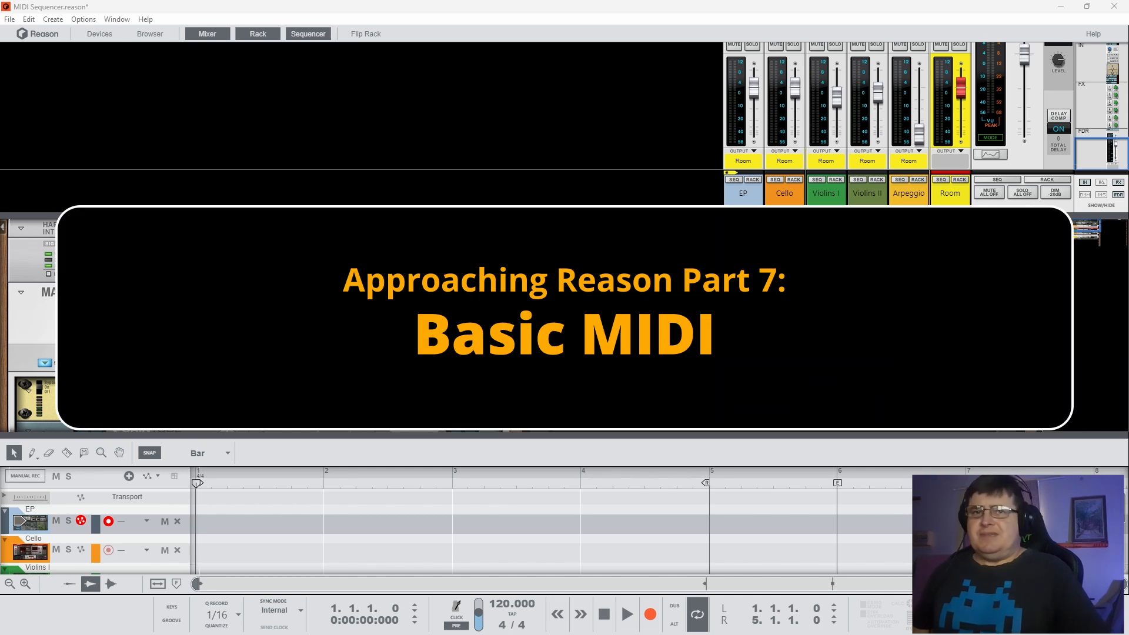
Step: Hide the mixer and the rack so that only the sequencer fills the workspace
click(207, 33)
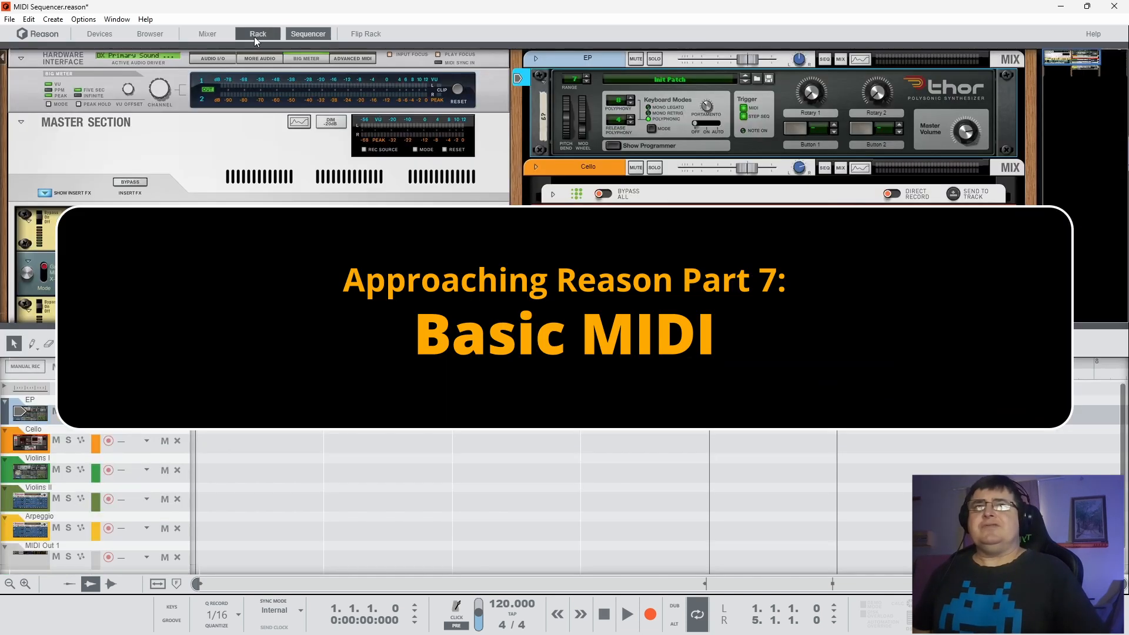
click(254, 37)
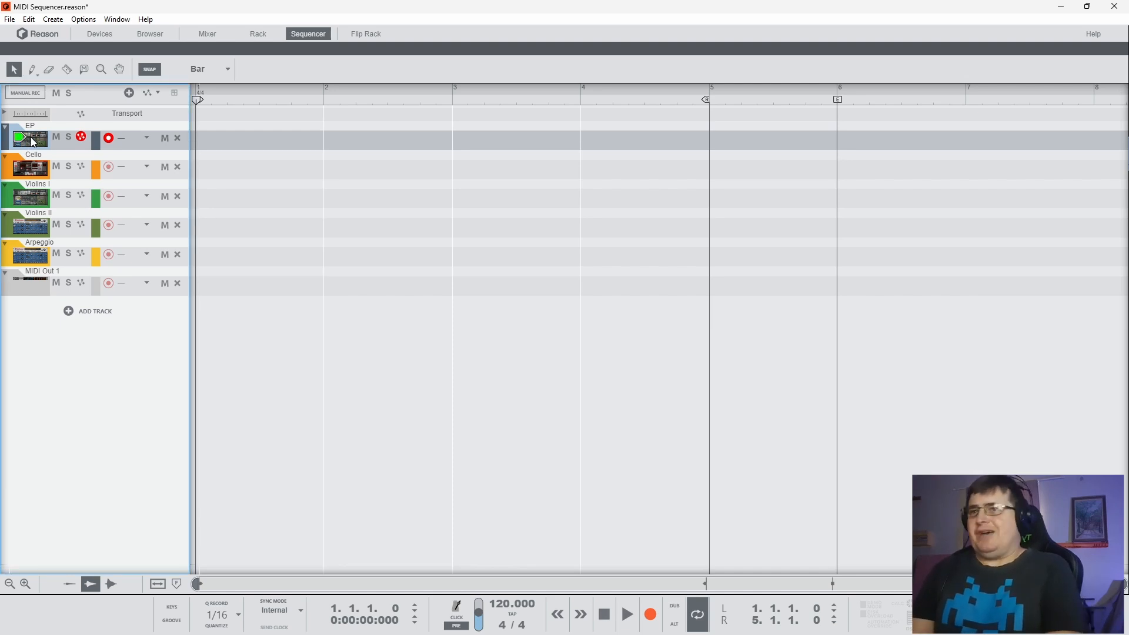
Step: Look over the MIDI page of the preferences and close the preferences again
click(83, 19)
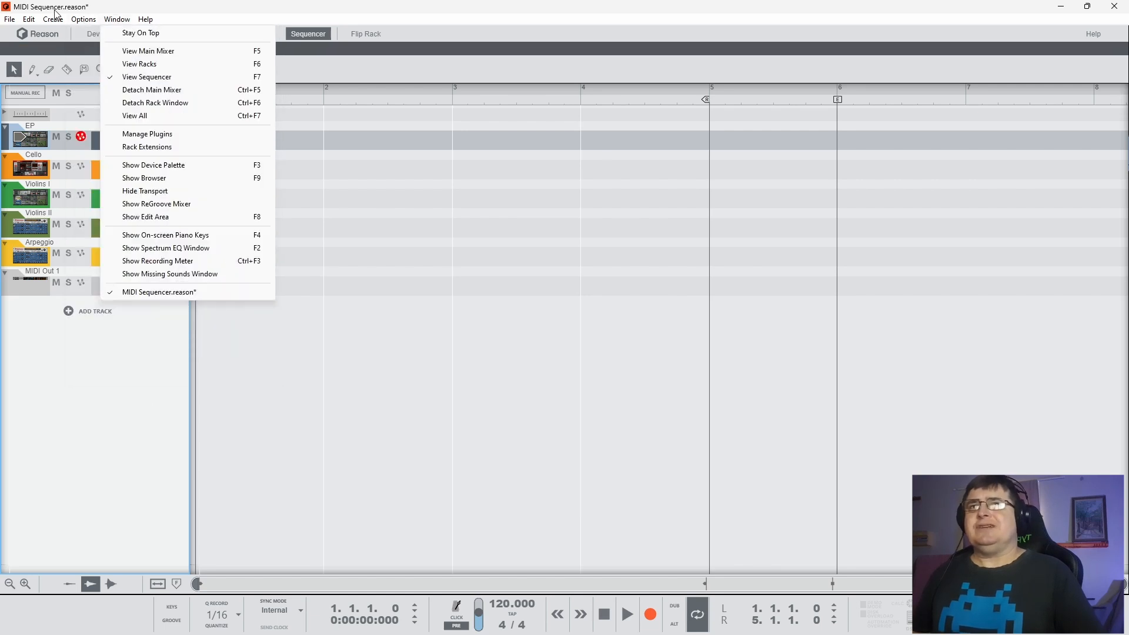
mouse_move(58, 24)
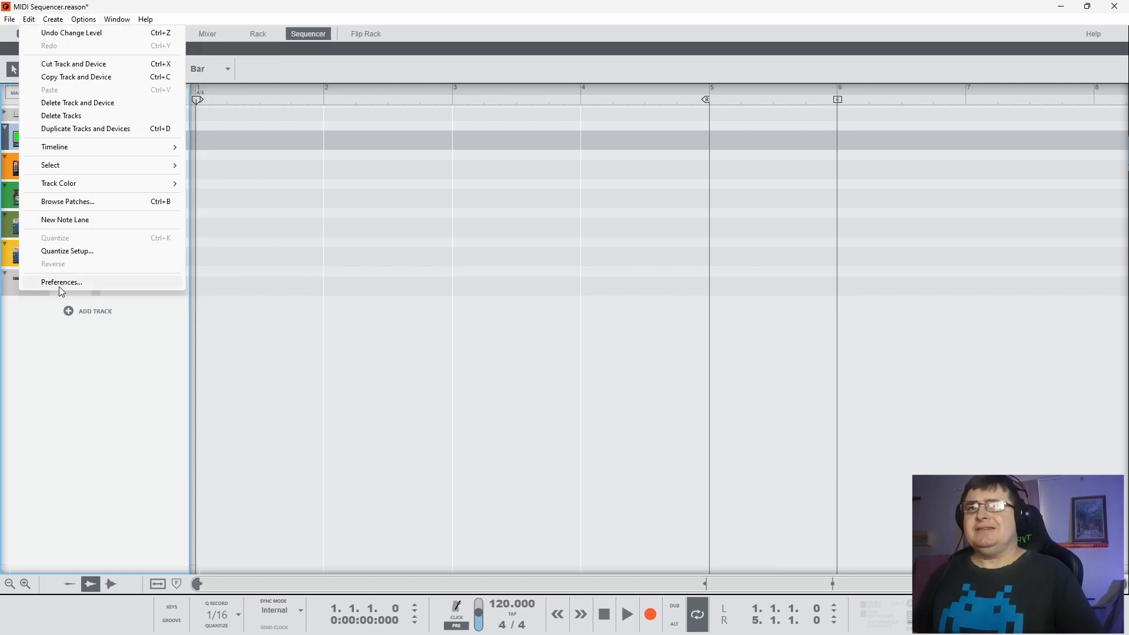
click(62, 282)
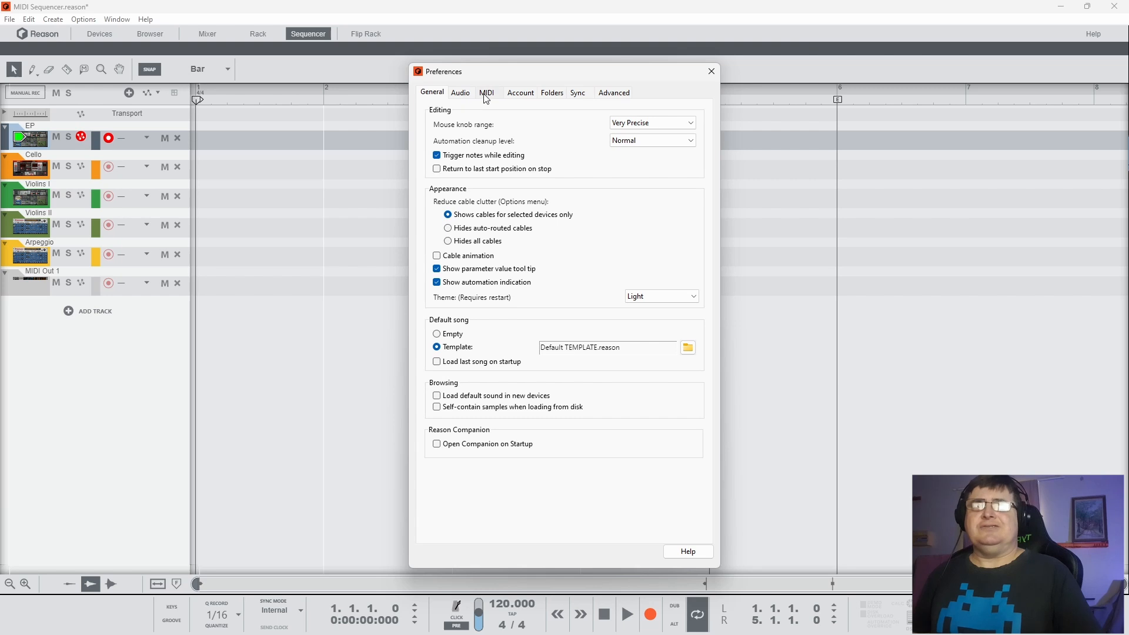
click(487, 93)
click(712, 71)
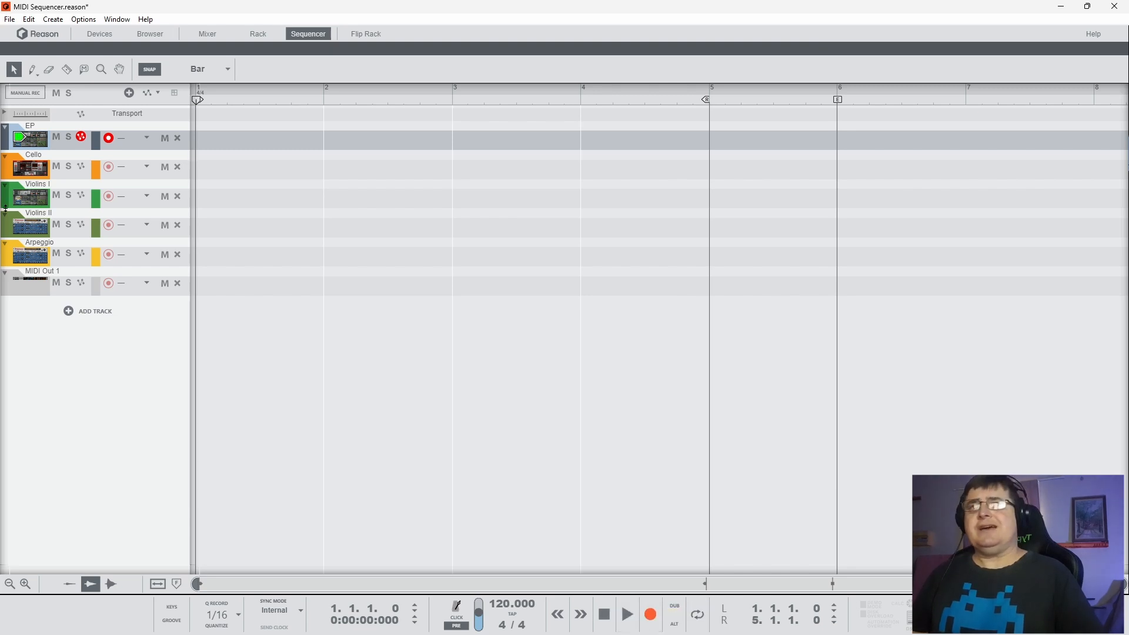
Step: Make EP the active track and record a keyboard performance on it from bar 1 to just past bar 5
click(29, 141)
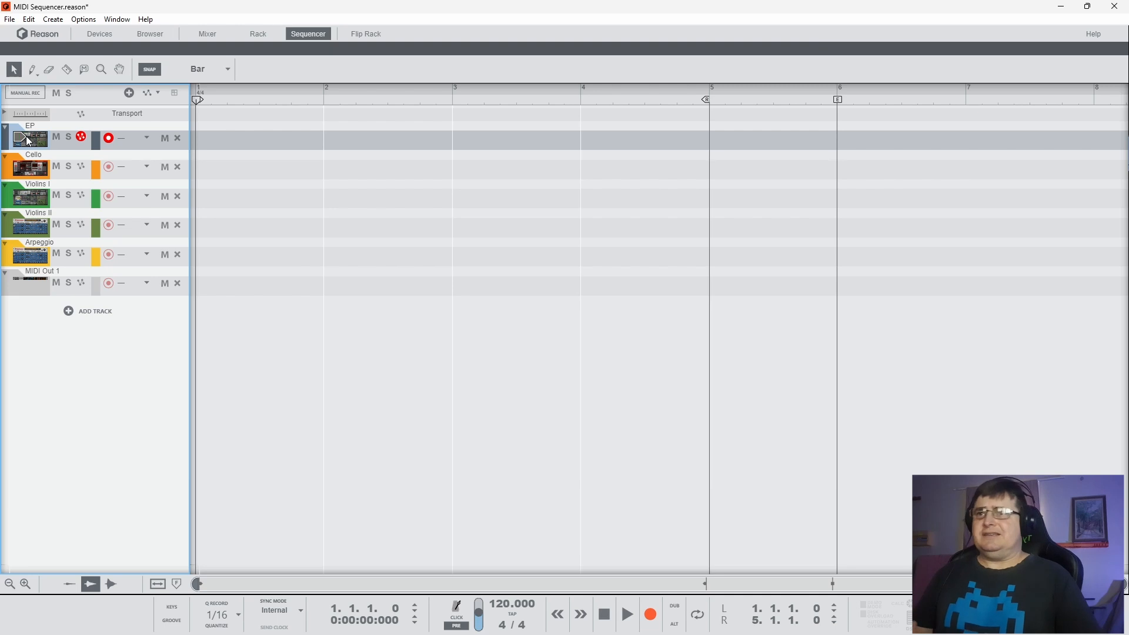
click(8, 175)
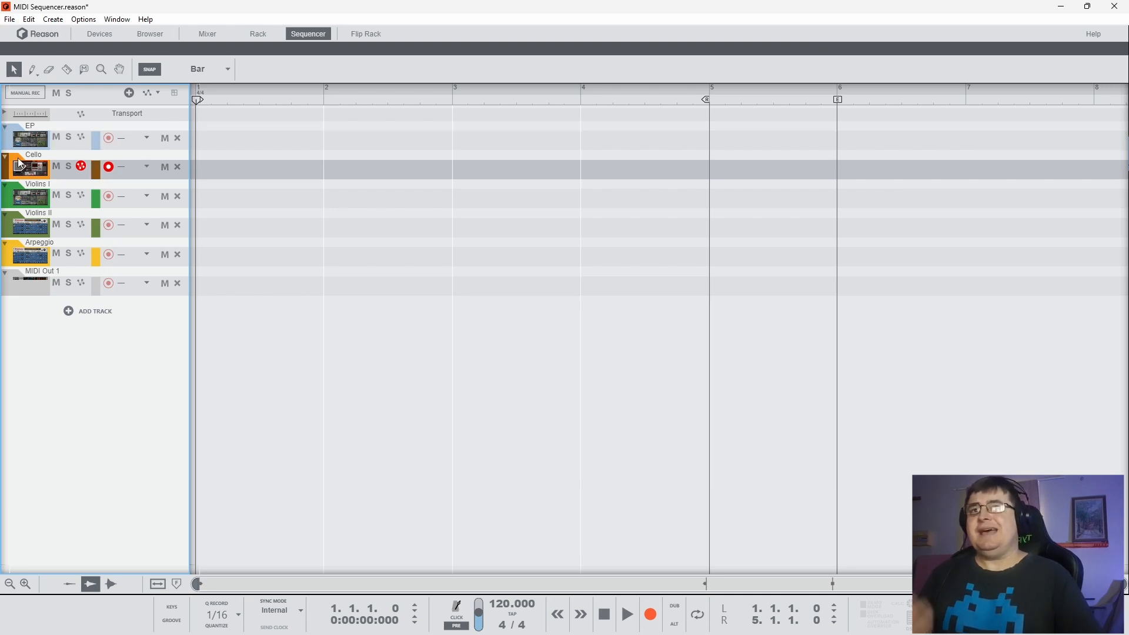
click(35, 145)
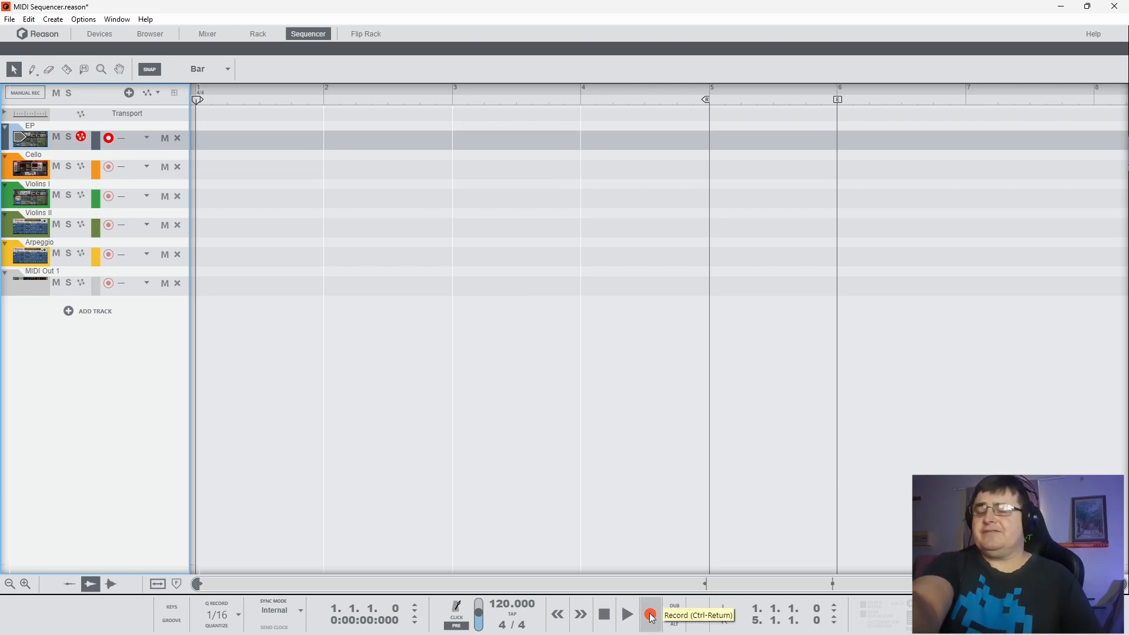
click(652, 618)
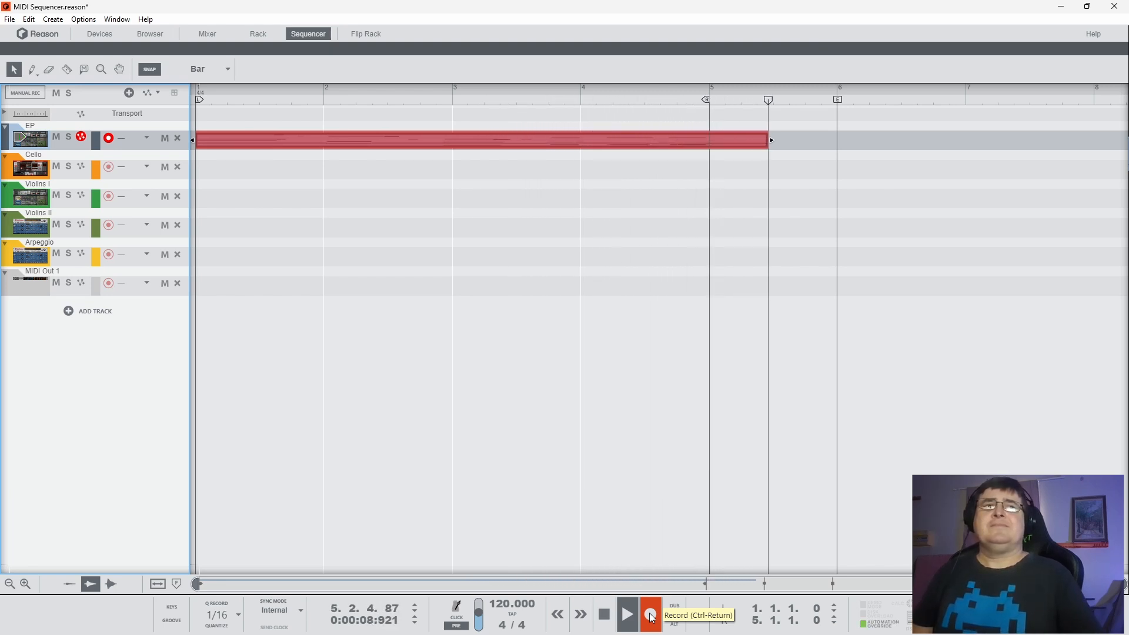
key(space)
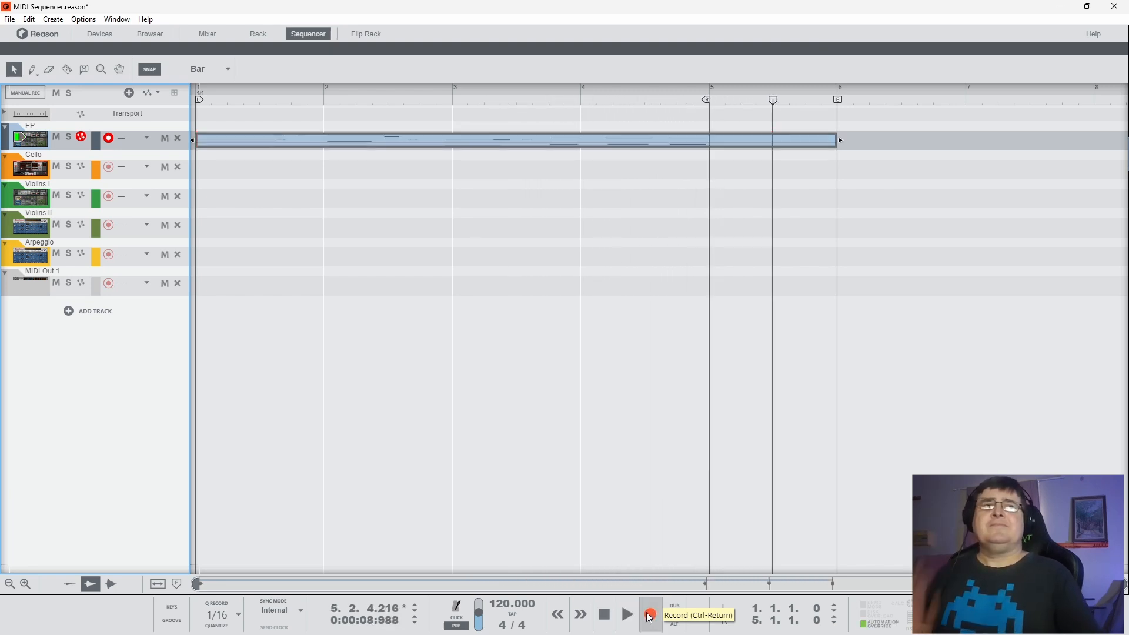
Step: Open the recorded EP clip for note editing and play it back from the start
double_click(645, 140)
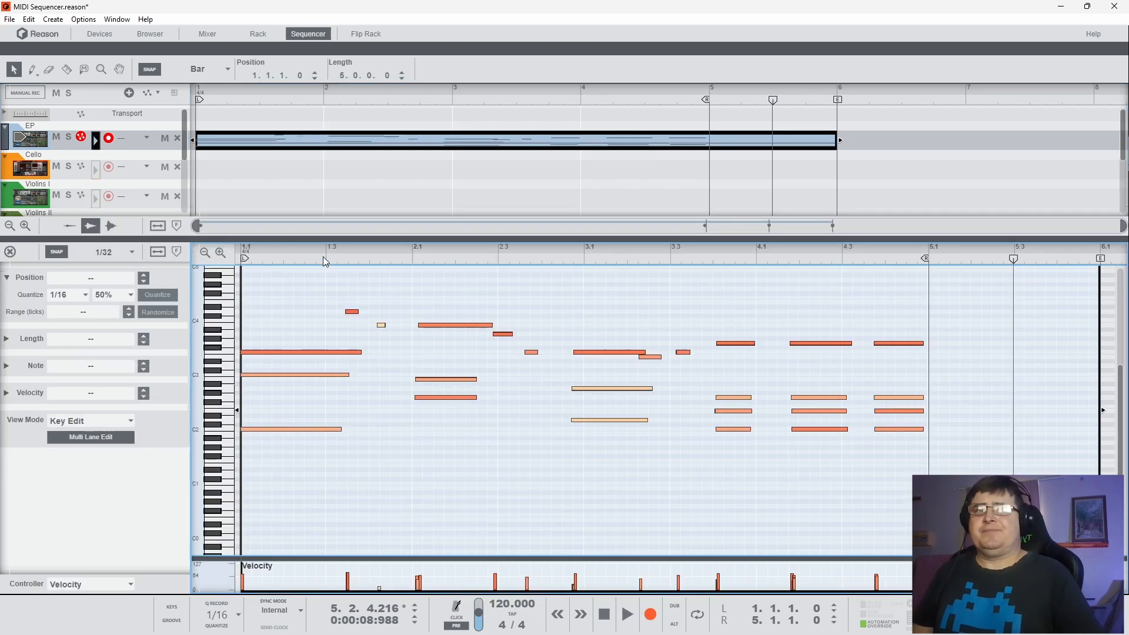
drag(323, 256, 199, 277)
key(space)
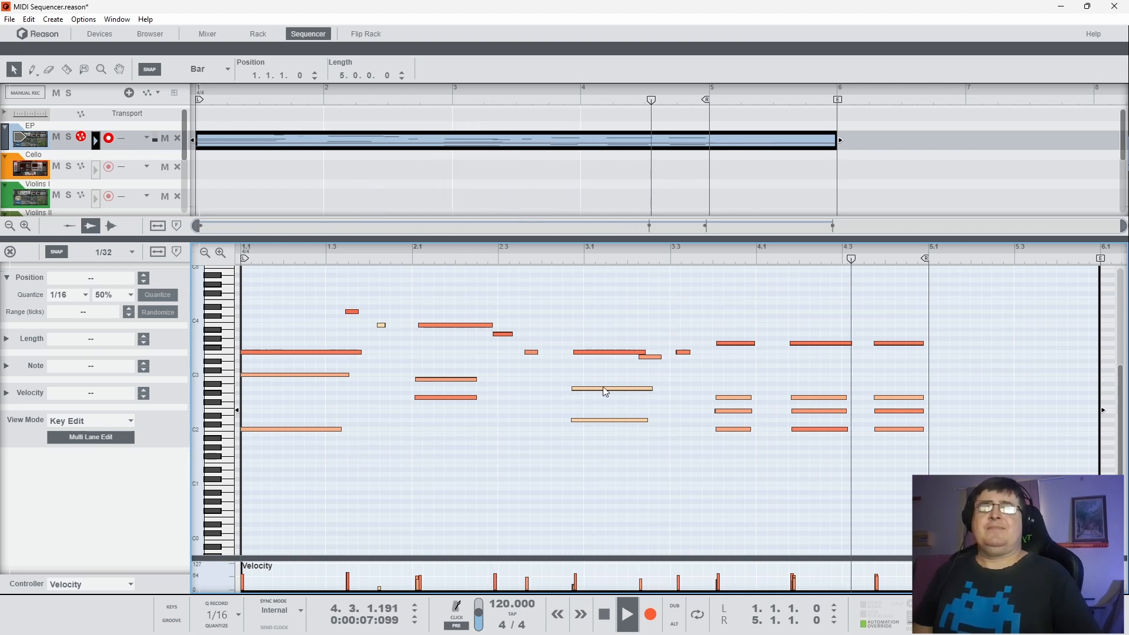
key(space)
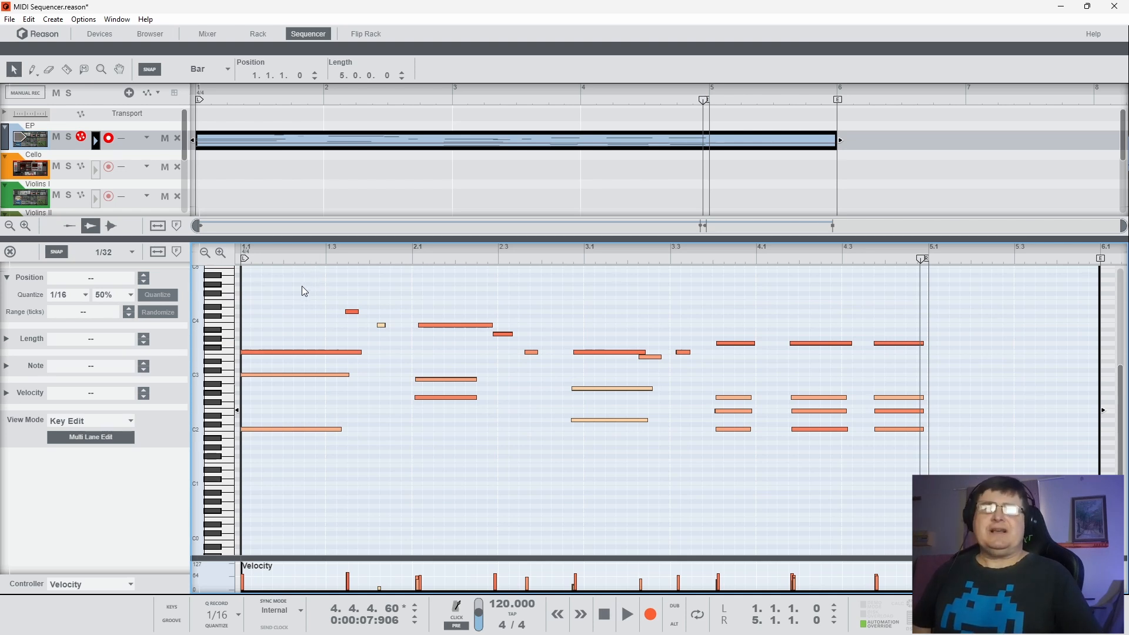
Step: Select all notes in the EP clip and quantize them to 1/16 at 100% through Quantize Setup
drag(261, 292, 928, 517)
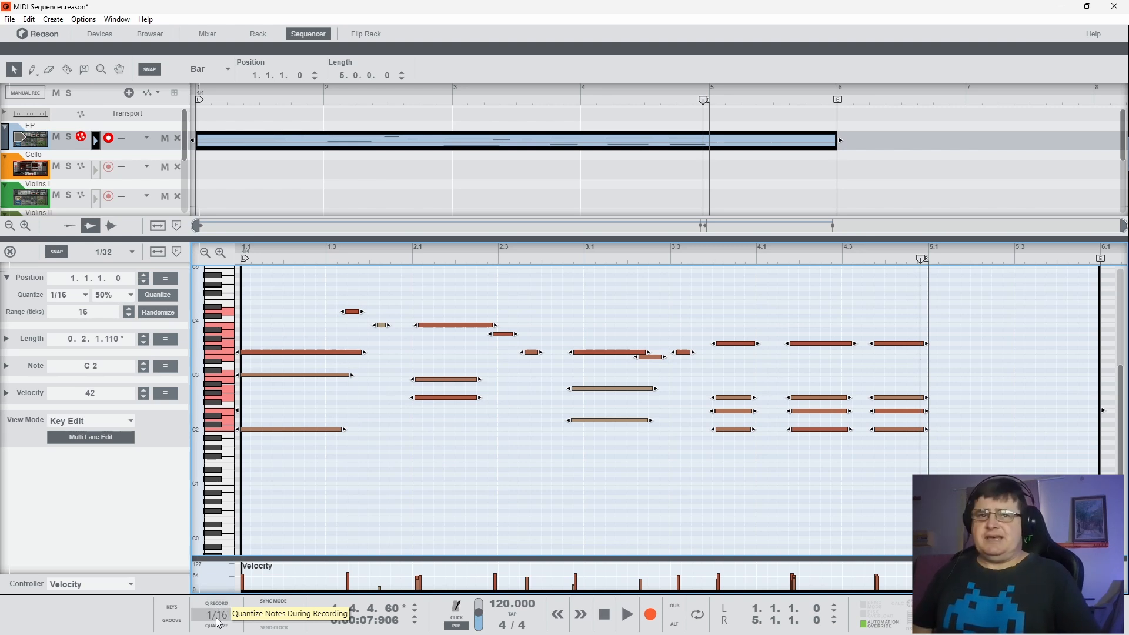
right_click(289, 356)
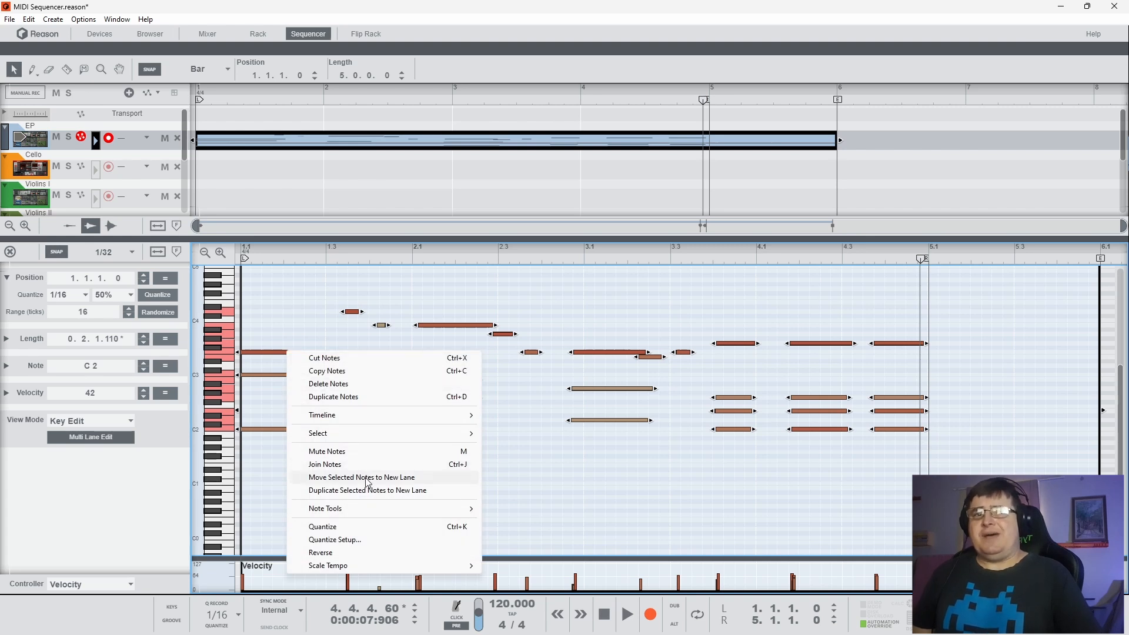
click(344, 539)
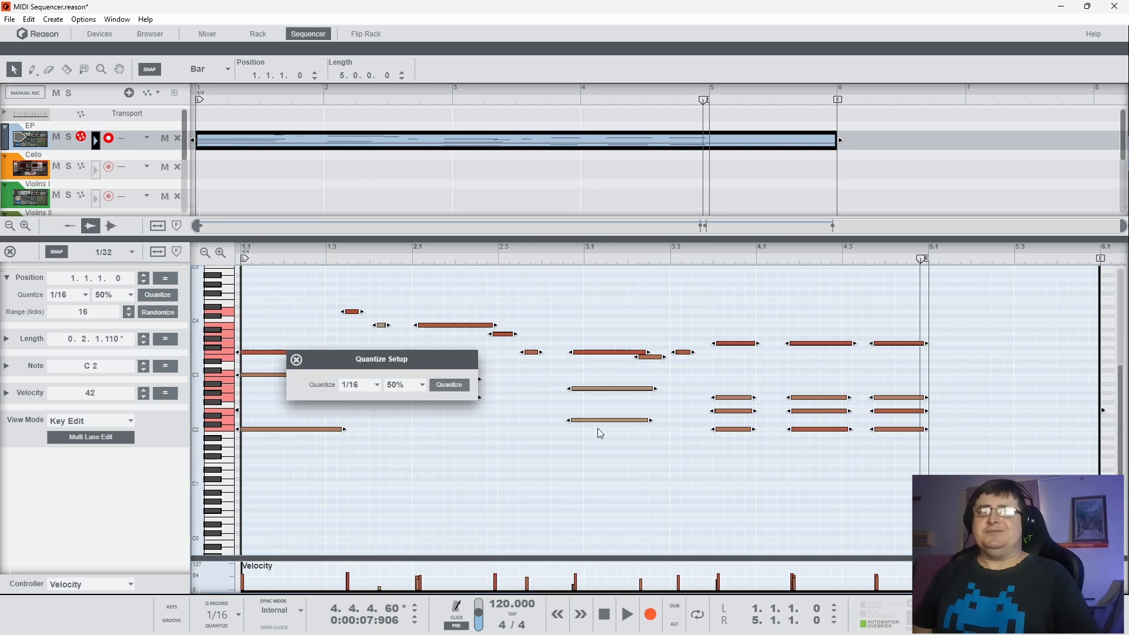
drag(371, 364, 492, 480)
drag(503, 454, 434, 431)
click(476, 461)
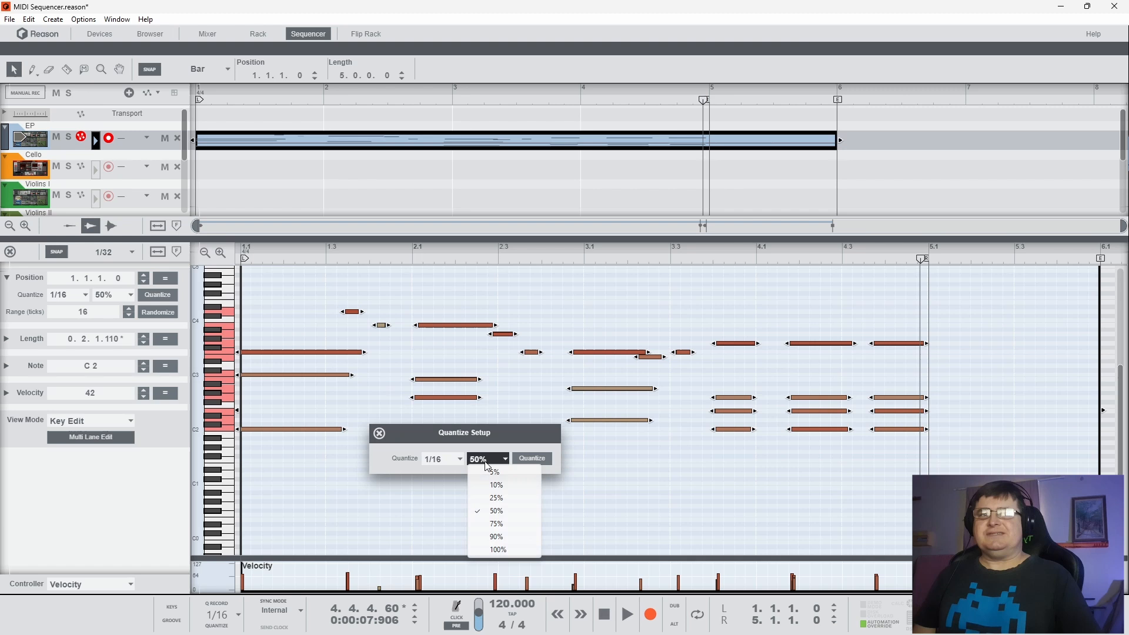
click(506, 548)
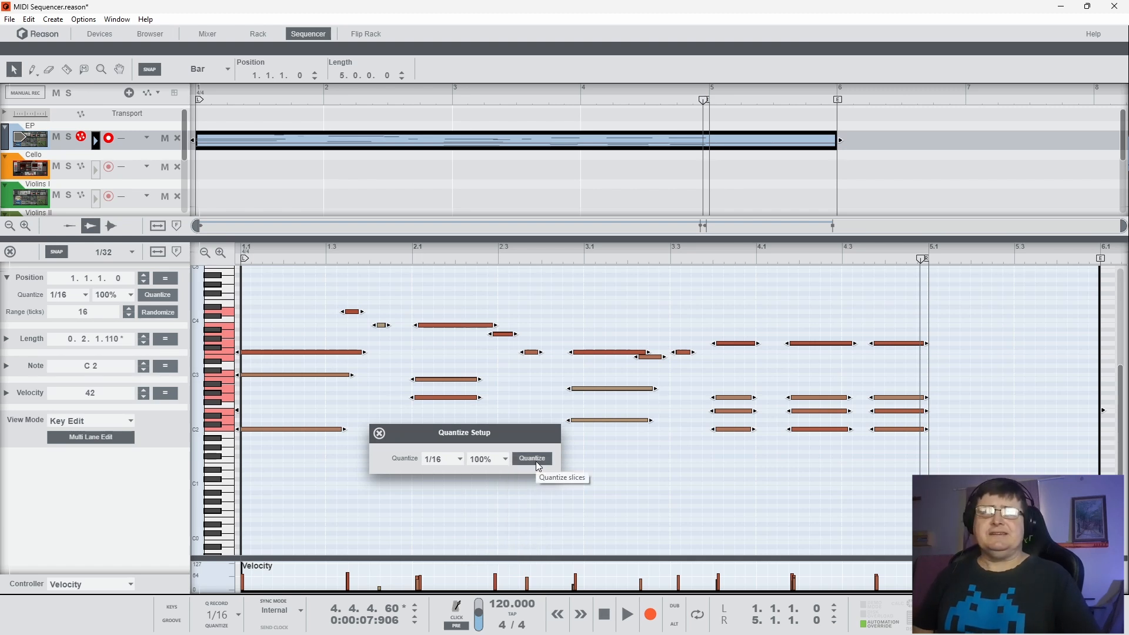
click(533, 459)
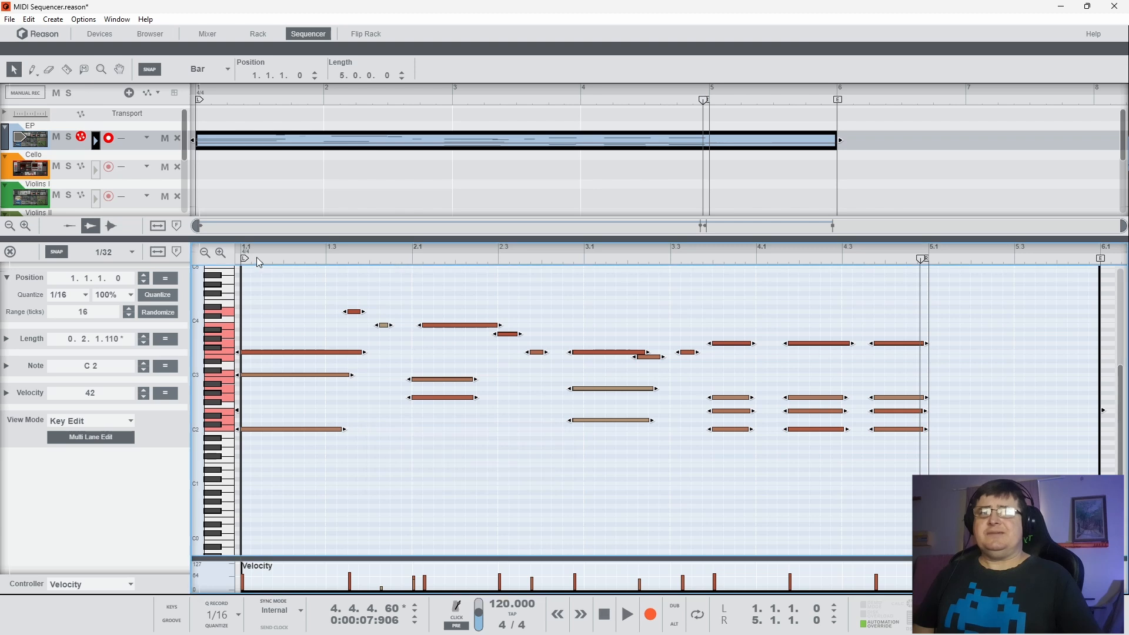
Step: Play the fully quantized EP clip from the beginning
key(Return)
key(space)
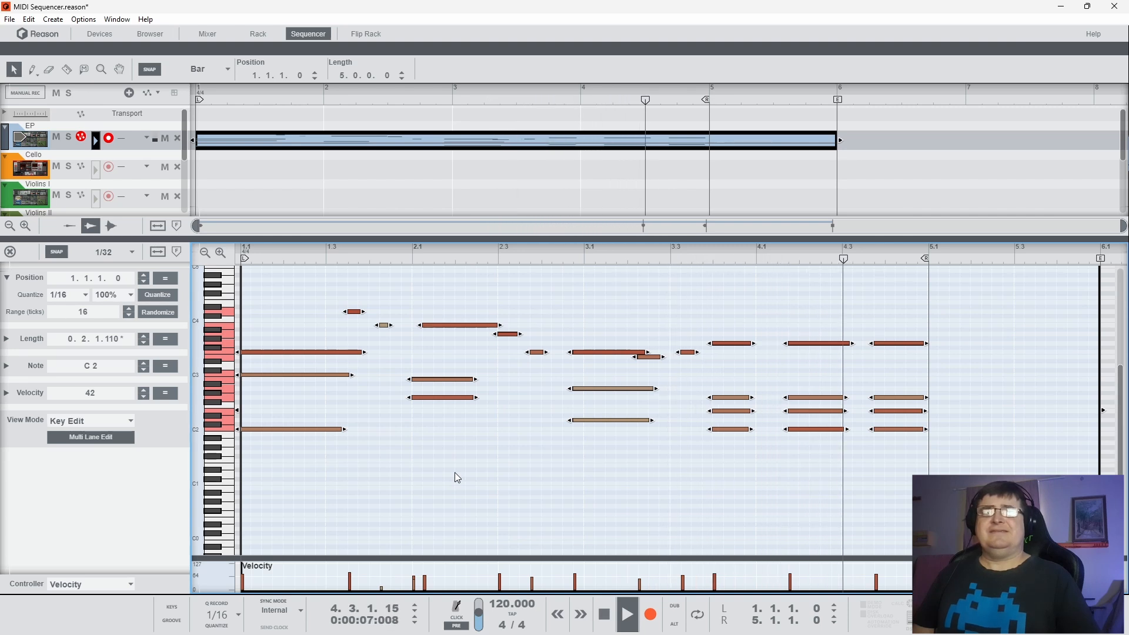
key(space)
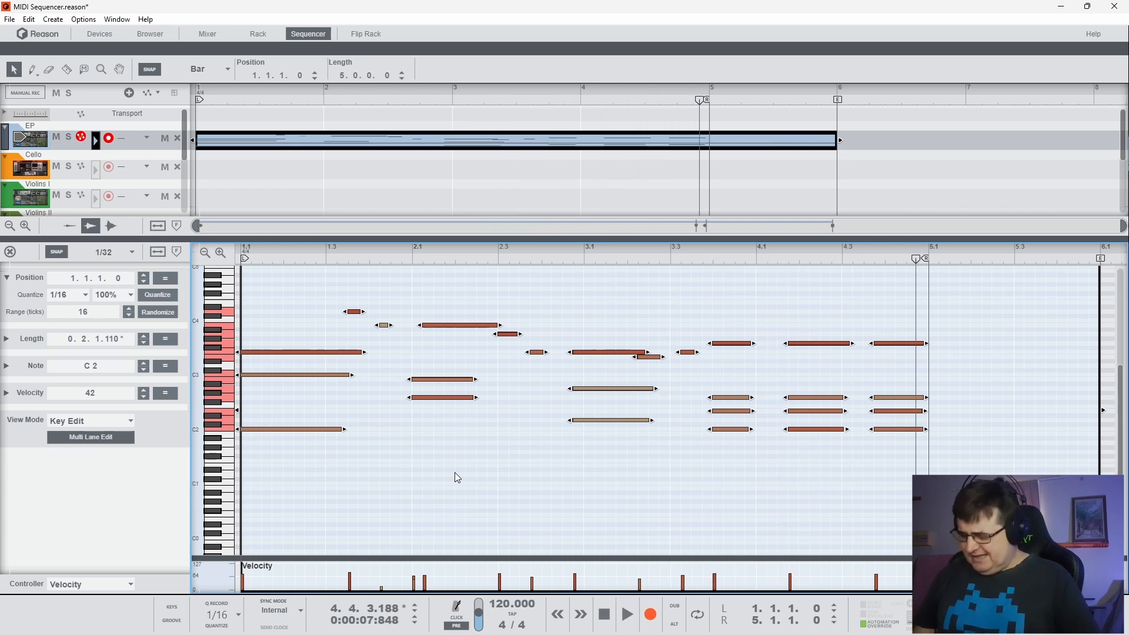
Step: Undo the 100% quantization and play the original notes from the start for comparison
key(ctrl+z)
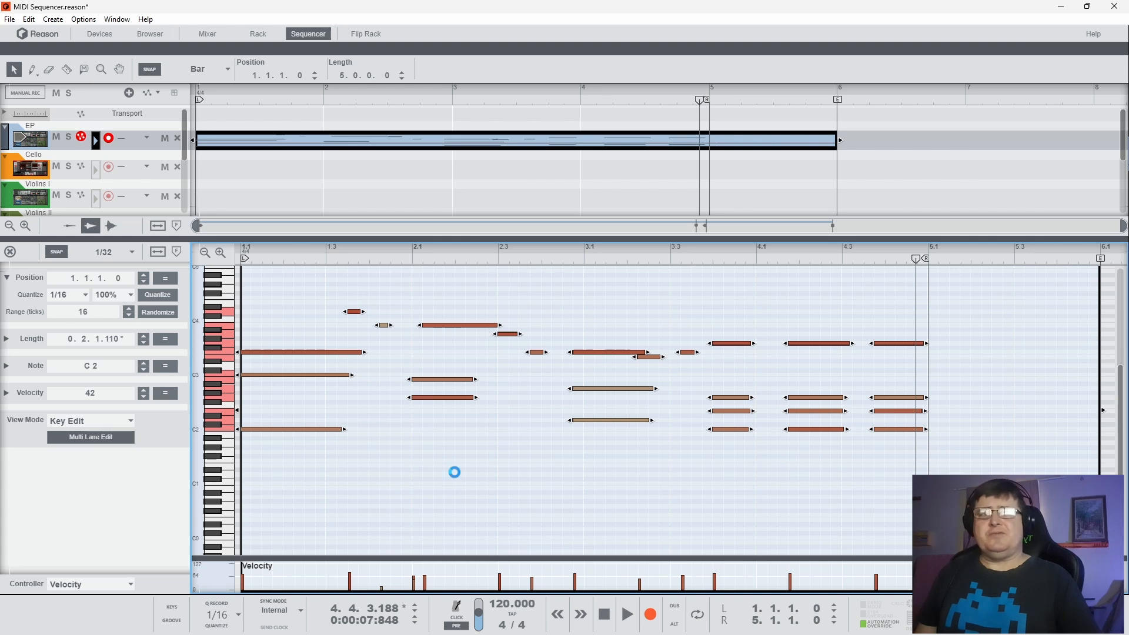
click(241, 259)
key(space)
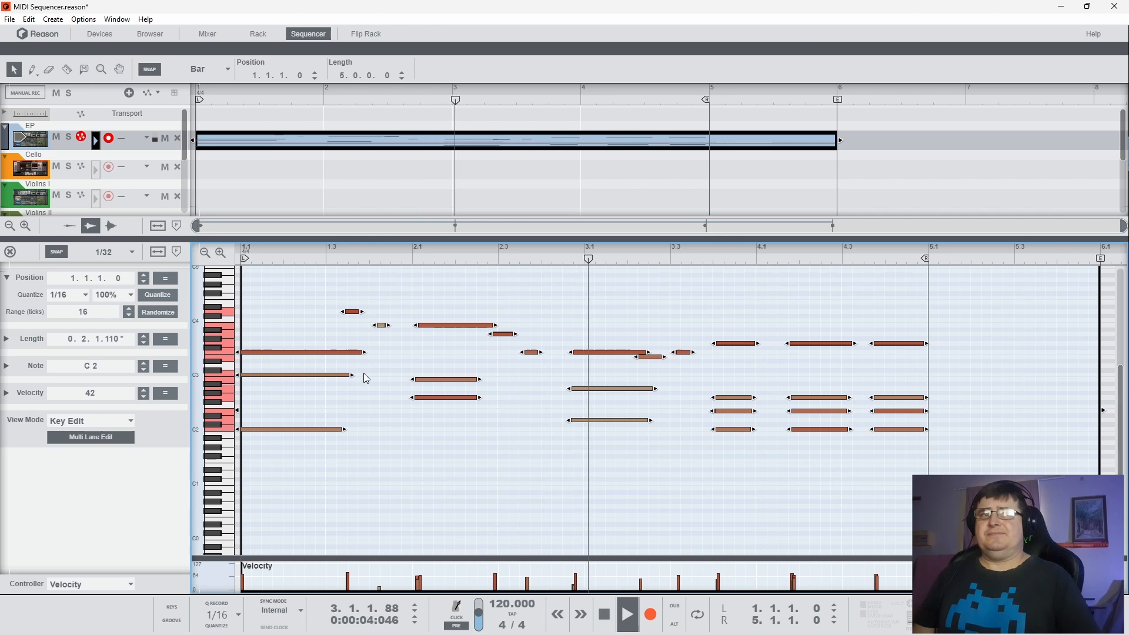
key(space)
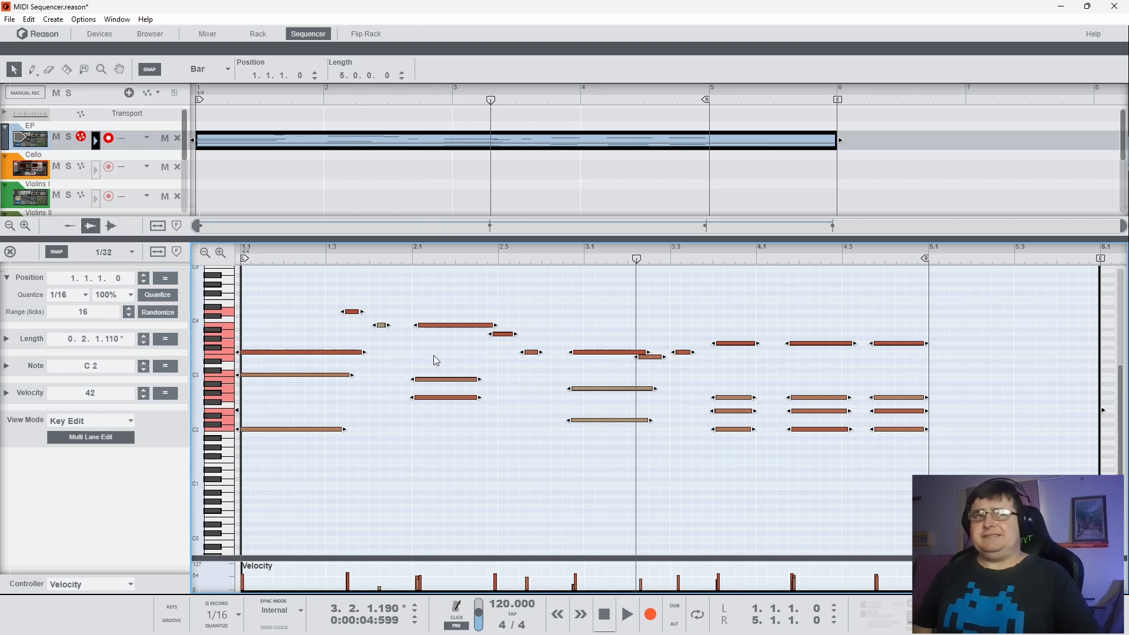
Step: Quantize all the selected notes to 1/16 at 50% through Quantize Setup and close the dialog
right_click(452, 333)
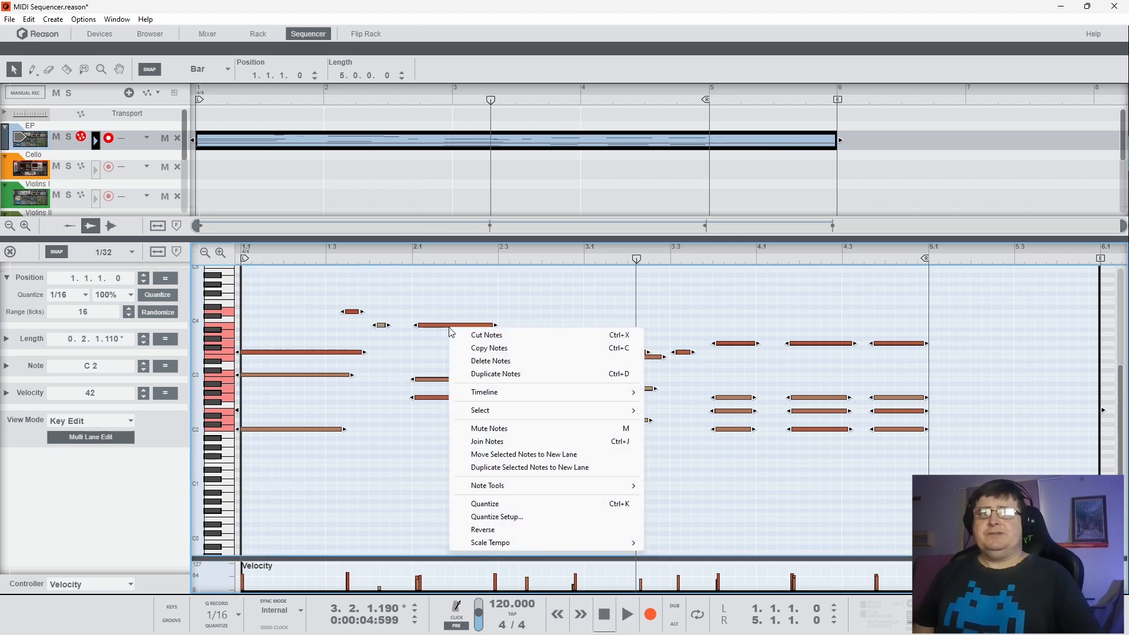
click(518, 518)
click(584, 364)
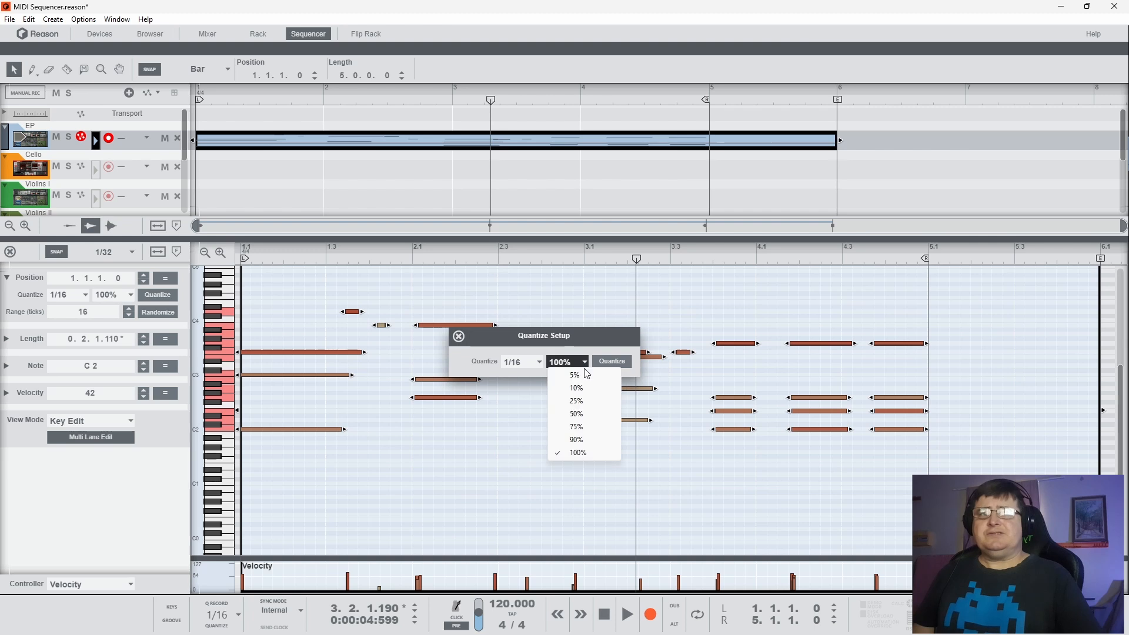
click(589, 415)
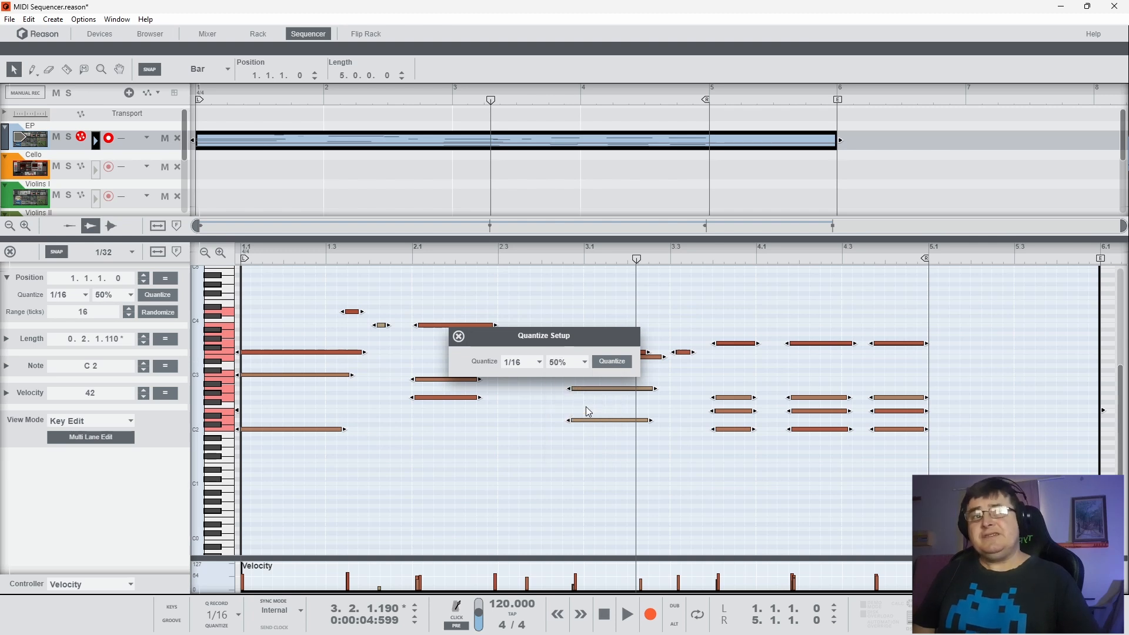
click(608, 364)
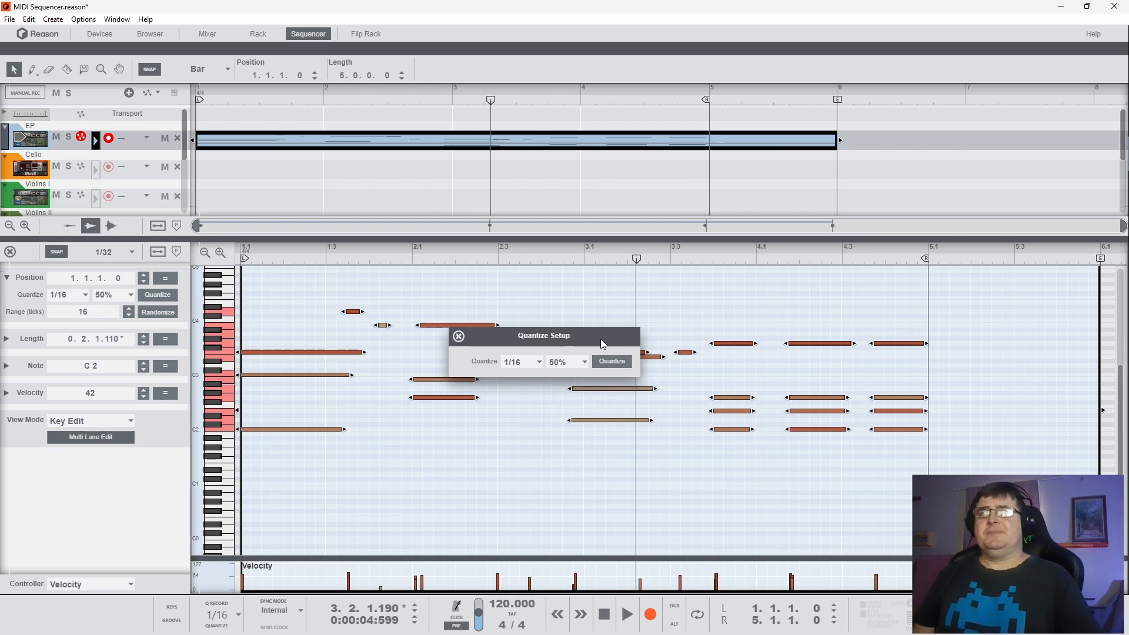
click(458, 336)
Step: Play the half-quantized EP clip from the beginning
key(shift+Return)
key(space)
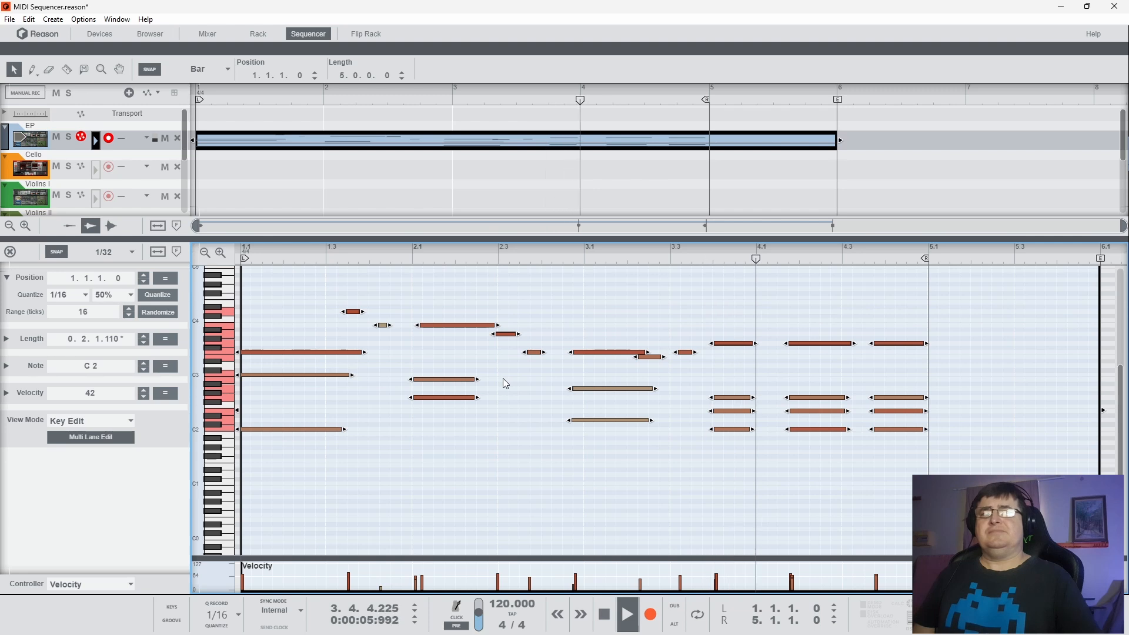
key(space)
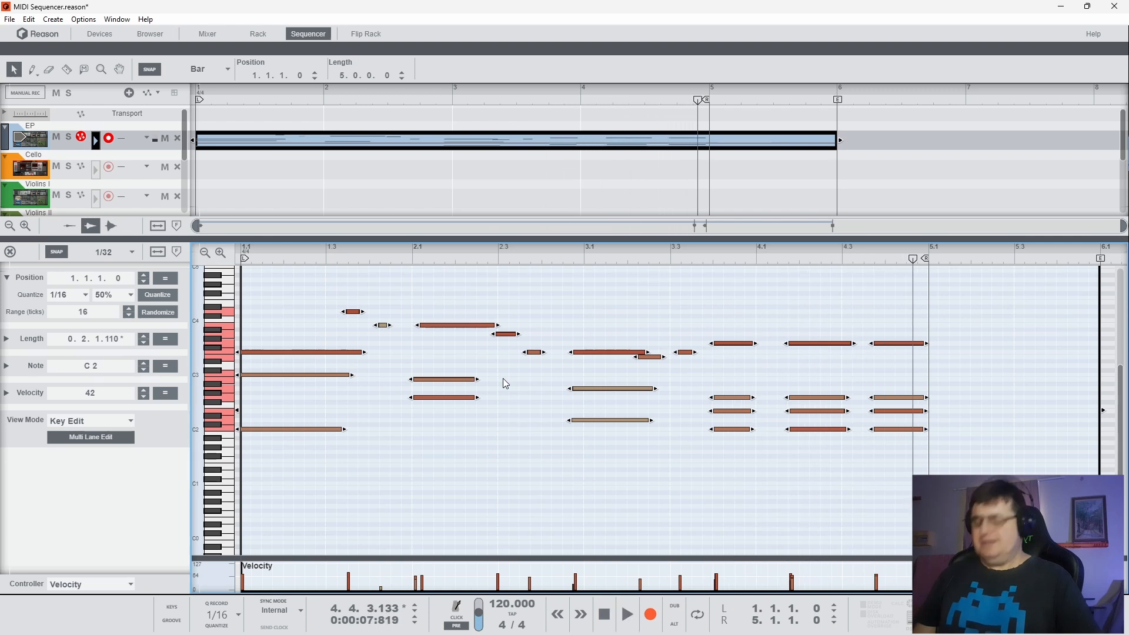
Step: Undo the 50% quantization, with no notes left selected, and play the original performance from the start
key(ctrl+z)
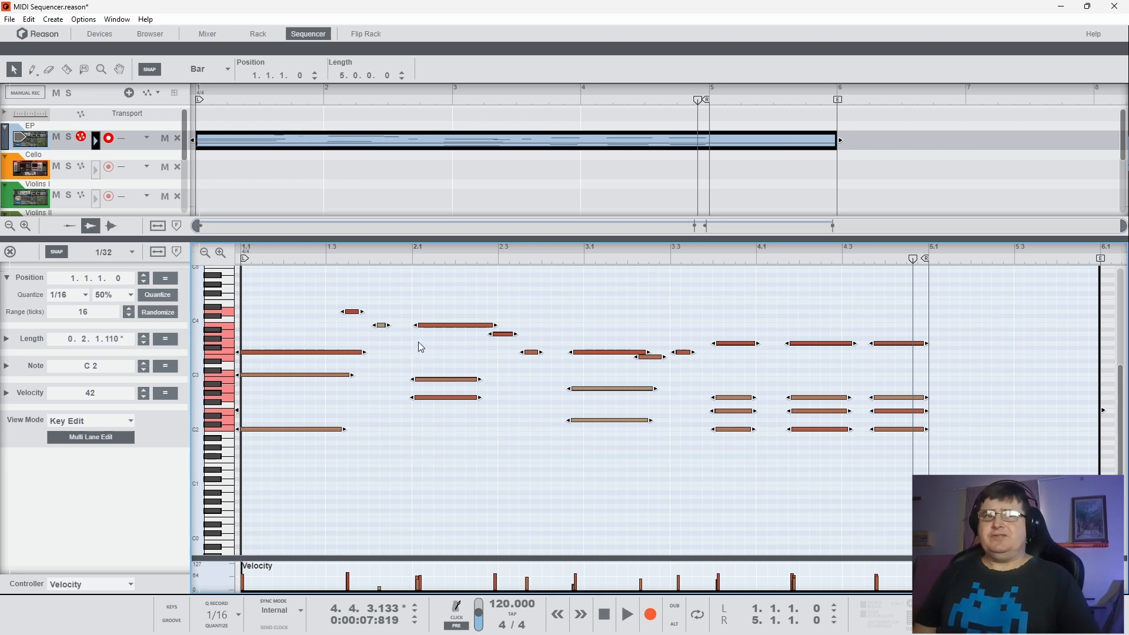
click(366, 294)
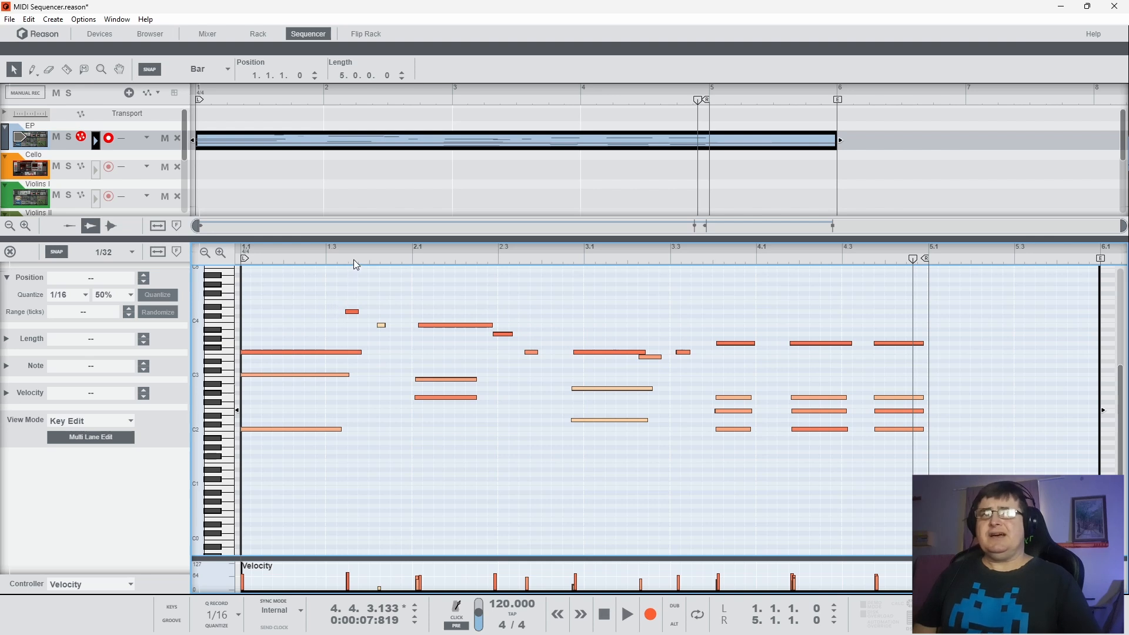
drag(354, 260, 242, 257)
key(space)
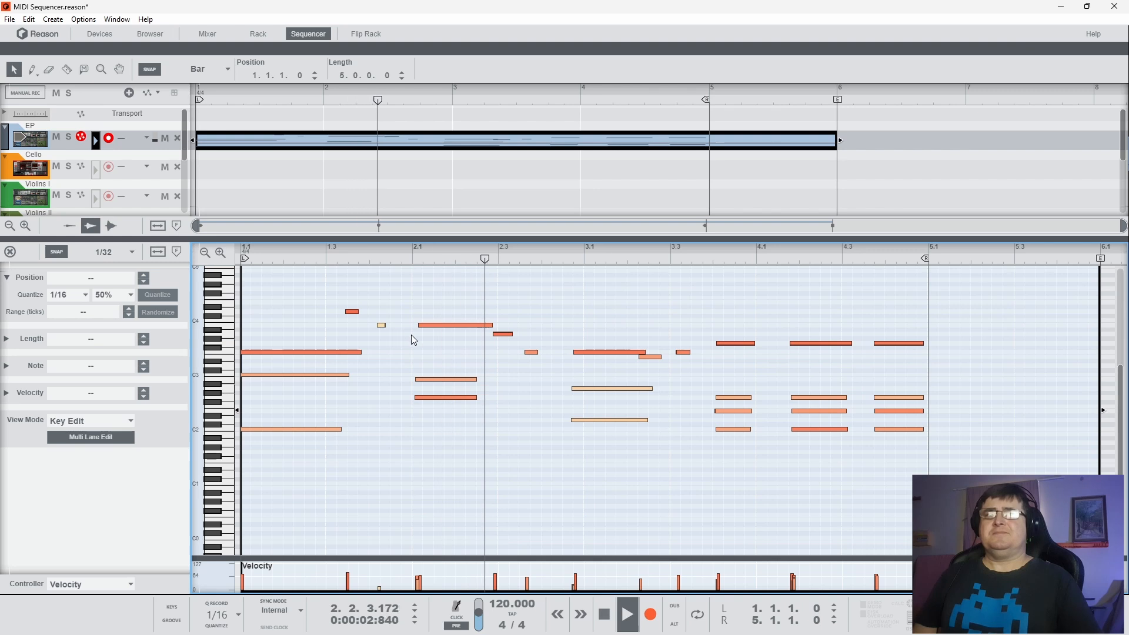
key(space)
Step: Move the three-note chord at the start of bar 2 slightly earlier to position 1.4.4.228 and play the passage leading into it
drag(409, 319, 431, 416)
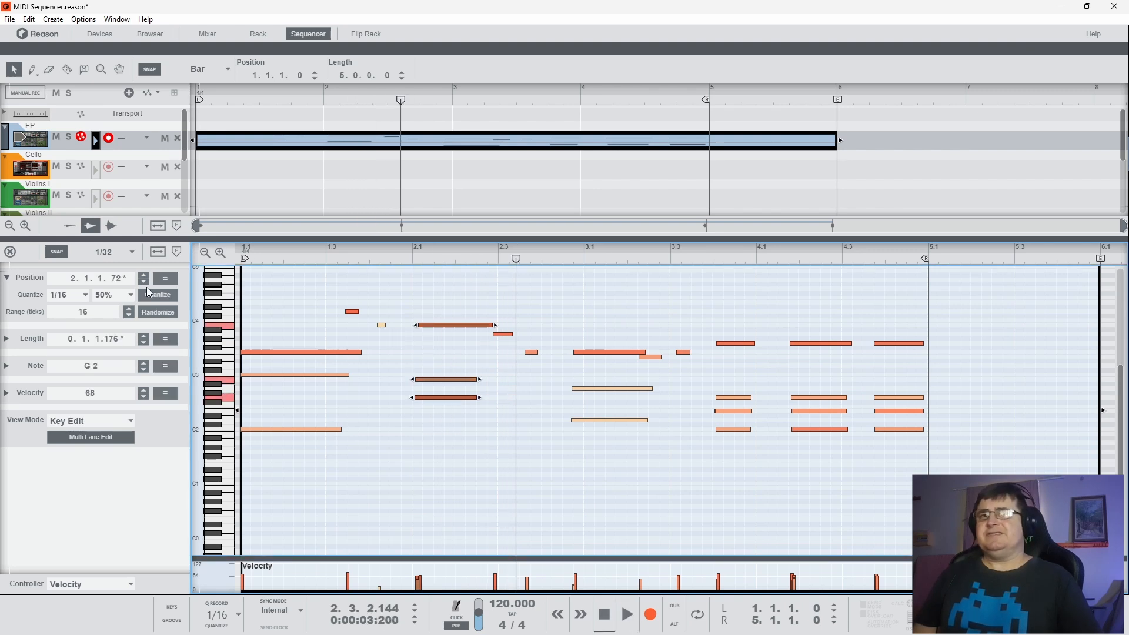
drag(118, 279, 121, 333)
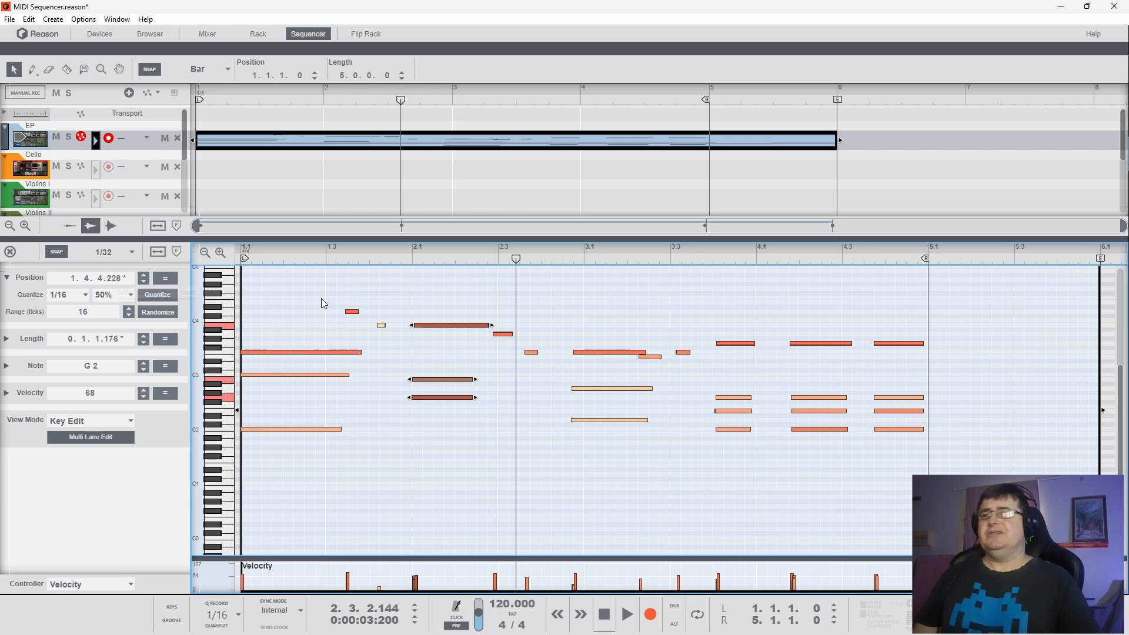
click(322, 260)
key(space)
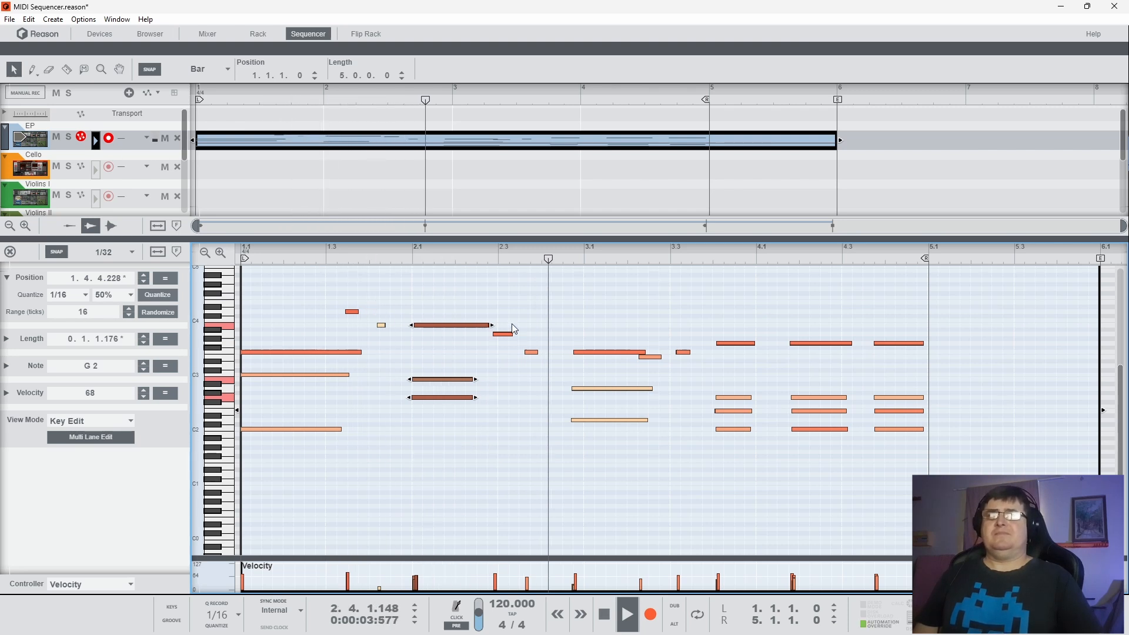
Step: Stop playback, shift the two short notes in the second half of bar 2 to position 2.2.4.213, and set the note grid to 1/16
key(space)
drag(510, 316, 540, 377)
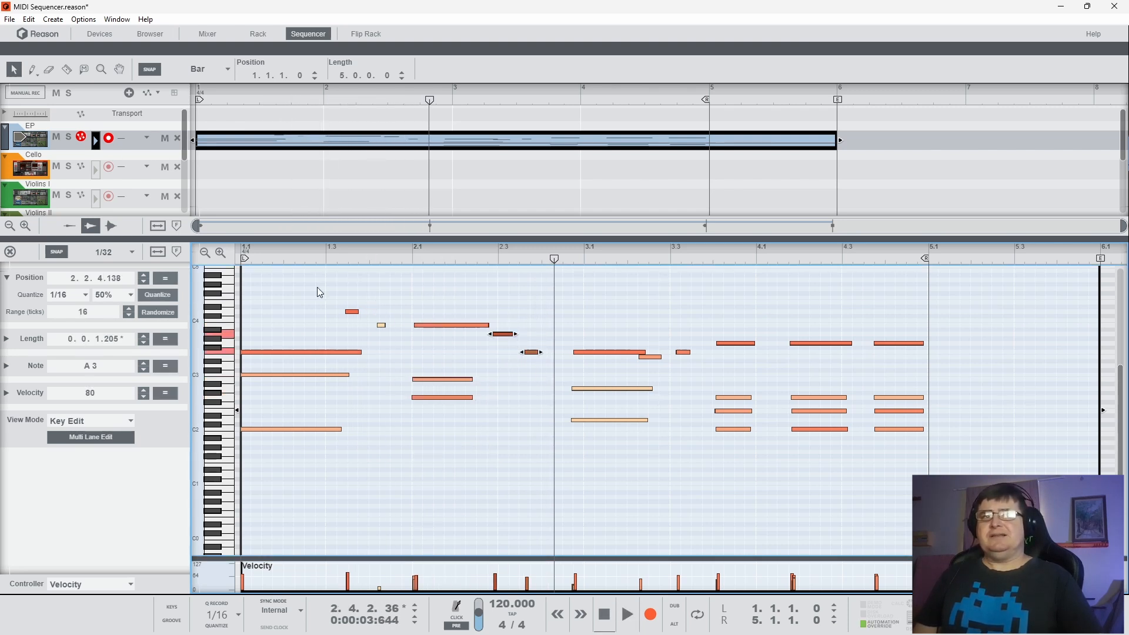
drag(116, 281, 125, 233)
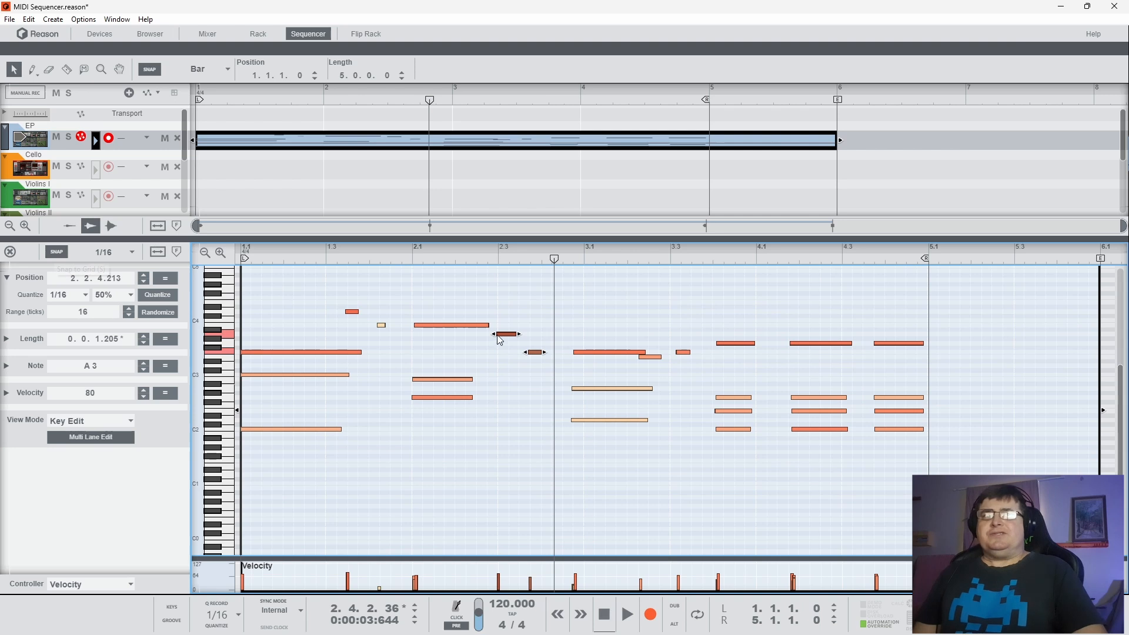
drag(498, 334, 500, 340)
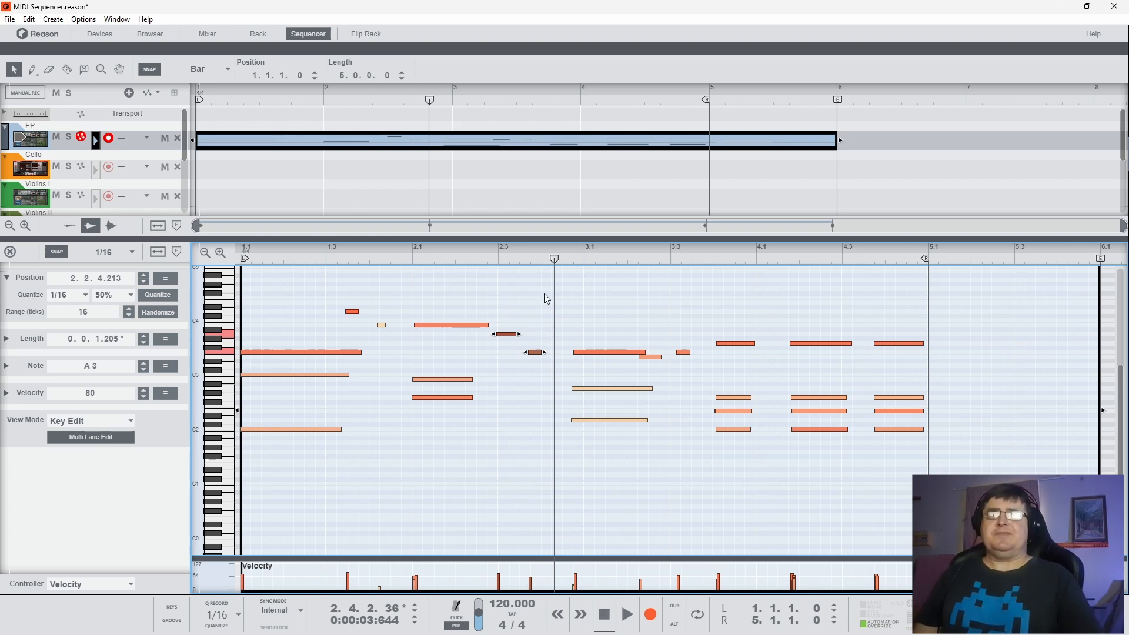
Step: Shift the note group around bar 3 freely to position 2.4.4.213 with snapping off, and turn snapping back on
drag(565, 337, 652, 457)
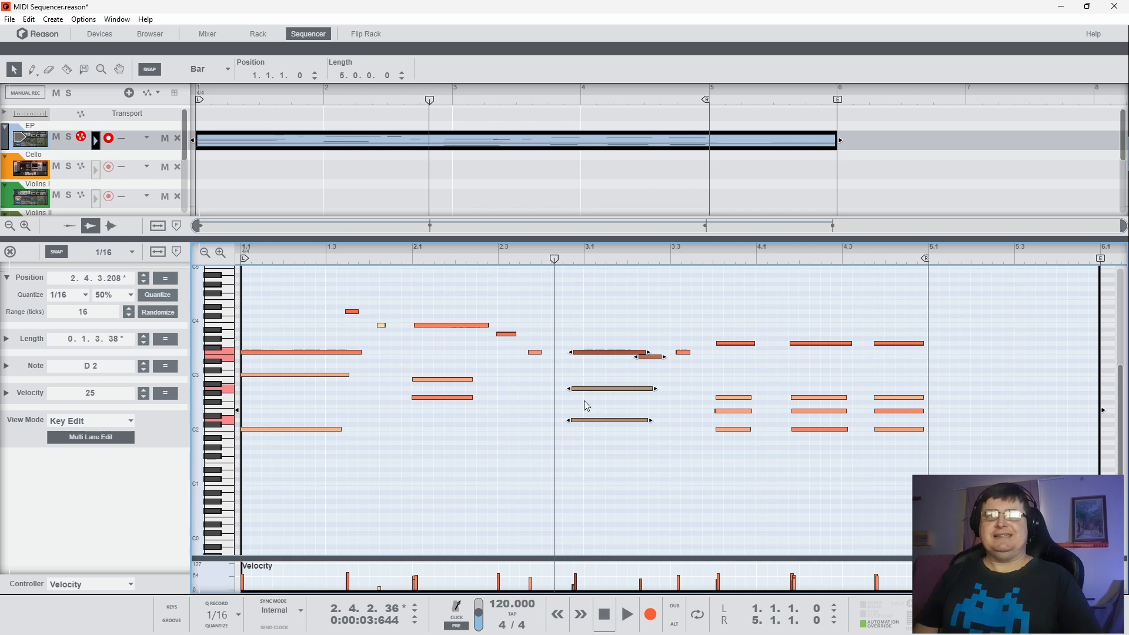
click(56, 251)
drag(586, 357, 598, 359)
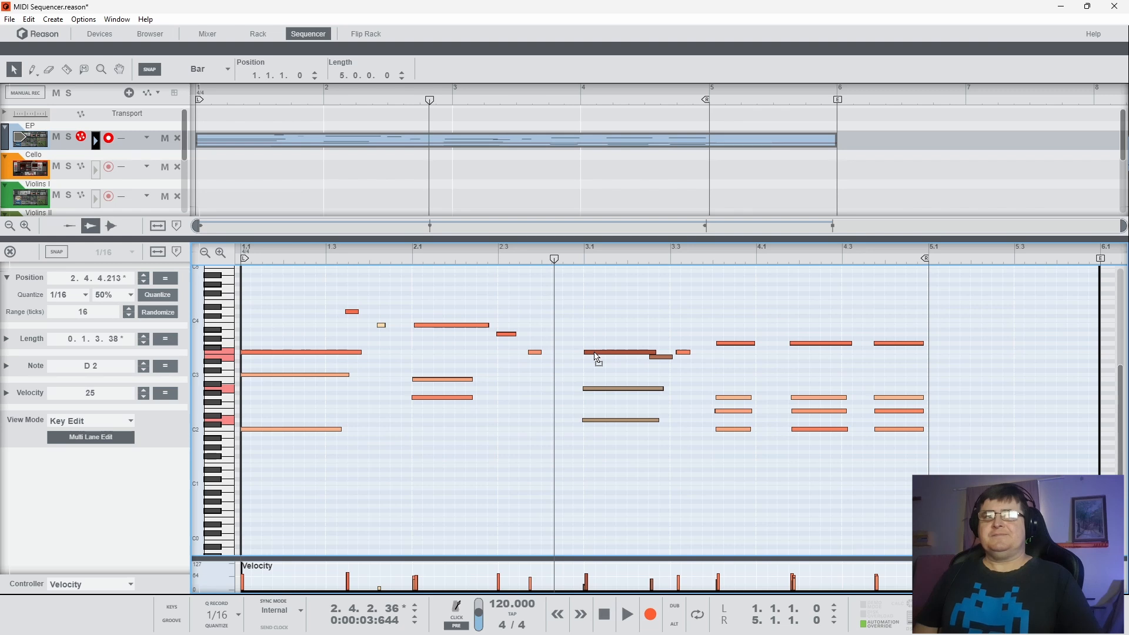
click(61, 252)
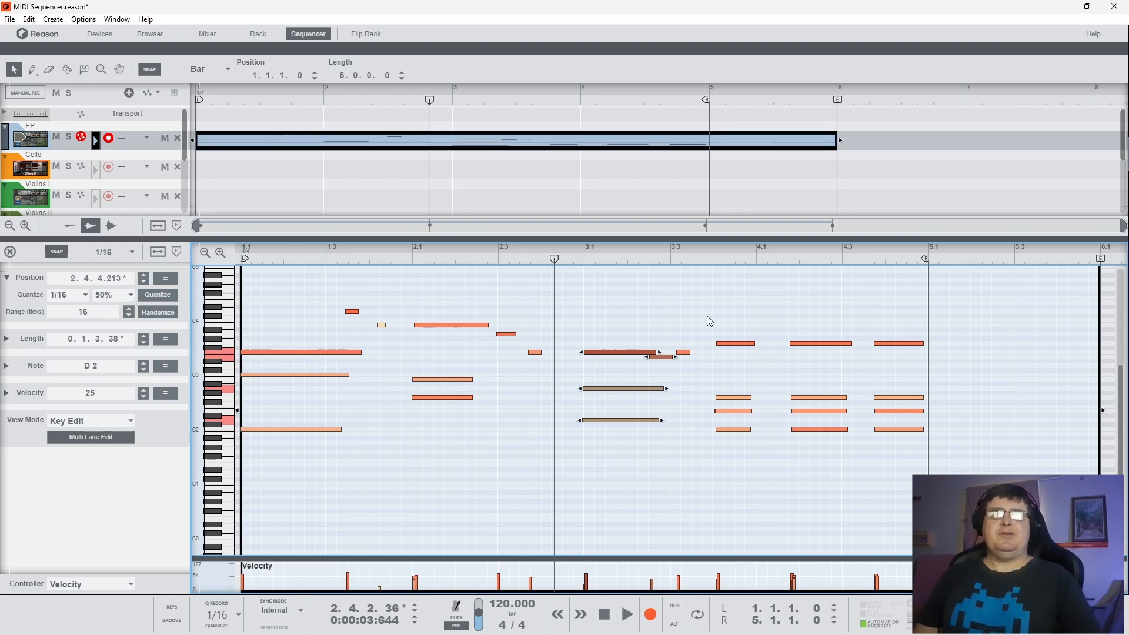
Step: Nudge the four-note chord near the end of bar 3 to position 3.4.1.2 and play the clip from just before it
drag(707, 315, 740, 492)
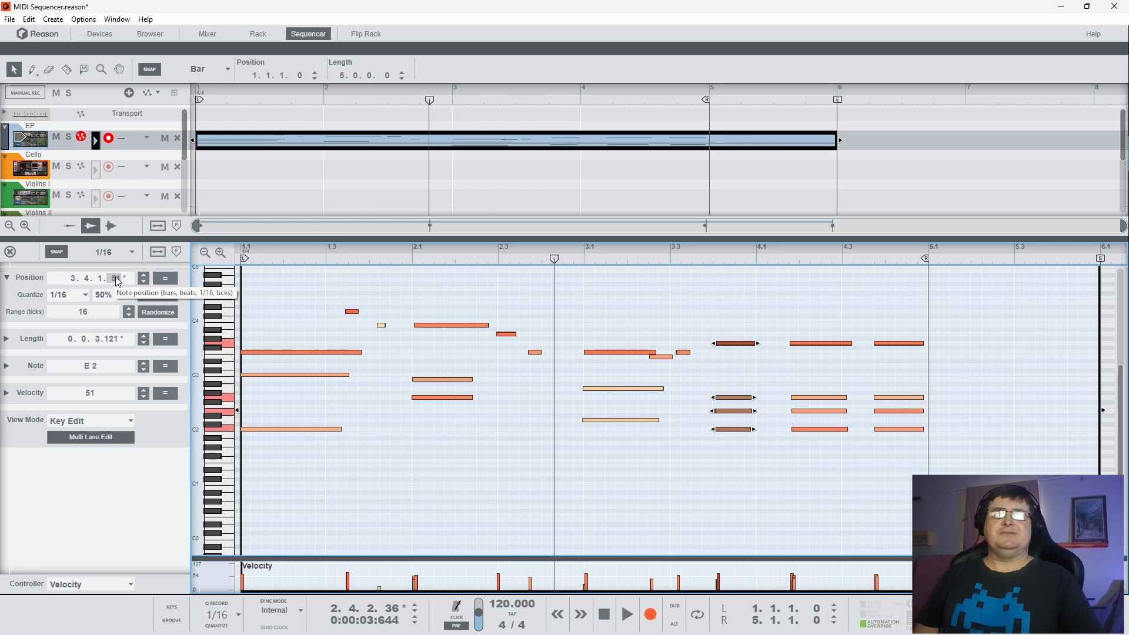
drag(116, 277, 121, 346)
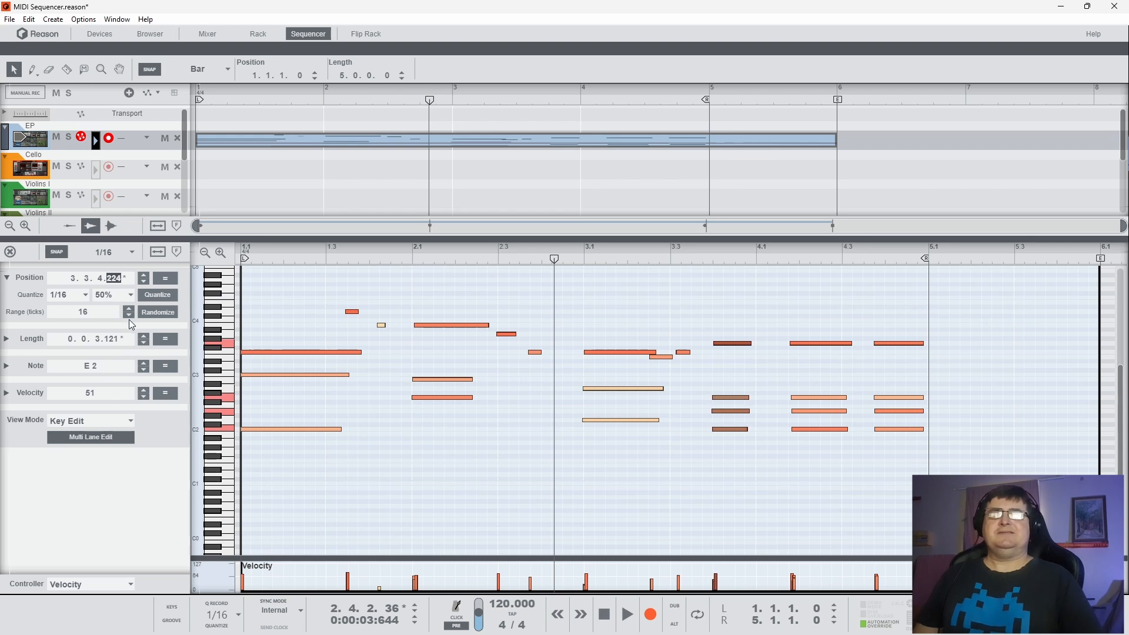
drag(132, 308, 132, 308)
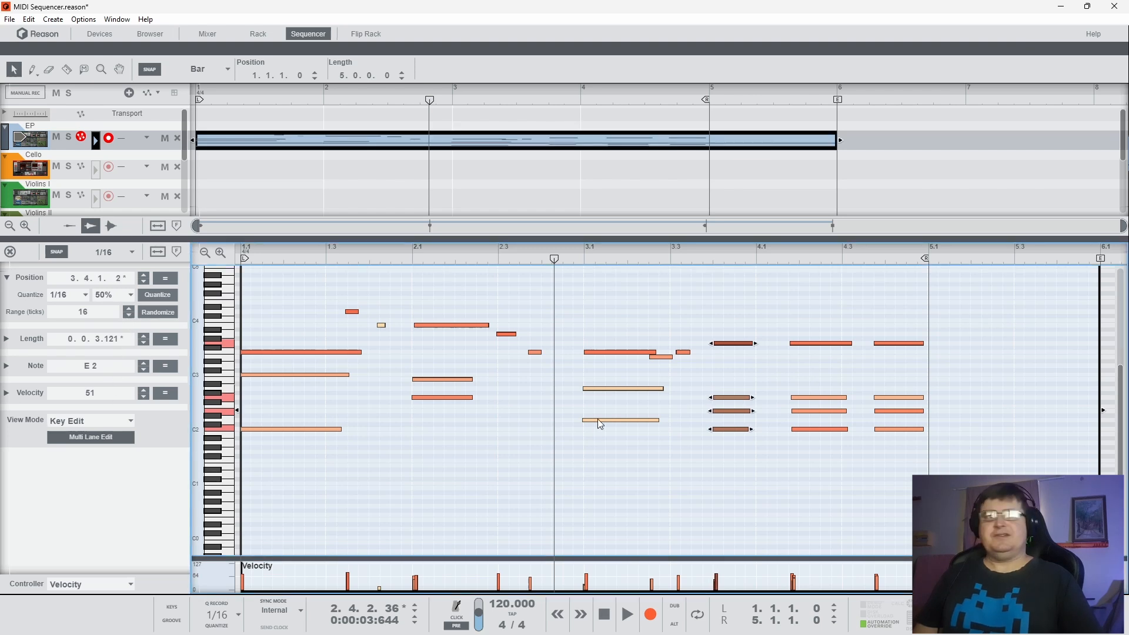
click(713, 443)
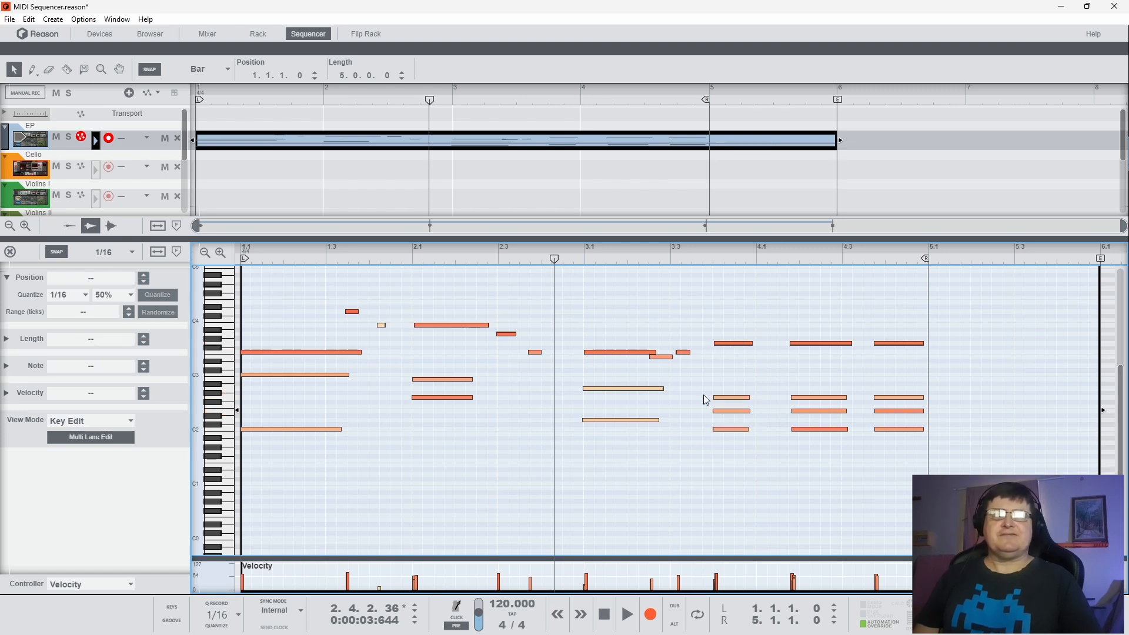
click(706, 262)
key(space)
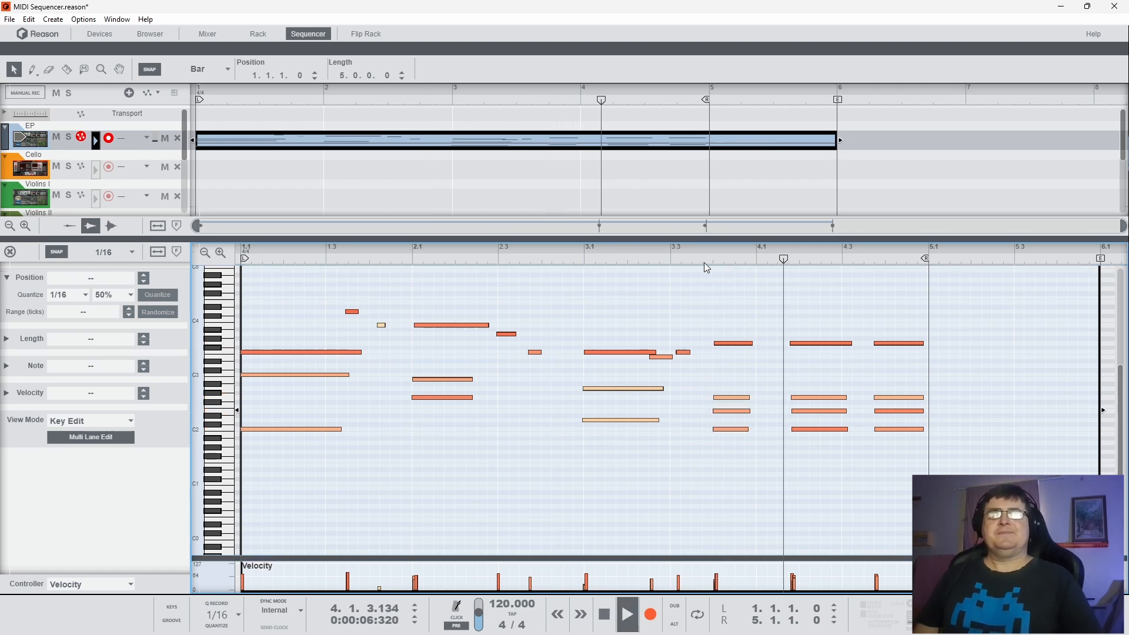
key(space)
Step: Select the first four-note chord in bar 4, try moving it to 4.2.1.0 with snapping on, and undo the move
drag(777, 340, 796, 483)
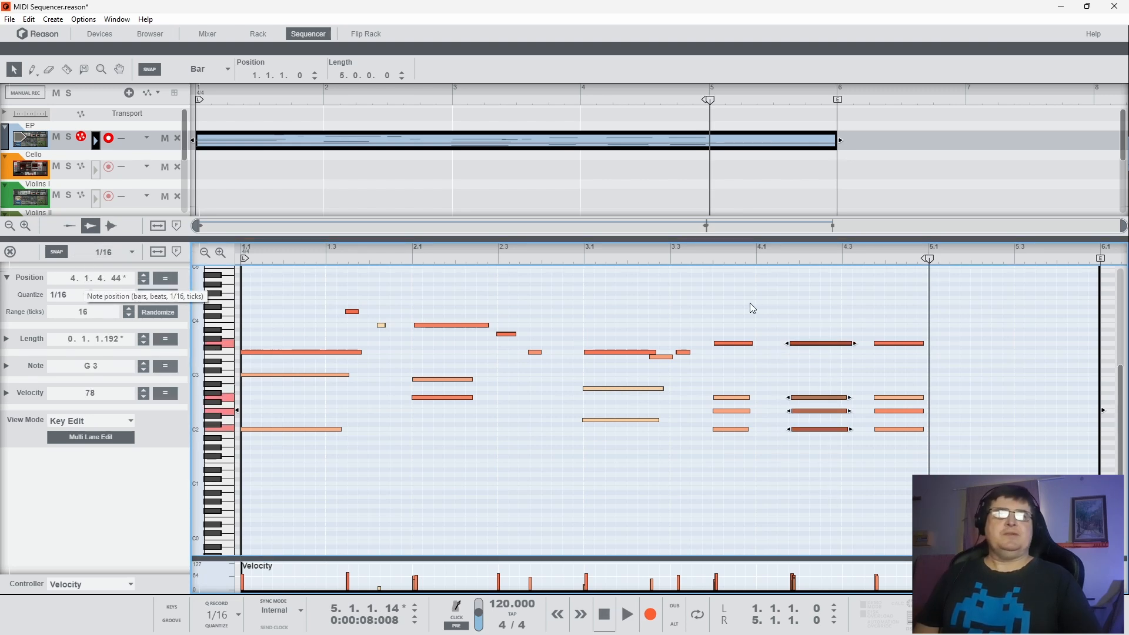
drag(800, 338, 810, 351)
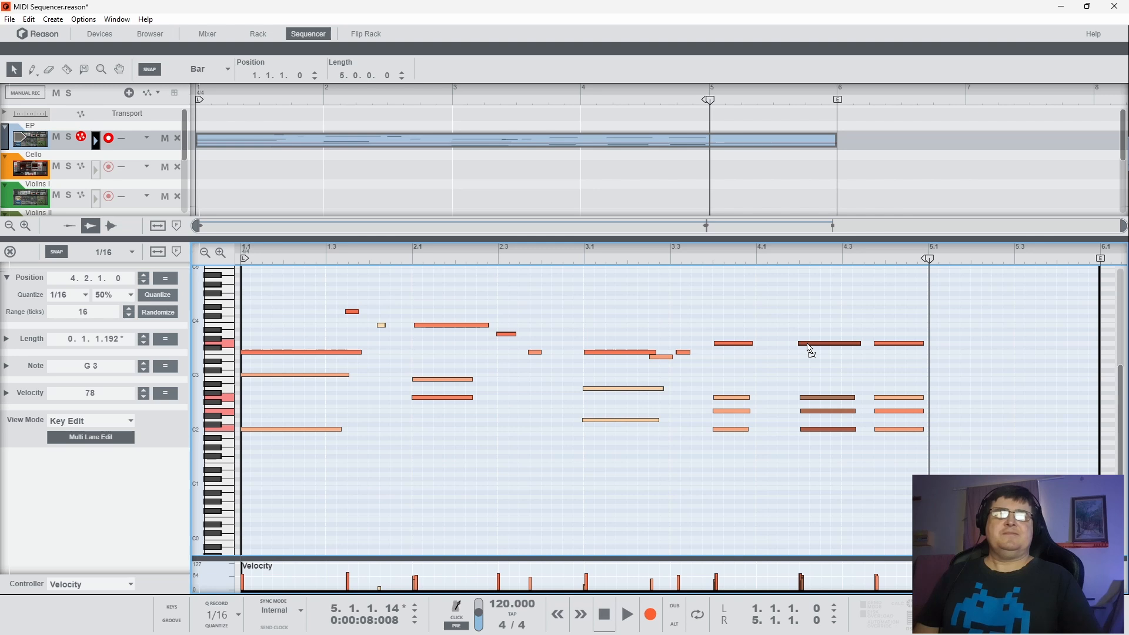
key(ctrl+z)
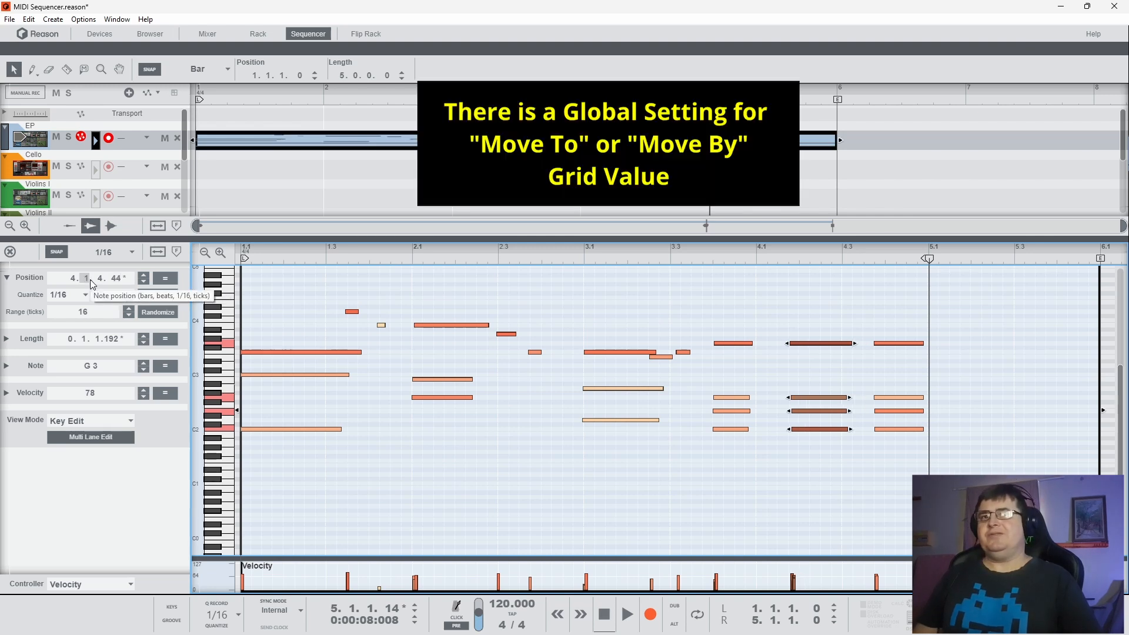
Step: Set the position of the first bar 4 chord to 4.2.1.44 and play that passage
drag(99, 278, 112, 262)
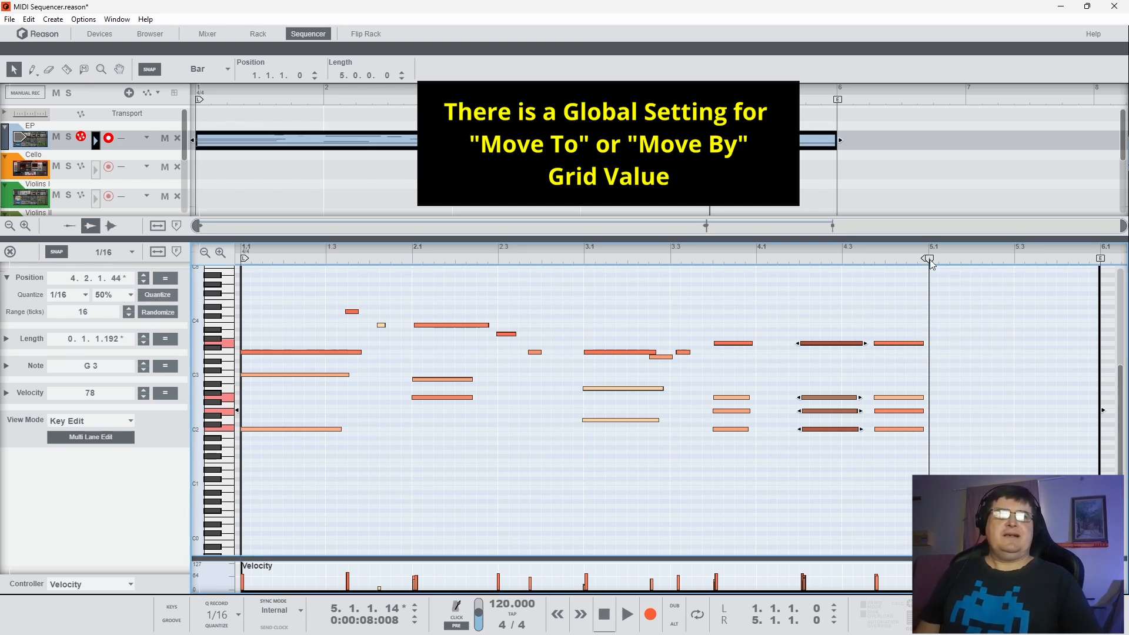
drag(856, 260, 500, 294)
key(space)
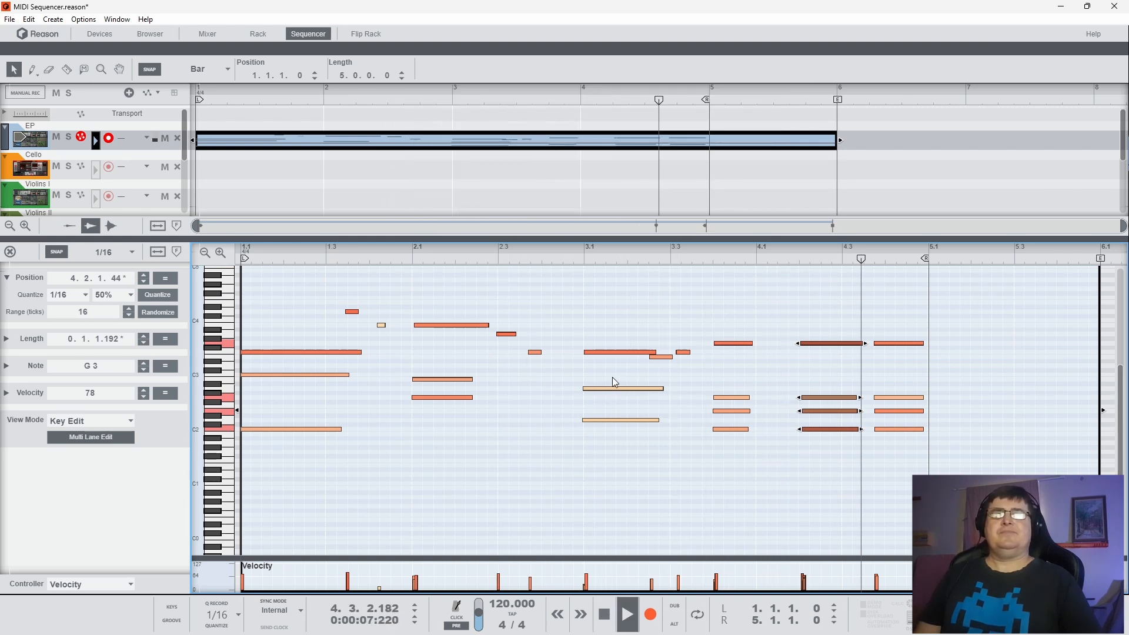
key(space)
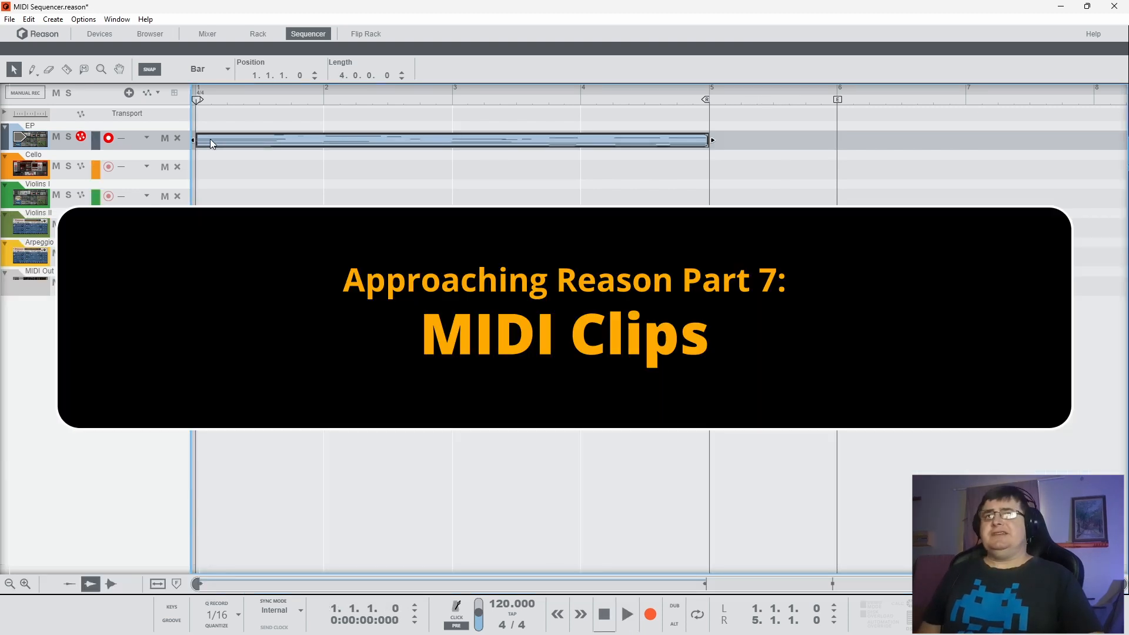
Step: Copy the four-bar EP clip to bar 5 and move the playhead to bar 8
drag(210, 140, 787, 146)
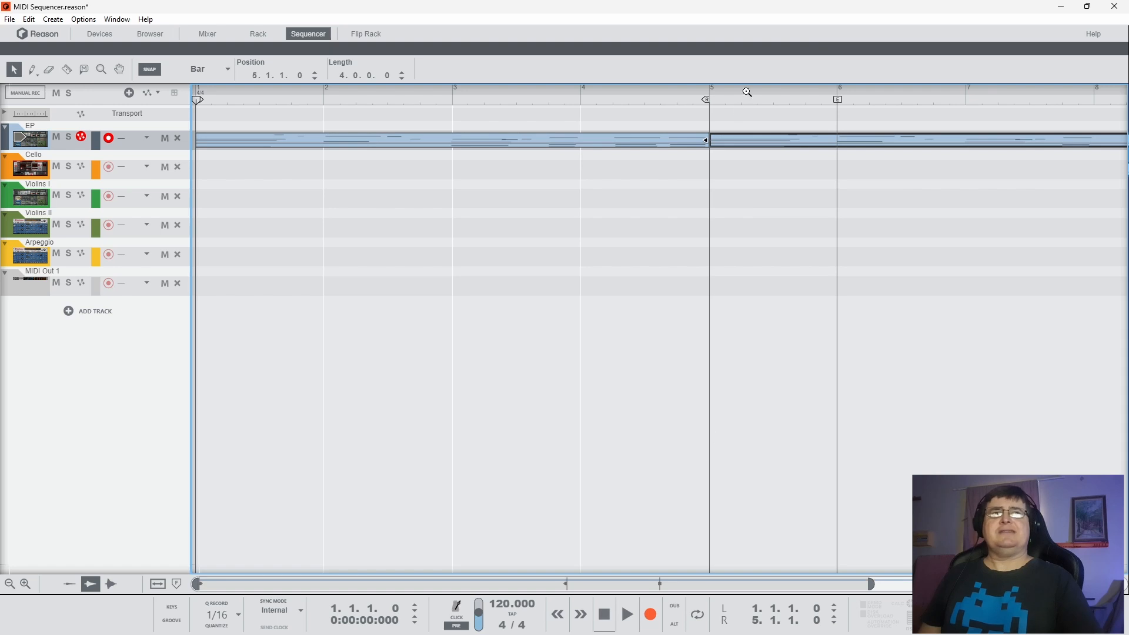
mouse_move(683, 89)
mouse_down()
mouse_move(687, 112)
mouse_move(626, 8)
mouse_move(663, 118)
mouse_move(687, 93)
mouse_up()
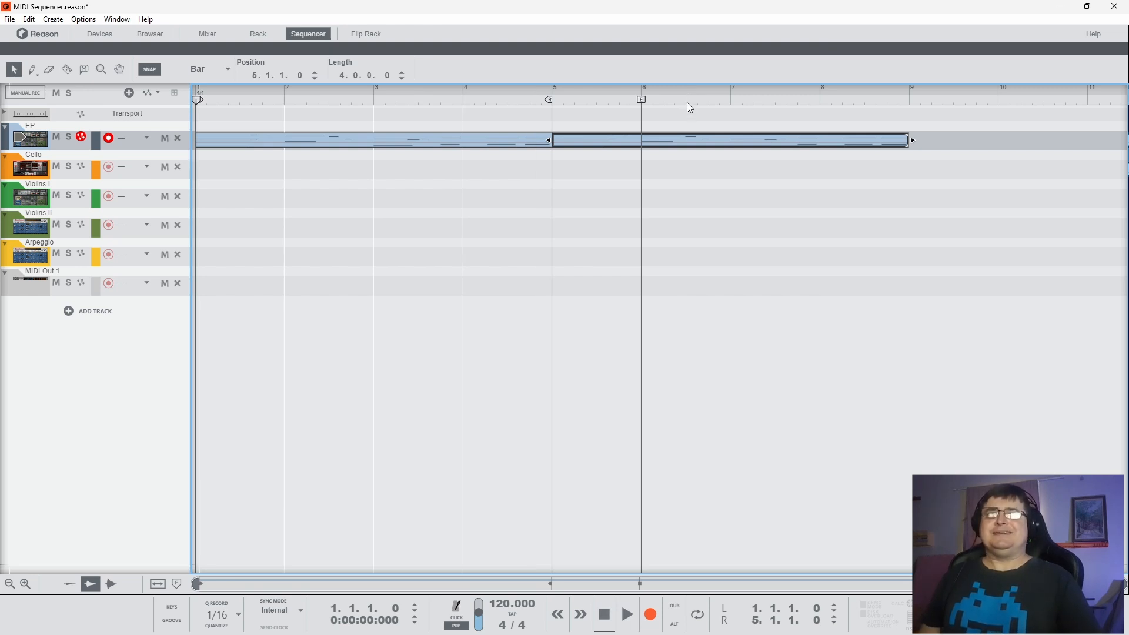
click(687, 103)
drag(661, 102, 820, 104)
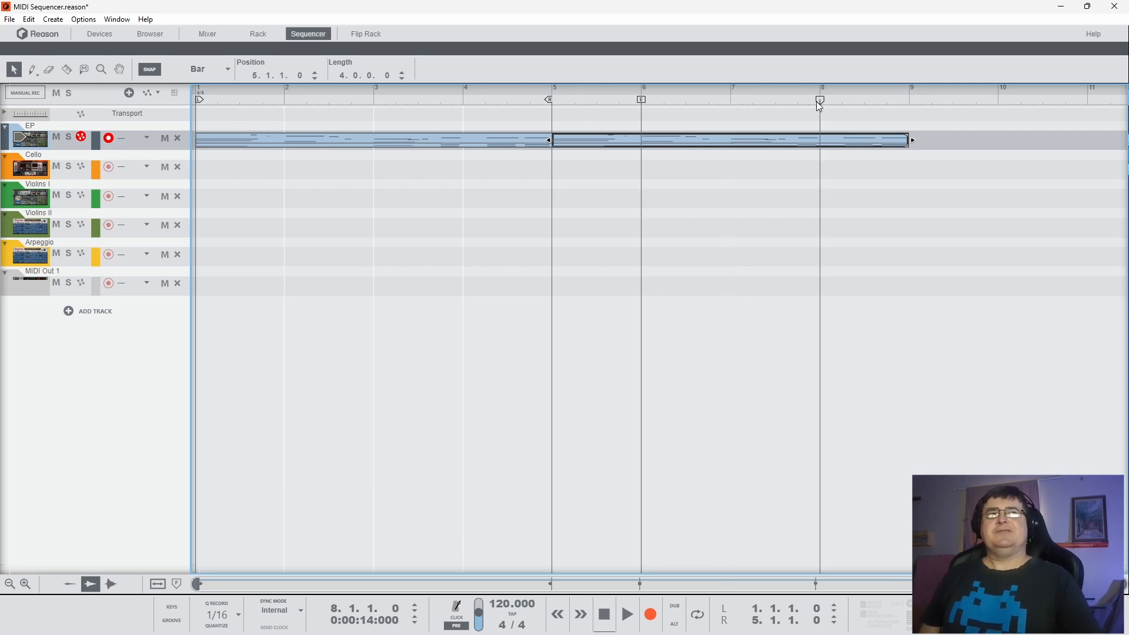
Step: Open the first EP clip for note editing to check its snap grid and return to the arrangement
mouse_move(767, 86)
mouse_down()
mouse_move(776, 94)
mouse_move(776, 83)
mouse_up()
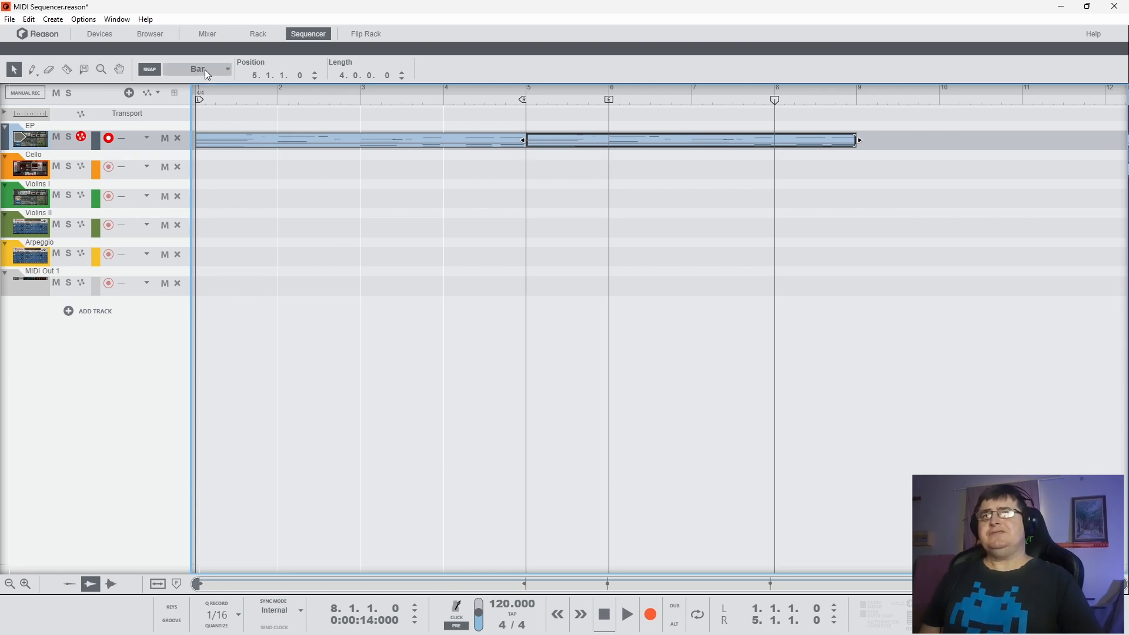
double_click(224, 138)
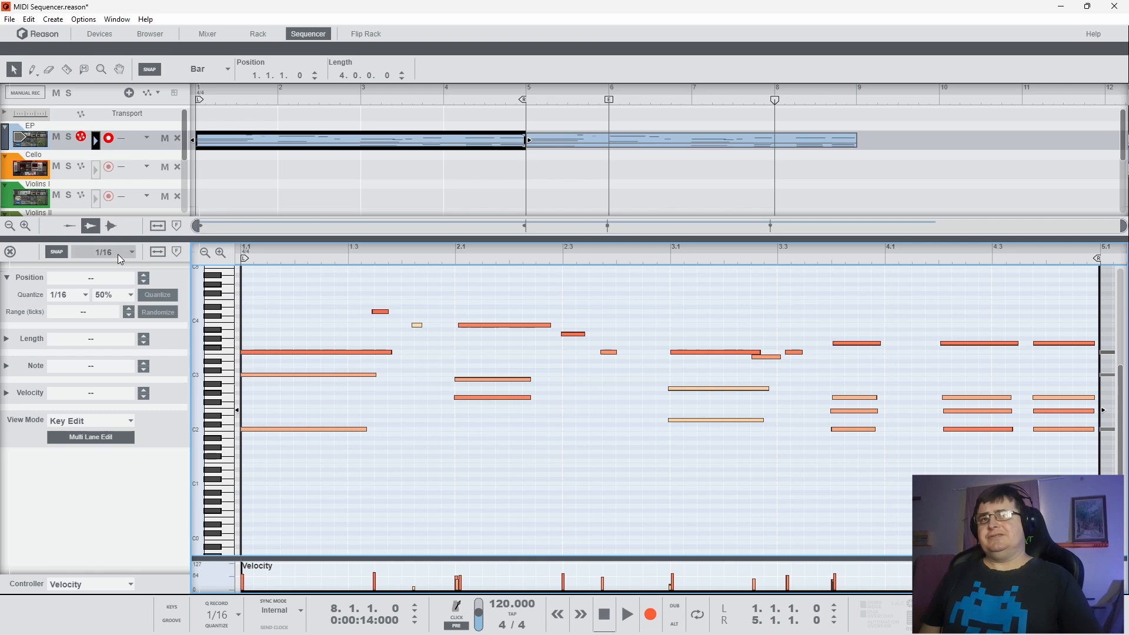
key(ctrl+e)
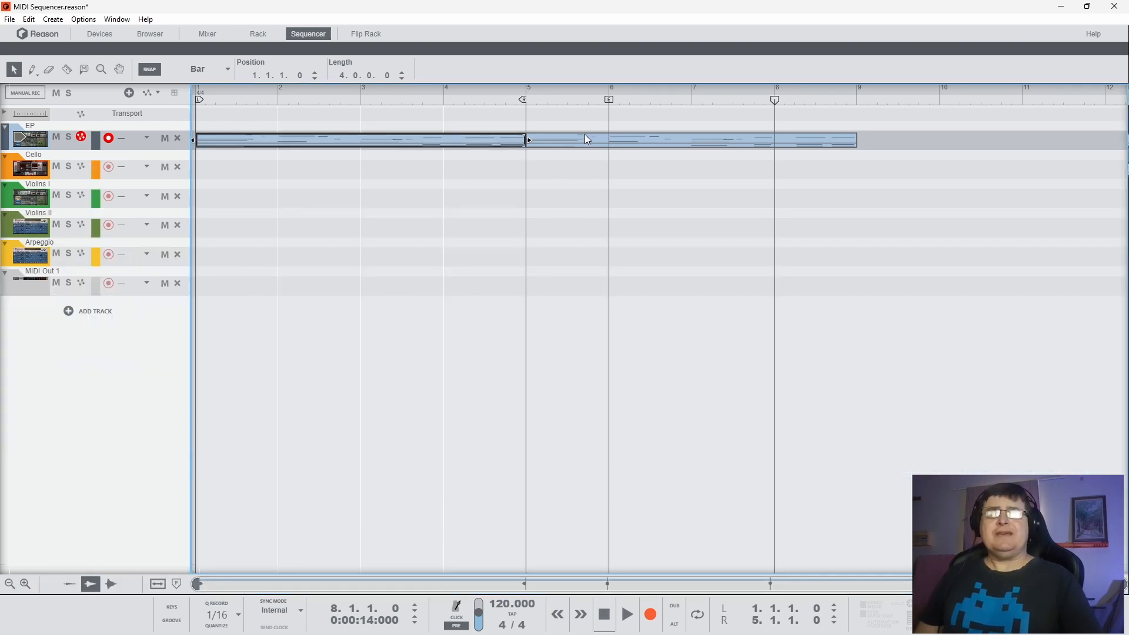
Step: Shorten the second EP clip to two bars and delete the events outside the clip
click(586, 138)
drag(860, 139, 690, 152)
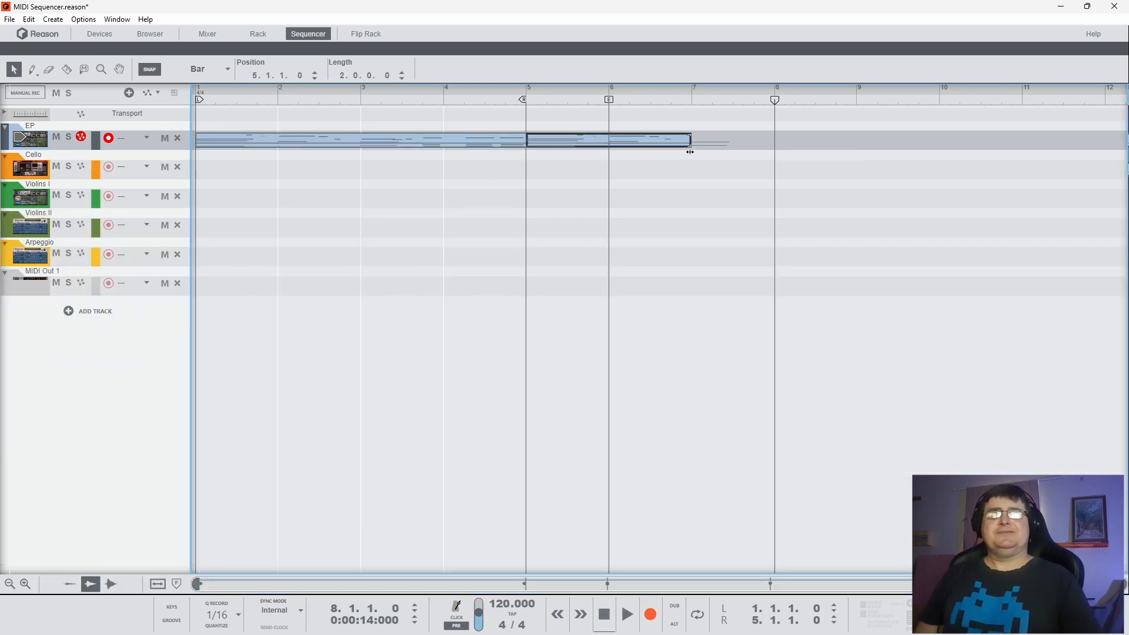
right_click(661, 140)
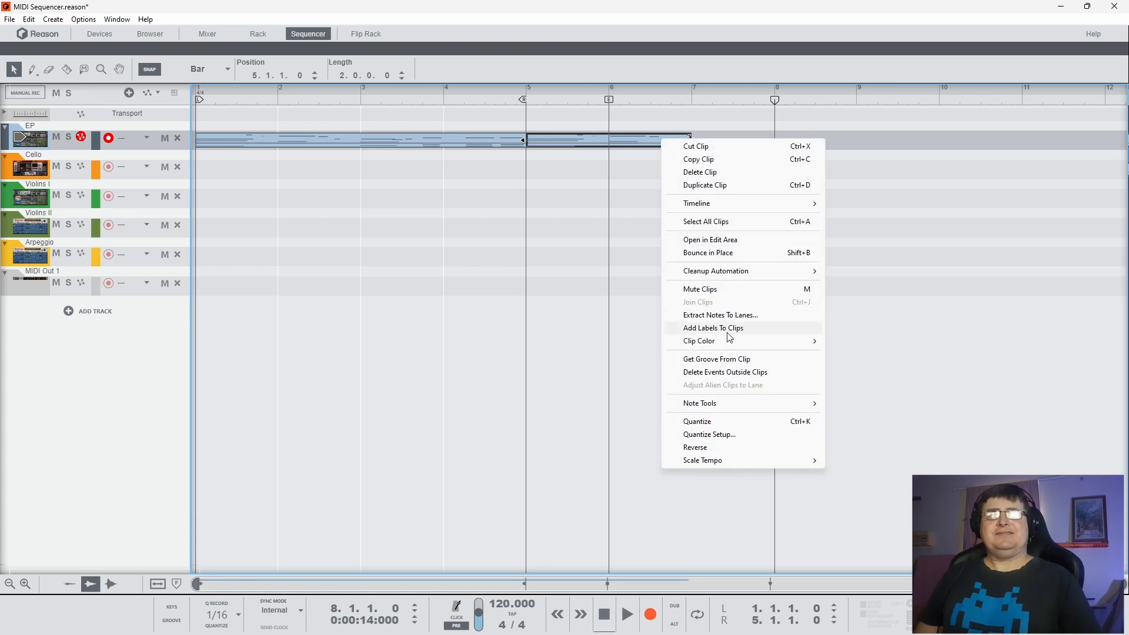
click(743, 372)
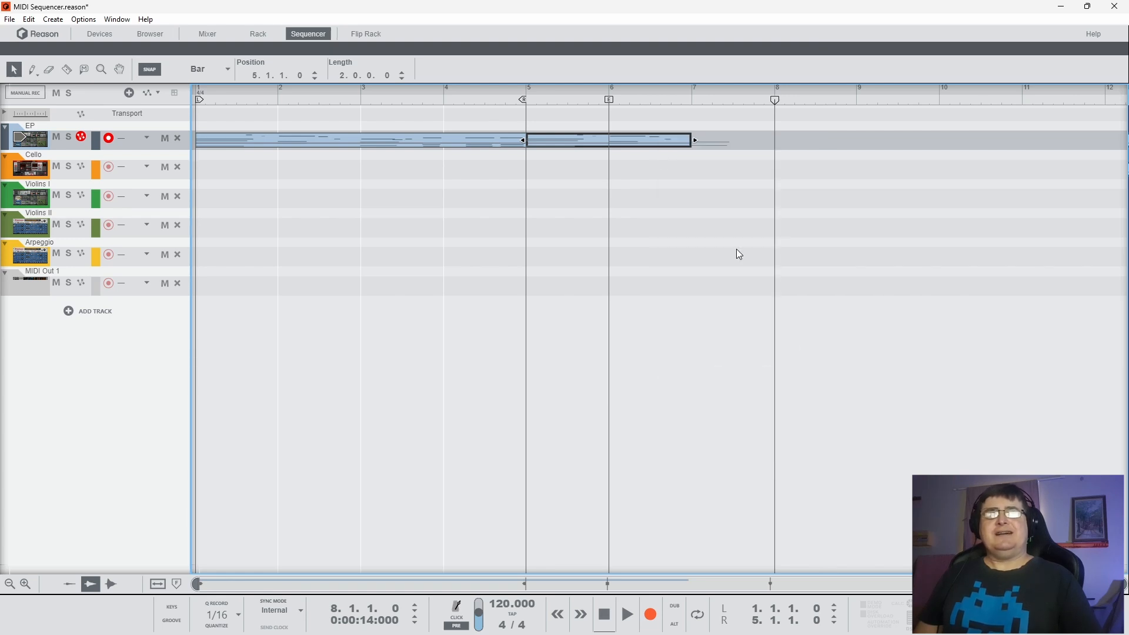
right_click(639, 140)
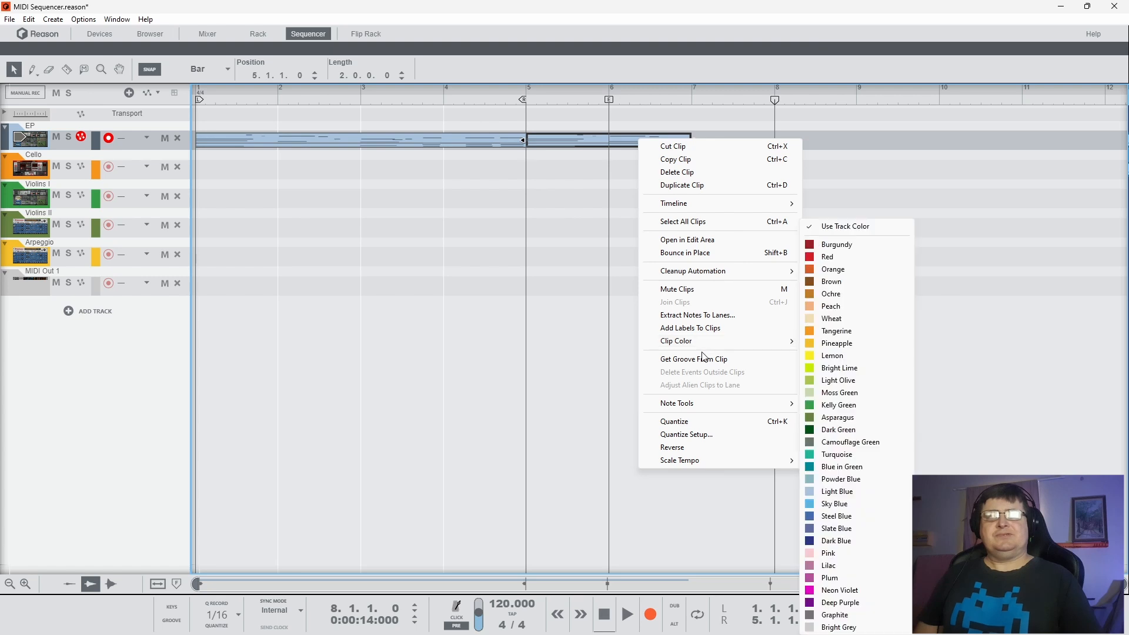
click(591, 141)
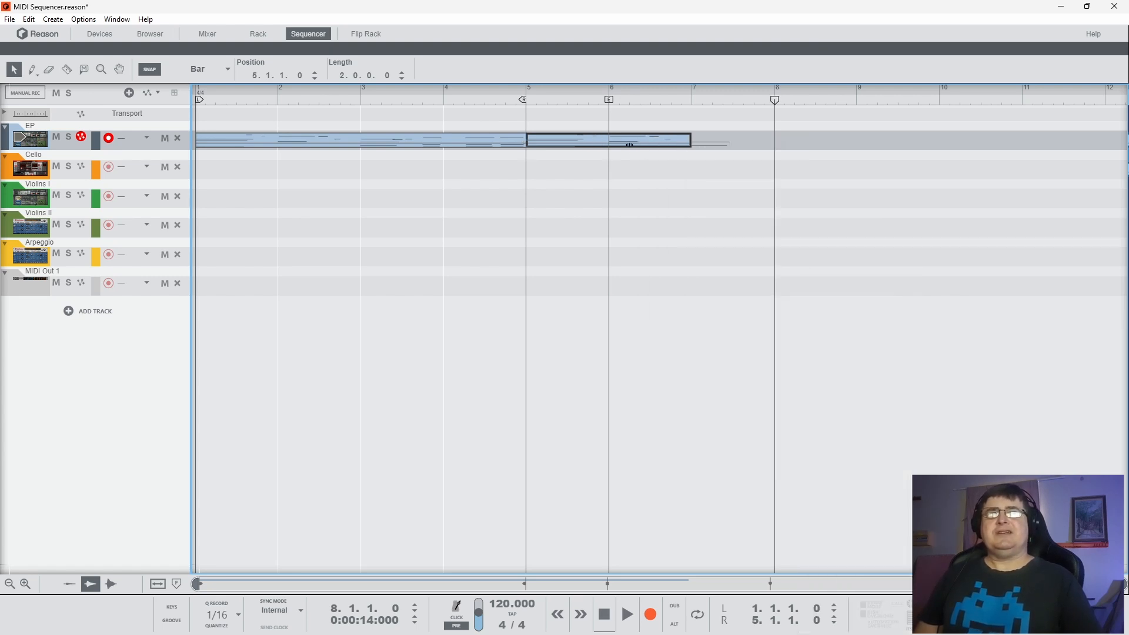
Step: Stretch the second EP clip's notes to one bar and again to three bars, and play it from bar 5
drag(629, 144, 609, 145)
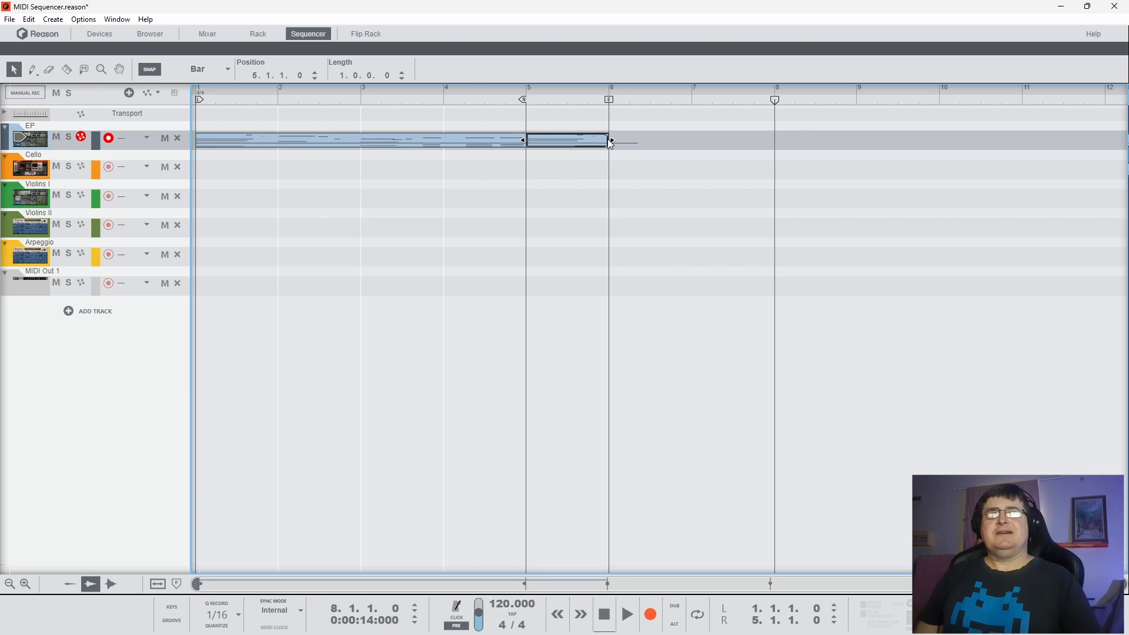
drag(612, 140, 729, 145)
click(555, 100)
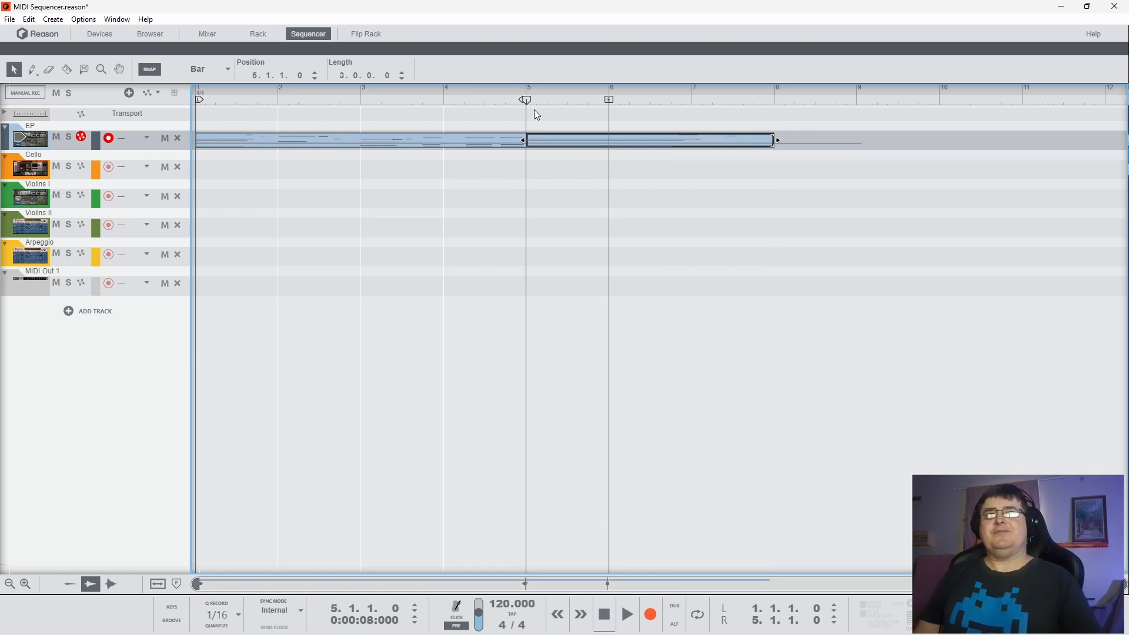
key(space)
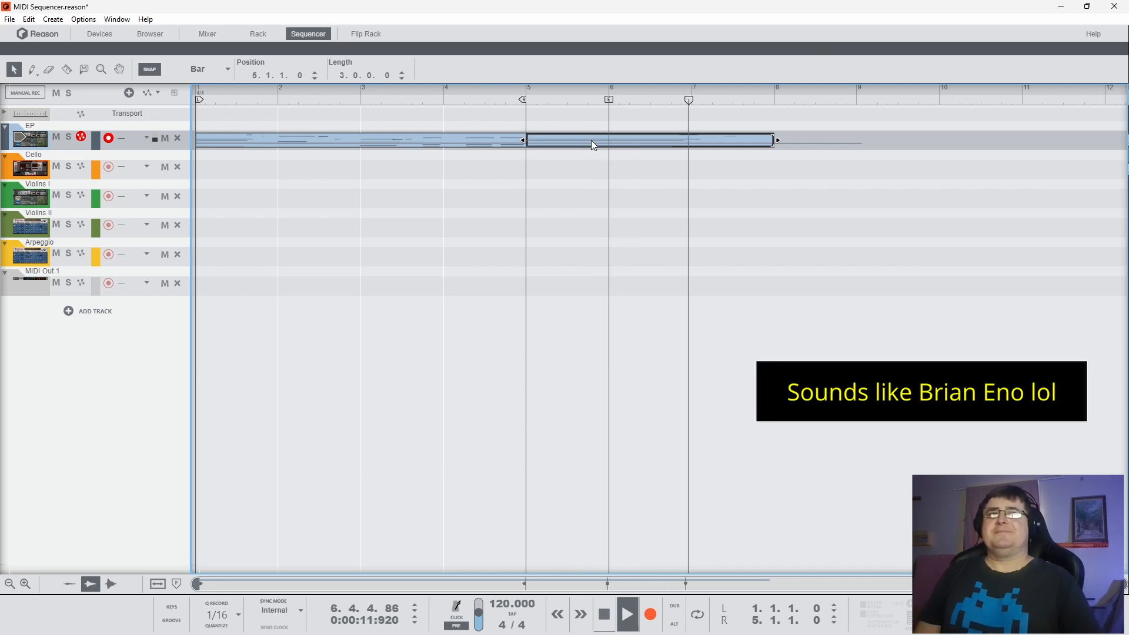
key(space)
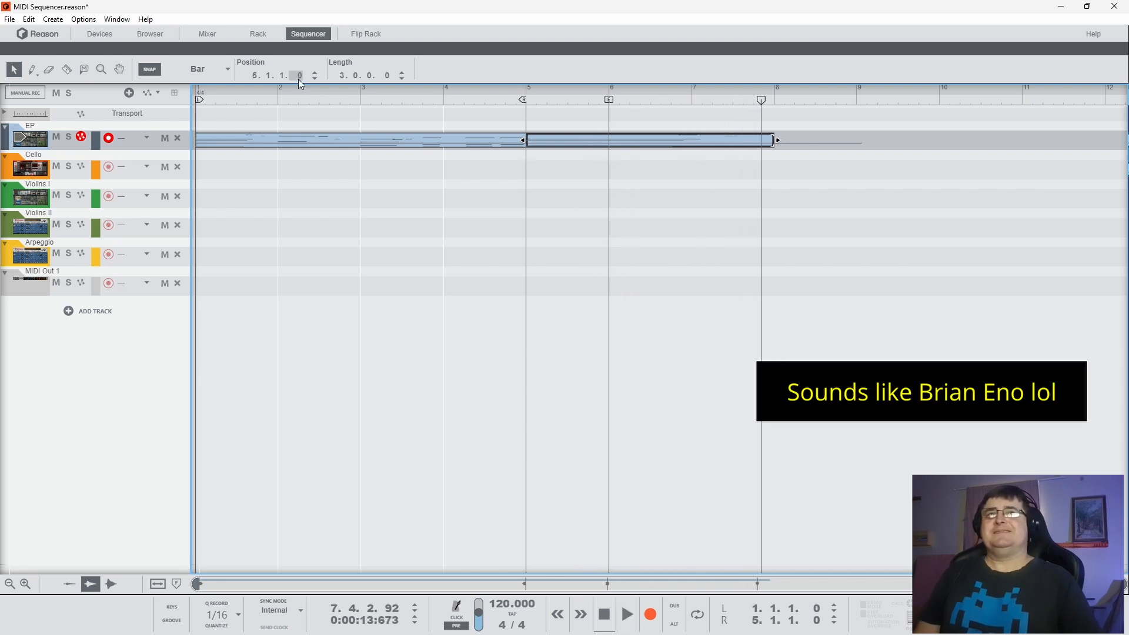
Step: Play the first EP clip from bar 1 and delete the three-bar EP clip at bar 5
drag(254, 94, 158, 105)
key(space)
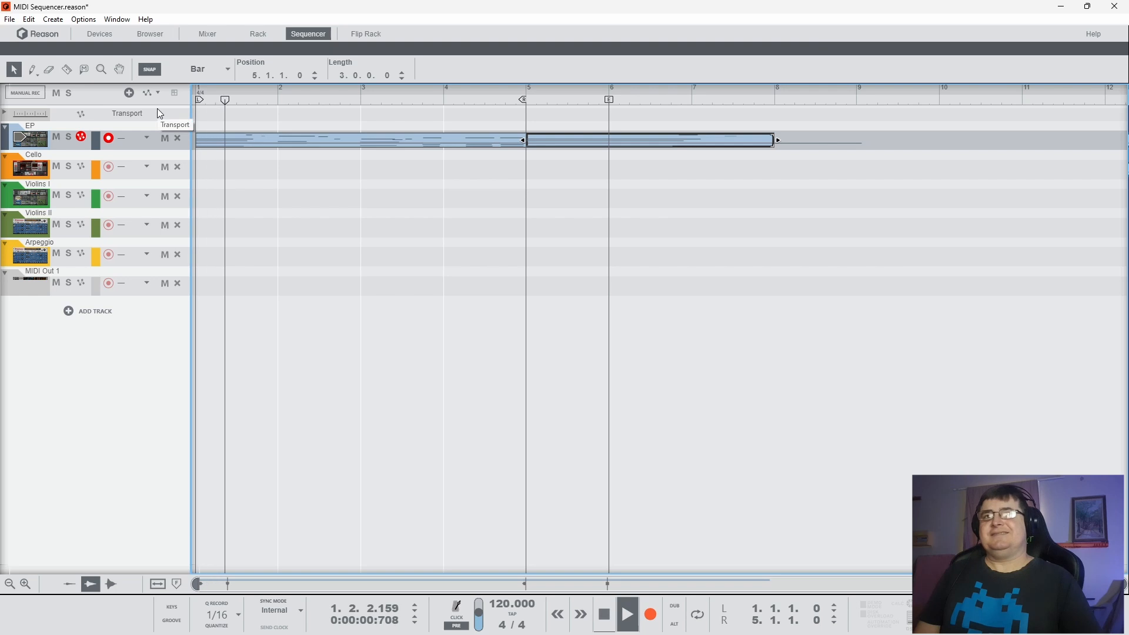
key(space)
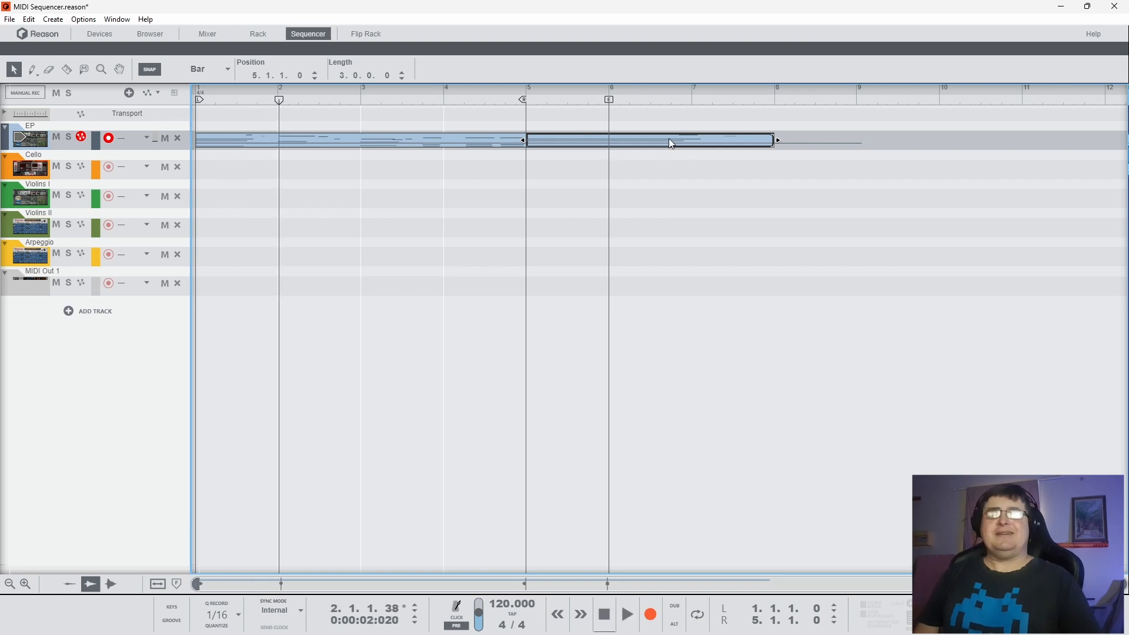
key(Delete)
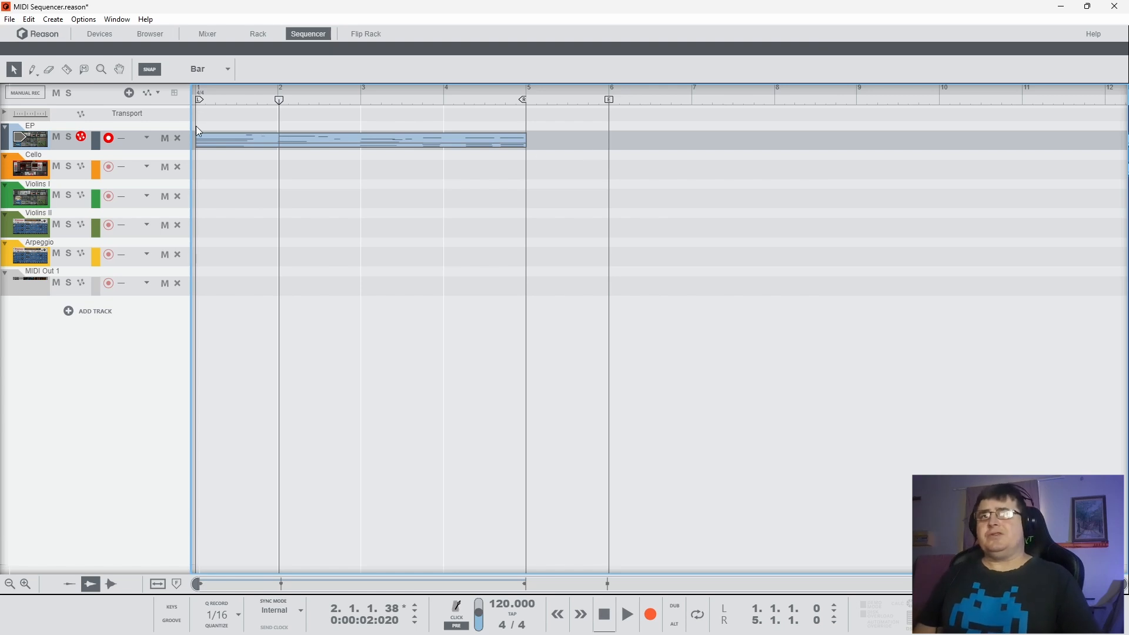
Step: Open the EP clip for note editing, examine the available controllers including the Filter parameters, and return to the arrangement
double_click(222, 145)
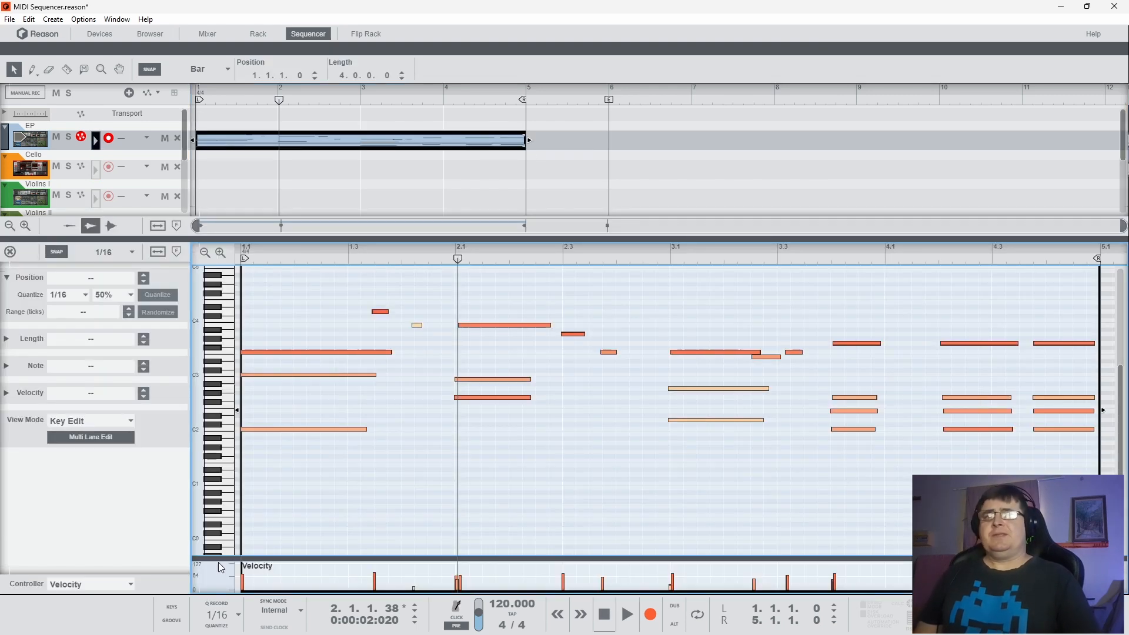
click(107, 585)
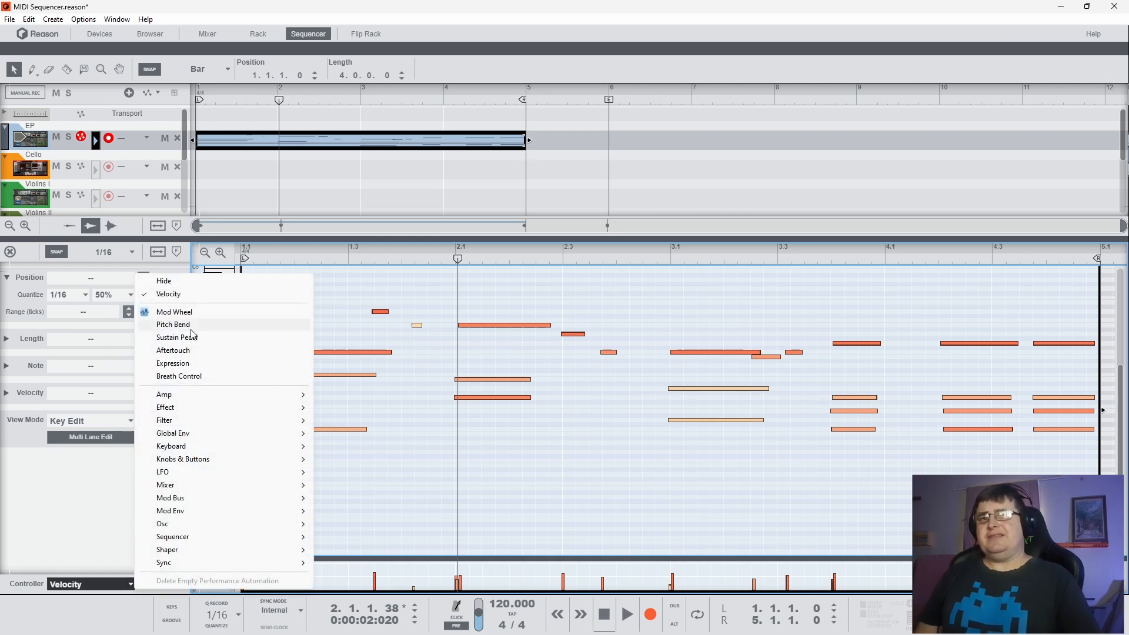
mouse_move(202, 397)
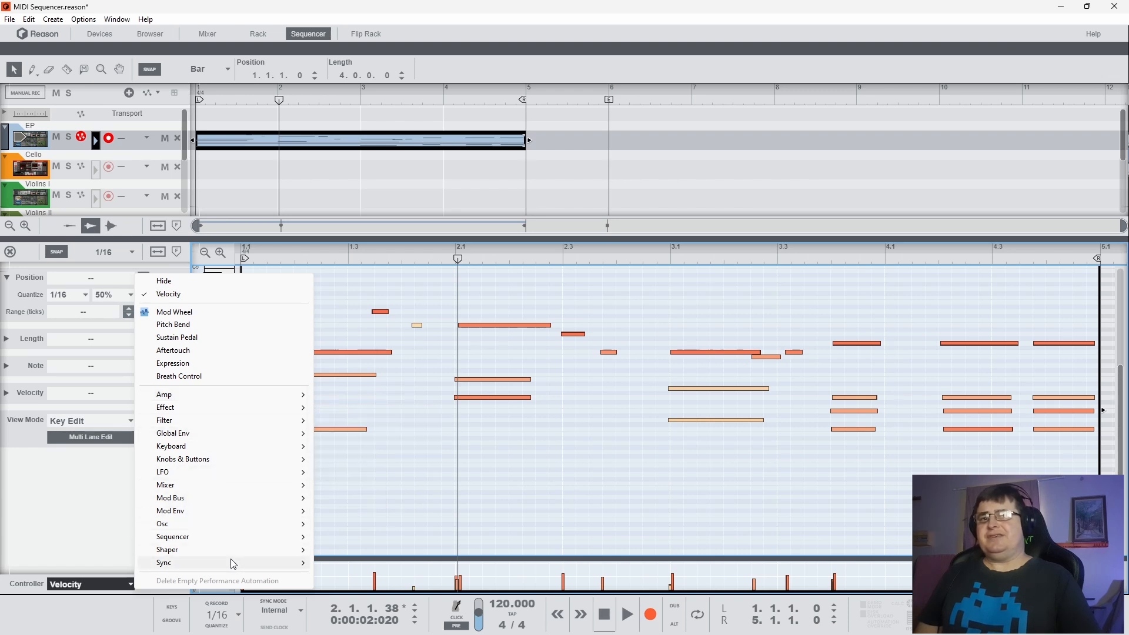
mouse_move(239, 420)
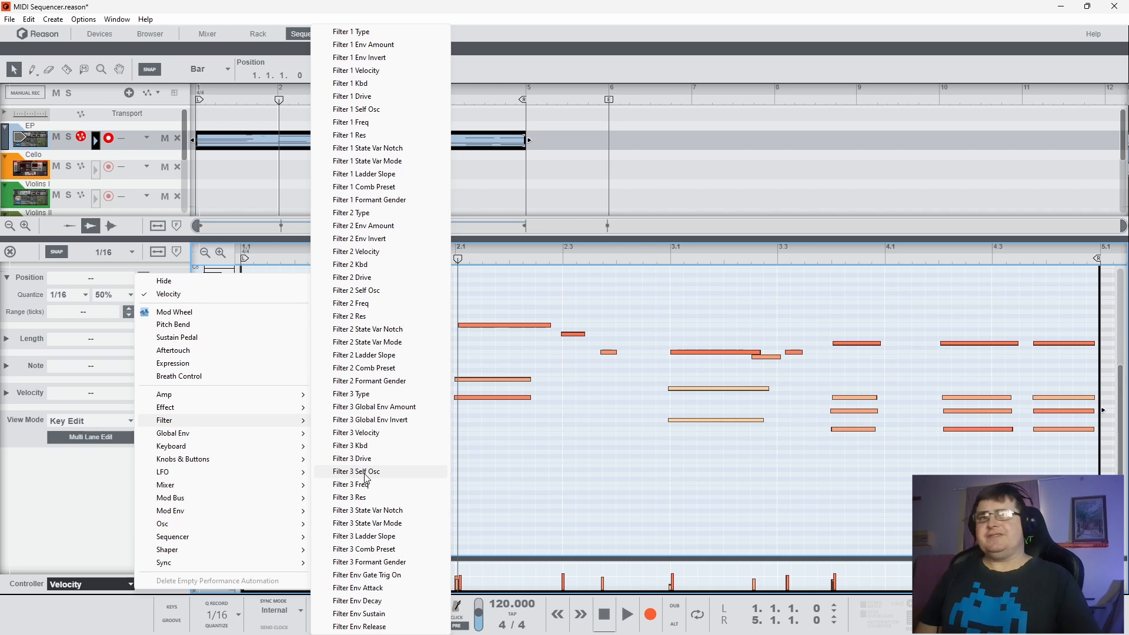
click(79, 536)
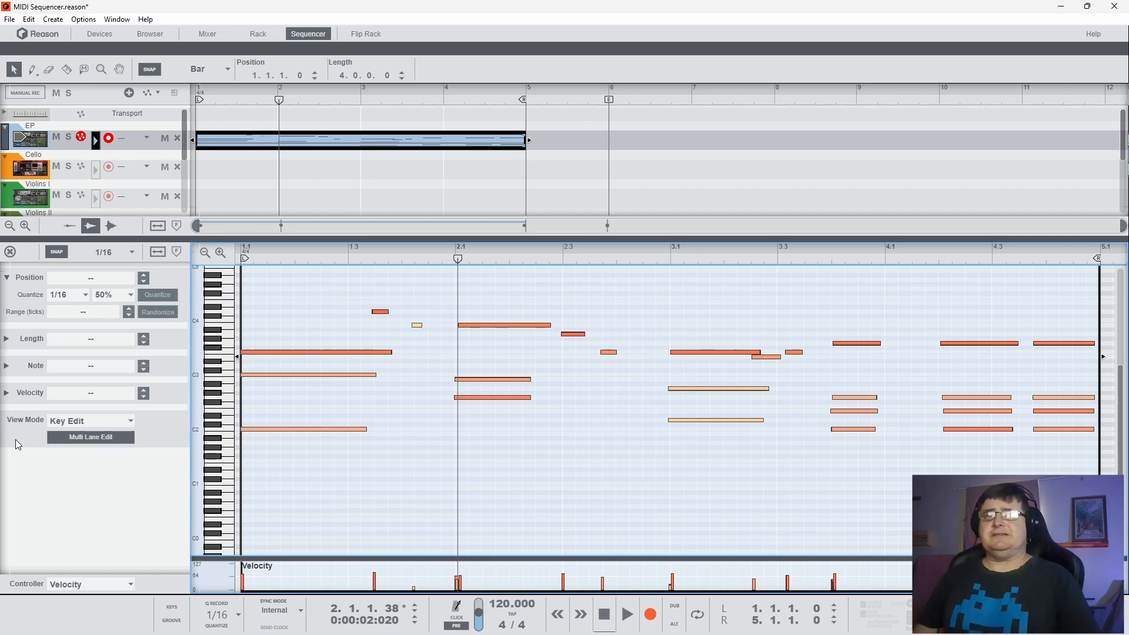
click(11, 253)
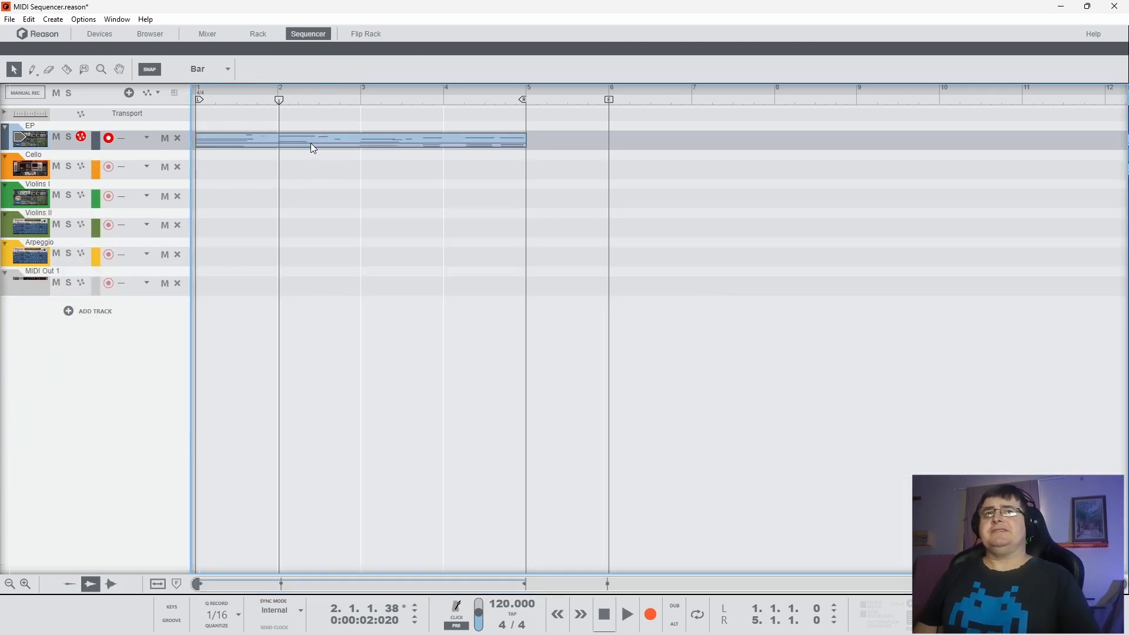
Step: Turn on looping and move the playhead to bar 2
click(697, 614)
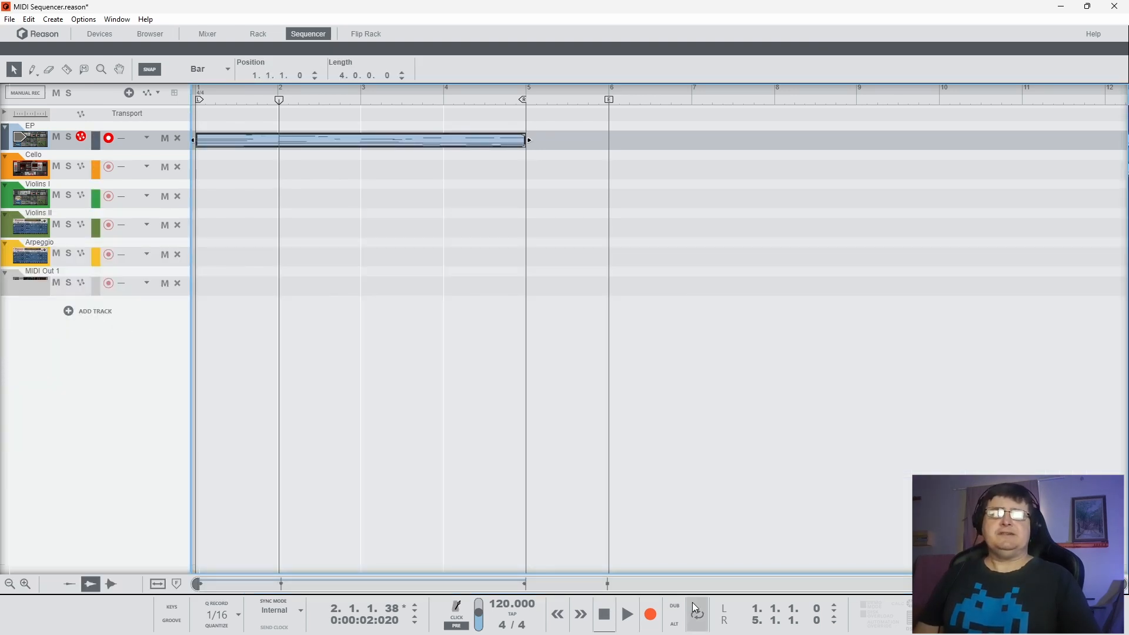
drag(494, 102, 203, 111)
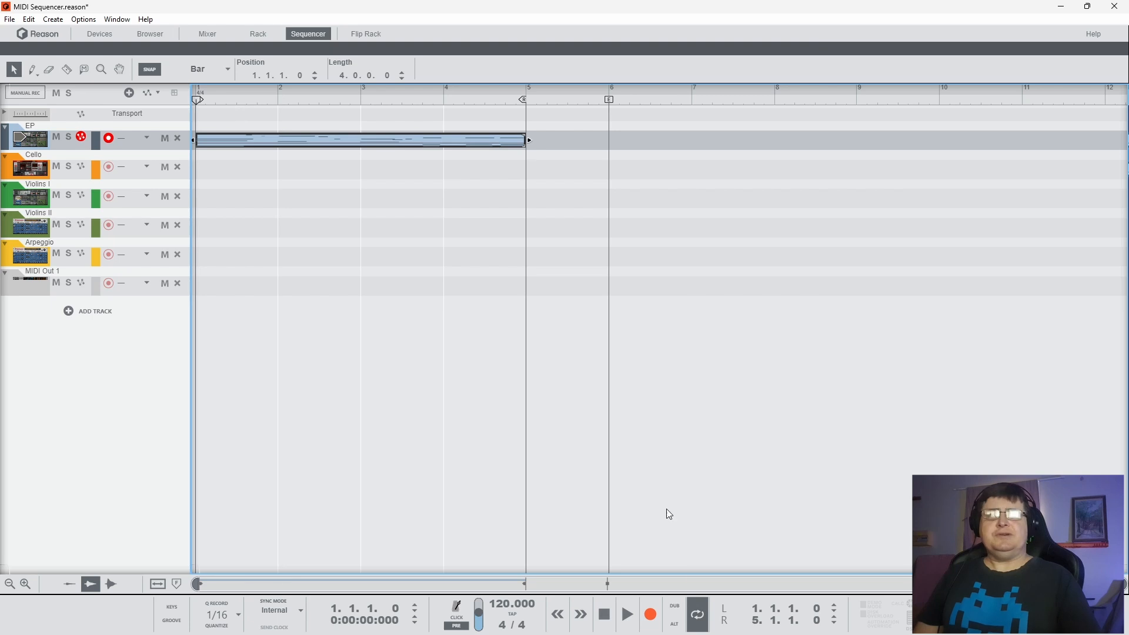
click(277, 99)
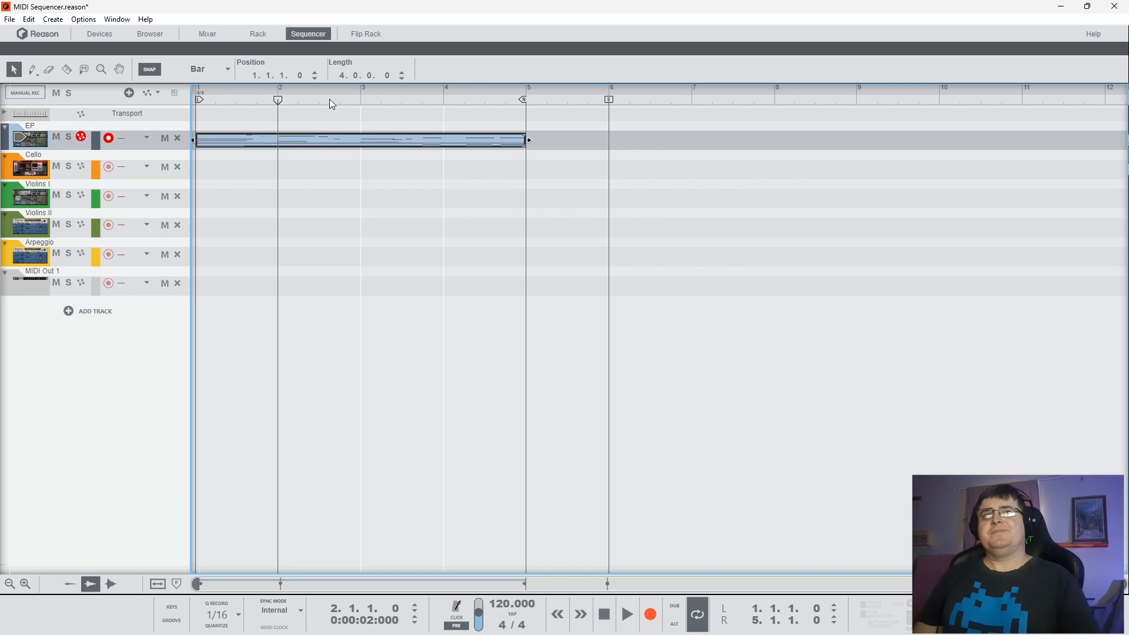
Step: Move the loop's left and right locators to bars 3 and 4 and restore them to bars 1 and 5
alt+click(361, 103)
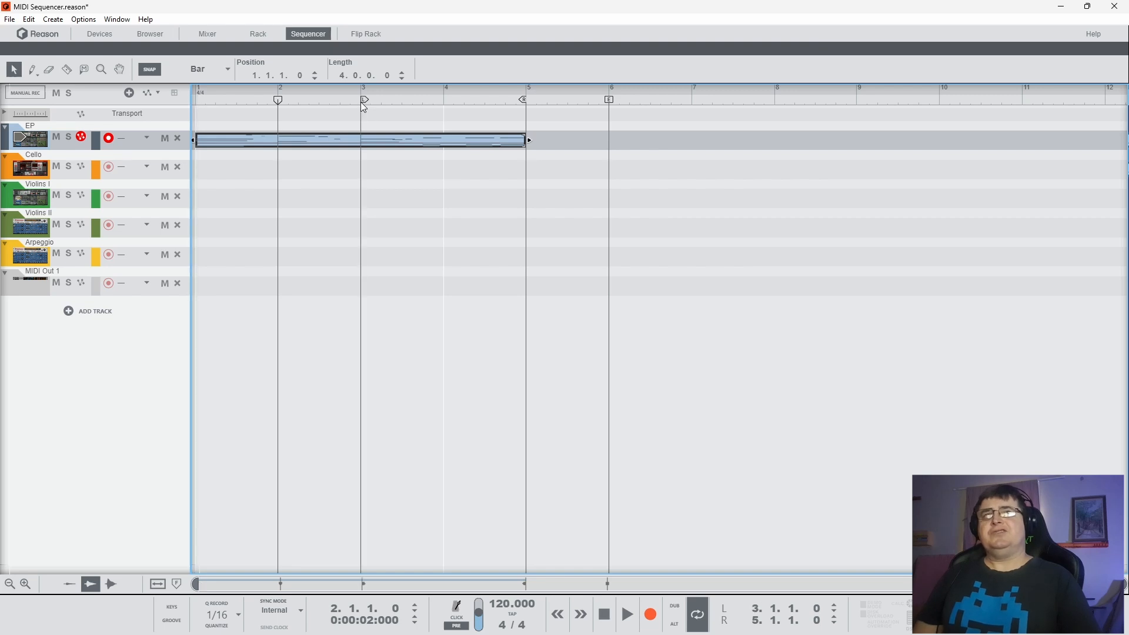
alt+click(445, 103)
drag(442, 101, 557, 107)
drag(361, 103, 190, 100)
click(356, 290)
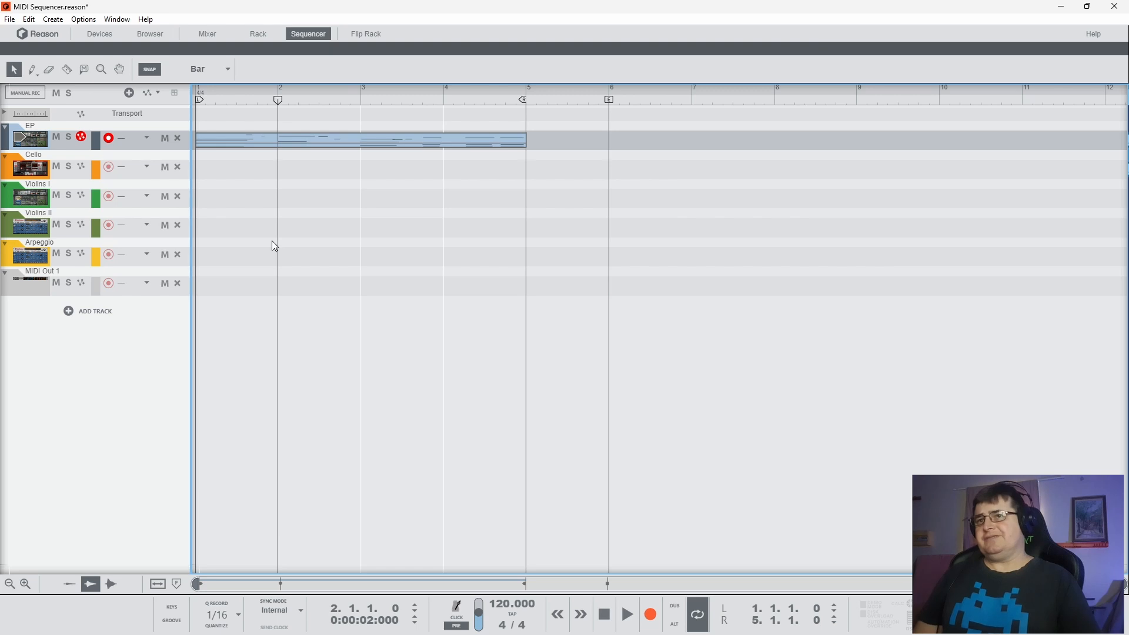
Step: Toggle looping off and back on
click(698, 615)
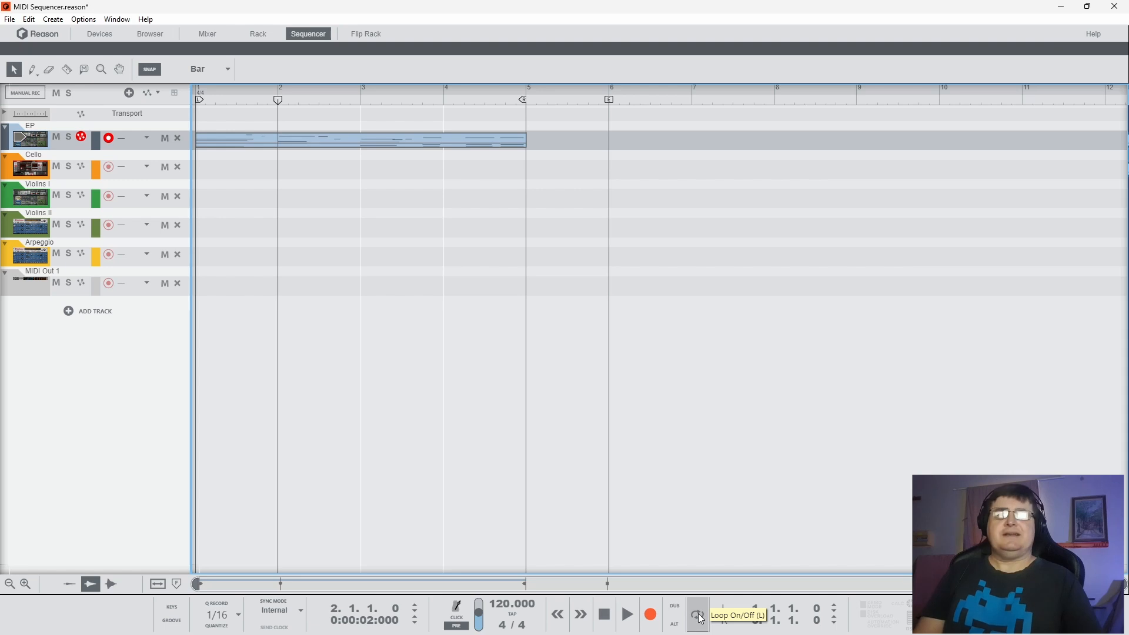
click(698, 615)
click(698, 615)
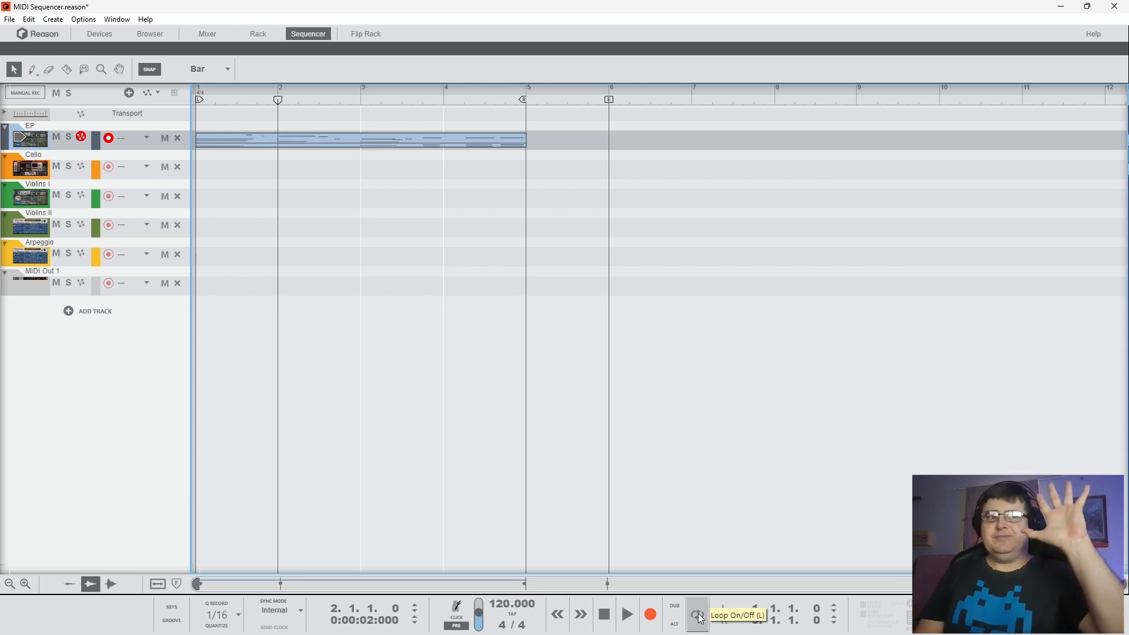
click(698, 615)
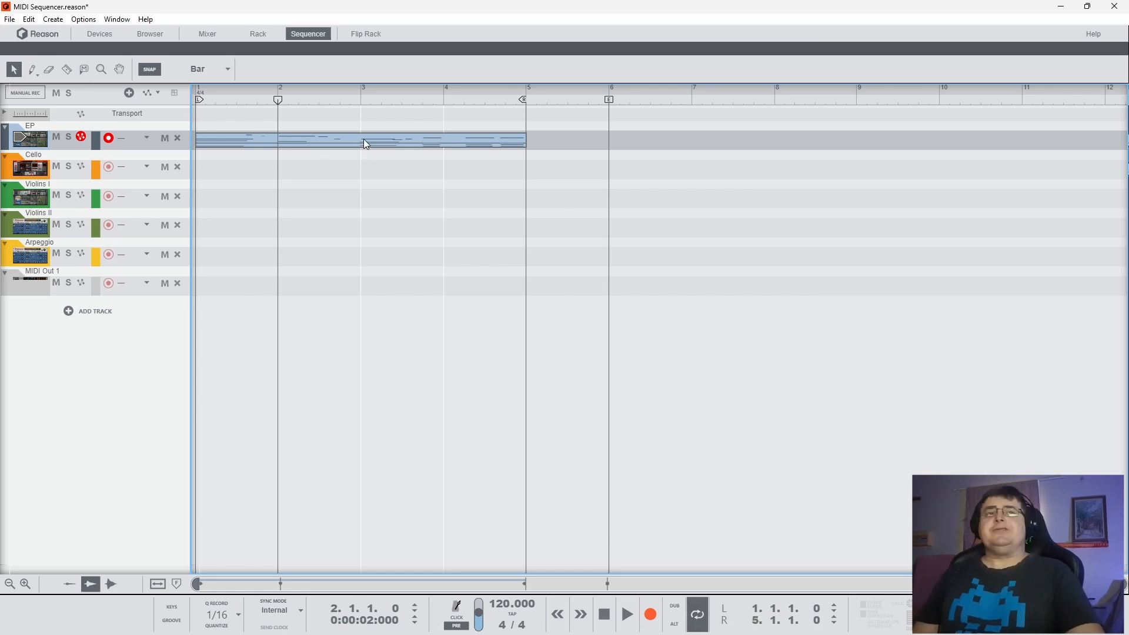
Step: Cycle through the Selection, Pencil, Eraser and Razor tools, alternating between Razor and Selection and finishing on Selection
key(r)
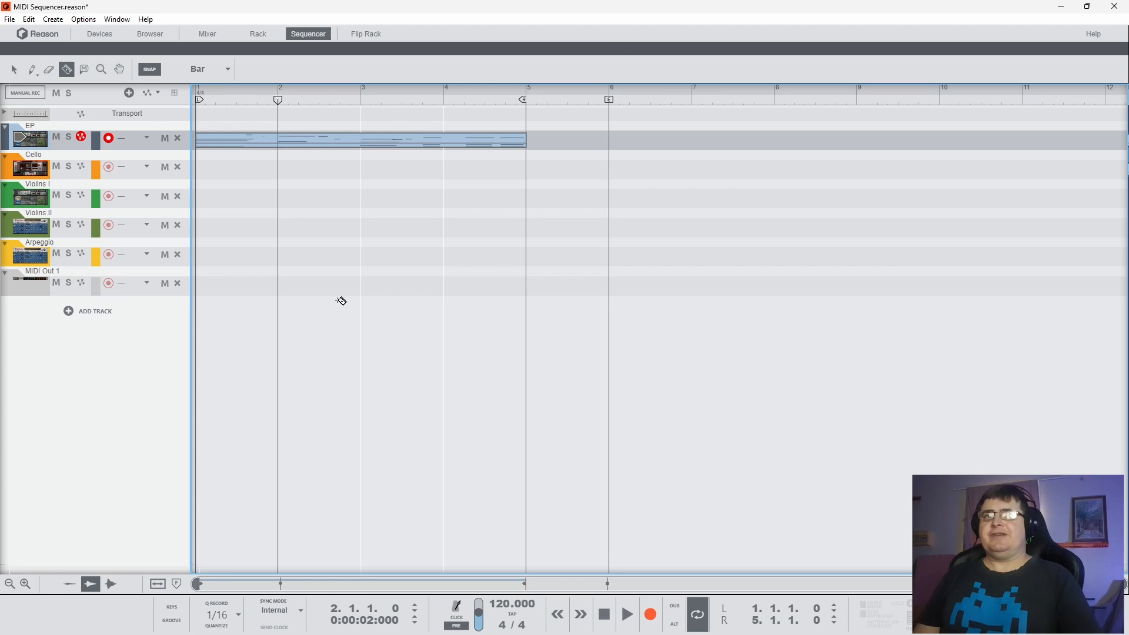
key(q)
key(w)
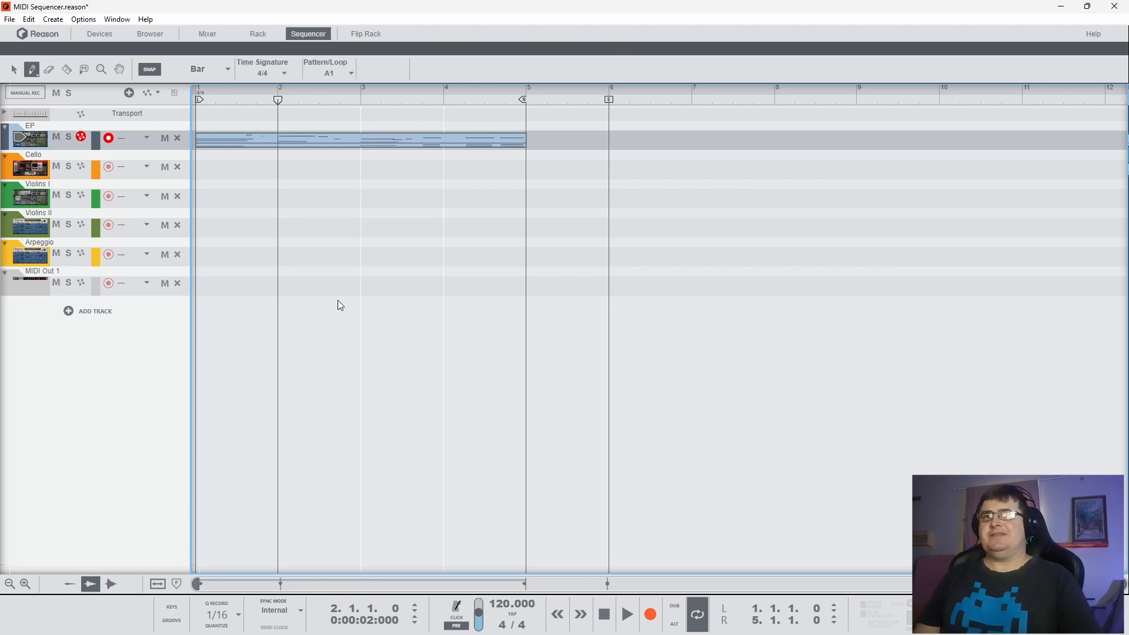
key(e)
key(r)
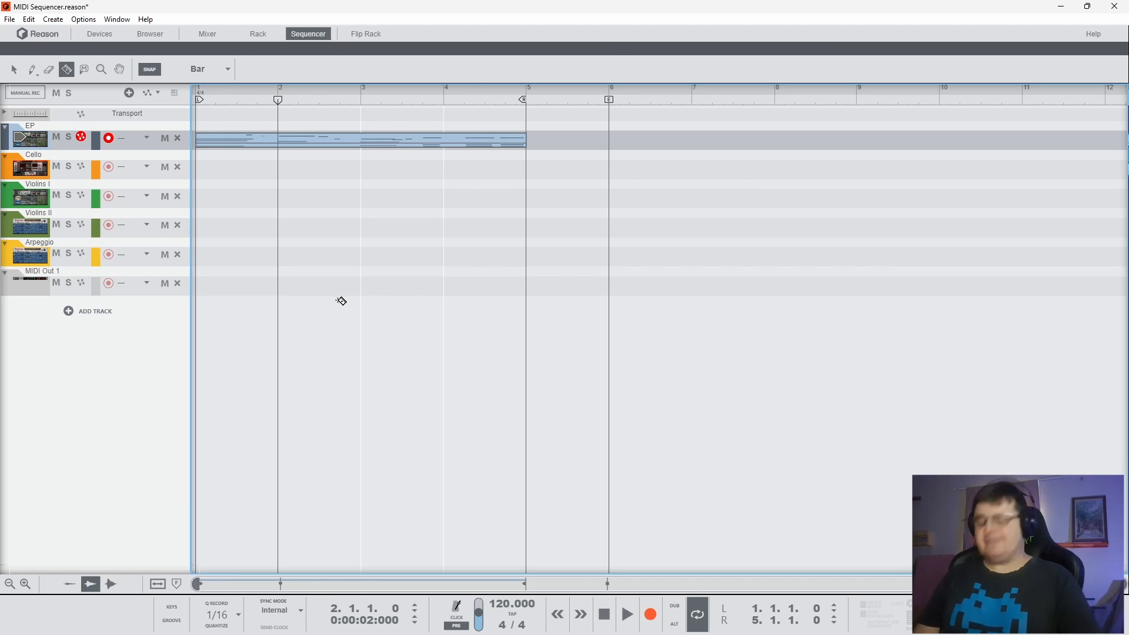
key(q)
key(r)
key(q)
key(r)
key(q)
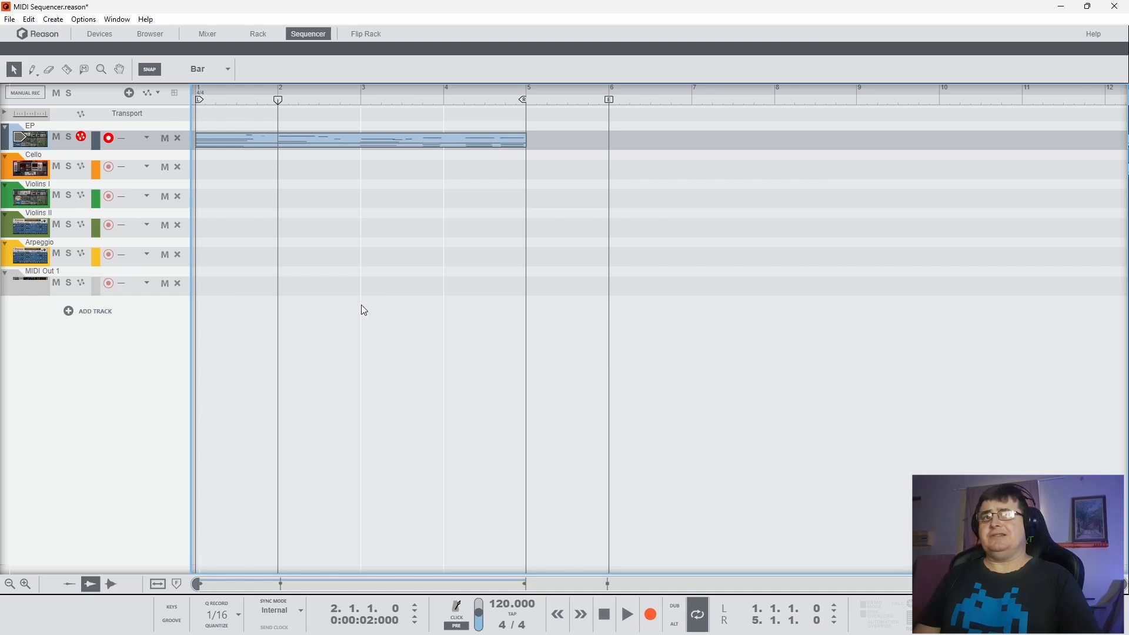
key(r)
key(q)
key(r)
key(q)
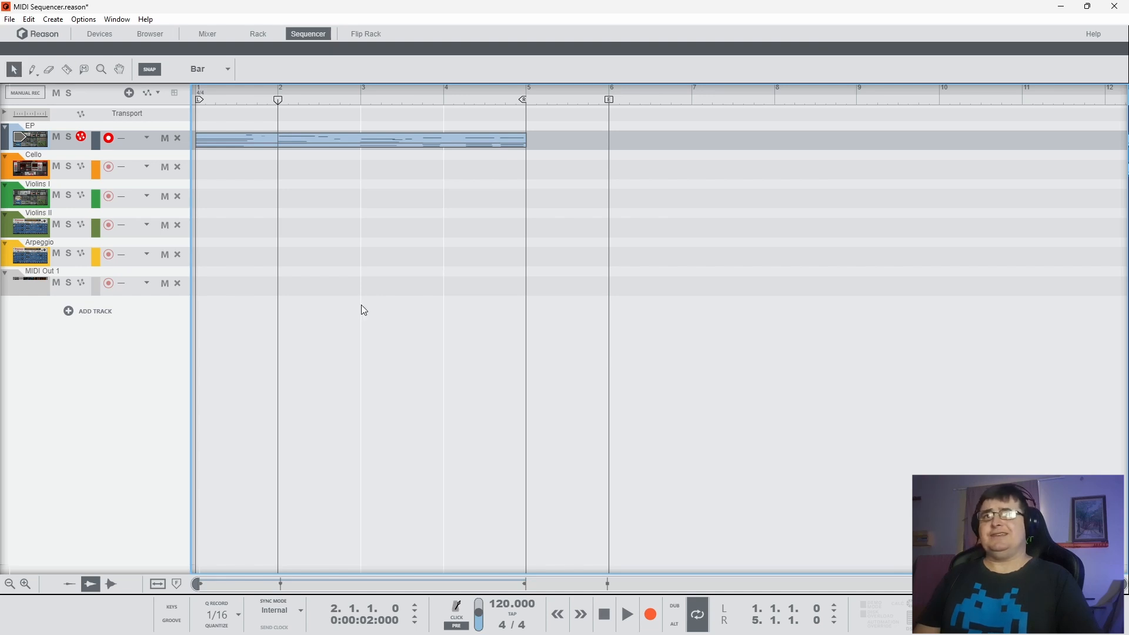
key(r)
key(q)
key(r)
key(q)
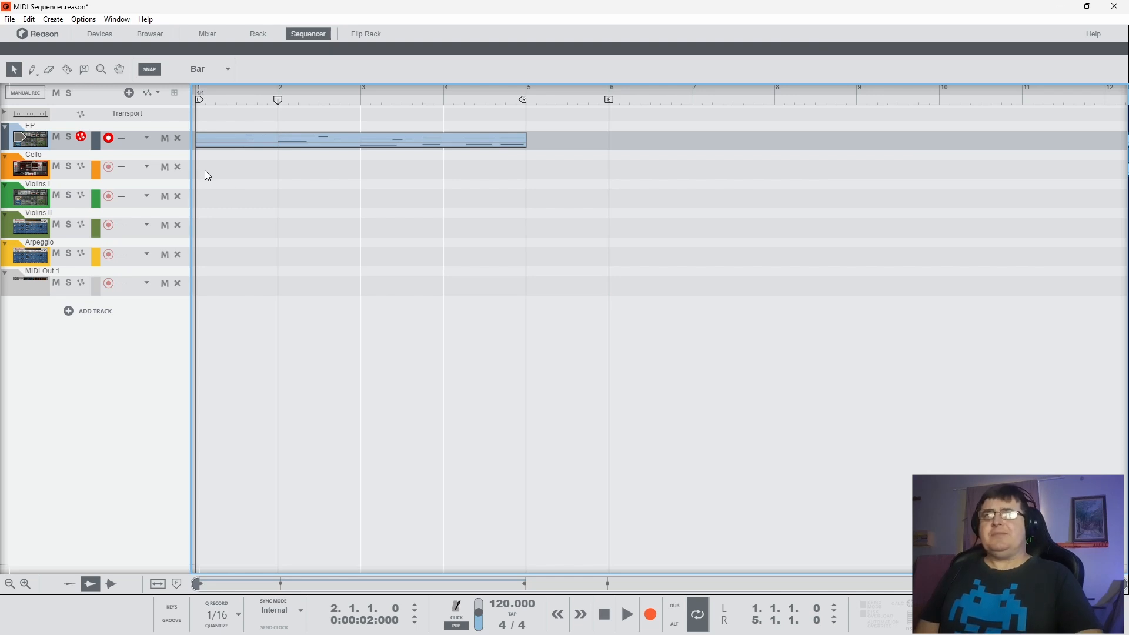
Step: Draw a four-bar and a three-bar trial clip on the Cello track at bar 1, deleting each one
drag(205, 171, 476, 187)
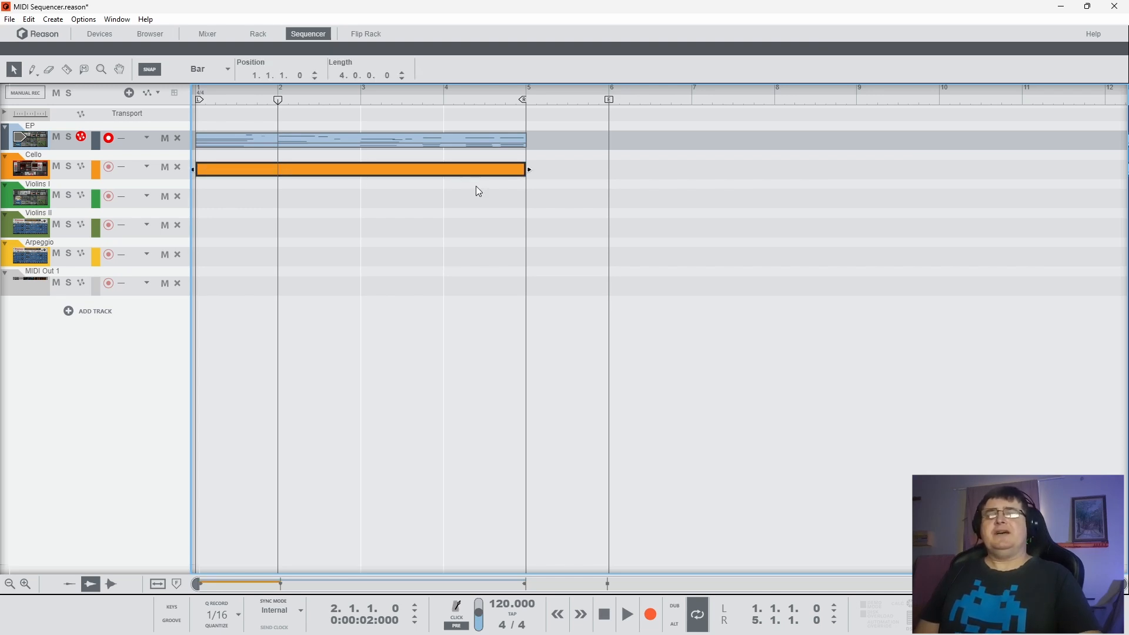
double_click(367, 175)
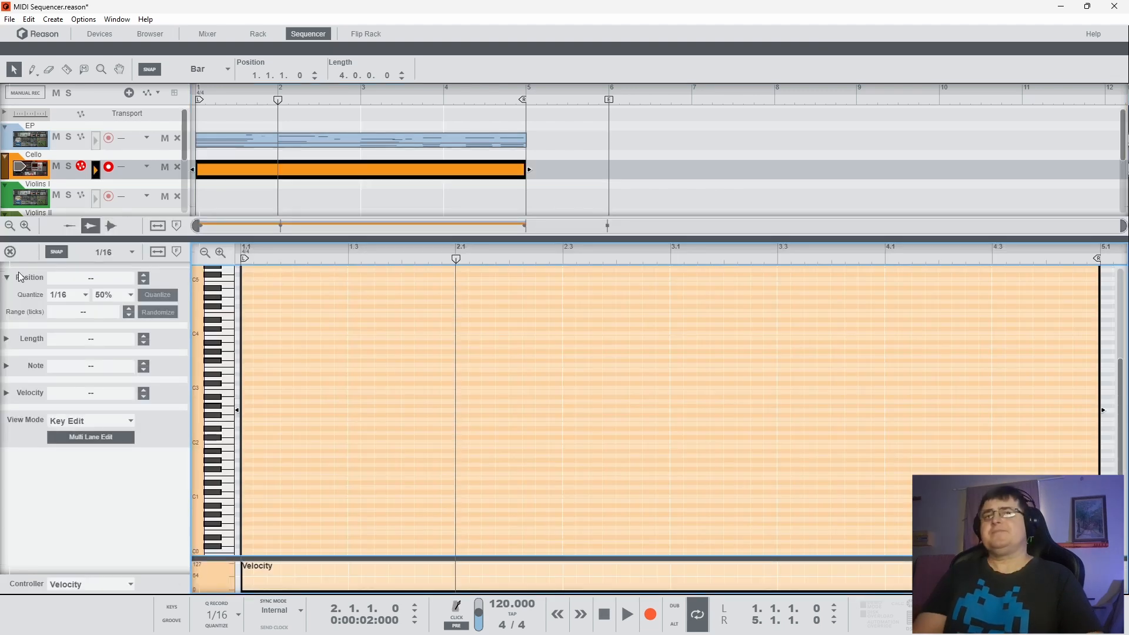
click(9, 253)
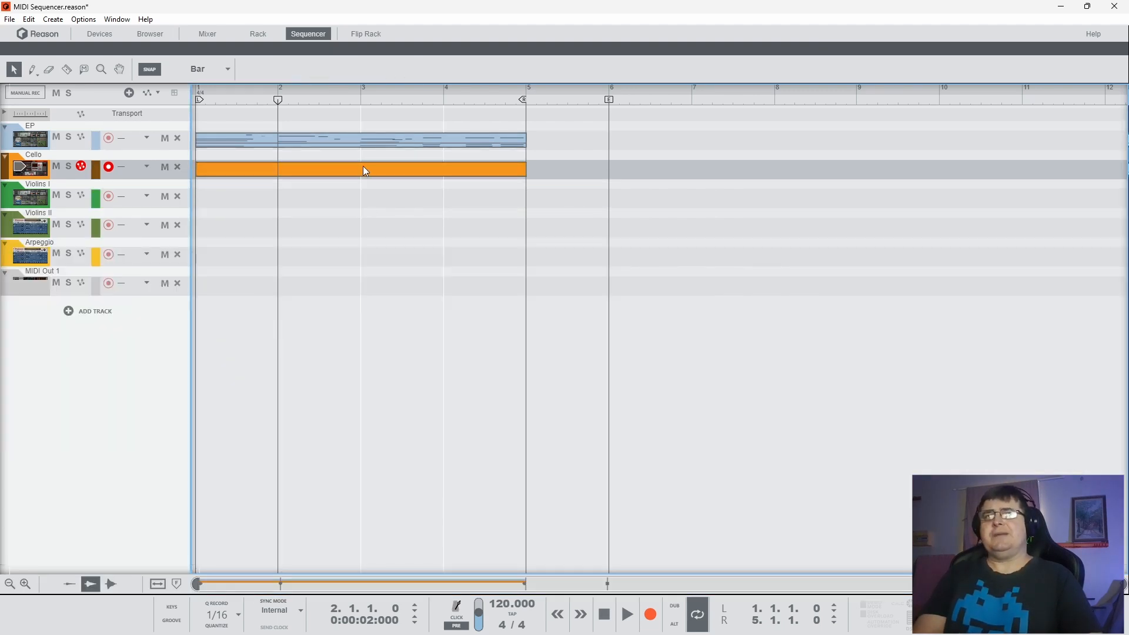
key(Delete)
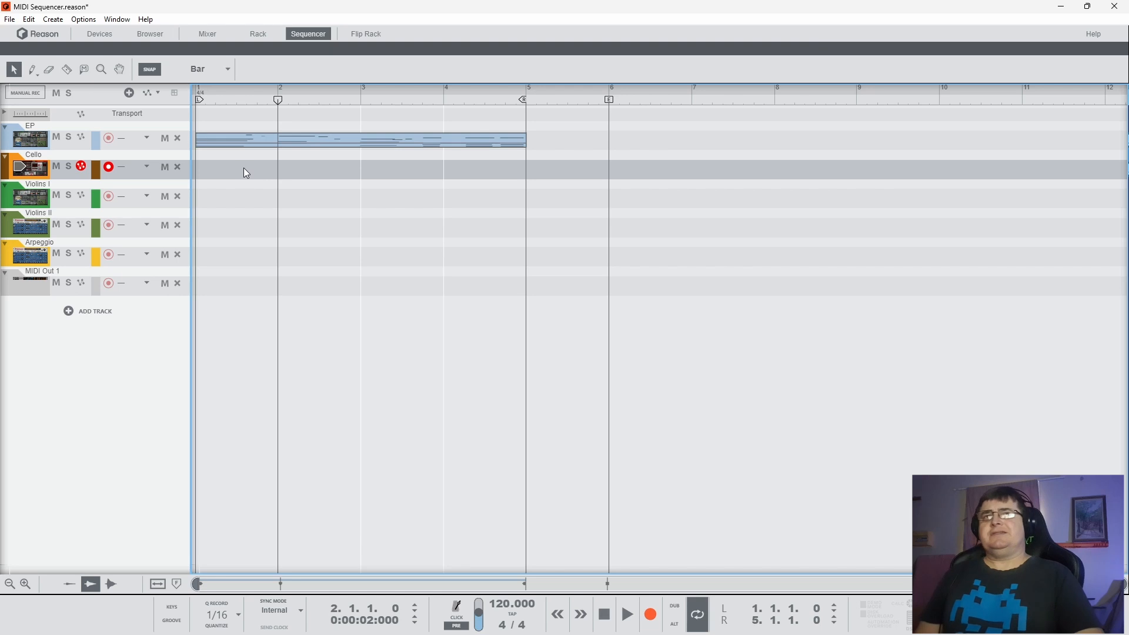
double_click(243, 168)
drag(281, 171, 422, 182)
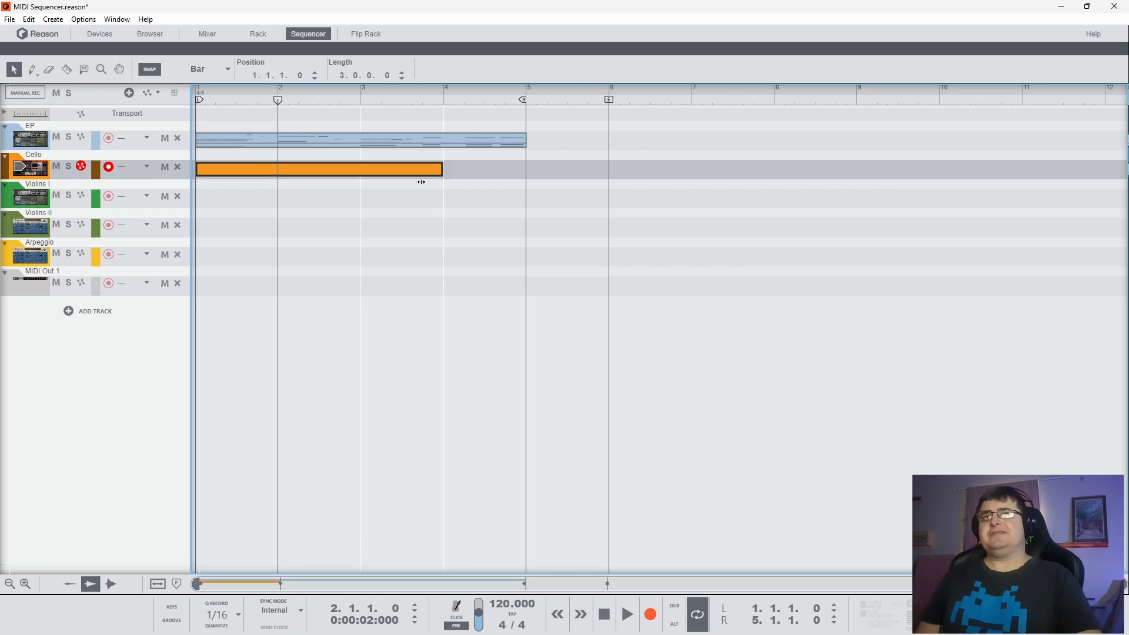
key(Delete)
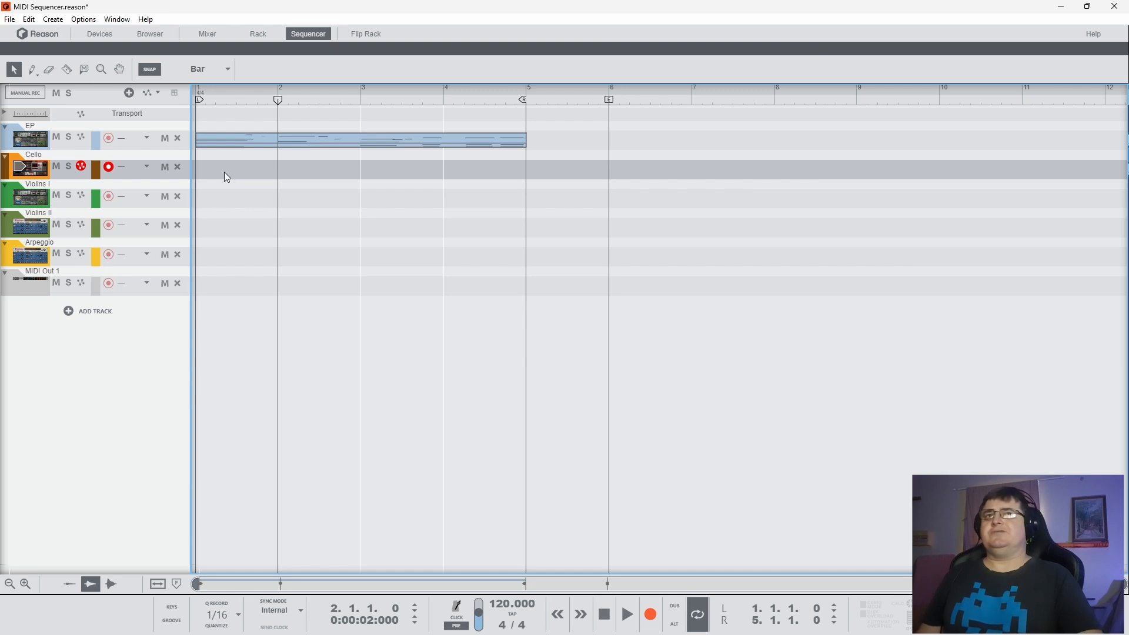
Step: Create an empty four-bar clip on the Cello track starting at bar 1
double_click(236, 169)
drag(235, 169, 468, 171)
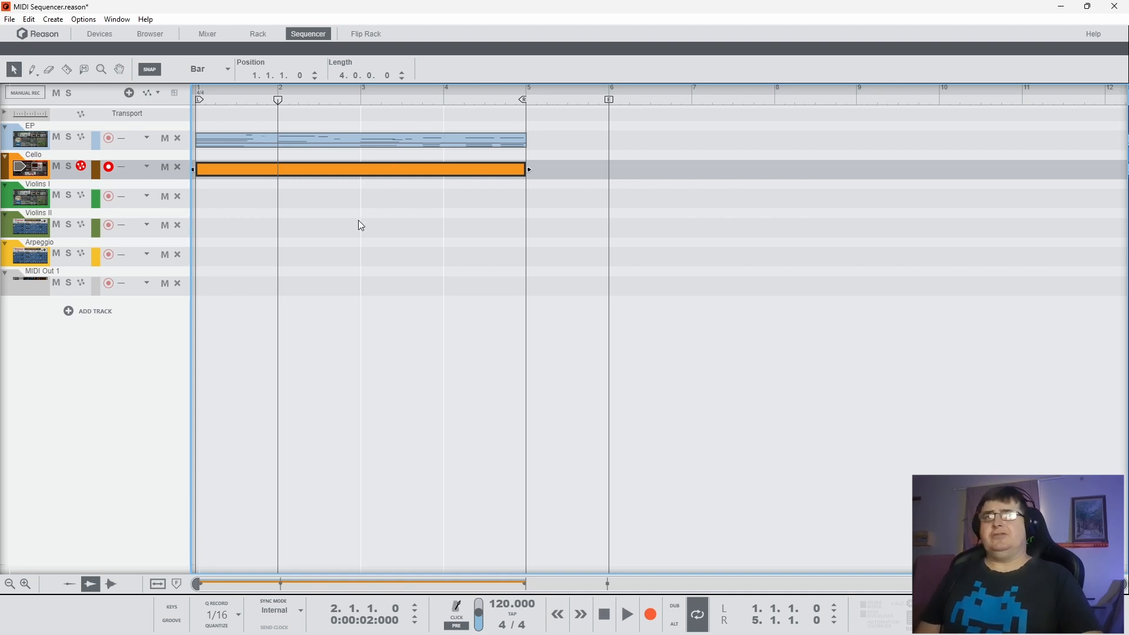
Step: Draw a four-bar Violins I clip and a three-bar Arpeggio clip from bar 2, and delete both together
drag(337, 194, 539, 197)
drag(341, 256, 480, 274)
drag(631, 160, 538, 297)
drag(638, 295, 411, 191)
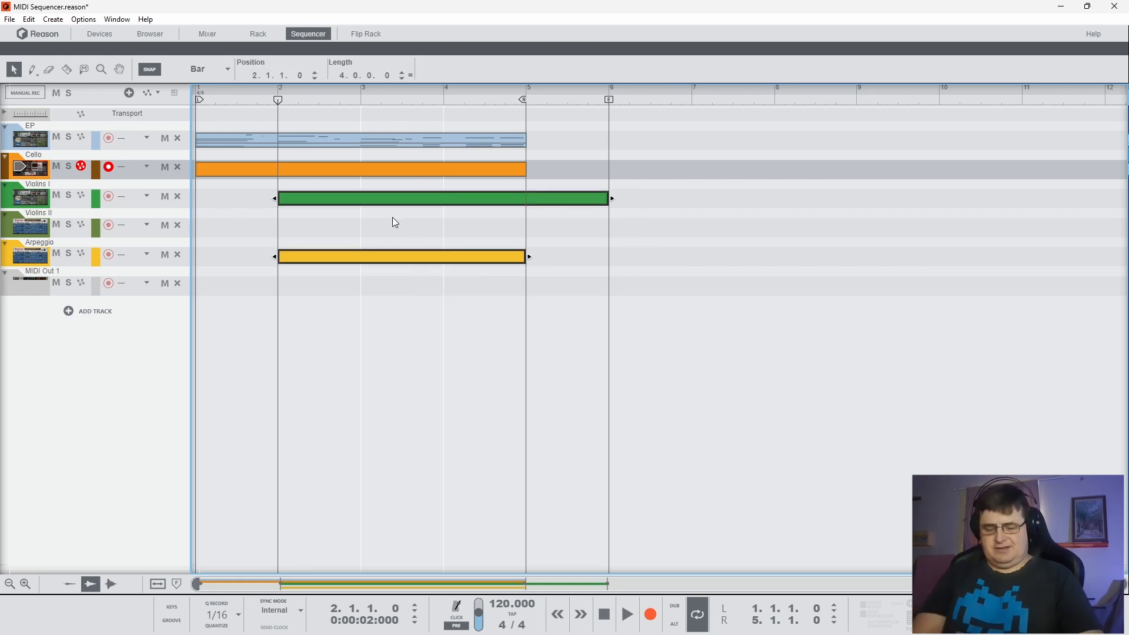
key(Delete)
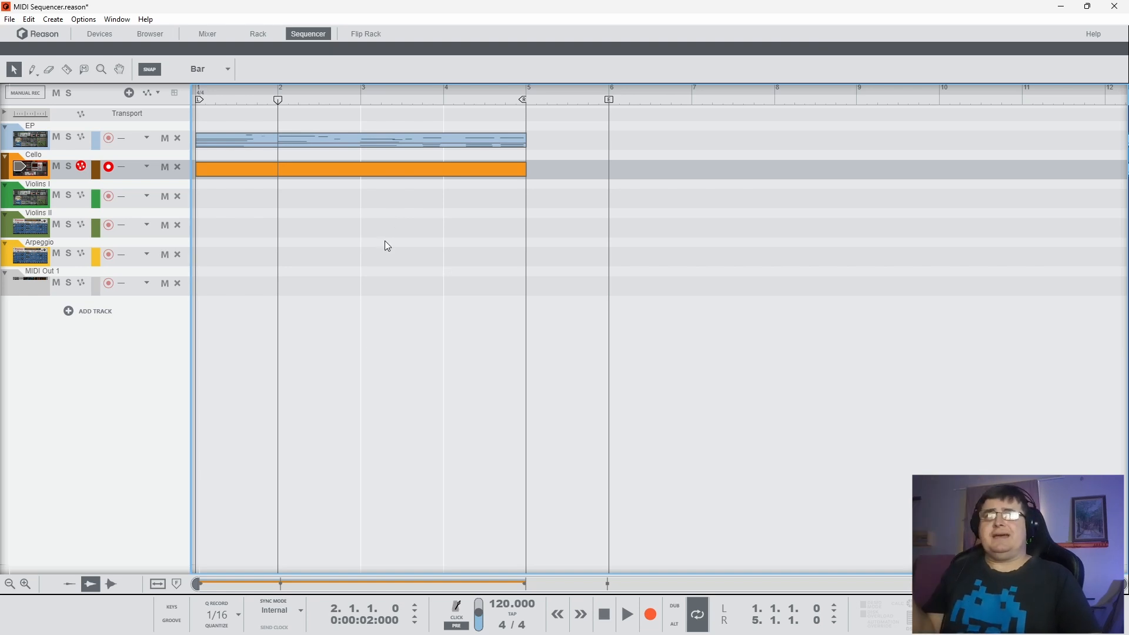
Step: Select the Cello and EP clips and clear the selection
click(443, 167)
click(447, 143)
click(365, 309)
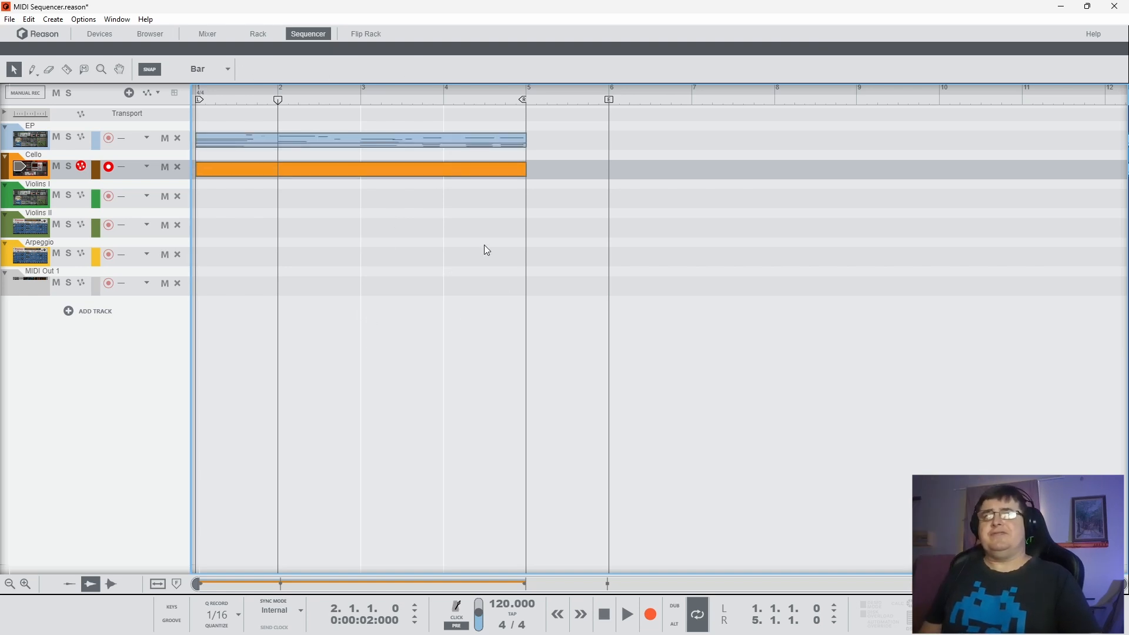
Step: Create a one-bar clip on the Violins I track at bar 2 and select it together with the EP clip
click(297, 201)
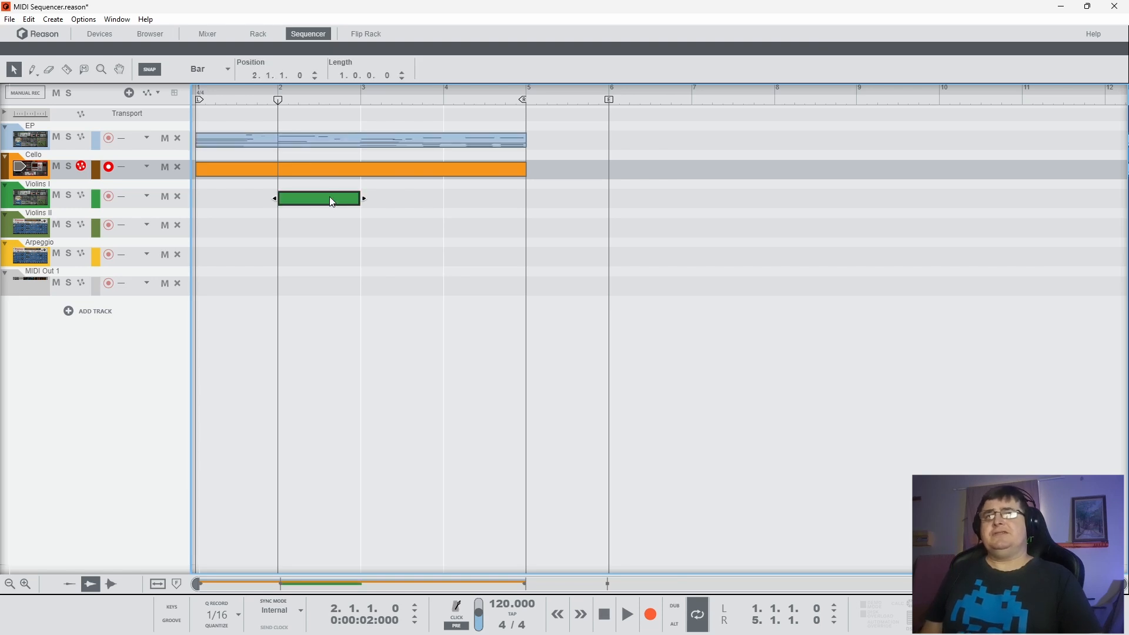
click(340, 142)
ctrl+click(344, 201)
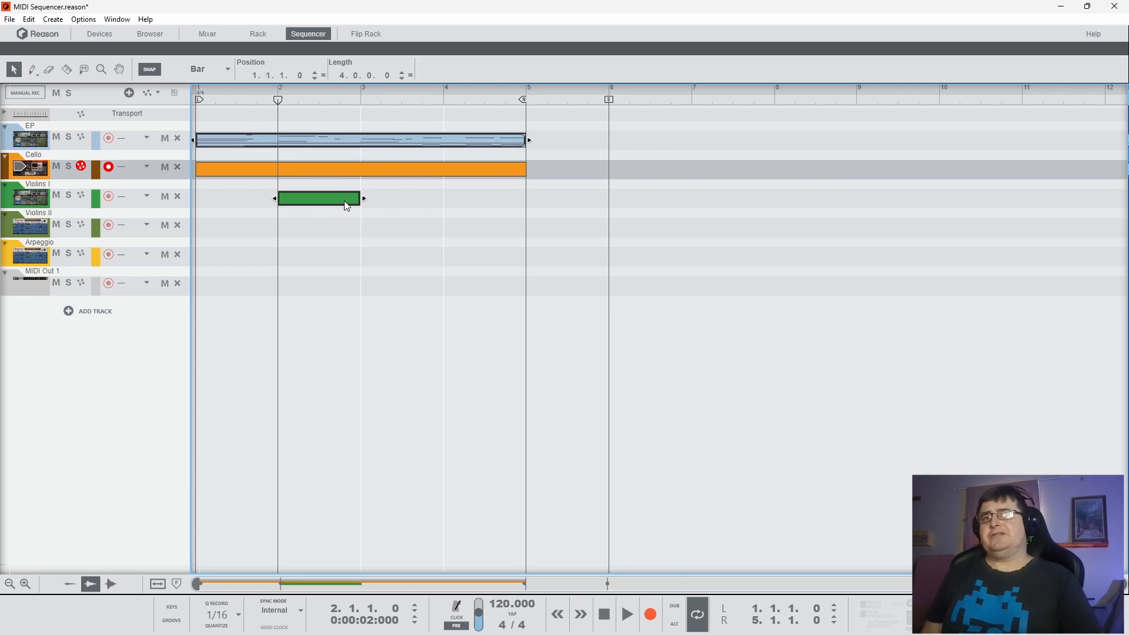
Step: Clear the selection and delete the one-bar Violins I clip at bar 2
click(359, 236)
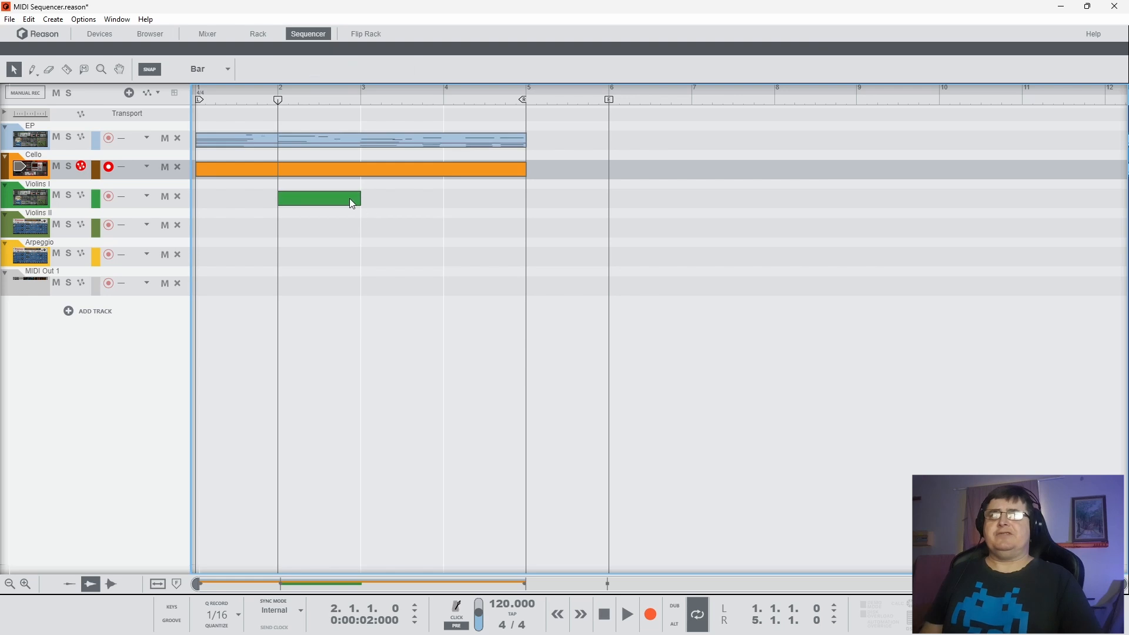
click(351, 199)
key(Delete)
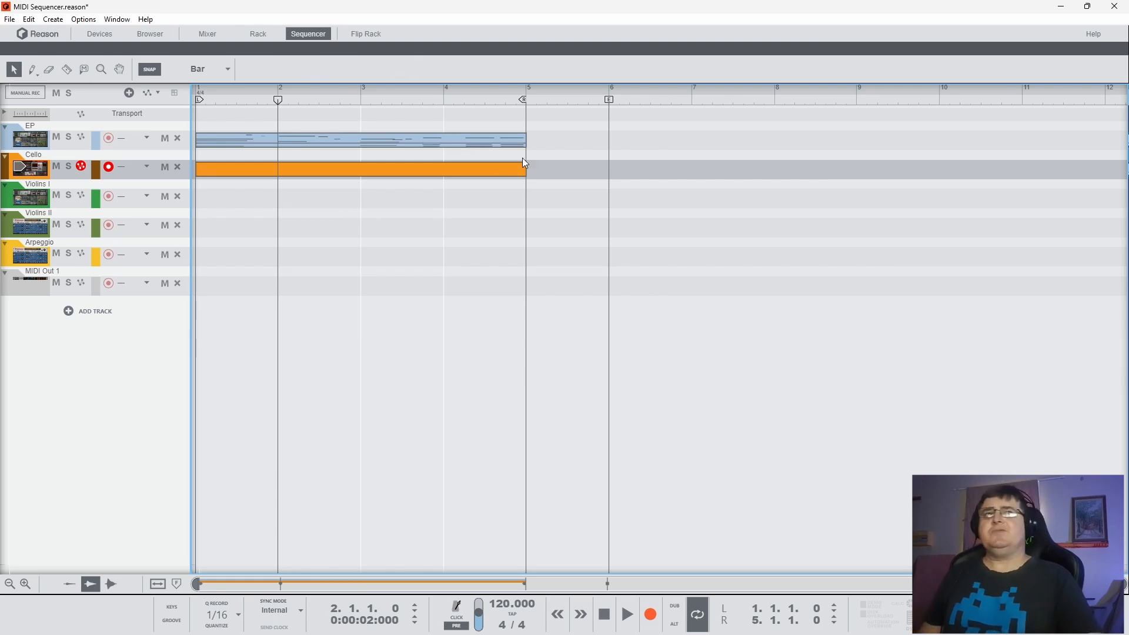
Step: Draw a three-bar Cello clip from bar 5 and select it together with the four-bar Cello clip
drag(547, 179, 703, 186)
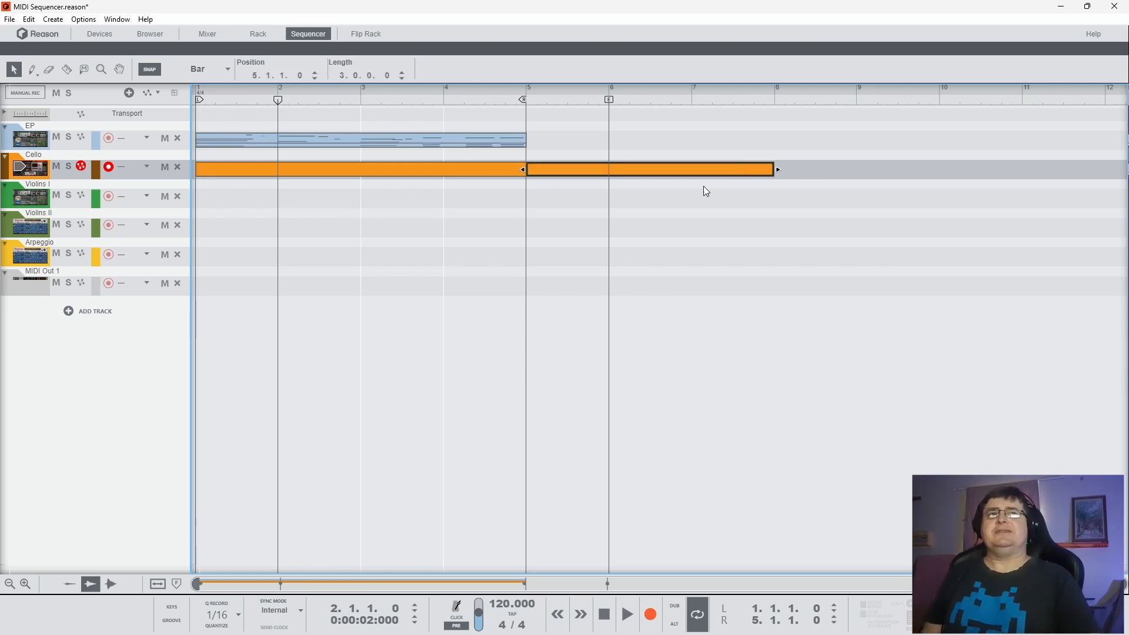
click(481, 170)
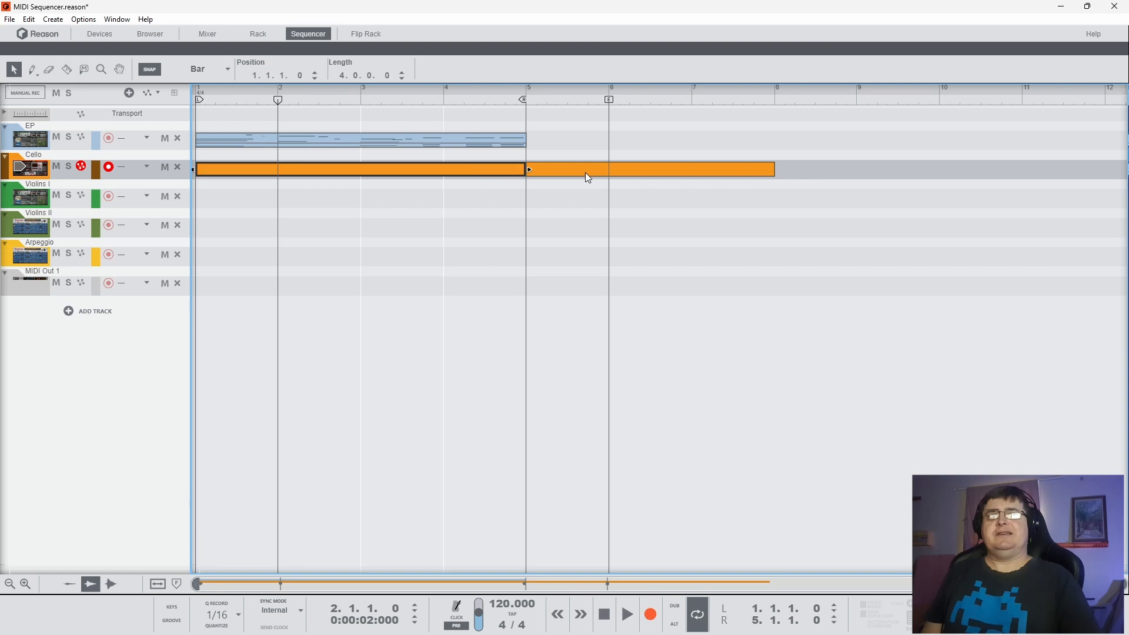
shift+click(597, 171)
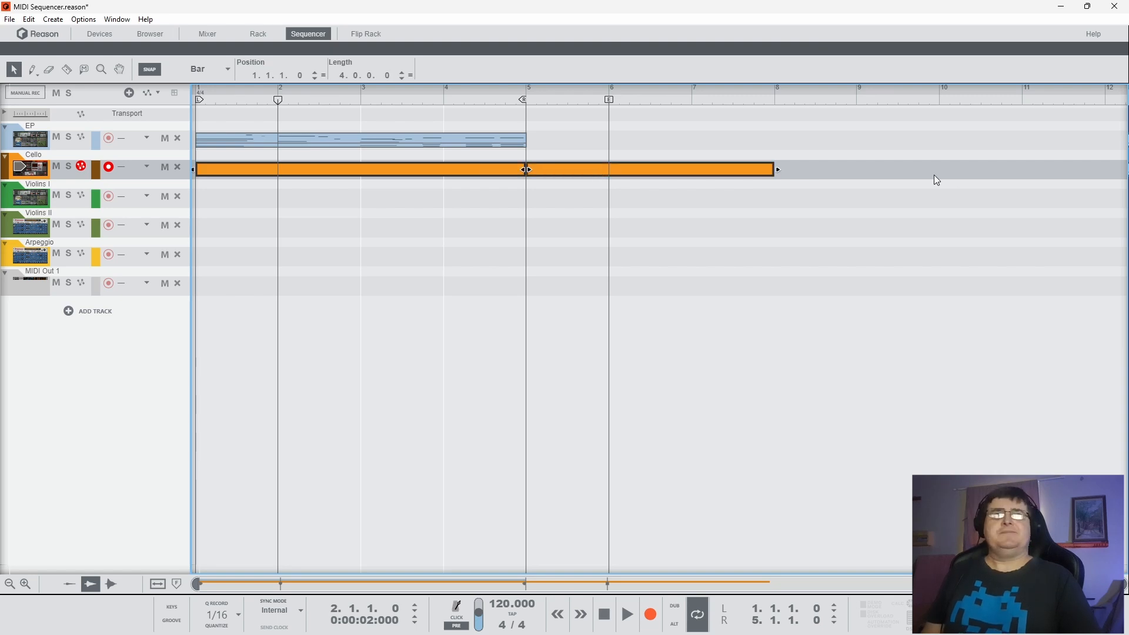
Step: Create a one-bar Cello clip at bar 8, and select and delete all three Cello clips
double_click(819, 167)
click(354, 154)
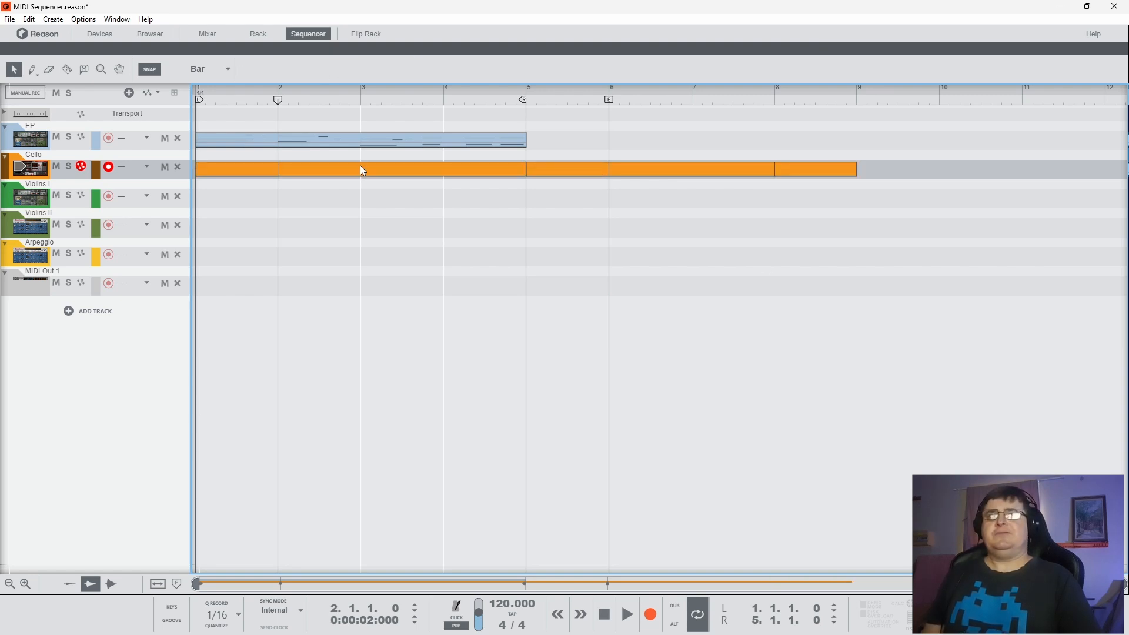
click(363, 171)
shift+click(826, 172)
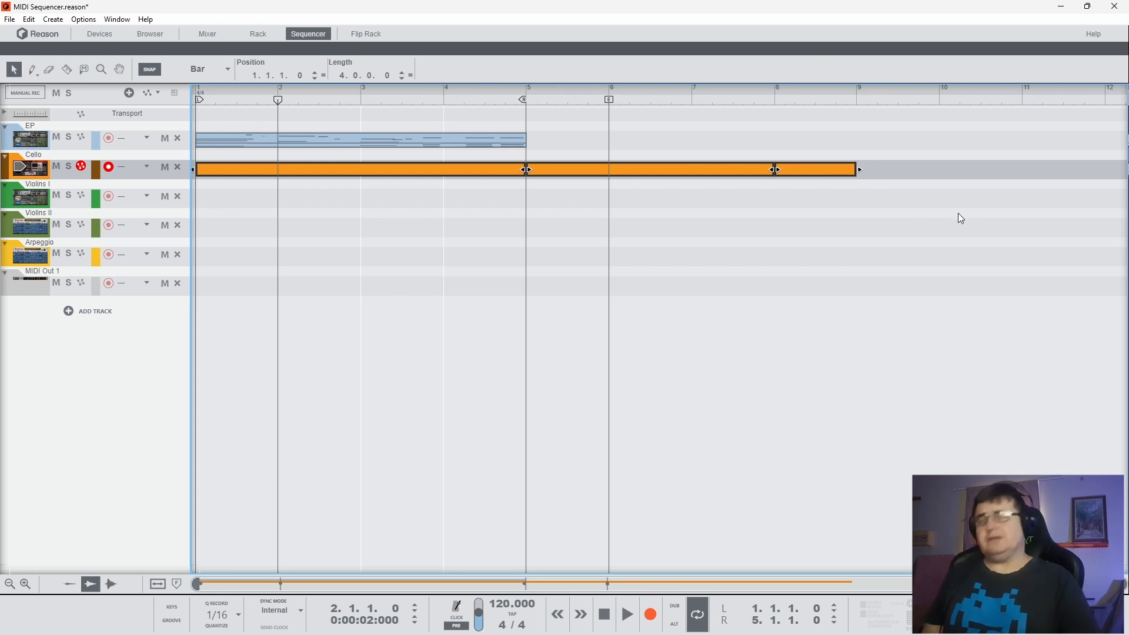
drag(916, 180, 413, 181)
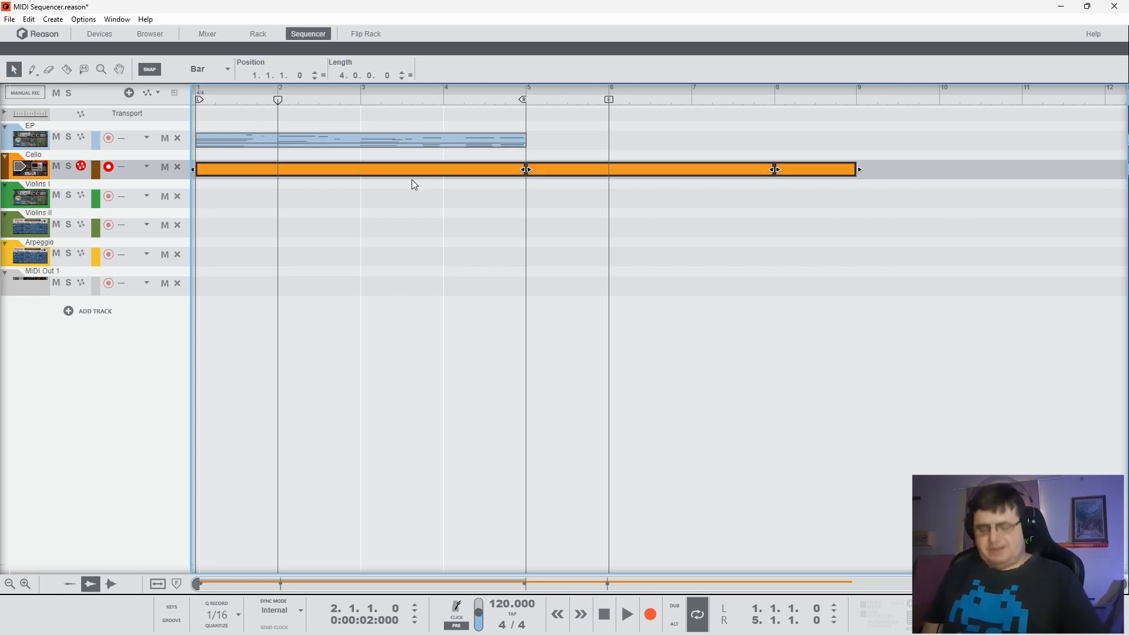
key(Delete)
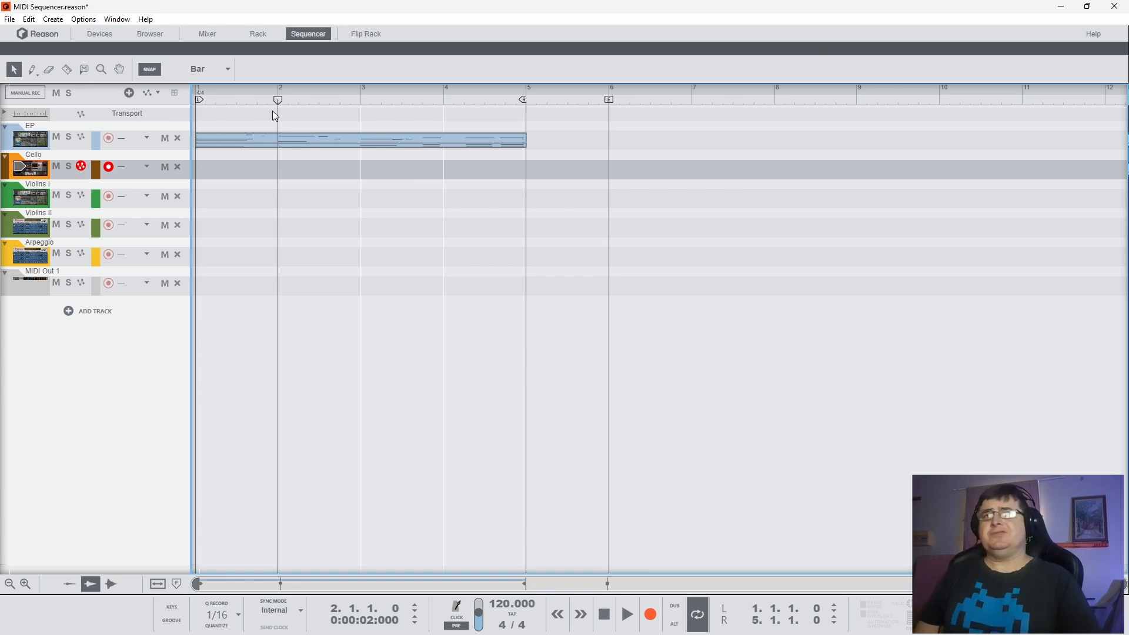
Step: Create a four-bar clip on the Cello track starting at bar 1 and open it for note editing
click(251, 103)
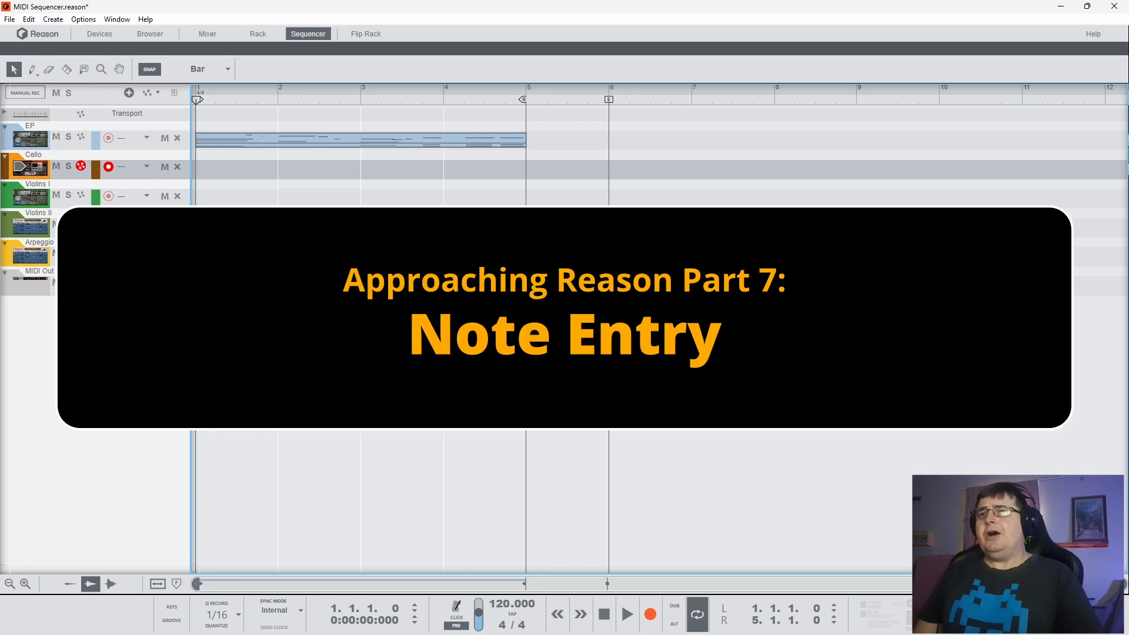
drag(206, 172, 499, 173)
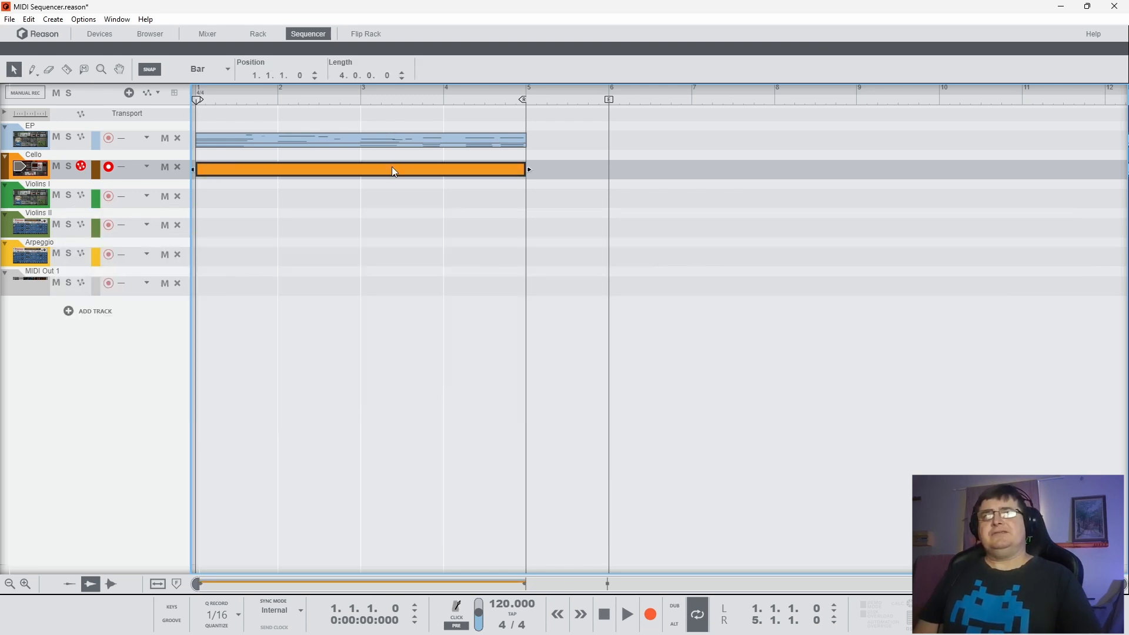
double_click(393, 170)
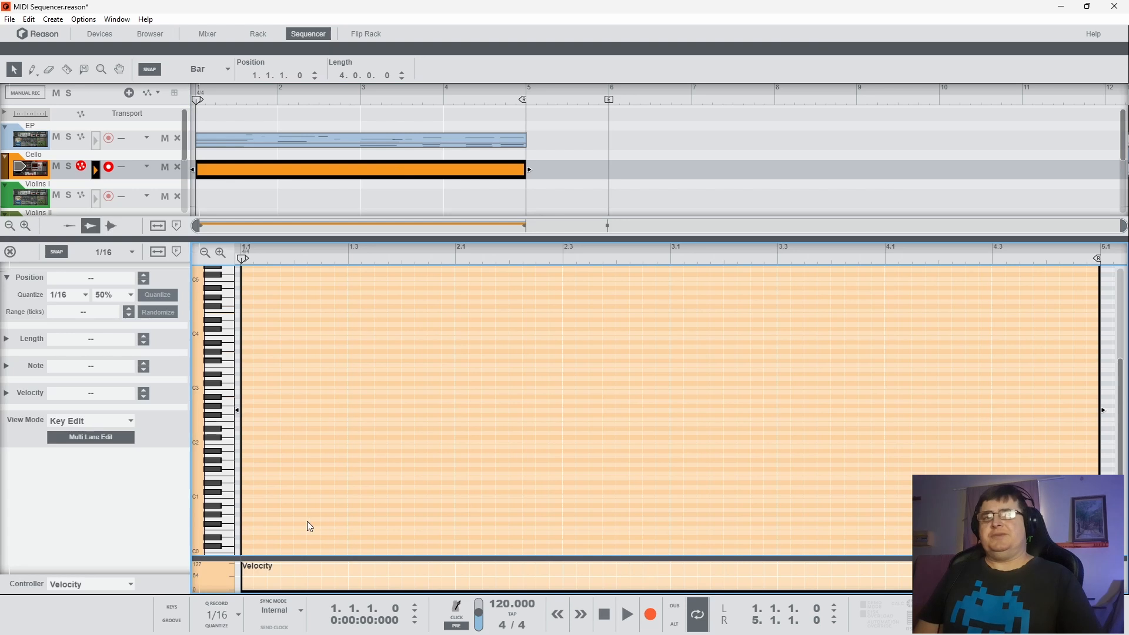
Step: Draw trial notes on G#2, C#3, G2 and A#2 in the Cello clip, and delete them all together
double_click(253, 407)
double_click(312, 383)
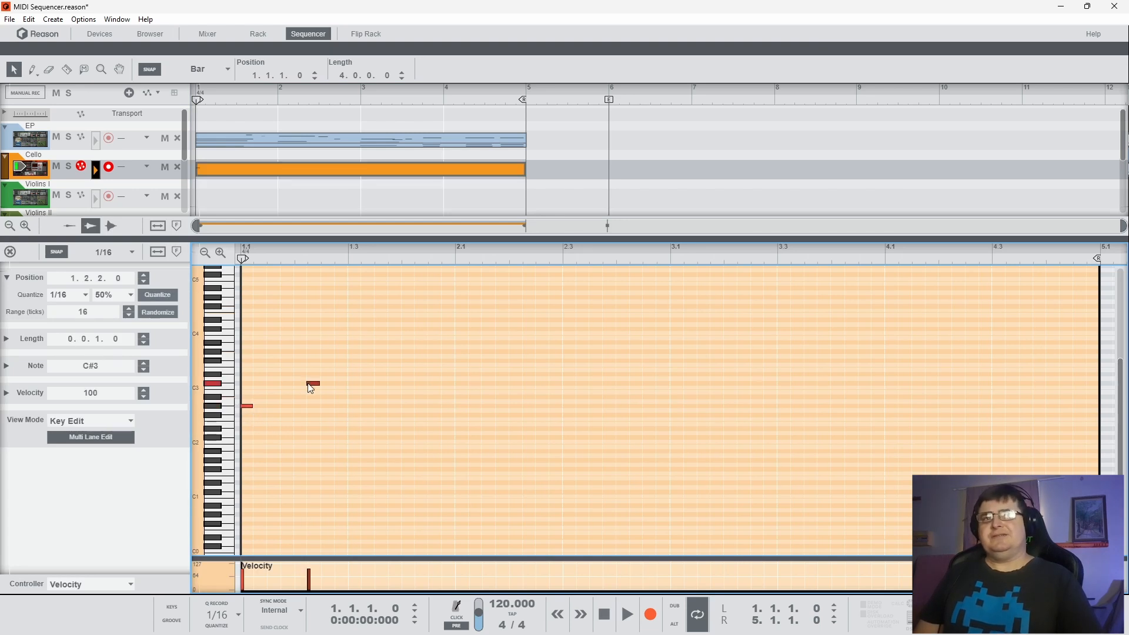
drag(325, 383, 253, 404)
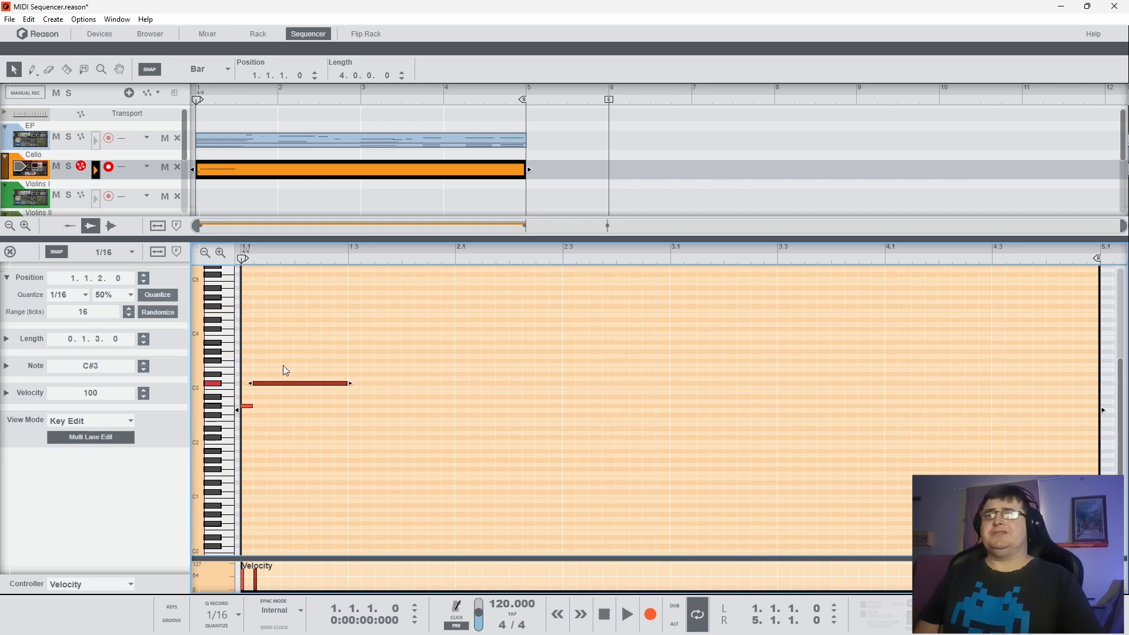
click(392, 410)
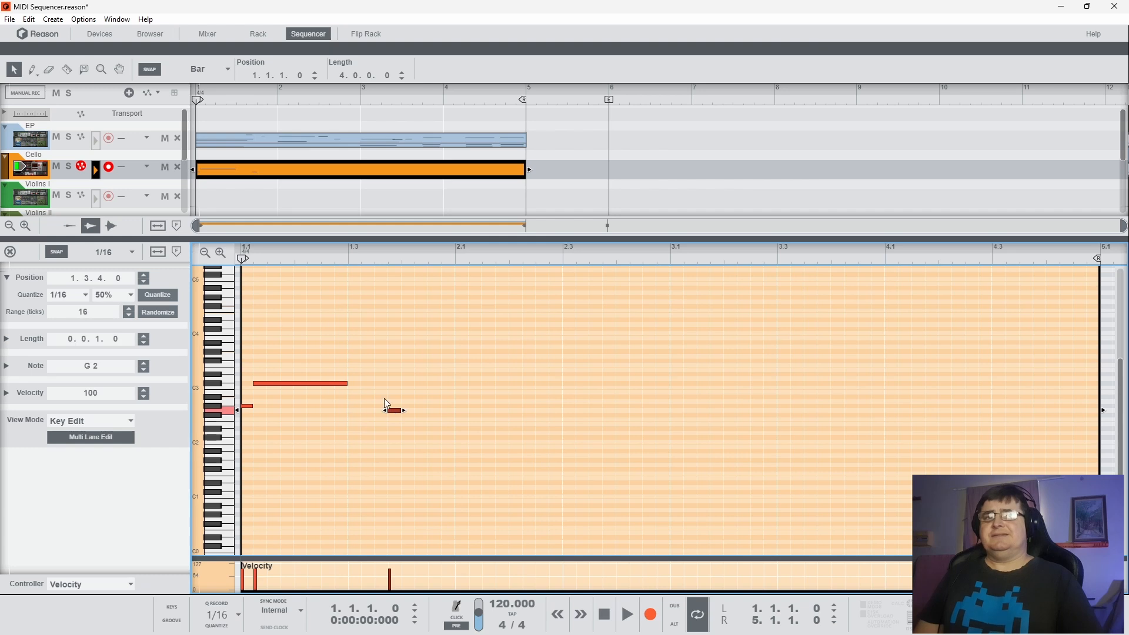
click(386, 398)
drag(427, 359, 243, 457)
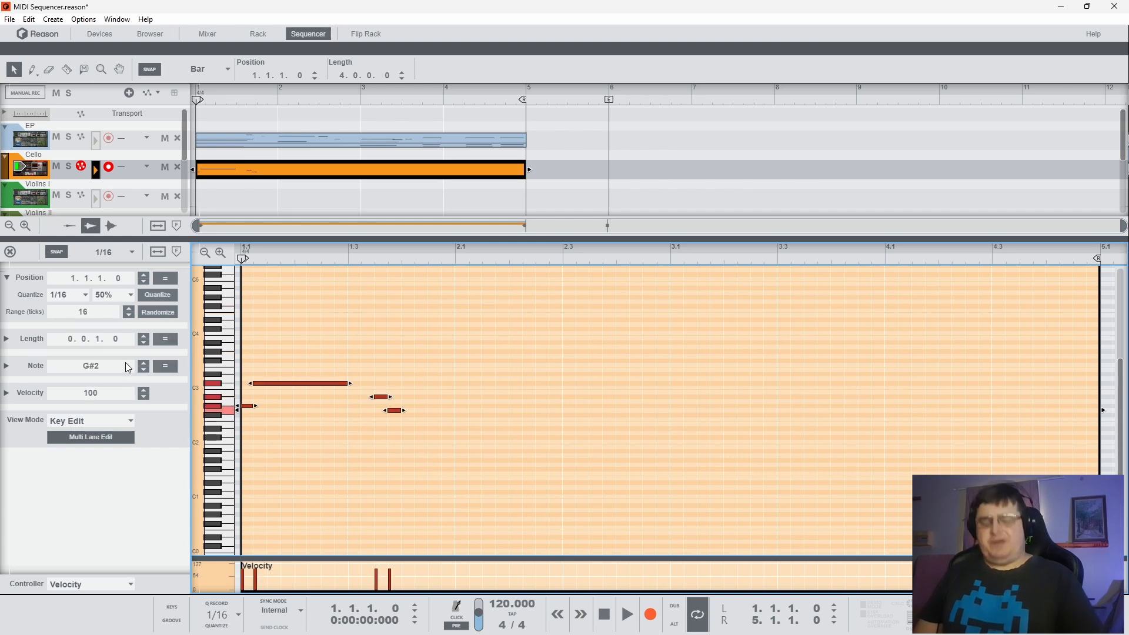
key(Delete)
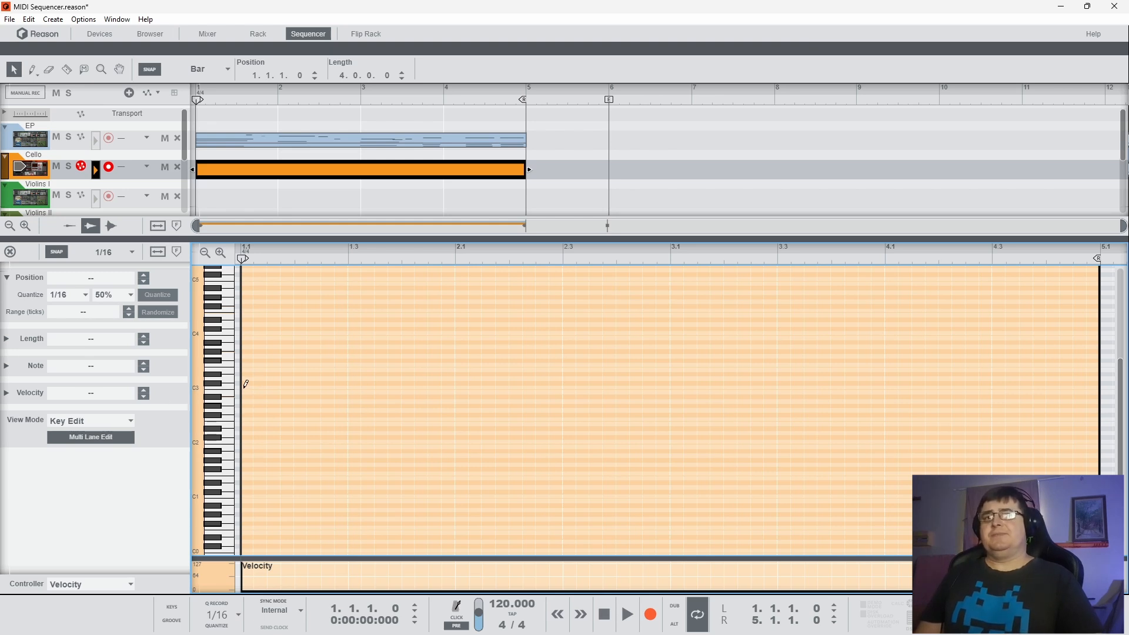
Step: Draw a descending six-note line from C3 to C#2 in the Cello clip and play it with the track soloed
mouse_move(245, 387)
mouse_down()
mouse_move(453, 382)
mouse_move(521, 401)
mouse_move(548, 391)
mouse_move(589, 419)
mouse_move(684, 416)
mouse_move(786, 434)
mouse_up()
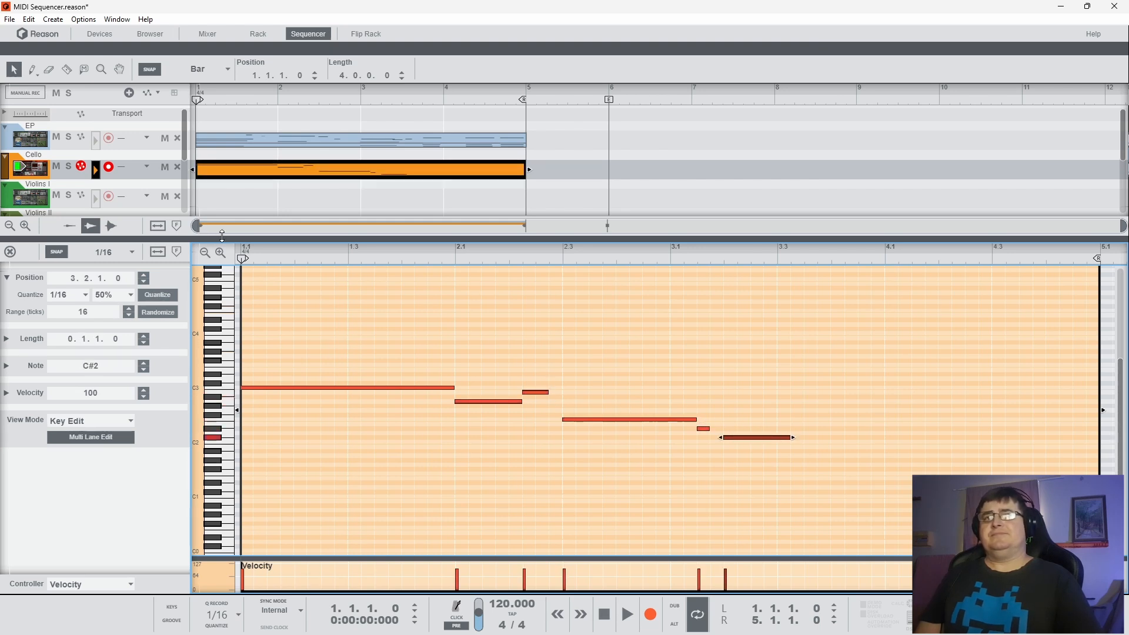
click(69, 166)
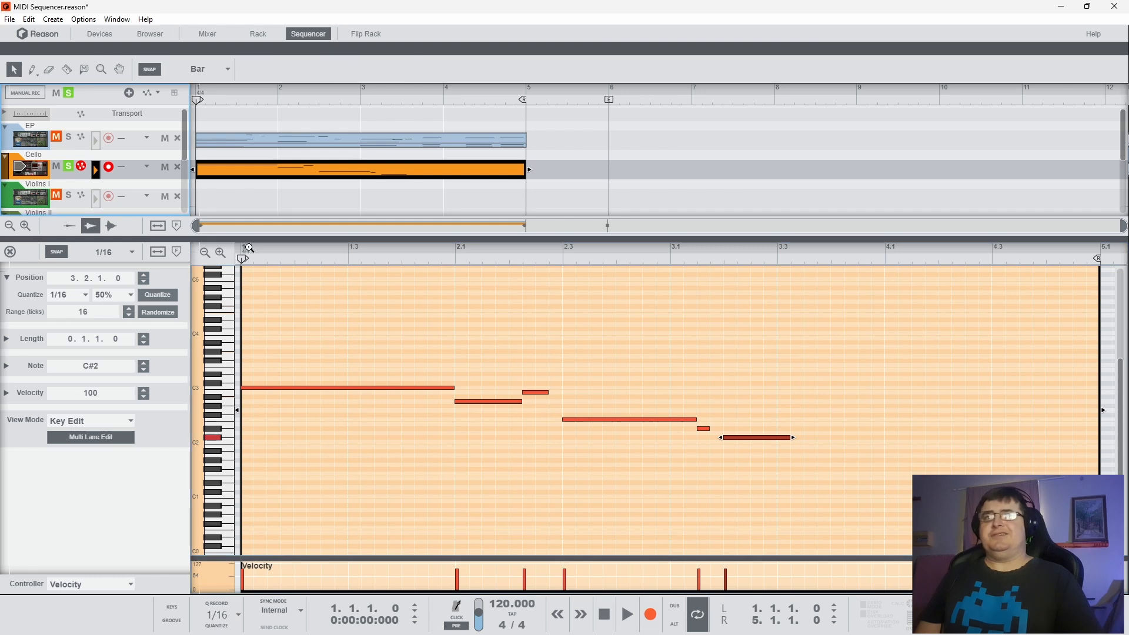
key(space)
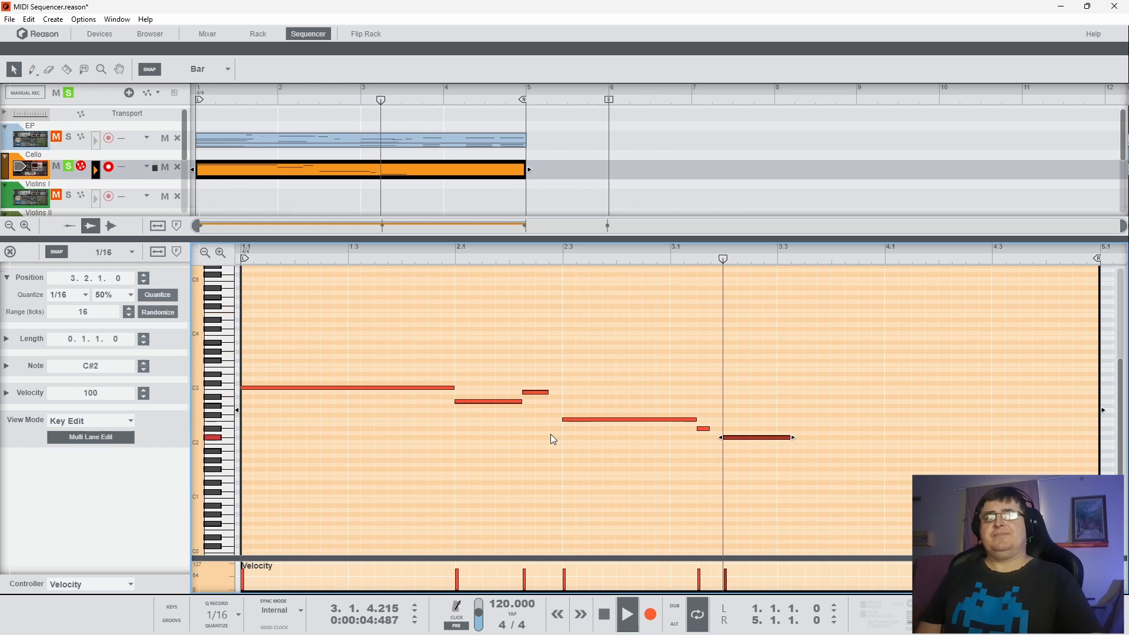
key(space)
Step: Delete all notes in the Cello clip and draw a descending seven-note line from F#3 to G2 across bars 1 to 3
drag(433, 351, 852, 530)
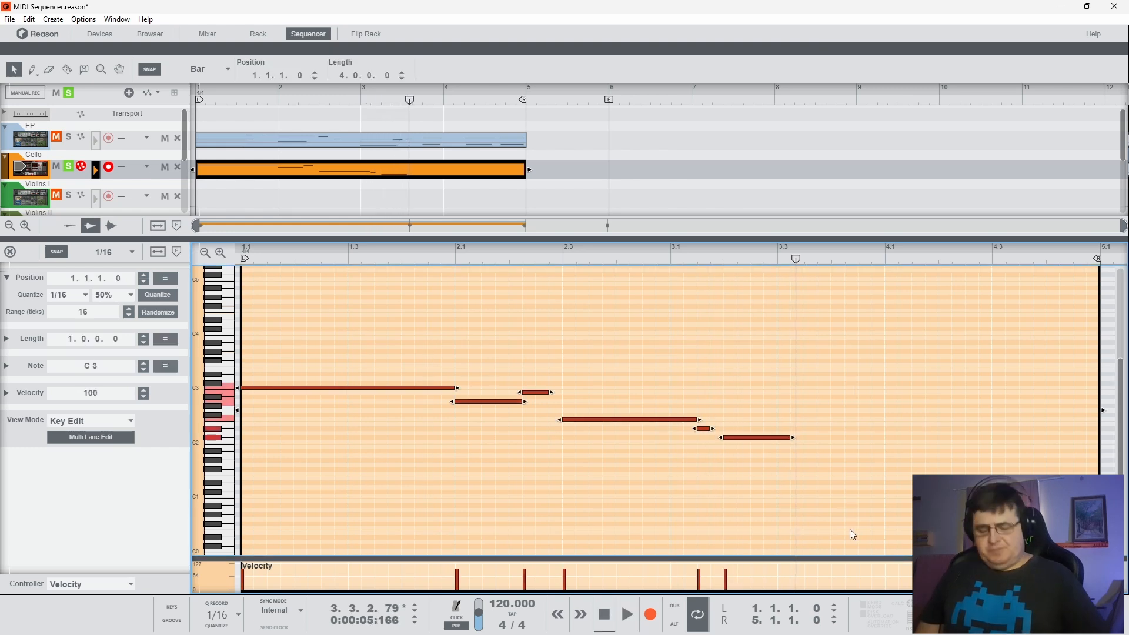
key(Delete)
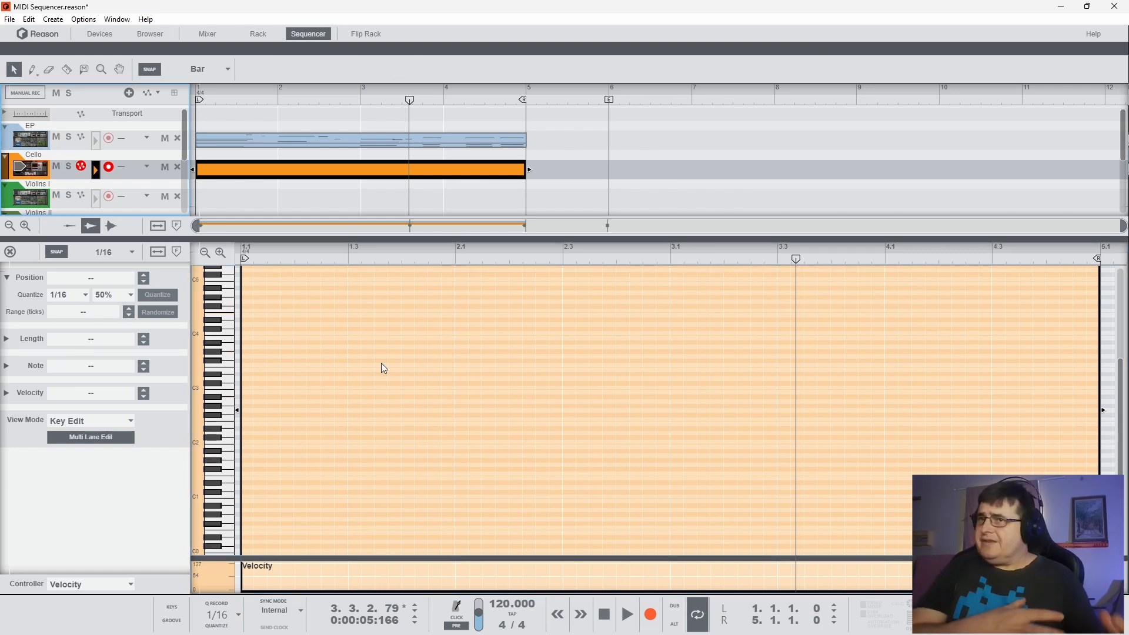
click(248, 361)
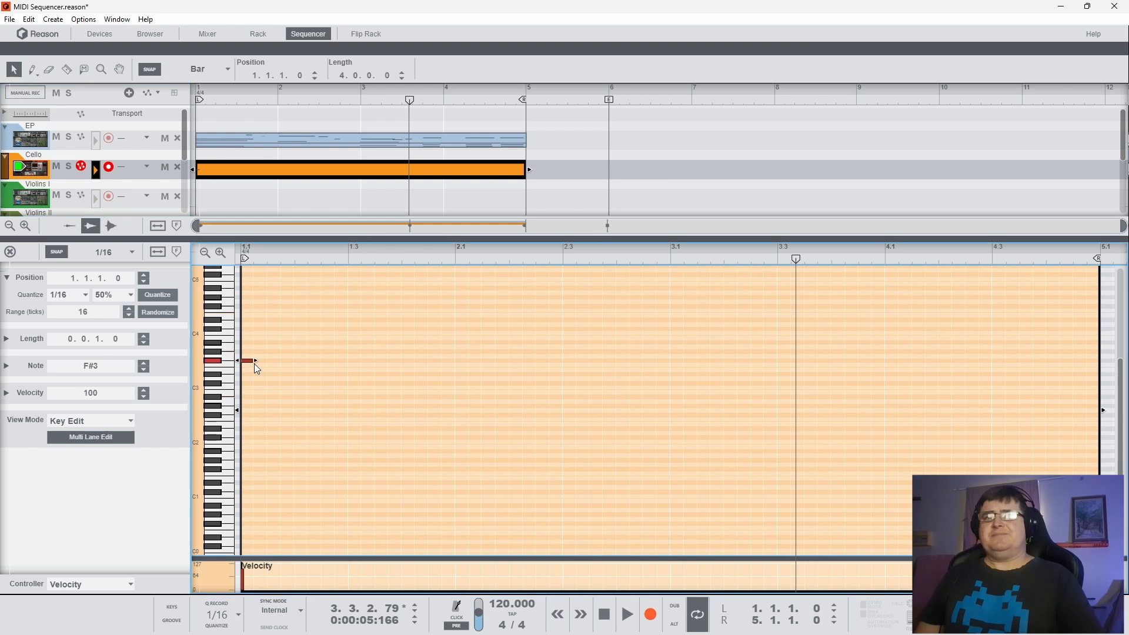
click(327, 365)
drag(371, 386, 299, 370)
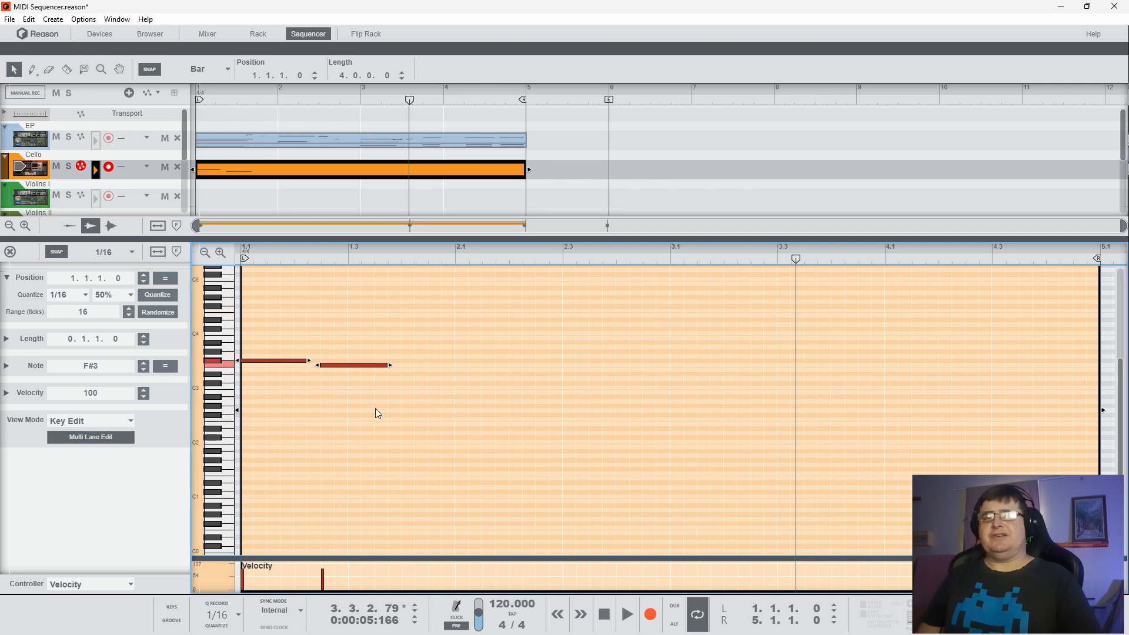
drag(390, 370, 454, 381)
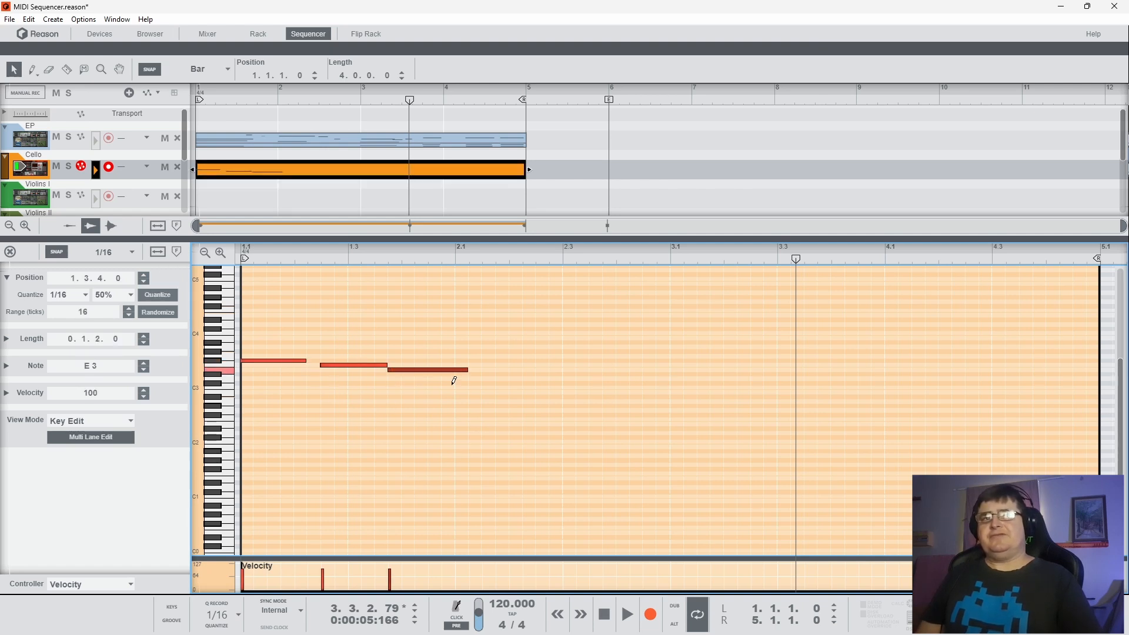
click(471, 383)
drag(537, 397, 600, 397)
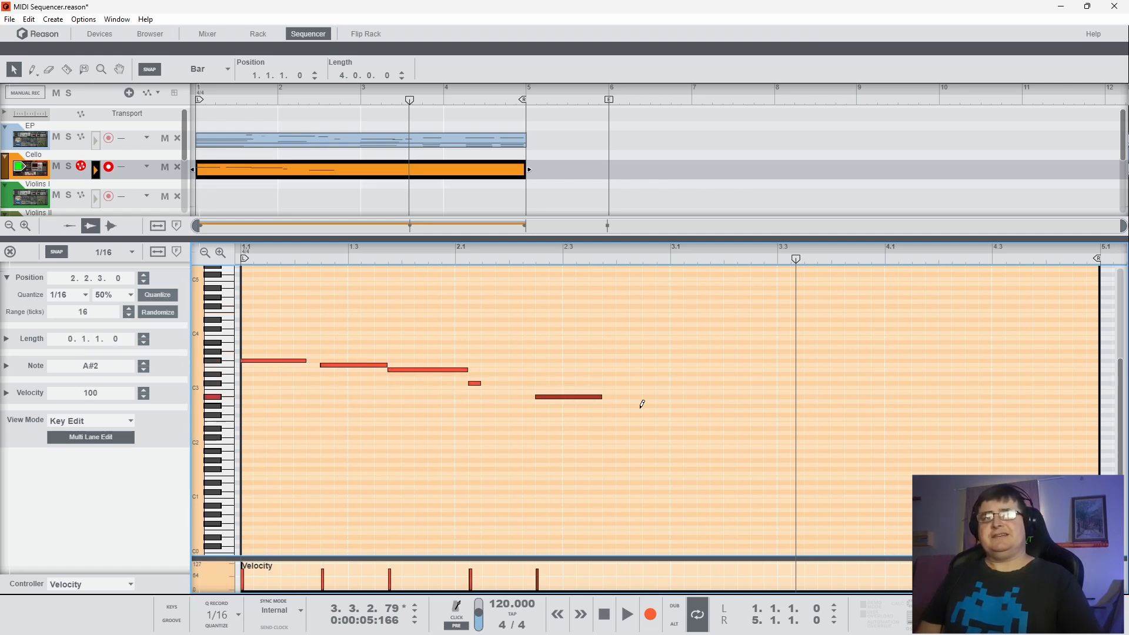
click(631, 406)
drag(698, 411, 793, 411)
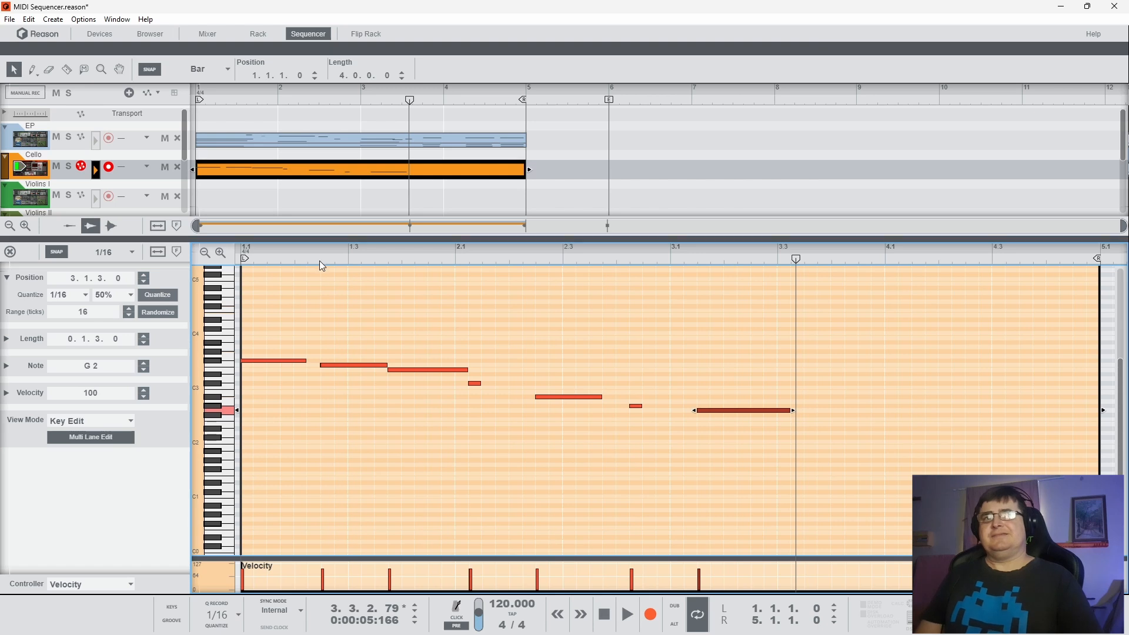
Step: Play the new Cello line from bar 1, solo the Cello track and replay the line from the start
drag(320, 261, 151, 318)
key(space)
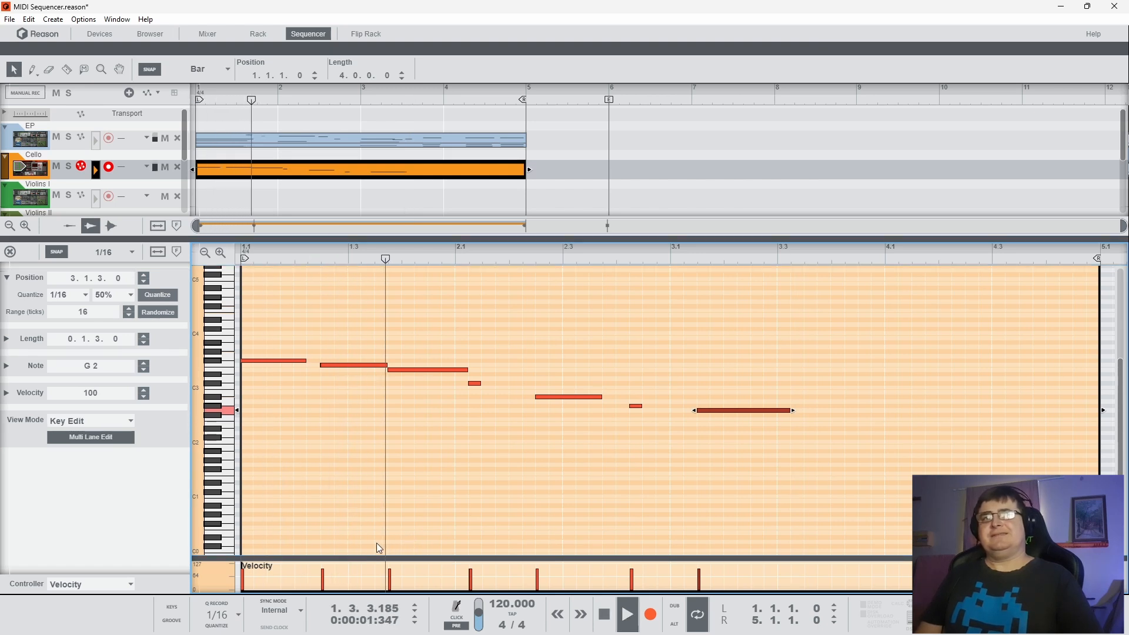
click(69, 167)
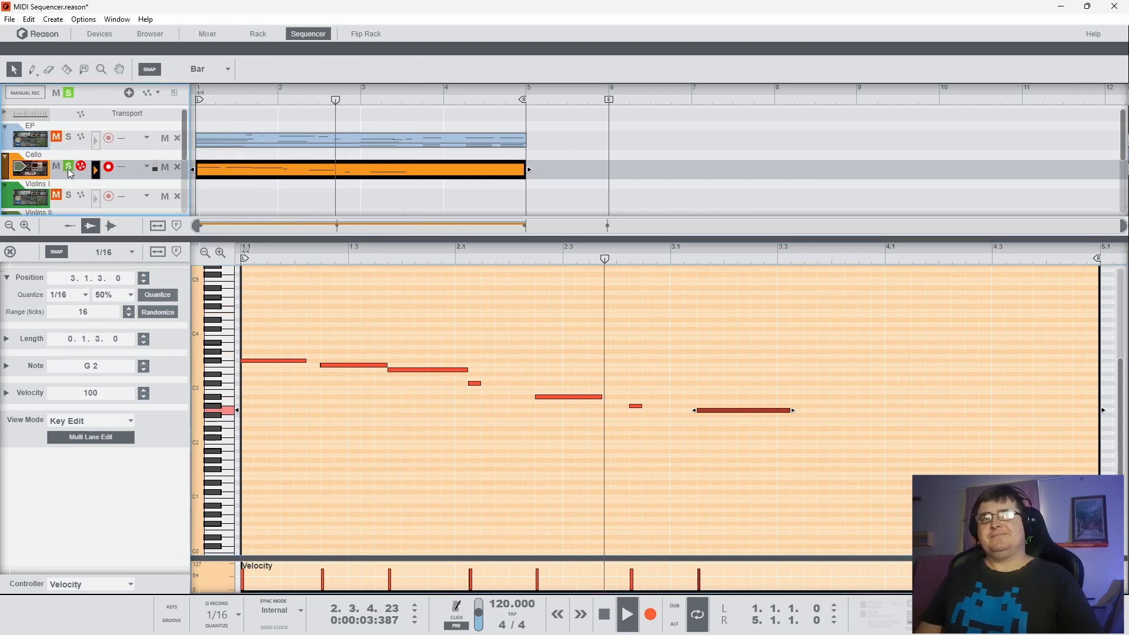
key(space)
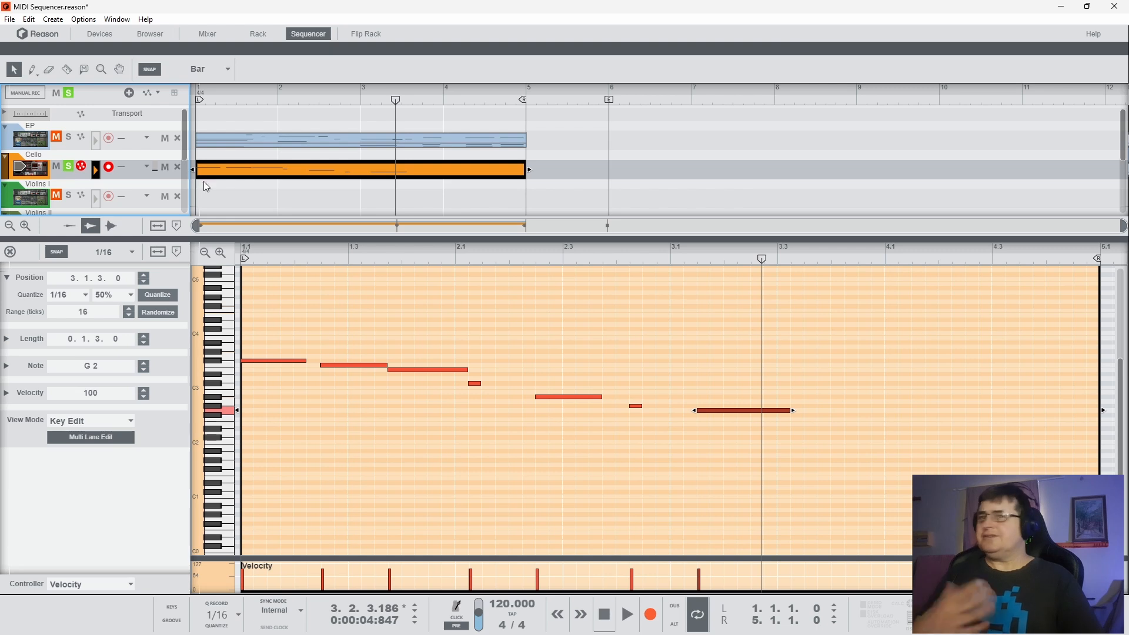
drag(262, 258, 235, 344)
key(space)
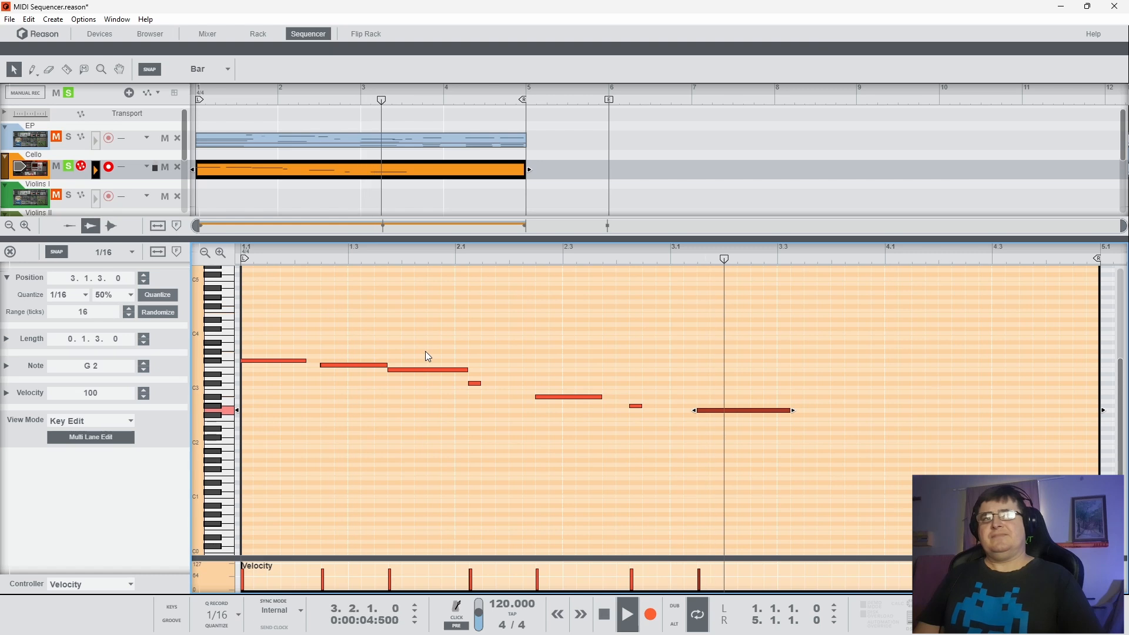
key(space)
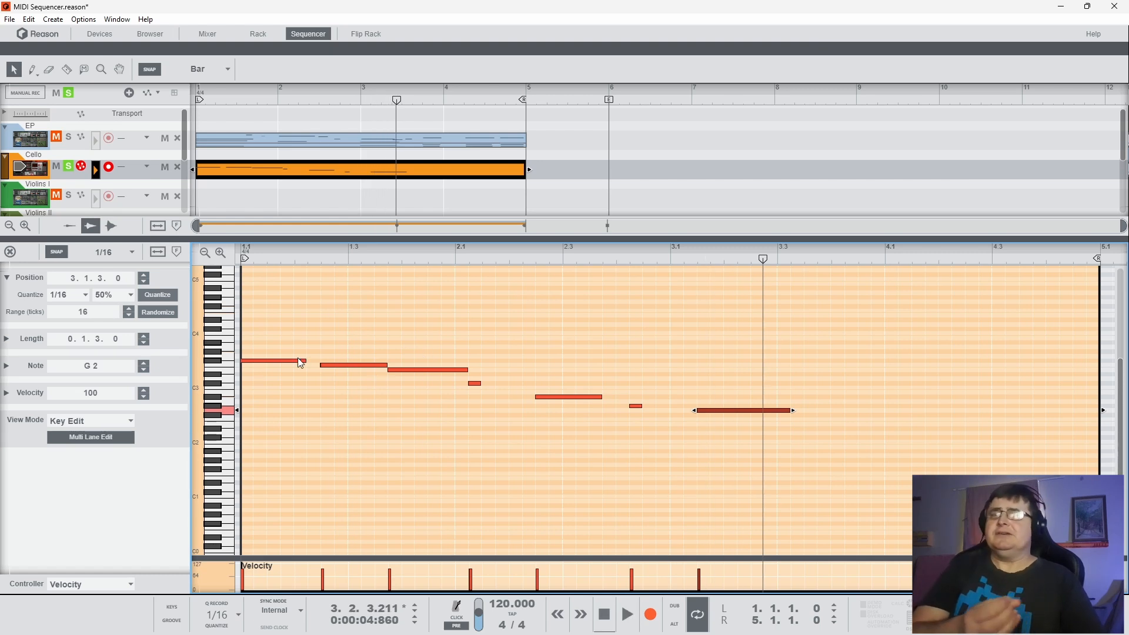
Step: Add a sixteenth-long C3 note at 2.1.4 in the Cello clip, and delete all of the clip's notes together
click(322, 259)
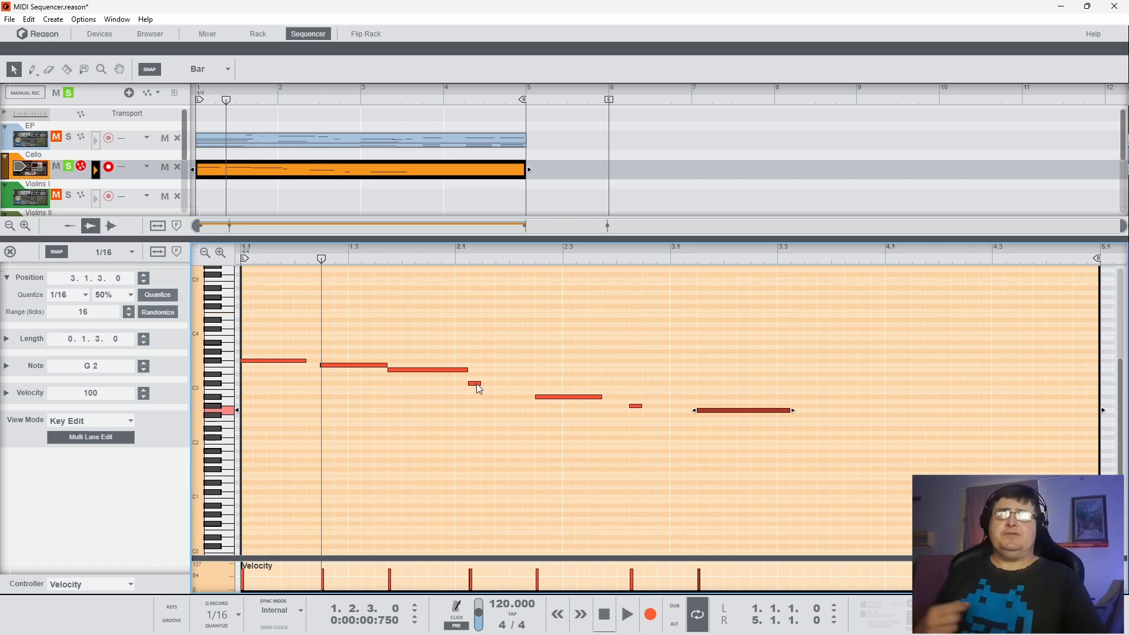
alt+click(503, 389)
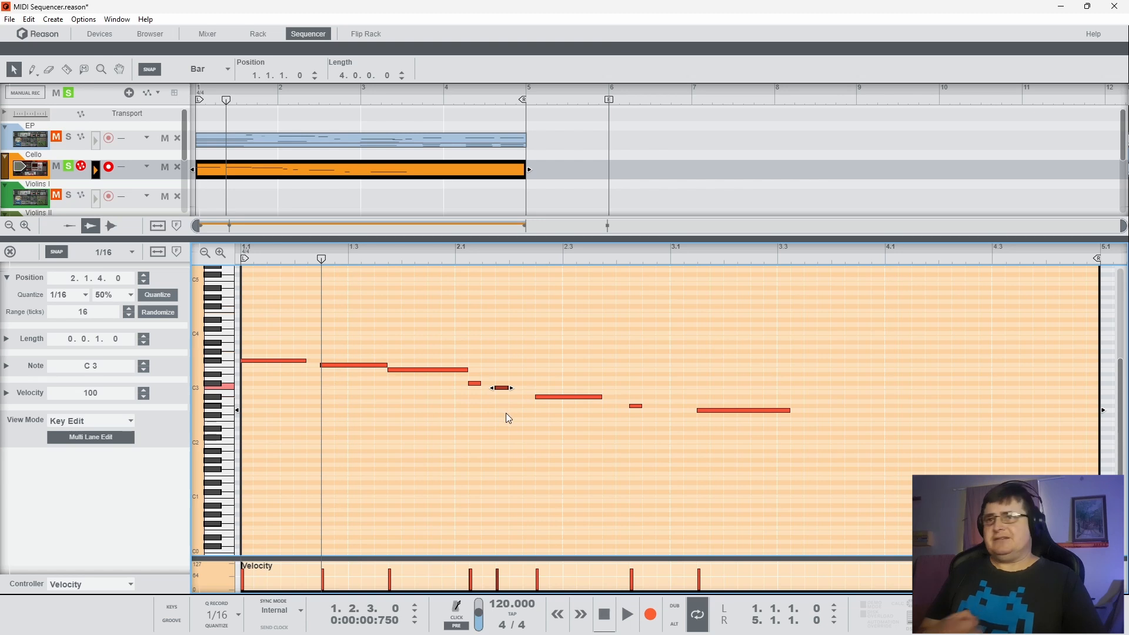
drag(827, 499, 294, 337)
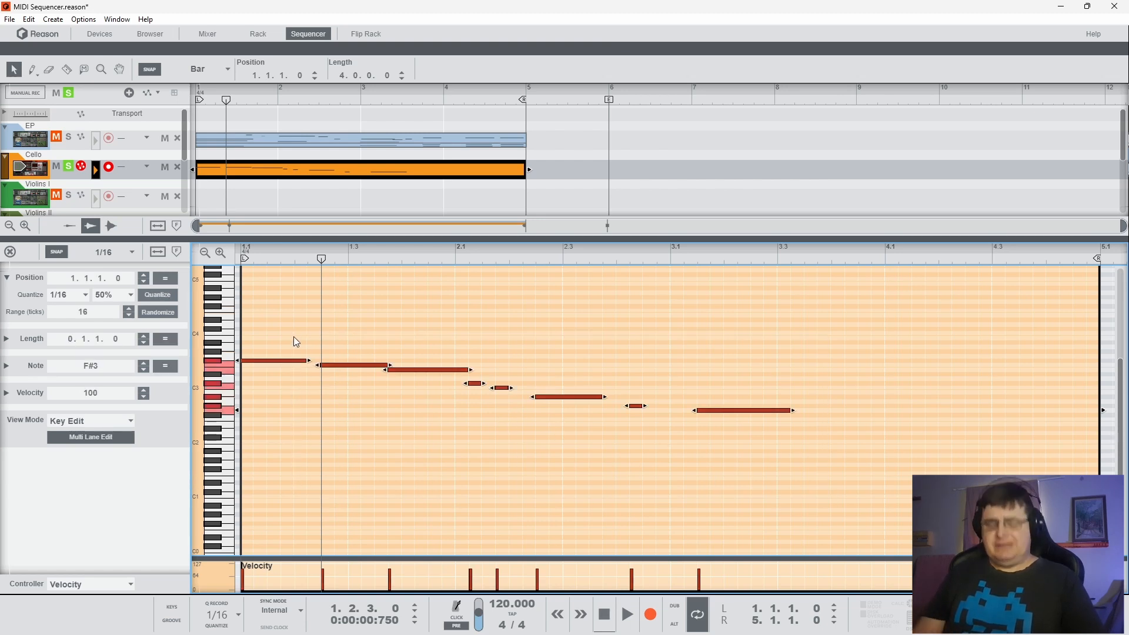
key(Delete)
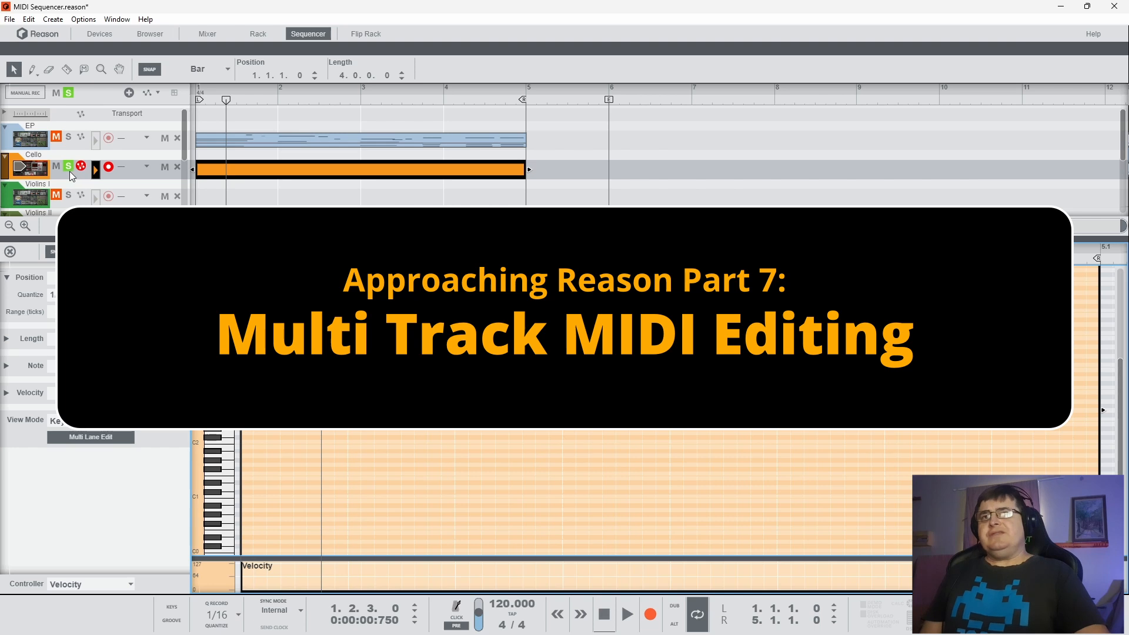
Step: Unsolo the Cello track and show the EP clip alongside the Cello clip in the note editor, with Cello active
click(69, 168)
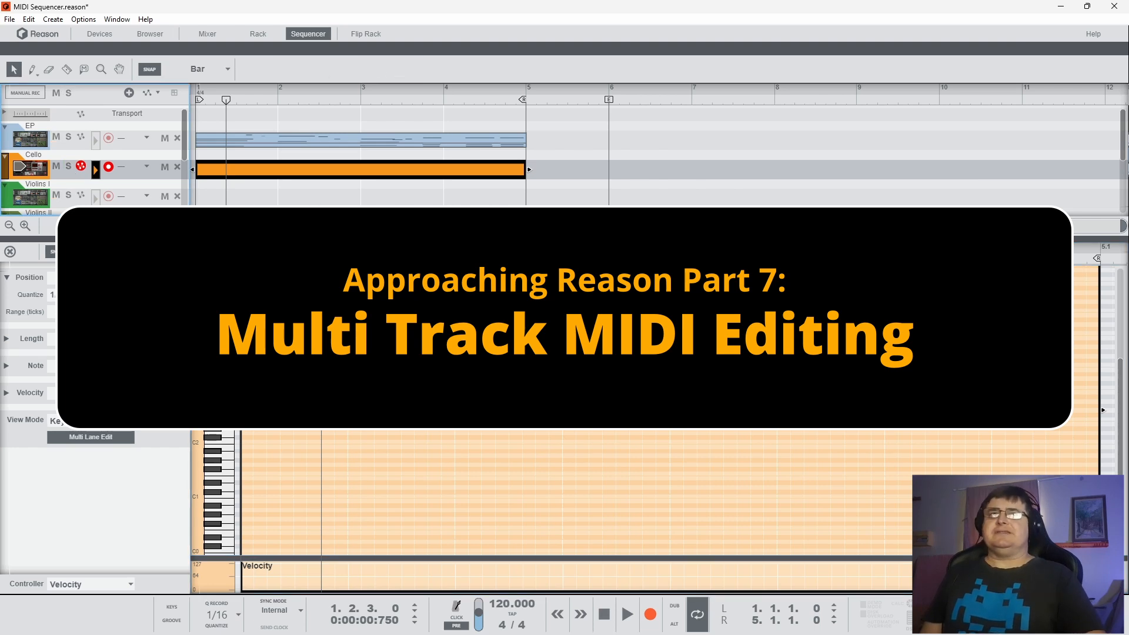
click(472, 142)
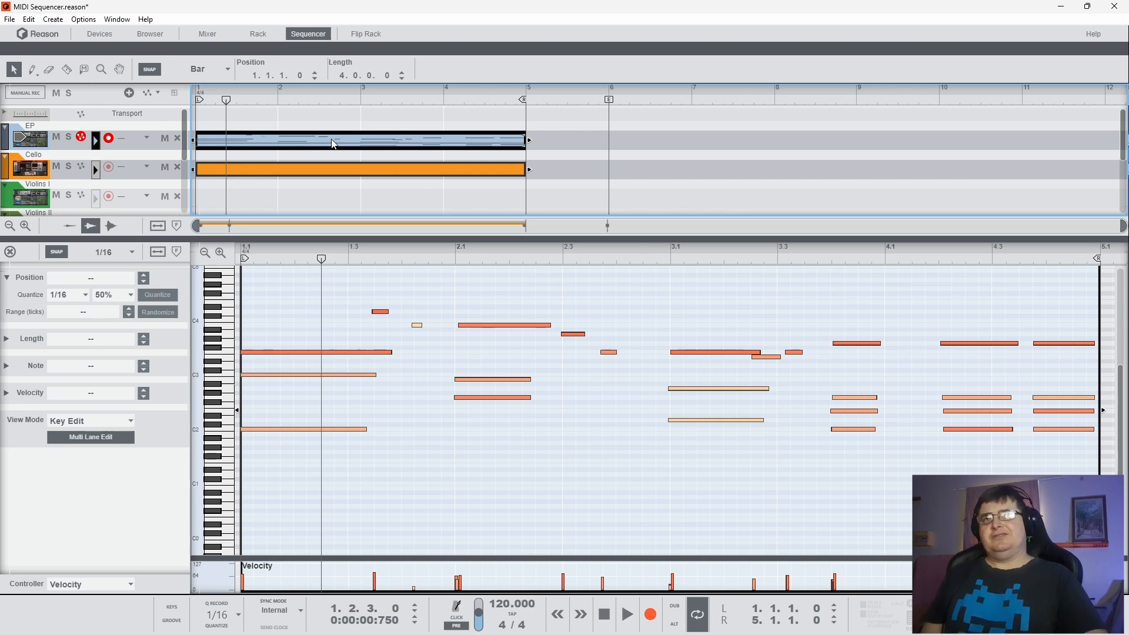
click(385, 172)
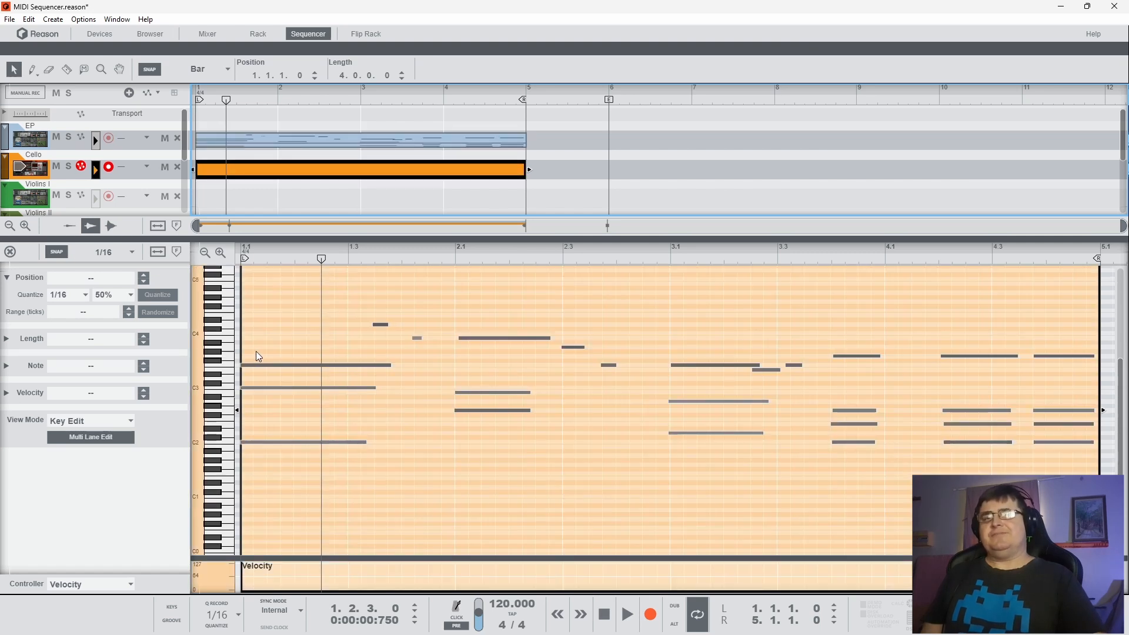
Step: Deselect the Cello clip in the arrangement and close the note editor
click(345, 204)
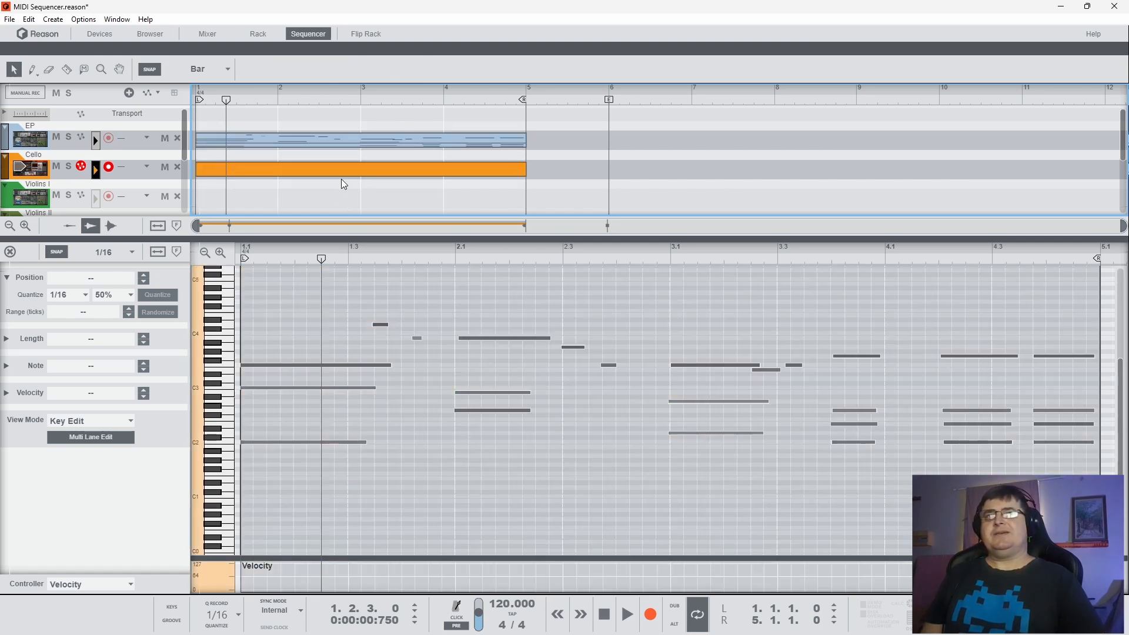
click(345, 172)
click(570, 192)
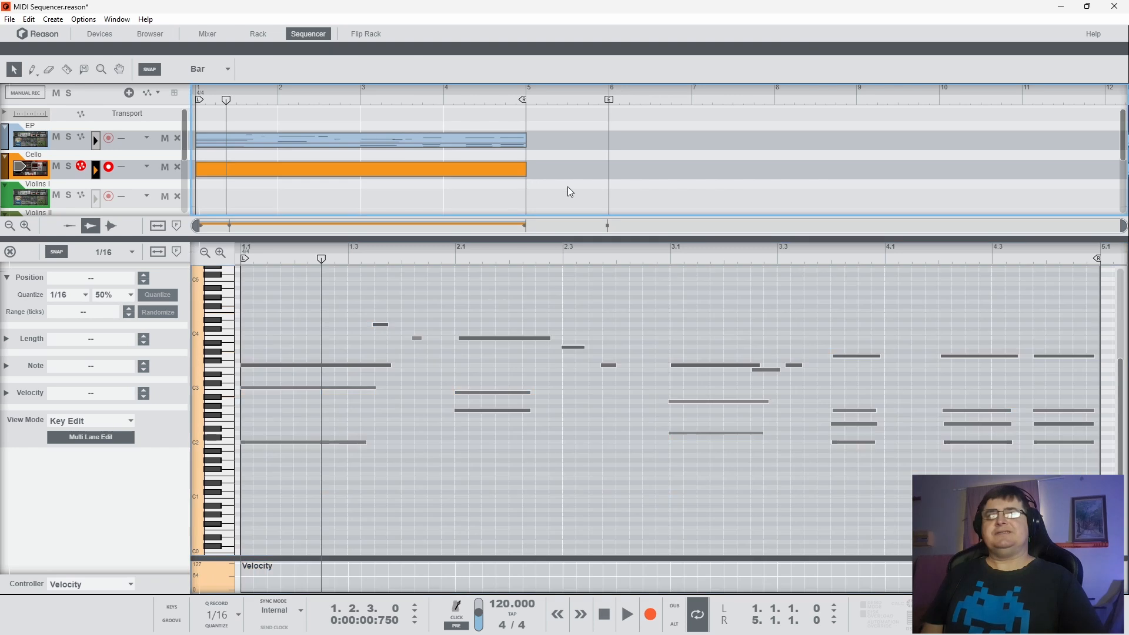
click(10, 252)
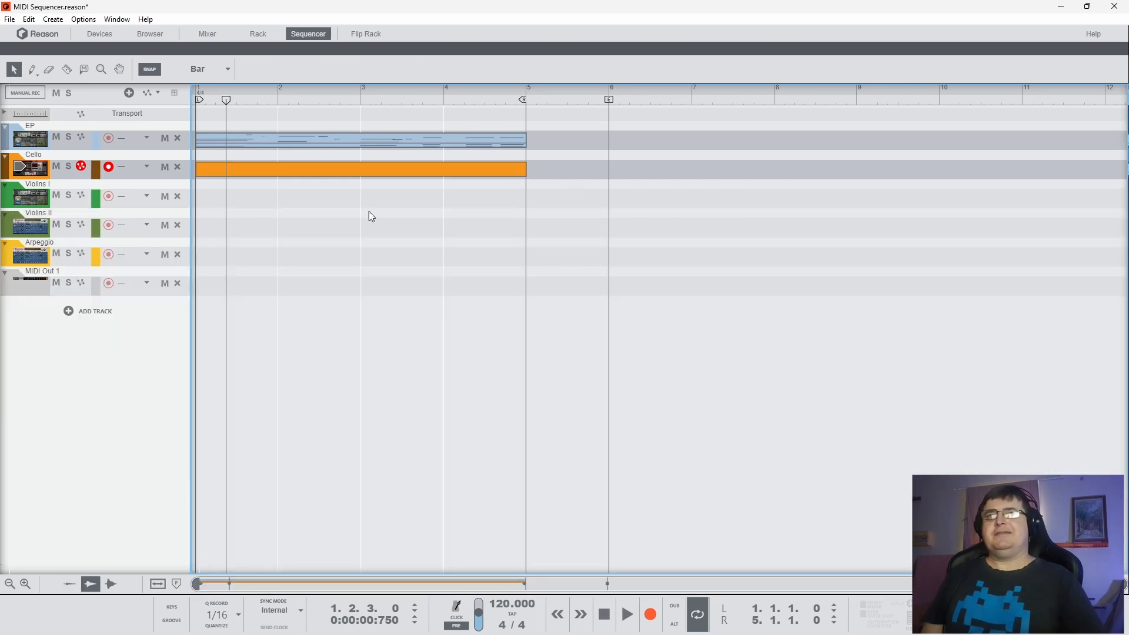
Step: Open the empty Cello clip and draw seven notes of varied lengths across bars 1 to 4, starting on A3
double_click(300, 176)
drag(249, 347, 304, 347)
drag(349, 406, 386, 406)
drag(510, 415, 586, 415)
drag(442, 378, 627, 378)
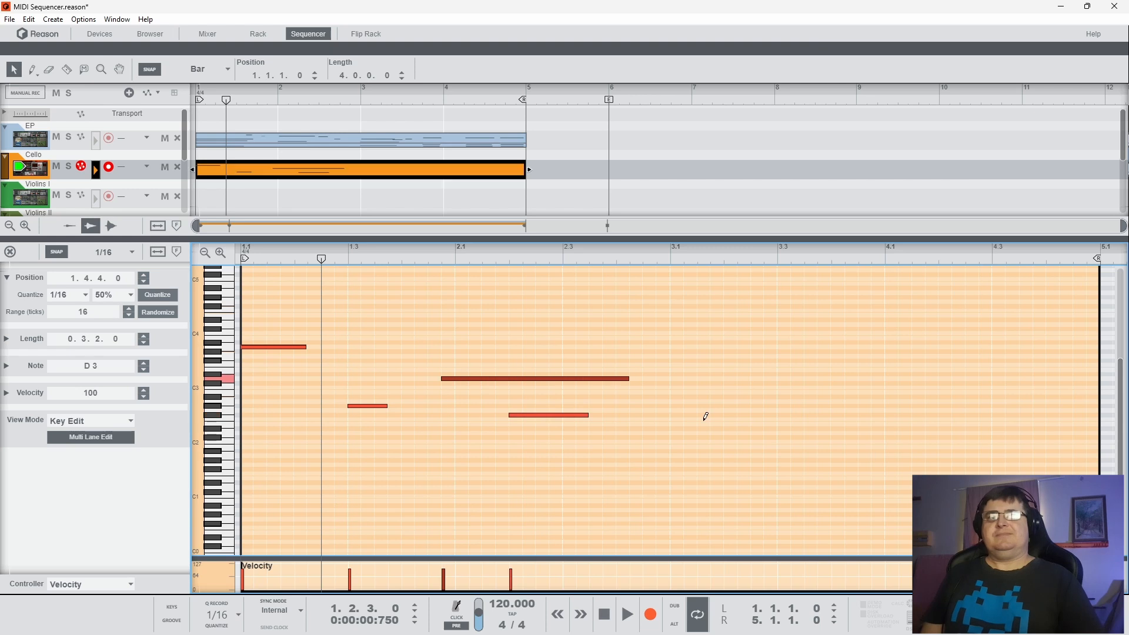
drag(685, 429, 774, 428)
drag(876, 497, 936, 496)
drag(806, 411, 1043, 407)
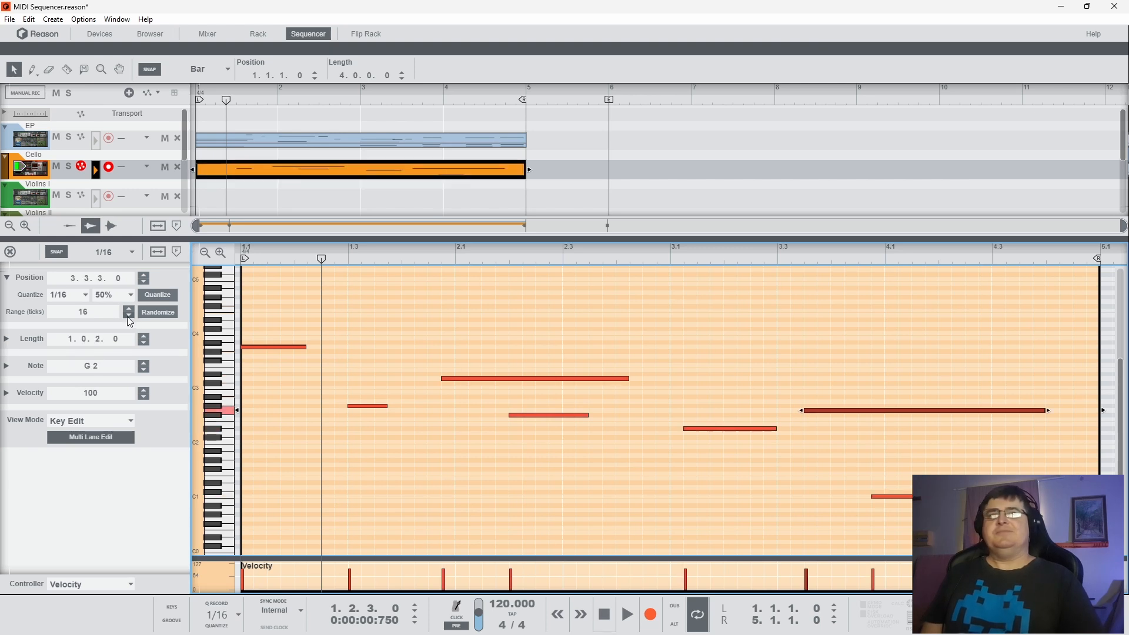
Step: Show the EP clip together with the Cello clip in the note editor and make the Cello clip active again
click(352, 204)
drag(361, 177, 380, 146)
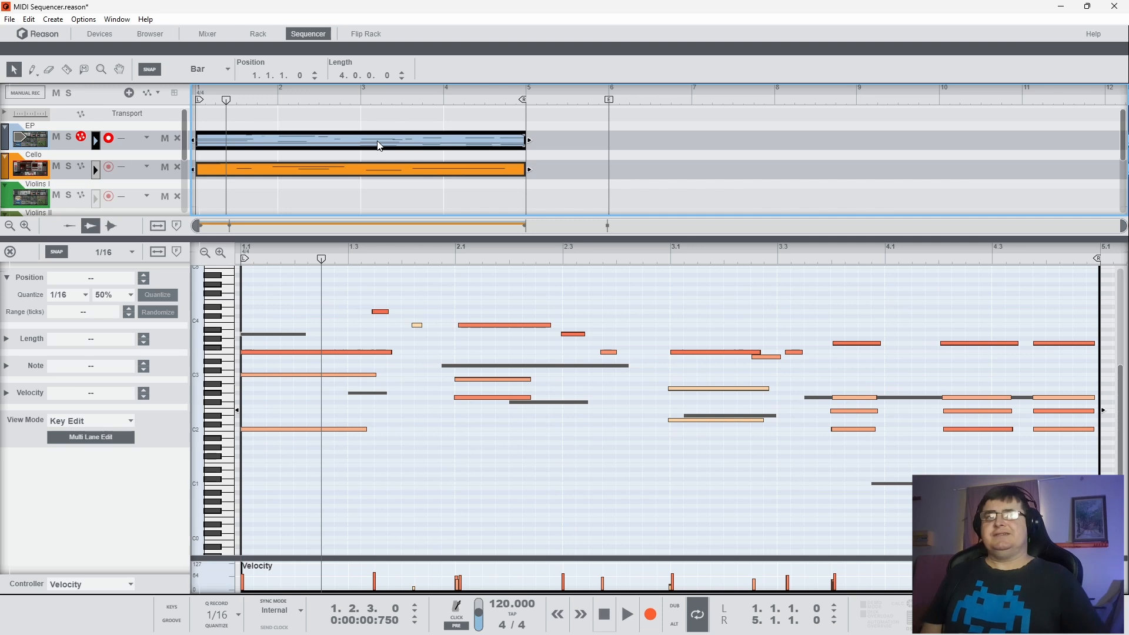
click(375, 174)
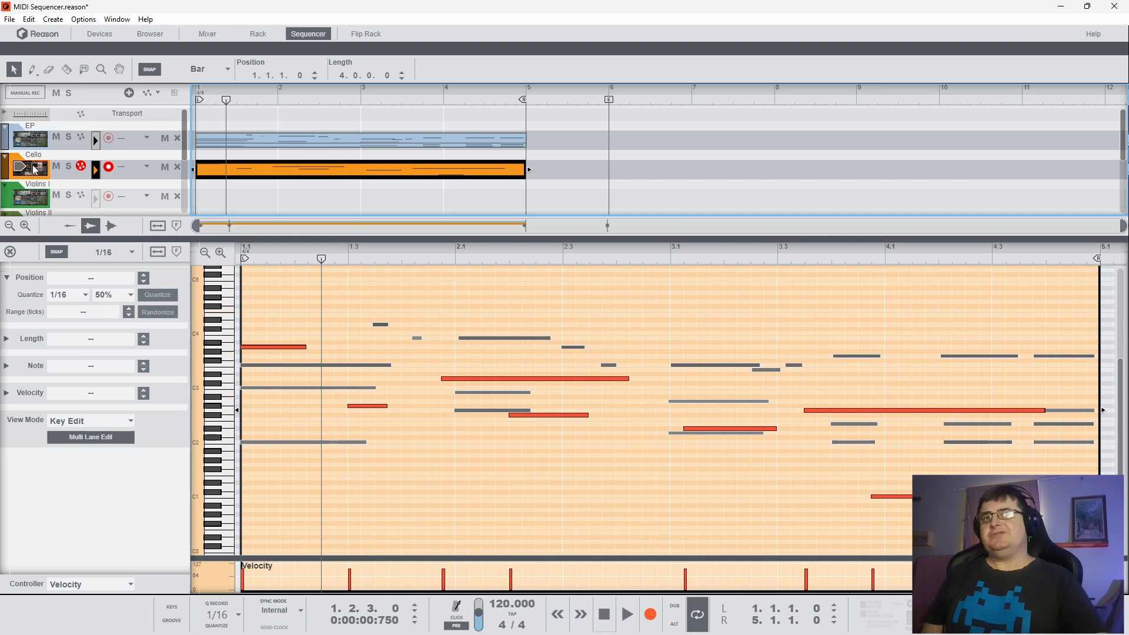
Step: Delete the first note of the Cello clip and undo the deletion
click(290, 348)
key(Delete)
key(ctrl+z)
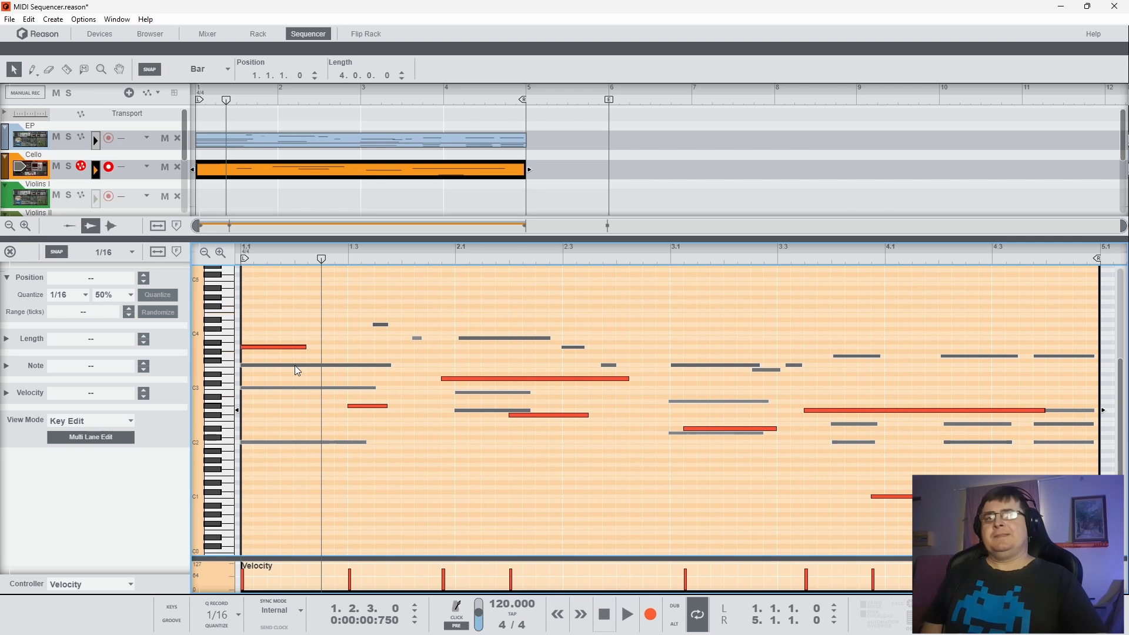
Step: Switch the active clip between EP and Cello, first by choosing the clips and also through their F3 and A3 notes
click(369, 144)
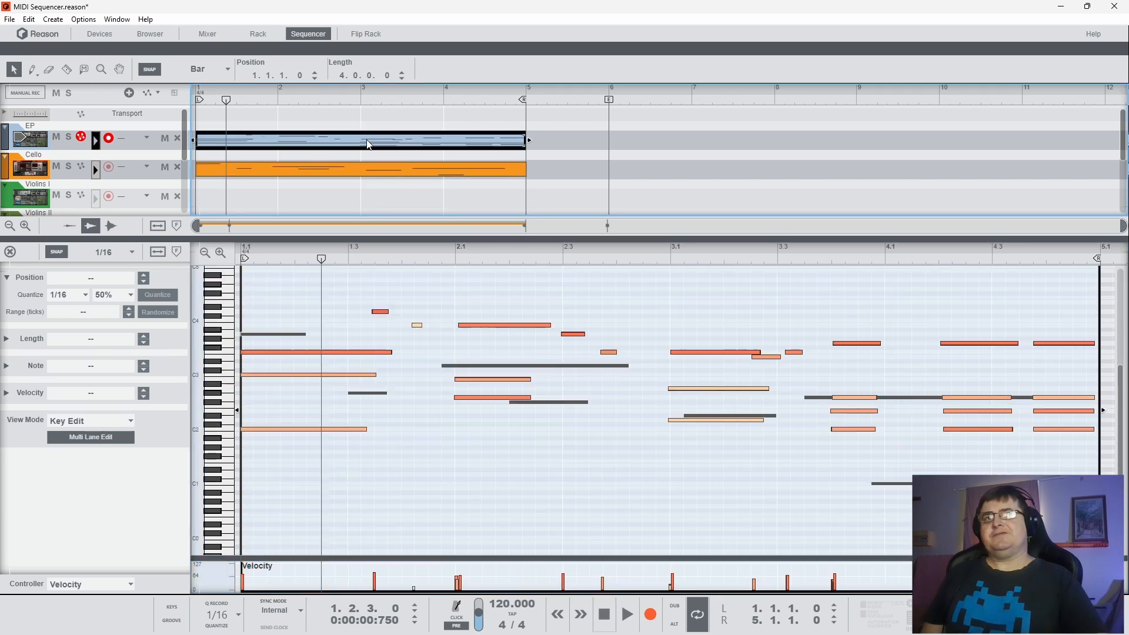
click(358, 172)
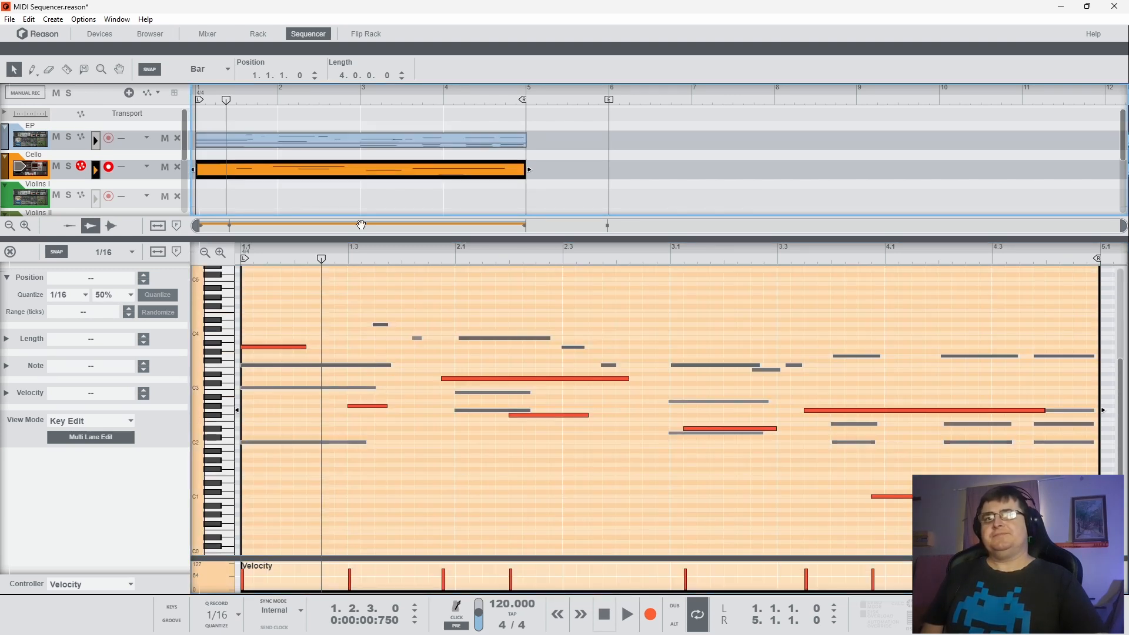
click(300, 365)
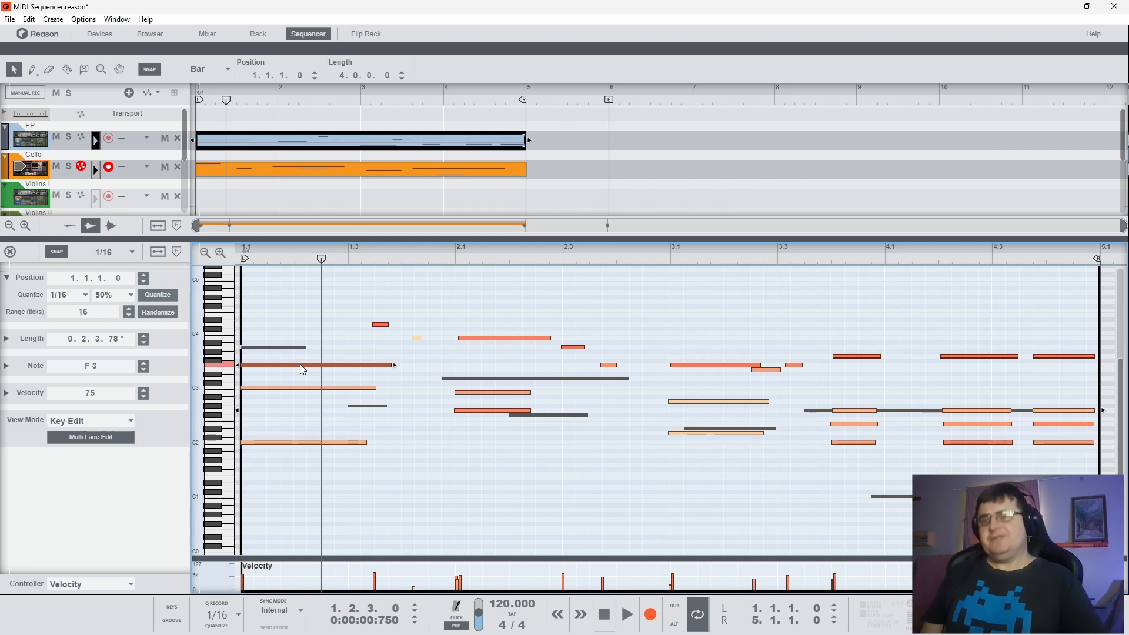
click(293, 323)
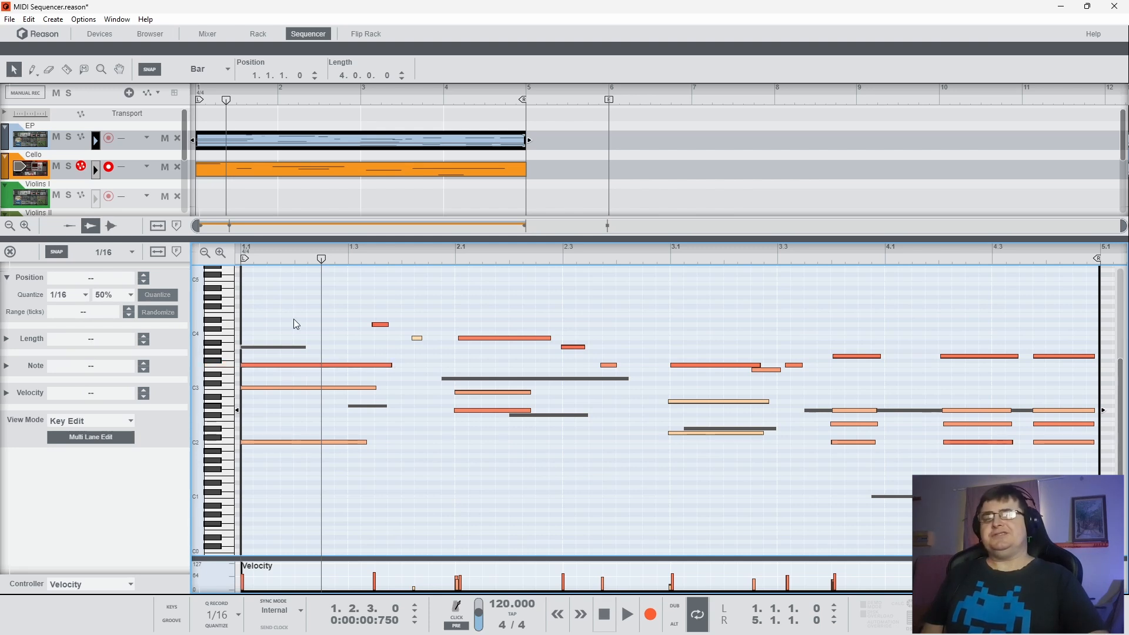
click(292, 348)
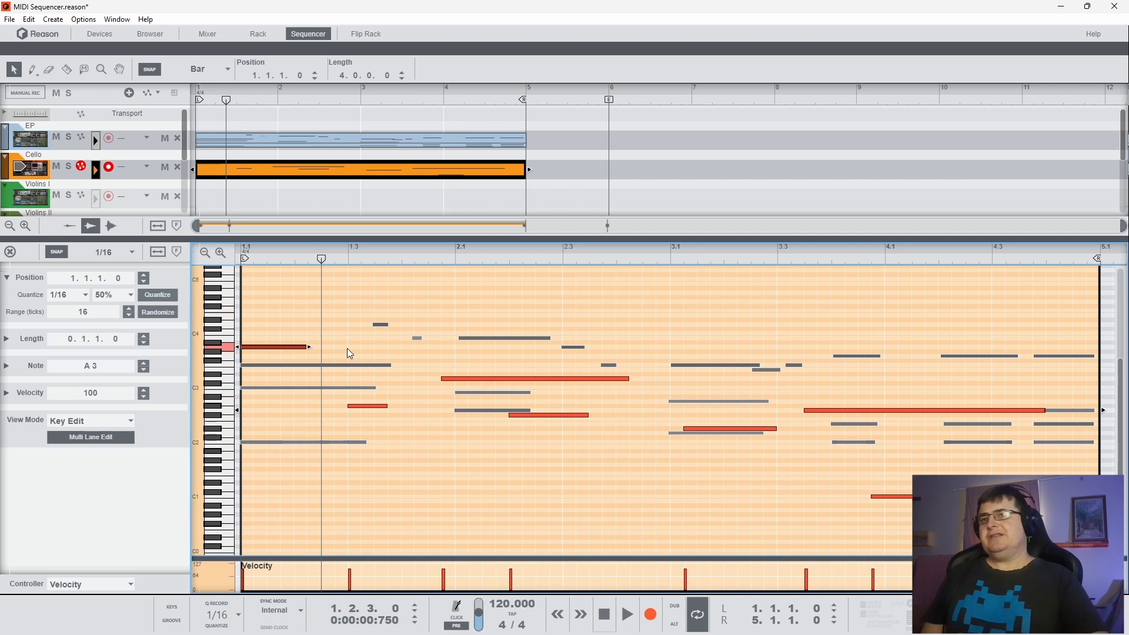
click(277, 365)
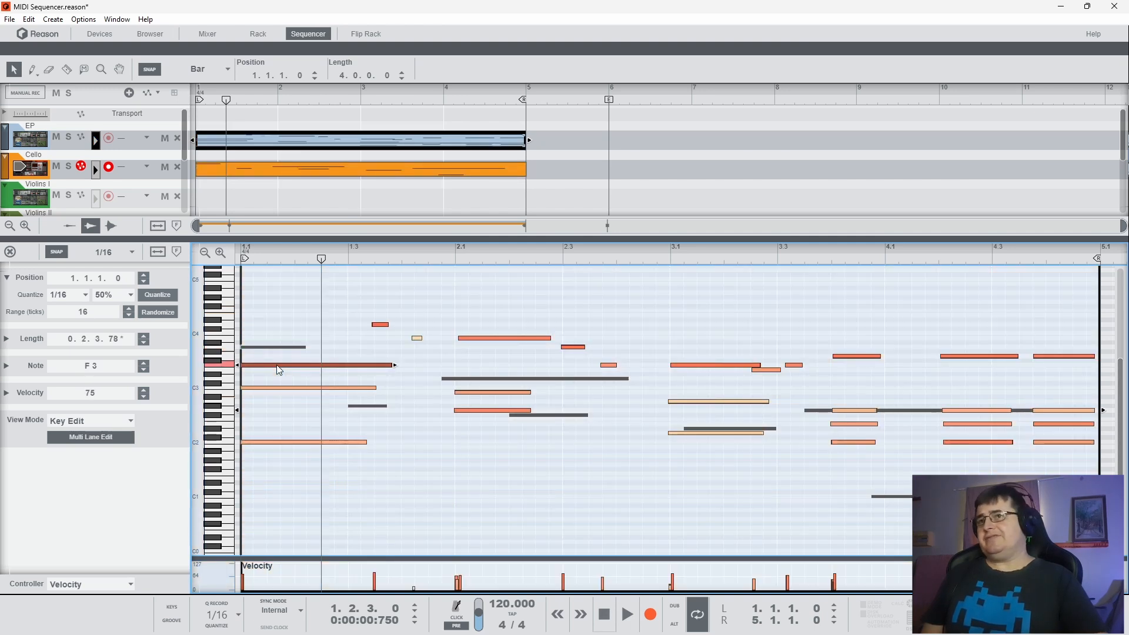
click(298, 315)
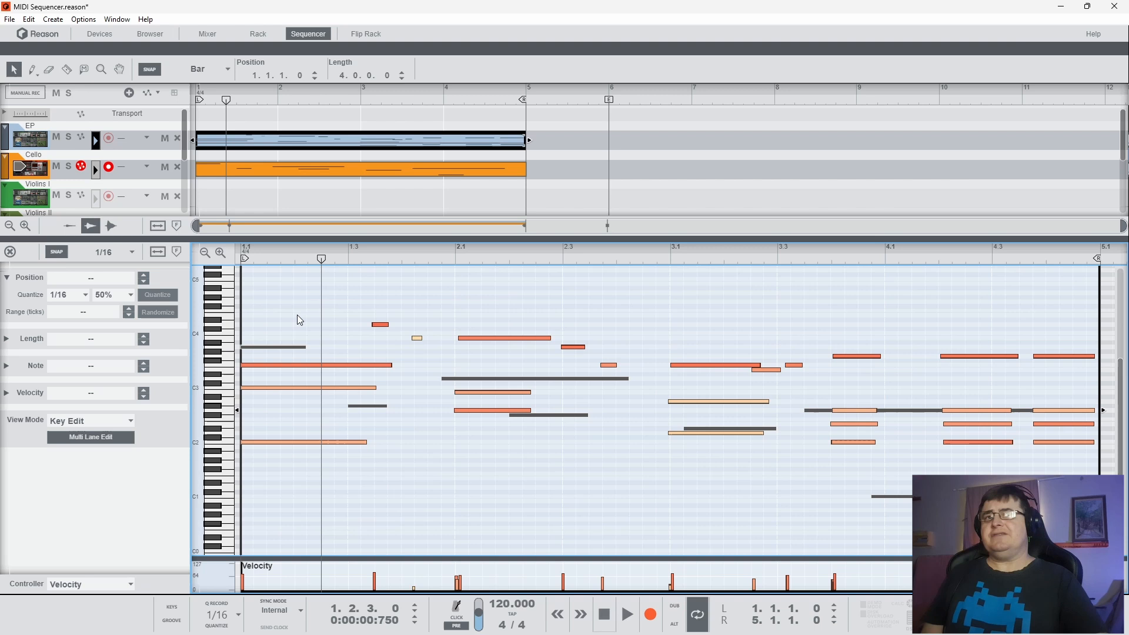
click(290, 346)
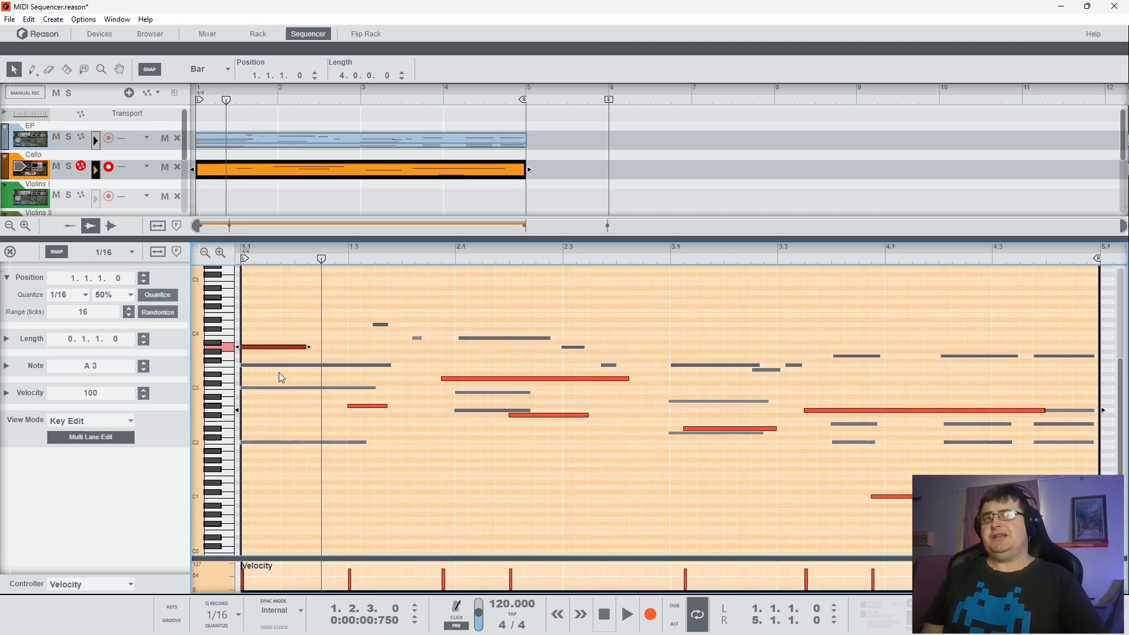
Step: Draw an F3 note at 1.2.2 over the EP track's ghost note, and delete the whole Cello clip
drag(306, 365, 329, 363)
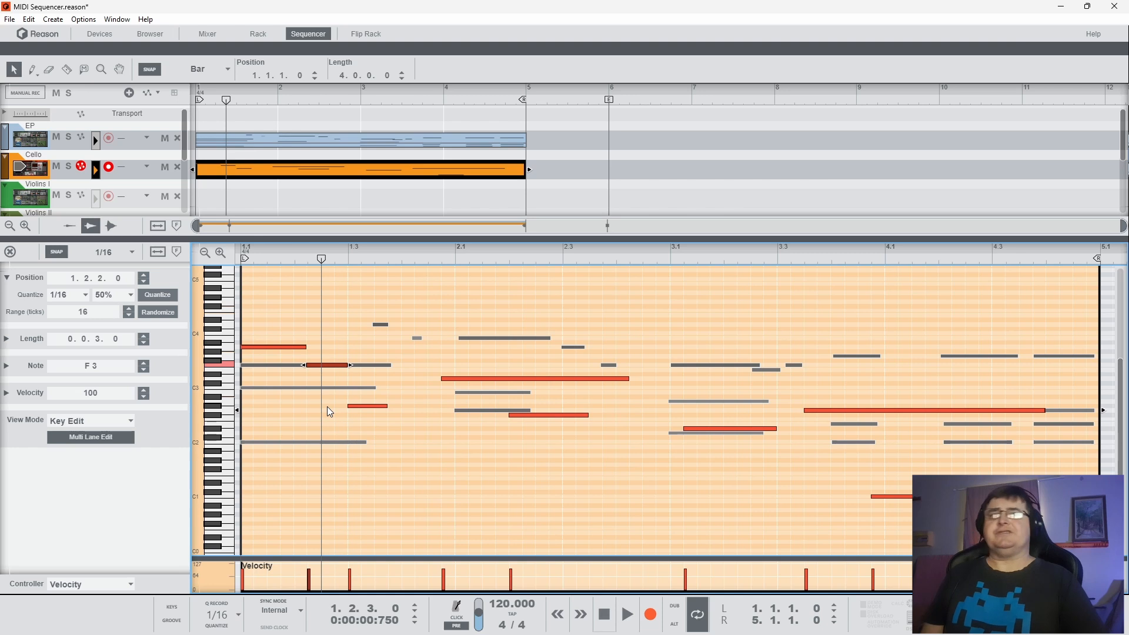
click(378, 167)
key(Delete)
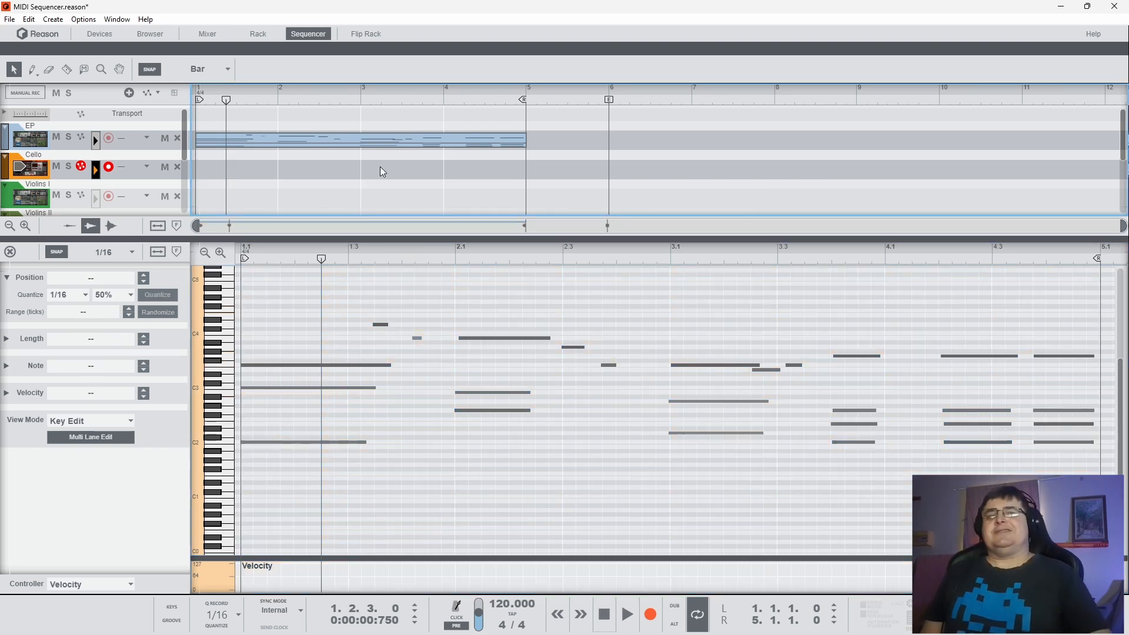
Step: Draw an empty four-bar clip on the Cello track from bar 1 and close the note editor
drag(199, 171, 465, 167)
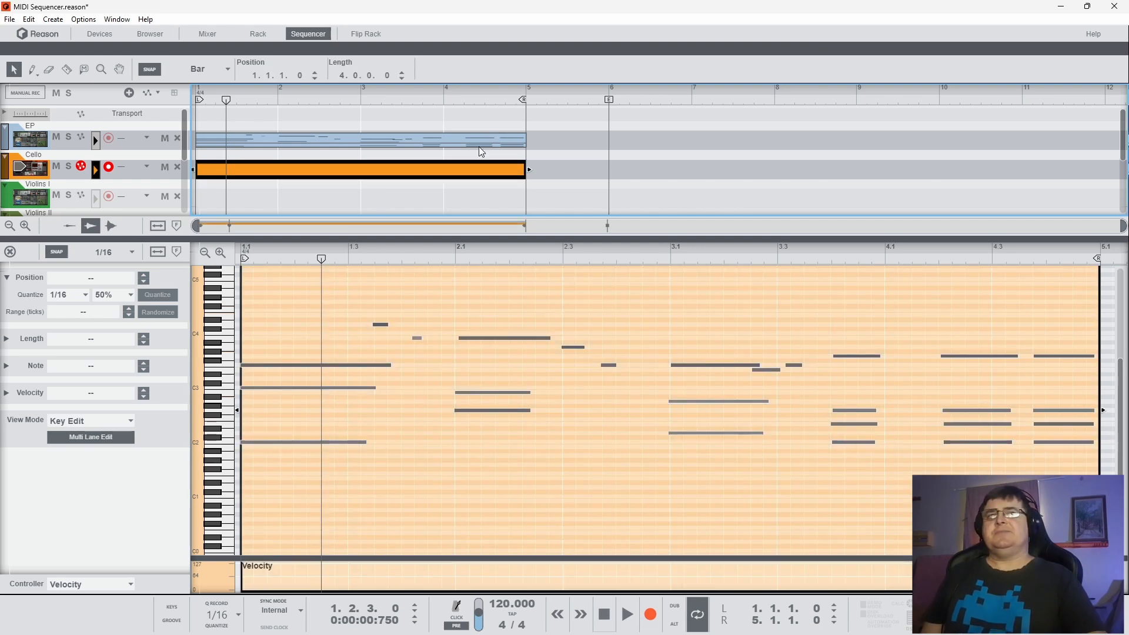
click(450, 190)
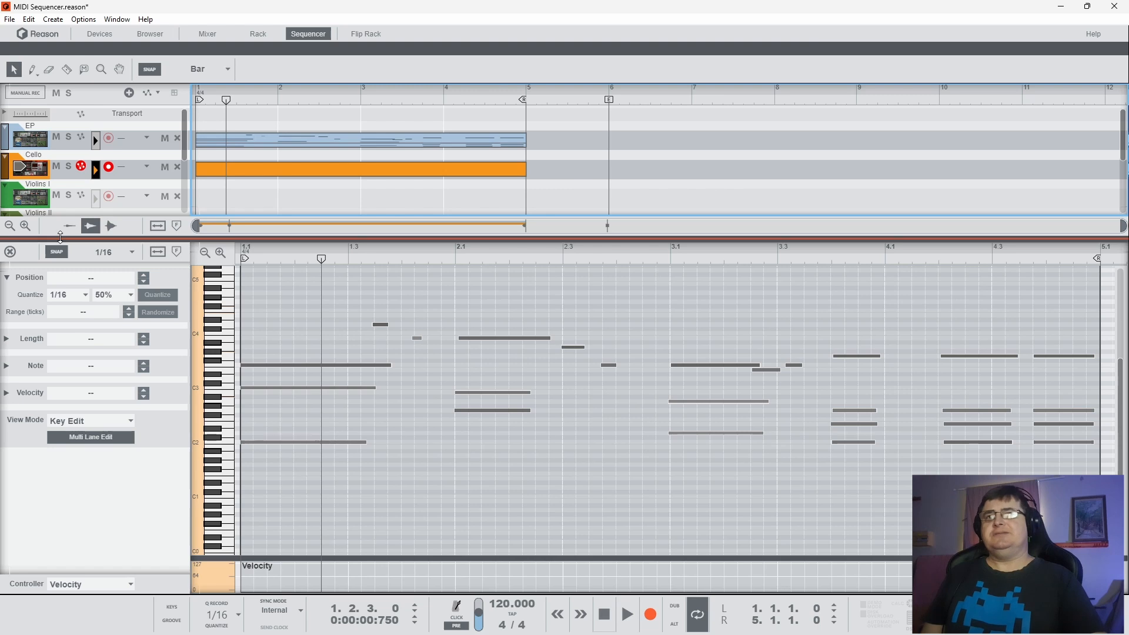
click(10, 252)
Step: Open the Cello clip for editing, add the EP clip to the note editor and make Cello active
click(357, 172)
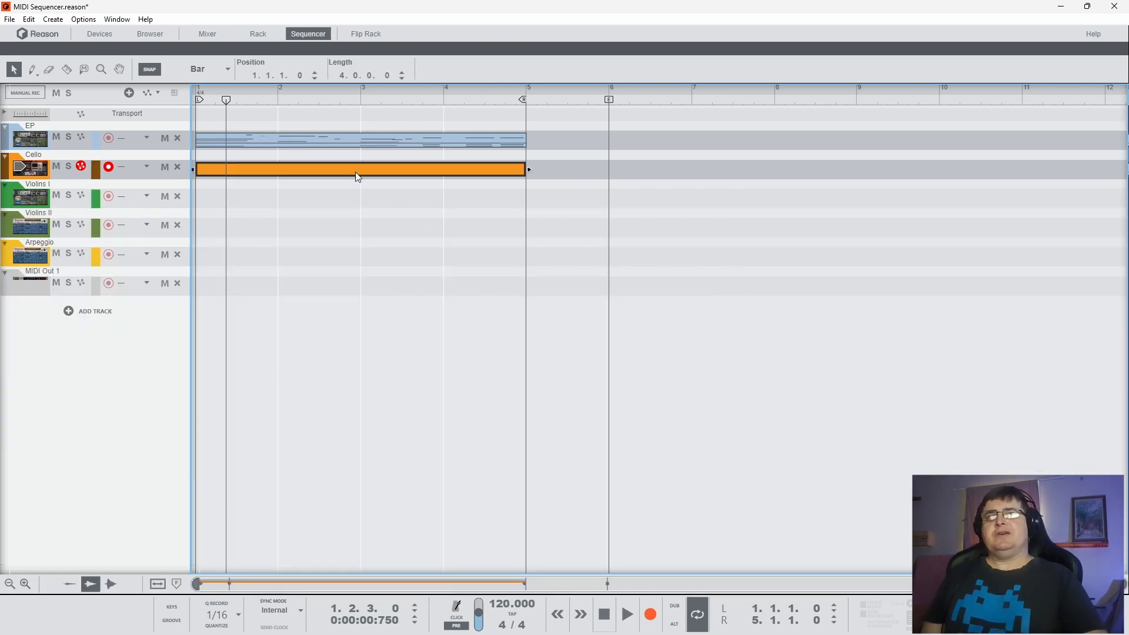
double_click(356, 172)
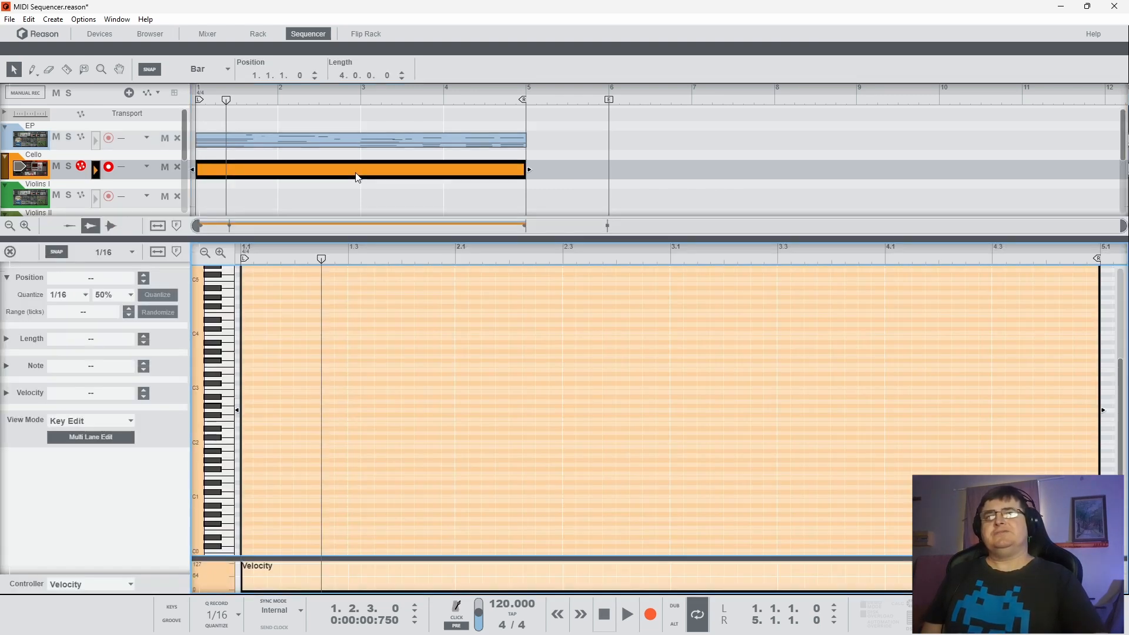
double_click(351, 136)
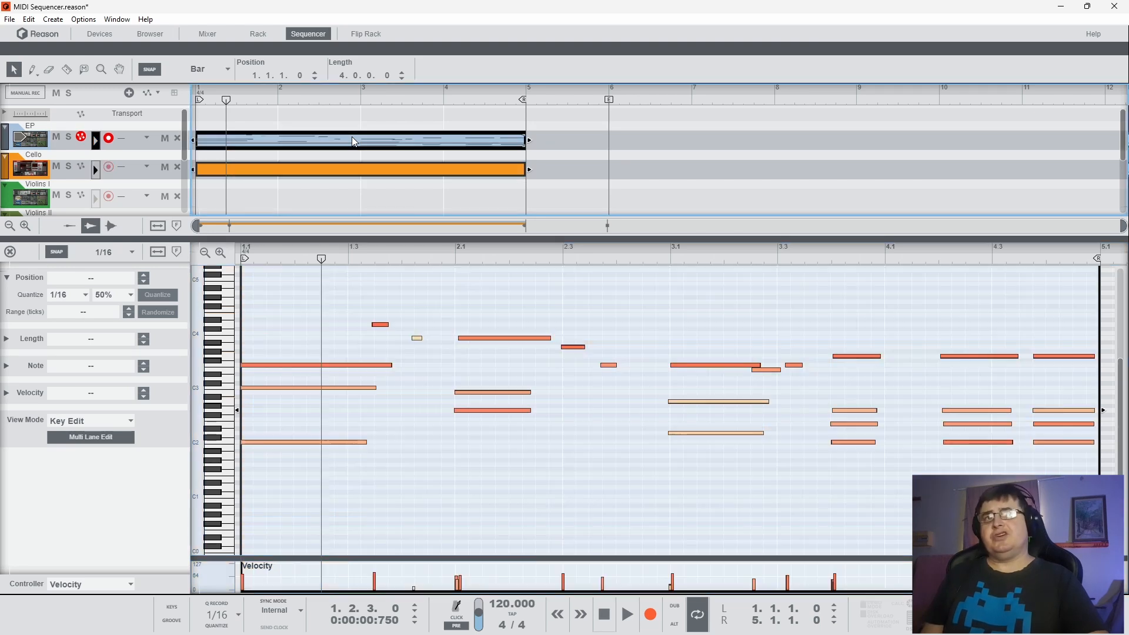
double_click(353, 172)
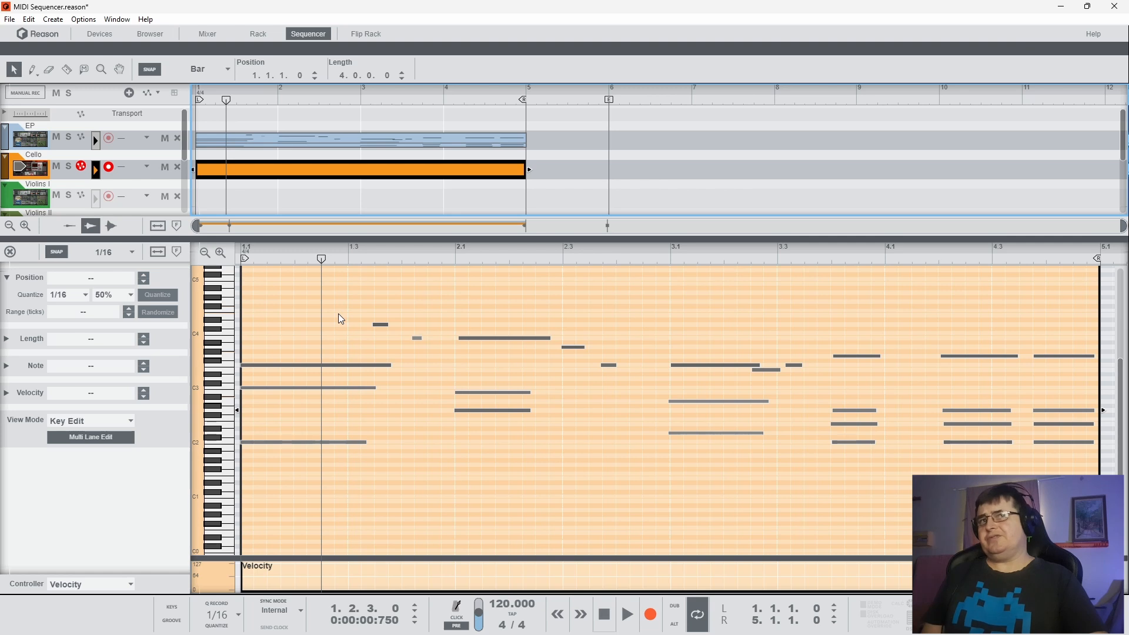
Step: Show the EP track alone and the Cello track alone in the note editor, and select both clips together
click(96, 144)
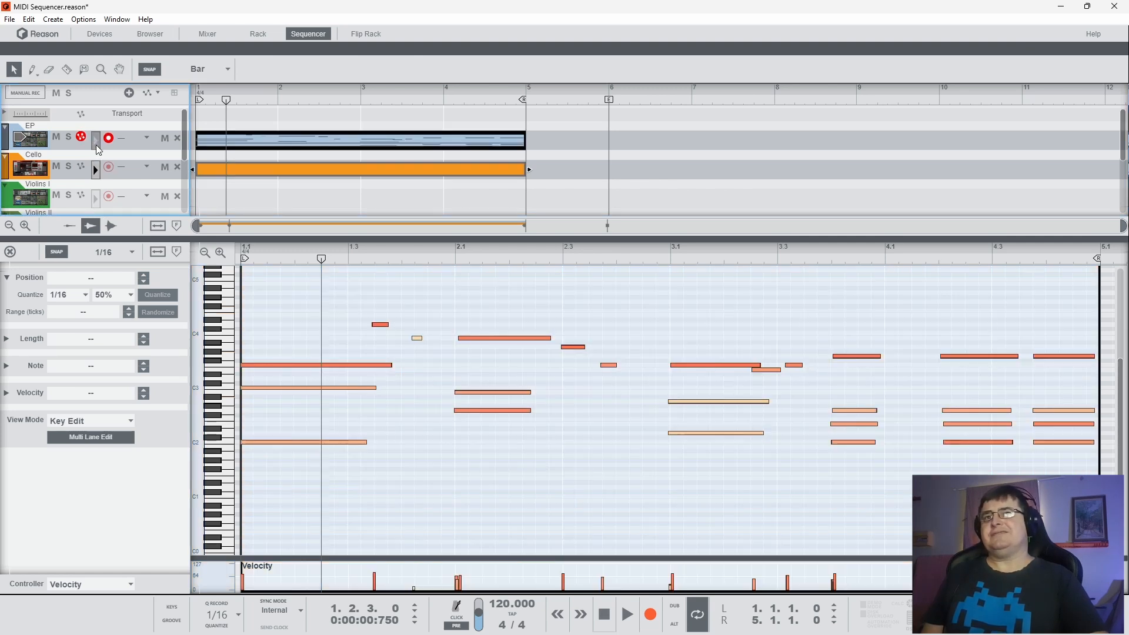
click(109, 174)
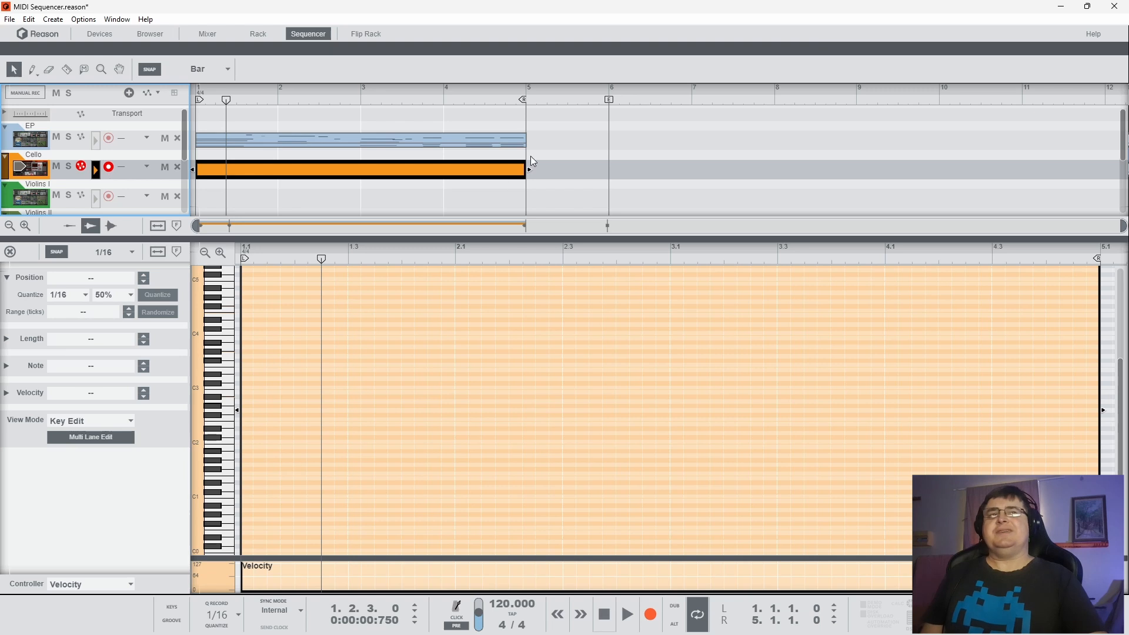
drag(538, 129, 508, 181)
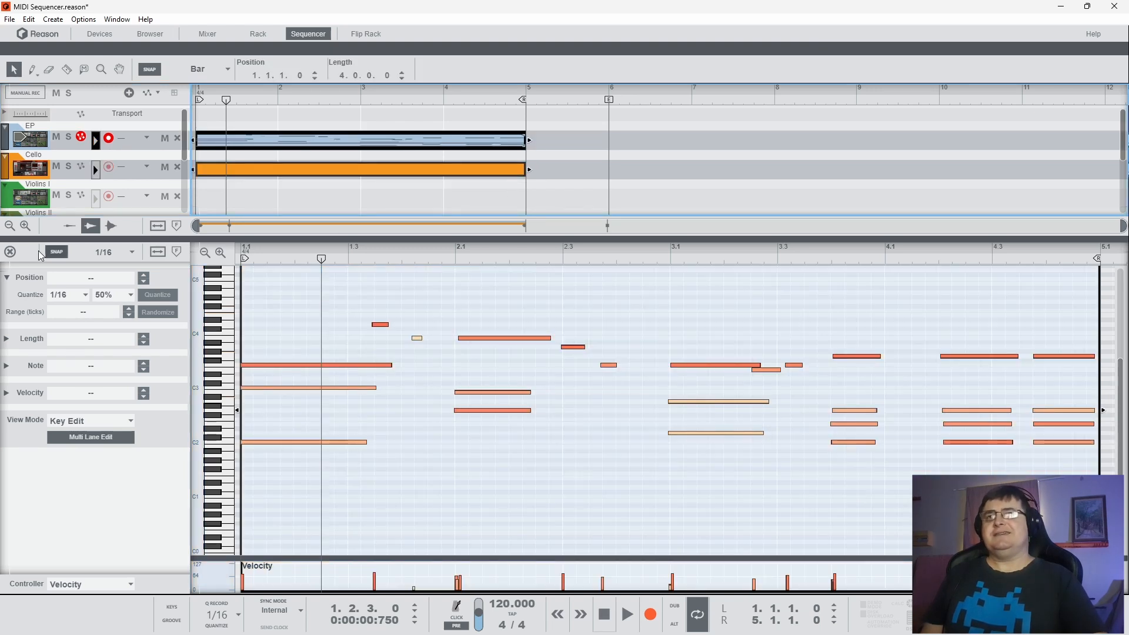
Step: Close the note editor and select the EP and Cello clips together in the arrangement
click(10, 251)
drag(554, 132, 487, 227)
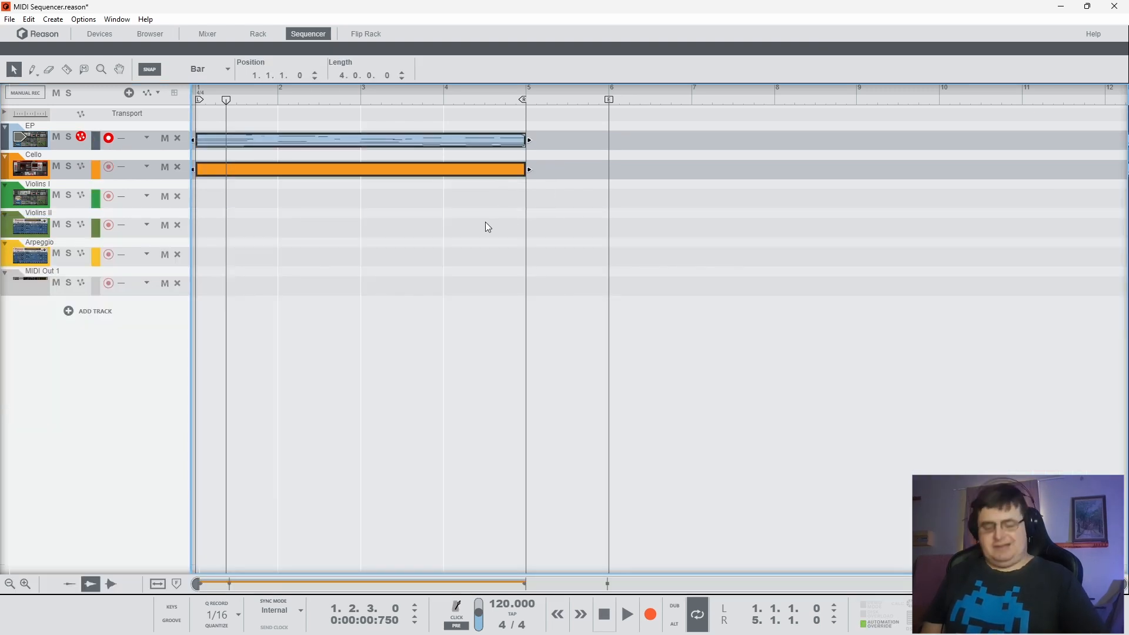
Step: Open the EP and Cello clips together in the note editor, make Cello active, and select both clips again
key(ctrl+e)
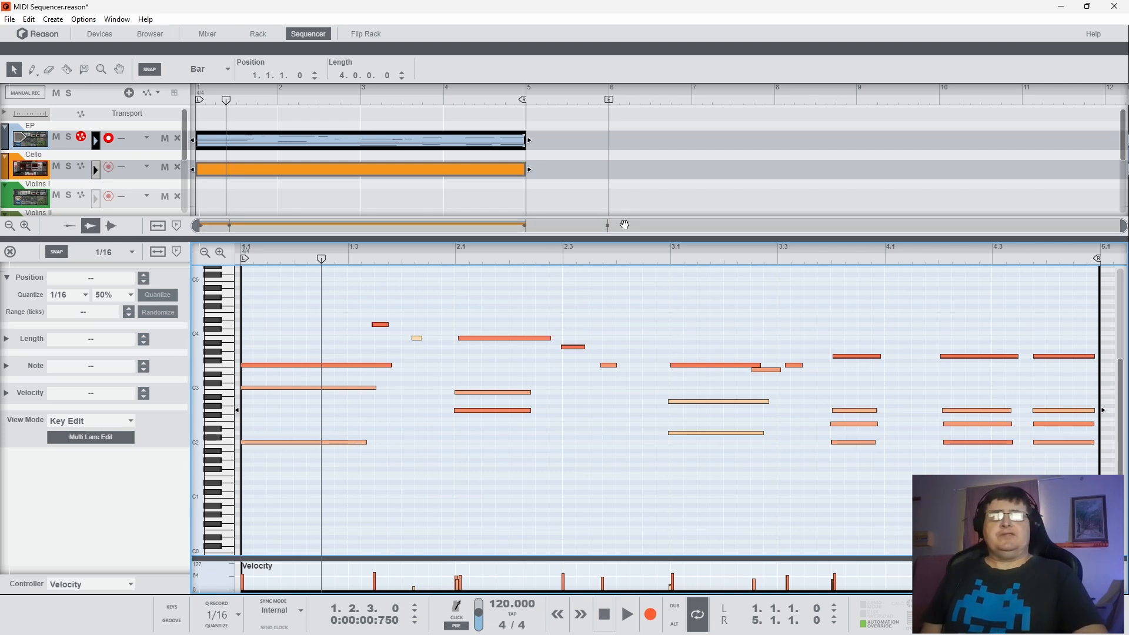
key(g)
key(g)
key(g)
key(g)
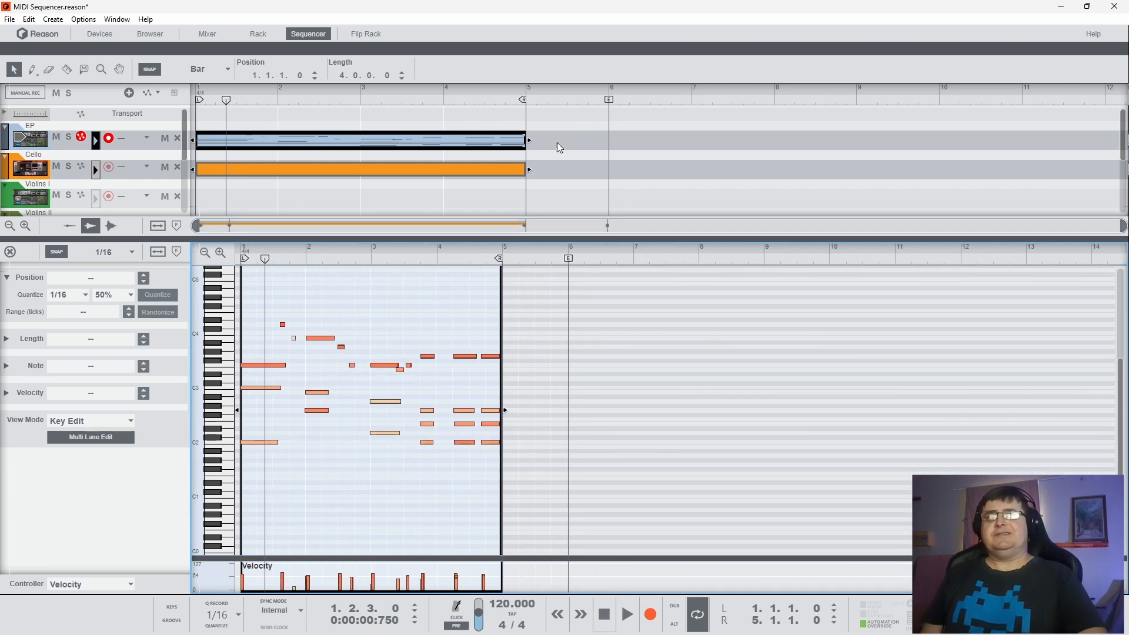
double_click(391, 169)
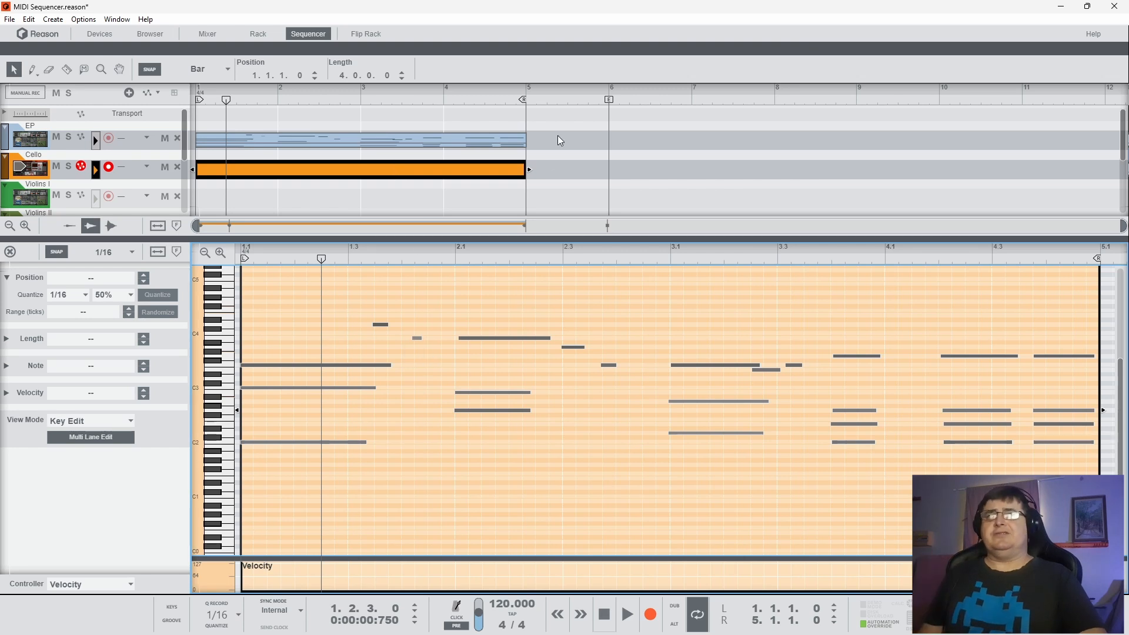
drag(554, 137, 493, 176)
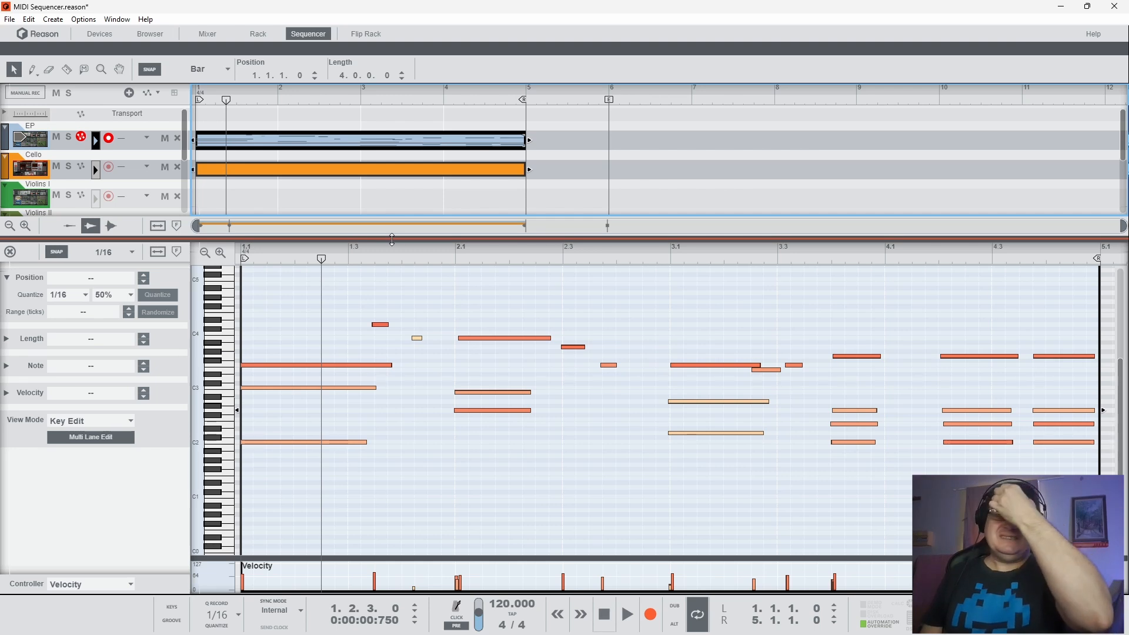
Step: Make the note editor slightly taller and set the Cello clip as the active clip for editing
drag(393, 240, 434, 236)
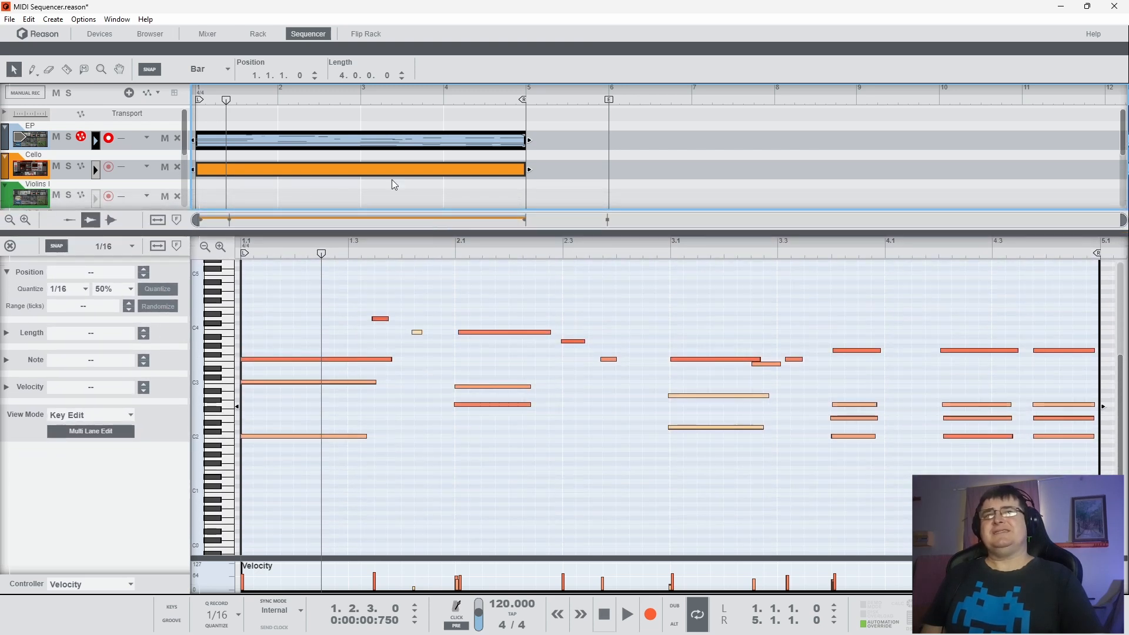
scroll(413, 184, down, 2)
scroll(413, 183, up, 2)
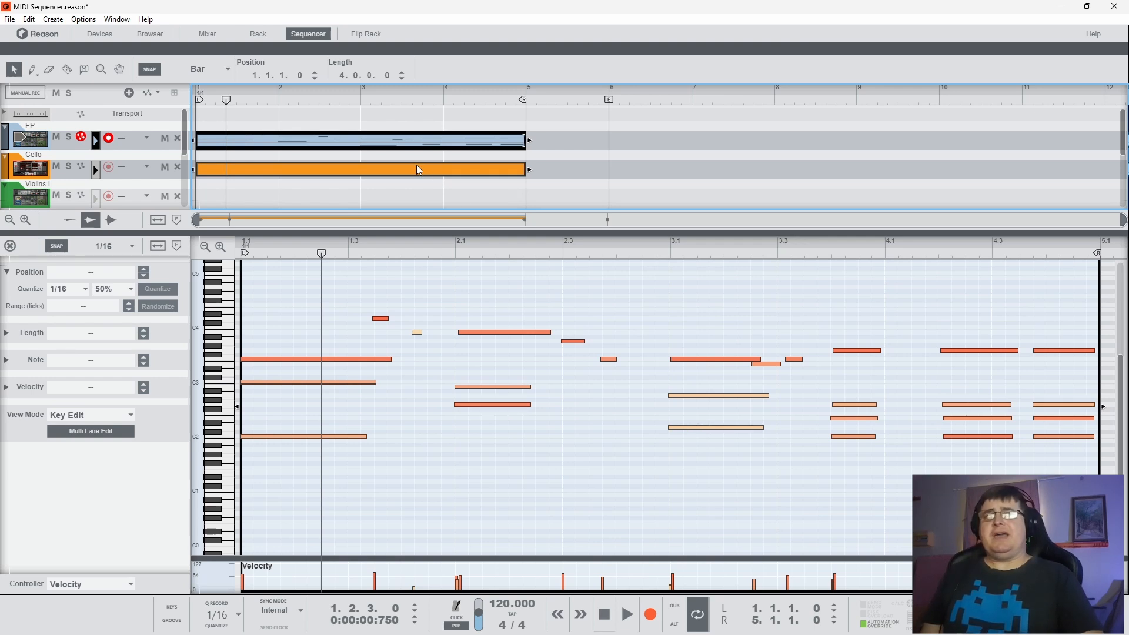
click(416, 164)
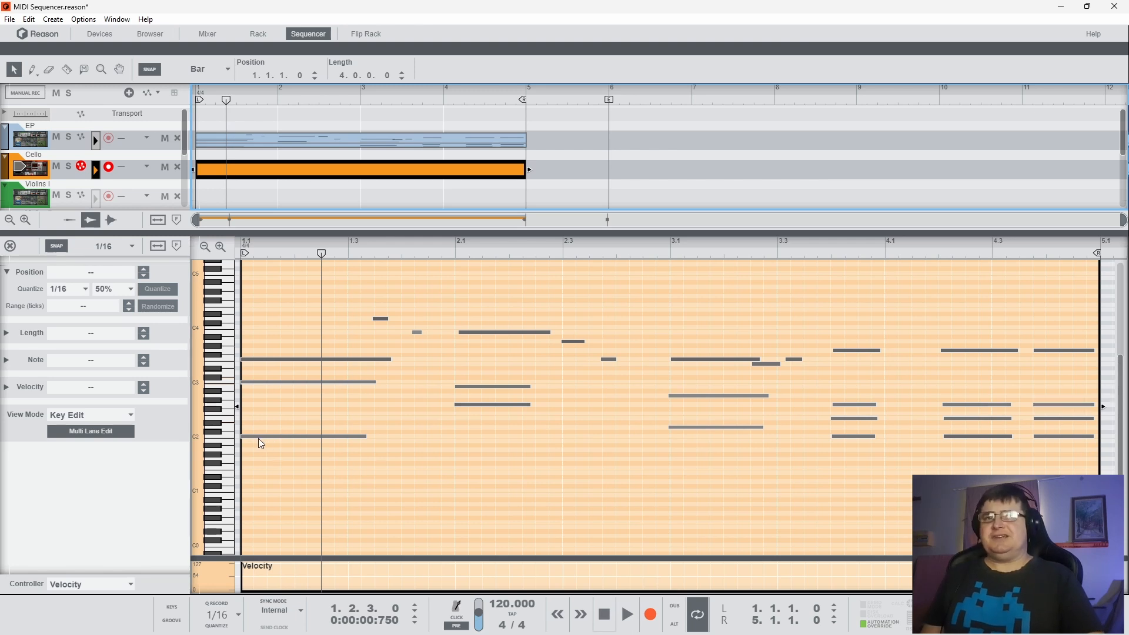
Step: Draw Cello notes along the EP bass line: C2 in bar 1, G2 in bar 2, D2 and C2 in bar 3, two C2s in bar 4; play it
drag(246, 432, 366, 424)
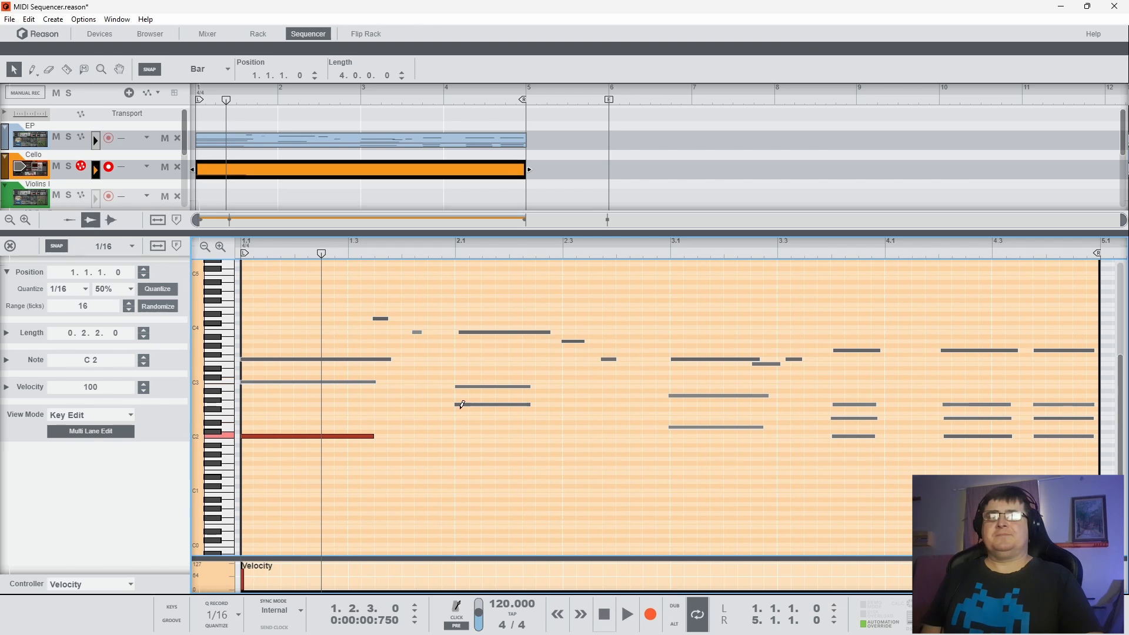
drag(457, 402, 544, 402)
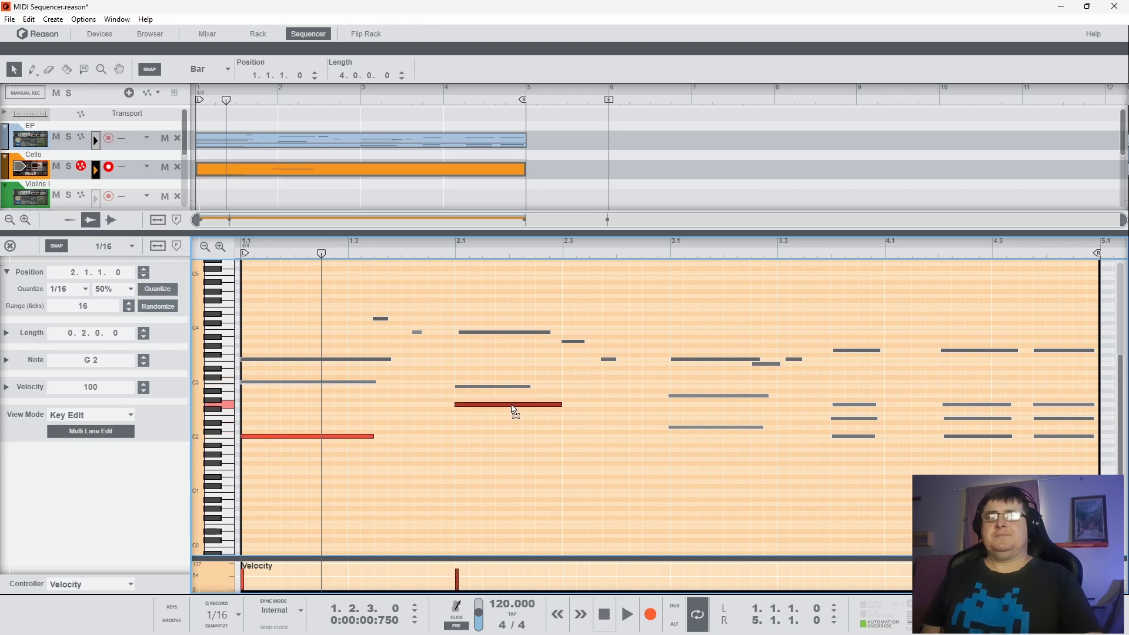
drag(673, 427, 1087, 435)
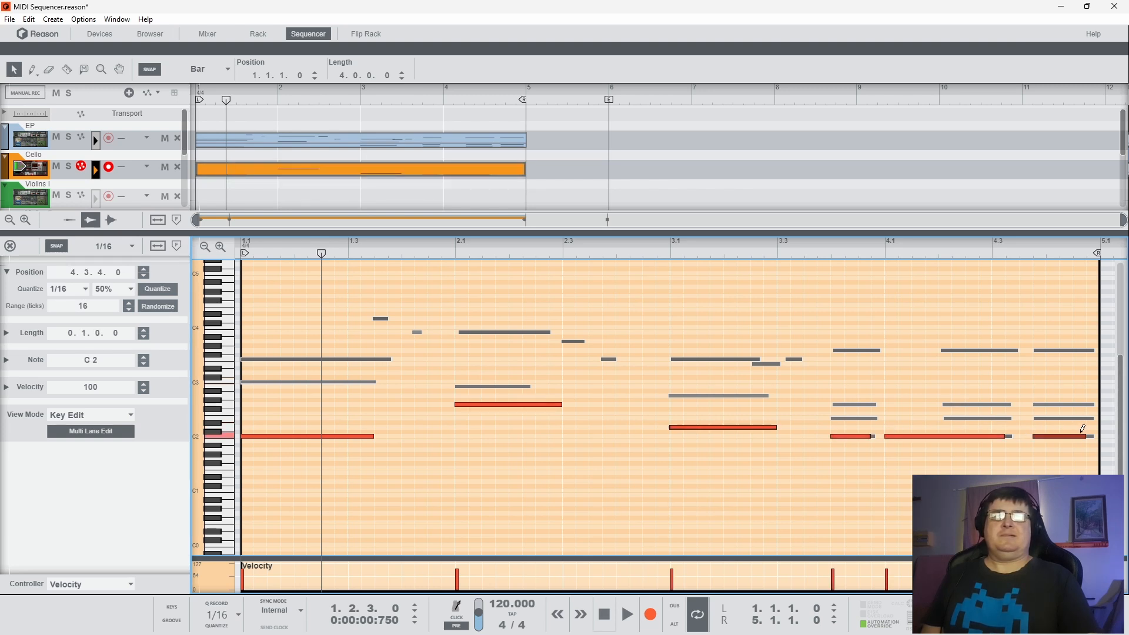
click(281, 253)
key(space)
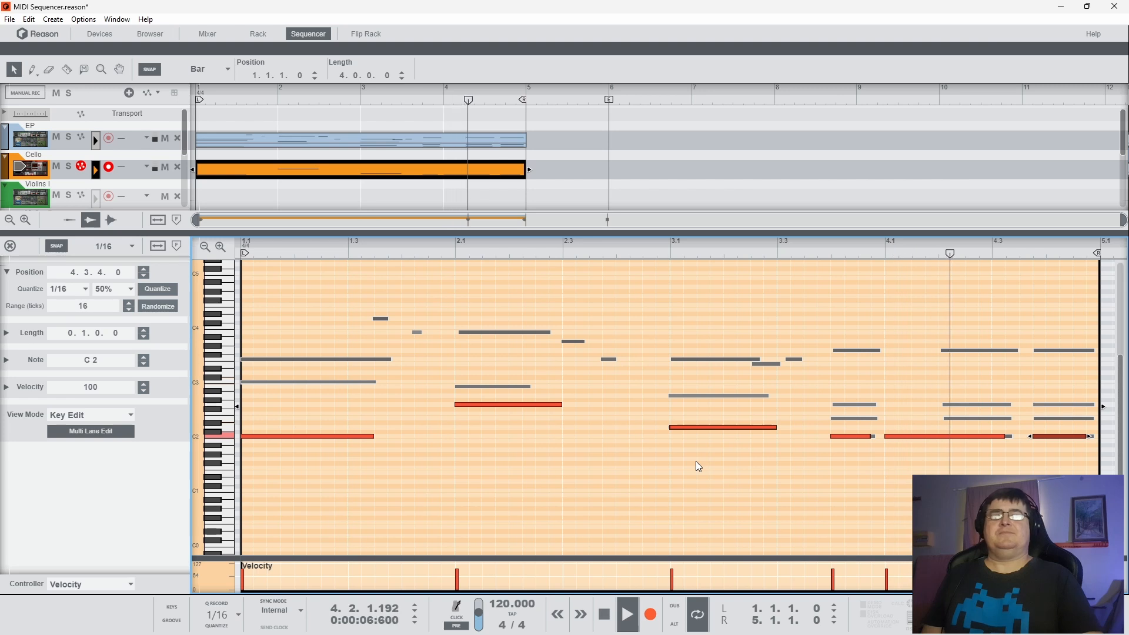
key(space)
Step: Shorten the Cello C2 note at the start of bar 4 so it begins on beat 2, and play back from 3.3.3
click(905, 436)
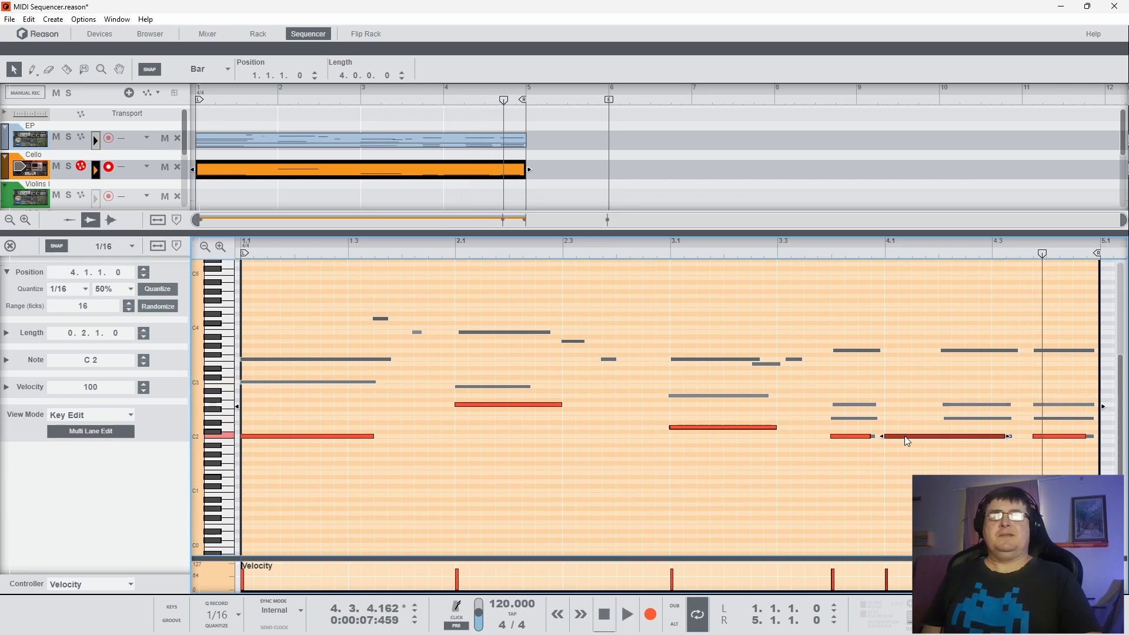
drag(884, 438, 958, 461)
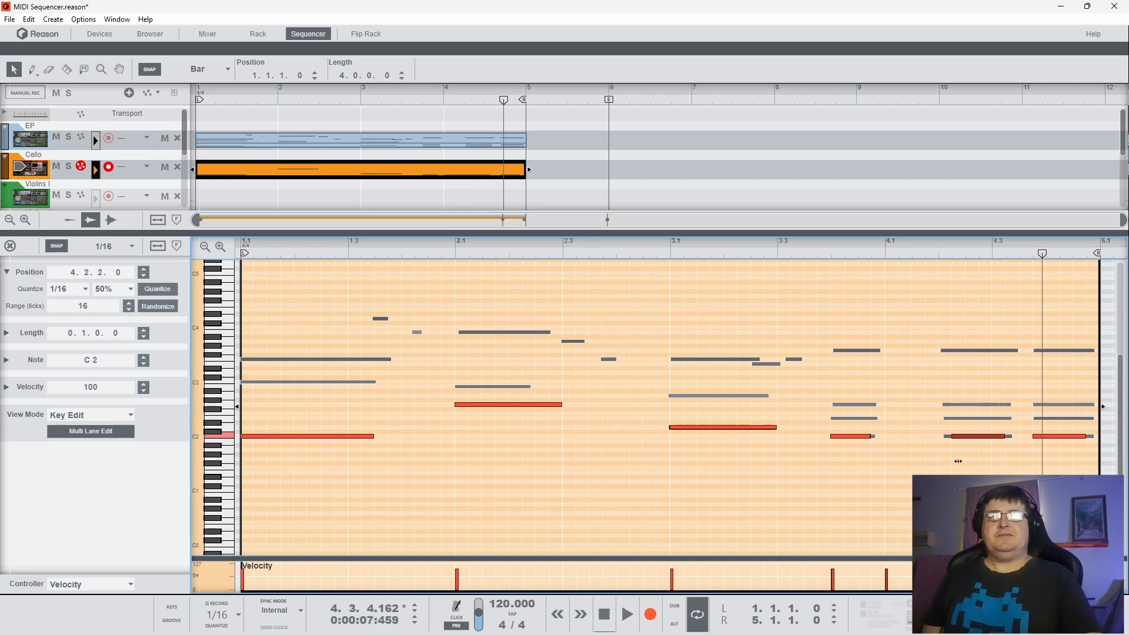
click(792, 295)
click(807, 252)
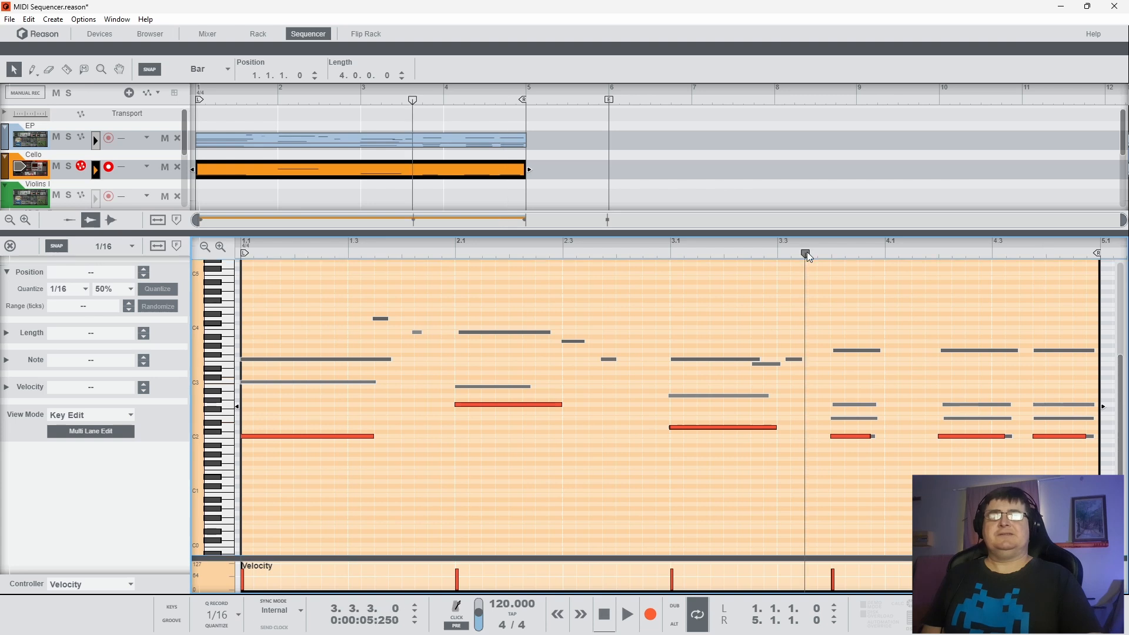
key(space)
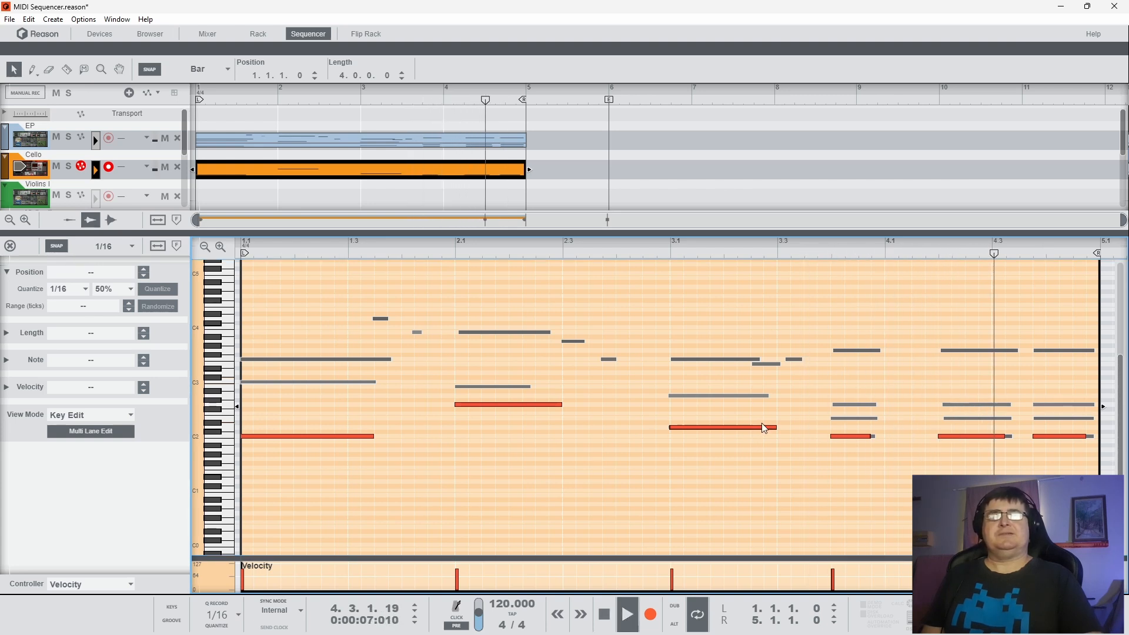
key(space)
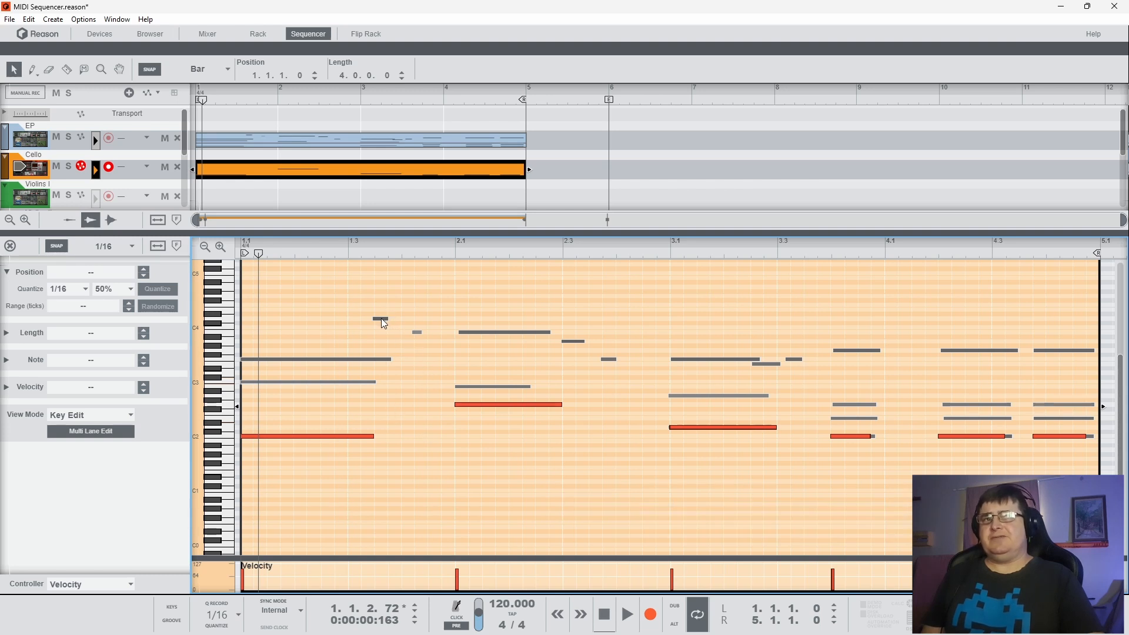
Step: Add 1/16 passing notes to the Cello clip, D2 at 1.3.3 and A2 at 2.3.1, and play them back
alt+click(383, 426)
click(307, 254)
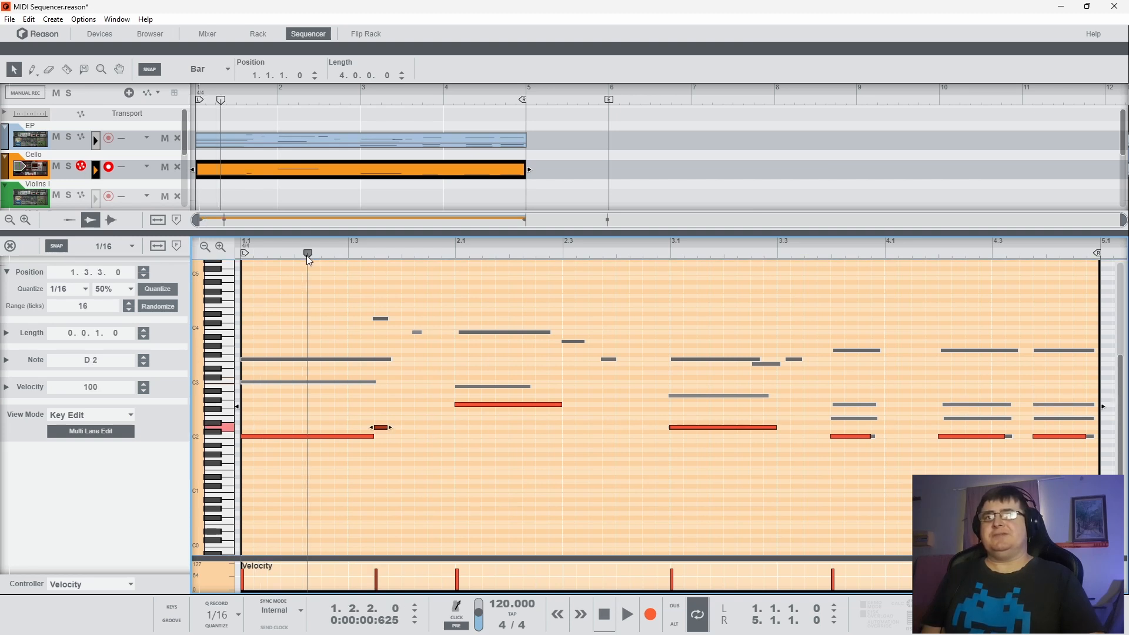
key(space)
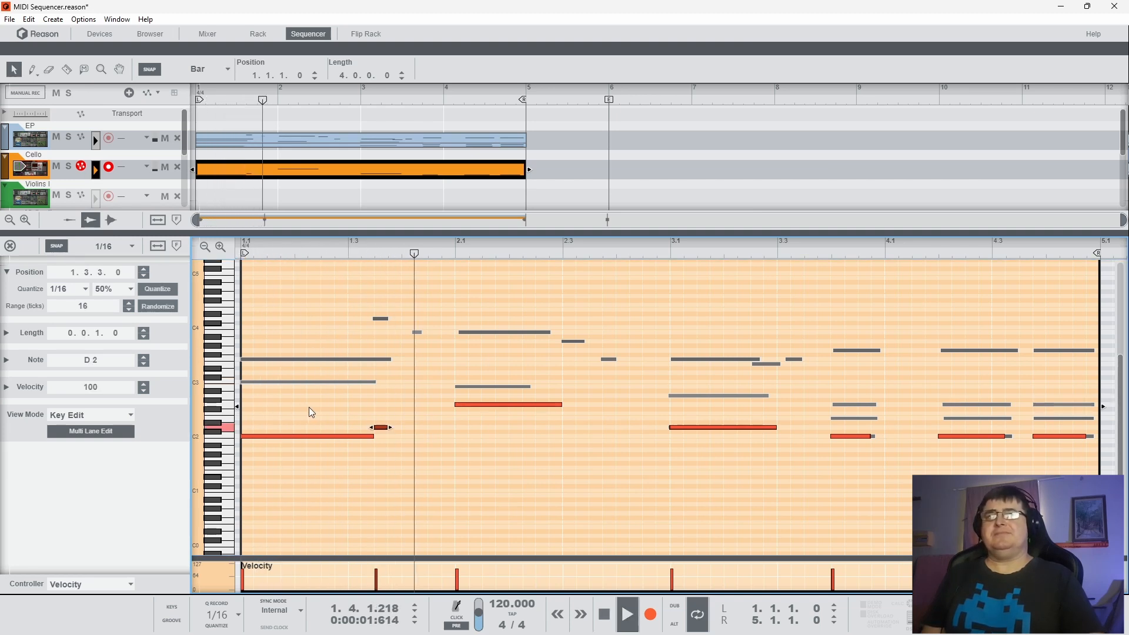
alt+click(568, 395)
key(space)
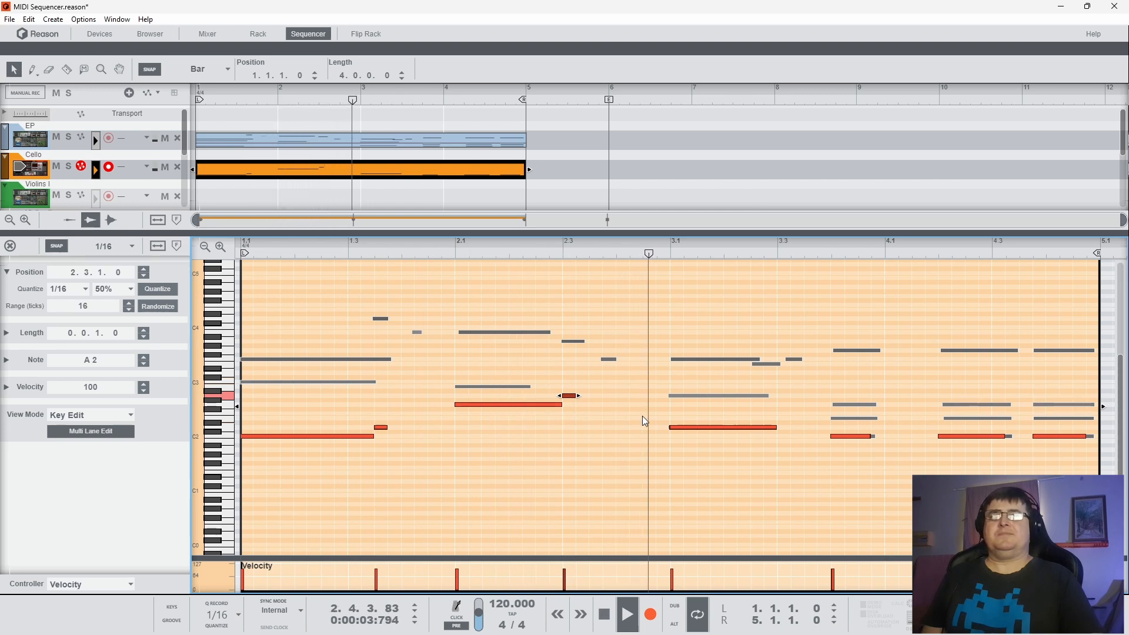
key(space)
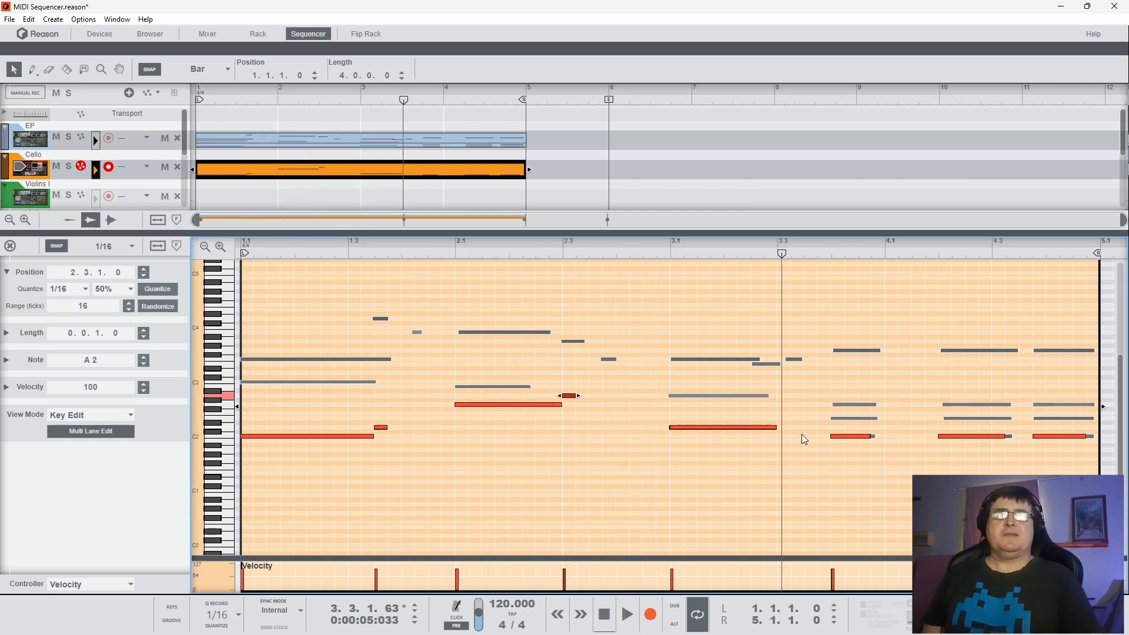
Step: Add a 1/16 F1 note at 3.3.2 in the Cello clip and play the passage
click(798, 467)
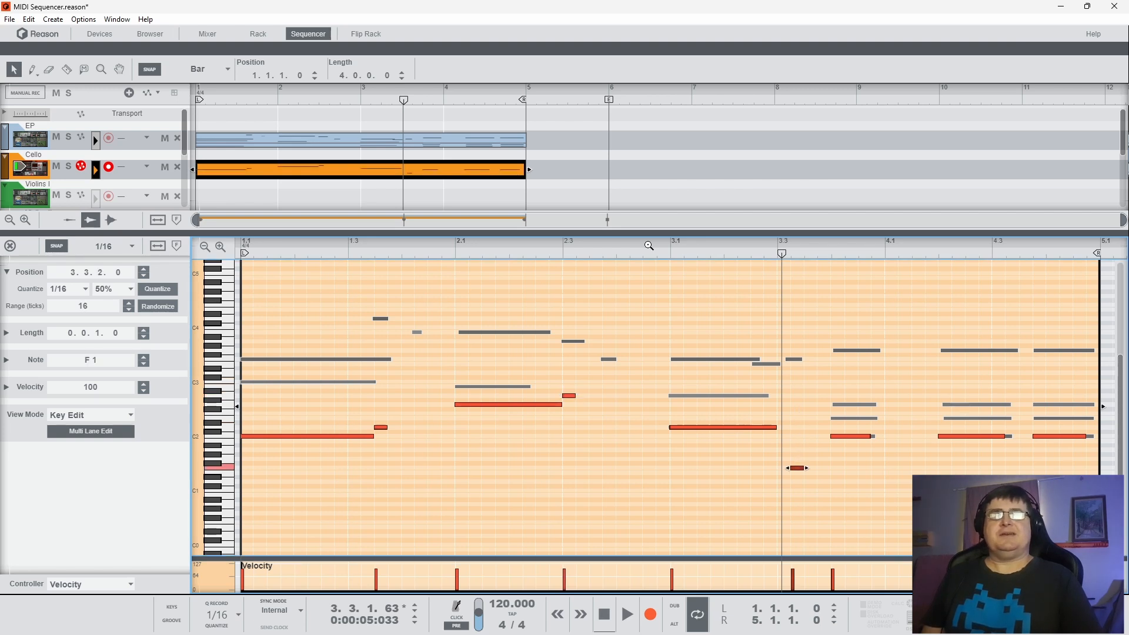
click(648, 255)
key(space)
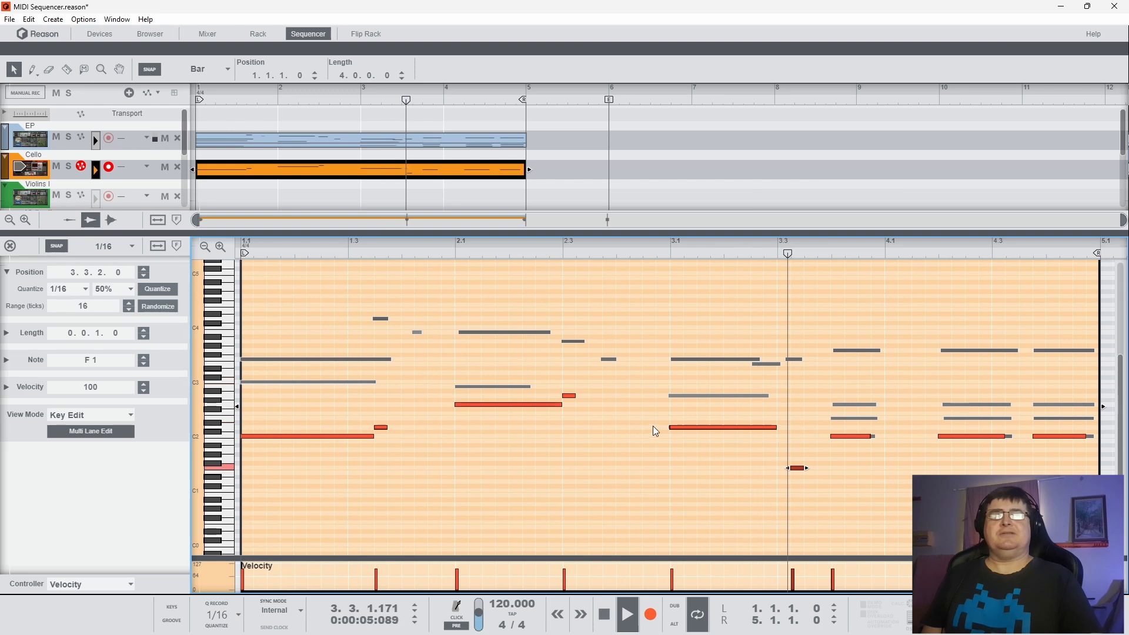
key(space)
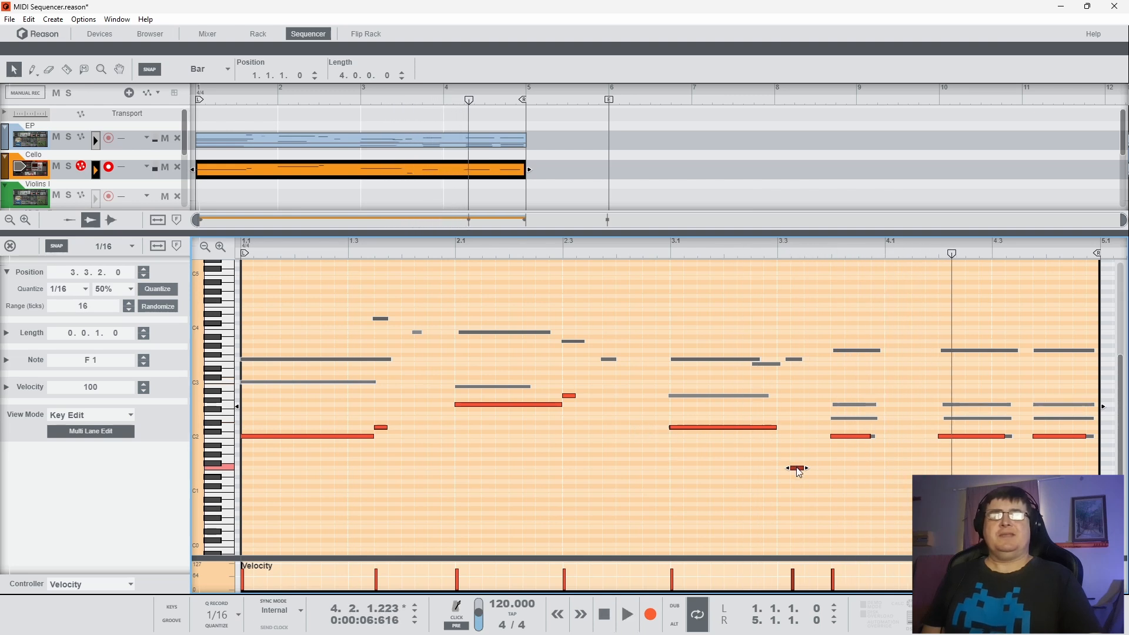
Step: Raise the Cello passing note at 3.3.2 to A1 and play back from bar 3
click(798, 469)
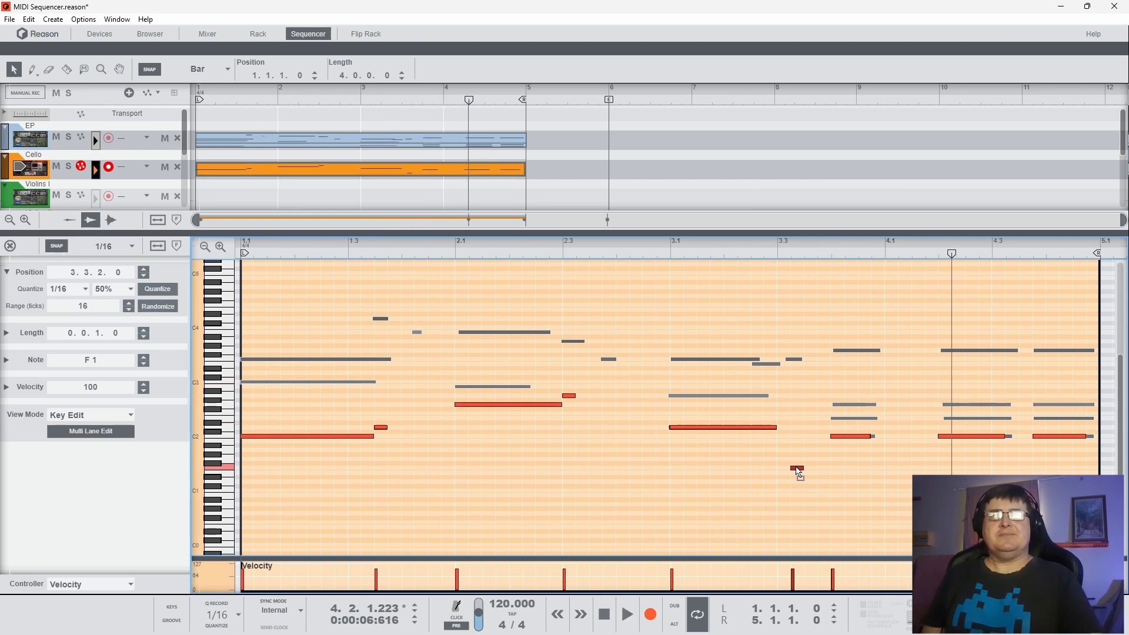
mouse_move(796, 467)
mouse_down()
mouse_move(796, 342)
mouse_move(796, 451)
mouse_up()
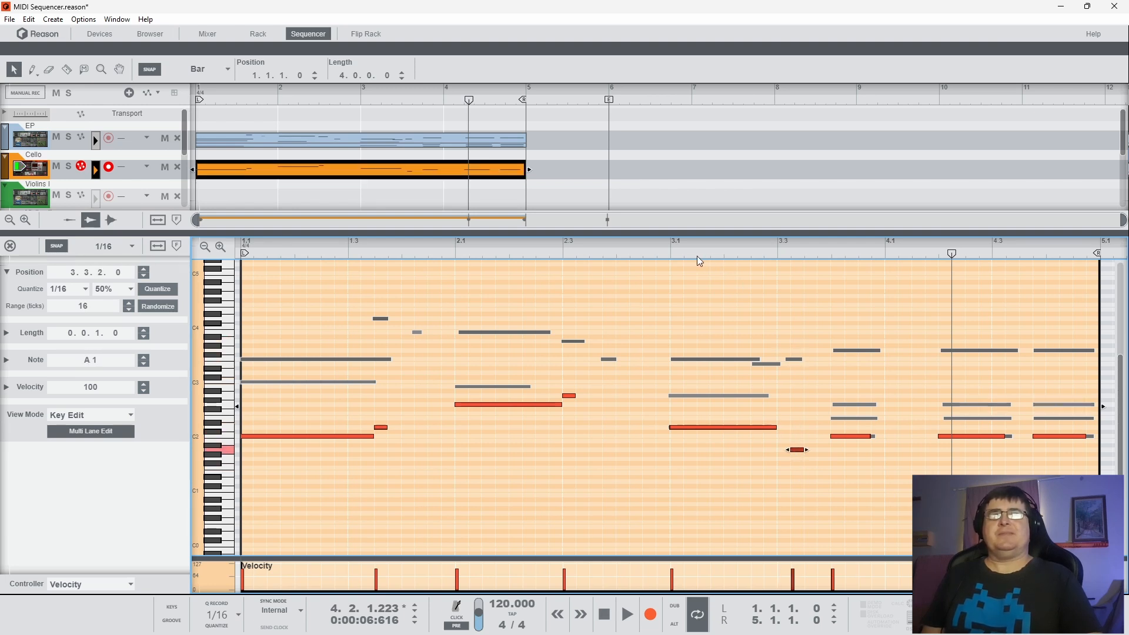
click(668, 252)
key(space)
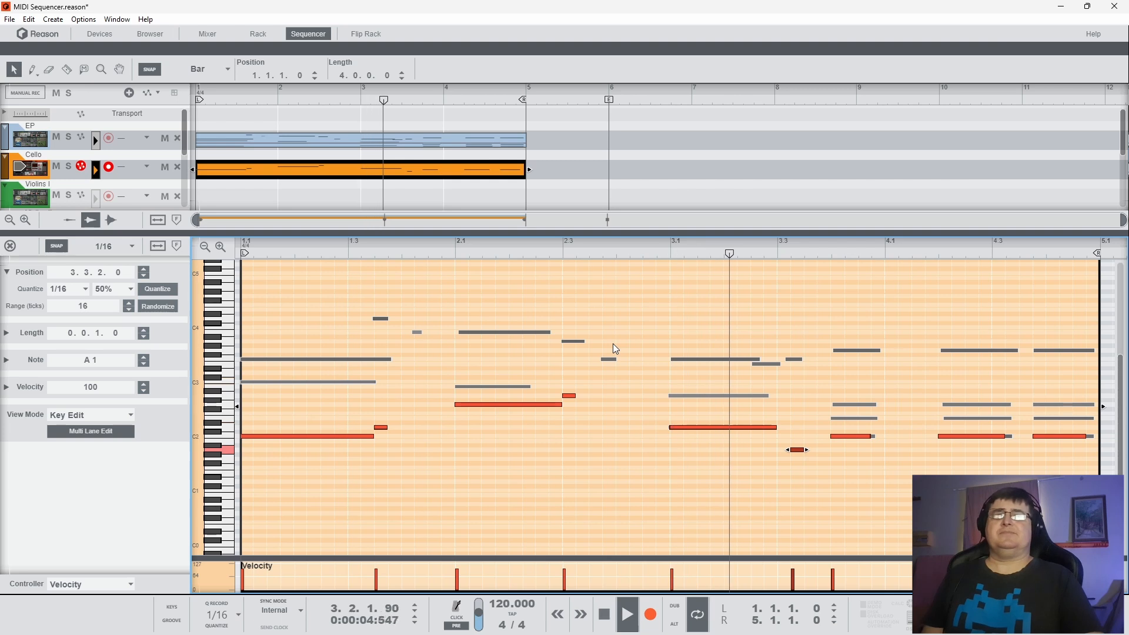
key(space)
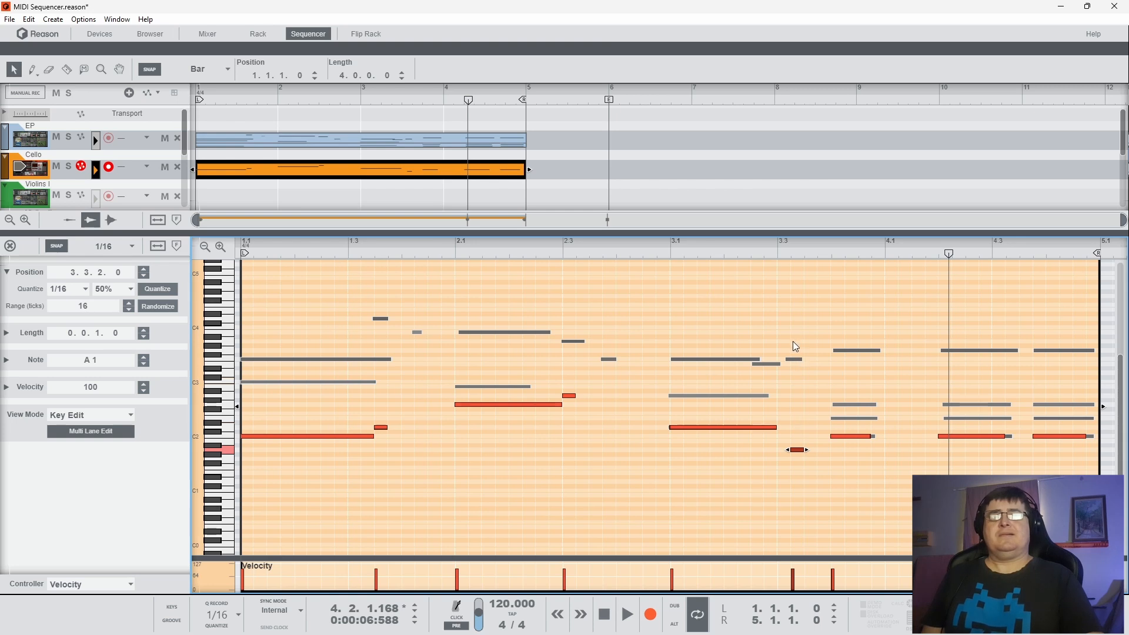
Step: Move the Cello passing note at 3.3.2 to C2 and play back from 2.4.4
drag(797, 450, 800, 439)
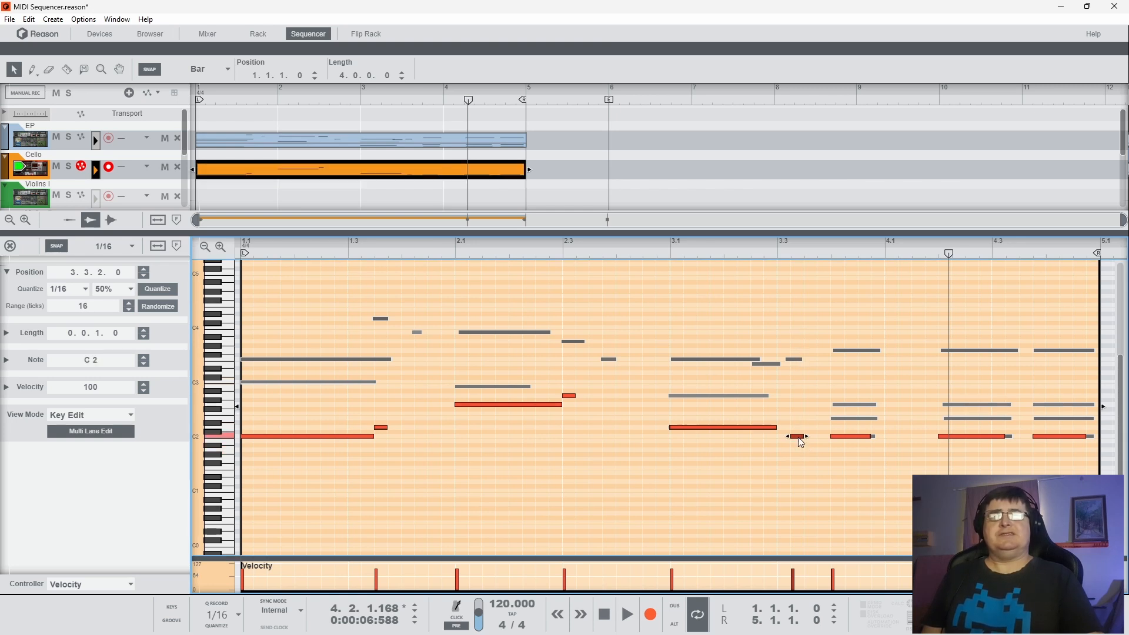
click(664, 257)
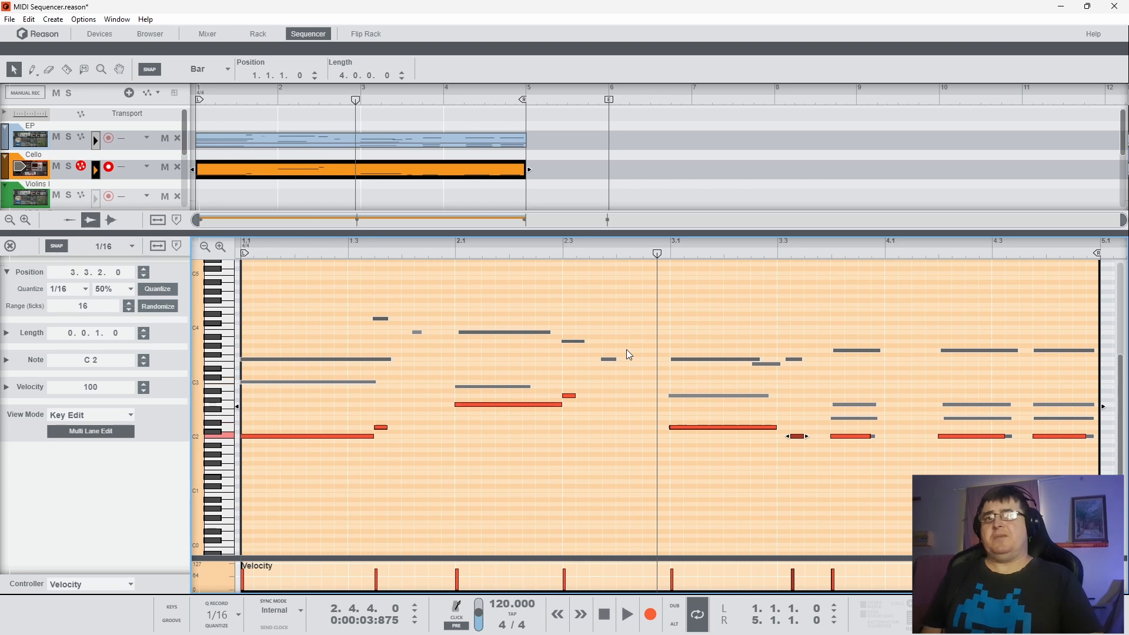
key(space)
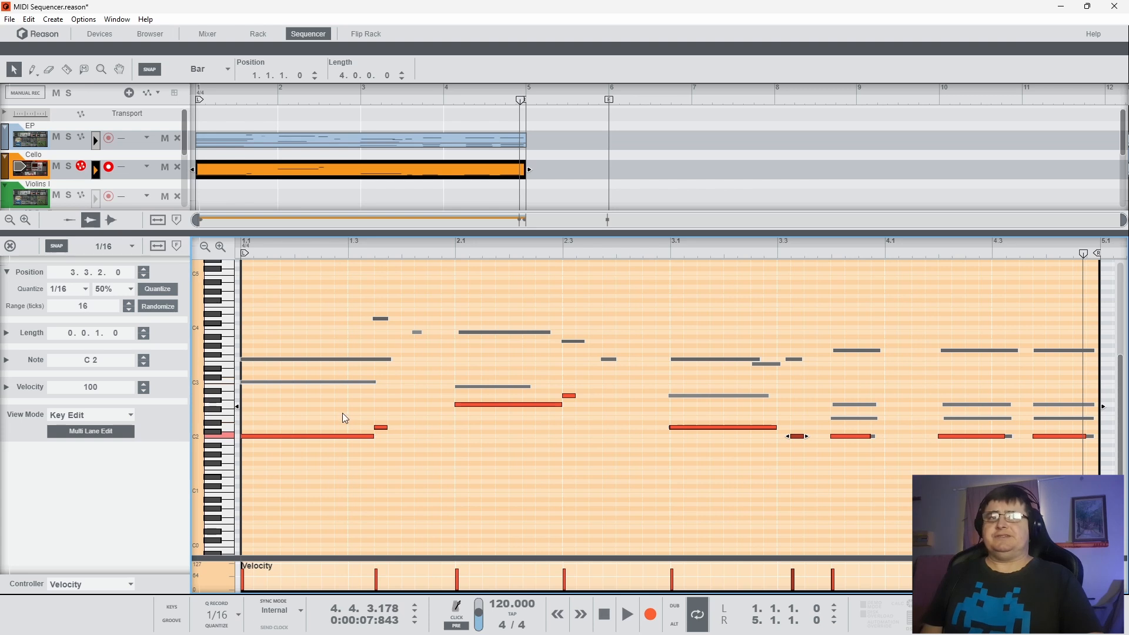
Step: Select all Cello notes, try shifting them down so the first note is G#1, and undo the move
key(ctrl+a)
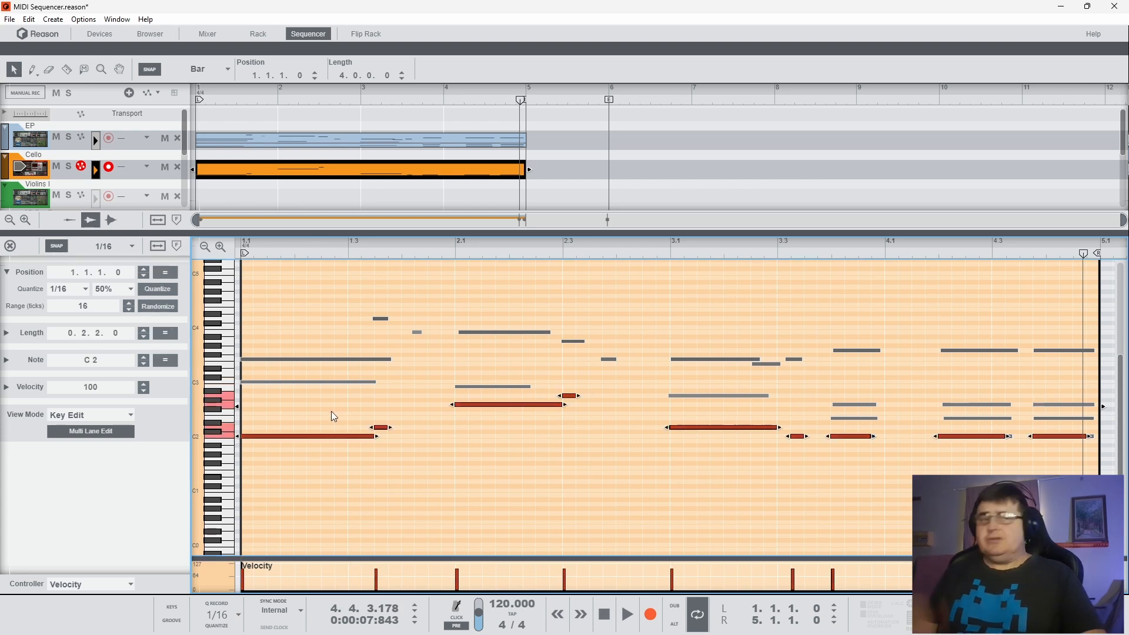
mouse_move(333, 437)
mouse_down()
mouse_move(333, 465)
mouse_move(333, 443)
mouse_move(332, 454)
mouse_up()
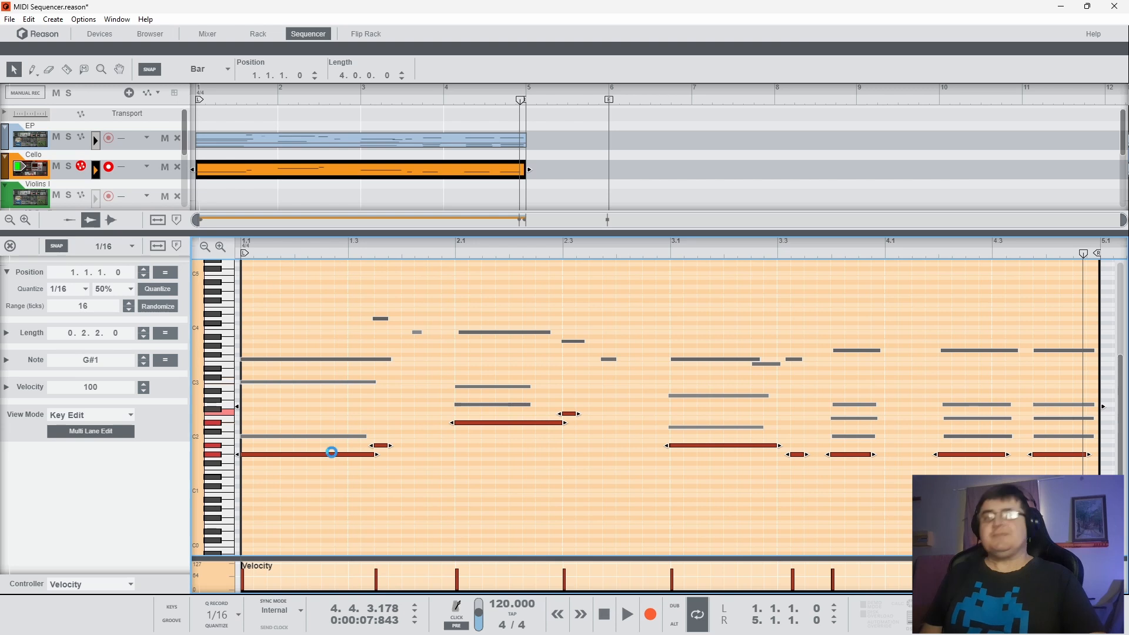
key(ctrl+z)
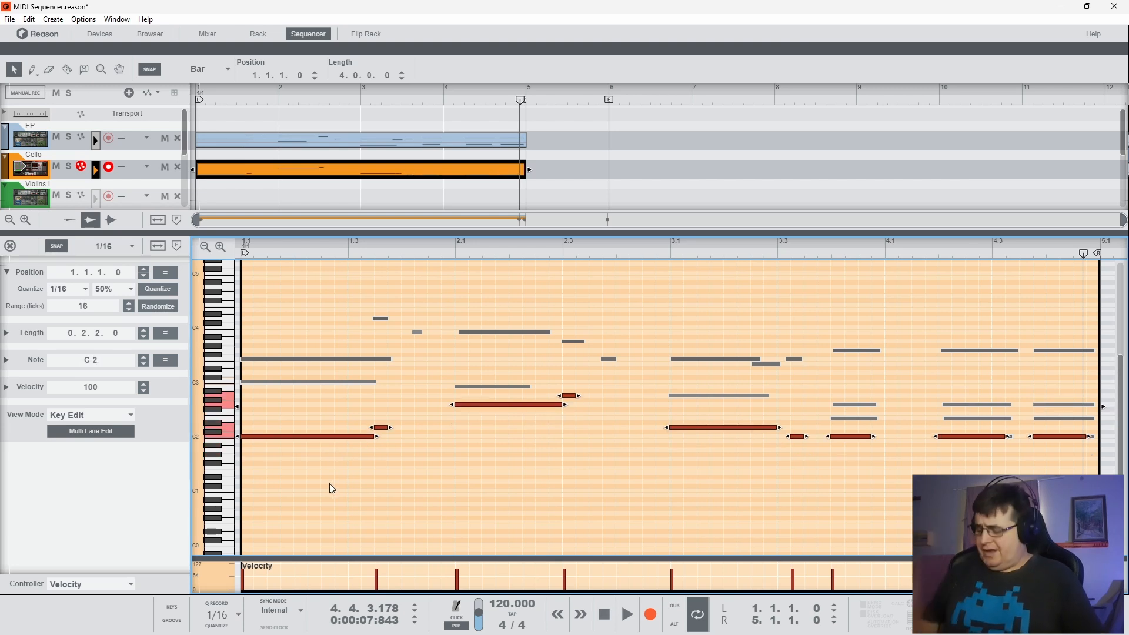
Step: Transpose all selected Cello notes down in semitone steps and back up until the first note is C2
key(ctrl+Down)
key(ctrl+Down)
key(ctrl+Down)
key(ctrl+Down)
key(ctrl+Down)
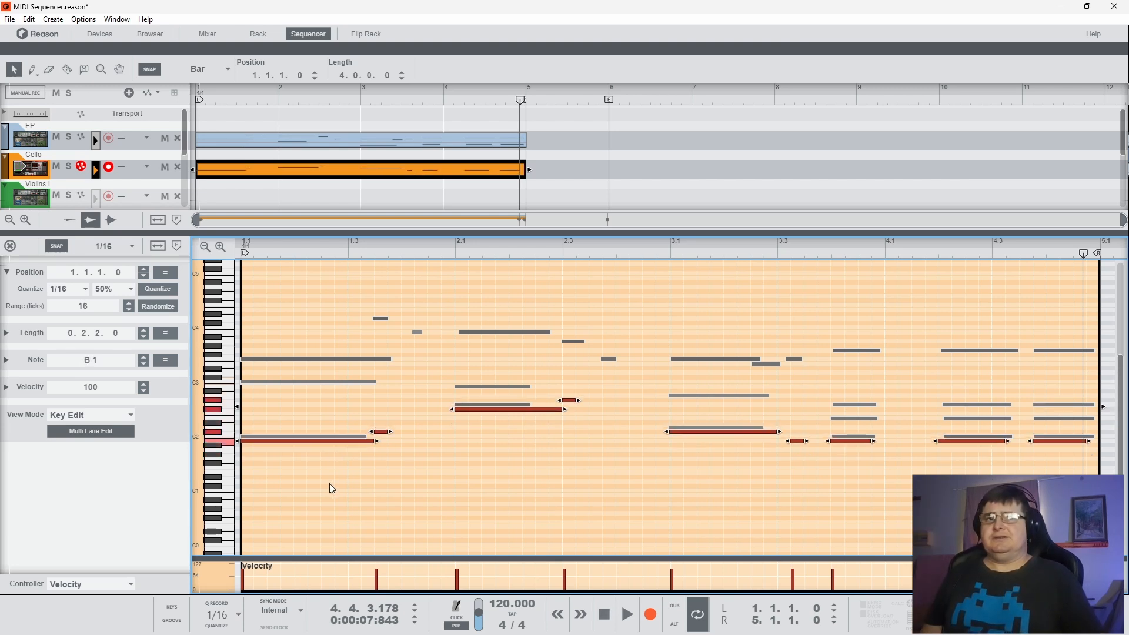
key(ctrl+Up)
key(ctrl+Up)
key(ctrl+Up)
key(ctrl+Up)
key(ctrl+Up)
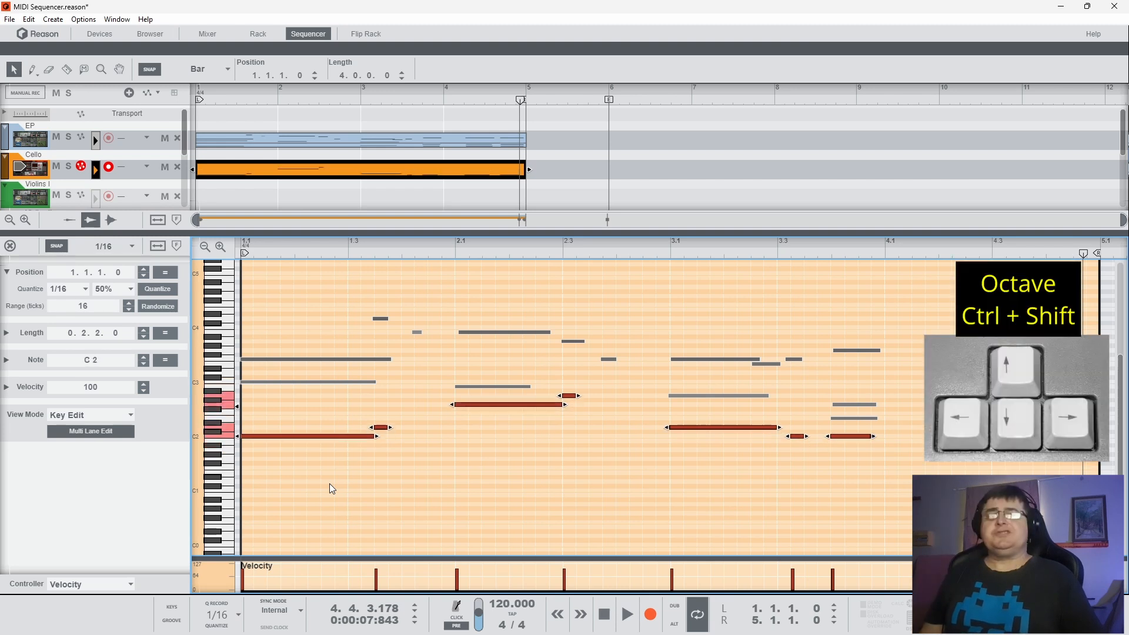
Step: Lower the selected Cello notes one octave, check the Transpose note tool, and bring the first note back up to C2
key(ctrl+shift+Down)
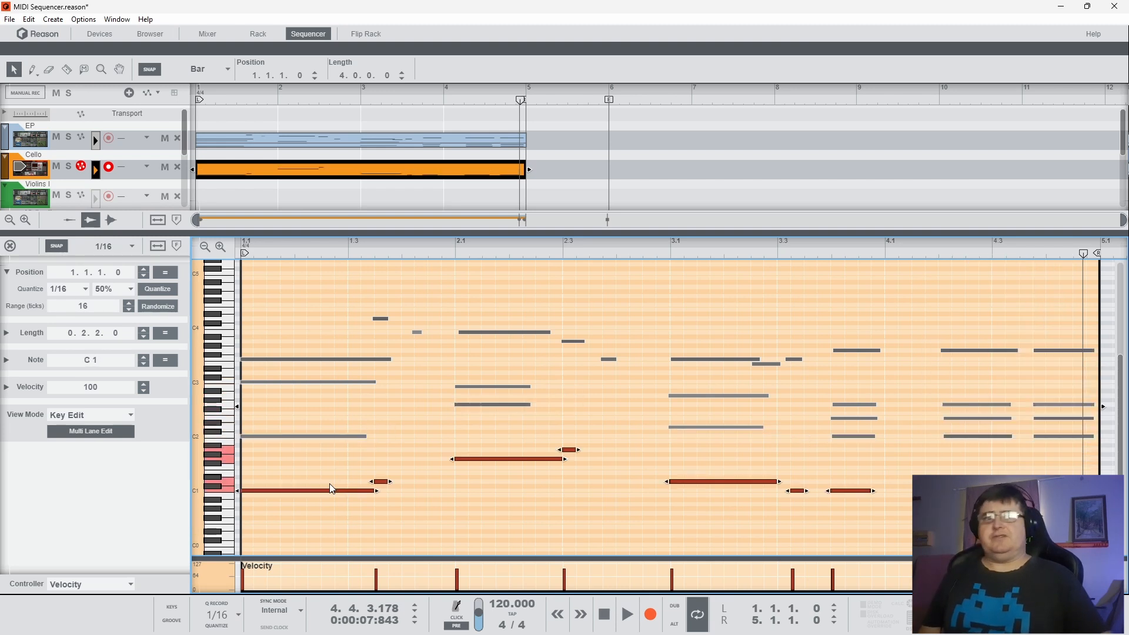
right_click(327, 490)
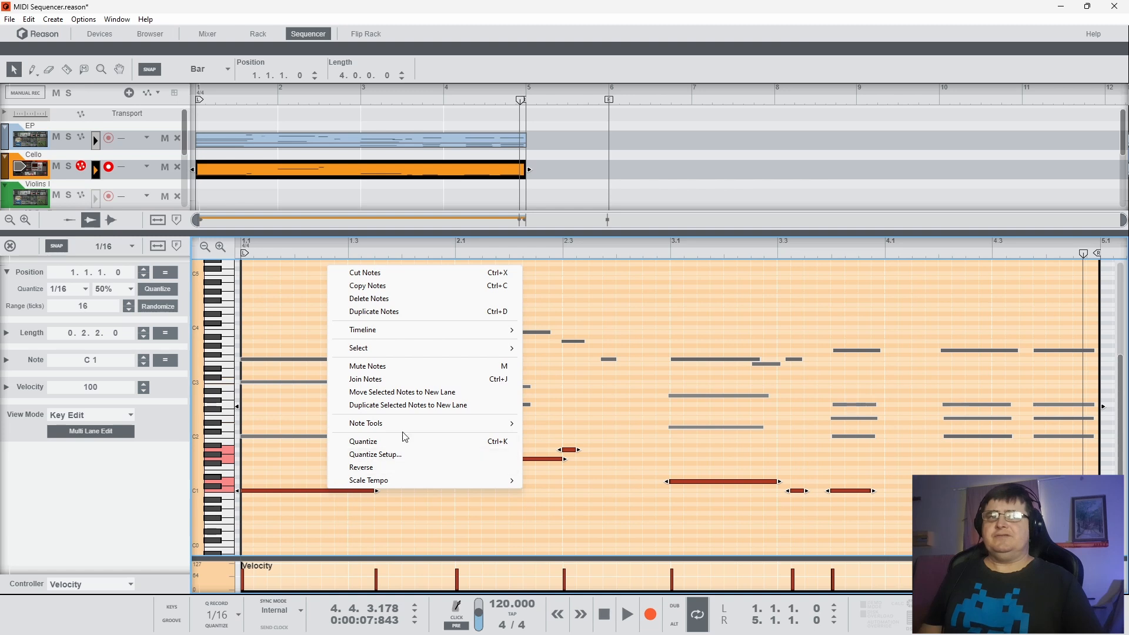
mouse_move(421, 425)
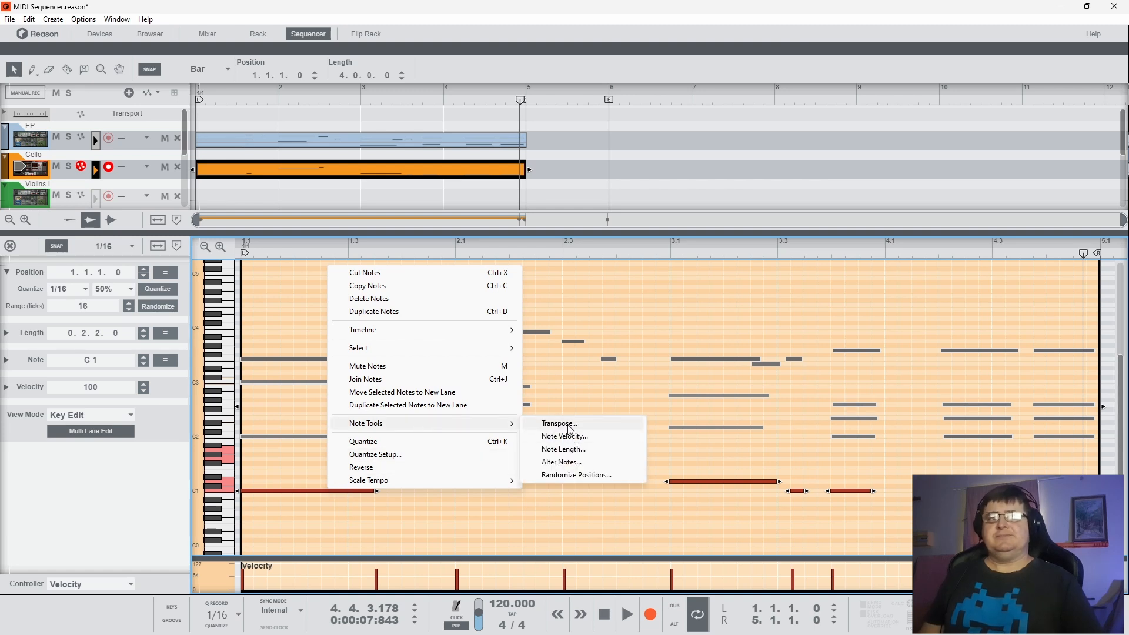
click(570, 426)
drag(437, 499, 765, 272)
click(665, 272)
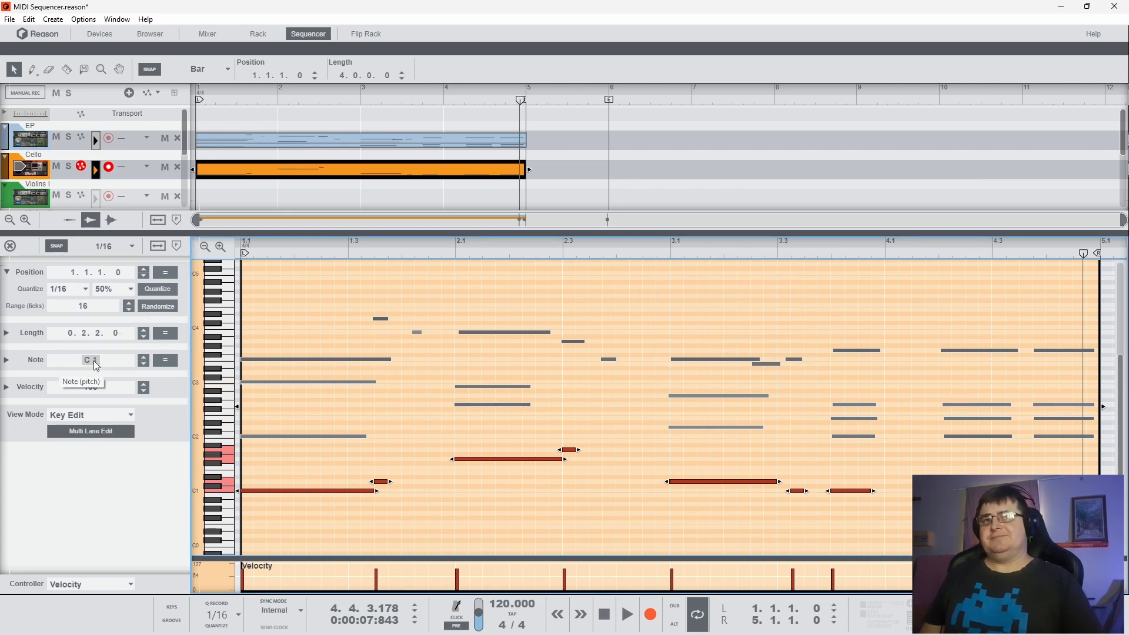
drag(94, 362, 105, 323)
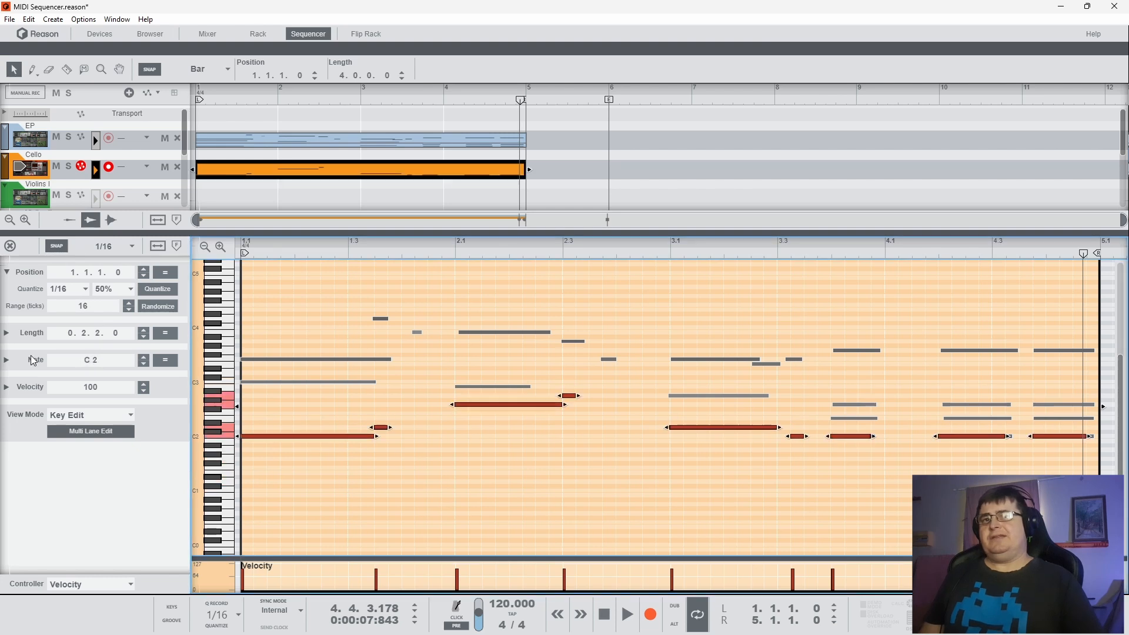
Step: Transpose the selected Cello notes down one octave using the note settings and collapse the expanded note and position settings
click(9, 359)
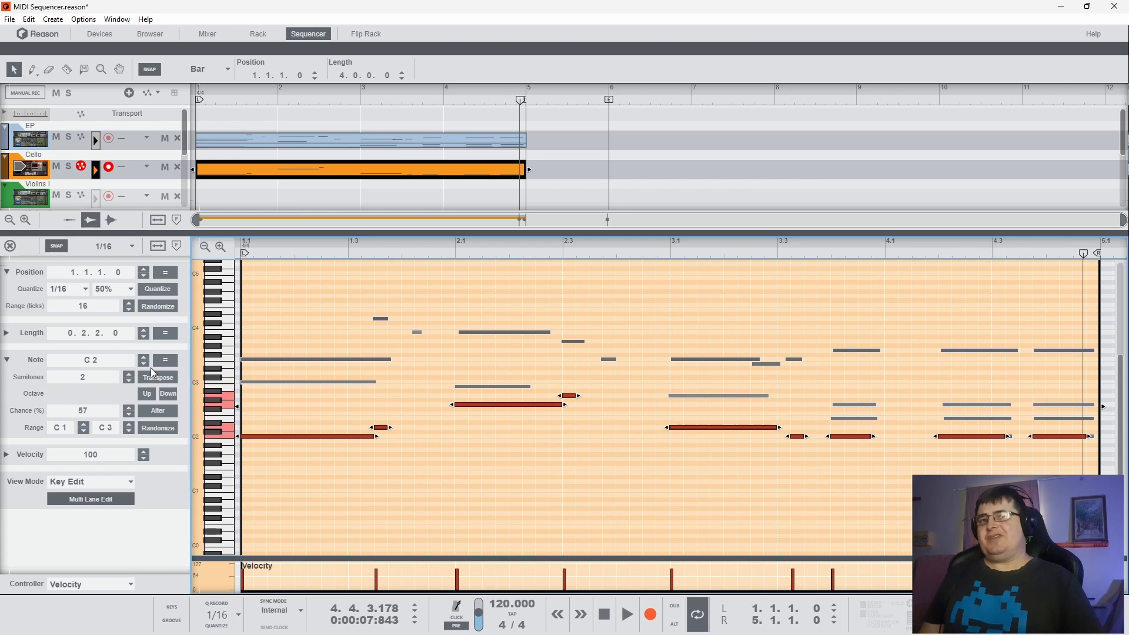
click(168, 394)
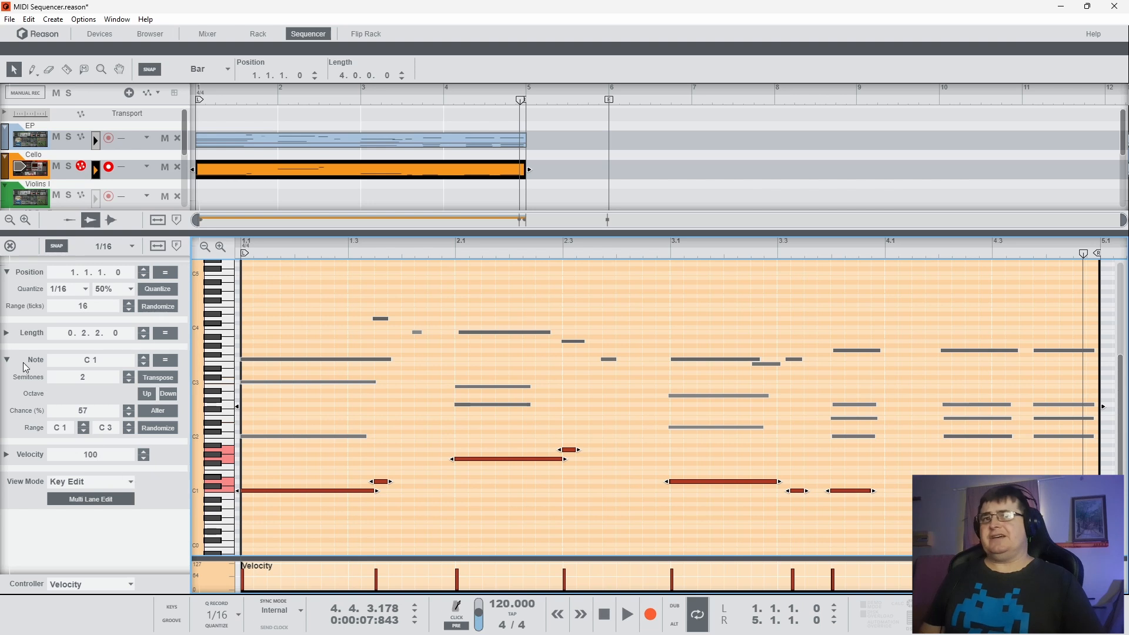
click(7, 360)
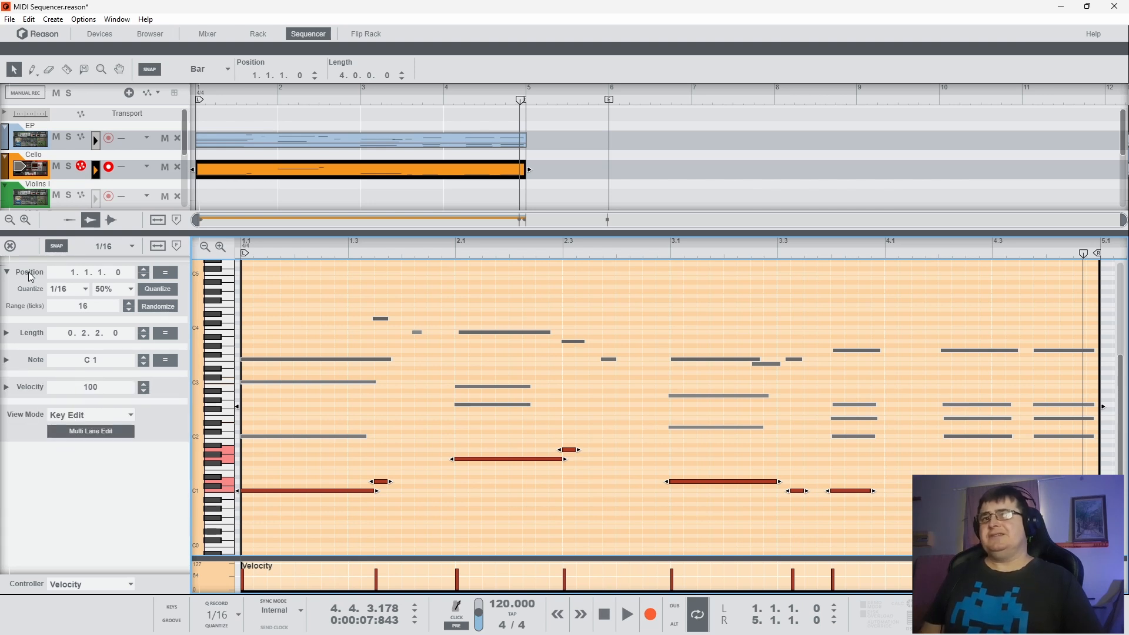
click(7, 273)
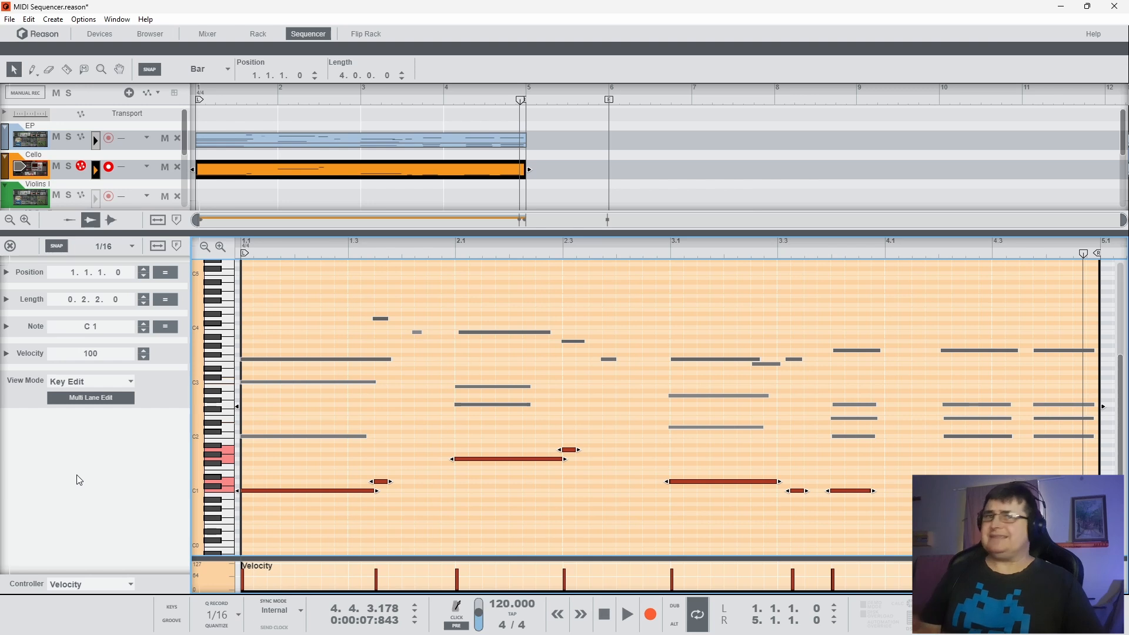
Step: Play back the EP and lowered Cello clips from 1.2.1 into bar 4
click(295, 254)
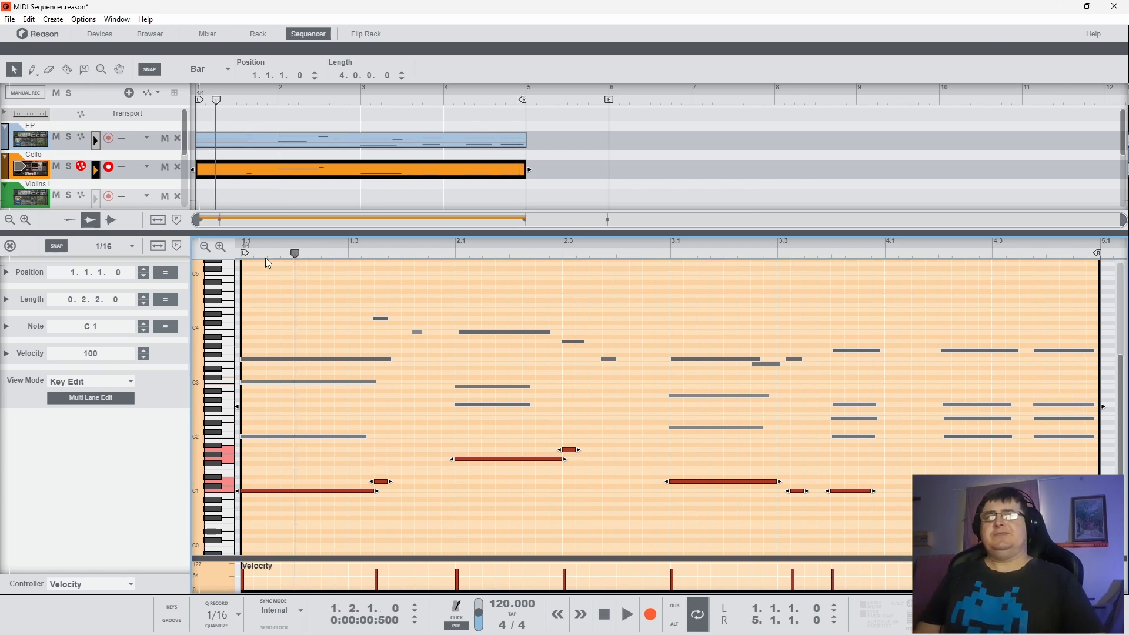
key(space)
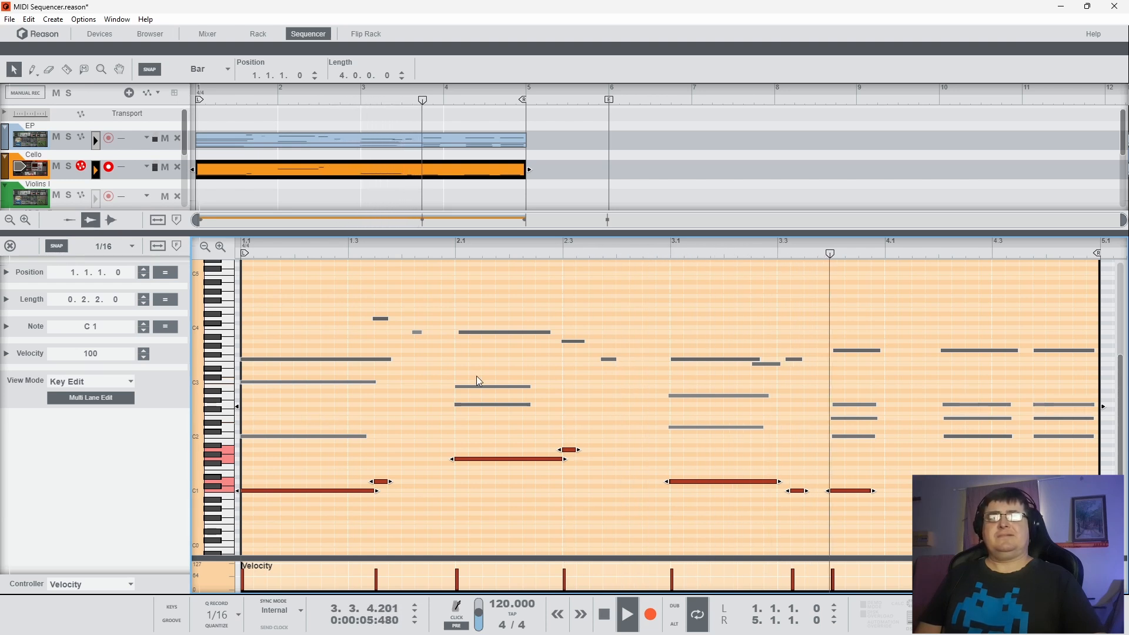
key(space)
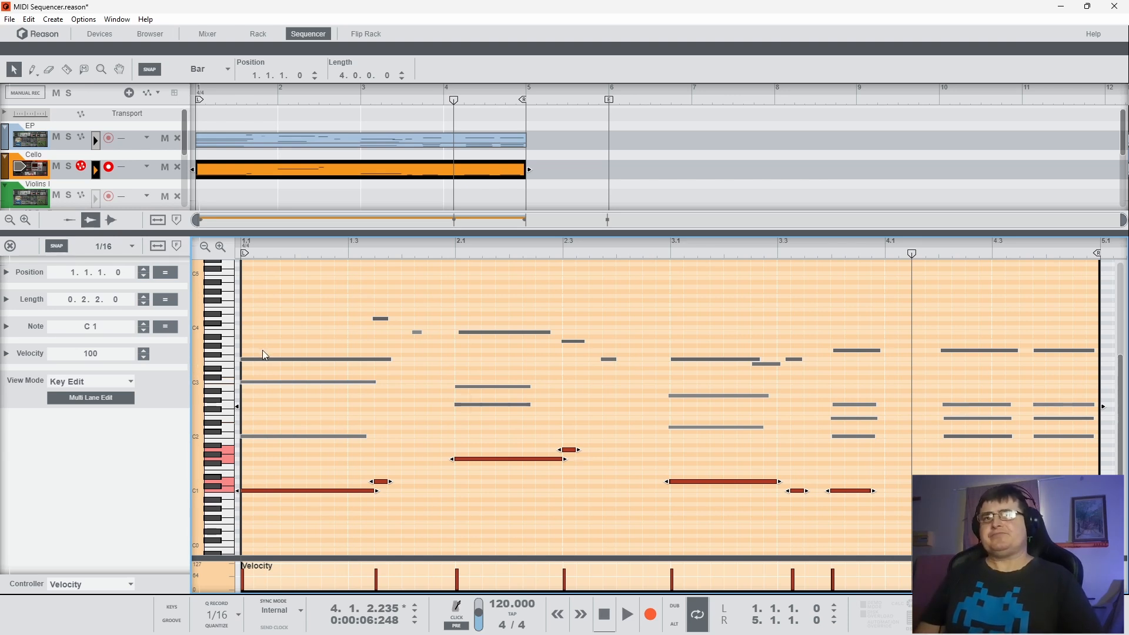
Step: Draw a four-bar Violins I clip from bar 1 and open it with the EP and Cello notes as reference
click(206, 198)
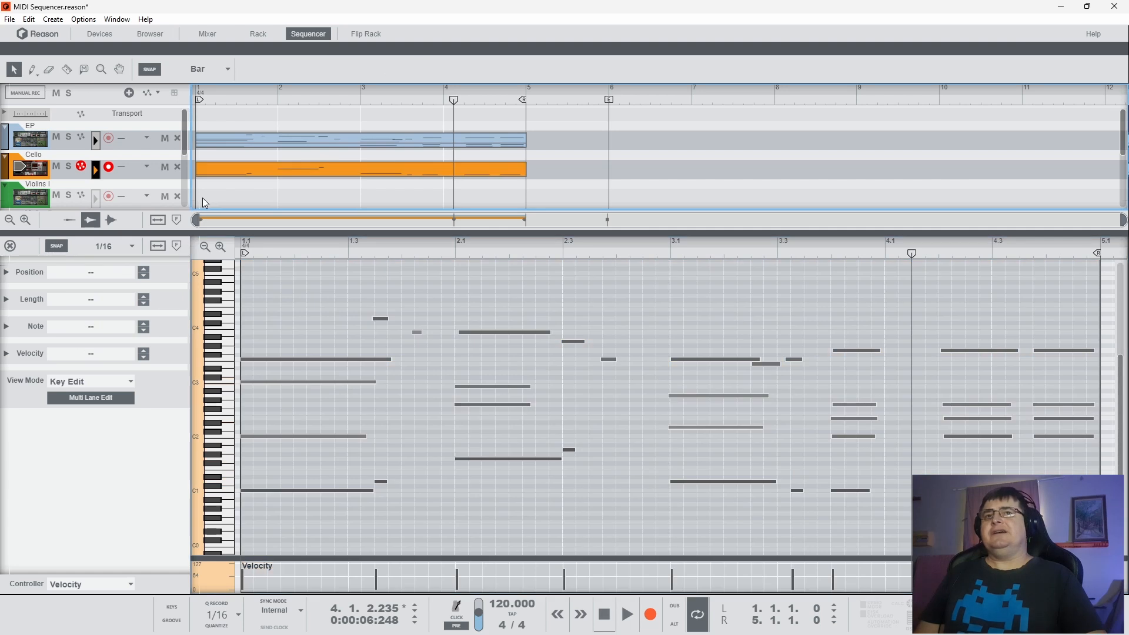
scroll(202, 199, down, 2)
drag(206, 170, 487, 162)
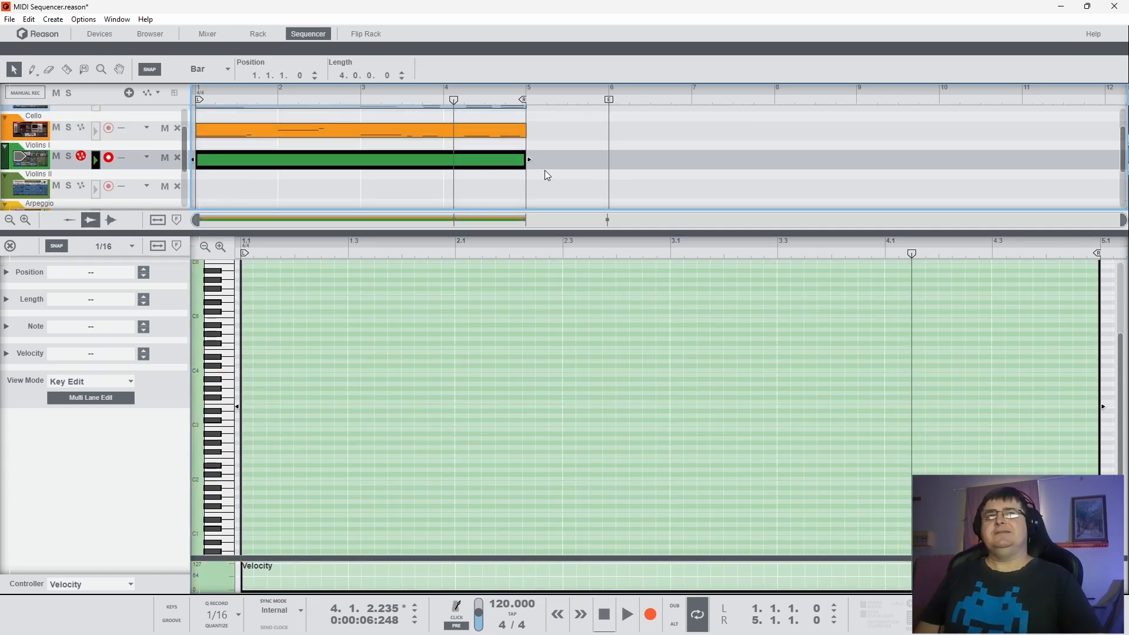
scroll(545, 174, up, 2)
drag(542, 134, 517, 198)
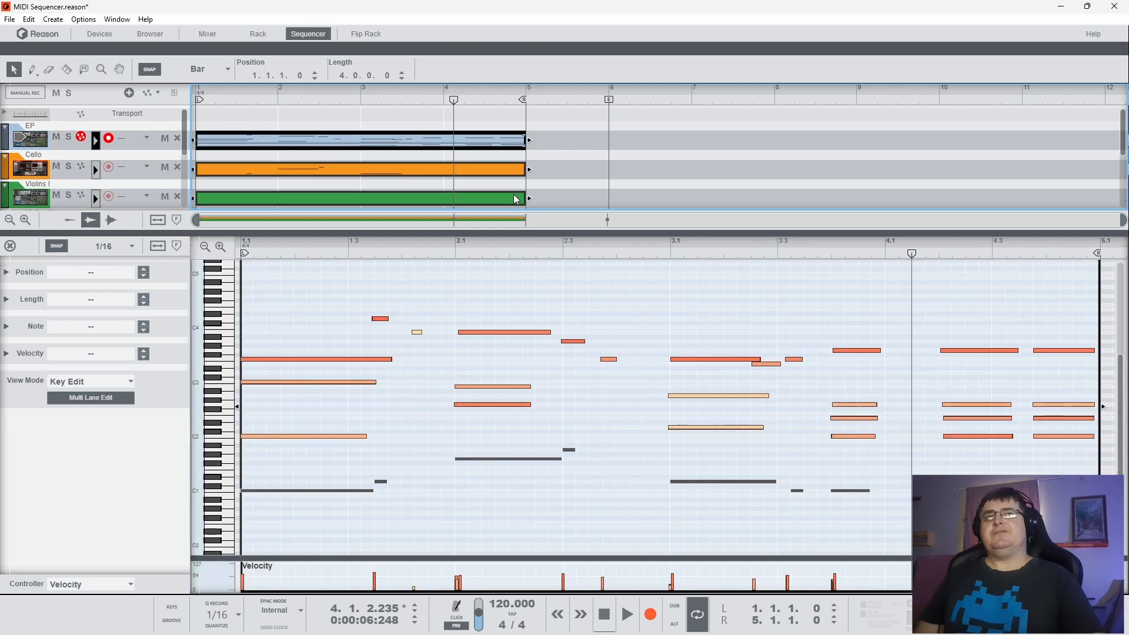
click(456, 196)
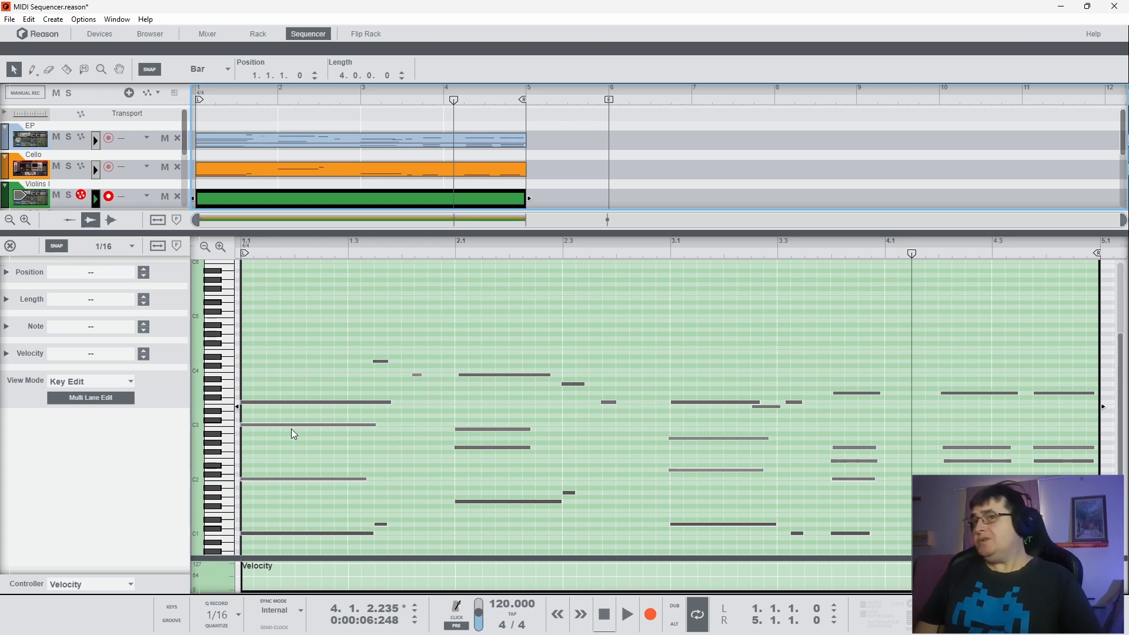
Step: Write Violins I notes F3 at 1.1.1, B3 at 2.1.1, A3 at 2.3.1, F3 at 2.4.3 and 3.1.1, and G3 at 4.2.1
click(228, 398)
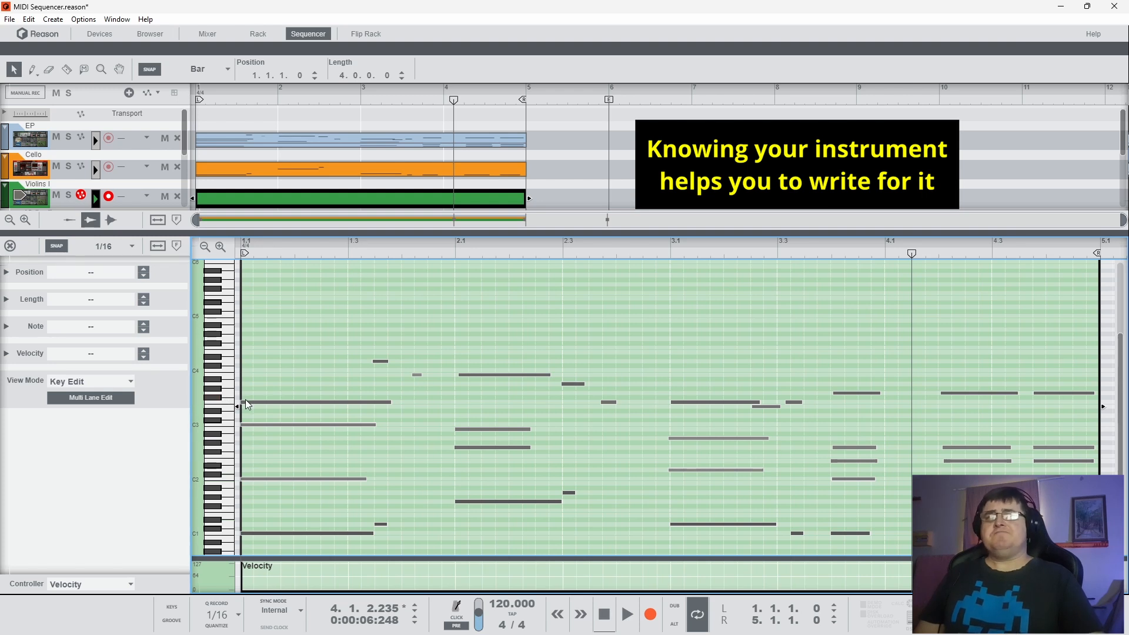
mouse_move(244, 397)
mouse_down()
mouse_move(441, 388)
mouse_move(463, 374)
mouse_move(643, 383)
mouse_move(665, 398)
mouse_move(1092, 381)
mouse_up()
click(647, 402)
Step: Play back the new Violins I line with the EP and Cello from the beginning
drag(391, 254, 235, 262)
key(space)
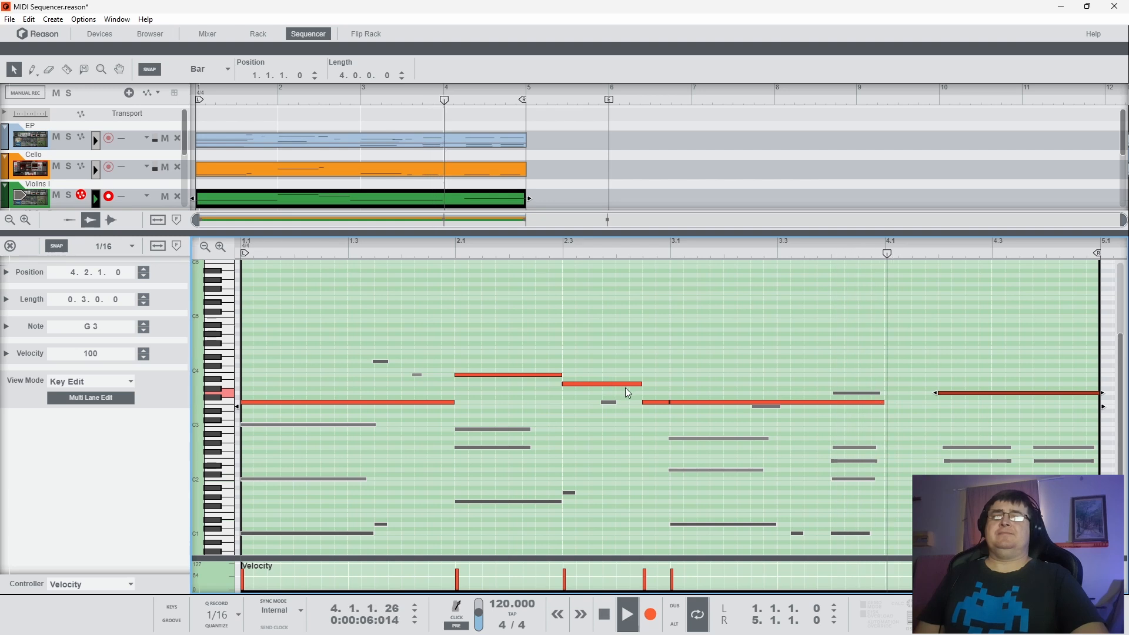
key(space)
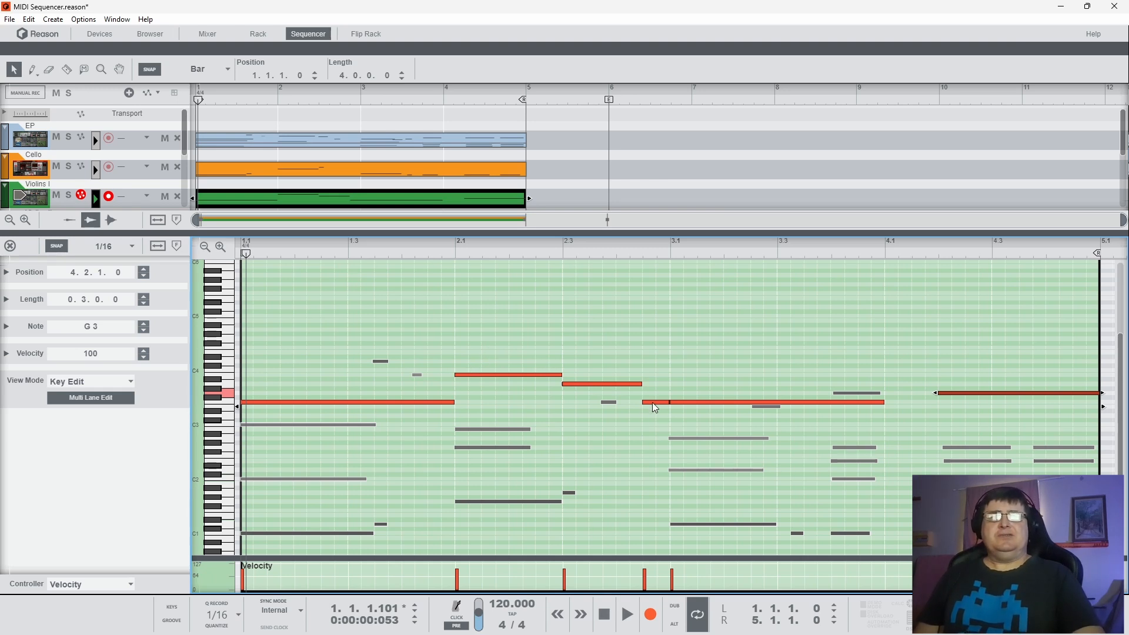
Step: Extend the starts of the Violins I B3, A3, short F3 and G3 notes one sixteenth earlier and play back
drag(521, 346, 945, 411)
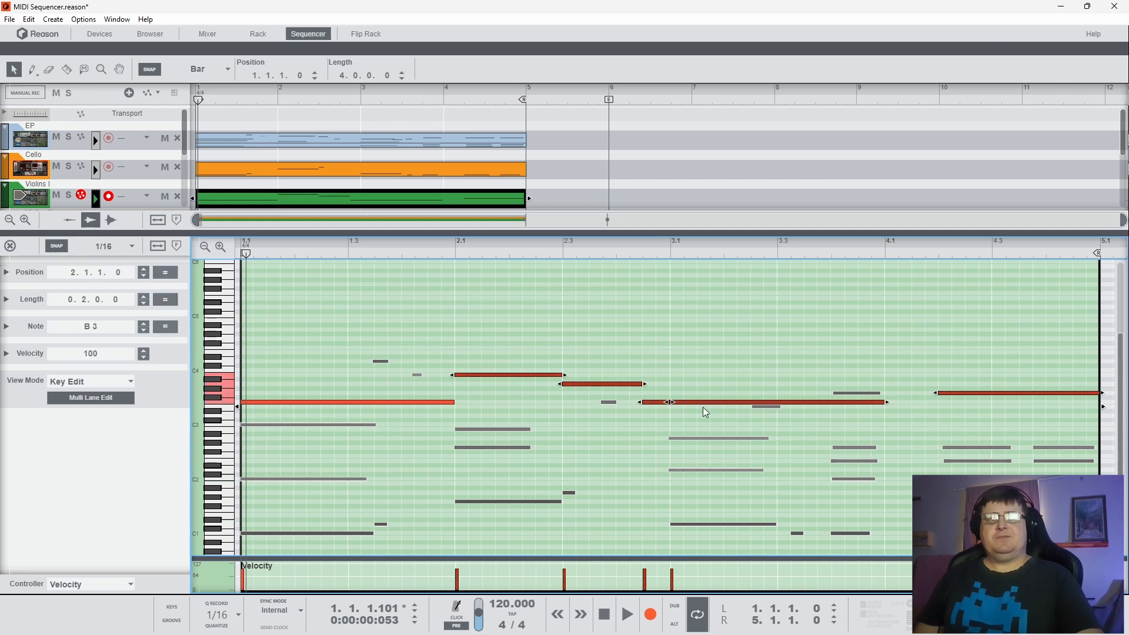
shift+click(685, 401)
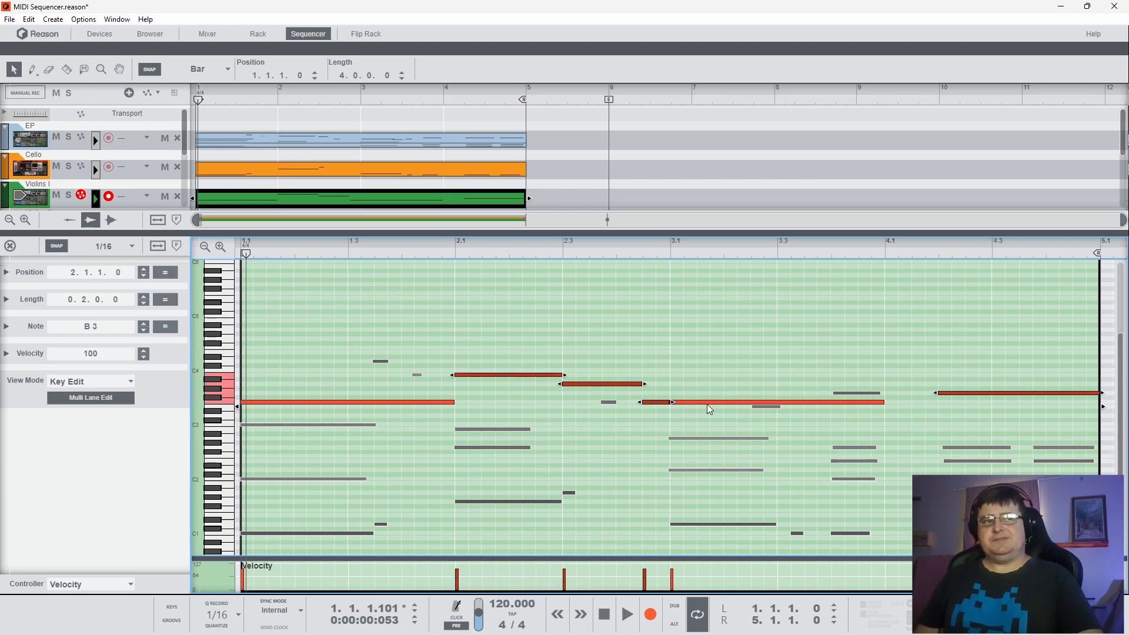
drag(638, 401, 634, 416)
key(space)
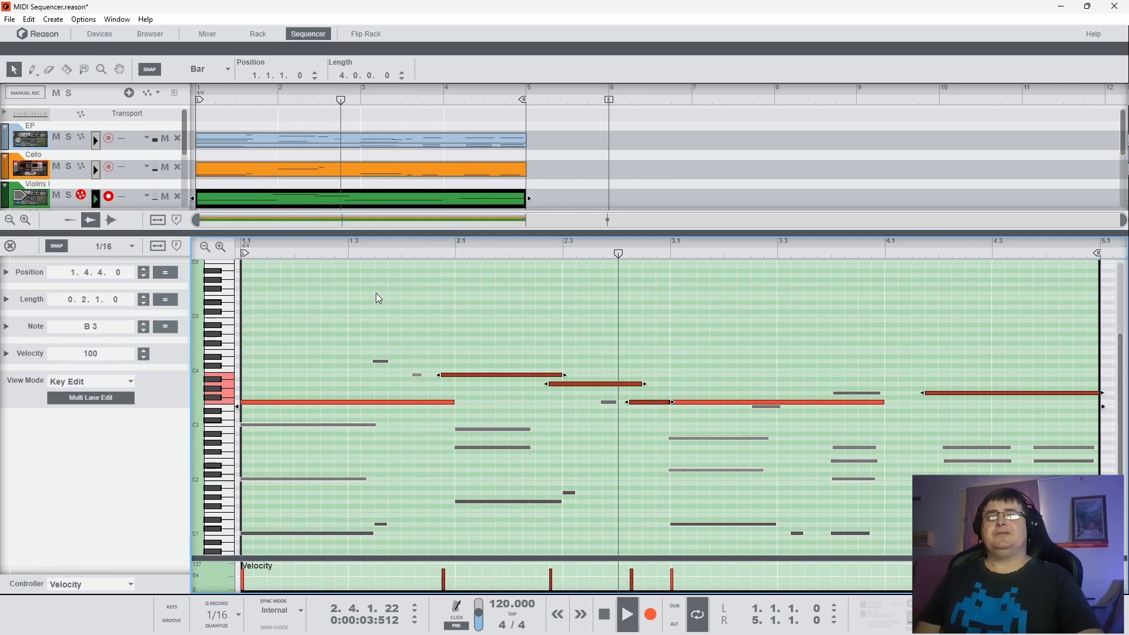
key(space)
Step: Shorten the Violins I F3 note at 2.4.2 to 0.0.2.0 and extend the long F3 note's start back to 2.4.4
click(672, 397)
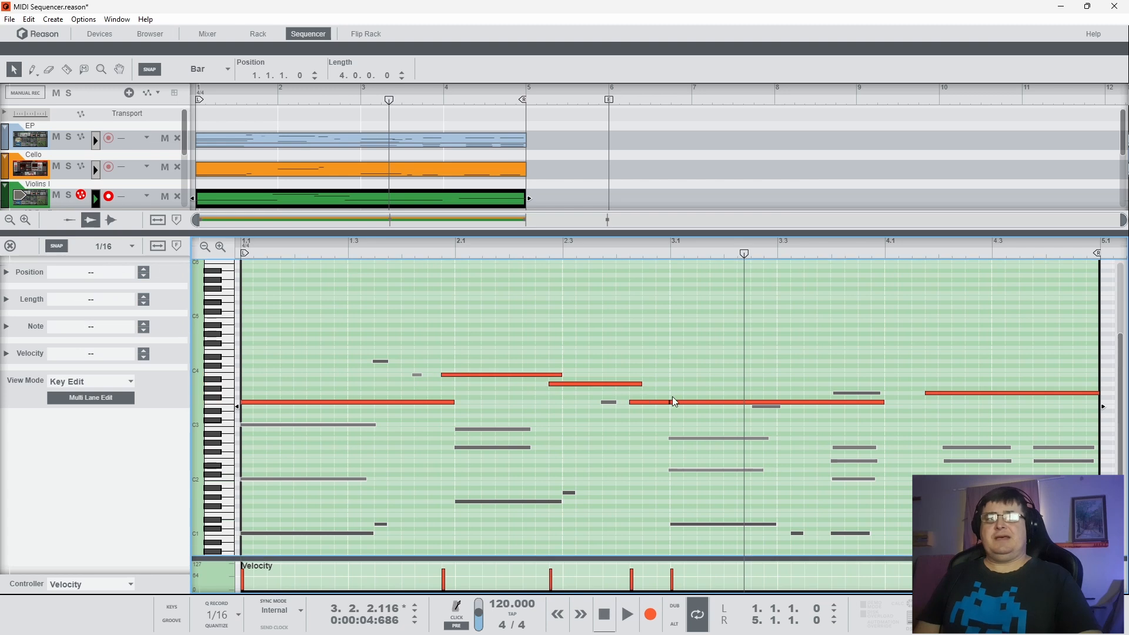
click(664, 403)
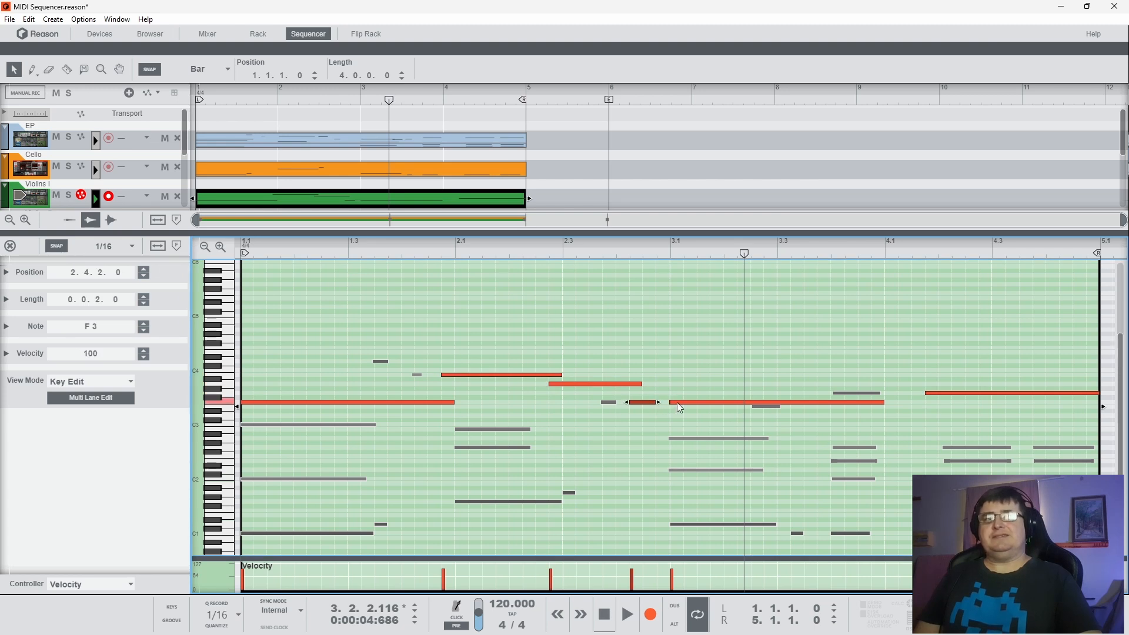
click(676, 402)
drag(672, 402, 654, 402)
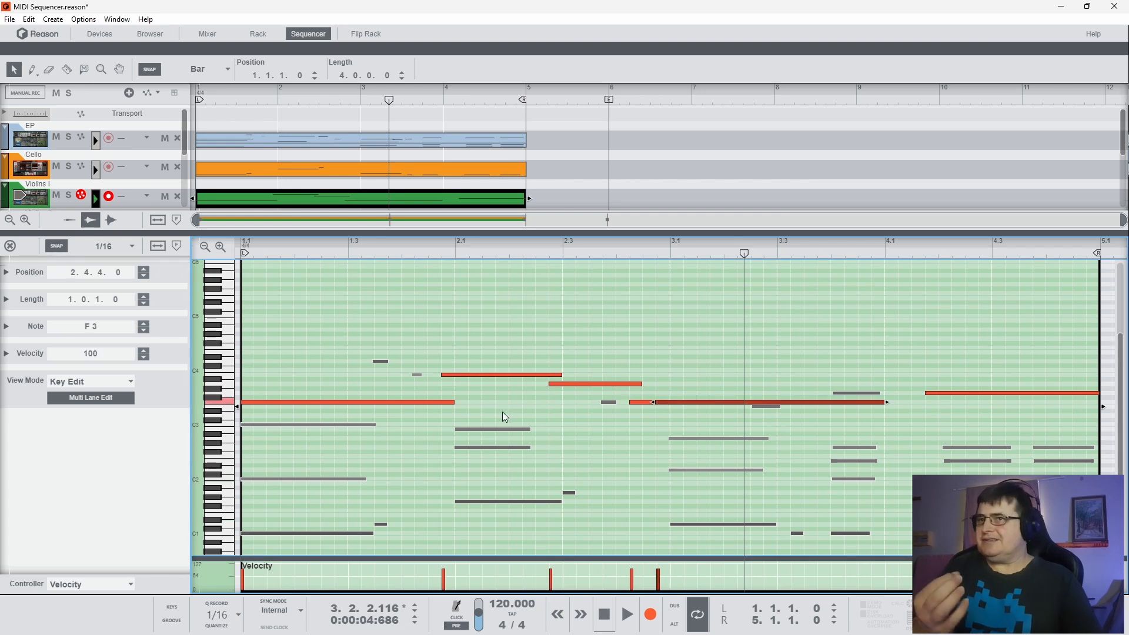
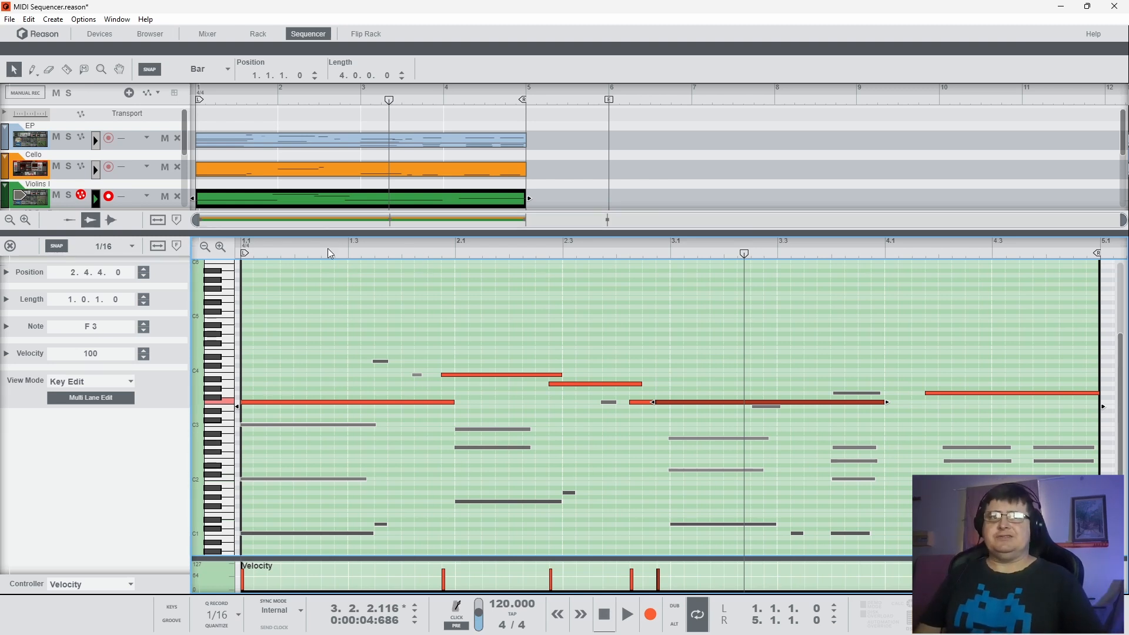
Step: Play back the adjusted Violins I line from the start through bar 4
drag(328, 250, 118, 275)
key(space)
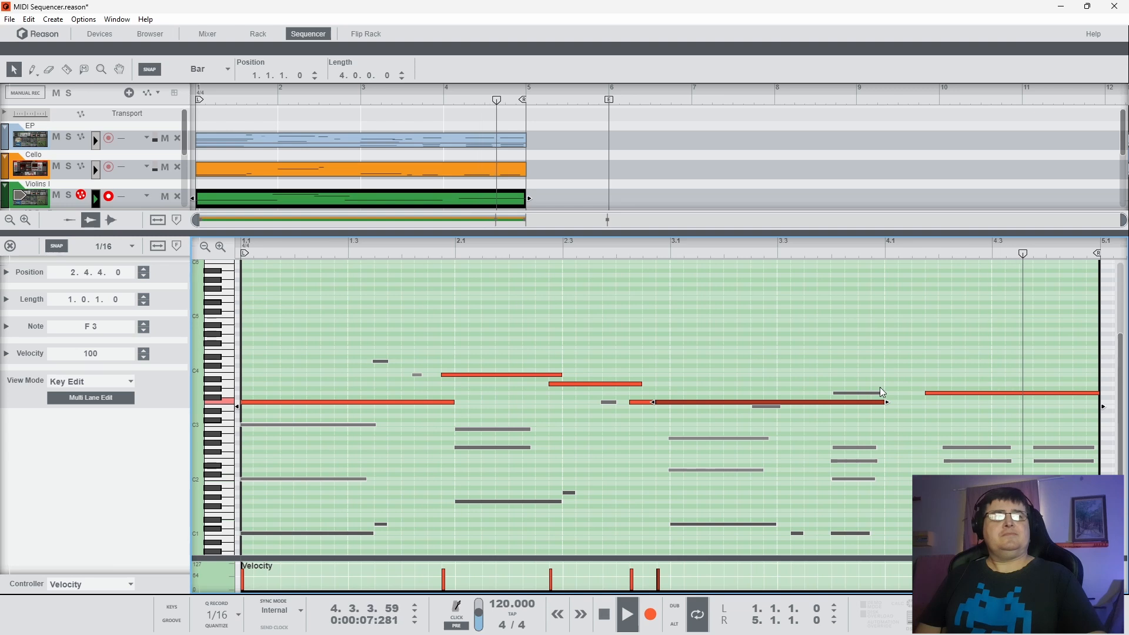
key(space)
Step: Shorten the long Violins I F3 note to 0.3.1.0, extend the G3 note's start back to 3.4.1, and play back from late in bar 2
drag(890, 403, 831, 408)
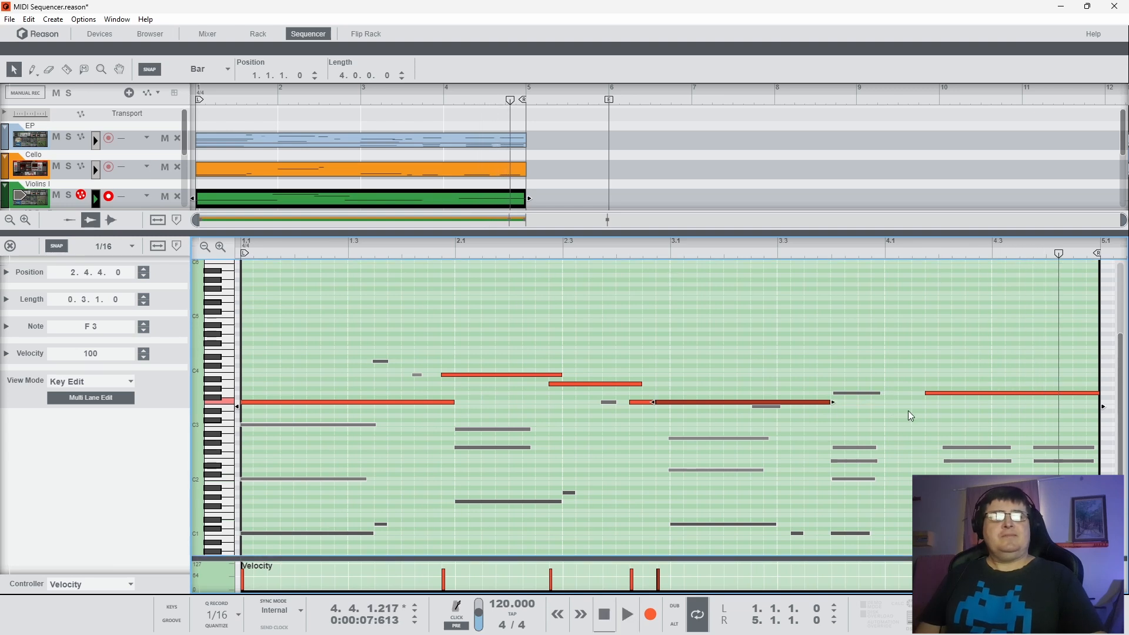
drag(927, 393, 840, 398)
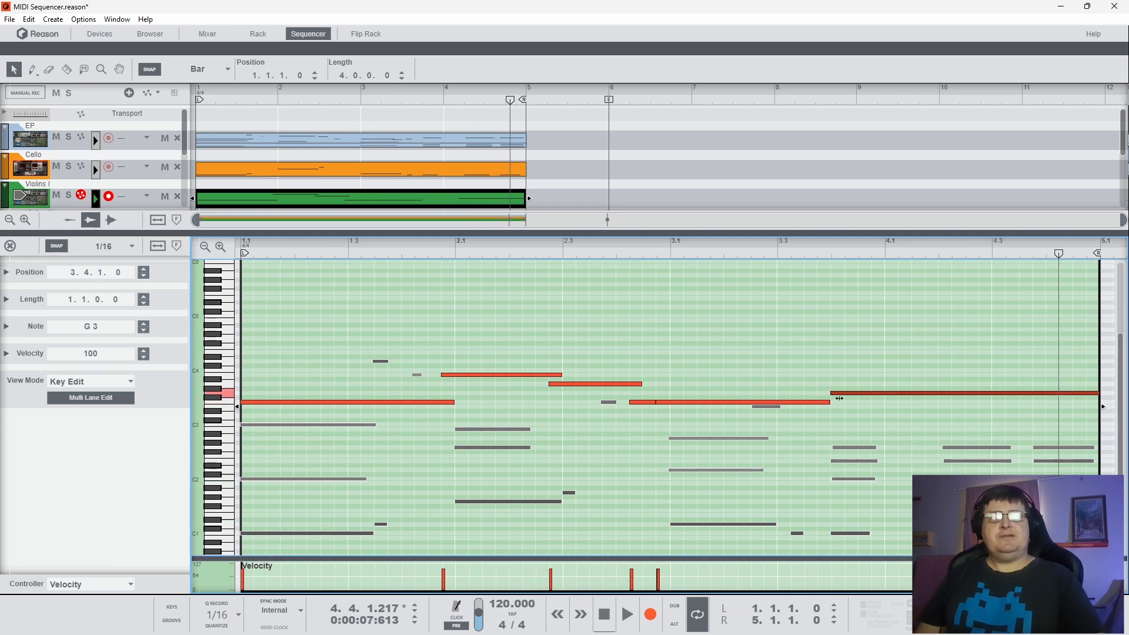
click(614, 254)
key(space)
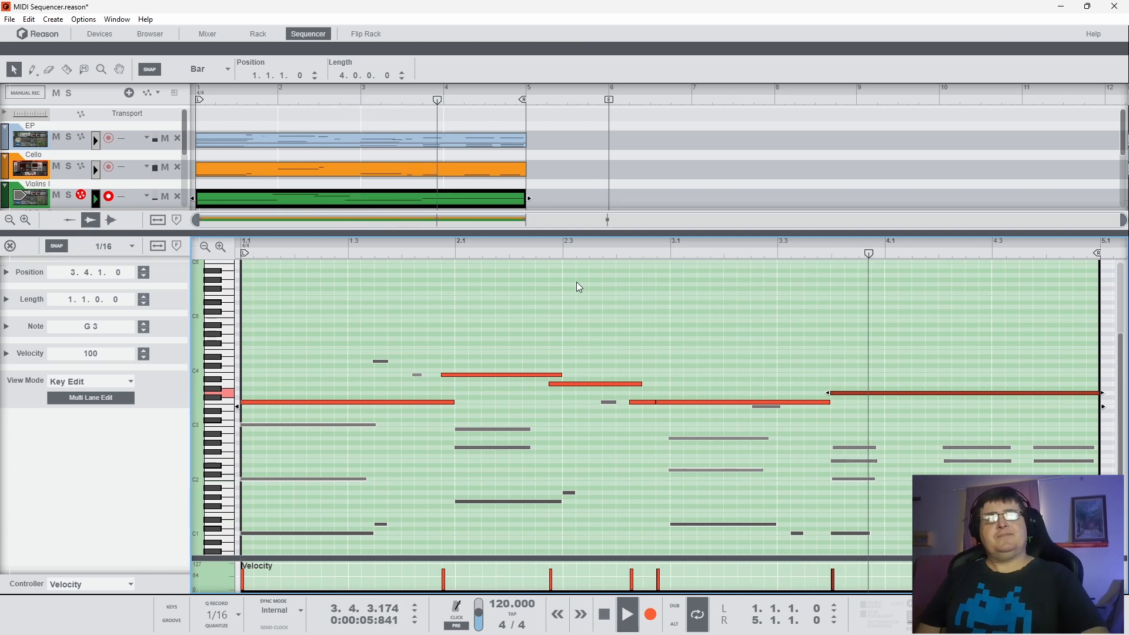
key(space)
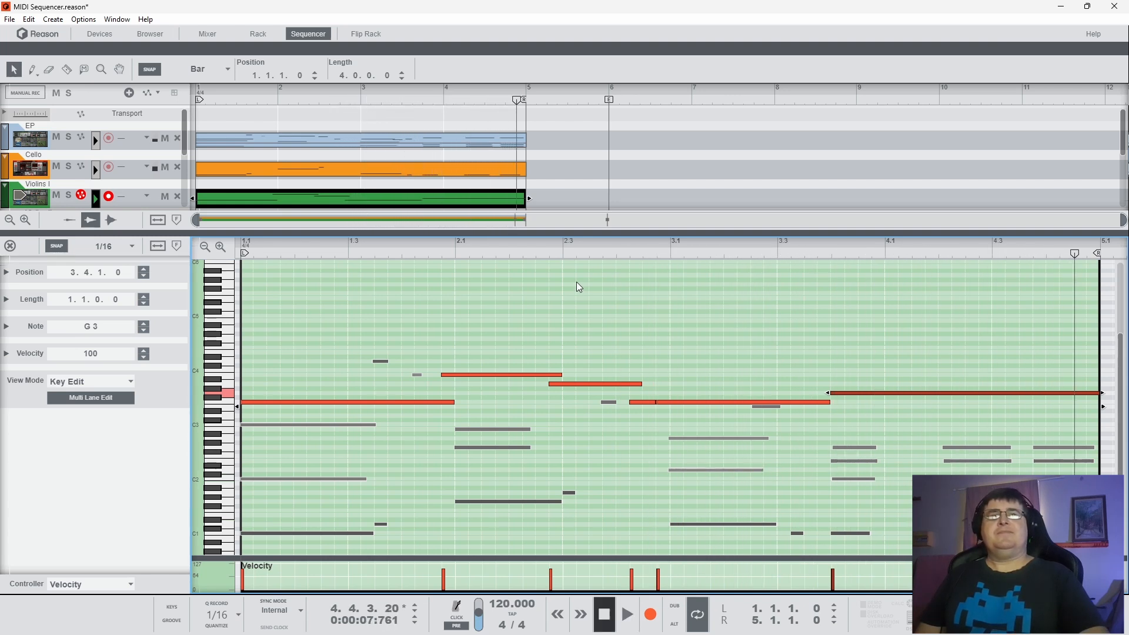
Step: Draw a four-bar Violins II clip from bar 1 and select all clips in the arrangement
scroll(265, 177, down, 3)
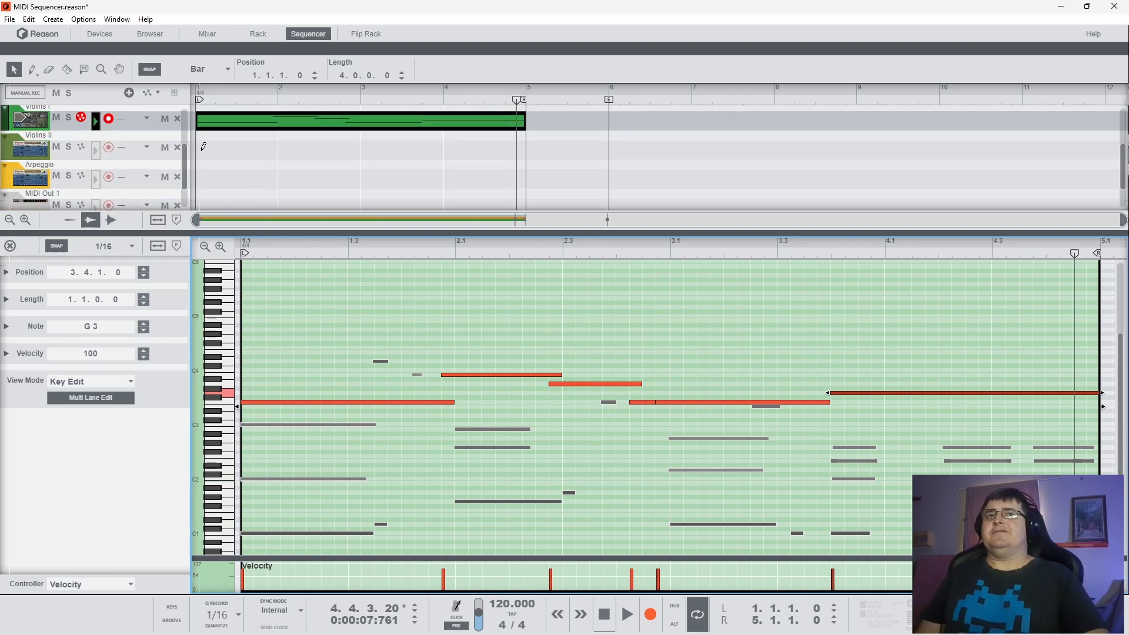
drag(225, 156, 480, 149)
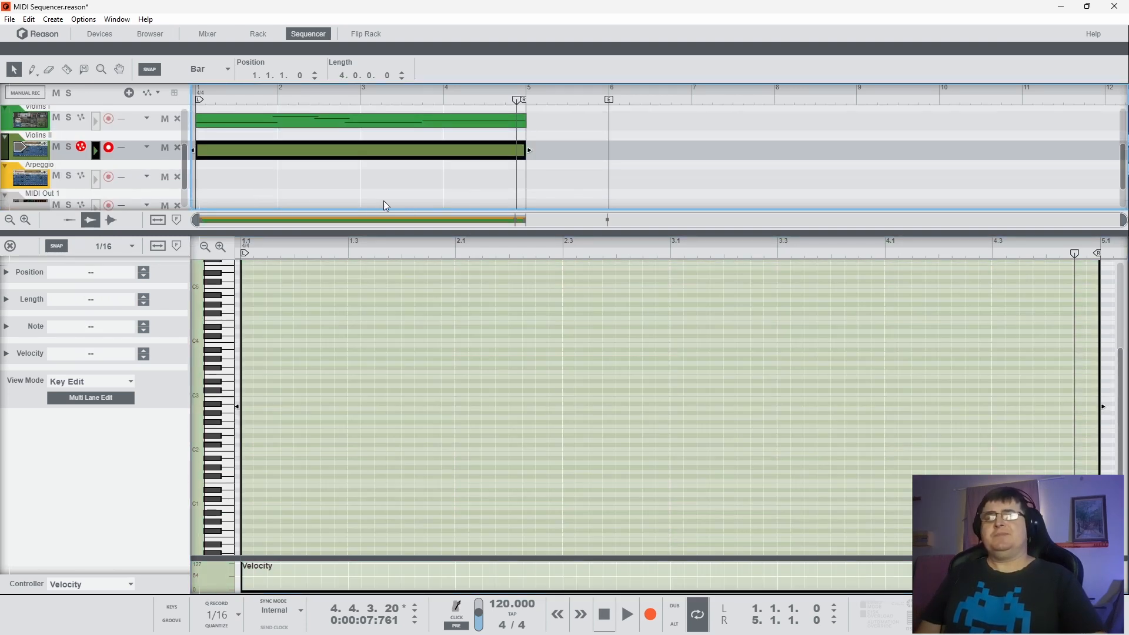
scroll(374, 199, up, 1)
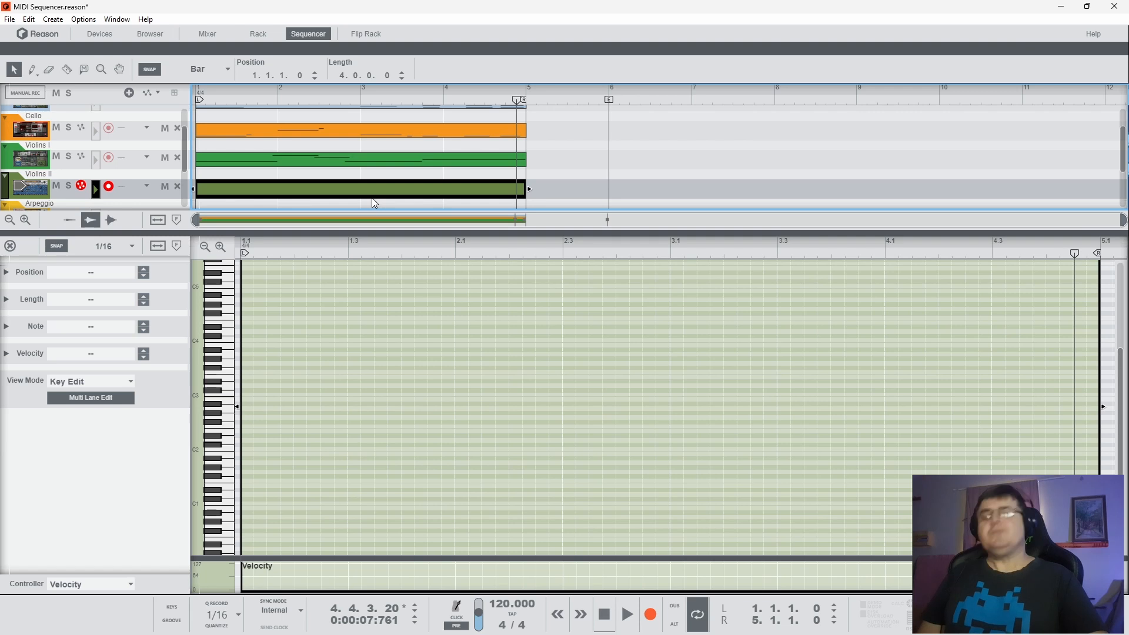
key(ctrl+a)
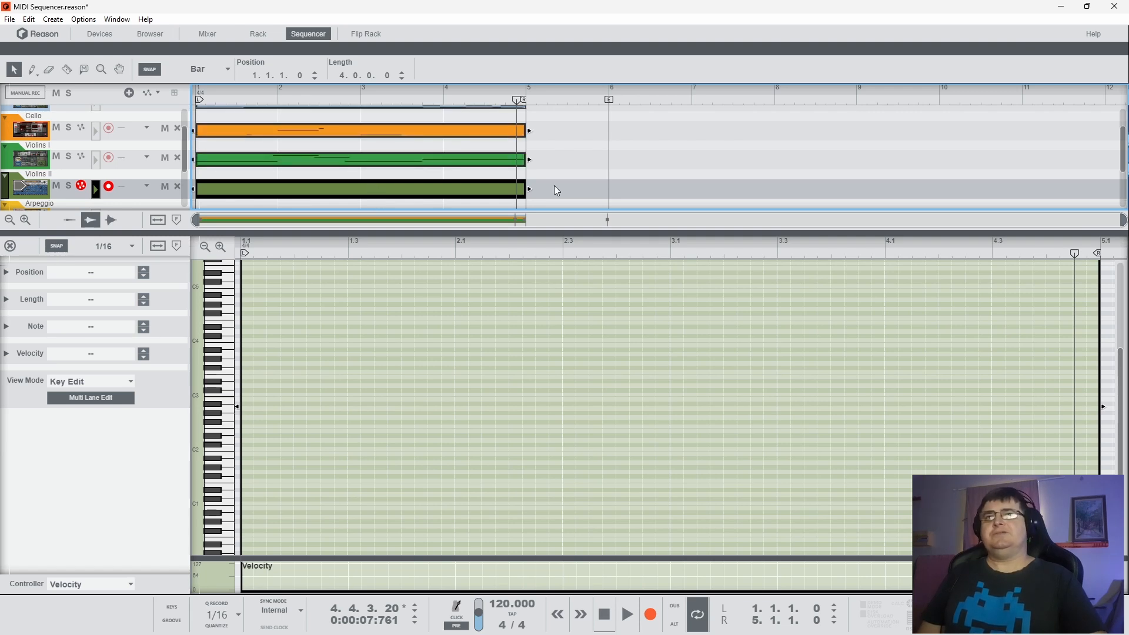
Step: Select the clips on all tracks and make the Violins II clip the one being edited, with the other parts' notes shown for reference
drag(542, 195, 475, 125)
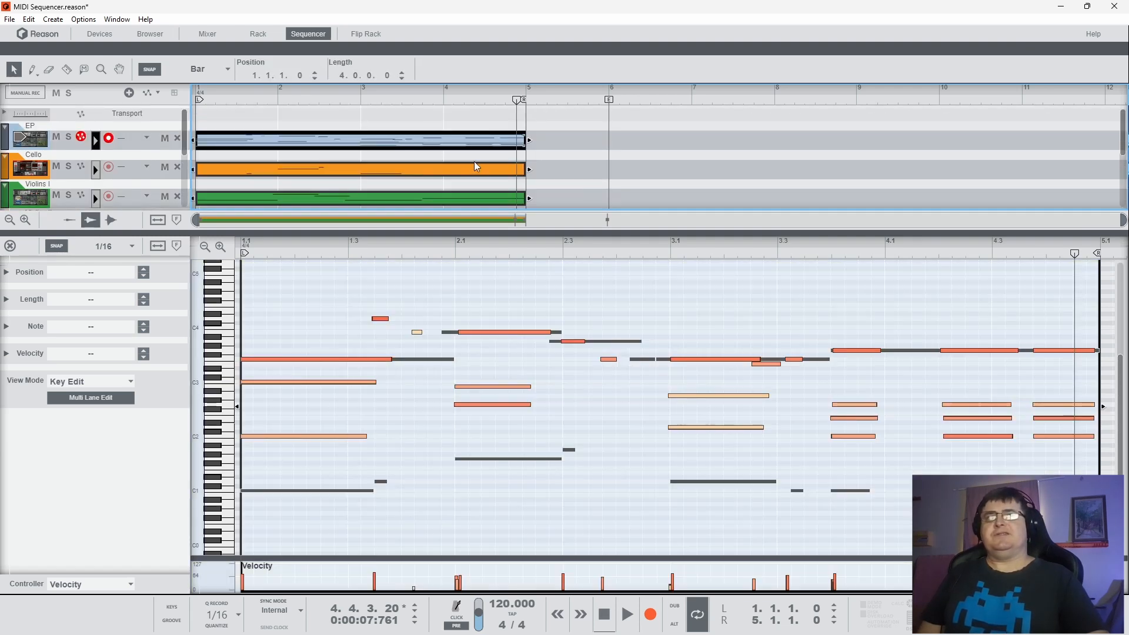
scroll(312, 139, down, 4)
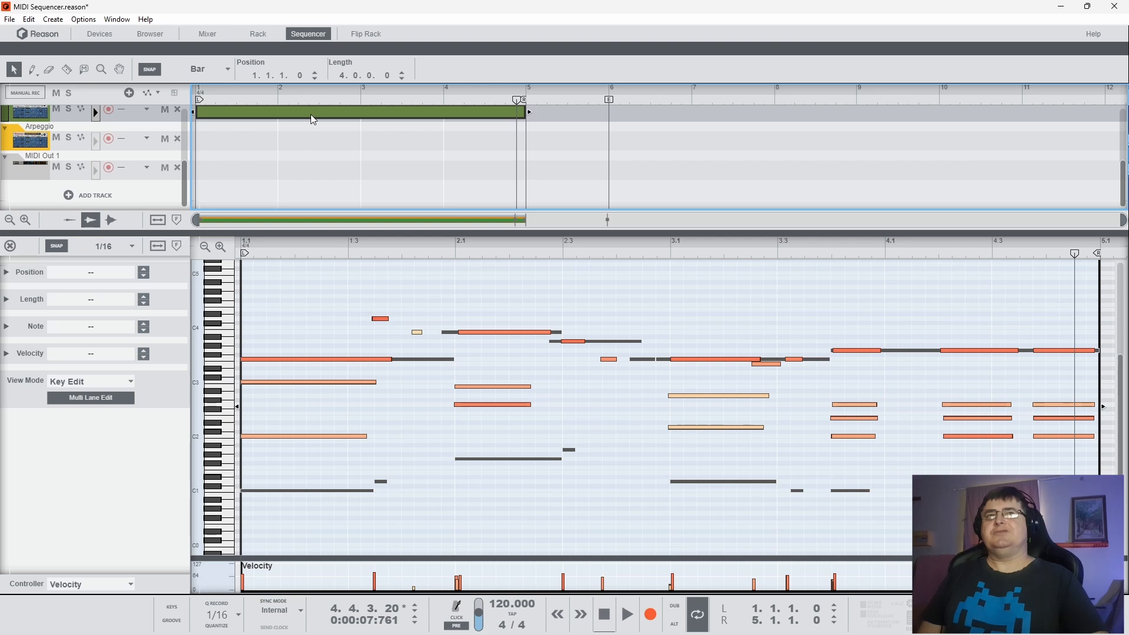
click(310, 114)
scroll(311, 114, up, 4)
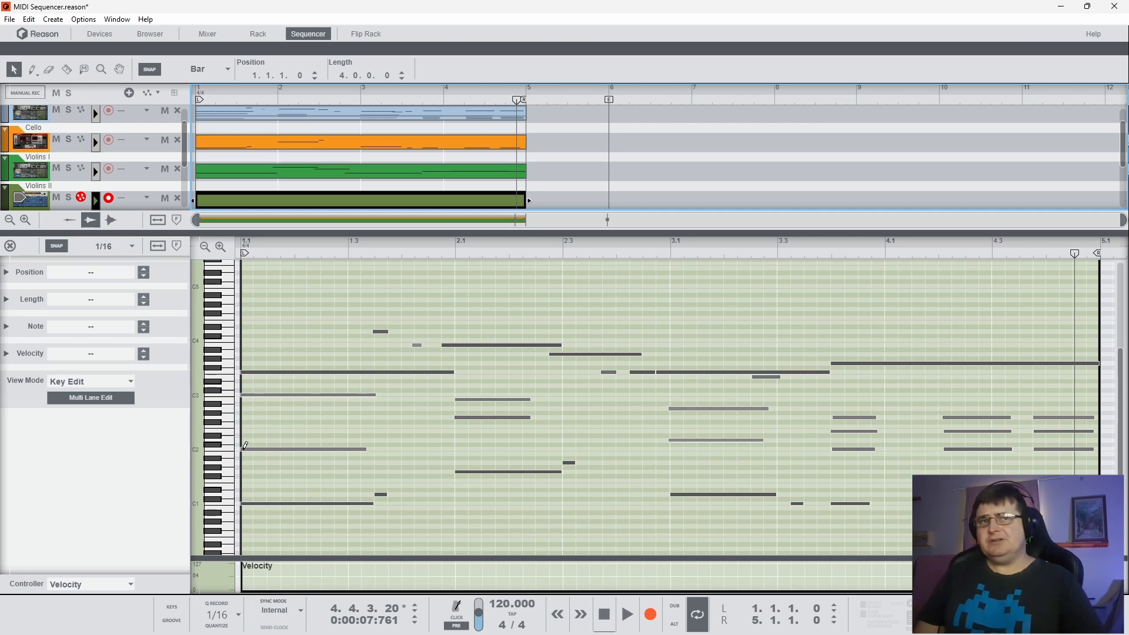
Step: Draw Violins II C2 notes at 1.1.1 (0.0.2.0), 1.2.1 (0.0.1.0) and 1.2.3 (0.1.0.0), plus D2 at 1.3.3 (0.0.1.0), and play them back
drag(246, 446, 263, 447)
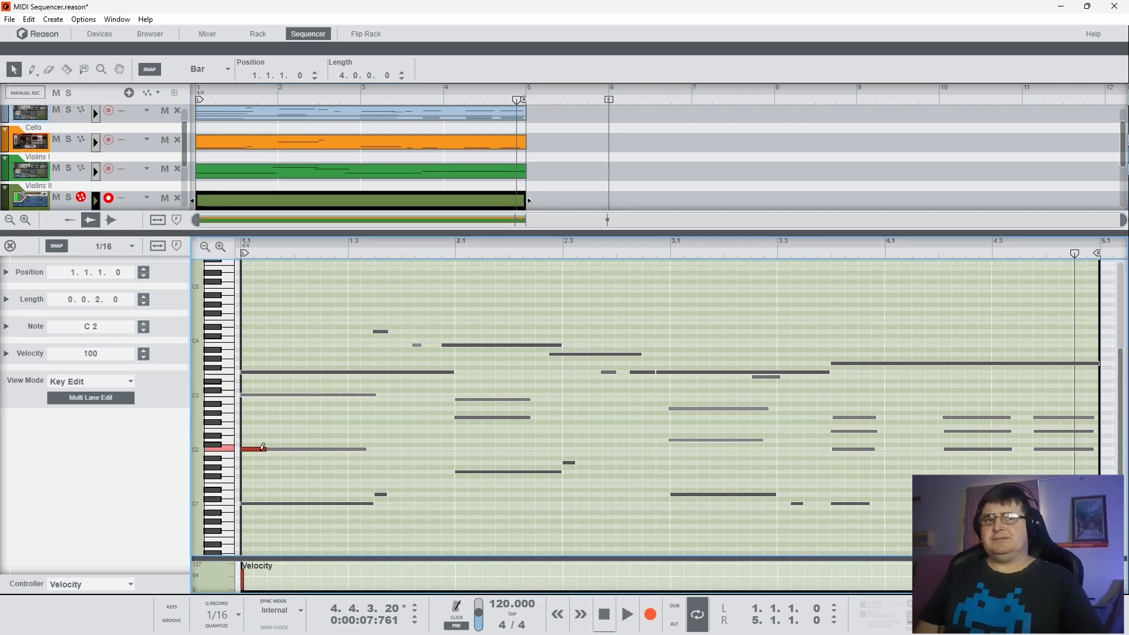
click(299, 447)
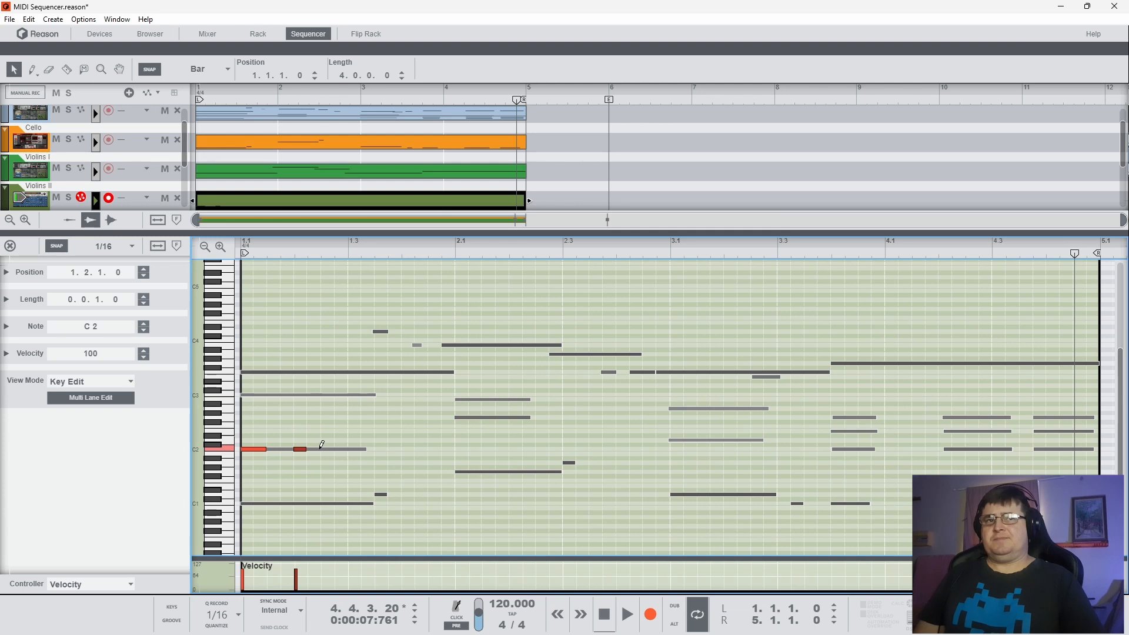
drag(322, 447, 363, 447)
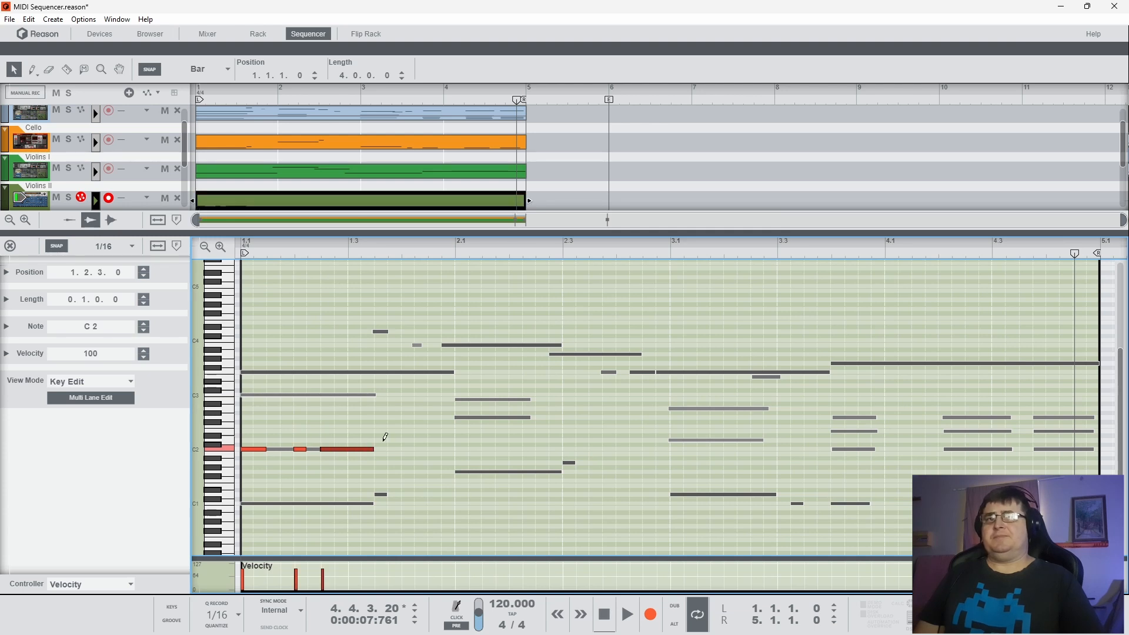
click(380, 440)
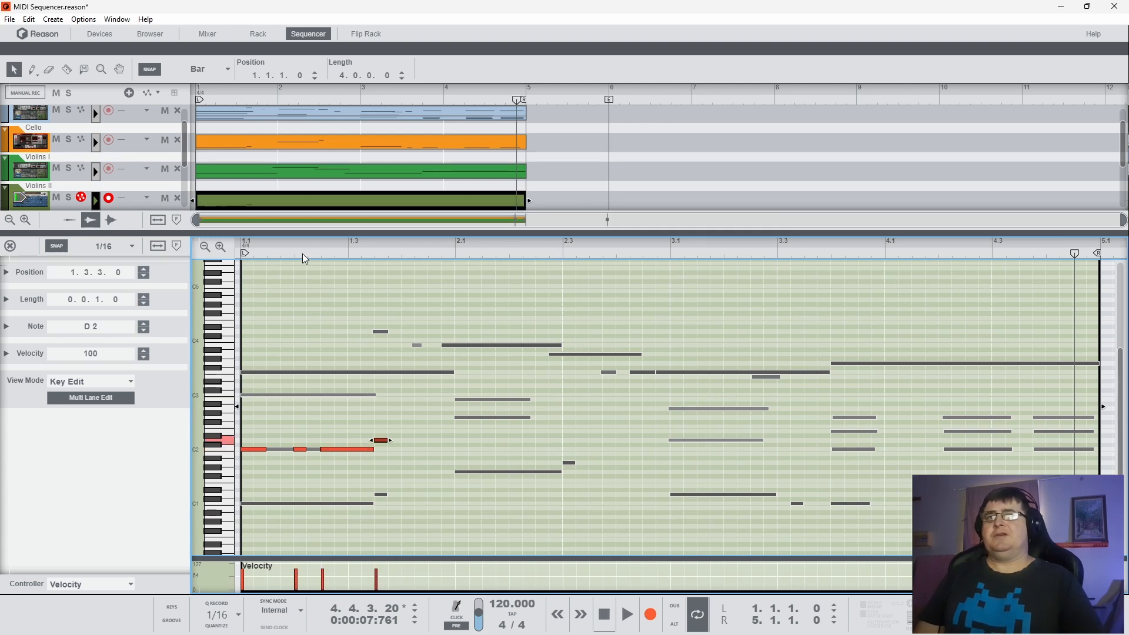
key(space)
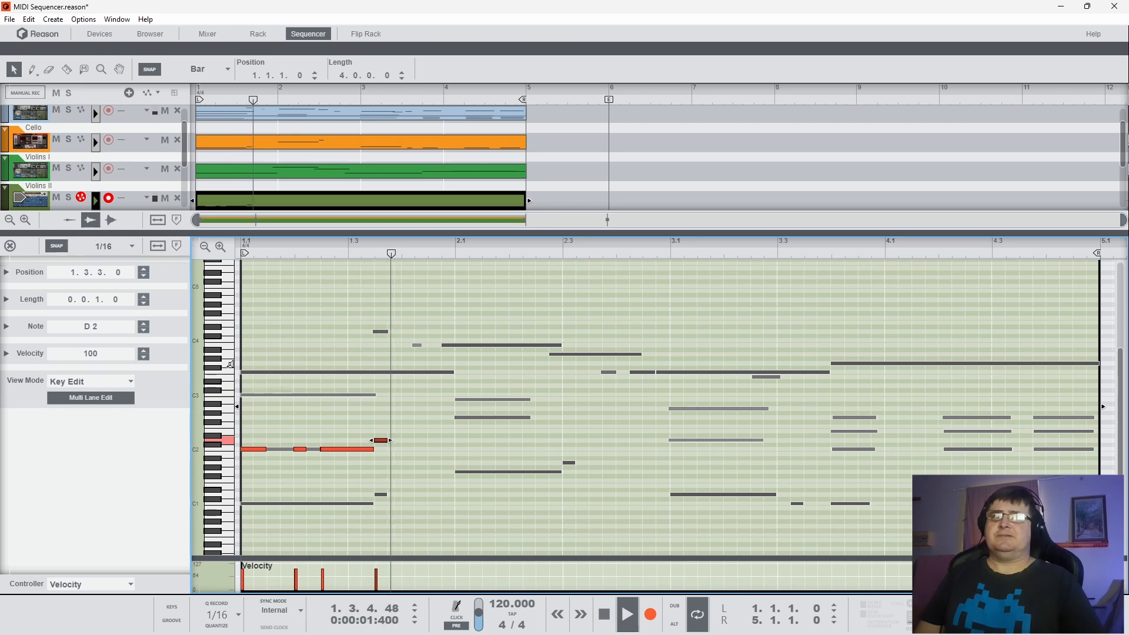
key(space)
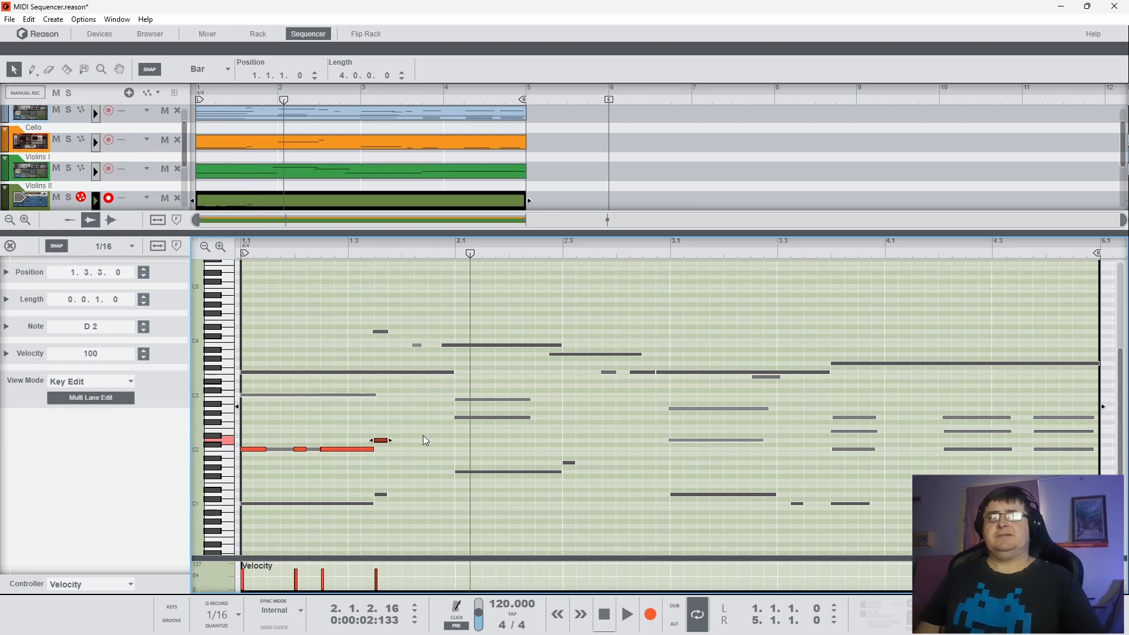
Step: Add a 0.0.1.0 B1 note at 1.4.2, copy the first four Violins II notes to 2.1.1 starting on G1, and play back bar 2
click(420, 453)
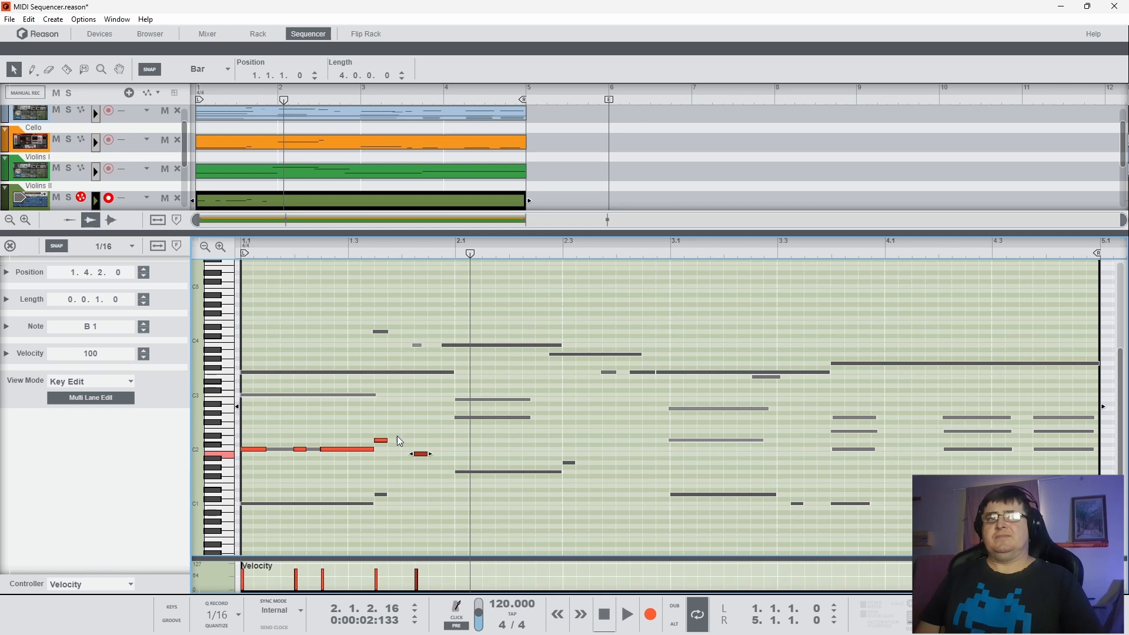
drag(391, 425, 469, 479)
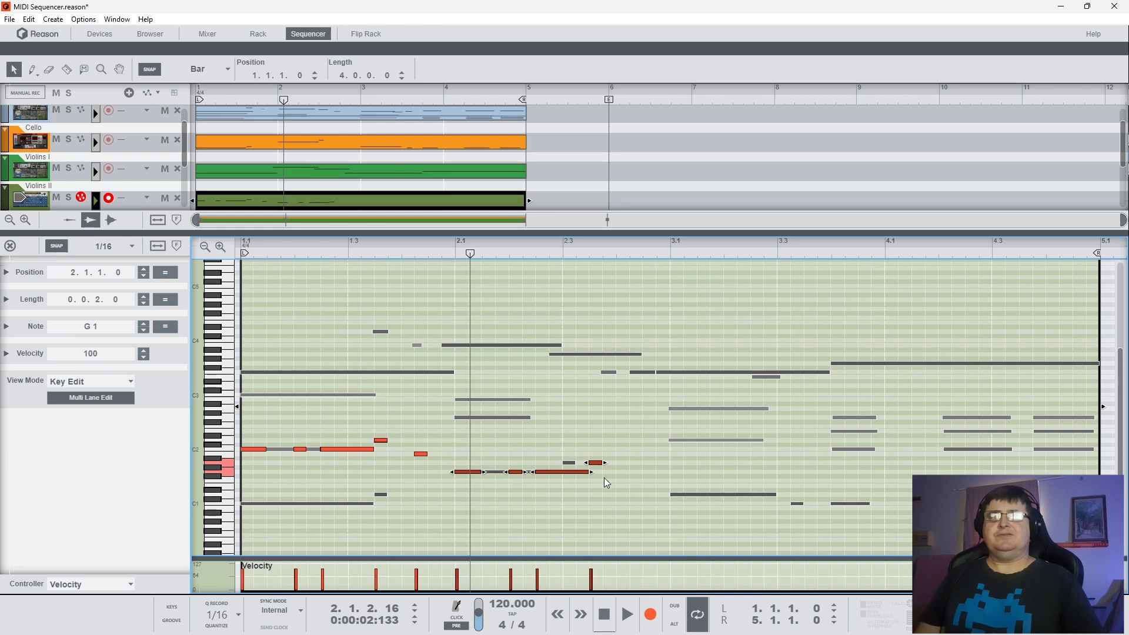
key(space)
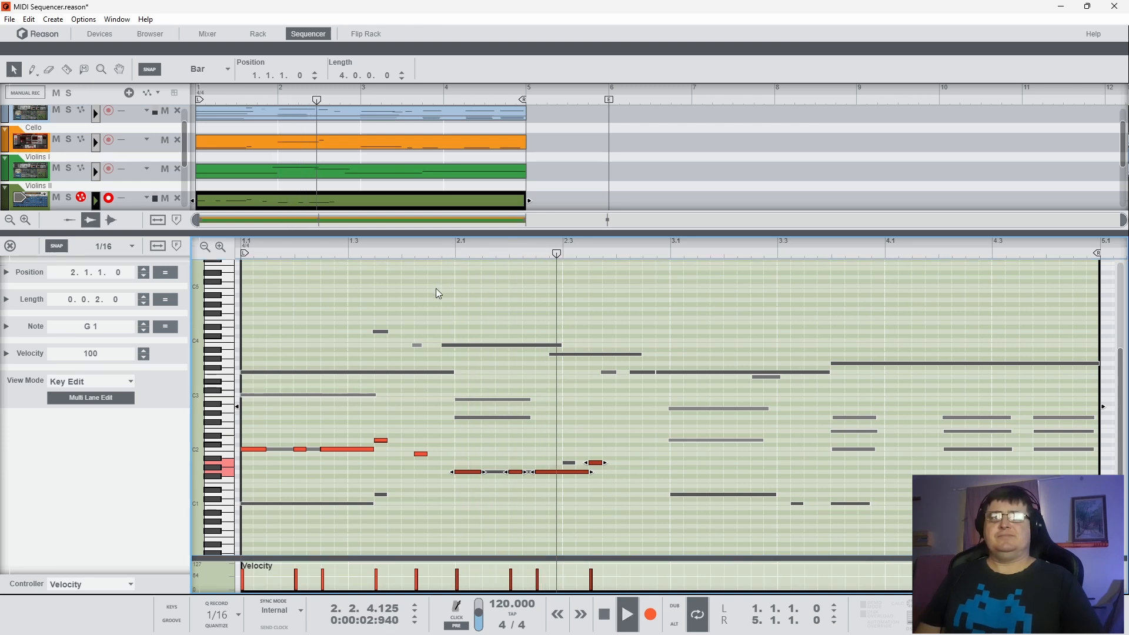
key(space)
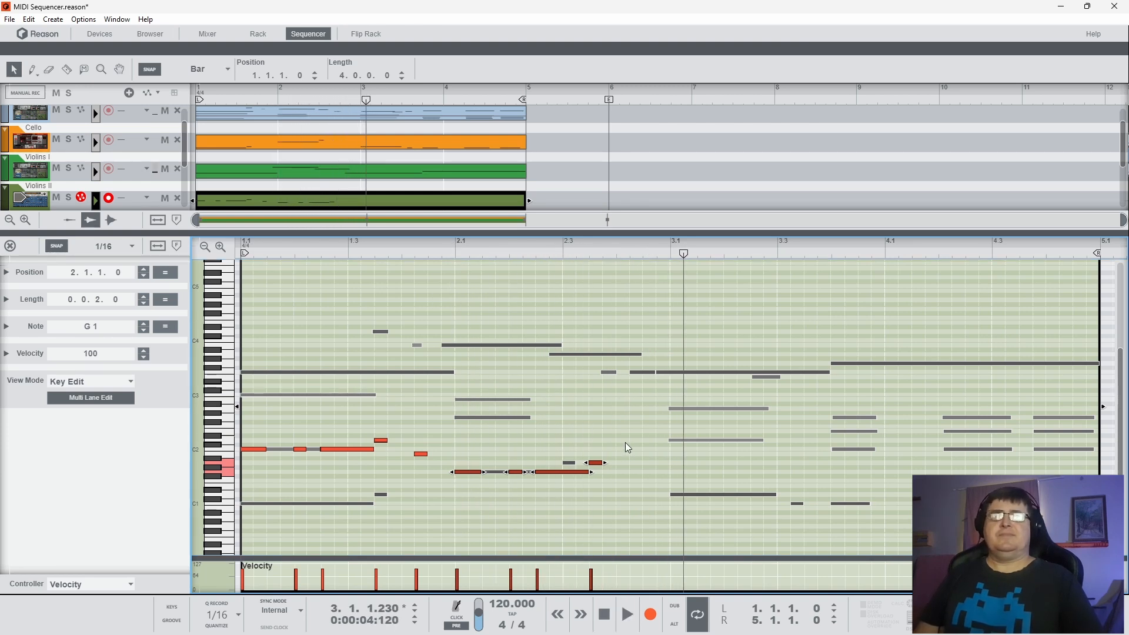
Step: Copy the four-note Violins II figure to 3.1.1 starting on D2 and play back from mid-bar 2 through bar 3
click(624, 443)
mouse_move(624, 443)
mouse_down()
mouse_move(479, 472)
mouse_move(681, 447)
mouse_up()
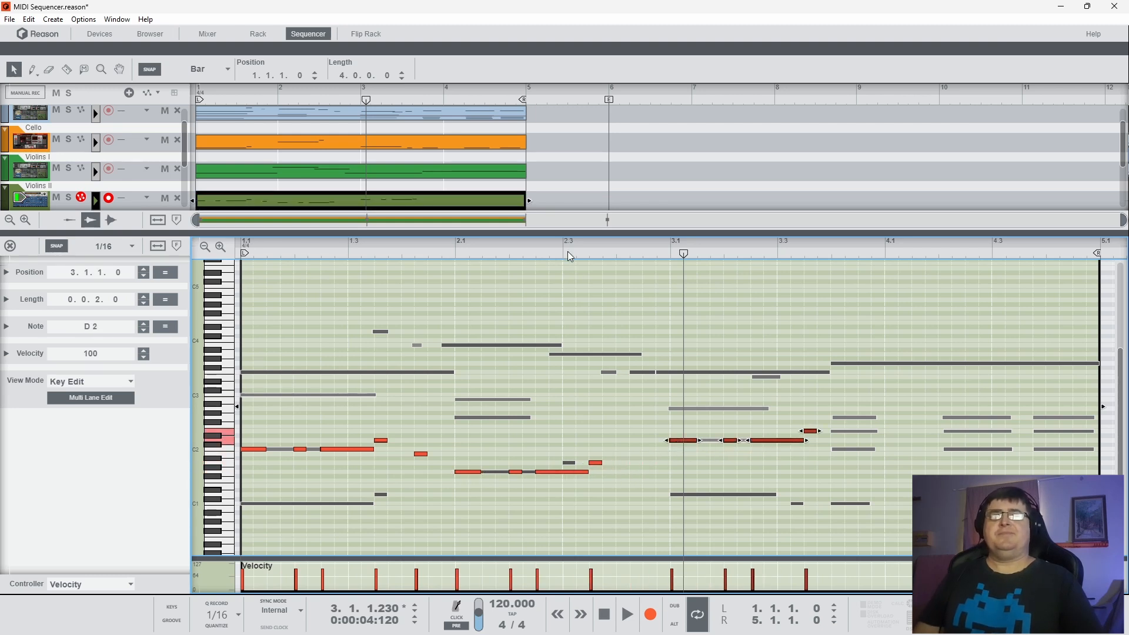
click(575, 254)
key(space)
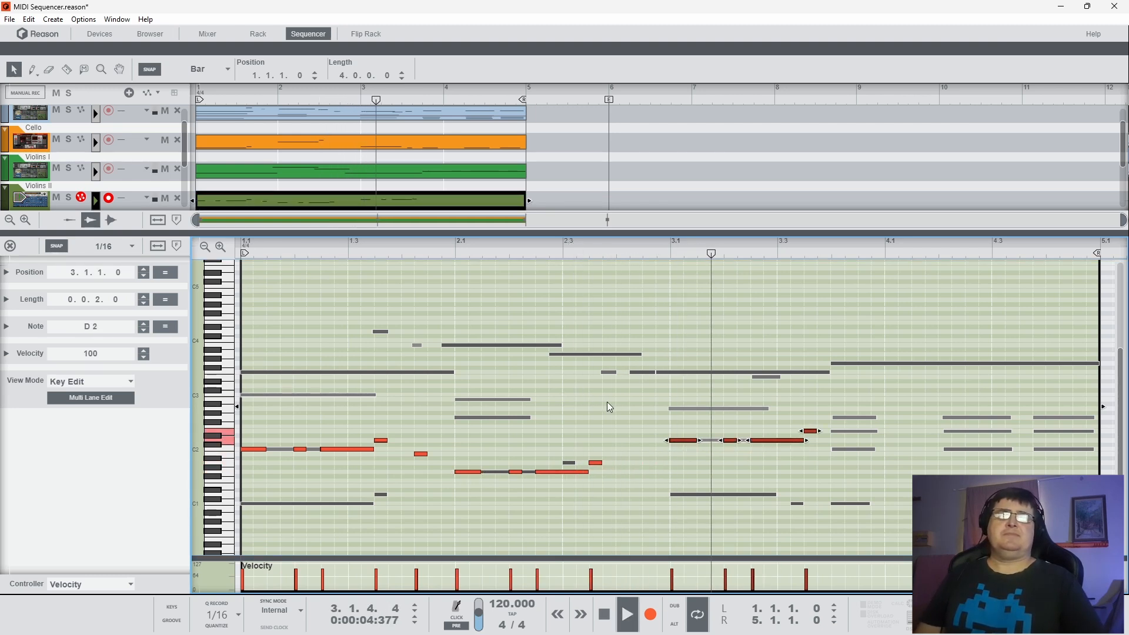
key(space)
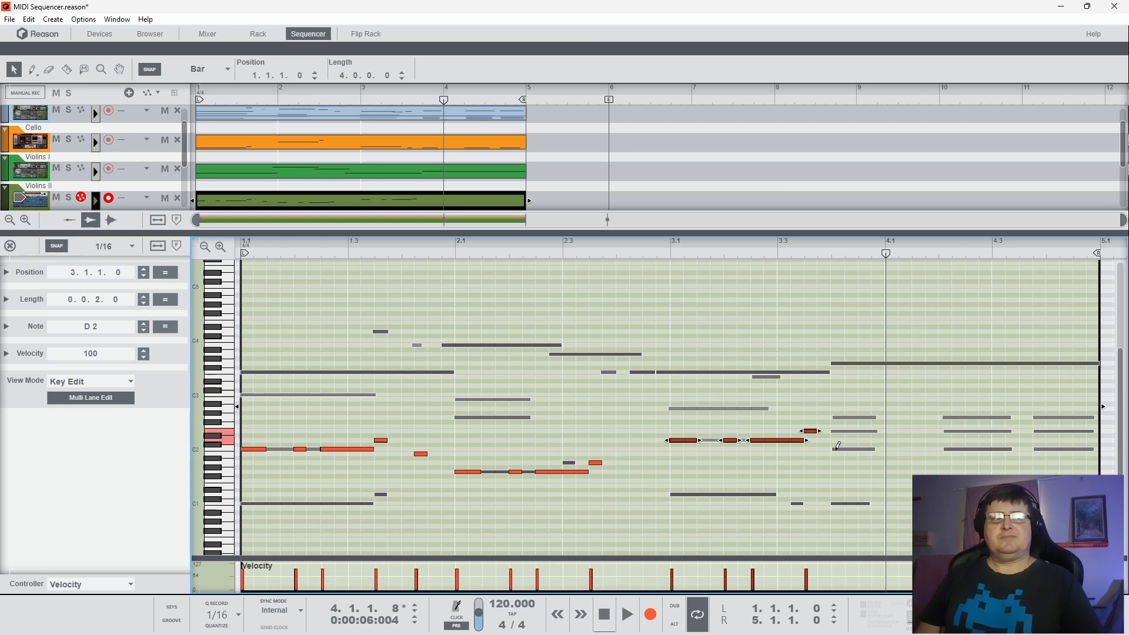
Step: Add a 0.0.1.0 C2 note at 3.4.1 and copy the short B1 note to 2.4.2 as C2
click(836, 449)
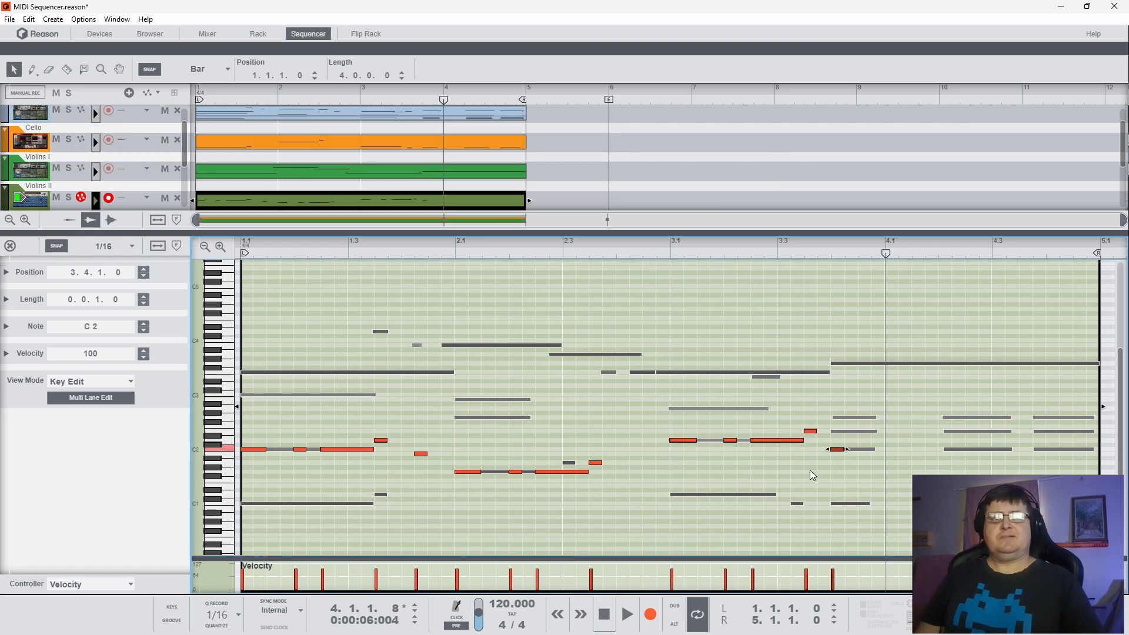
click(422, 454)
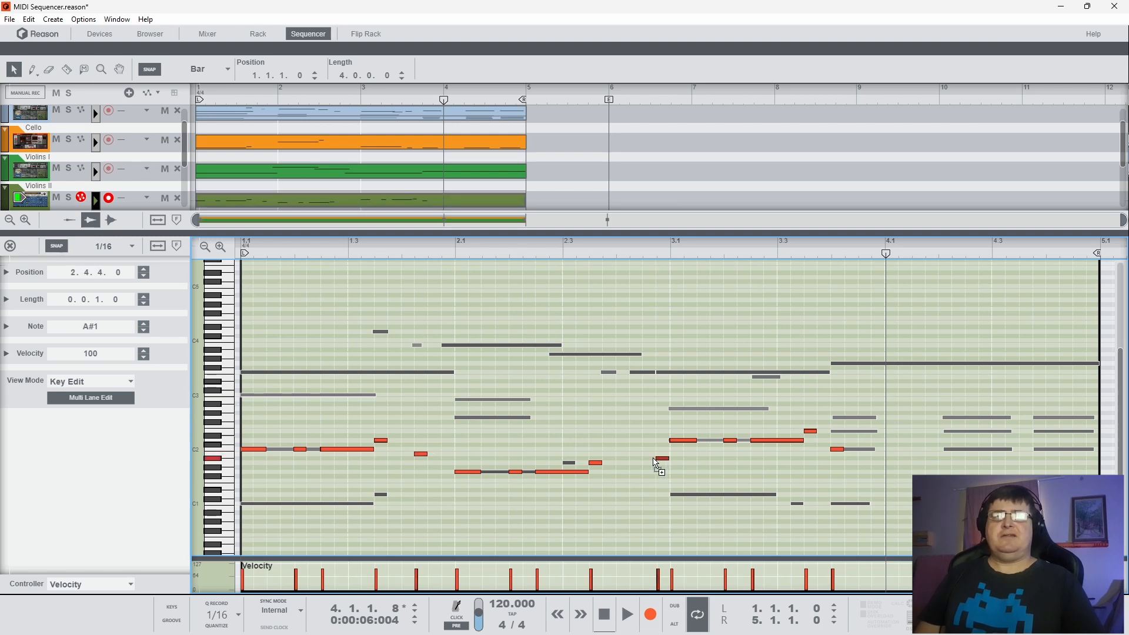
click(636, 450)
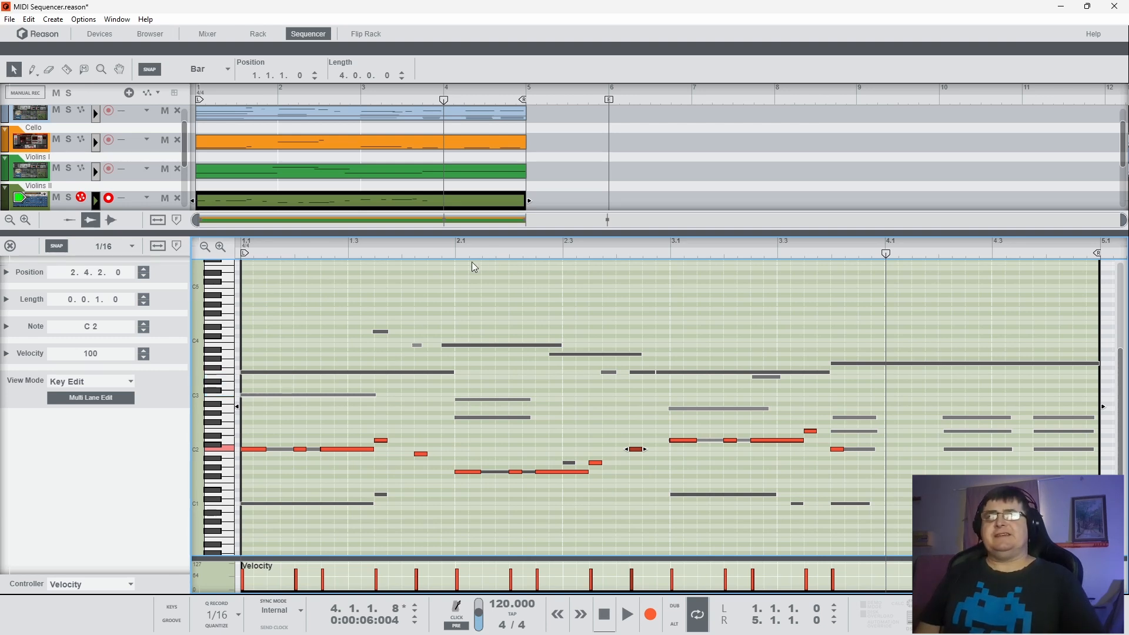
Step: Play back the Violins II line from around the start of bar 2, and again from the end of bar 2 into bar 4
click(450, 258)
key(space)
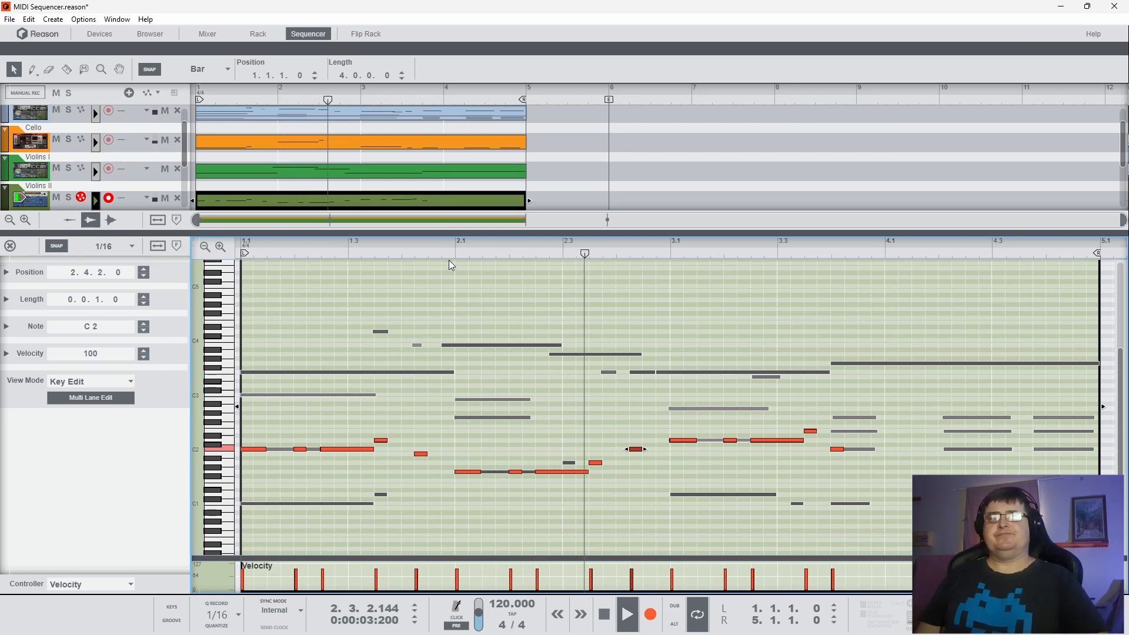
key(space)
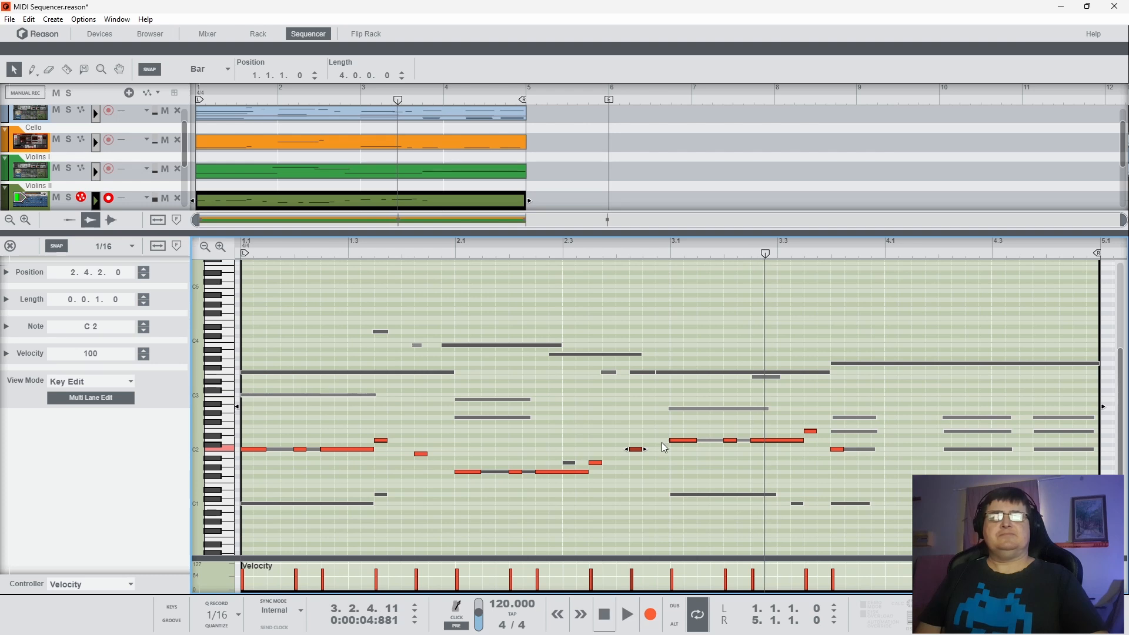
key(space)
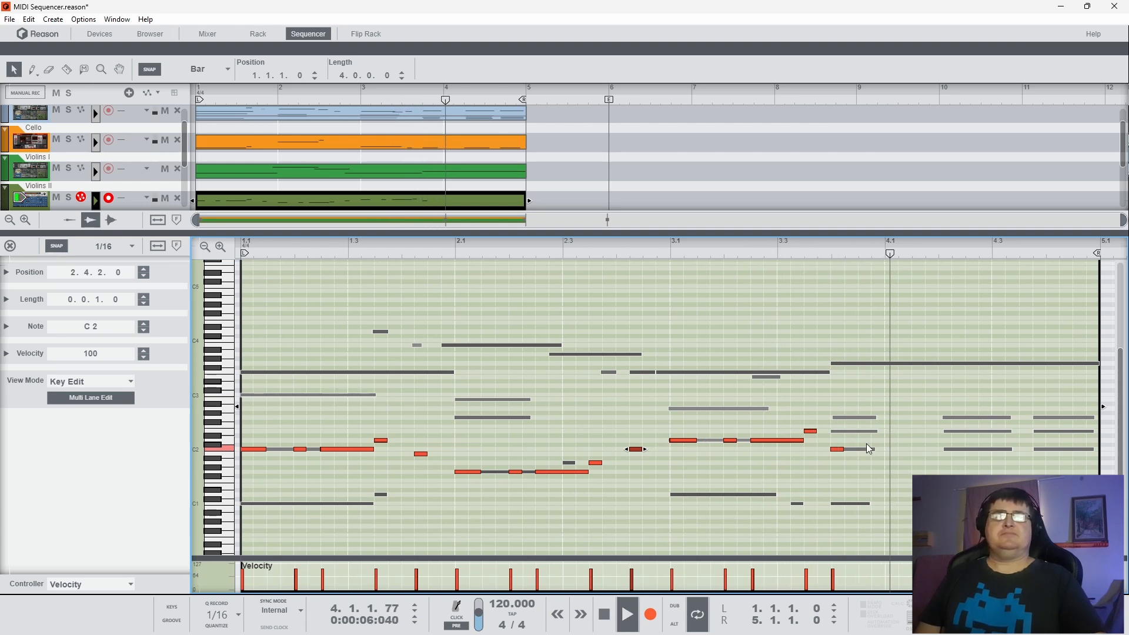
click(660, 262)
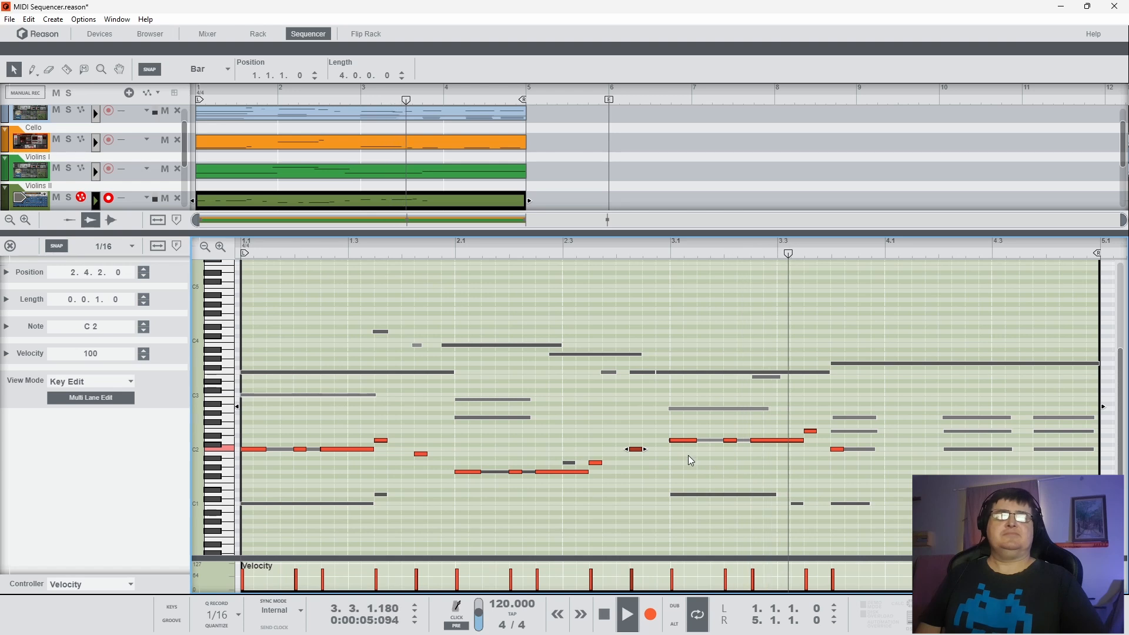
key(space)
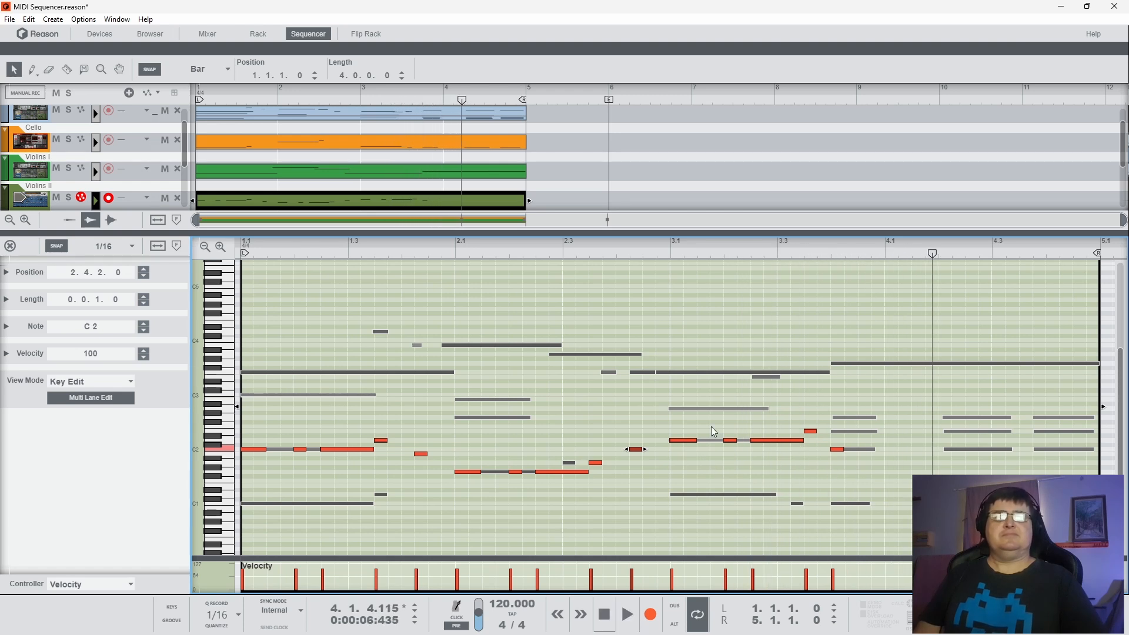
Step: Copy the four-note Violins II figure to 4.1.1 starting on C2 and play back bar 4
drag(392, 420, 899, 455)
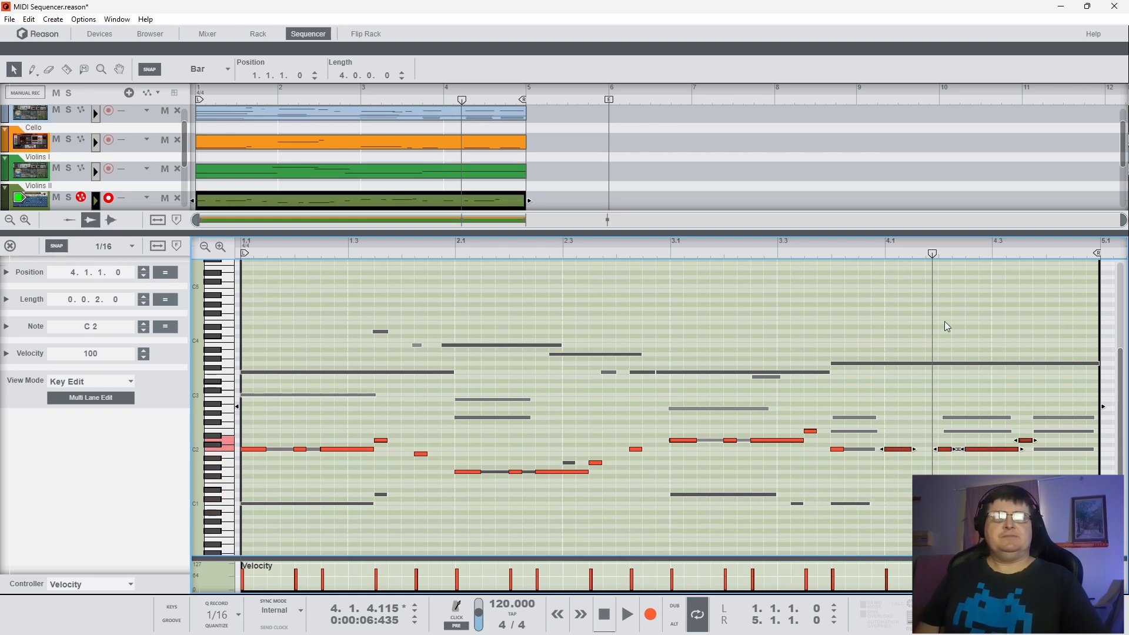
click(845, 249)
key(space)
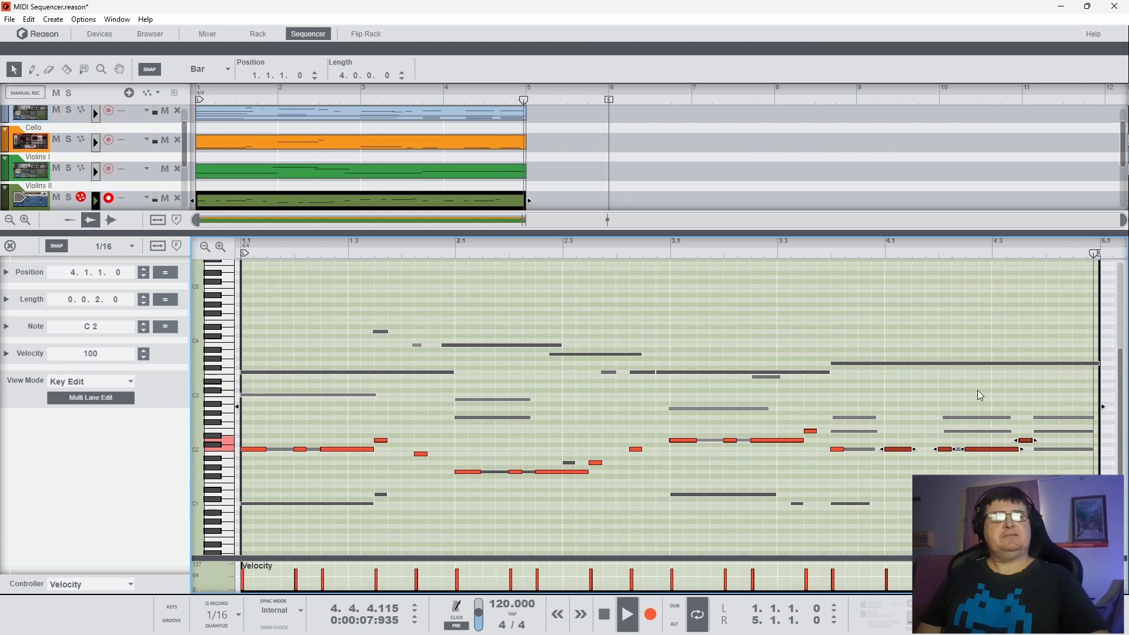
key(space)
Step: Add a C2 note at 4.3.4, extend it to a length of 0.0.2.0, and play back from mid-bar 2 into bar 4
double_click(1040, 449)
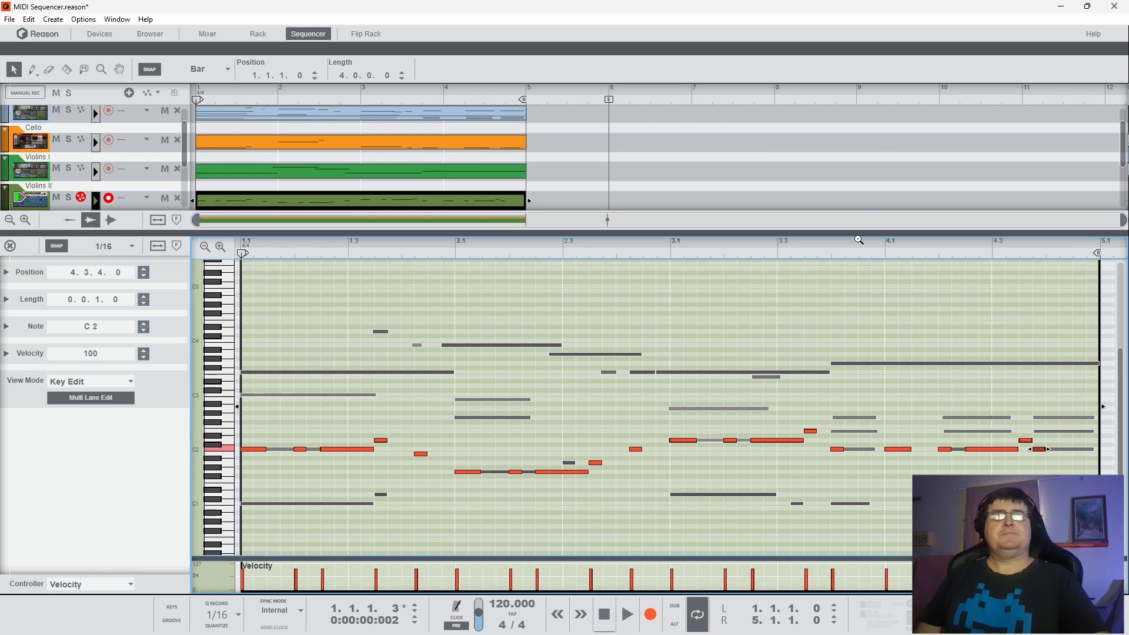
drag(1050, 450, 1056, 450)
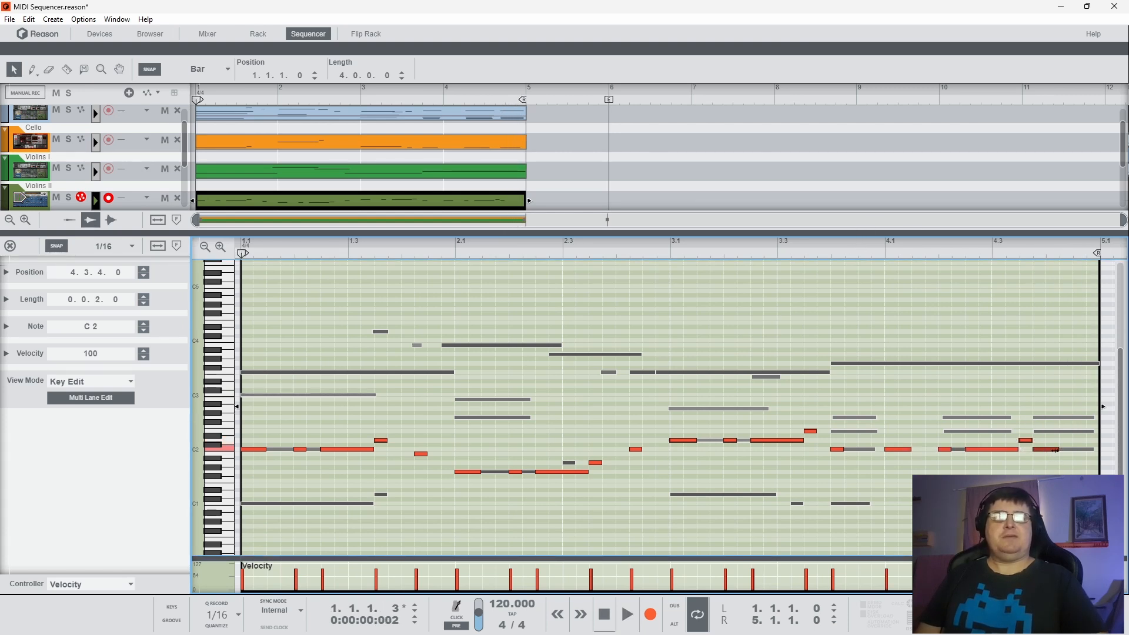
click(570, 256)
key(space)
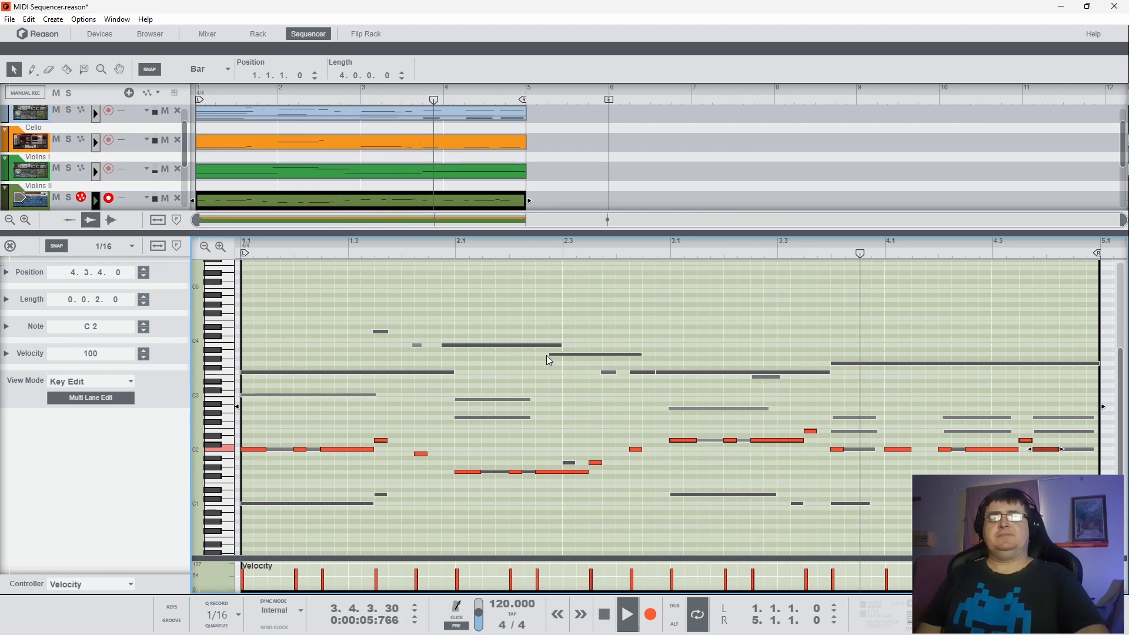
key(space)
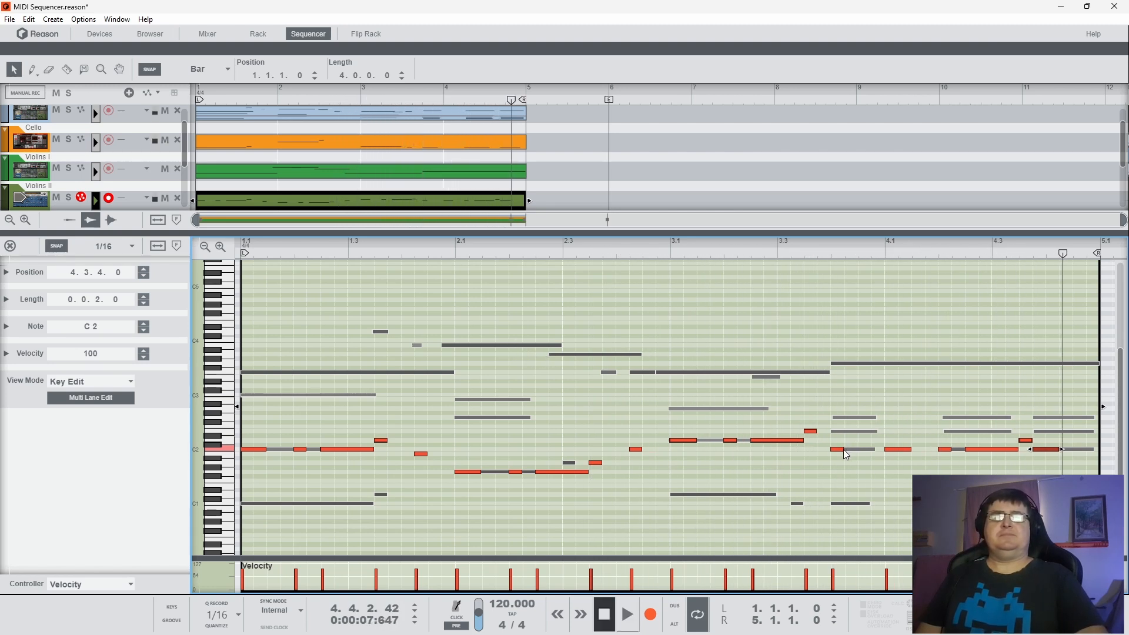
Step: Copy the C2 note at 3.4.1 to 3.4.3 and play back from mid-bar 3
click(841, 449)
drag(843, 450, 863, 451)
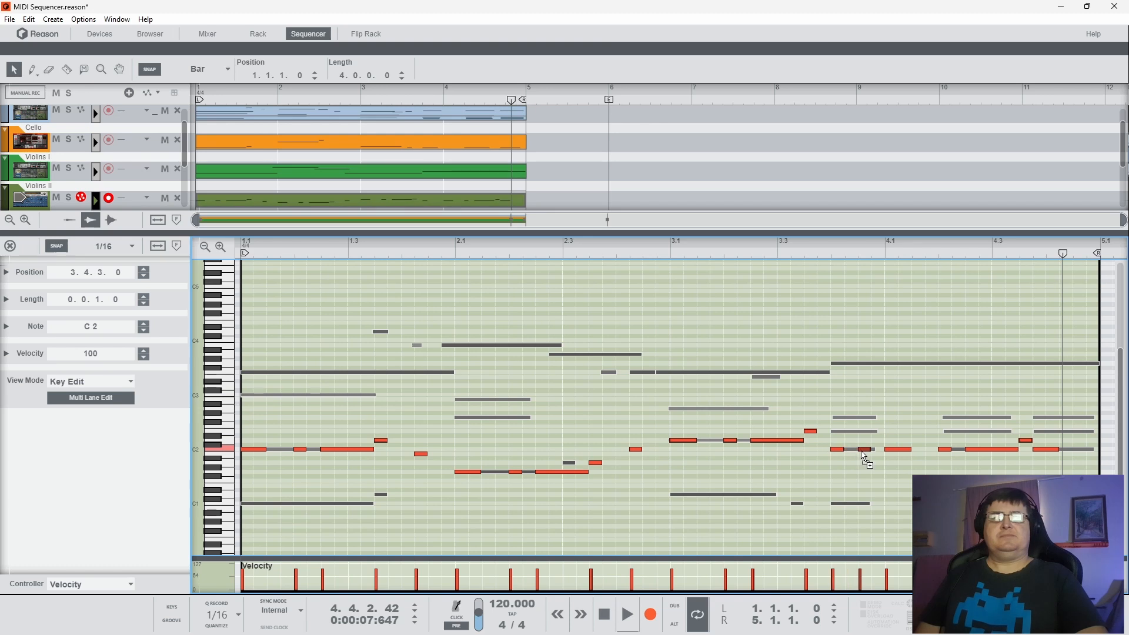
click(789, 256)
key(space)
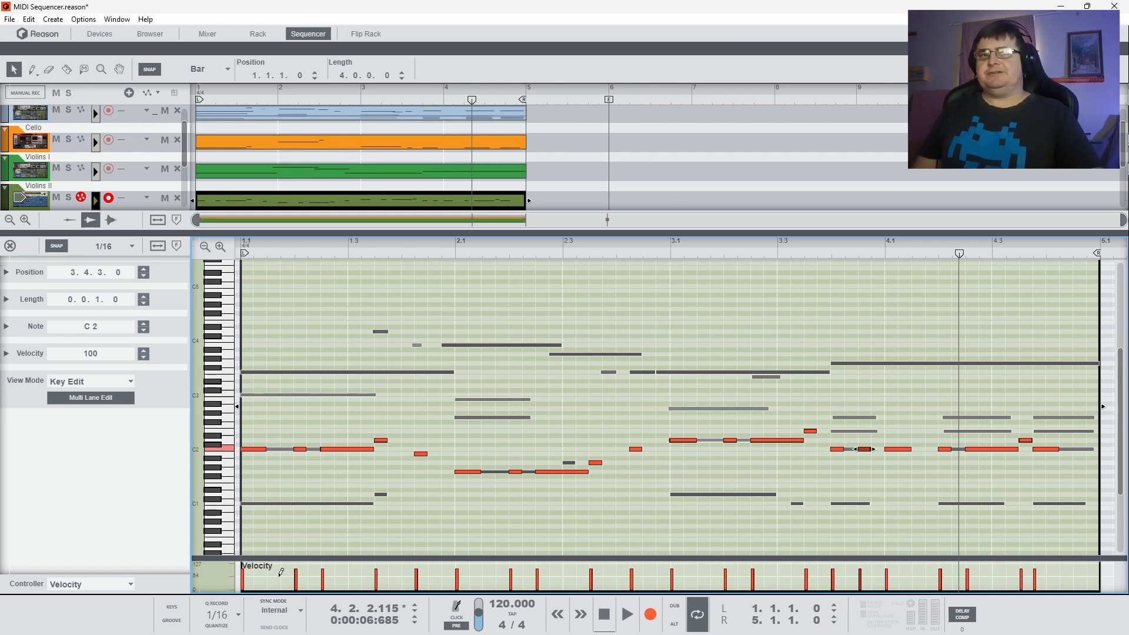
Step: Lower the velocities of the unaccented Violins II notes across bars 1 to 4, setting the note at 3.4.3 to 74, and play the part back
drag(292, 570, 418, 581)
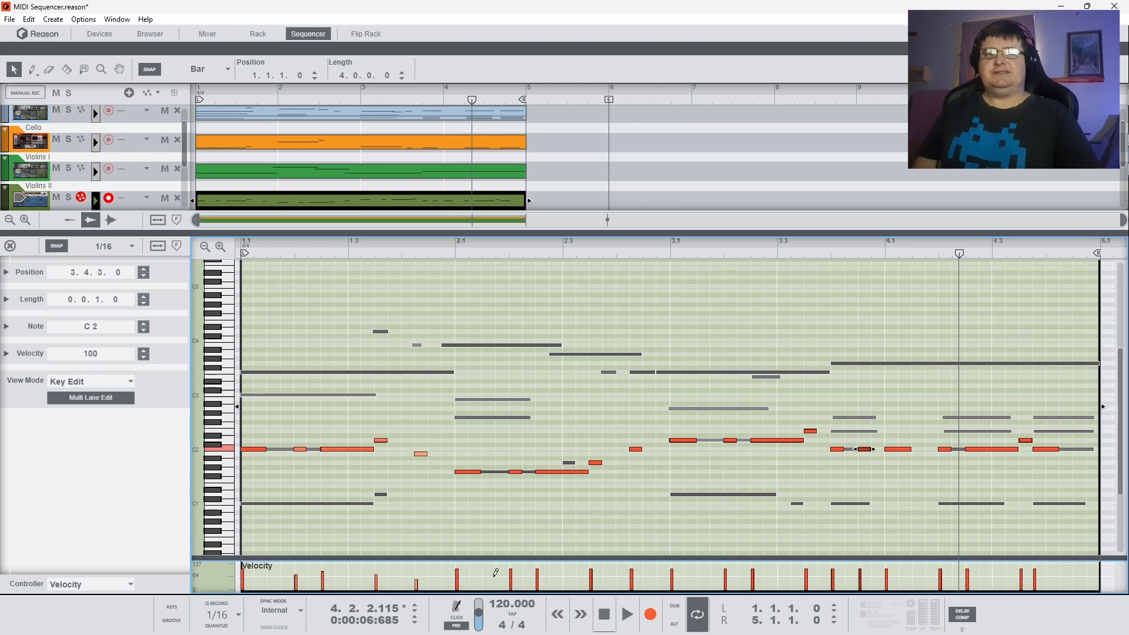
drag(535, 575, 637, 573)
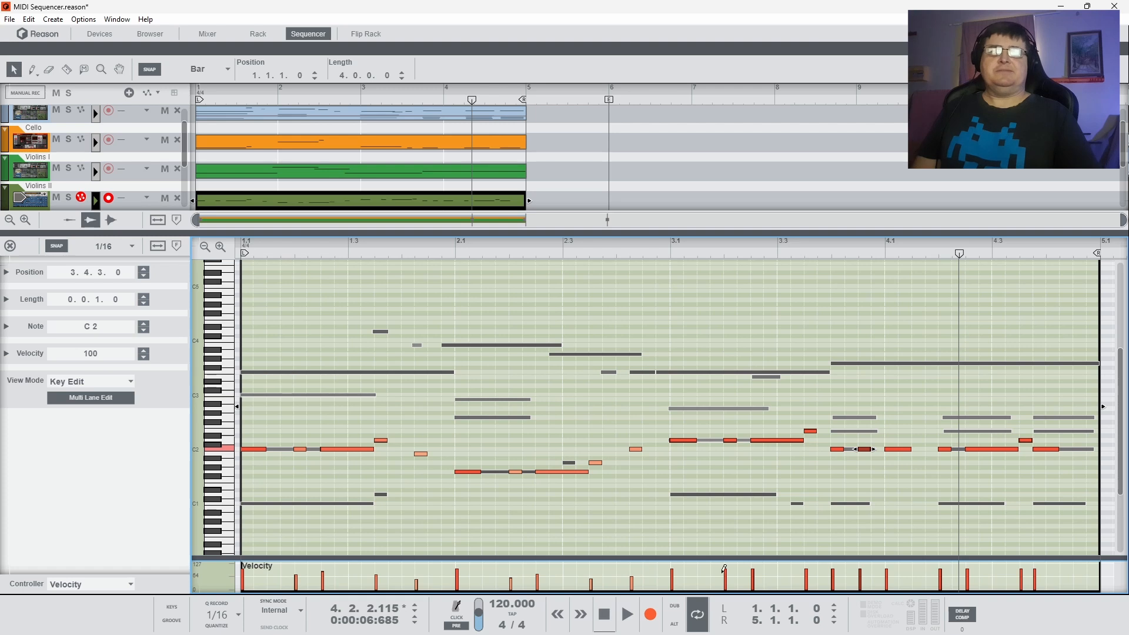
drag(723, 572, 816, 578)
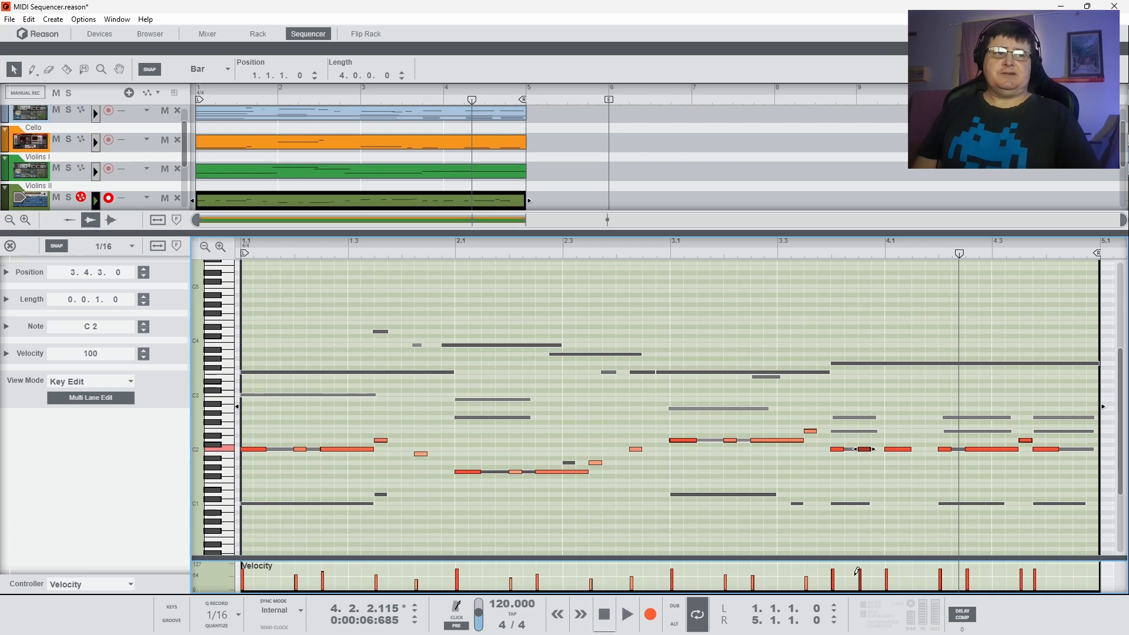
drag(857, 574, 862, 575)
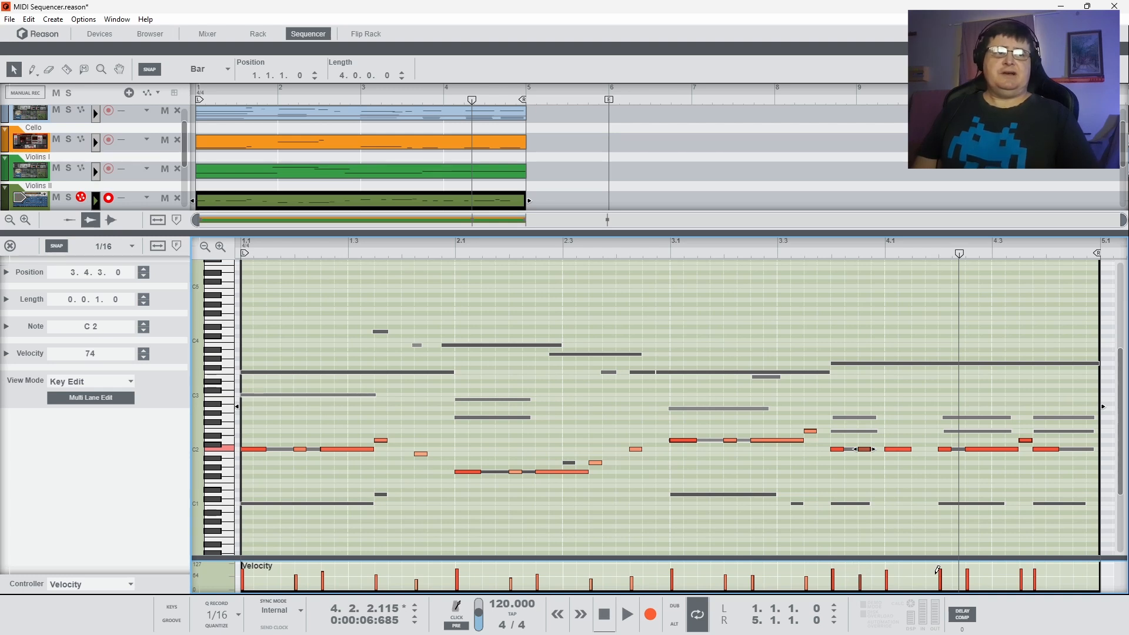
drag(967, 569, 968, 571)
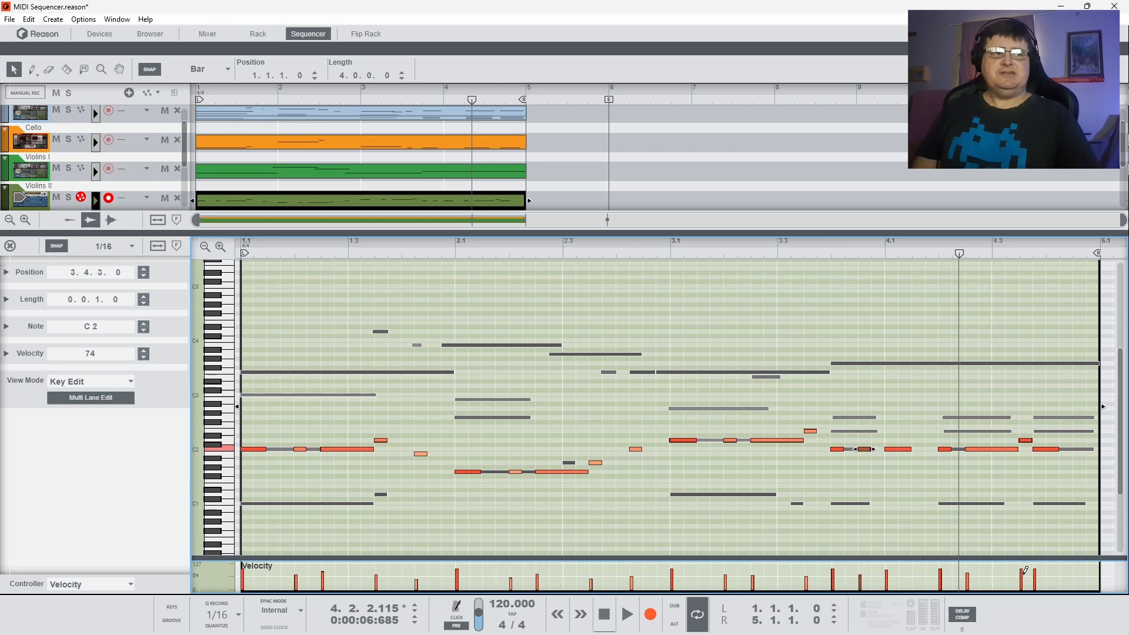
drag(1037, 574, 1037, 579)
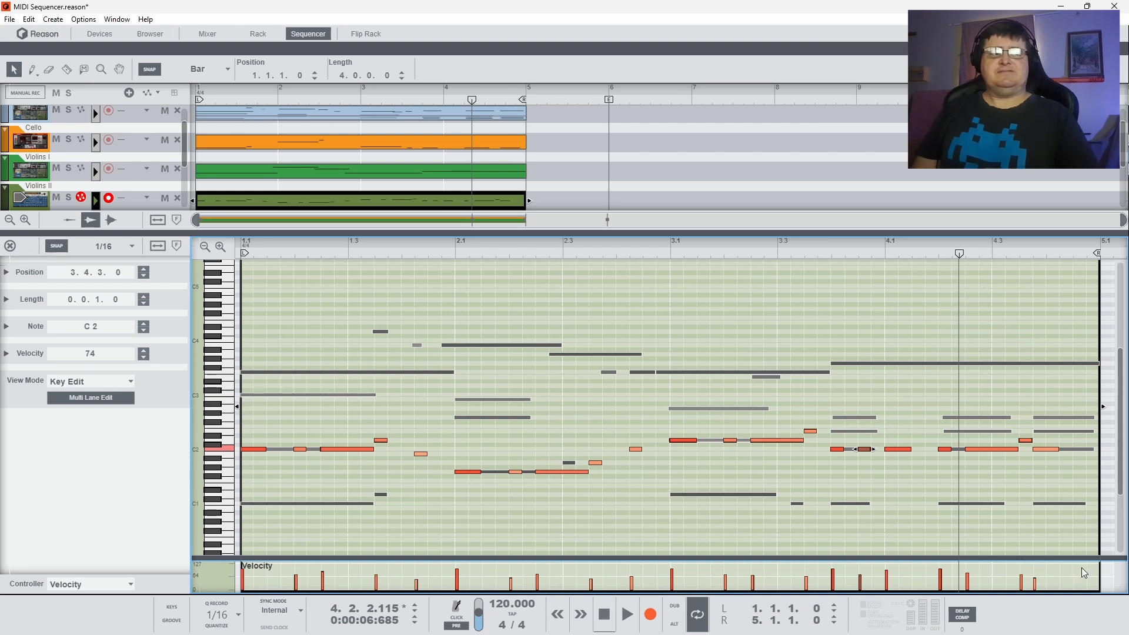
key(space)
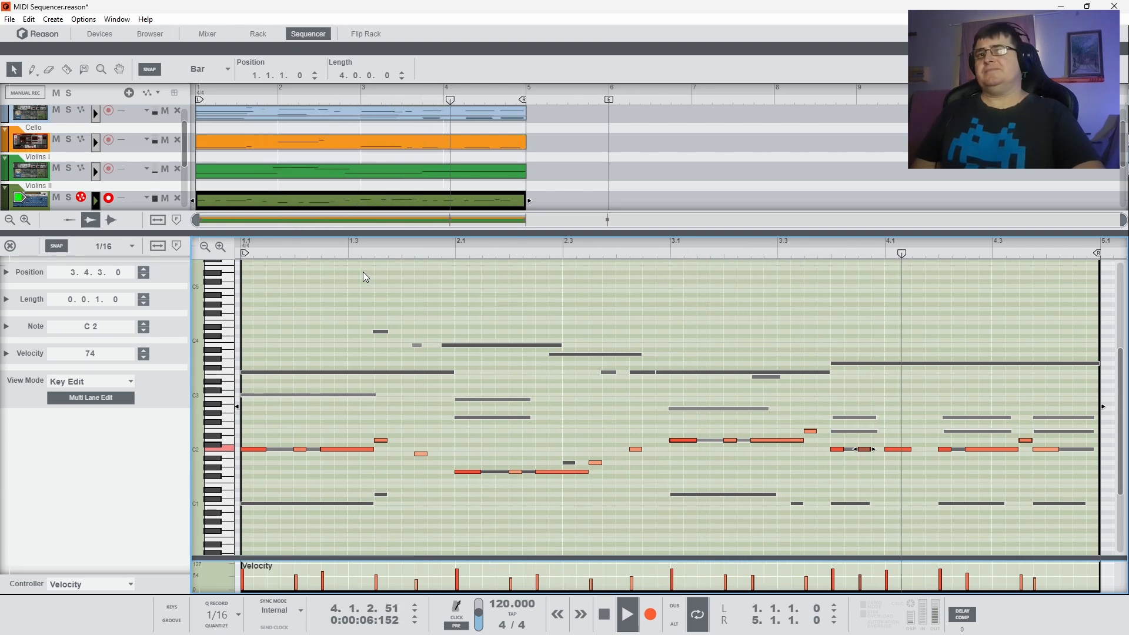
key(space)
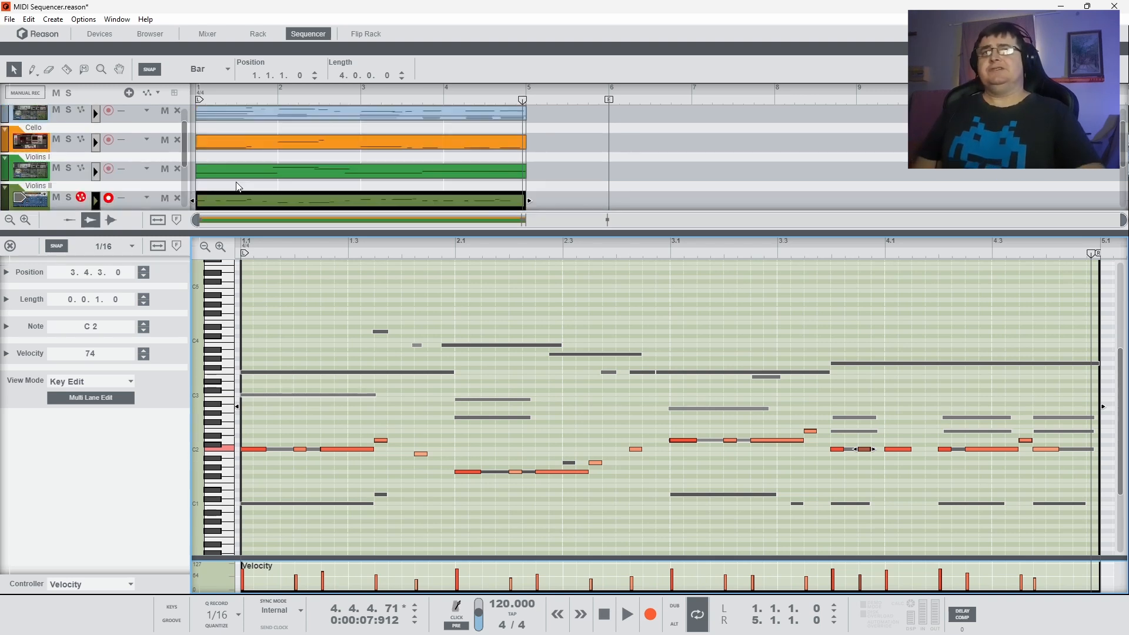
Step: Mute the four-bar EP clip itself rather than the whole EP track
scroll(236, 177, up, 2)
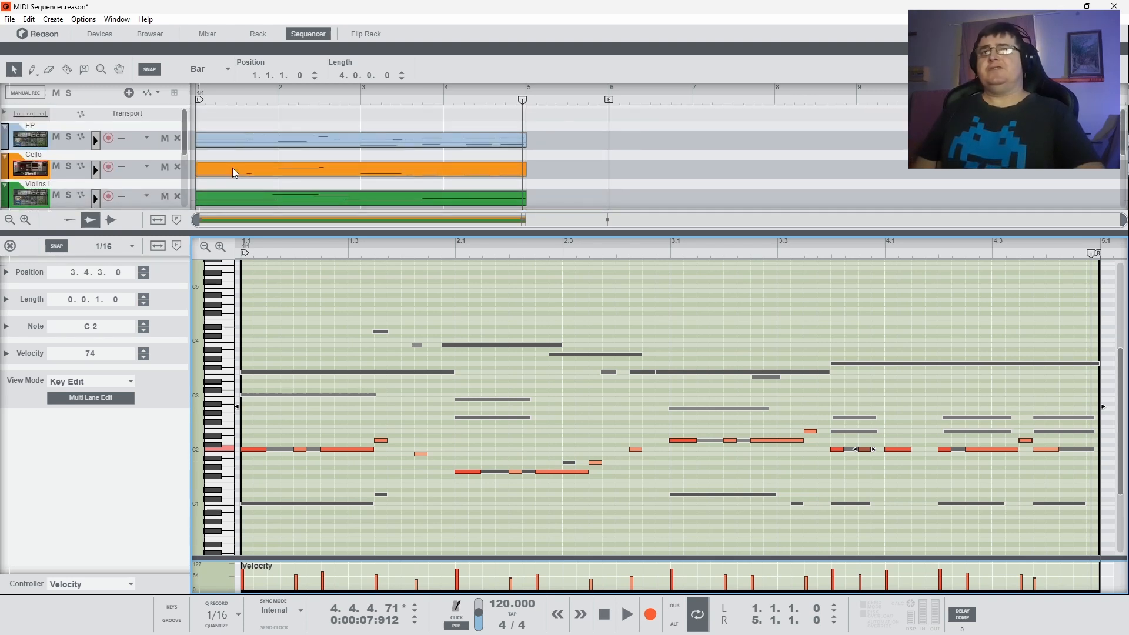
click(57, 136)
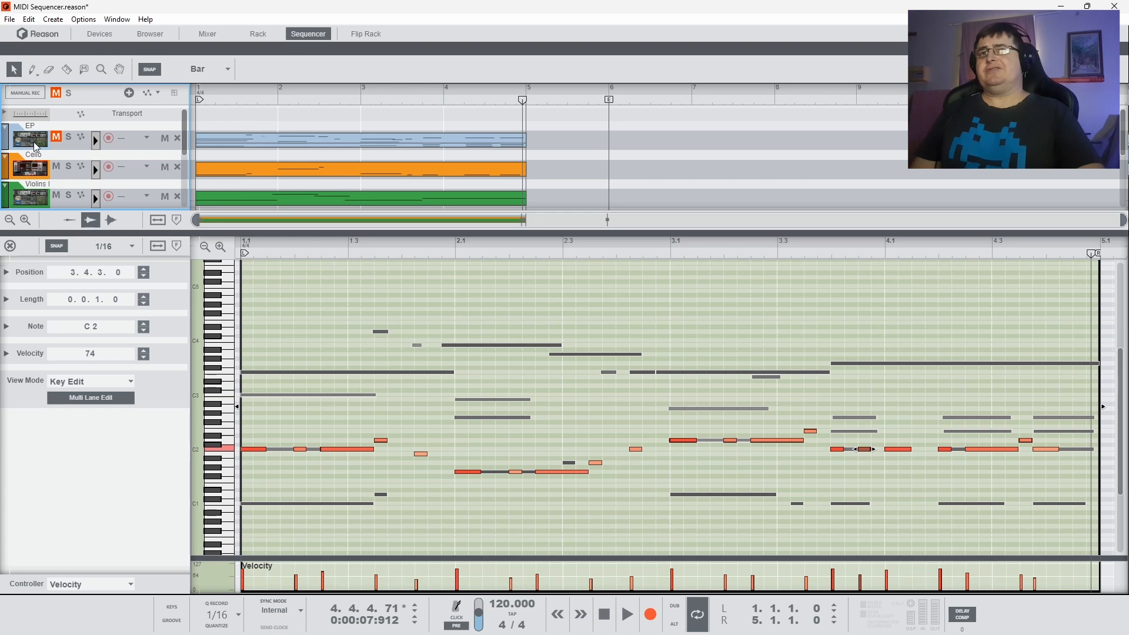
click(57, 137)
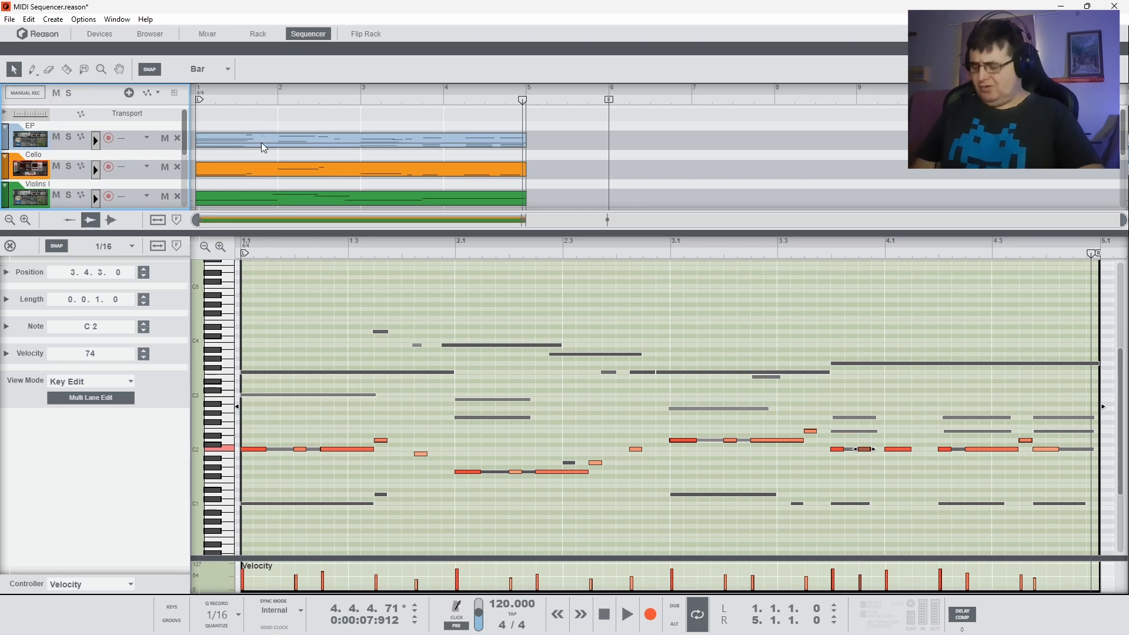
key(t)
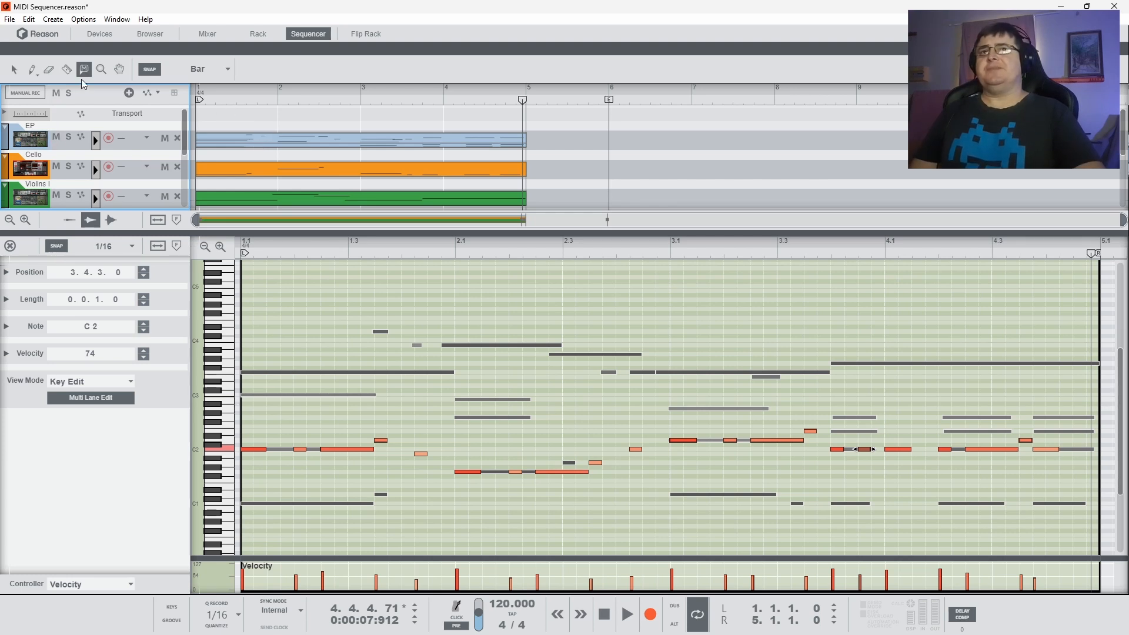
click(314, 133)
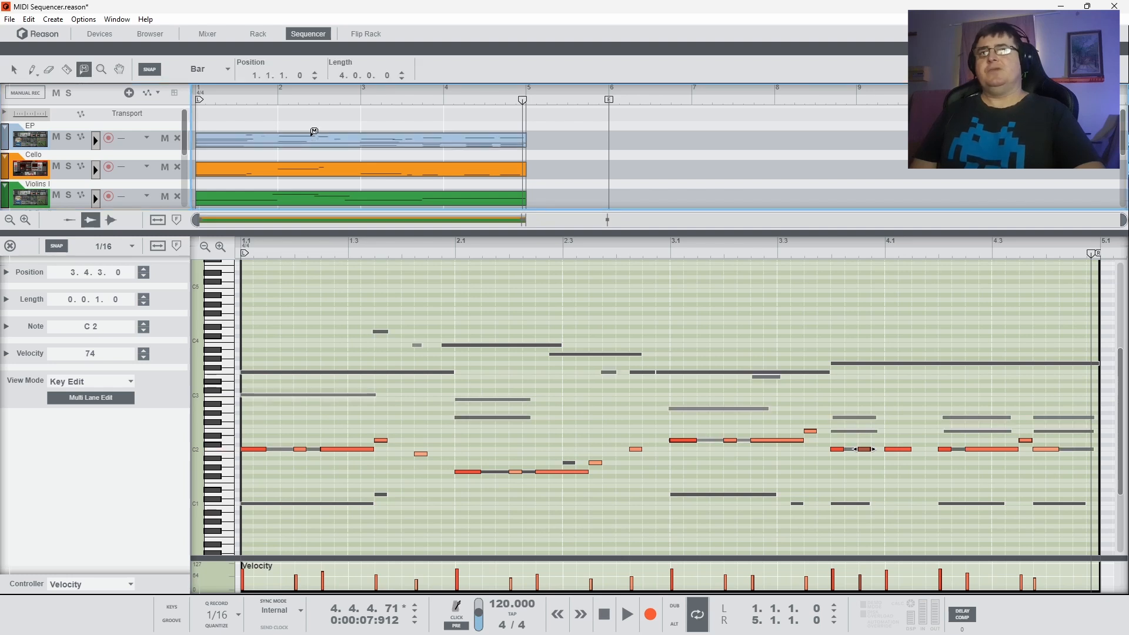
right_click(312, 135)
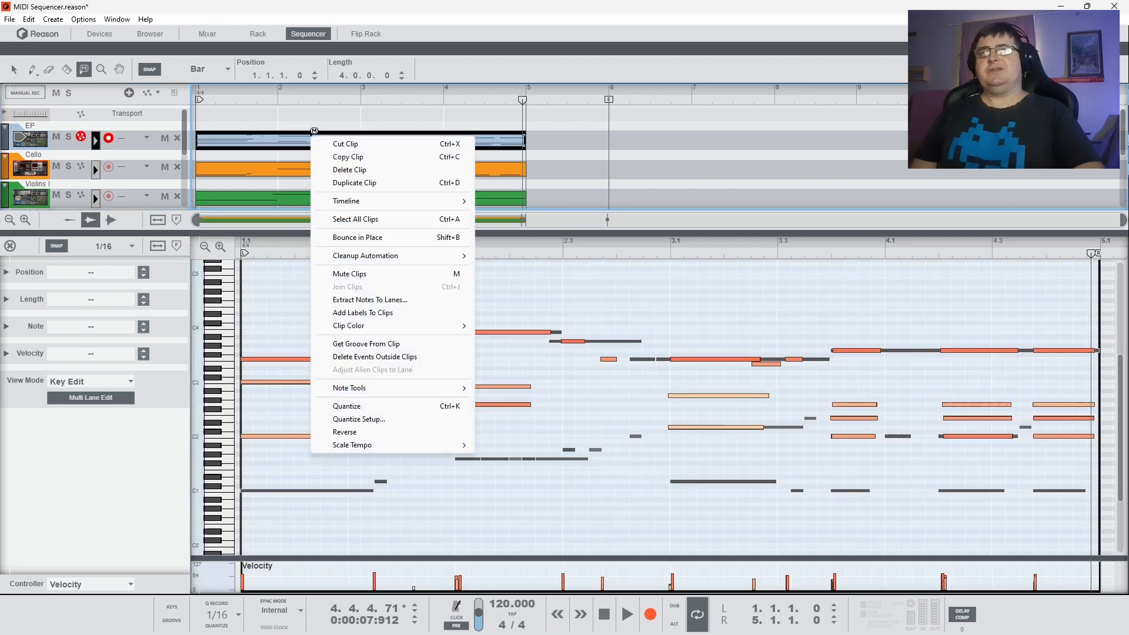
click(380, 274)
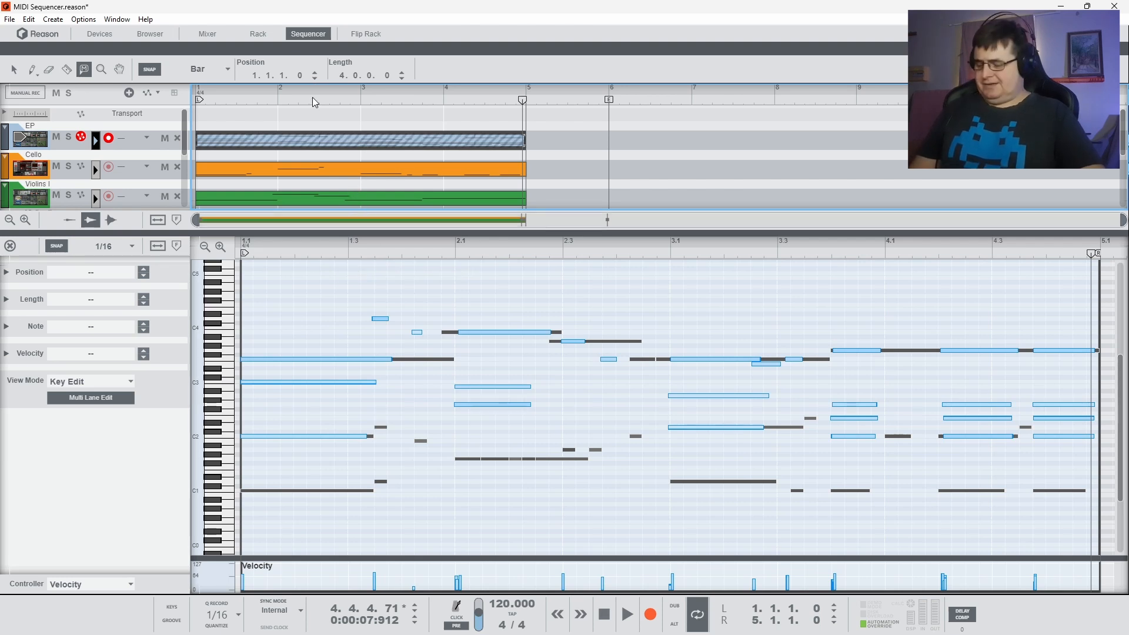
Step: Play back the arrangement from bar 1 into bar 4 with the EP clip muted
key(q)
drag(291, 95, 177, 101)
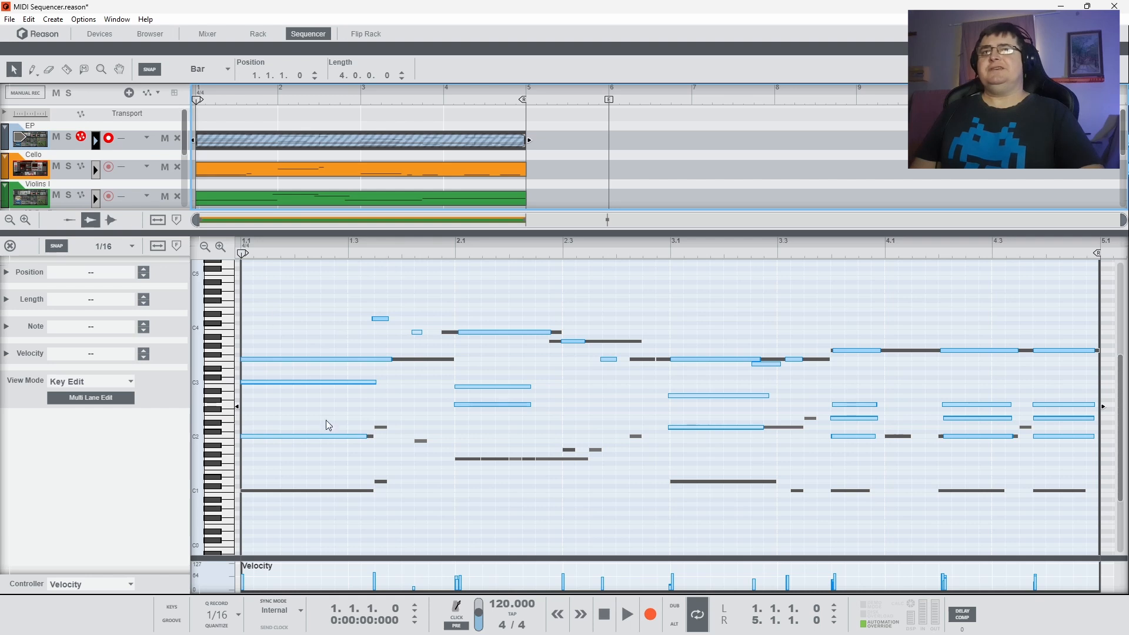
key(space)
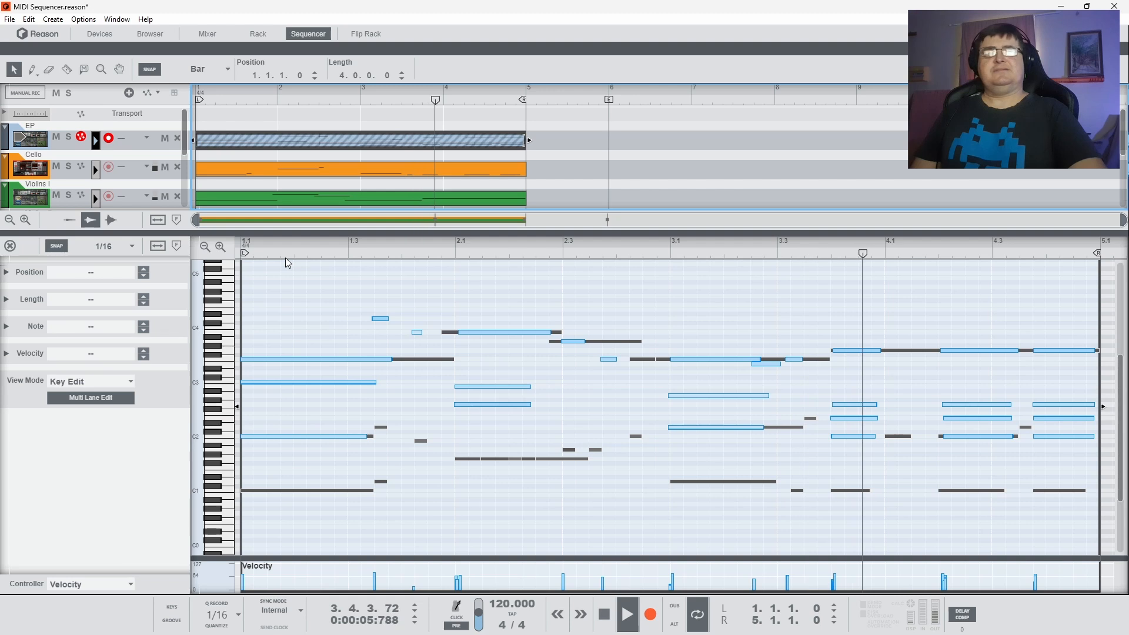
key(space)
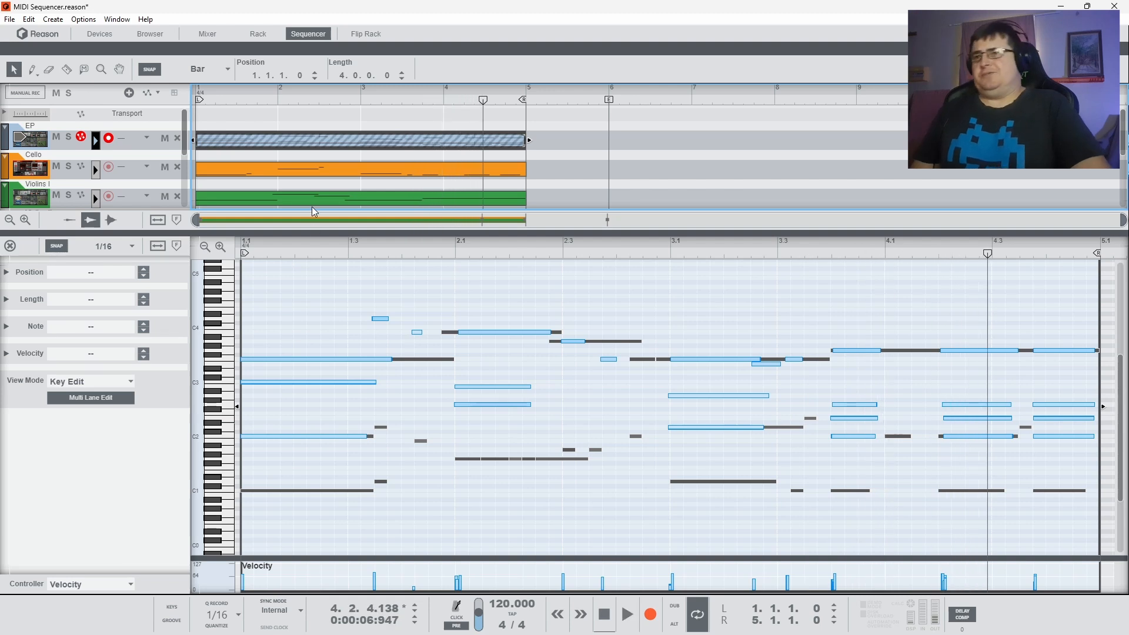
scroll(327, 178, down, 2)
scroll(329, 177, down, 1)
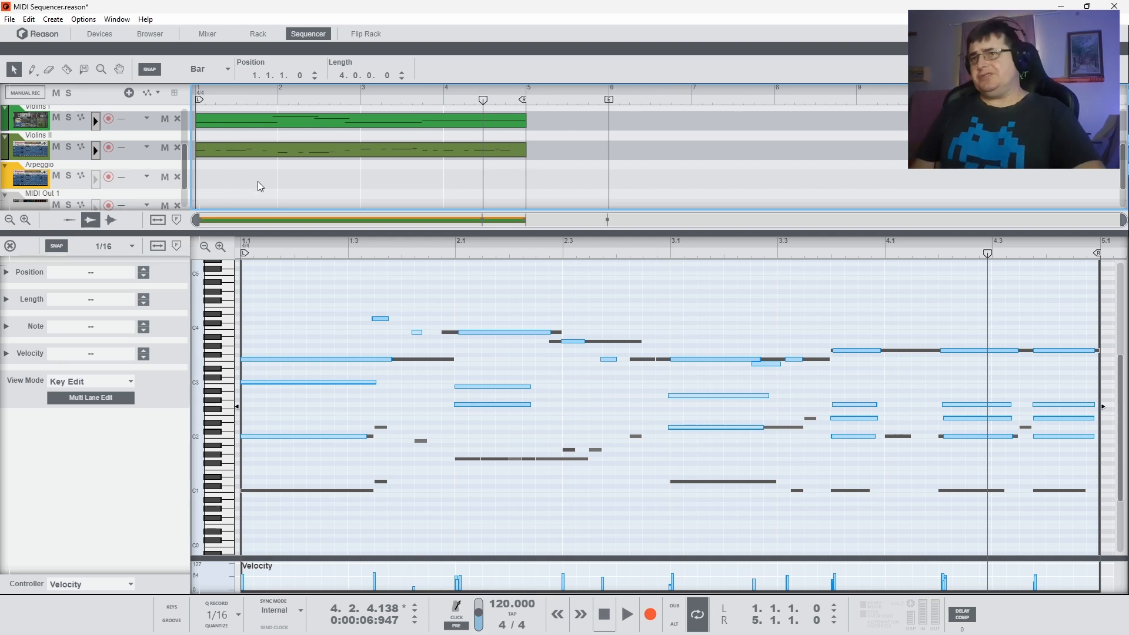
scroll(261, 187, up, 1)
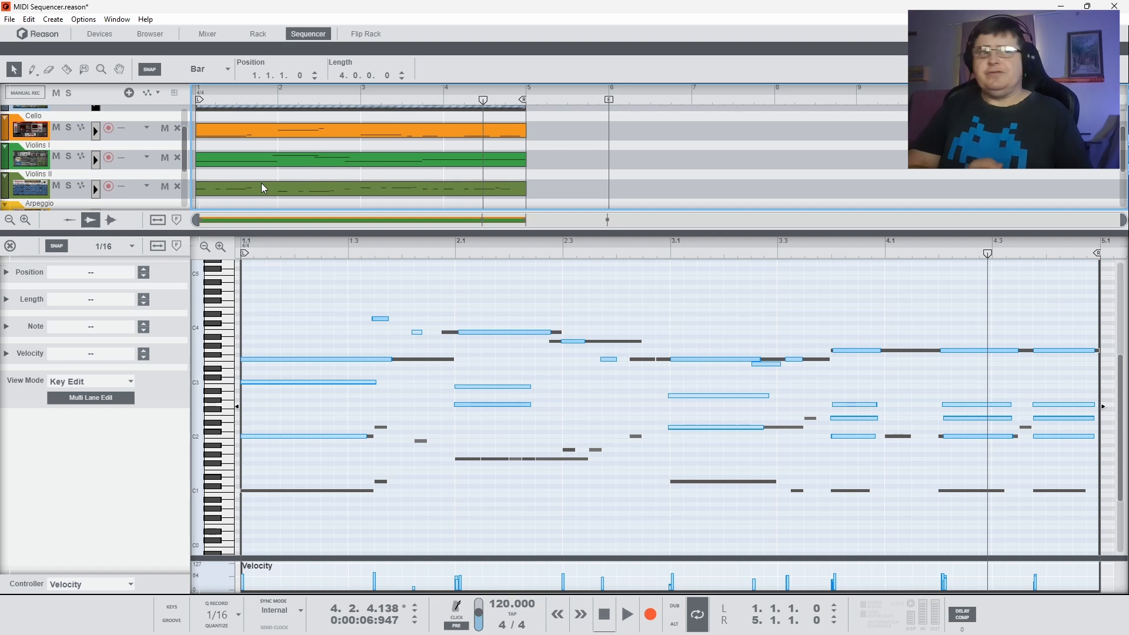
click(265, 205)
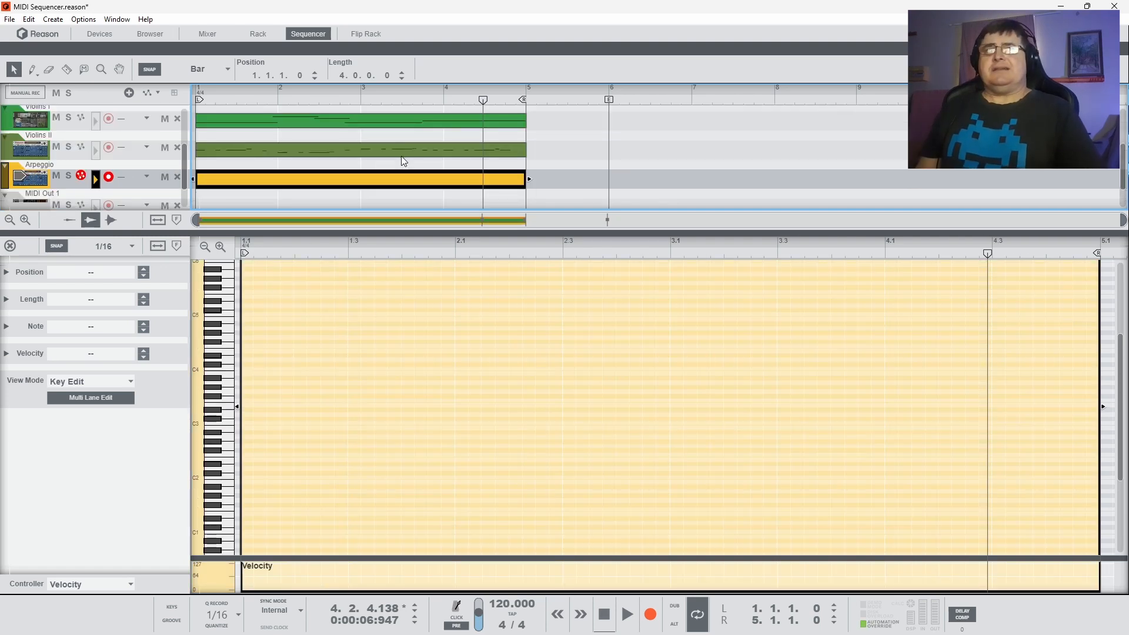
scroll(385, 157, up, 3)
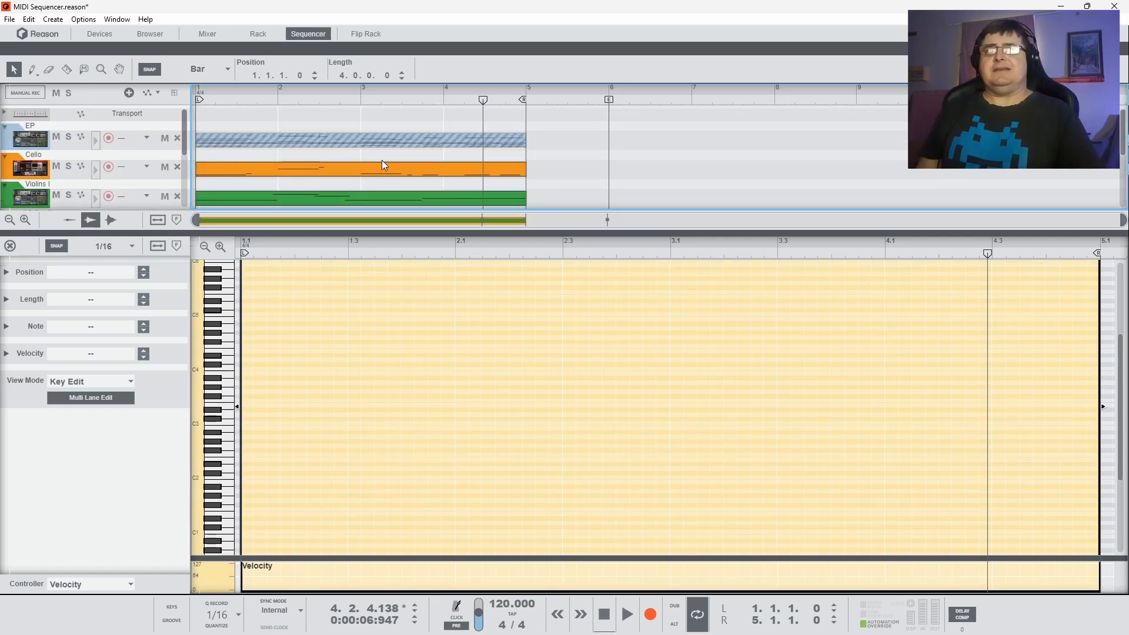
scroll(406, 186, down, 3)
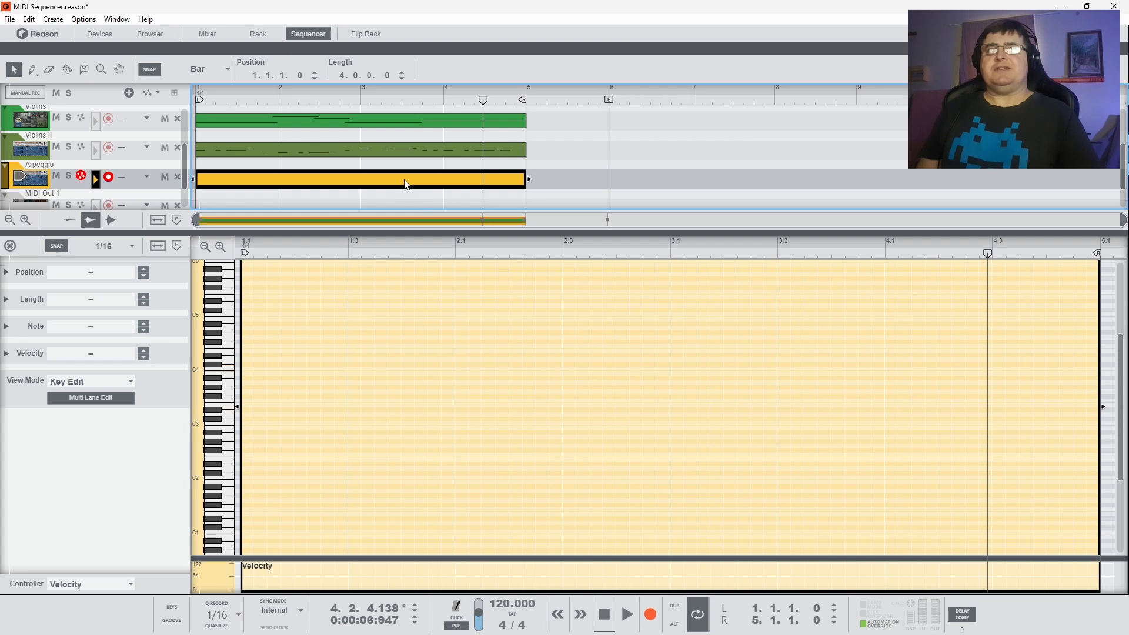
key(Delete)
Step: Copy the four-bar Violins I clip to the Arpeggio track at bar 1 and open the copy for note editing
scroll(362, 172, up, 2)
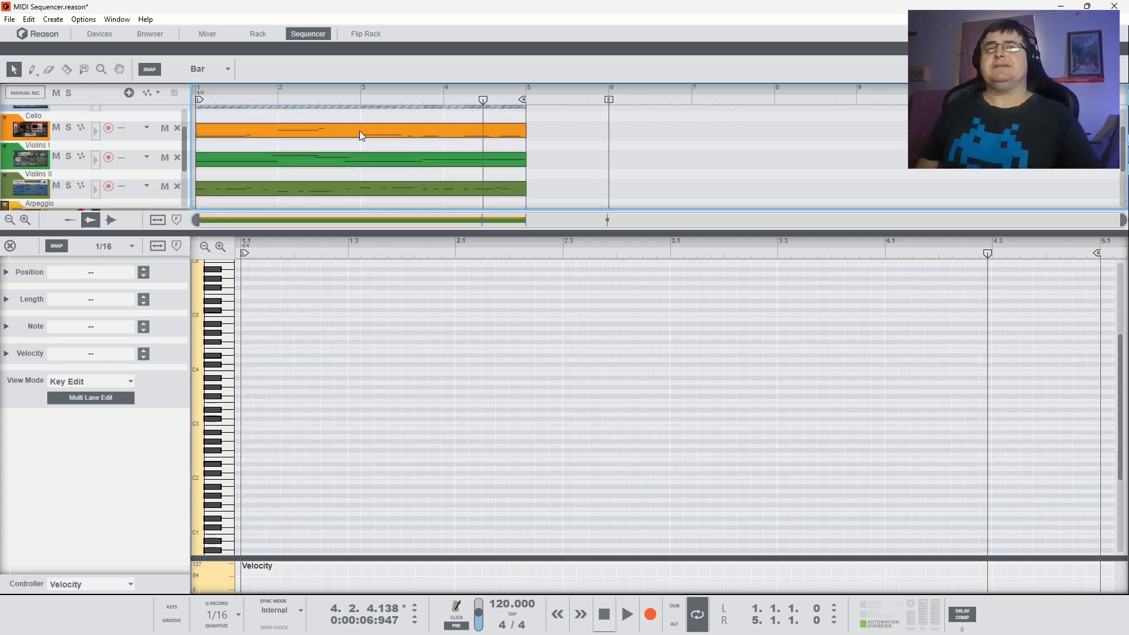
scroll(355, 143, up, 2)
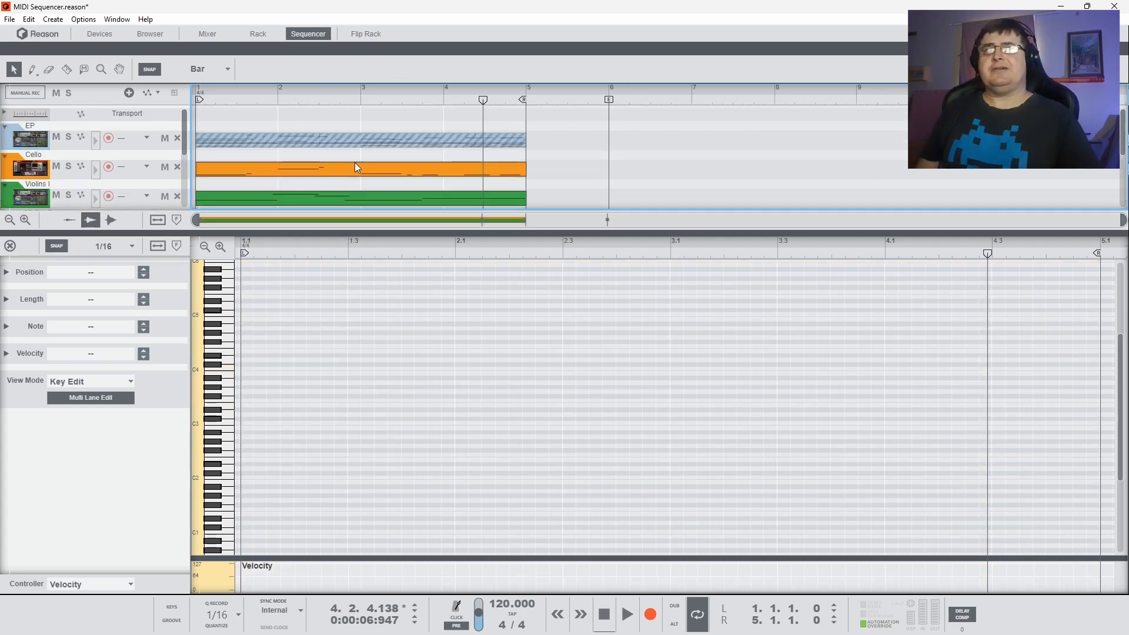
click(353, 192)
scroll(366, 198, down, 3)
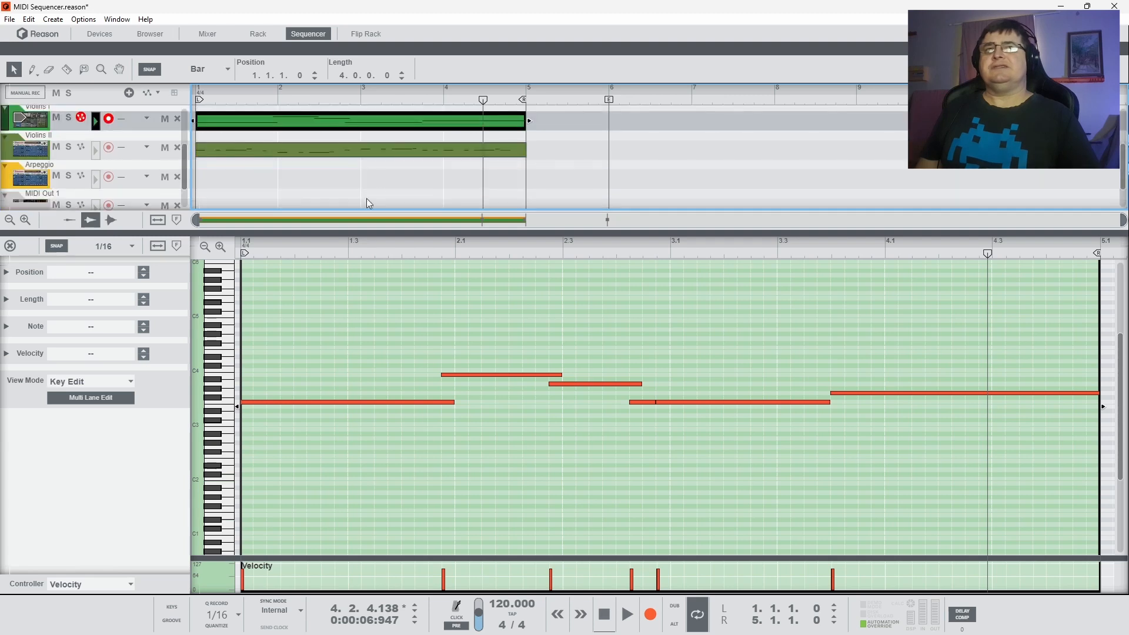
click(11, 246)
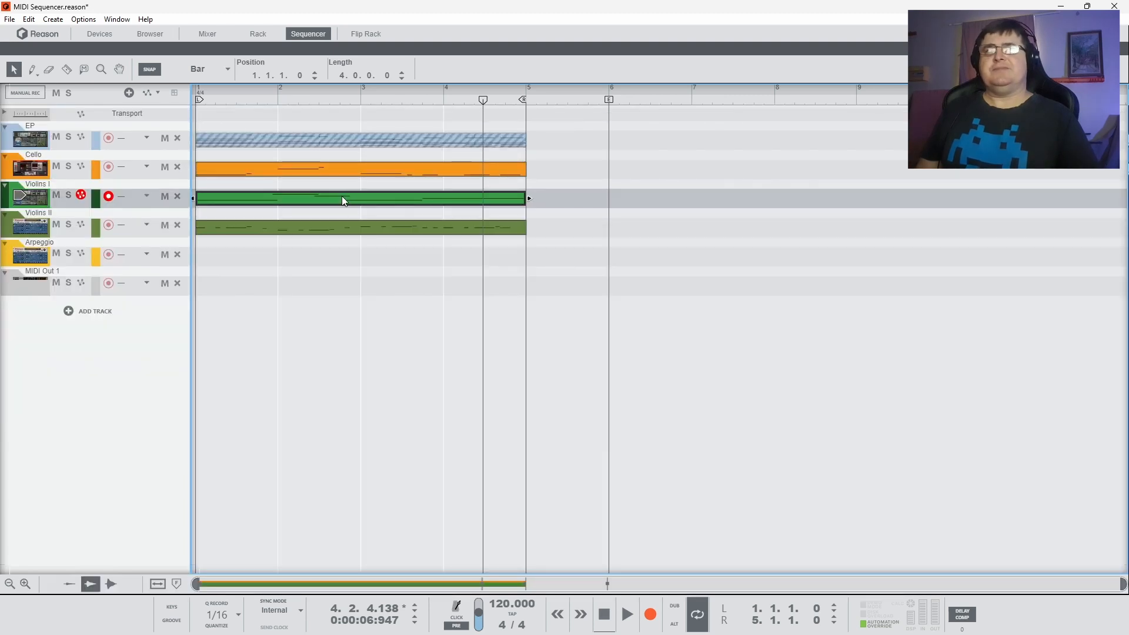
drag(344, 202, 331, 257)
double_click(331, 257)
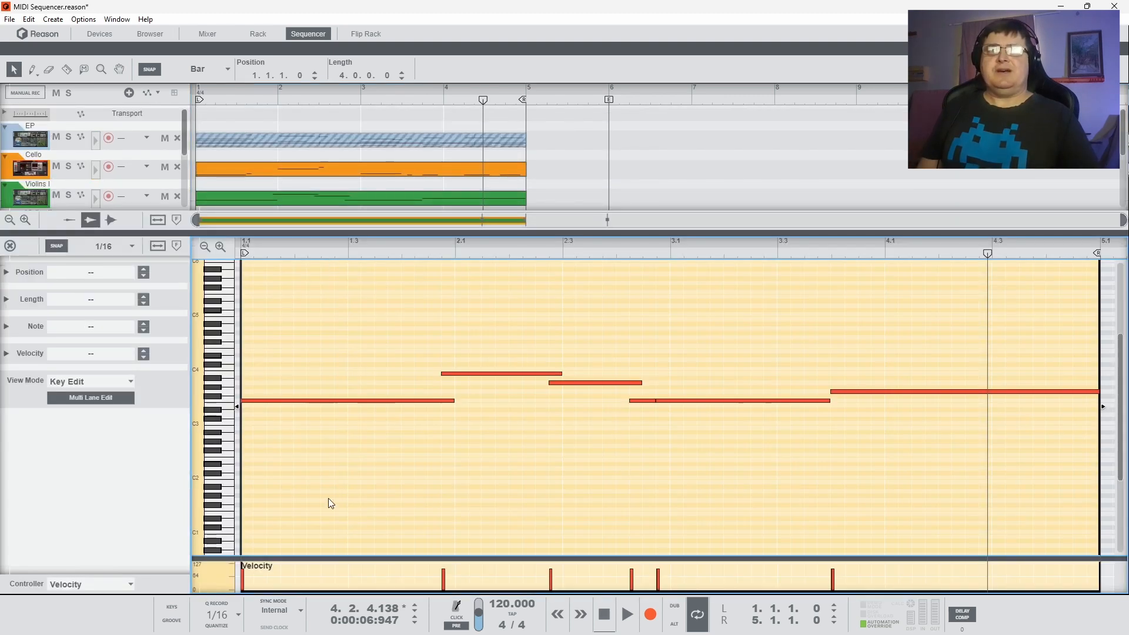
Step: Trim the starts of the Arpeggio clip's B3 note and the note after it to 2.1.1 and 2.3.1
drag(430, 363, 565, 388)
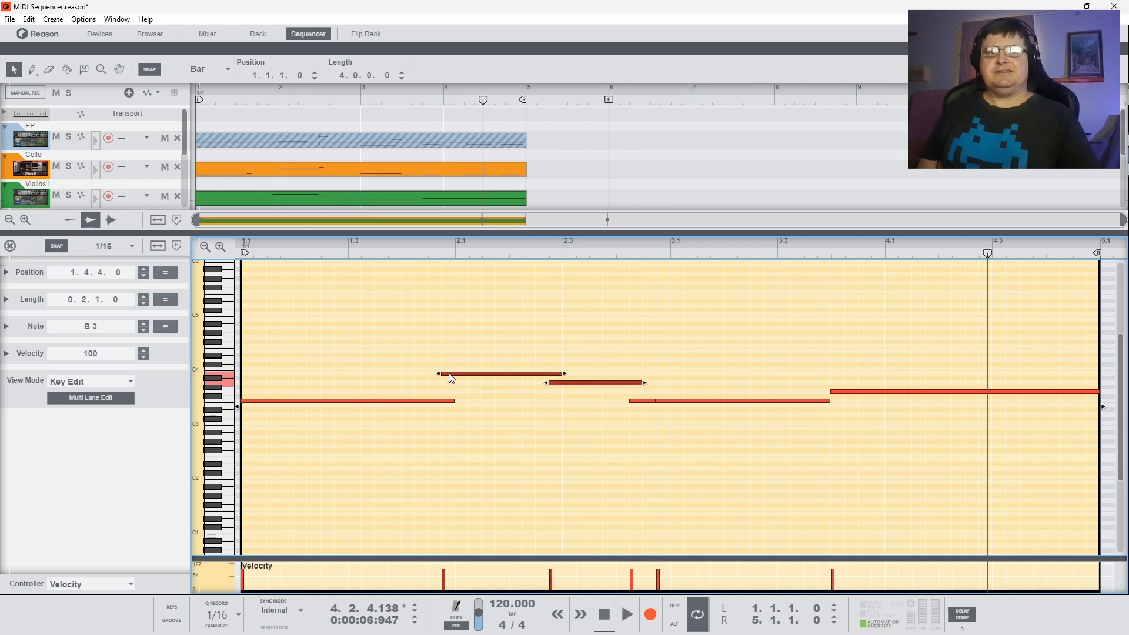
drag(442, 374, 454, 374)
click(599, 373)
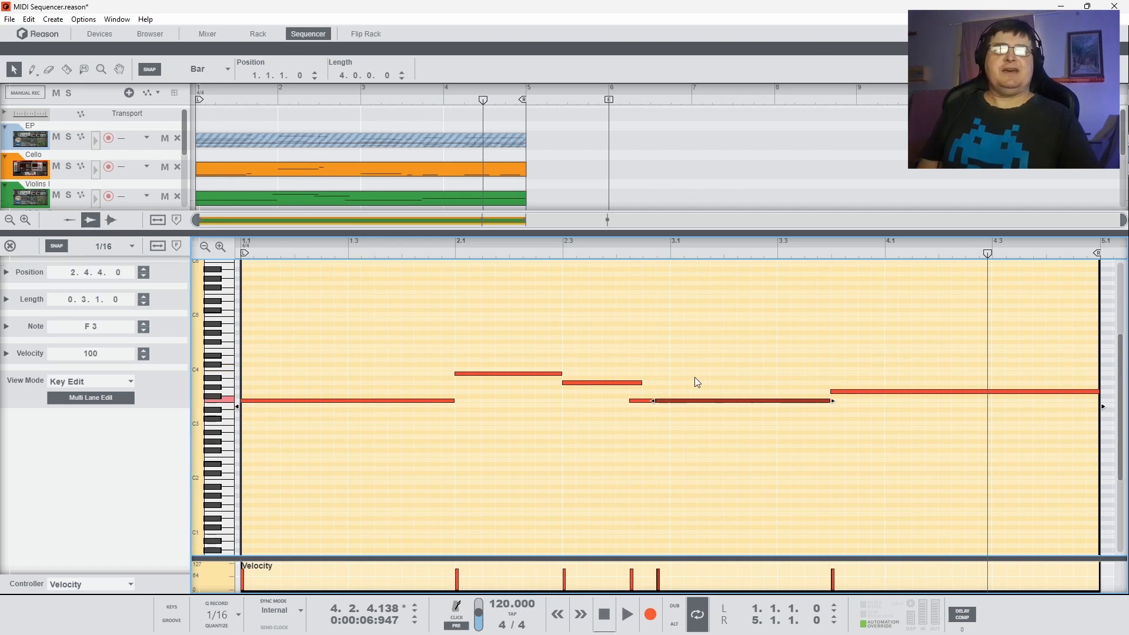
Step: Delete the short F3 note at the end of bar 2 and make the long F3 start at 2.4.3 with a length of 0.3.2.0
click(662, 401)
mouse_move(661, 409)
mouse_down()
mouse_move(674, 409)
mouse_move(659, 408)
mouse_up()
click(647, 401)
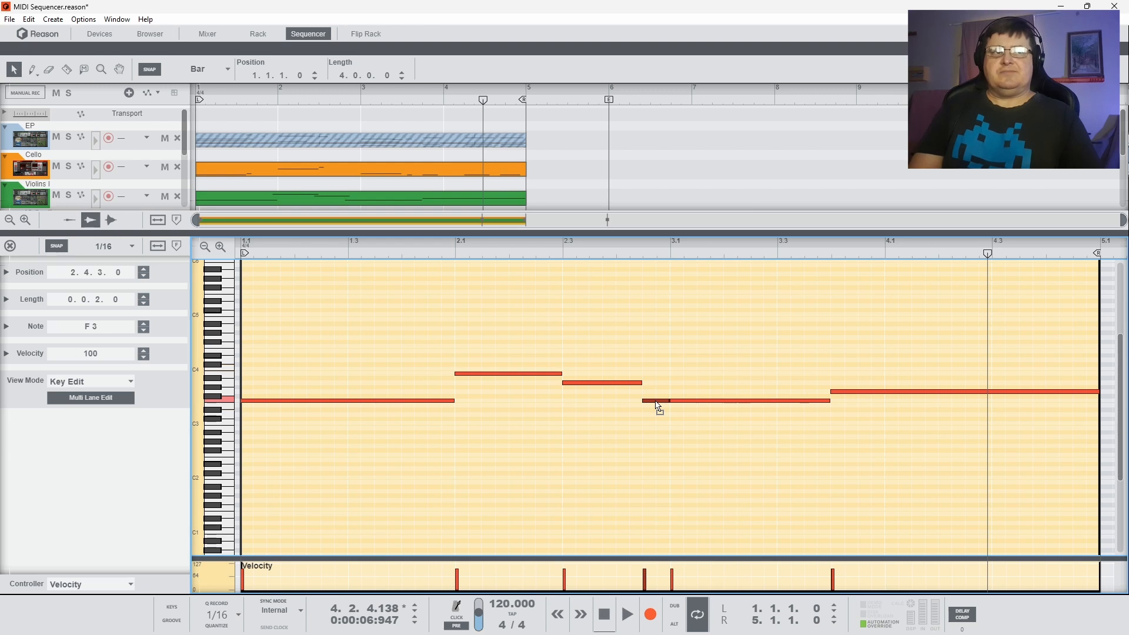
key(Delete)
click(674, 403)
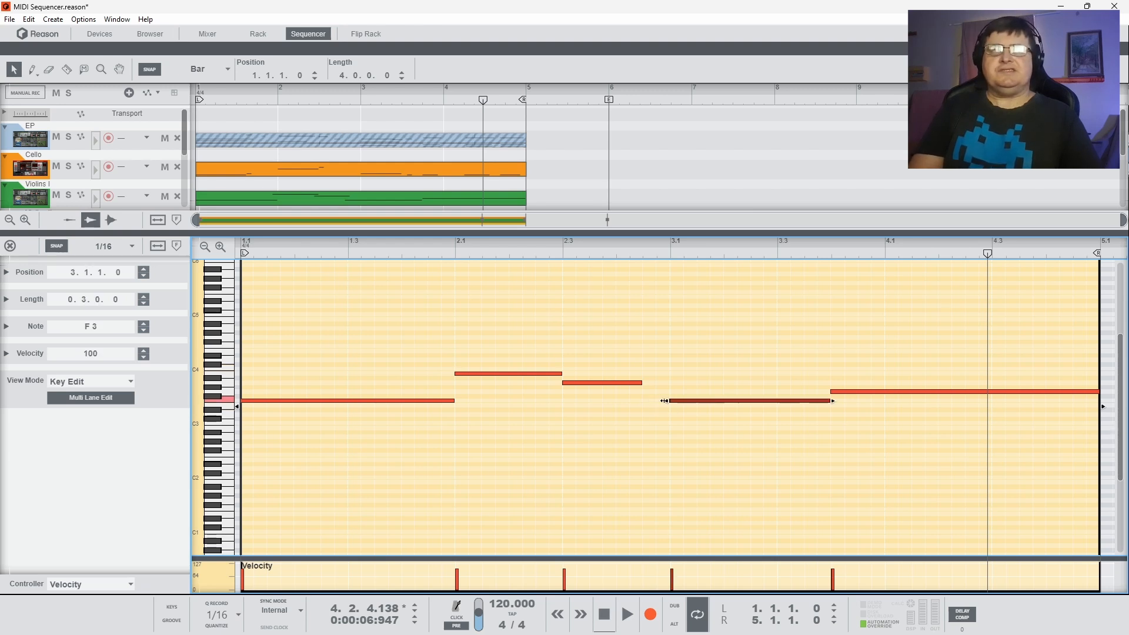
drag(667, 407, 639, 408)
Step: Solo the Arpeggio track and play back its part into bar 3
scroll(97, 141, down, 3)
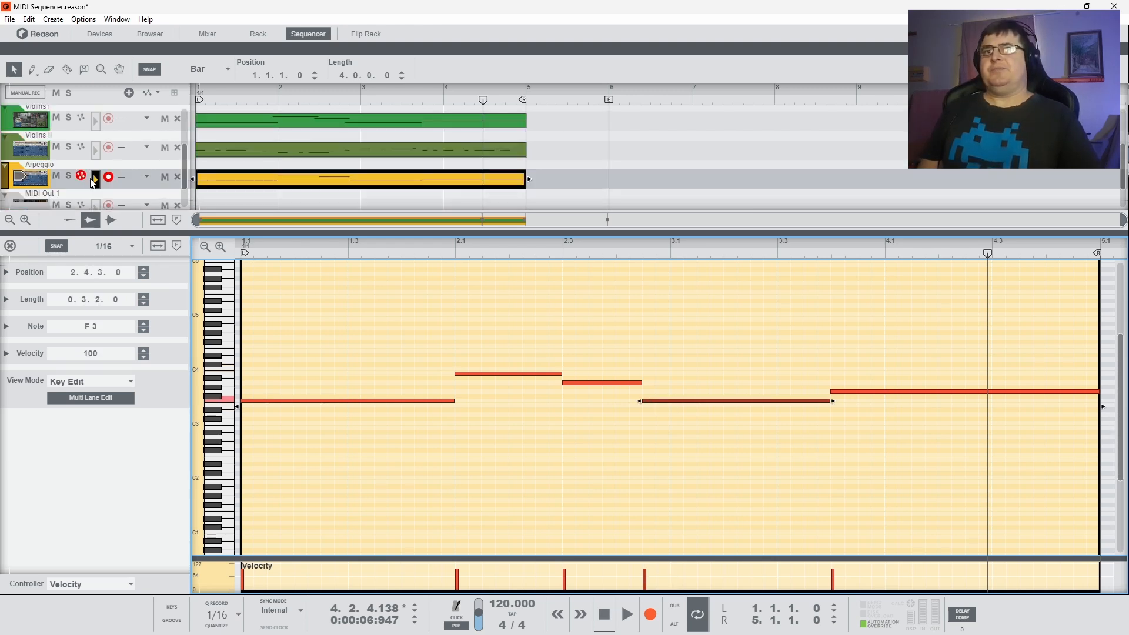
click(69, 176)
key(space)
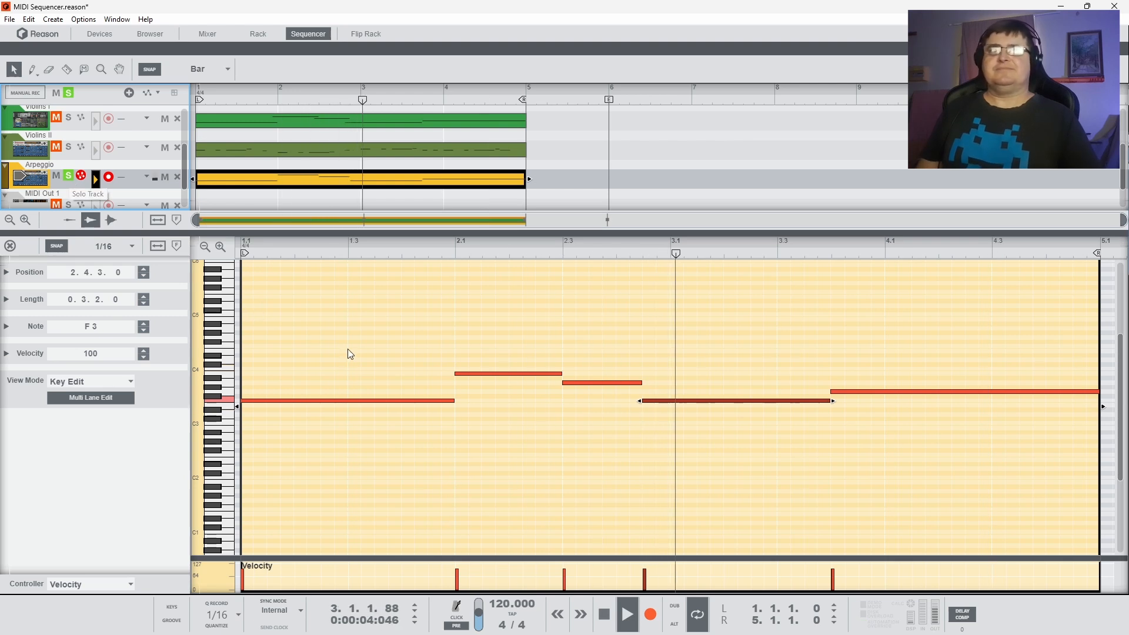
key(space)
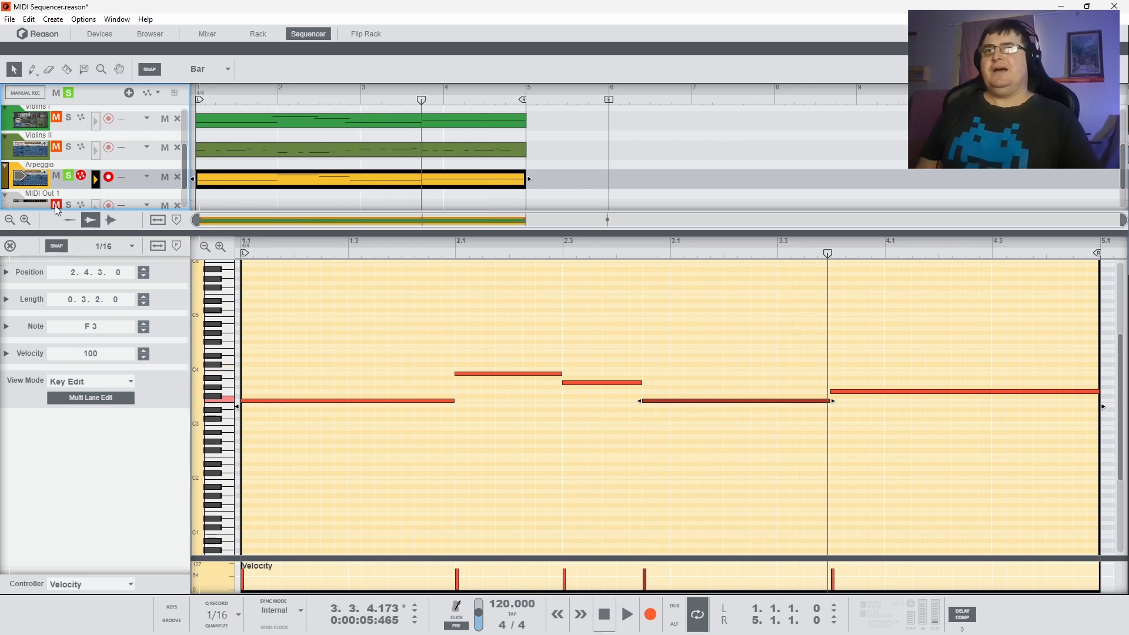
Step: Unsolo the Arpeggio track, close the note editor and play back all tracks together into bar 2
click(68, 177)
scroll(68, 183, up, 2)
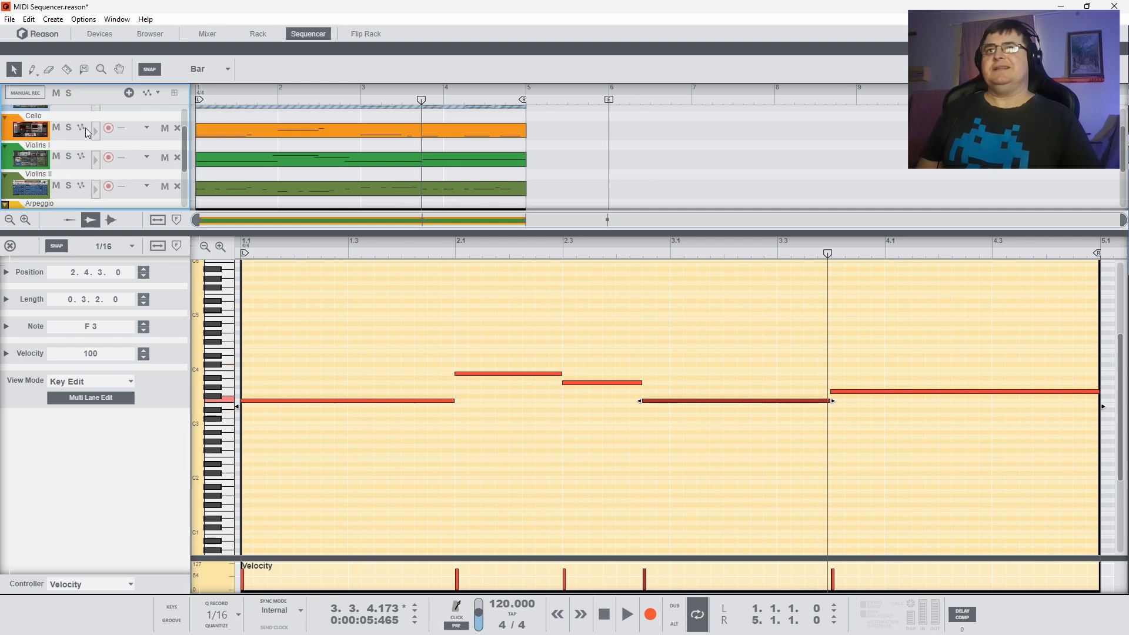
click(11, 247)
key(space)
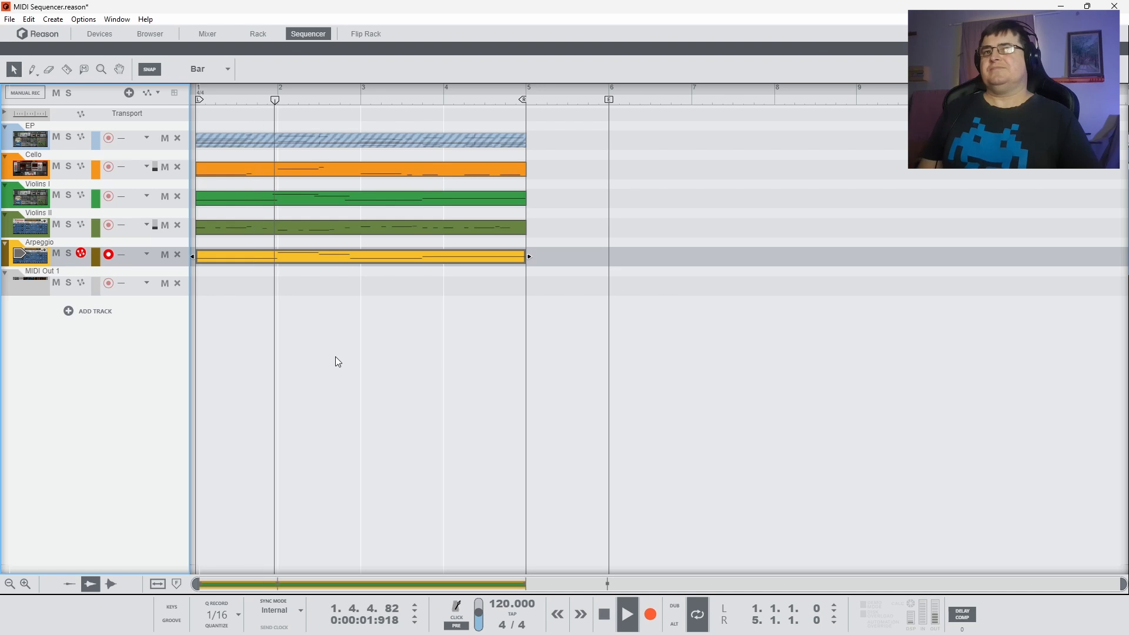
key(space)
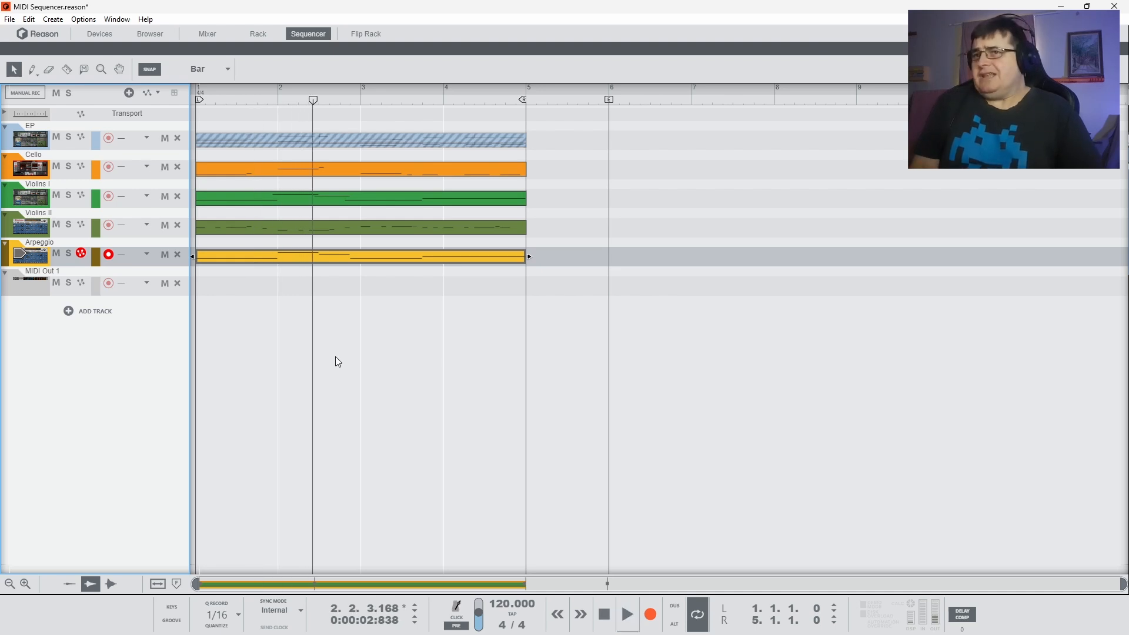
Step: Transpose all notes in the Arpeggio clip down one octave and play back the full arrangement
double_click(311, 256)
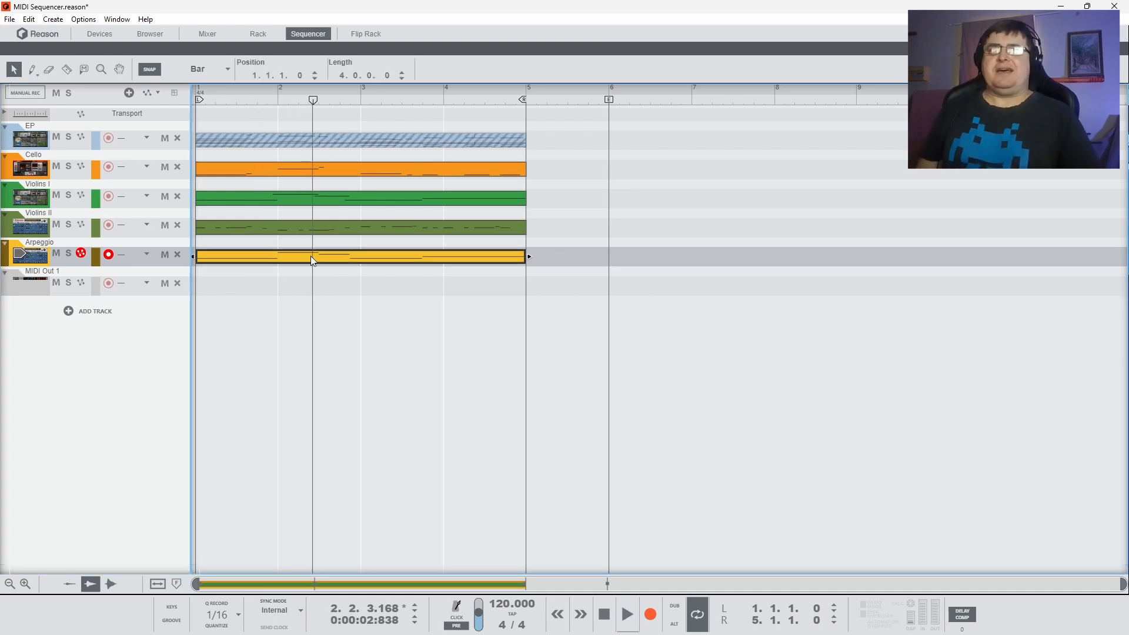
key(ctrl+a)
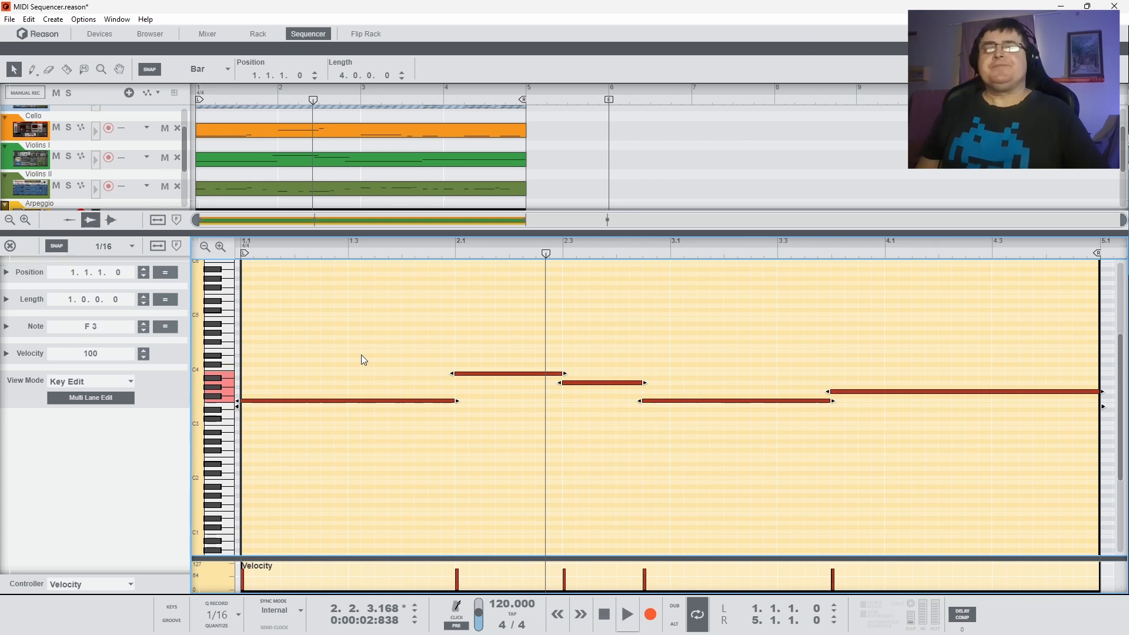
key(shift+Down)
key(space)
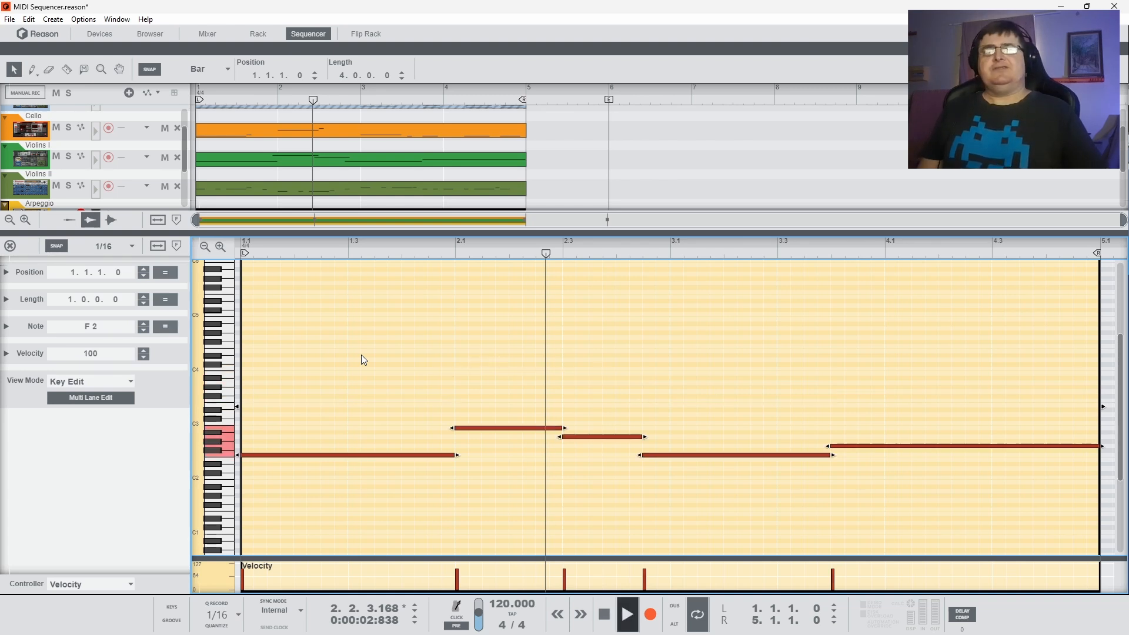
click(10, 246)
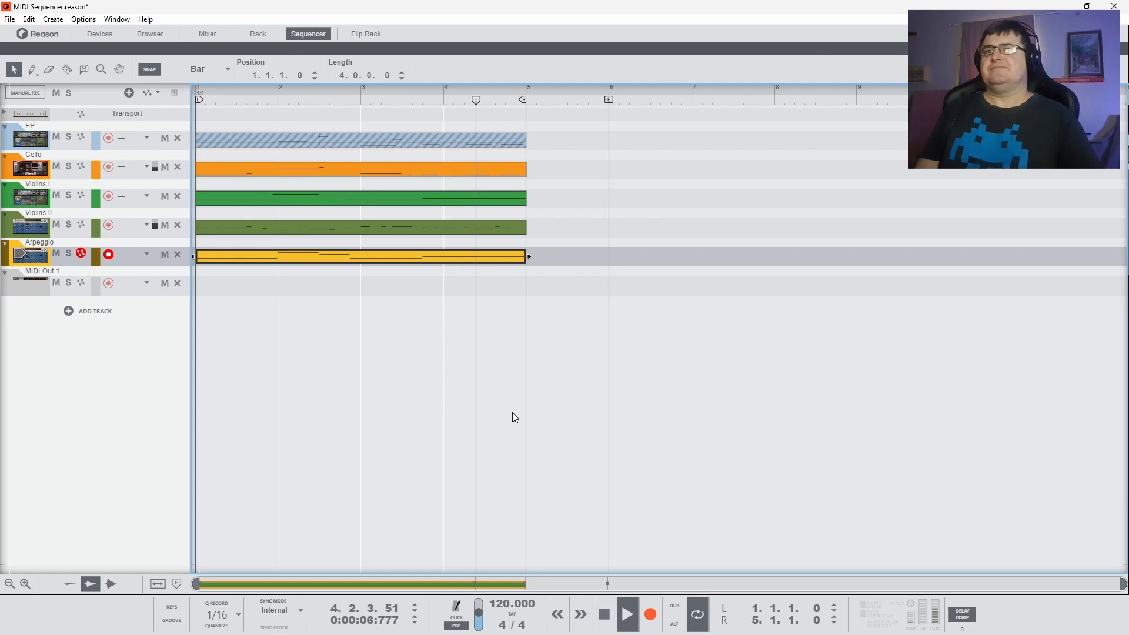
key(space)
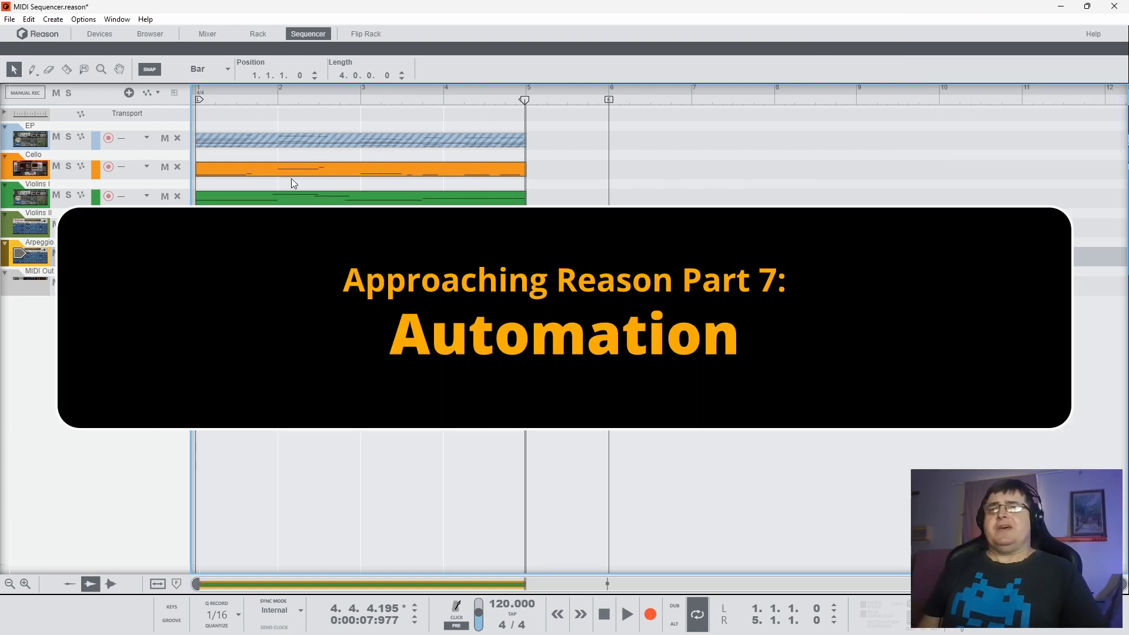
Step: Show only the rack and unfold the Arpeggio track's Polytone synthesizer
click(306, 33)
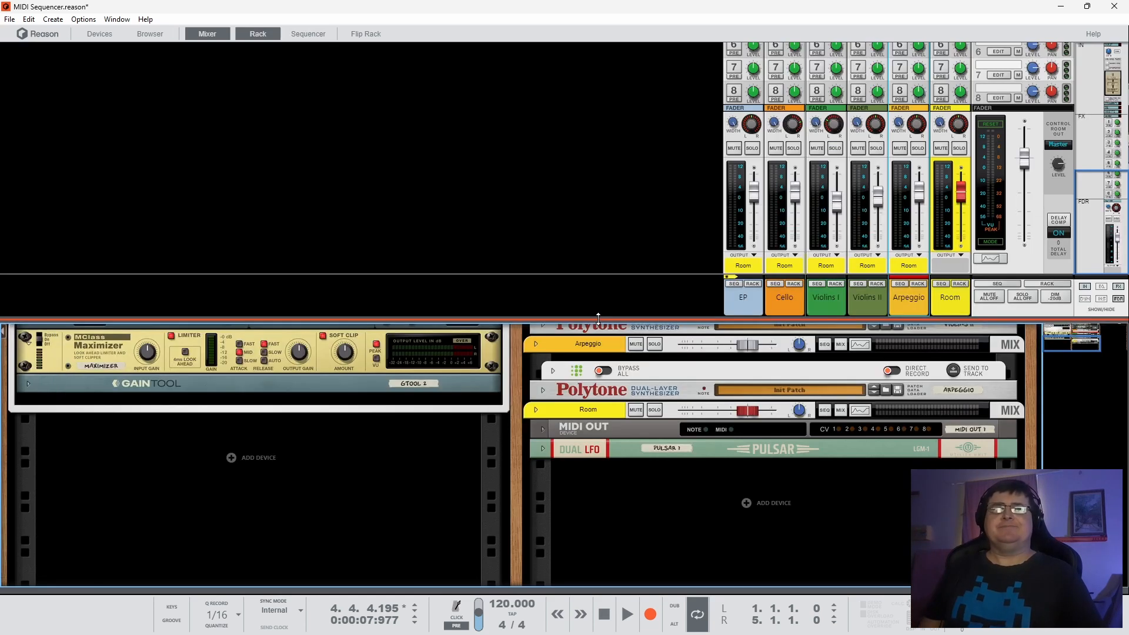
key(F5)
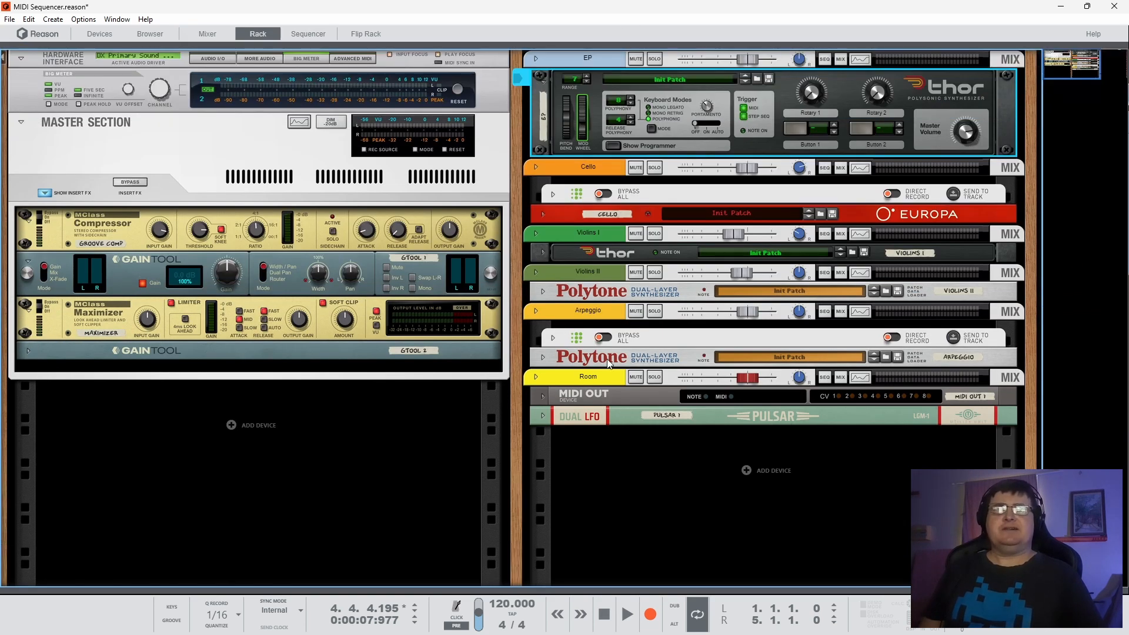
click(584, 321)
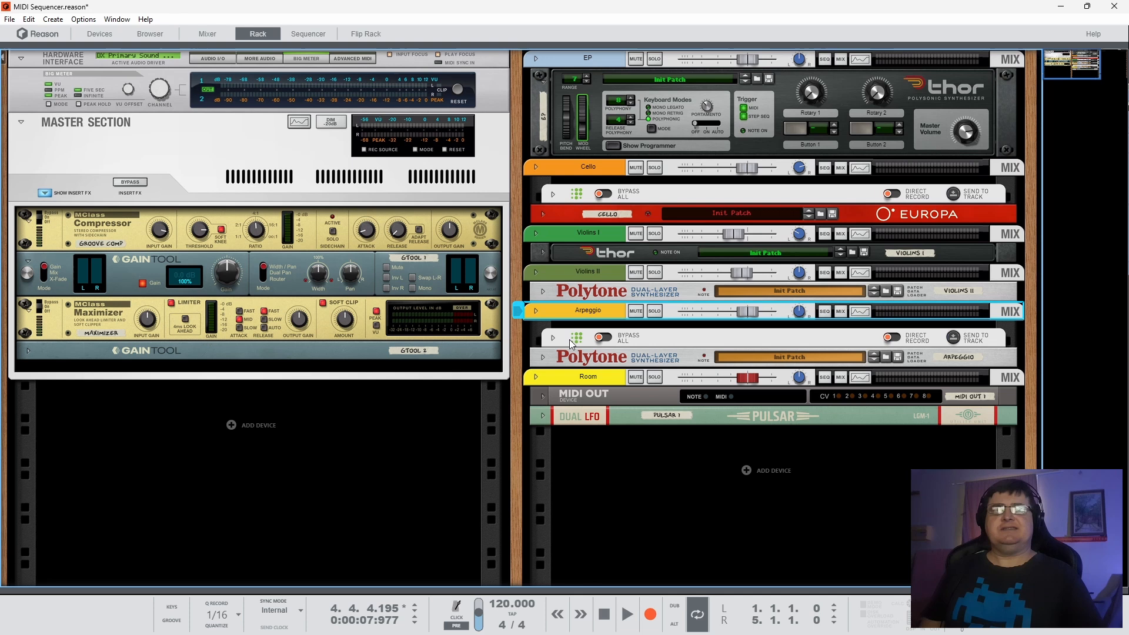
click(543, 357)
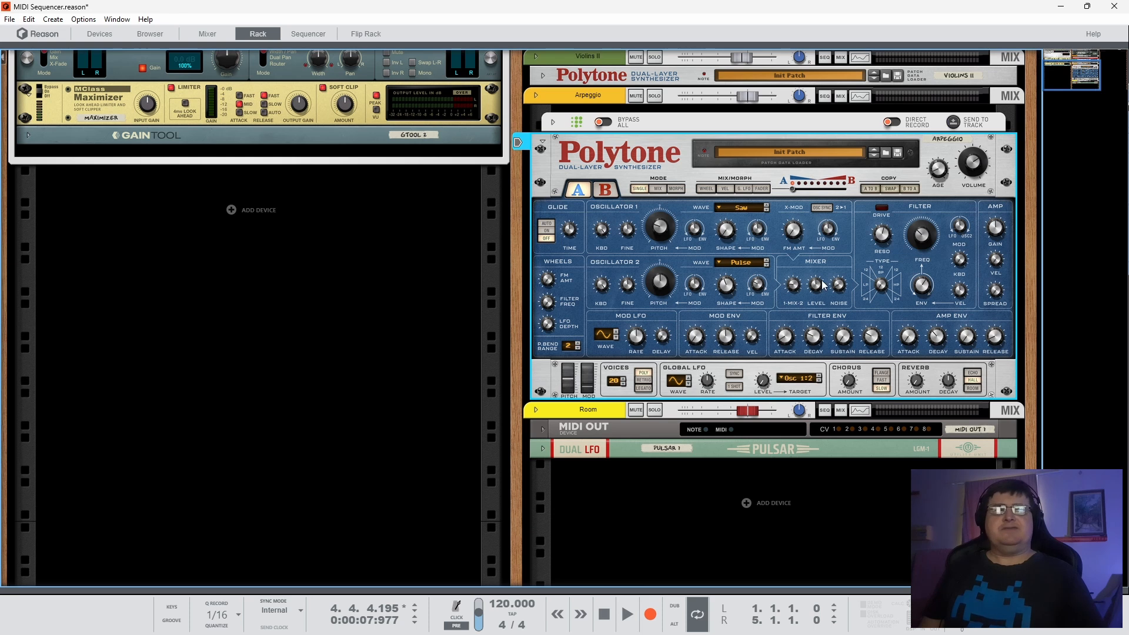
Step: Sweep the Arpeggio Polytone's filter frequency during playback, ending at about 227 Hz
key(space)
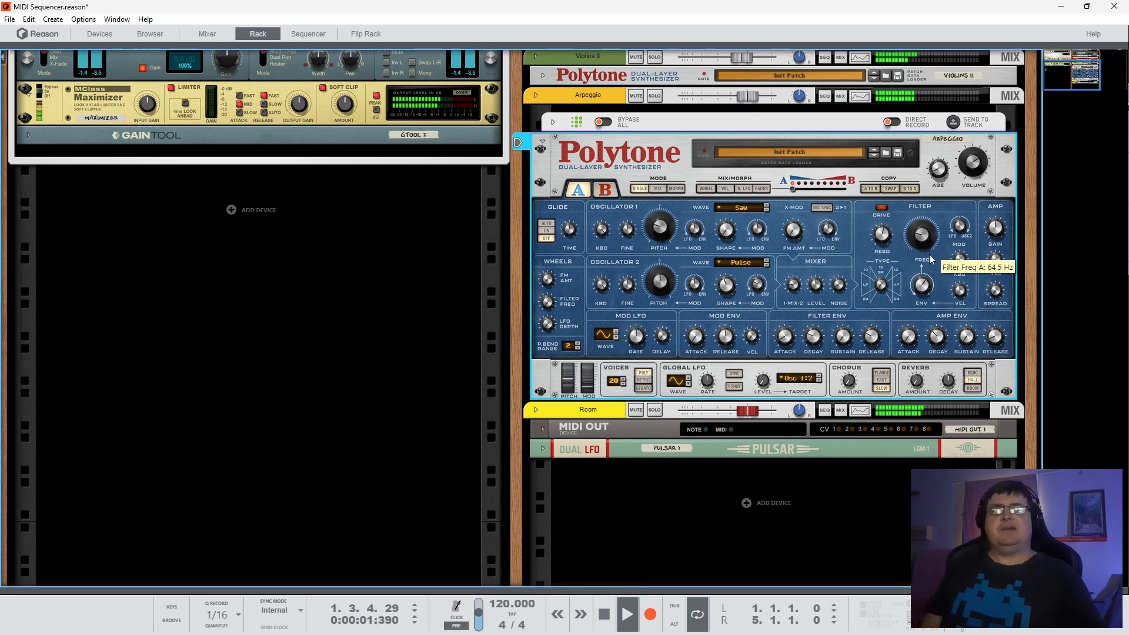
drag(936, 215, 926, 241)
key(space)
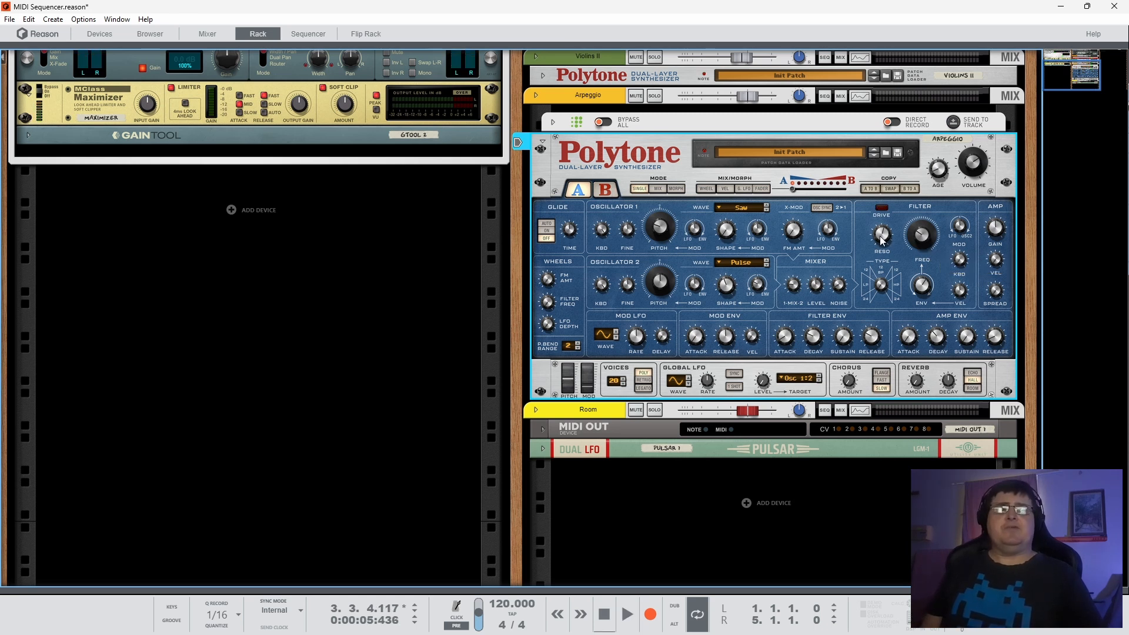
Step: Add a Filter Freq A automation lane to the Arpeggio track with a four-bar clip from bar 1 and open it for editing
right_click(921, 238)
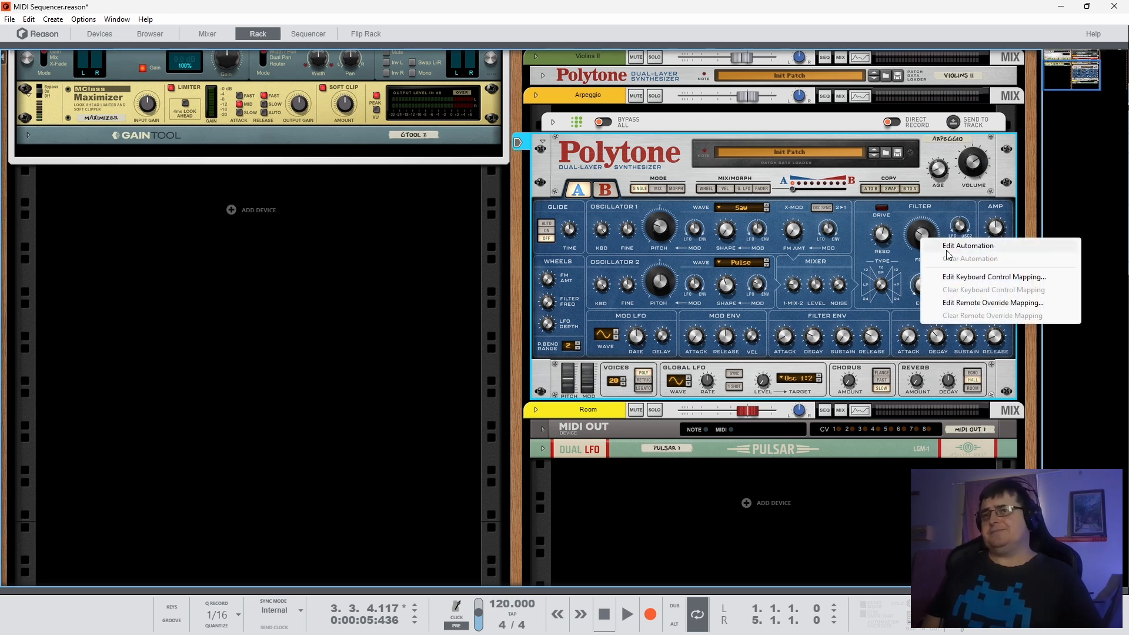
click(965, 246)
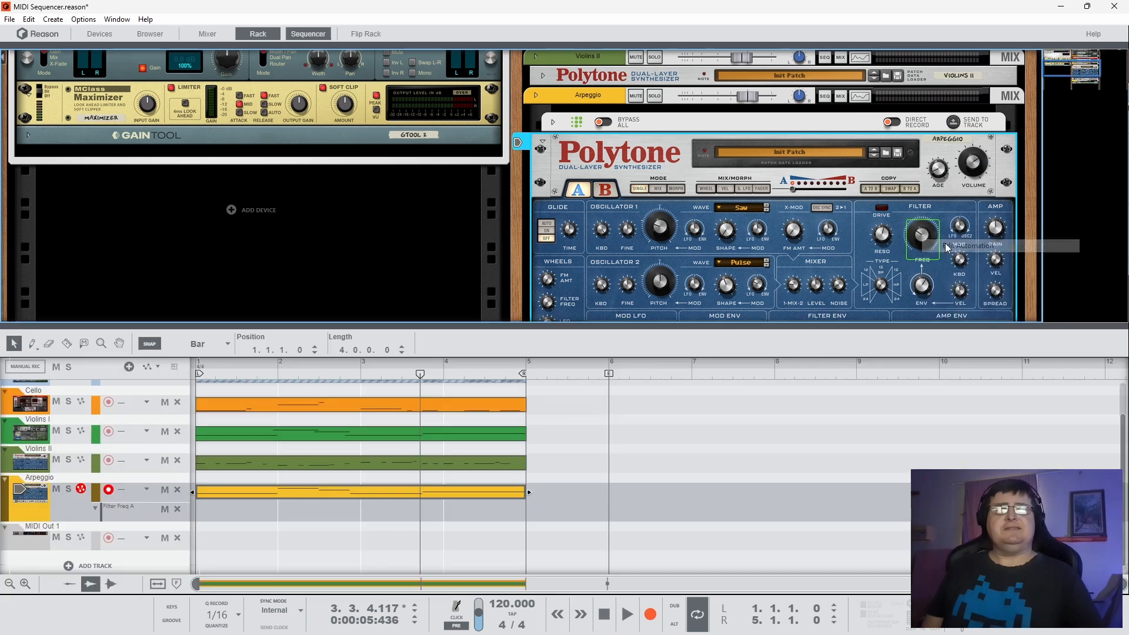
double_click(210, 513)
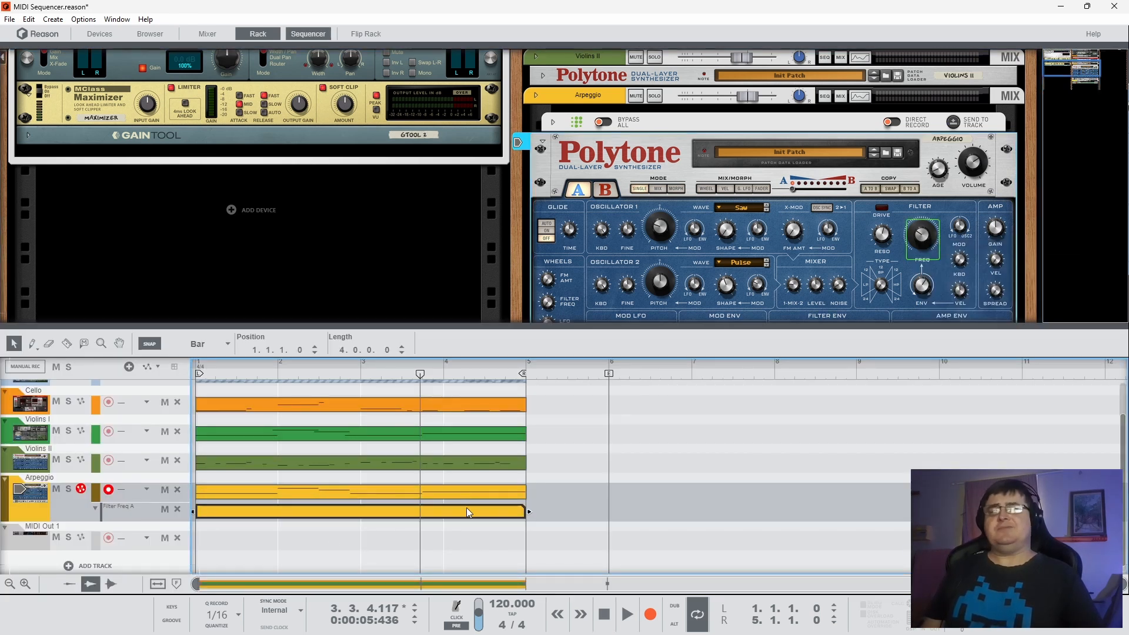
double_click(468, 515)
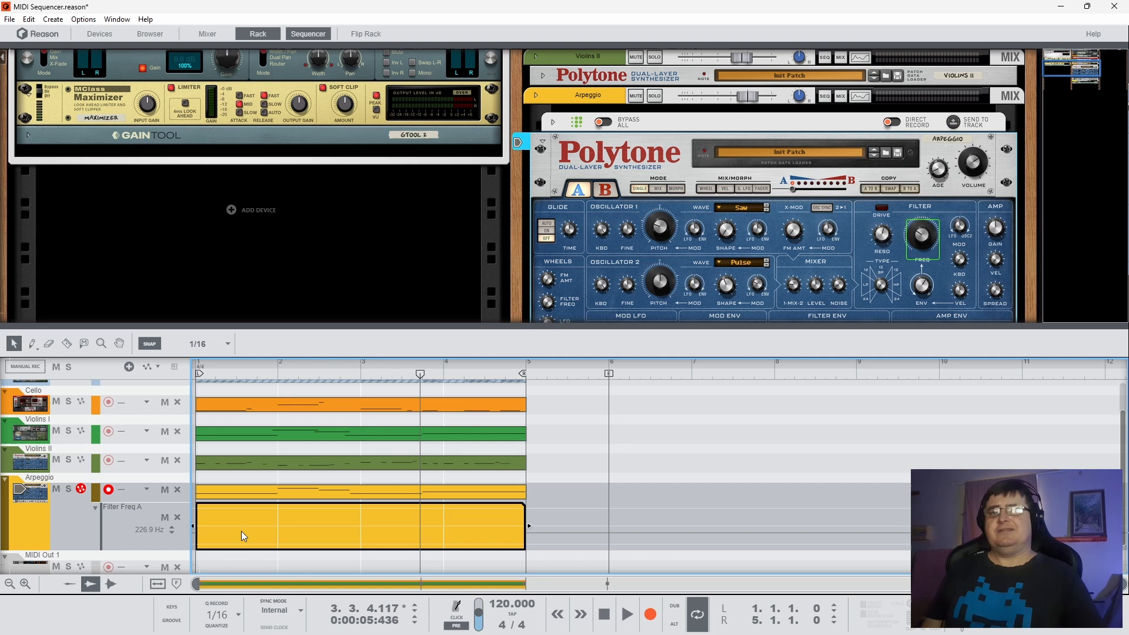
Step: Draw a rising and falling Filter Freq A curve from about 94 Hz at 1.1.1 to about 417 Hz at 4.4.1, and play it back
click(199, 533)
click(273, 520)
click(320, 545)
click(360, 532)
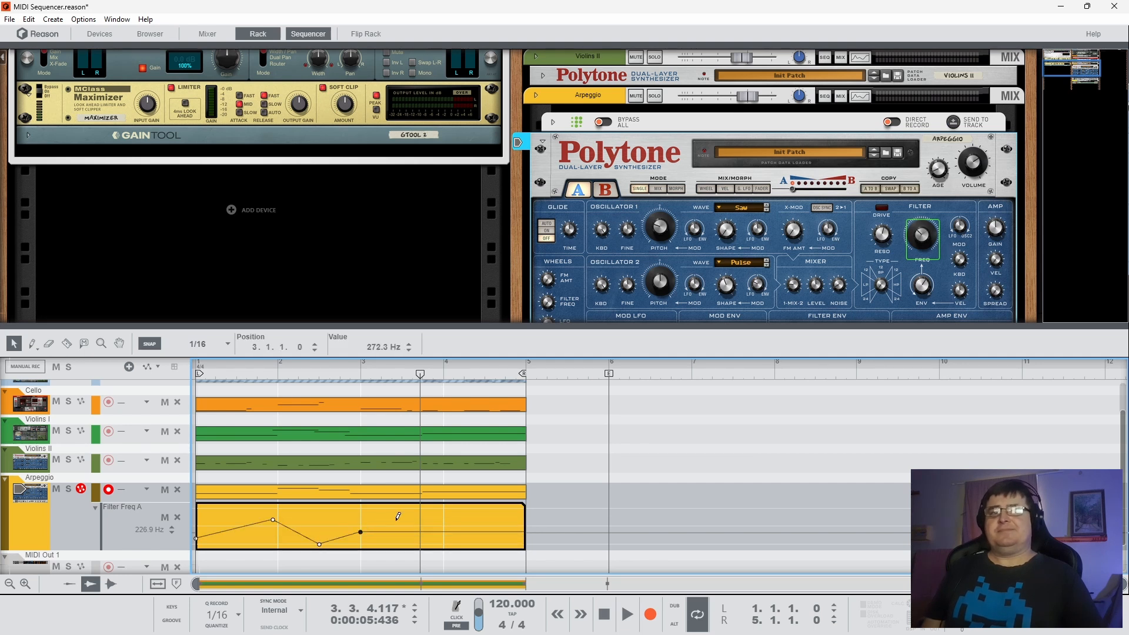
click(412, 522)
click(449, 541)
click(506, 530)
key(space)
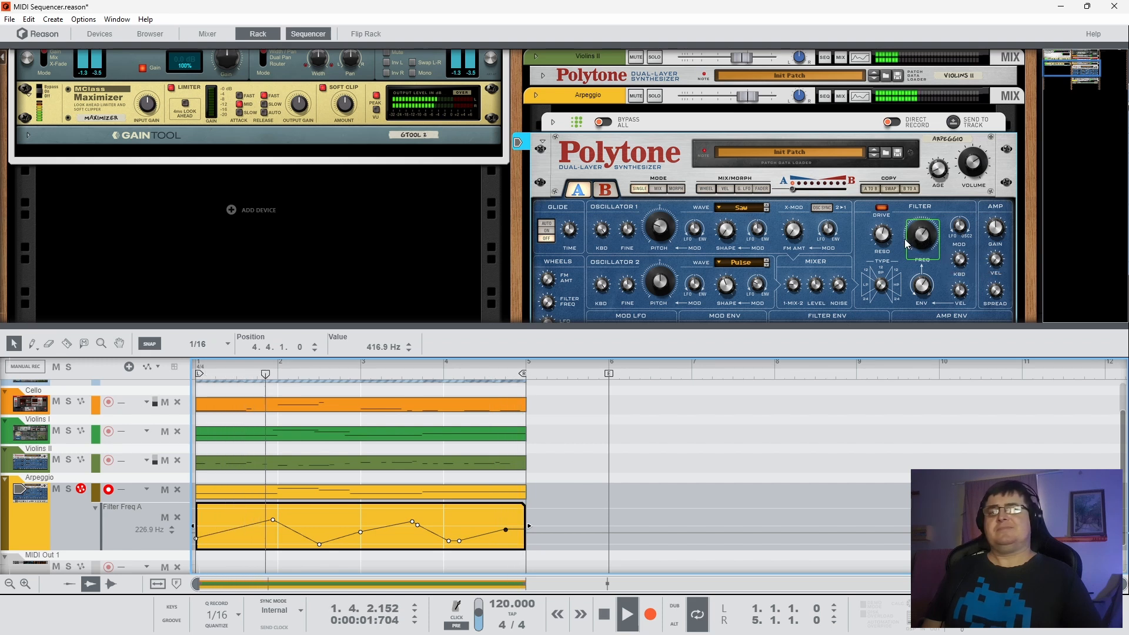
key(space)
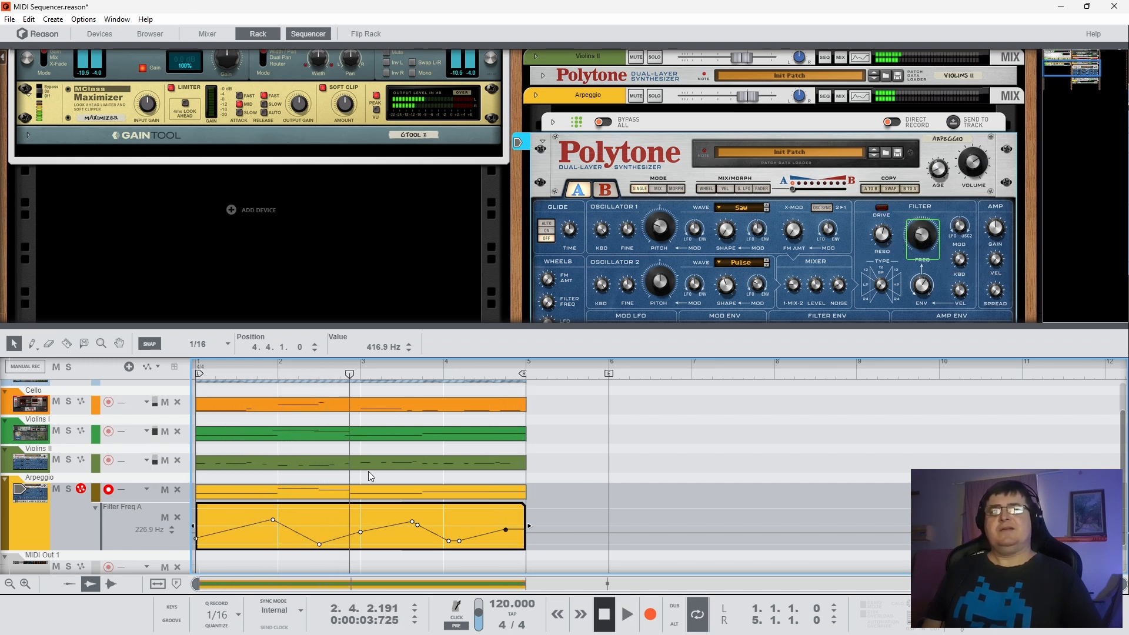
Step: Bend the straight segments between the Filter Freq A automation points into smooth curves
drag(252, 525, 253, 532)
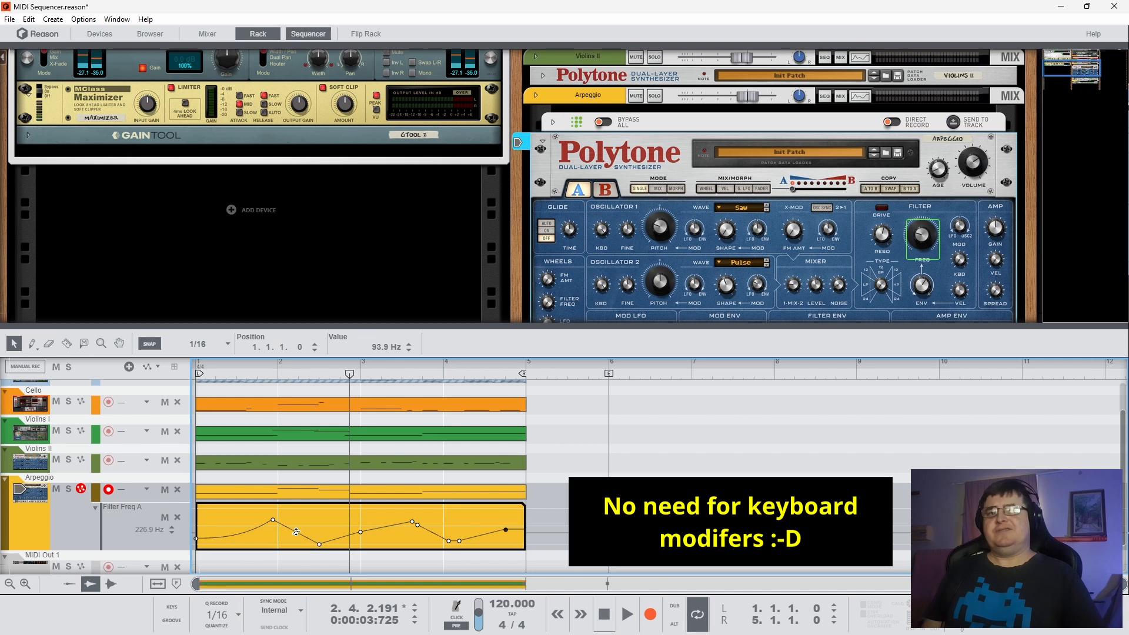
drag(341, 539, 401, 531)
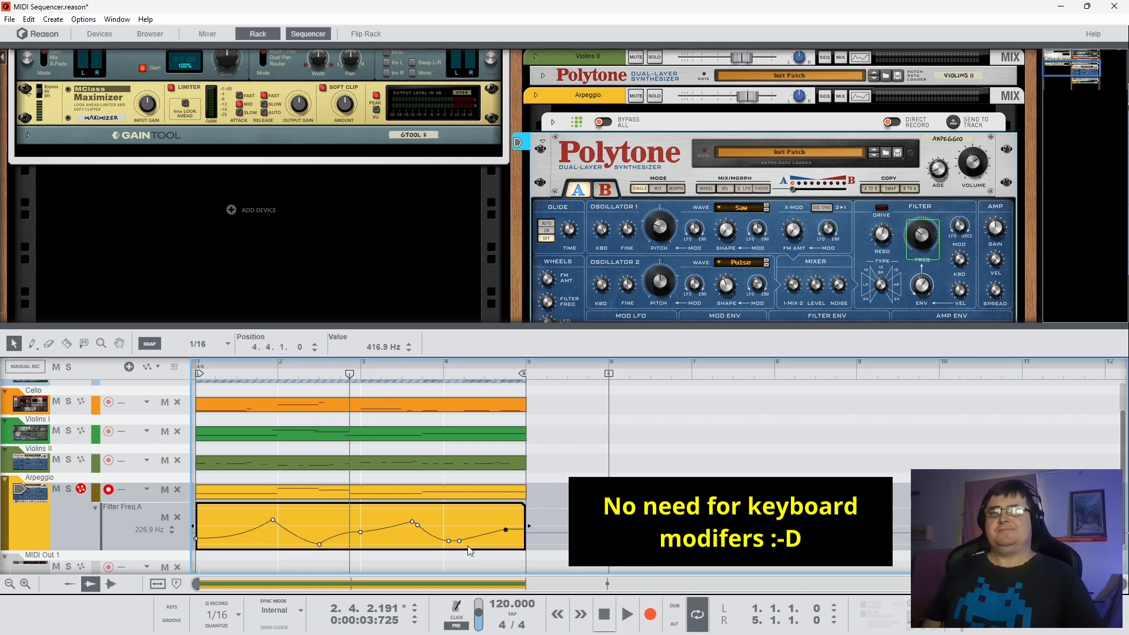
Step: Raise the three lowest Filter Freq A automation points, bringing the one at 2.3.1.0 to about 129.2 Hz, and audition the loop
key(space)
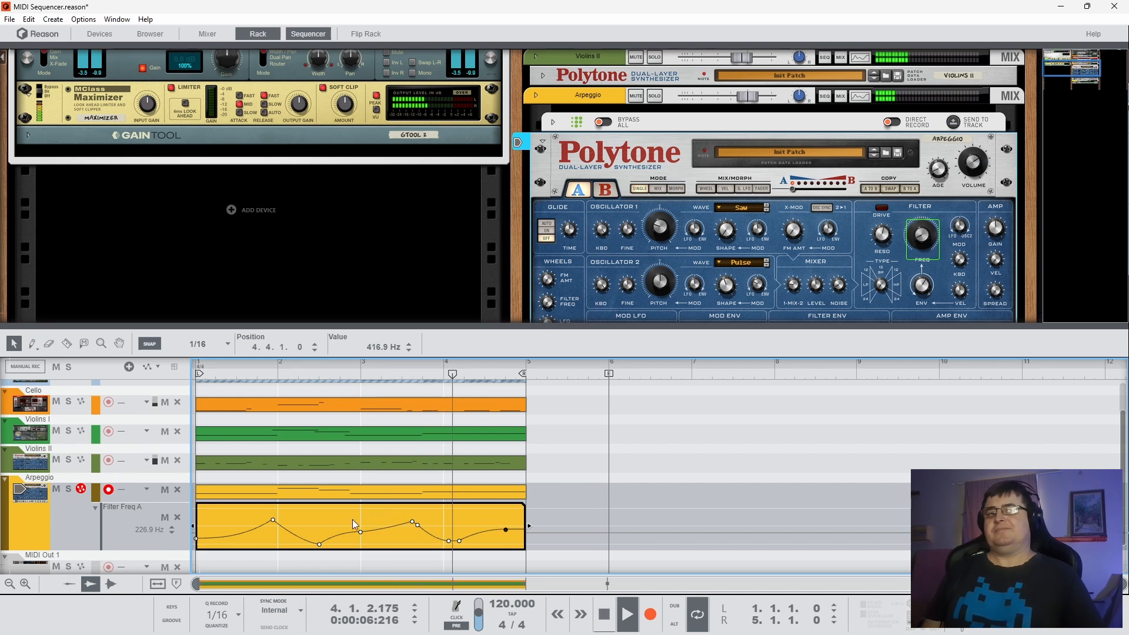
key(space)
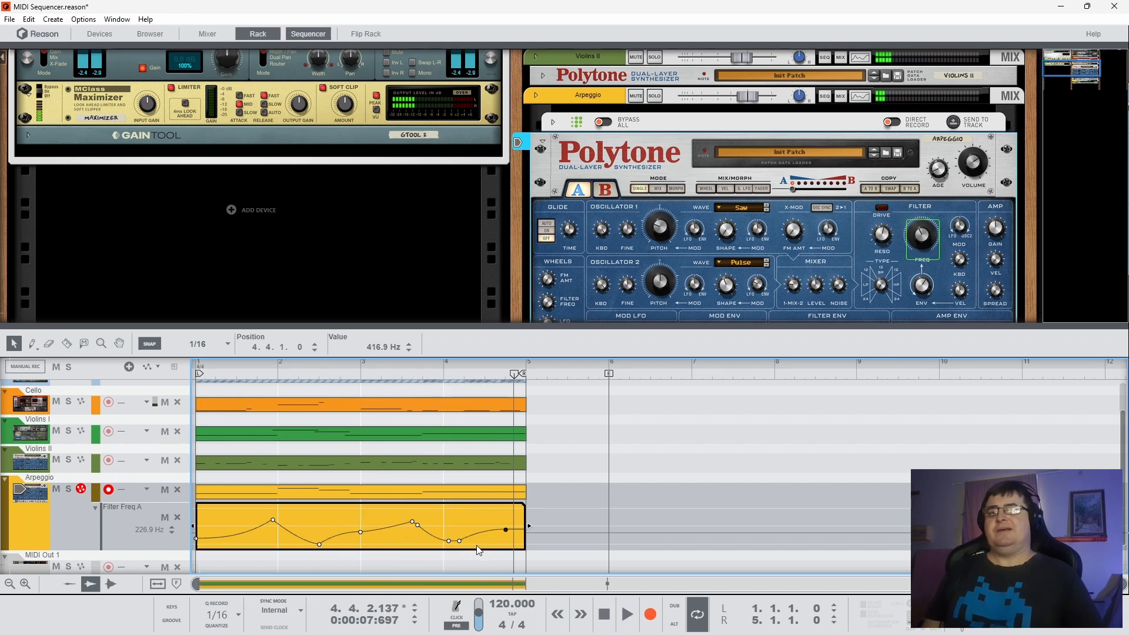
drag(477, 544, 319, 538)
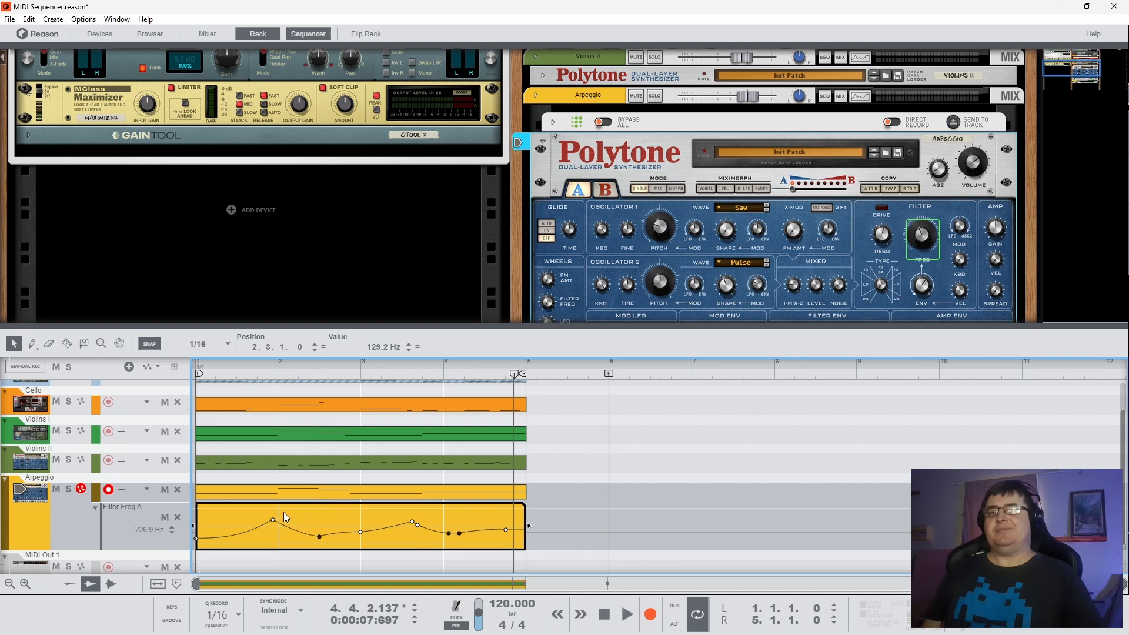
key(space)
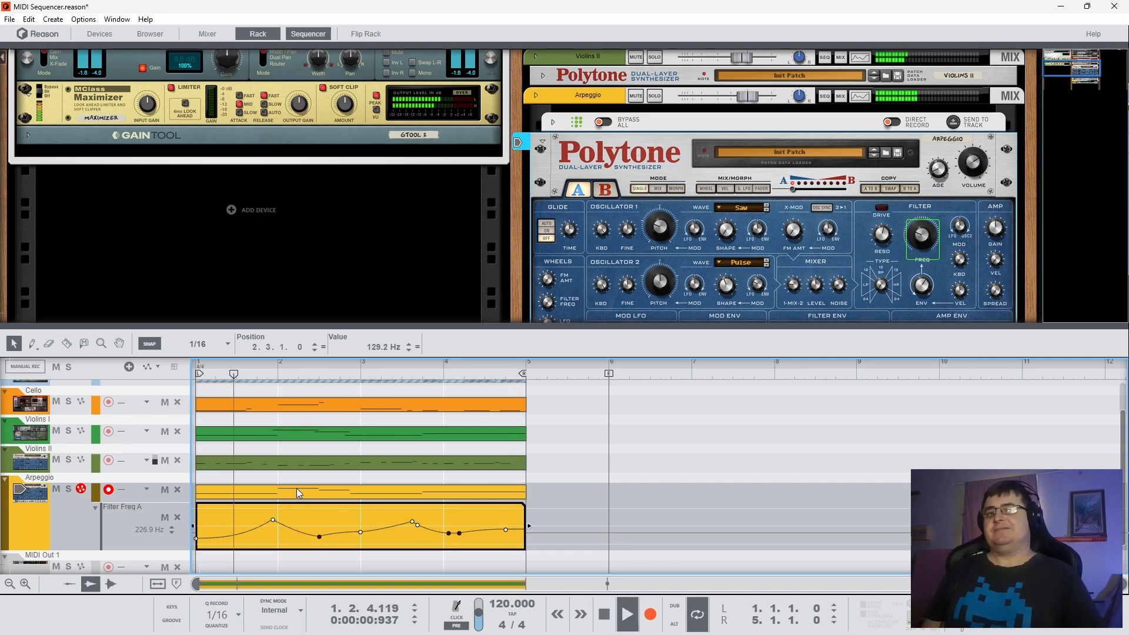
key(space)
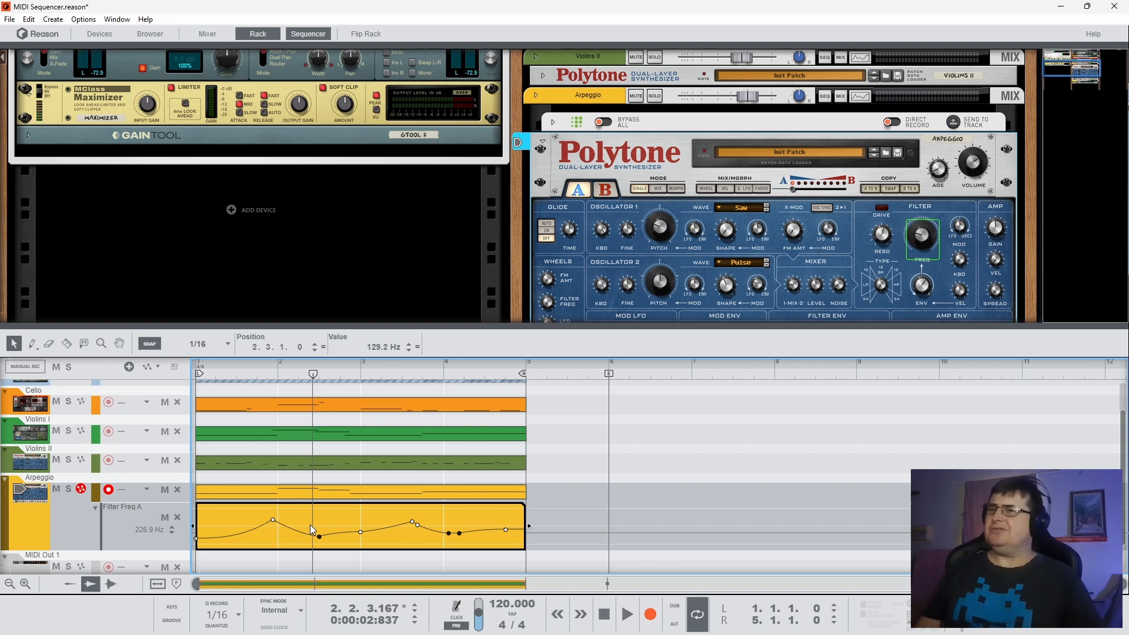
Step: Delete all the automation points in the Arpeggio track's Filter Freq A clip
click(390, 520)
key(ctrl+a)
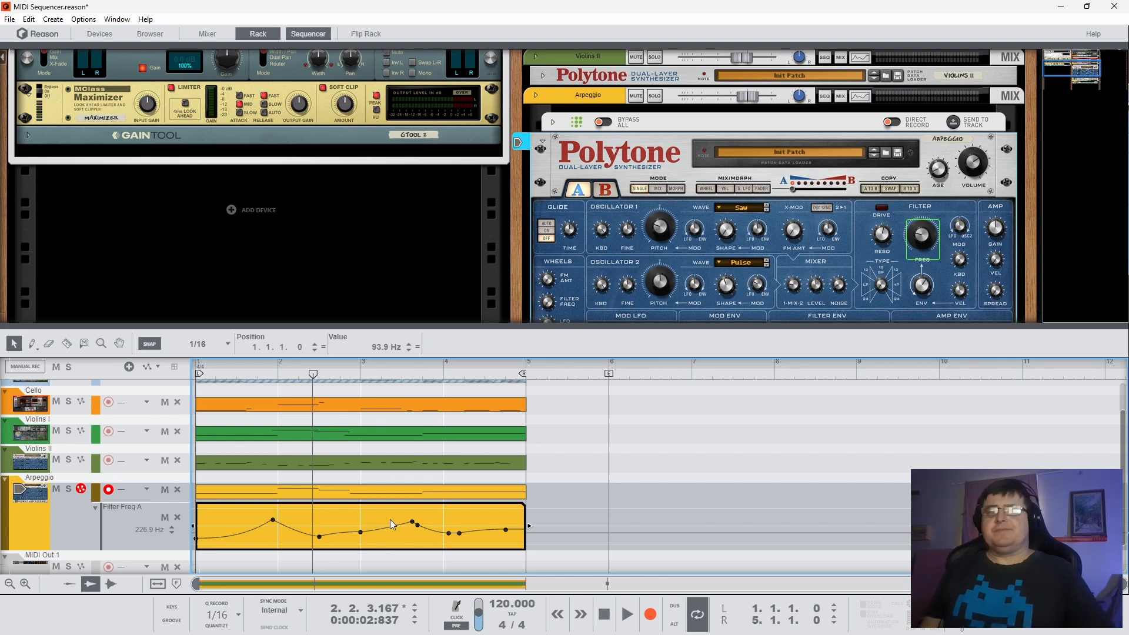
key(Delete)
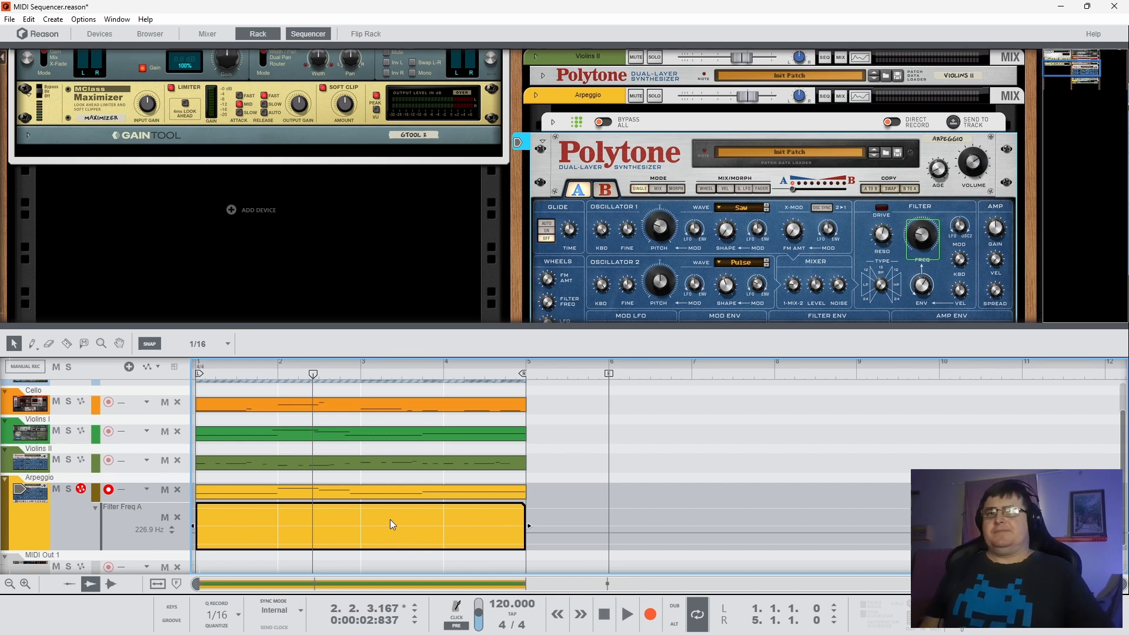
Step: Try placing single points and a freehand-drawn run of points in the empty Filter Freq A clip, and delete them
click(204, 531)
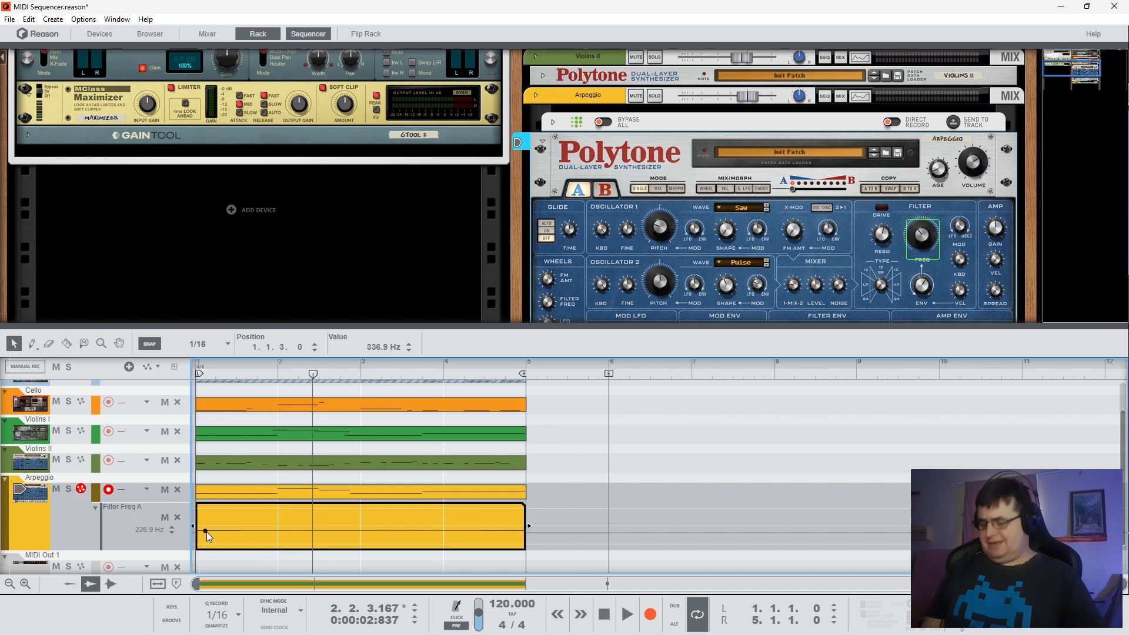
key(Delete)
alt+click(221, 530)
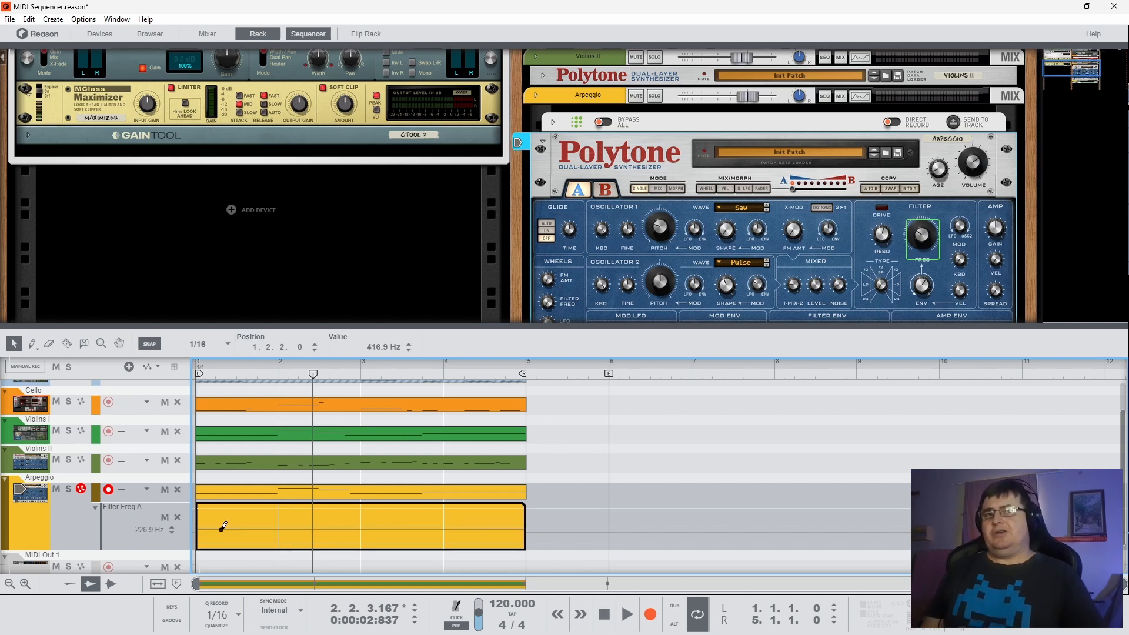
drag(261, 531, 431, 531)
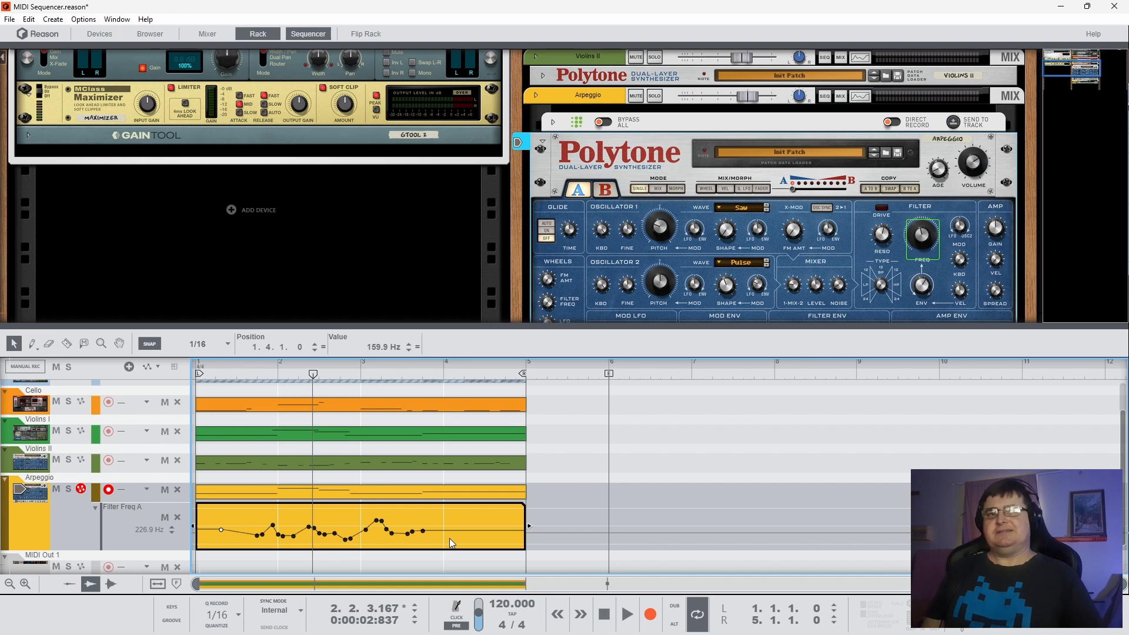
key(Delete)
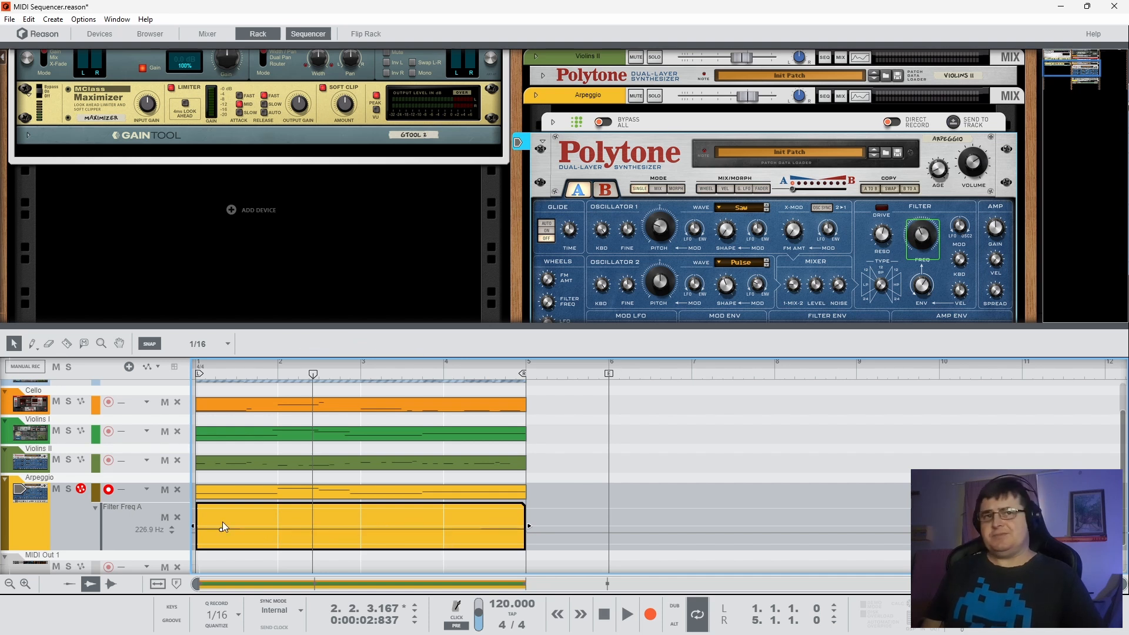
drag(233, 528, 216, 538)
key(Delete)
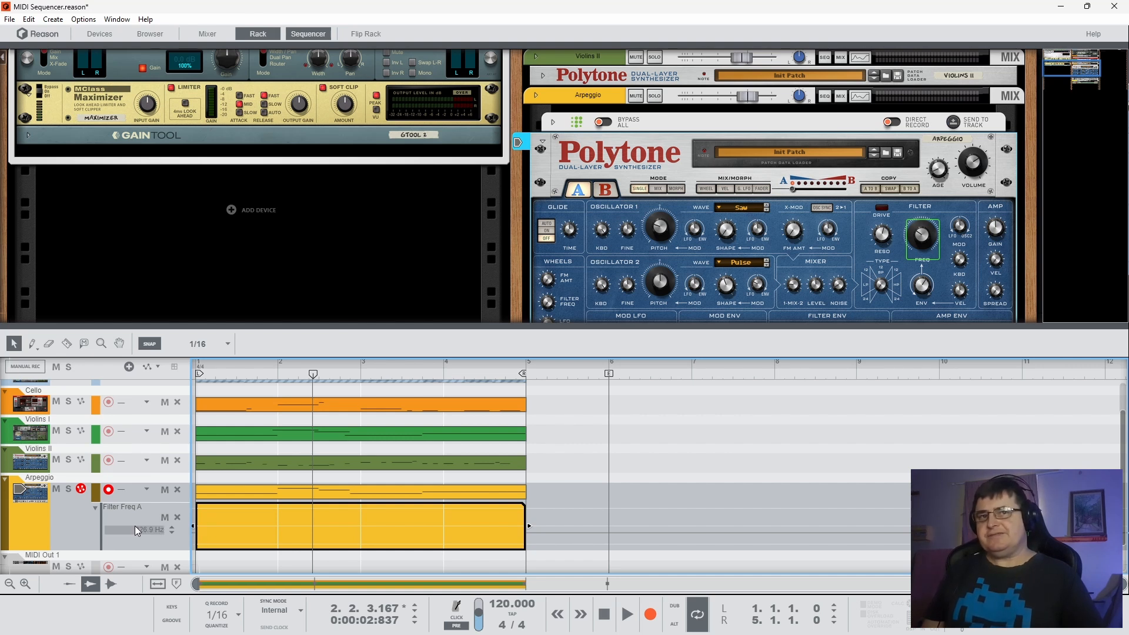
click(300, 514)
key(Delete)
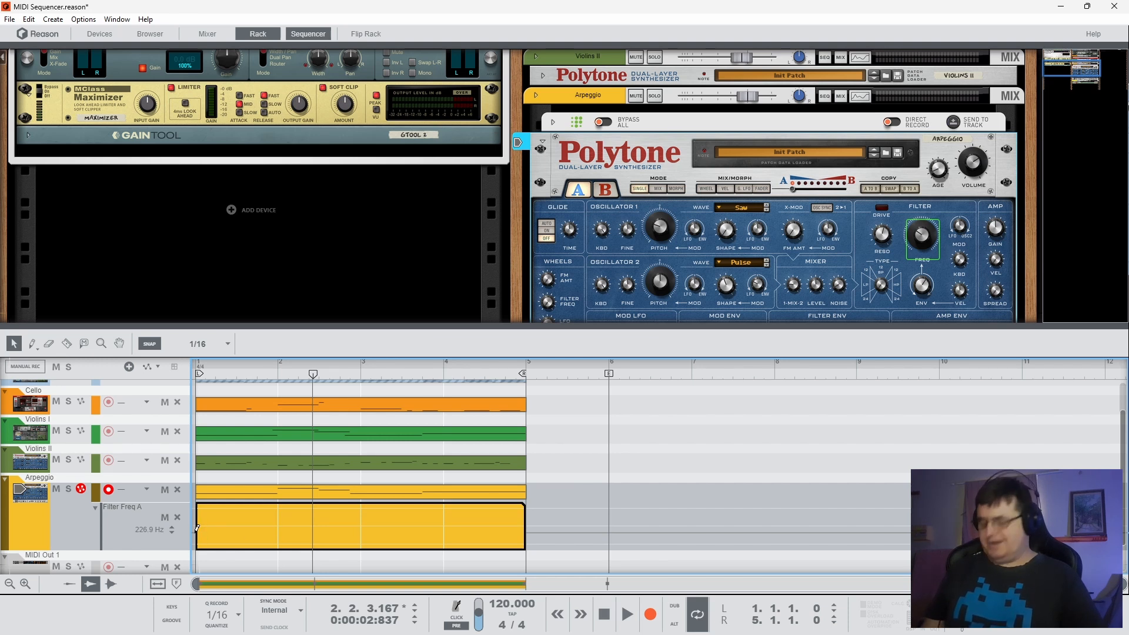
Step: Place Filter Freq A points at the default value of 226.9 Hz at positions 1.1.1.0 and 5.1.1.0
alt+shift+click(253, 533)
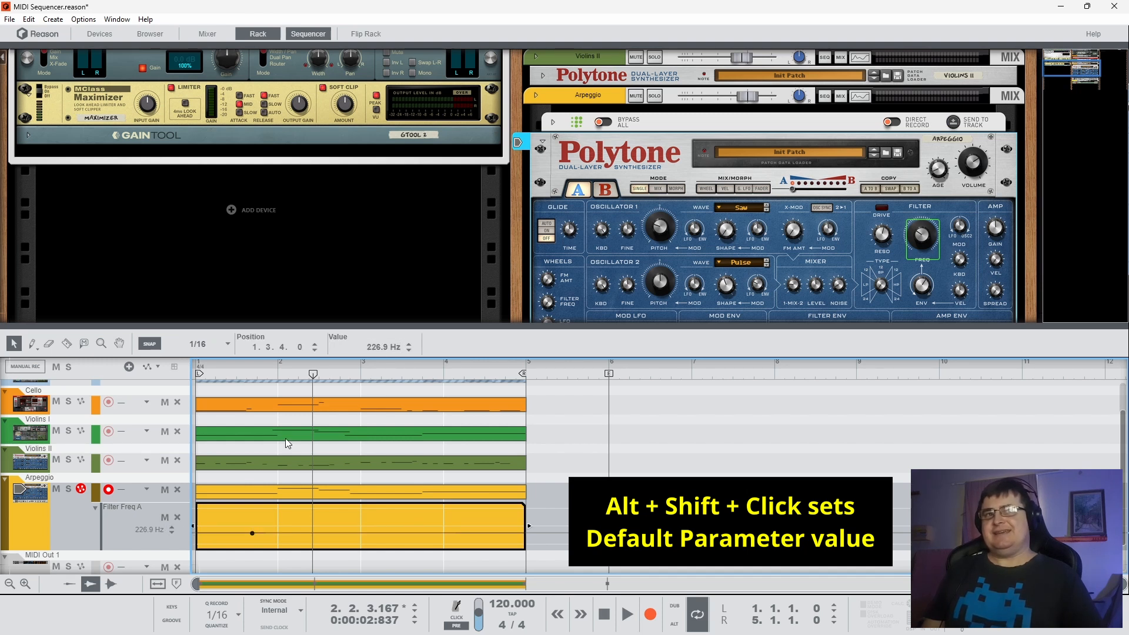
drag(268, 347, 276, 483)
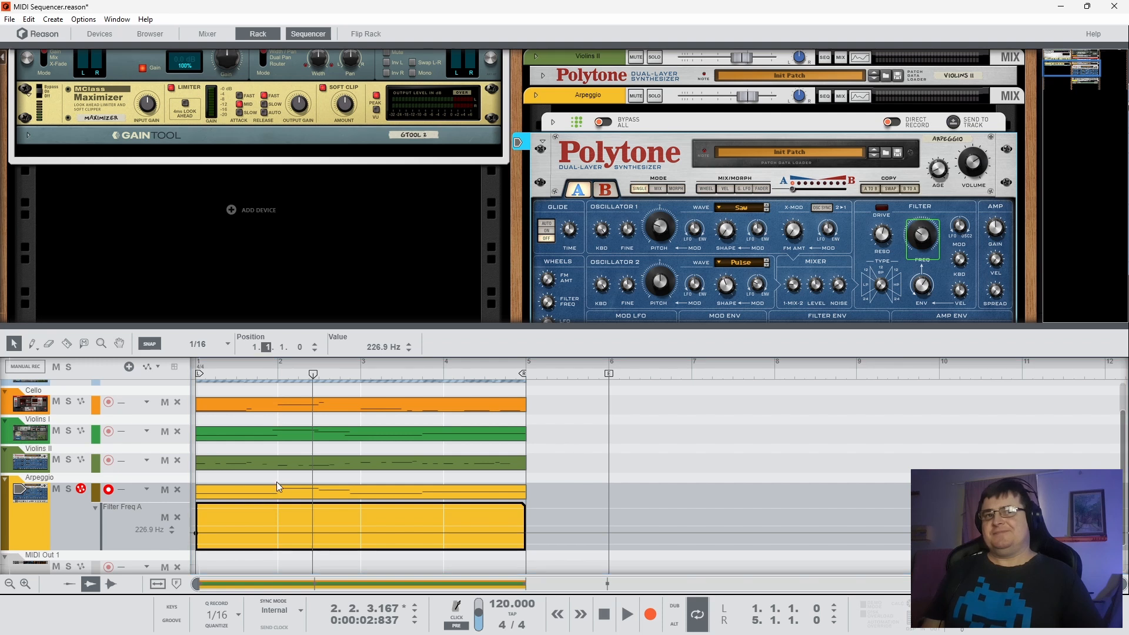
click(526, 529)
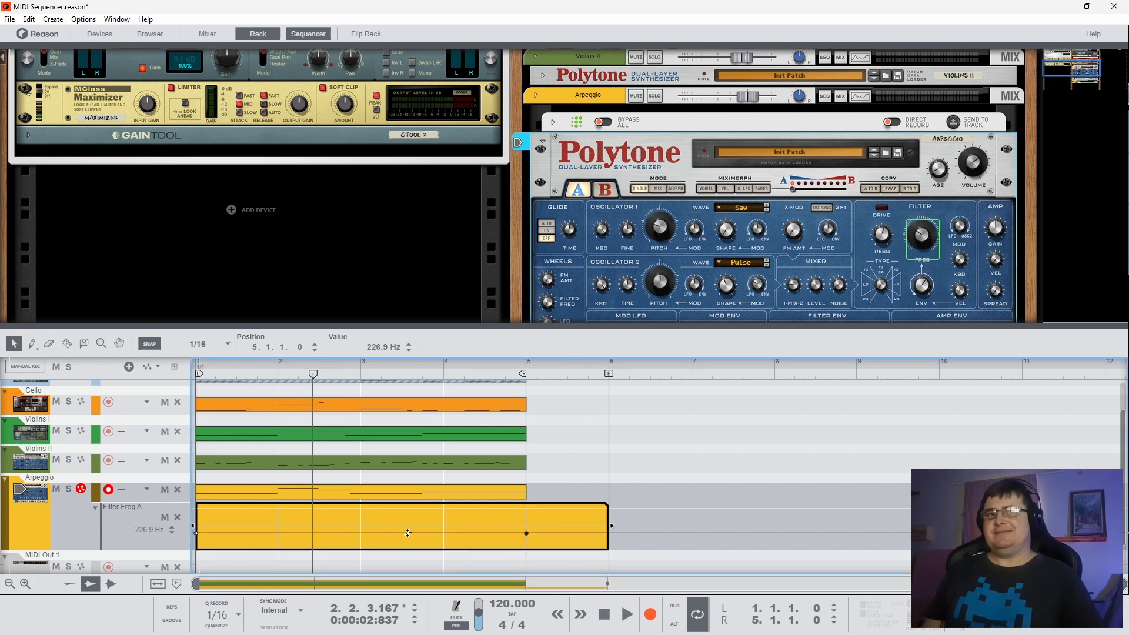
Step: Add five alternating high and low Filter Freq A points between bars 1 and 5, including about 1.09 kHz at 3.1.1.0 and 709.9 Hz at 4.3.1.0
click(252, 526)
click(319, 534)
click(361, 523)
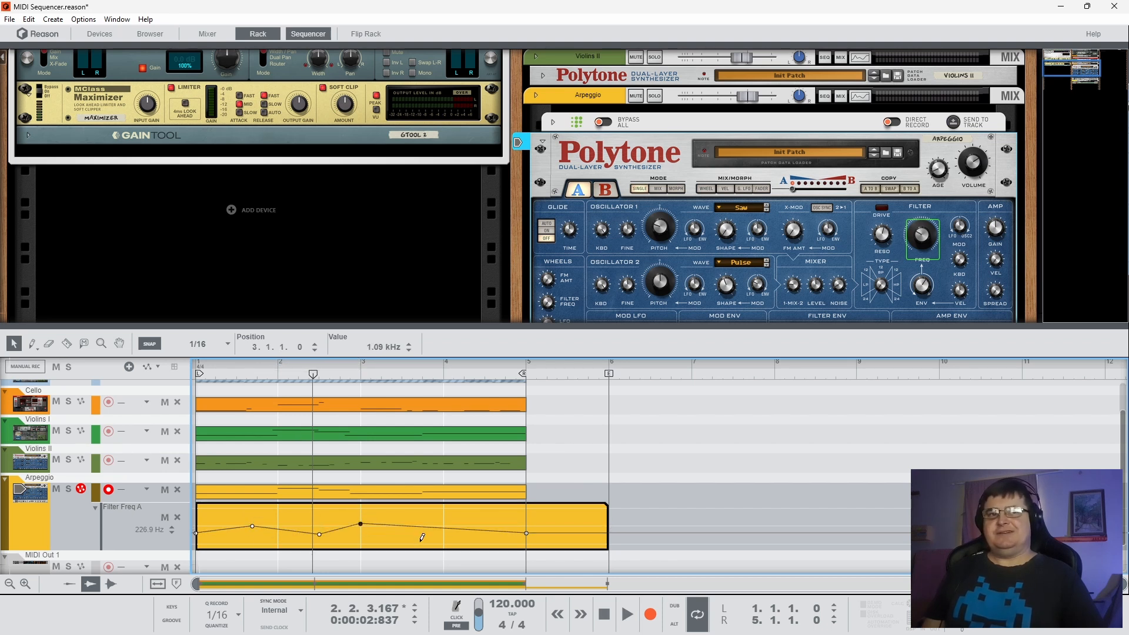
click(419, 536)
click(486, 525)
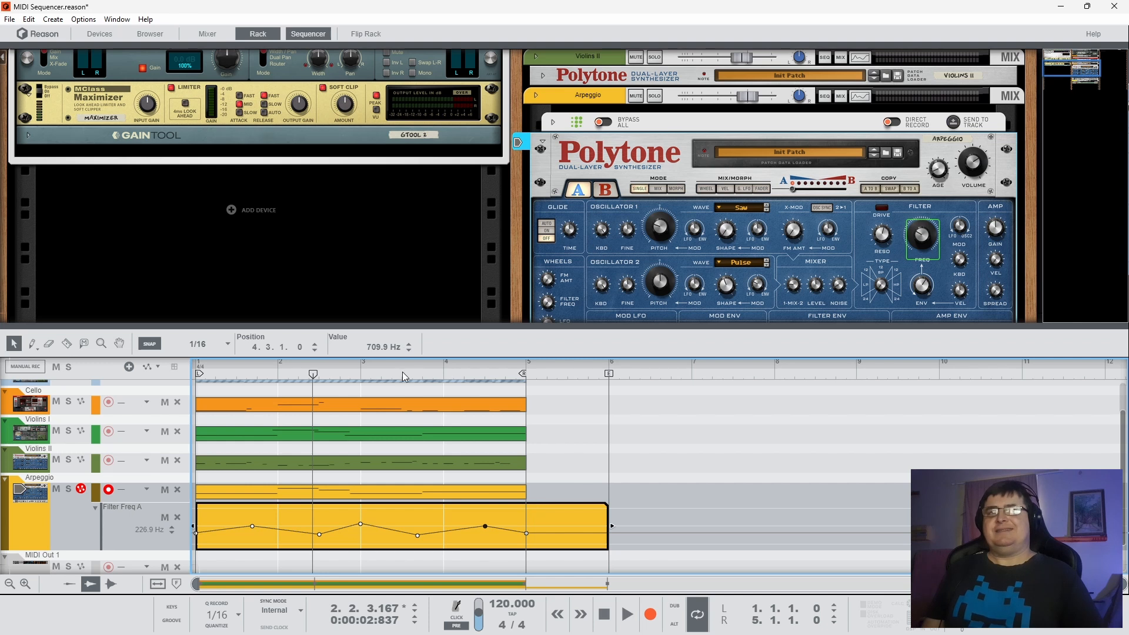
Step: Shorten the Filter Freq A clip to end at bar 5 while auditioning the loop
key(space)
drag(608, 526, 527, 526)
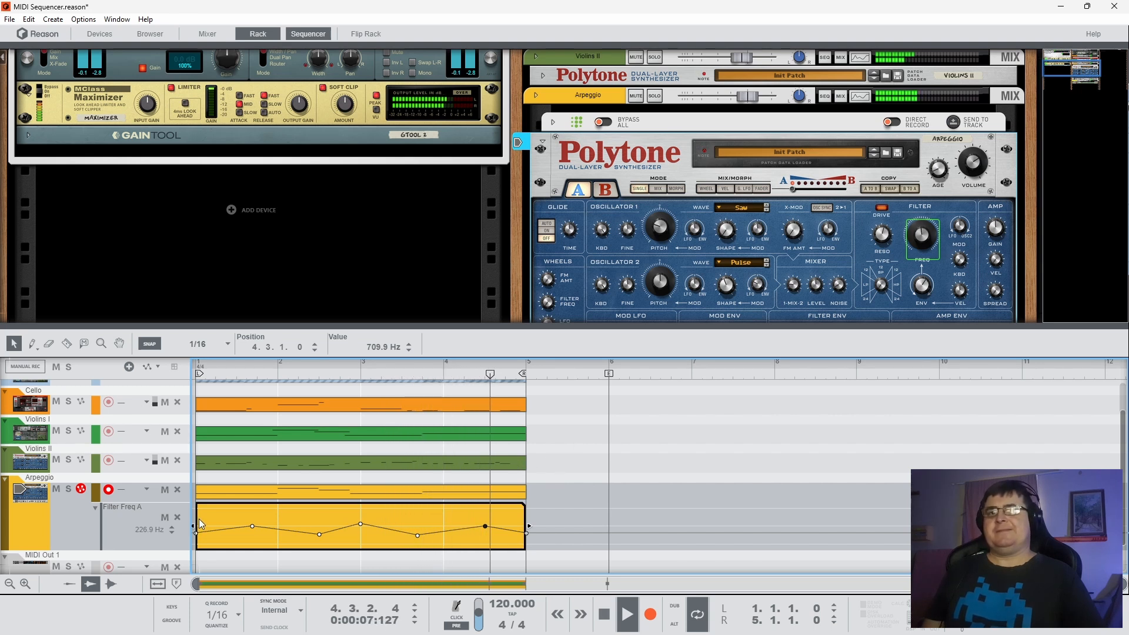
key(space)
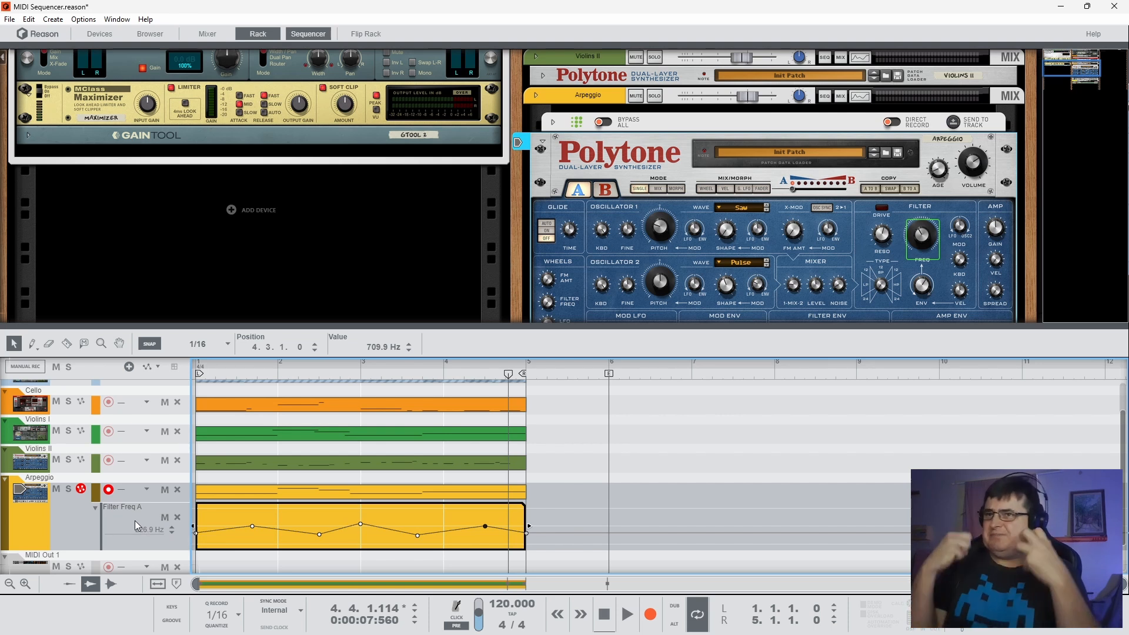
Step: Collapse the Arpeggio track's automation lanes and leave clip editing
click(95, 507)
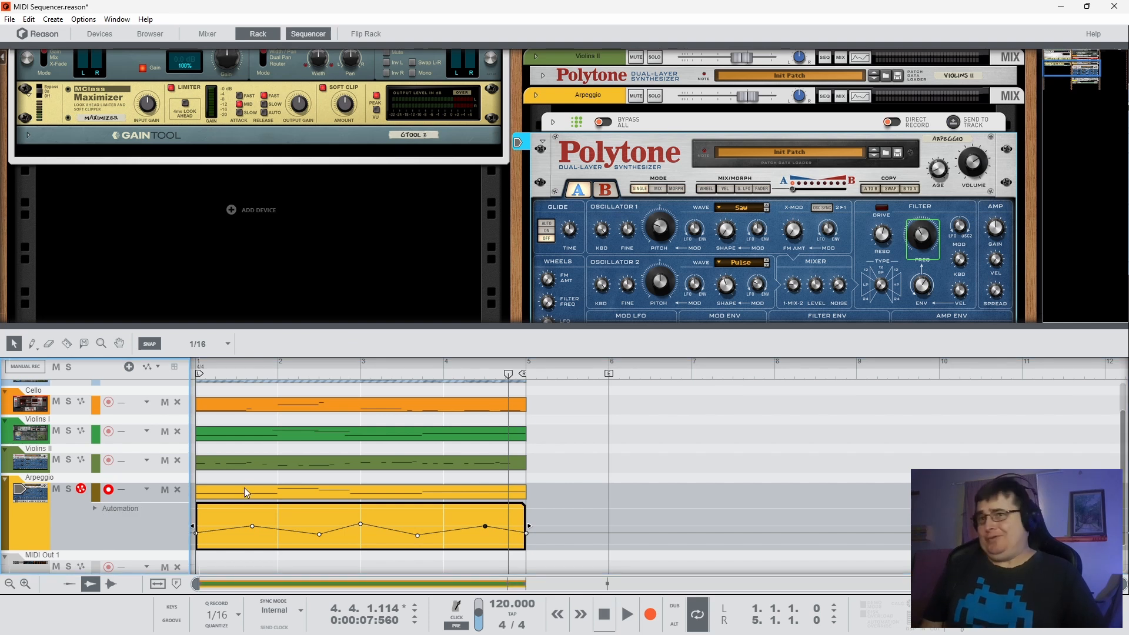
click(570, 474)
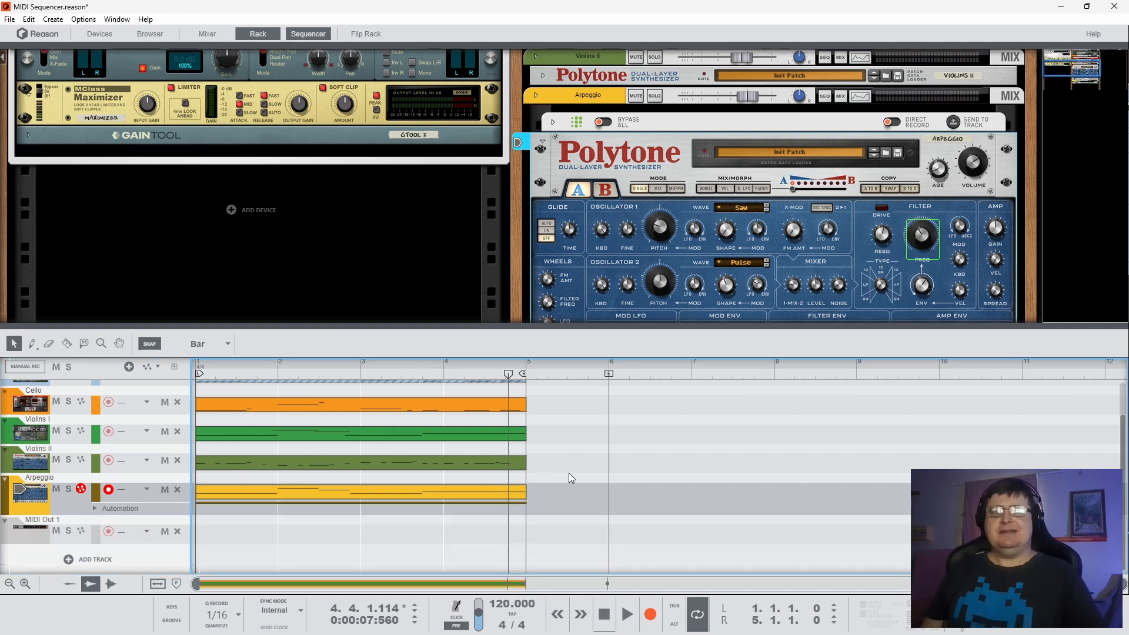
click(94, 508)
click(94, 509)
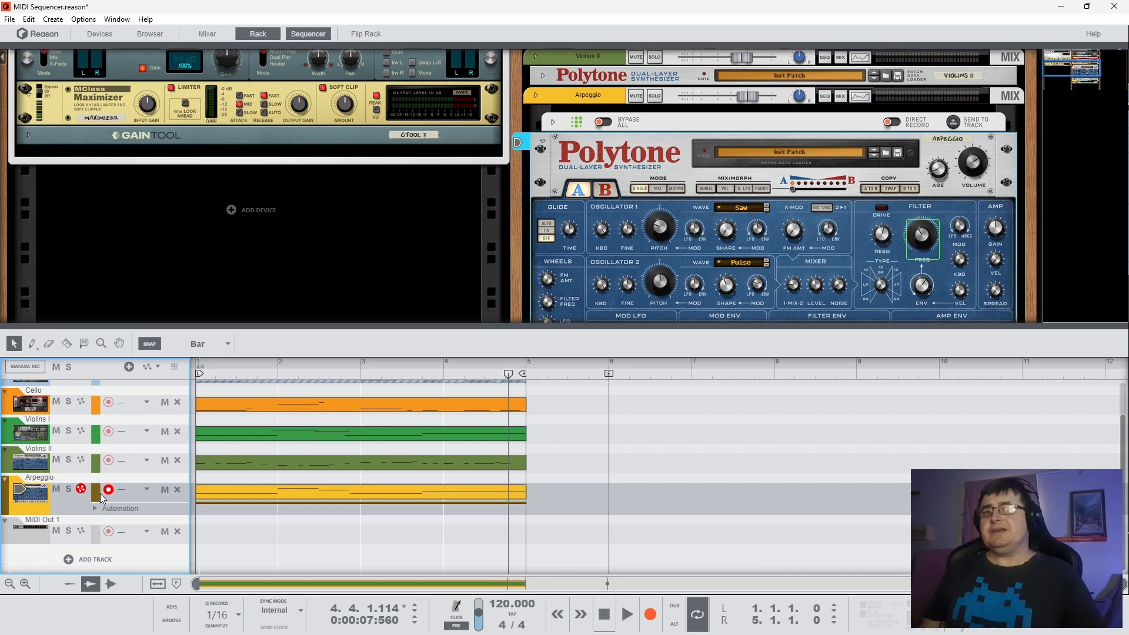
Step: Add an Osc 2 Pitch A parameter automation lane to the Arpeggio track
click(103, 497)
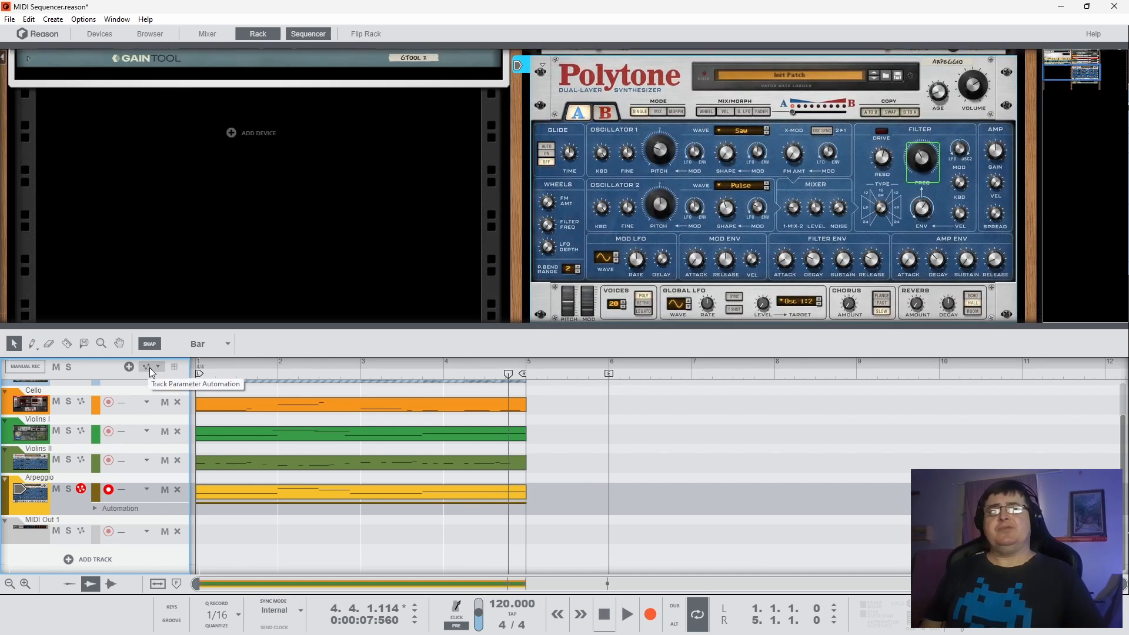
click(149, 368)
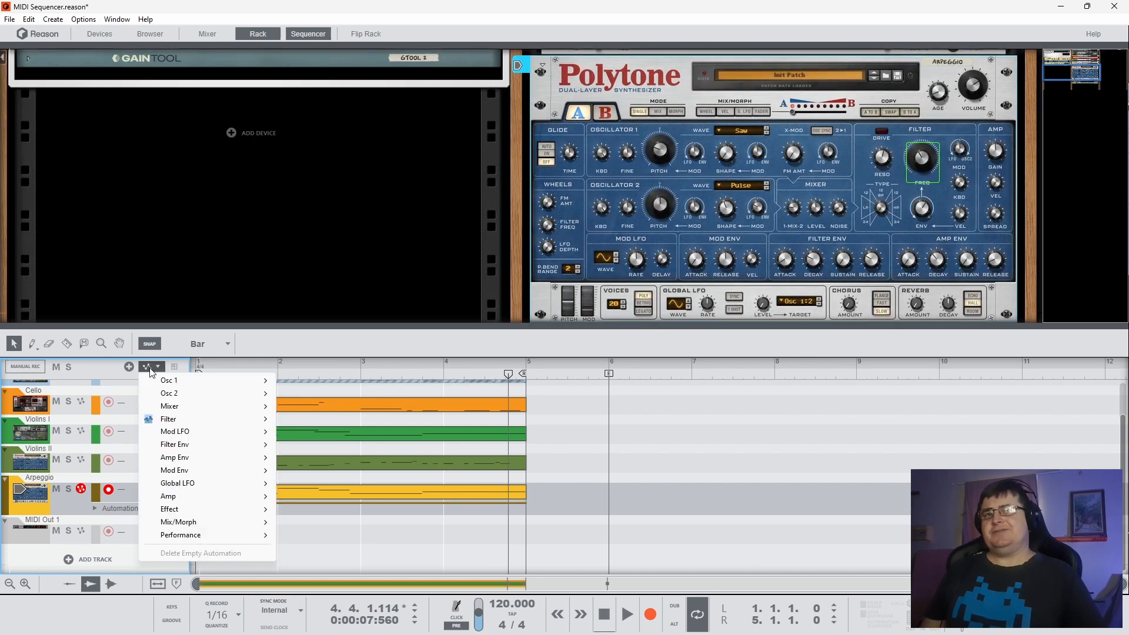
mouse_move(242, 502)
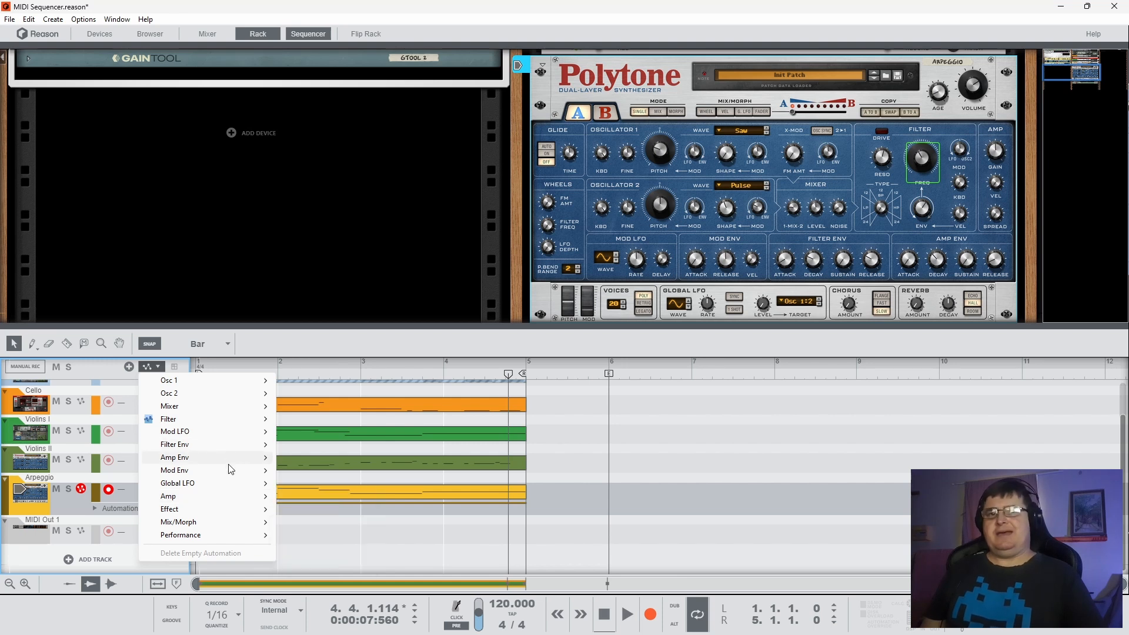
mouse_move(229, 389)
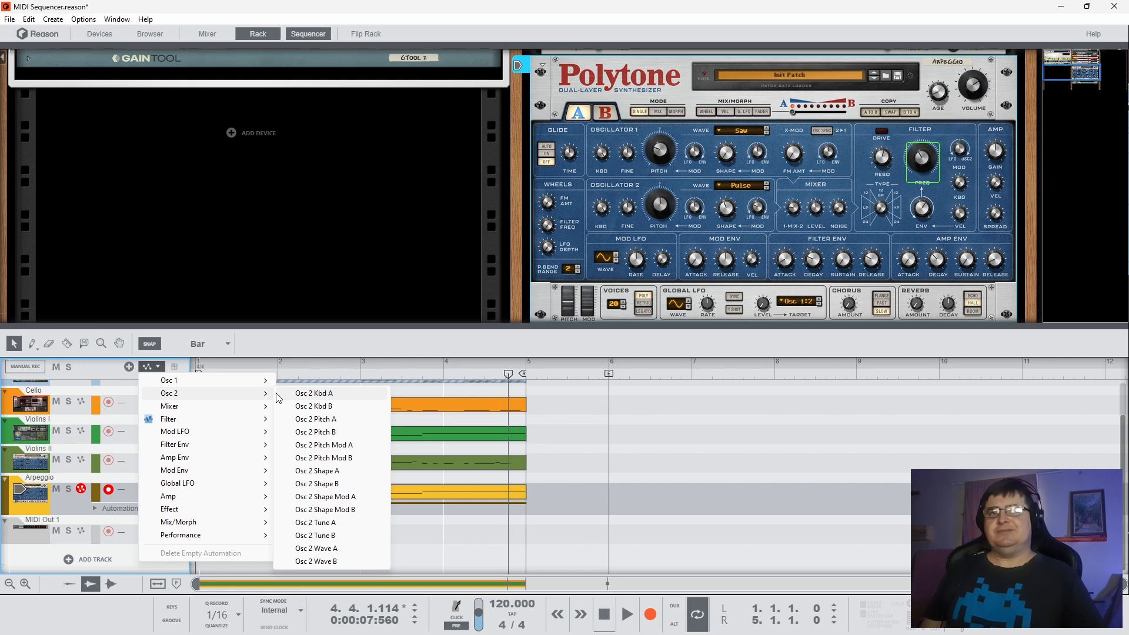
click(321, 423)
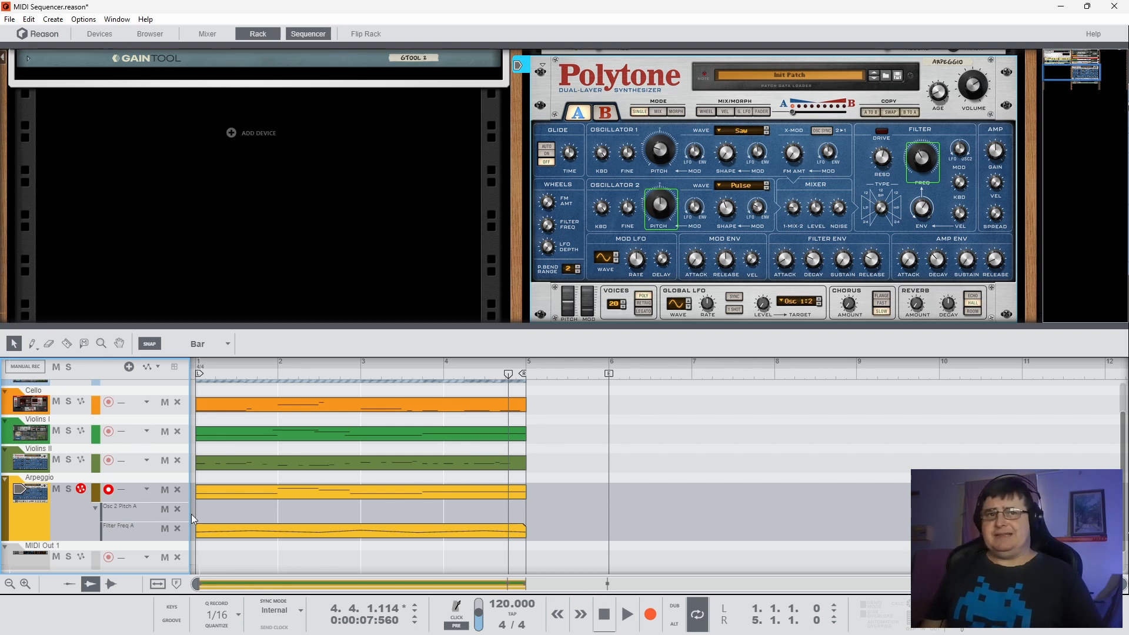
Step: Create an Osc 2 Pitch A clip from bar 1 to bar 5 with points of value 0 at 1.1.1.0 and 5.1.1.0
drag(200, 512, 522, 512)
double_click(470, 513)
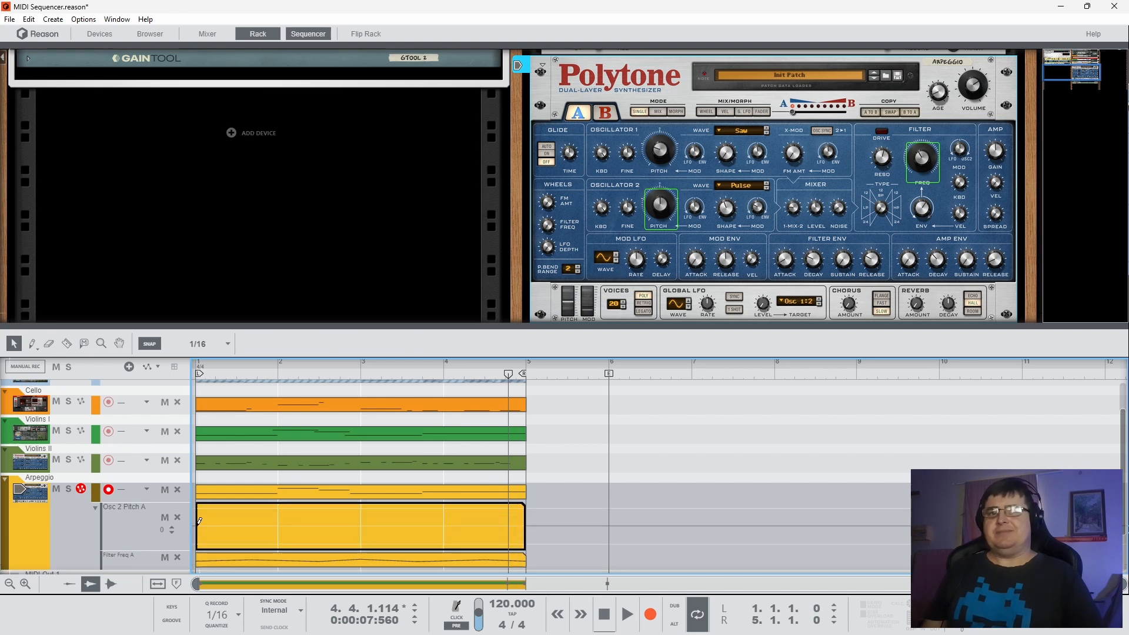
click(200, 521)
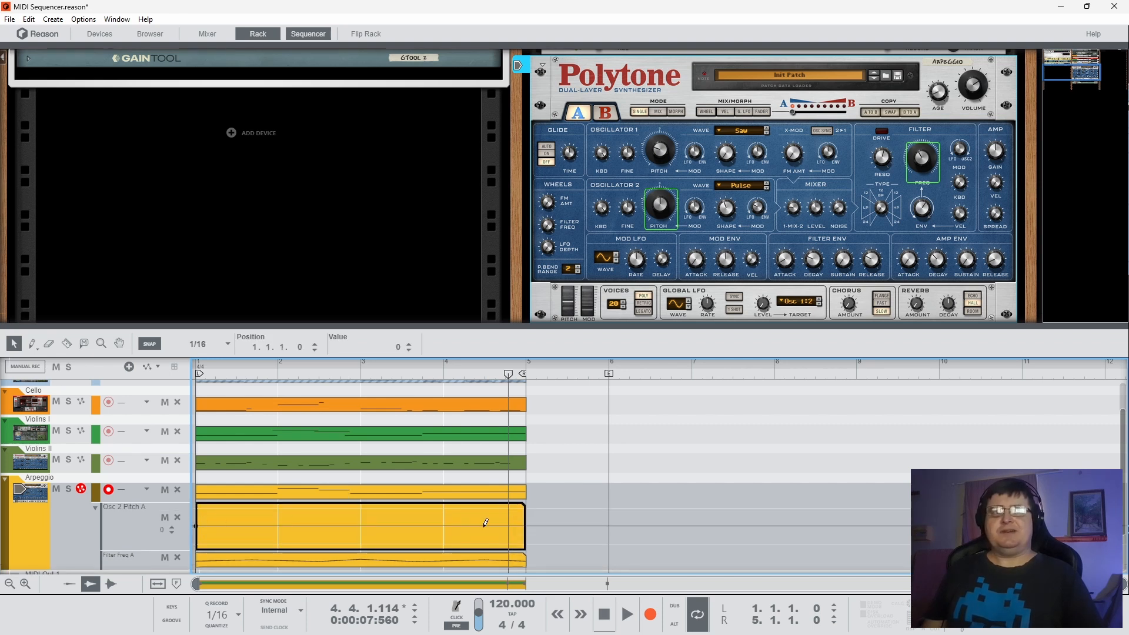
click(525, 528)
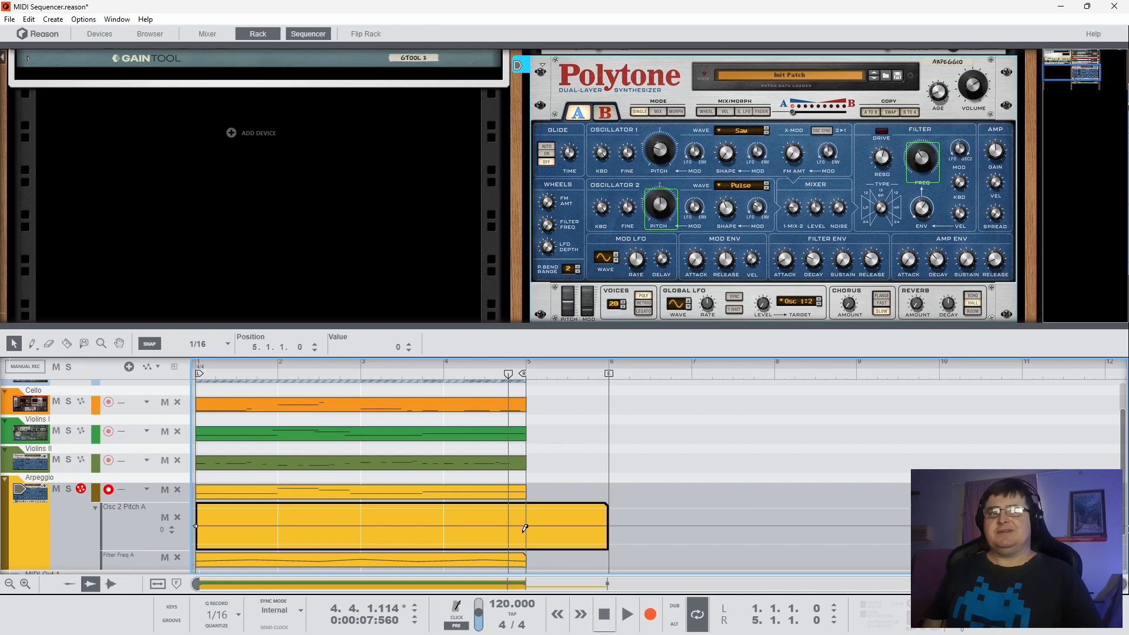
drag(612, 526, 526, 527)
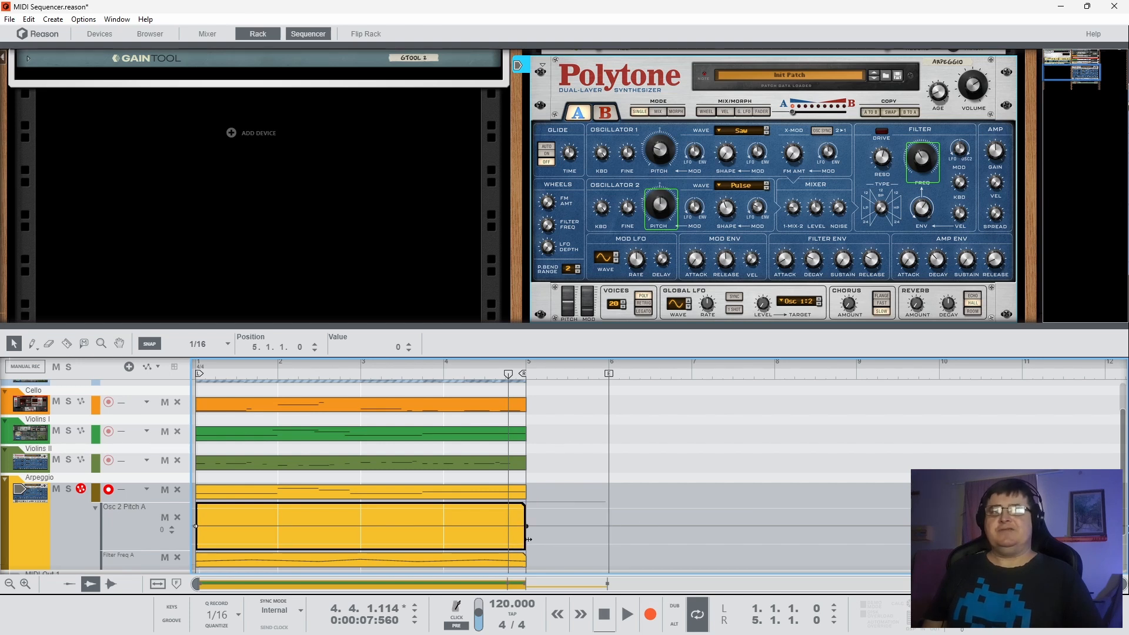
Step: Add stepped Osc 2 Pitch A points across bars 1 to 4, including -18 at 1.4.4.0, -1 at 3.1.4.0 and -14 at 4.2.3.0
click(257, 513)
drag(273, 518, 273, 539)
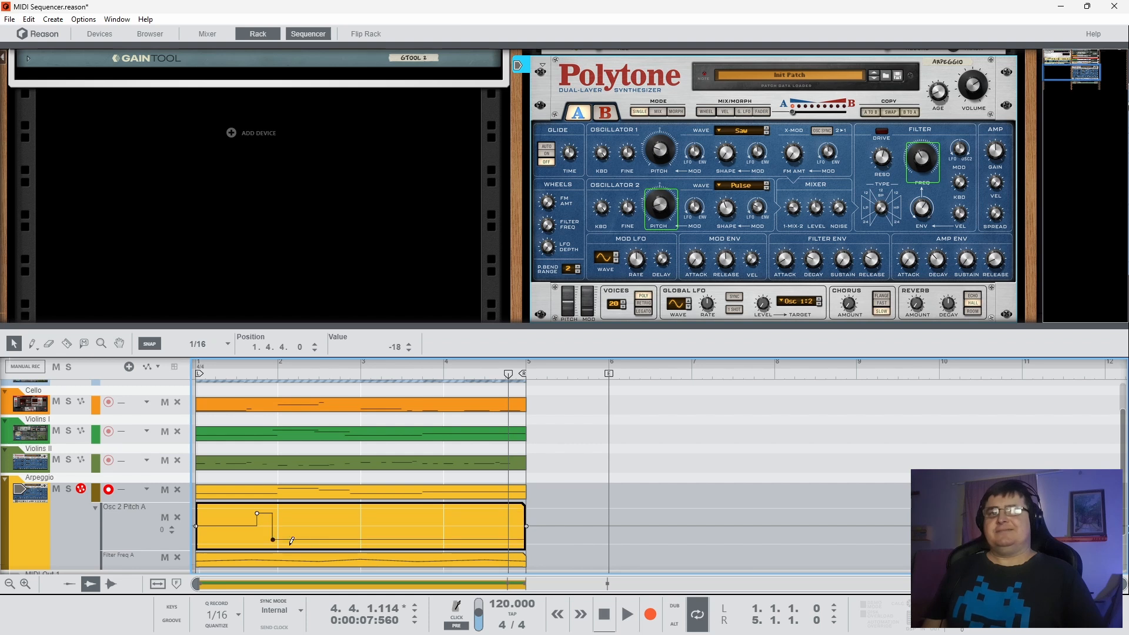
click(324, 524)
click(361, 511)
click(376, 527)
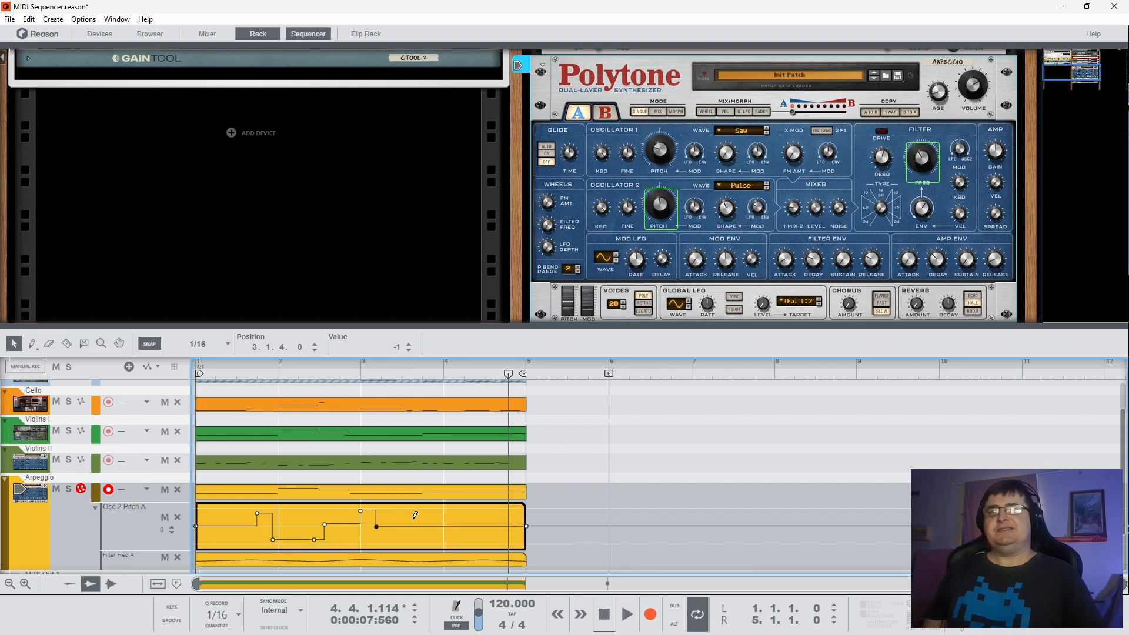
click(412, 517)
click(454, 512)
click(475, 537)
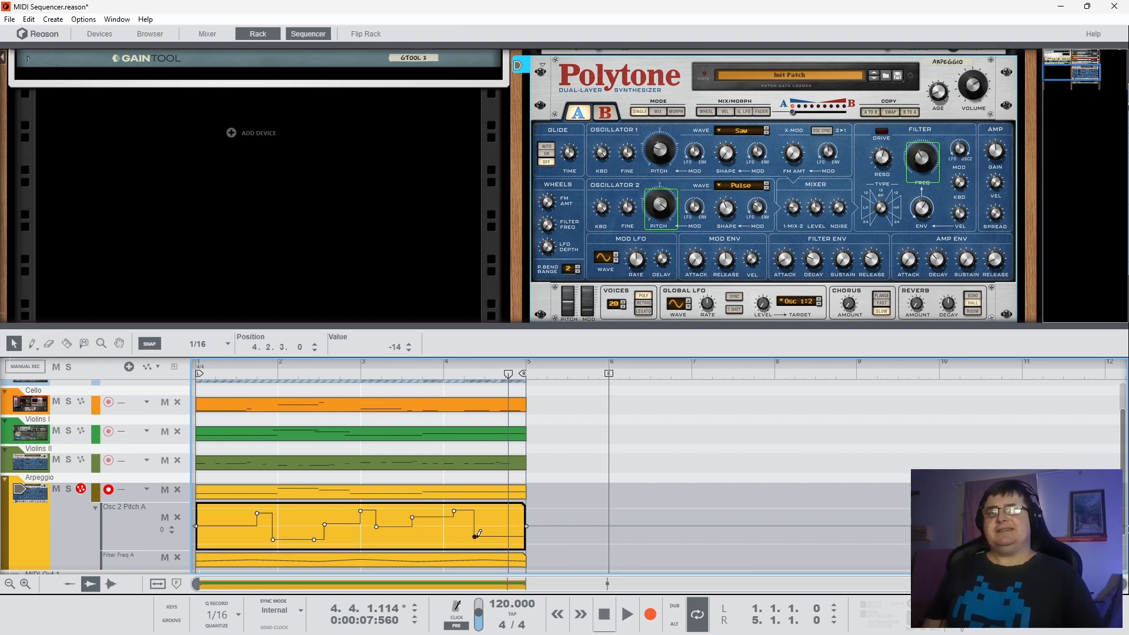
Step: Add the last Osc 2 Pitch A points in bar 4, including -24 at 4.4.3.0, and play the automation back
click(506, 525)
click(516, 545)
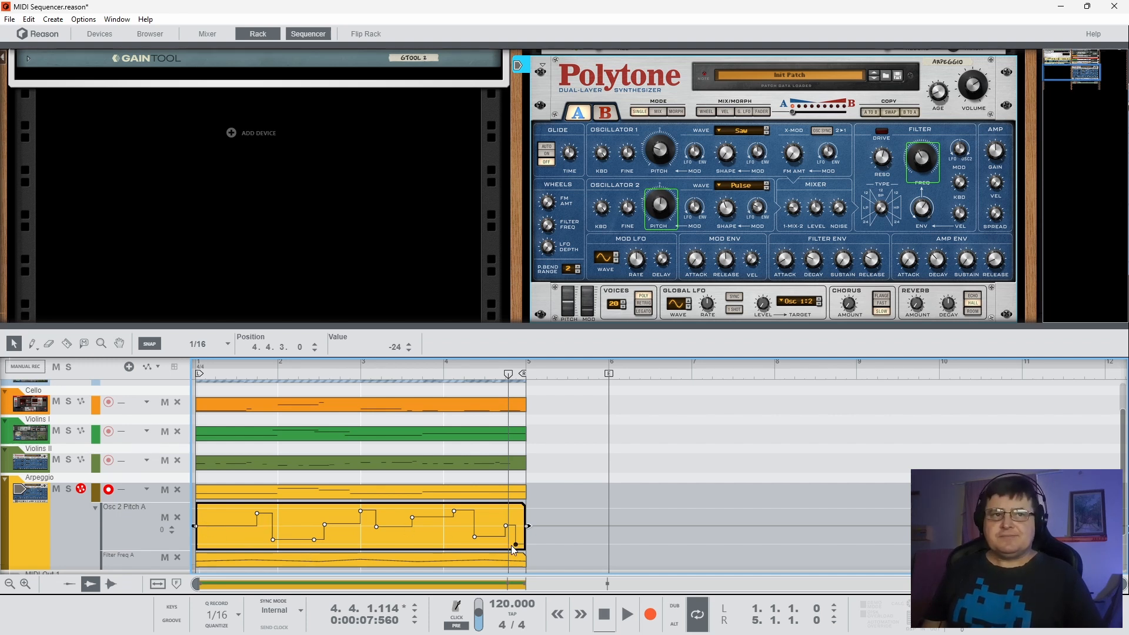
key(space)
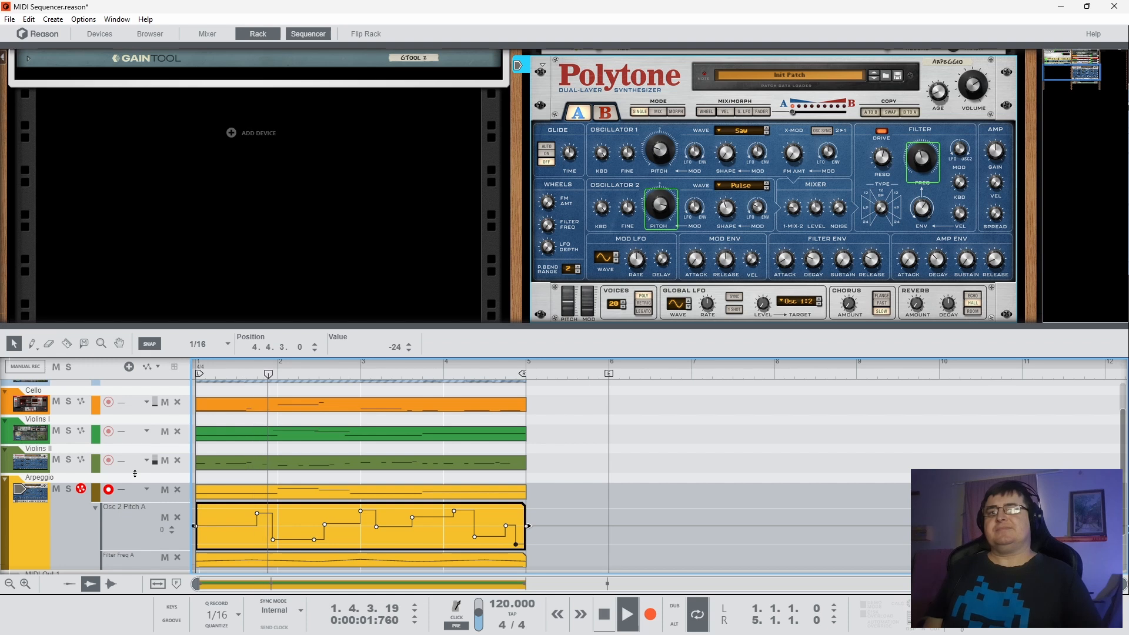
click(794, 211)
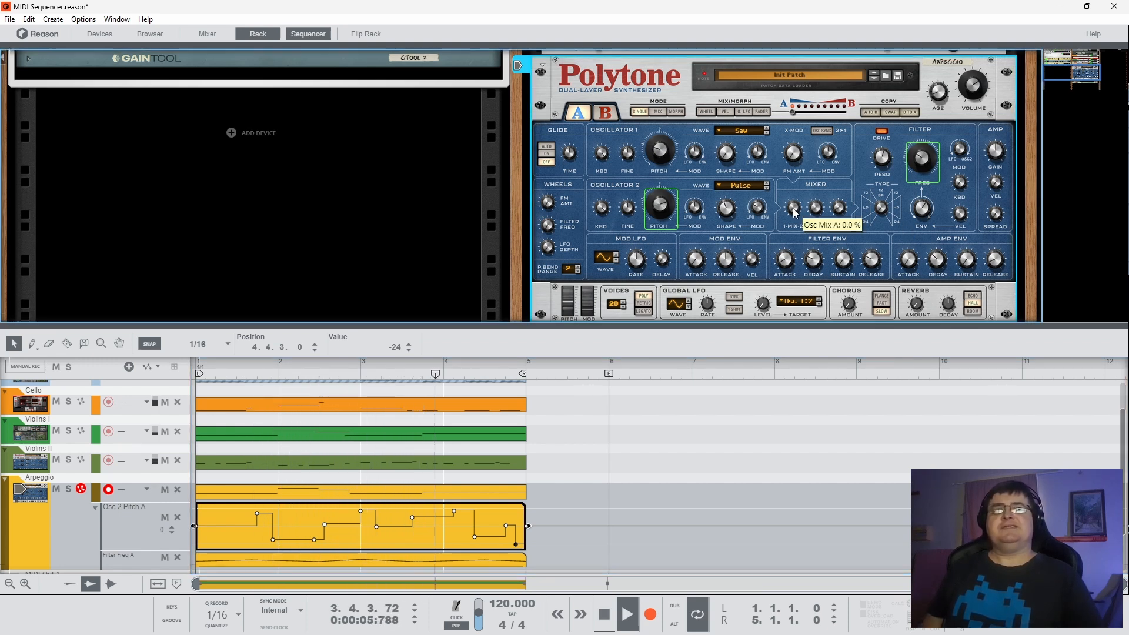
Step: Play the Arpeggio track with its mix channel soloed in the rack, and clear the solo after stopping
scroll(598, 107, up, 1)
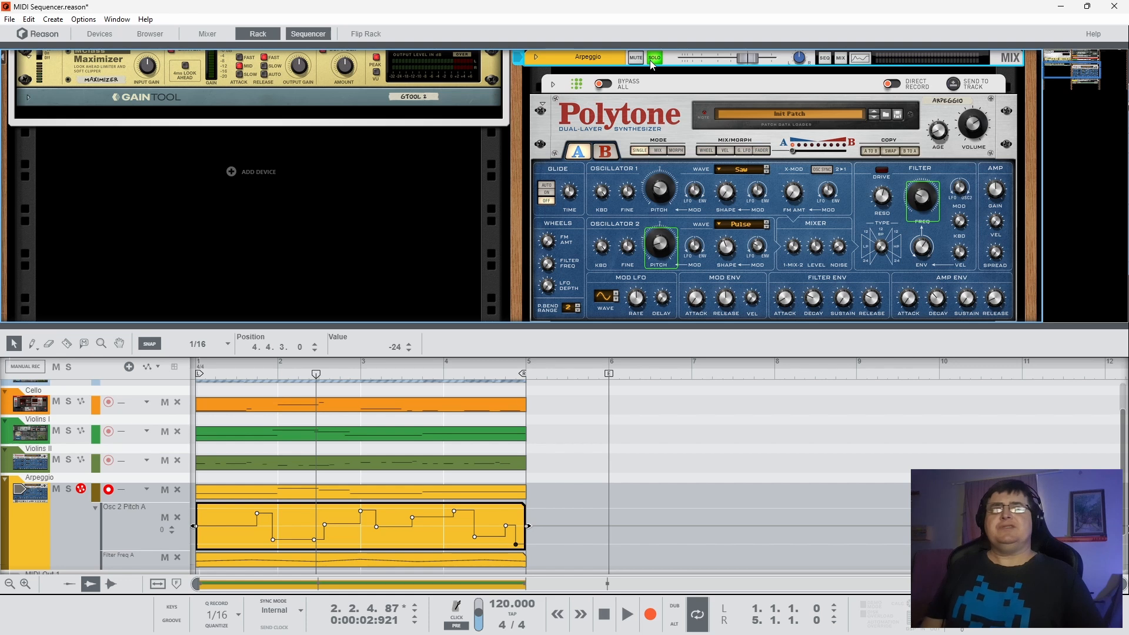
key(space)
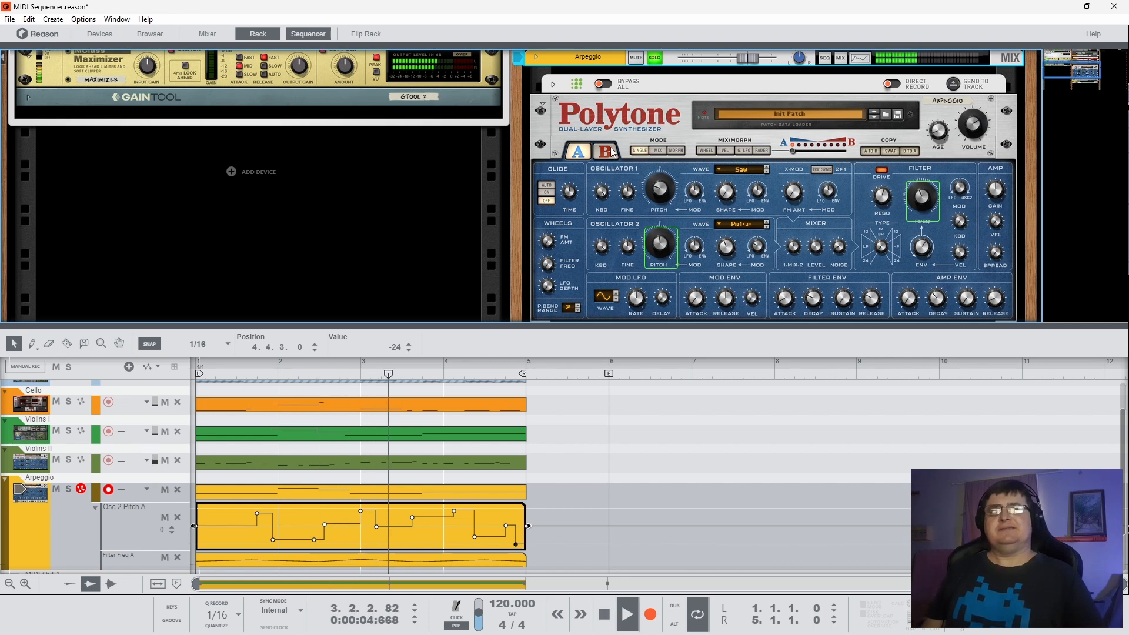
key(space)
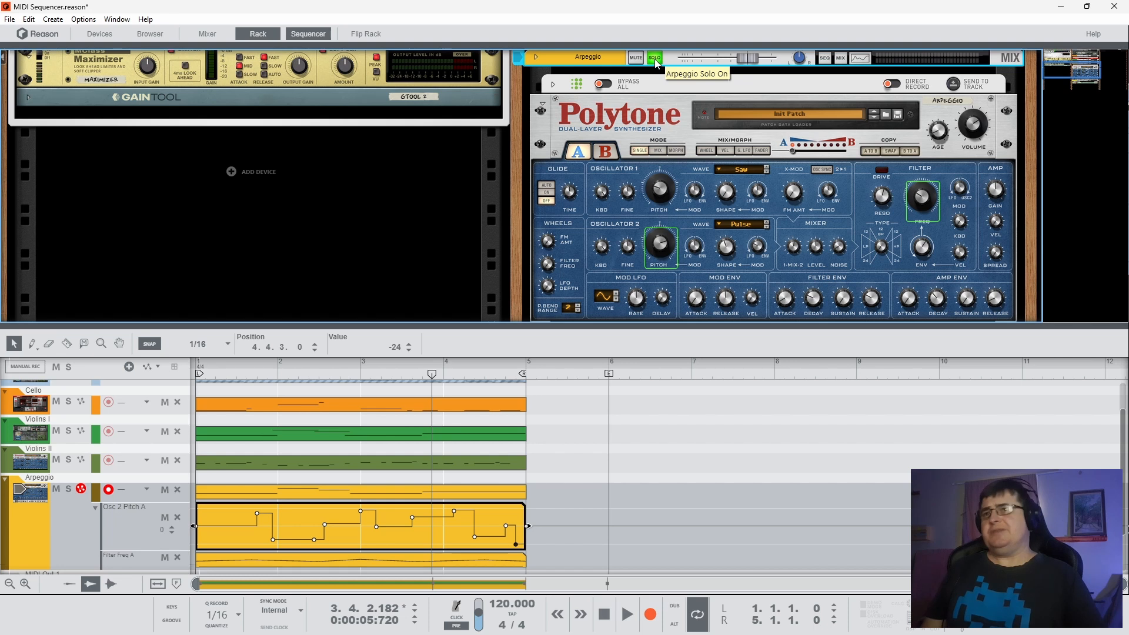
click(655, 59)
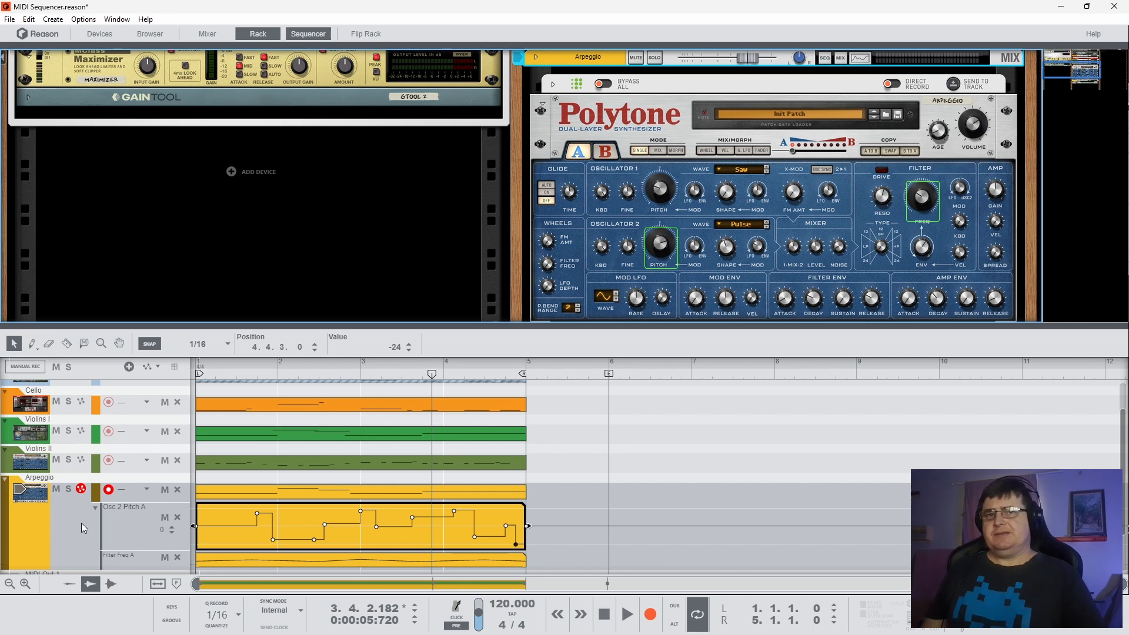
Step: Compare soloing the Arpeggio track in the sequencer with muting its mix channel during playback, and clear both settings
click(68, 490)
key(space)
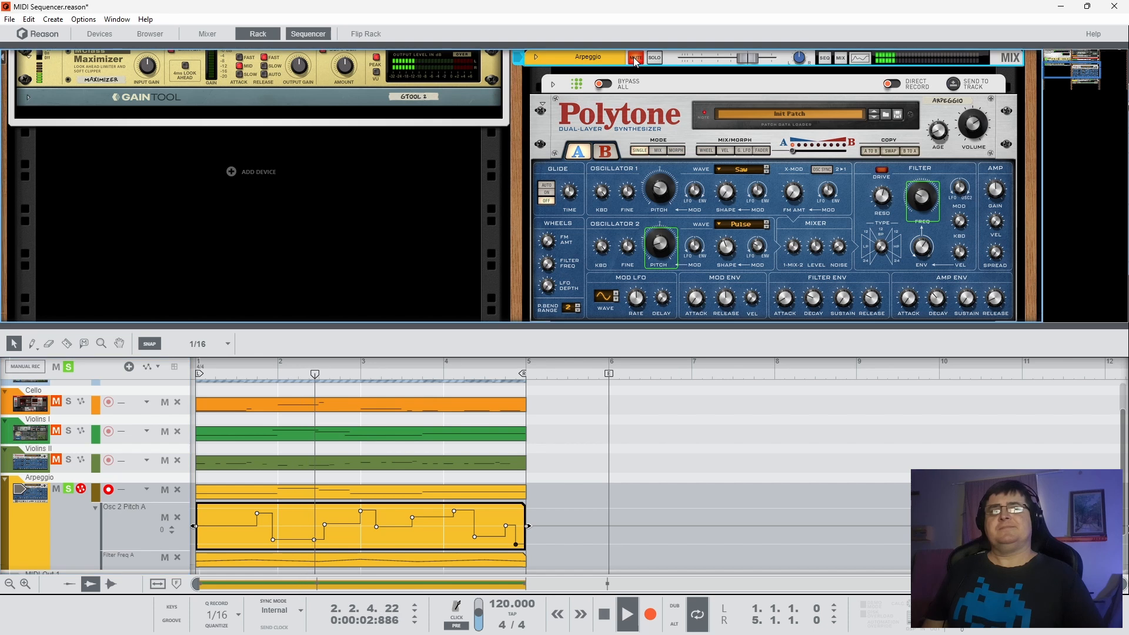
click(636, 58)
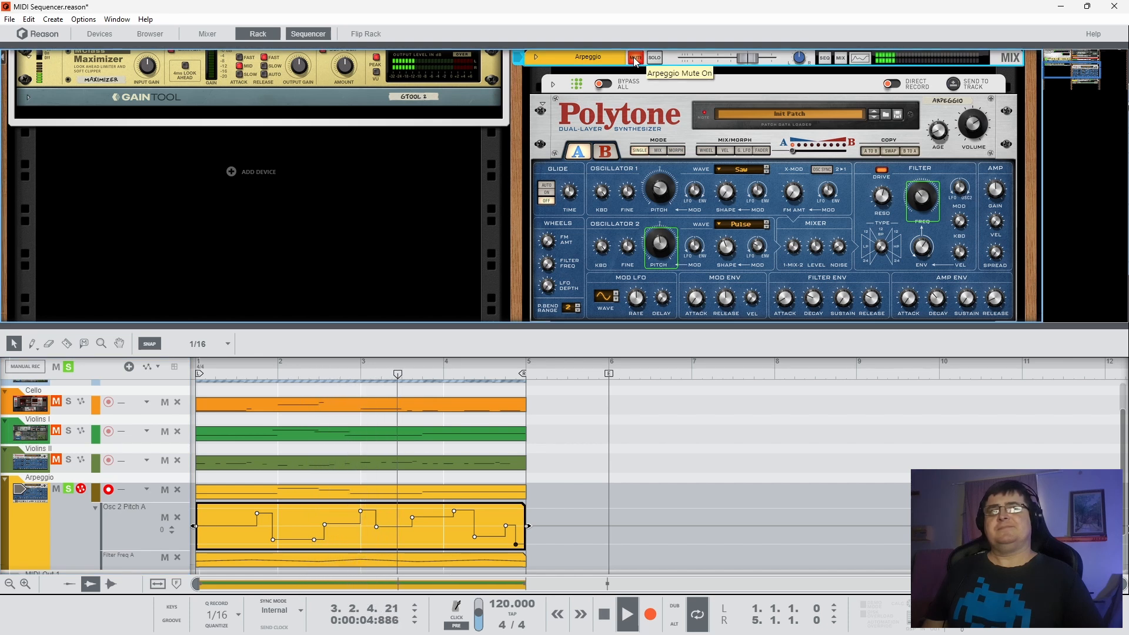
key(space)
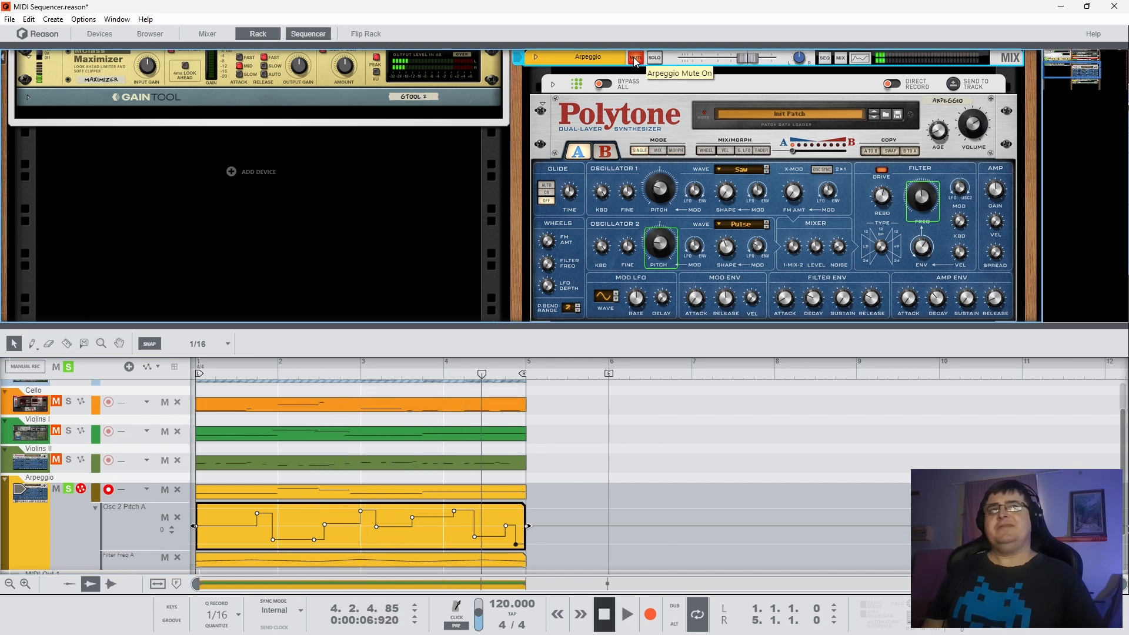
click(69, 489)
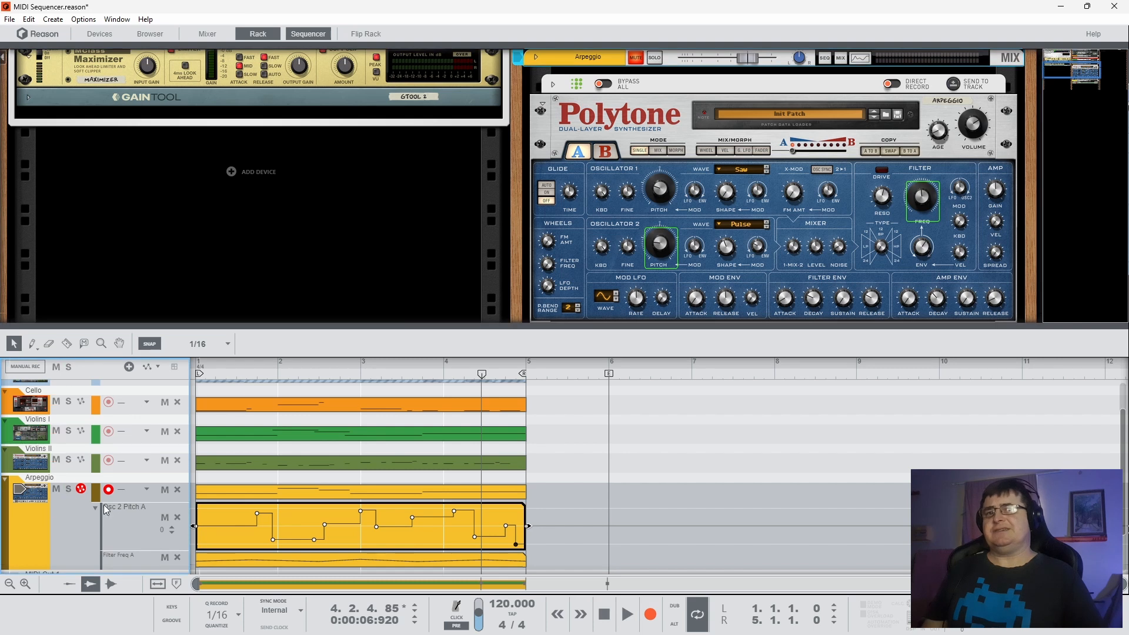
click(636, 59)
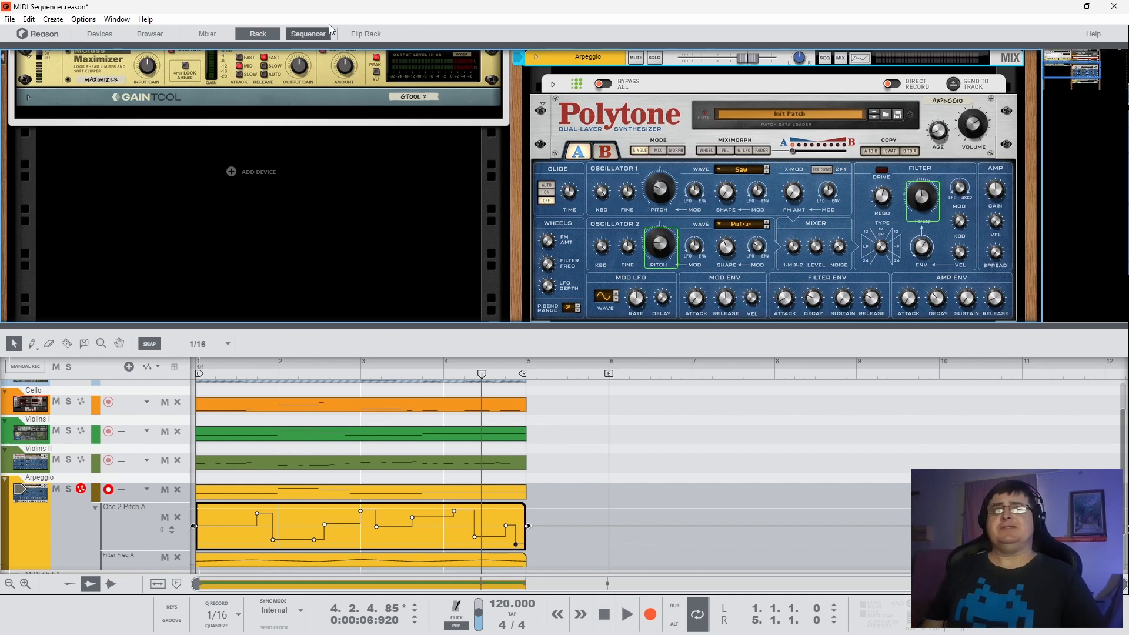
Step: View the channel faders in the mixer and return to the rack
click(271, 35)
click(208, 34)
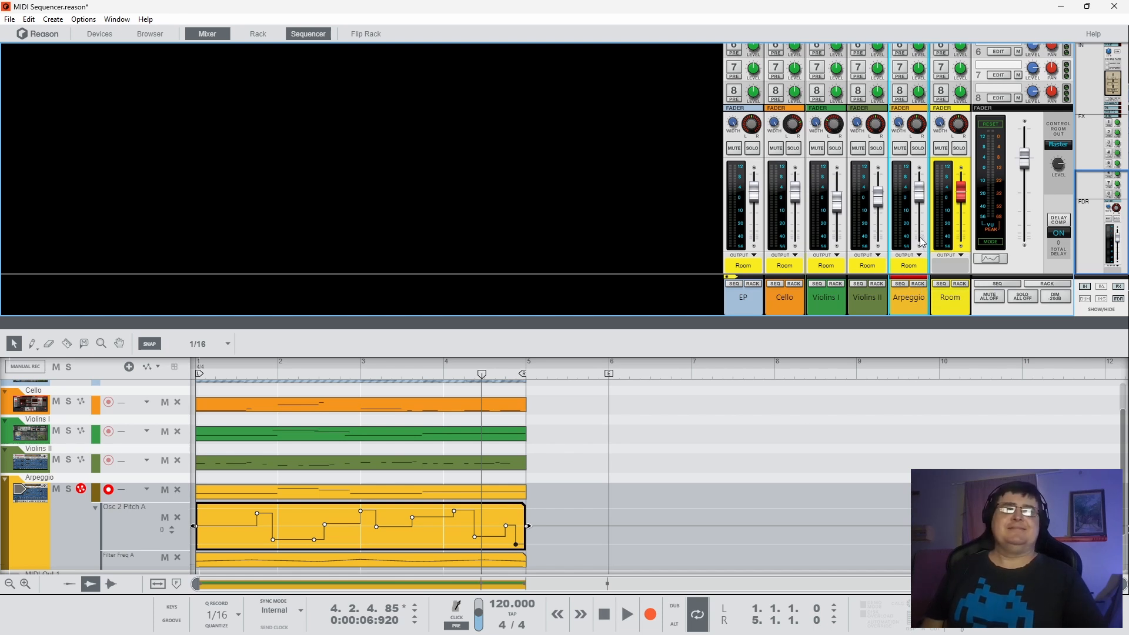
click(207, 34)
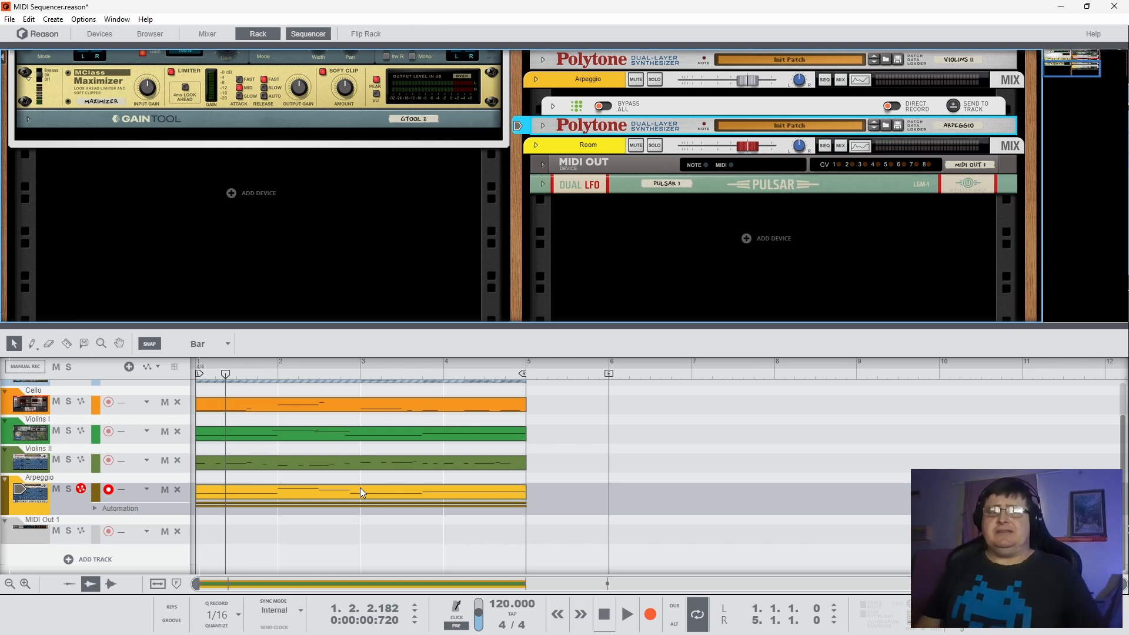
Step: Move the song end marker to bar 12 in the sequencer timeline
scroll(351, 478, up, 2)
click(587, 489)
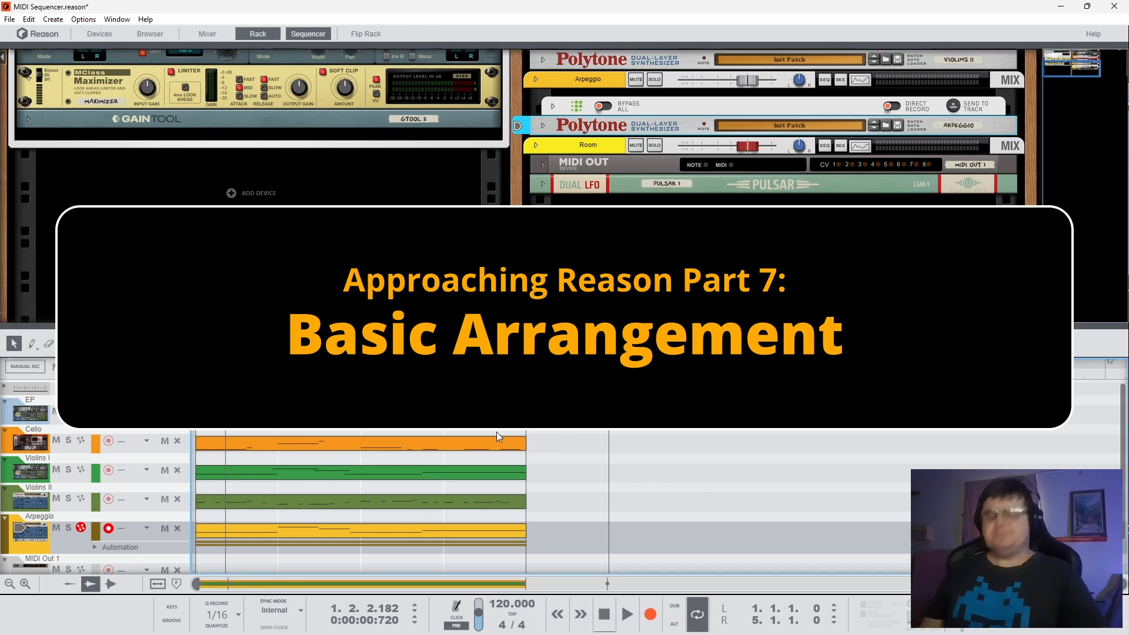
key(r)
key(q)
click(474, 415)
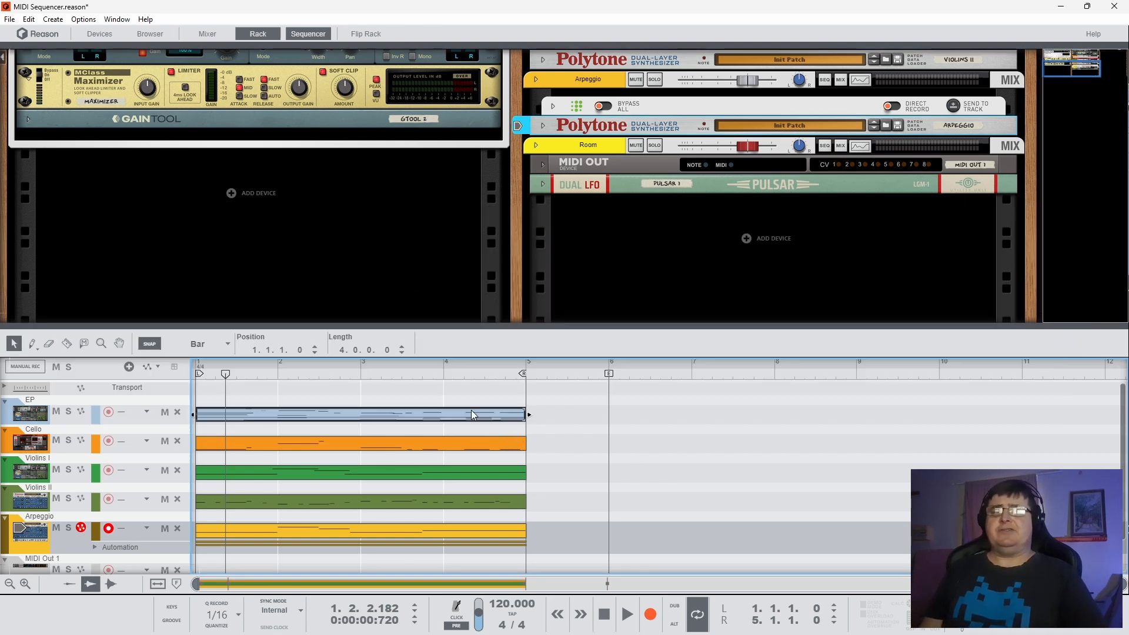
mouse_move(612, 365)
mouse_down()
mouse_move(592, 305)
mouse_move(536, 339)
mouse_up()
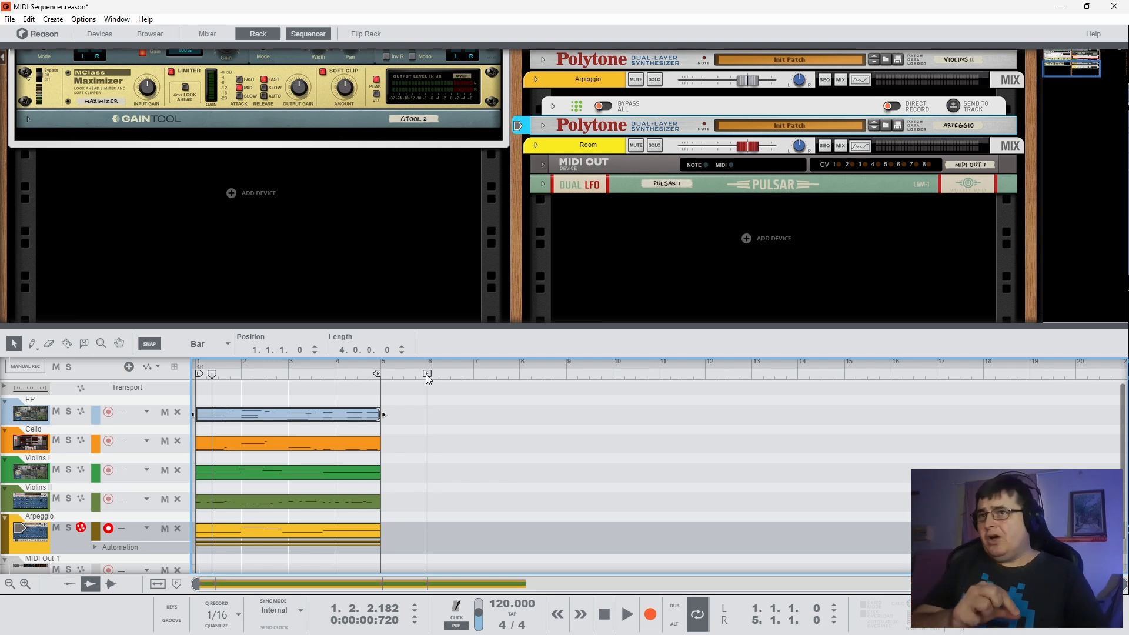
mouse_move(447, 374)
mouse_down()
mouse_move(510, 374)
mouse_move(266, 365)
mouse_move(714, 389)
mouse_up()
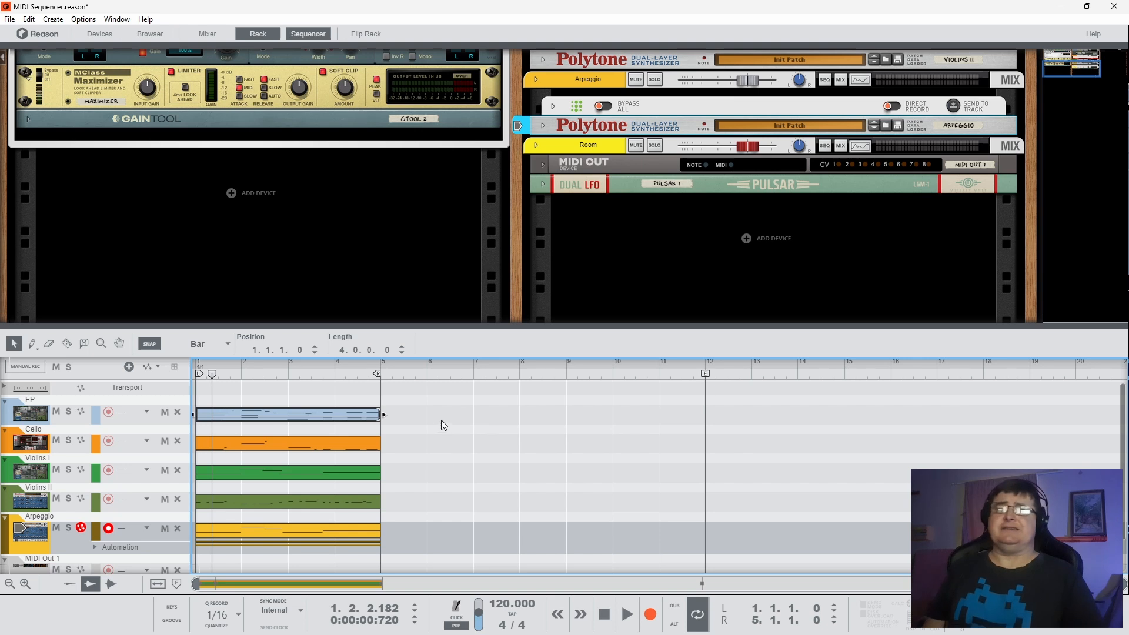
Step: Move the Cello, Violins I, Violins II and Arpeggio clips to start at bar 5 and turn looping off
drag(395, 413, 297, 574)
click(276, 34)
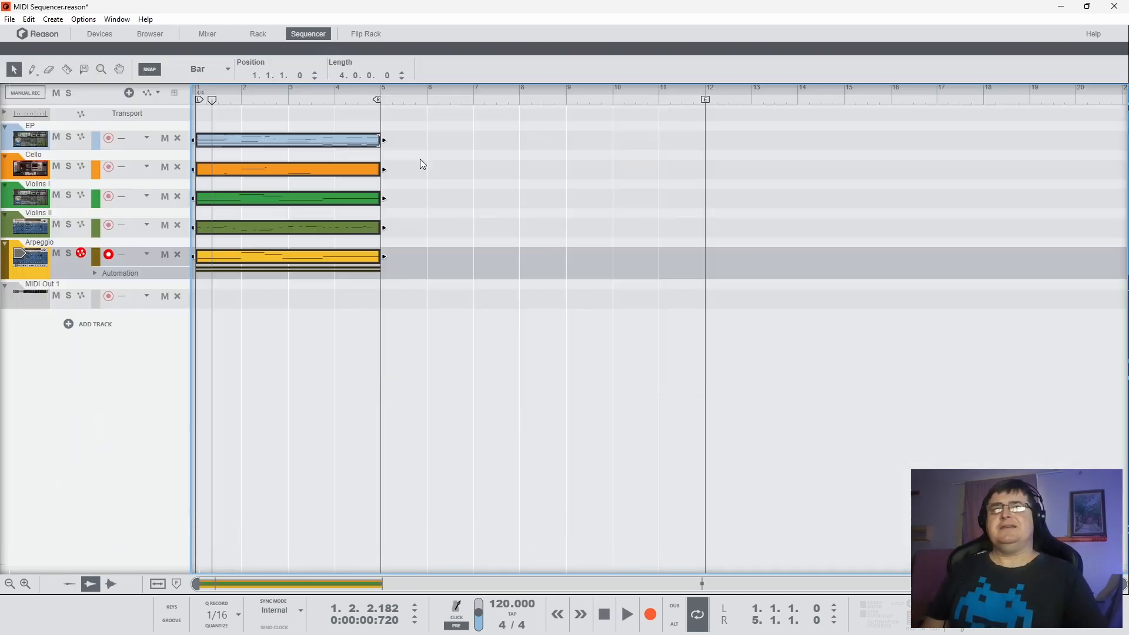
drag(226, 141, 291, 141)
click(432, 140)
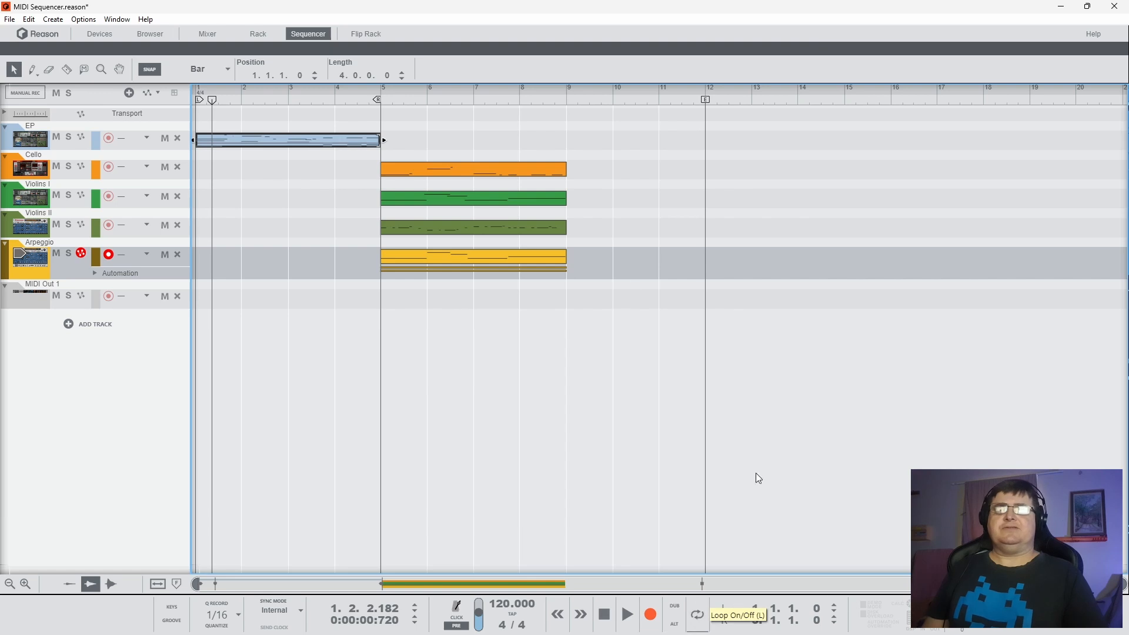
Step: Move the Cello, Violins I and Violins II clips to bar 9 and copy the EP clip to bar 5
drag(610, 247, 474, 282)
drag(422, 129, 587, 224)
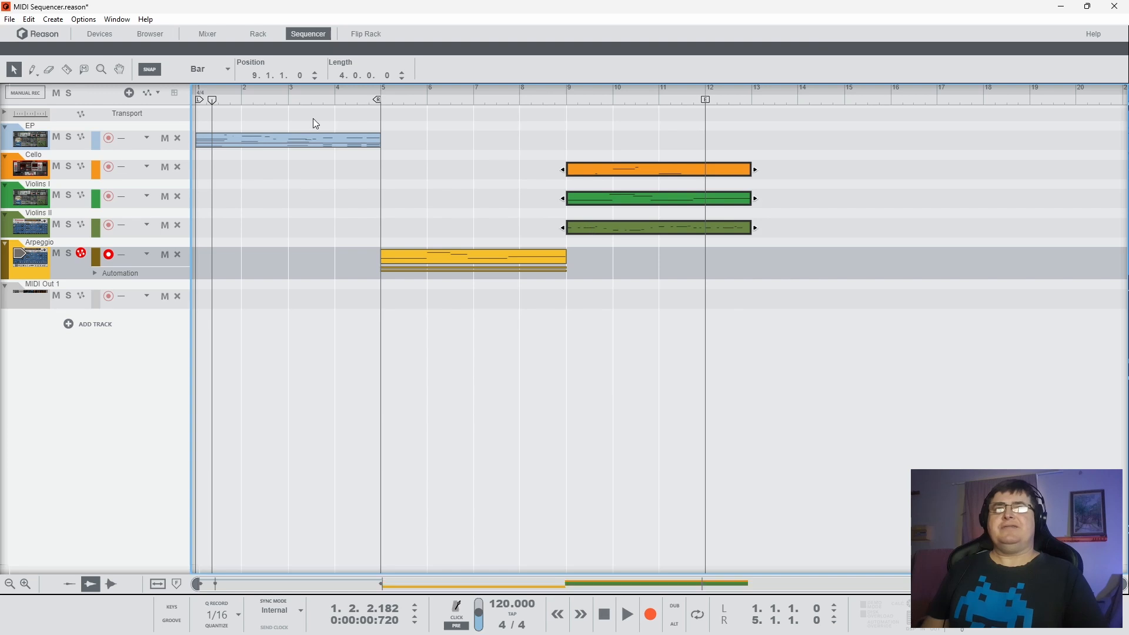
drag(282, 136, 458, 138)
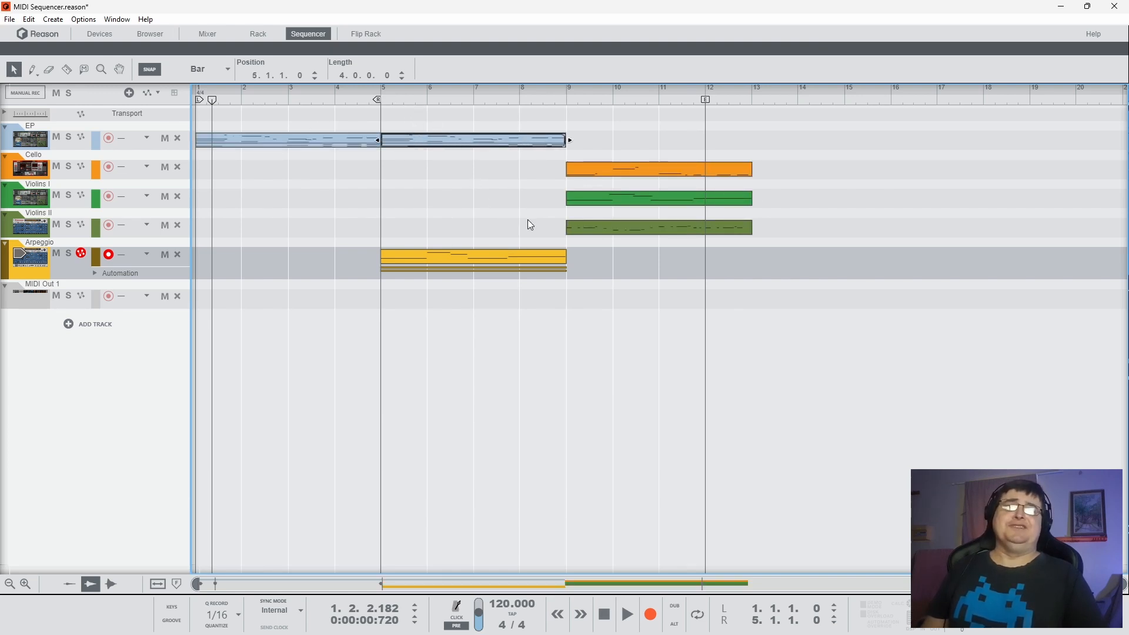
Step: Play the new arrangement from near its beginning into the strings section that starts at bar 9
click(273, 102)
key(space)
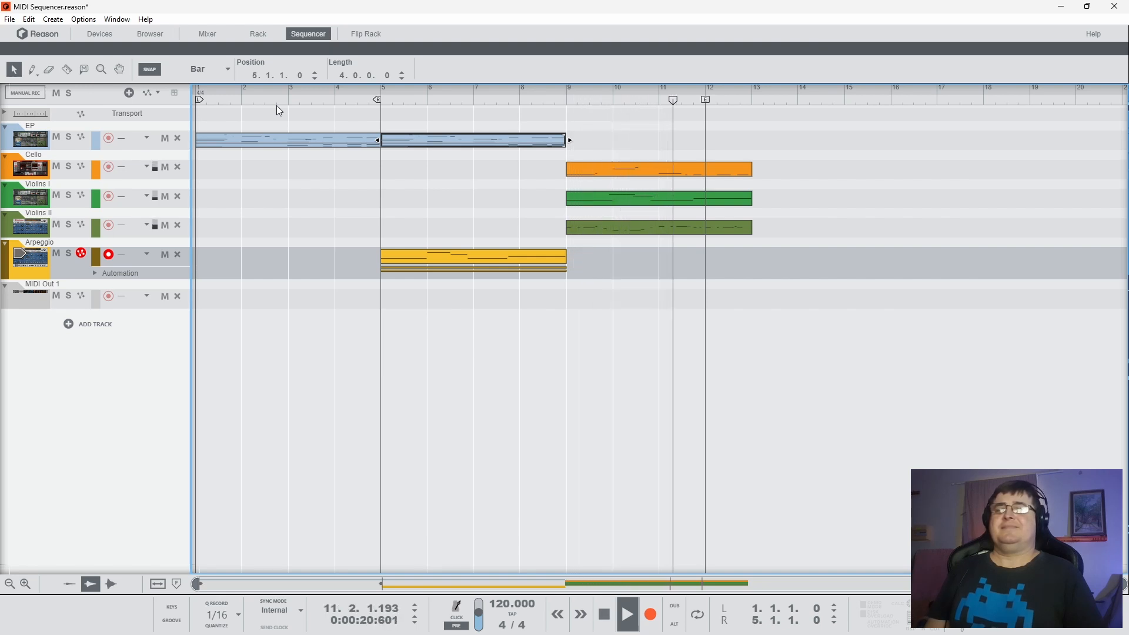
key(space)
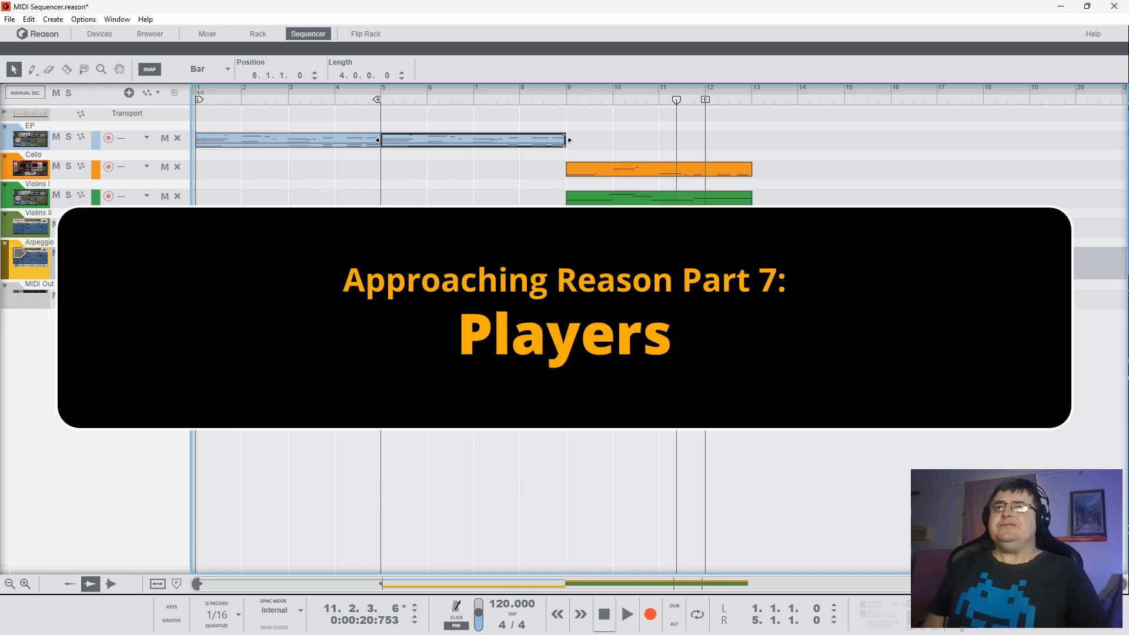
Step: Set the loop around the Arpeggio clip from bar 5 to bar 9 and start looped playback
click(394, 101)
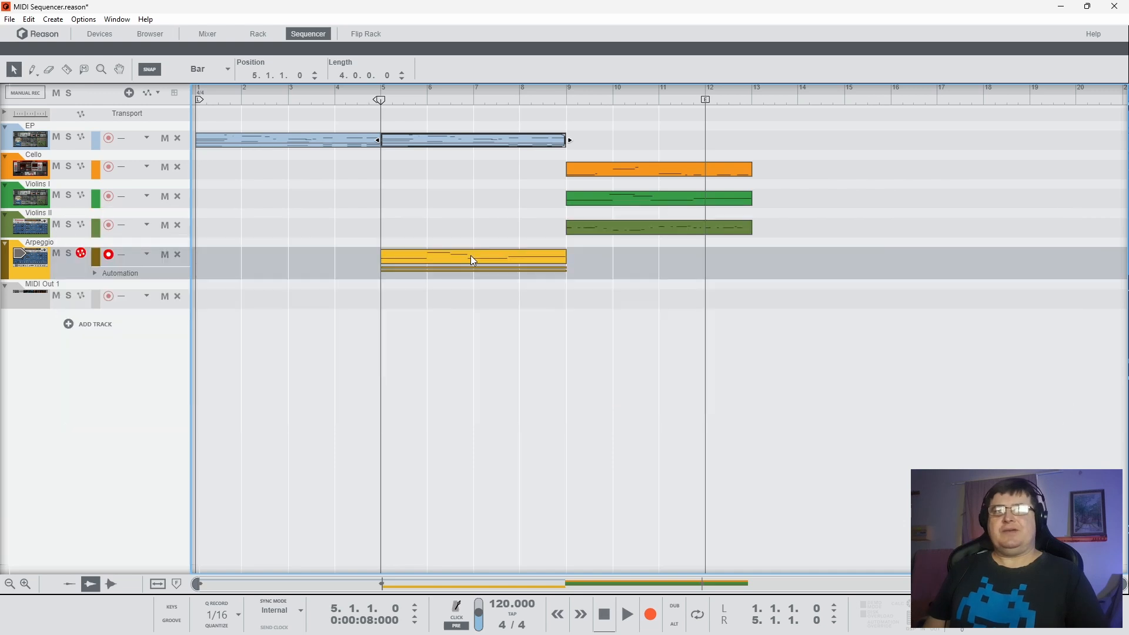
click(472, 257)
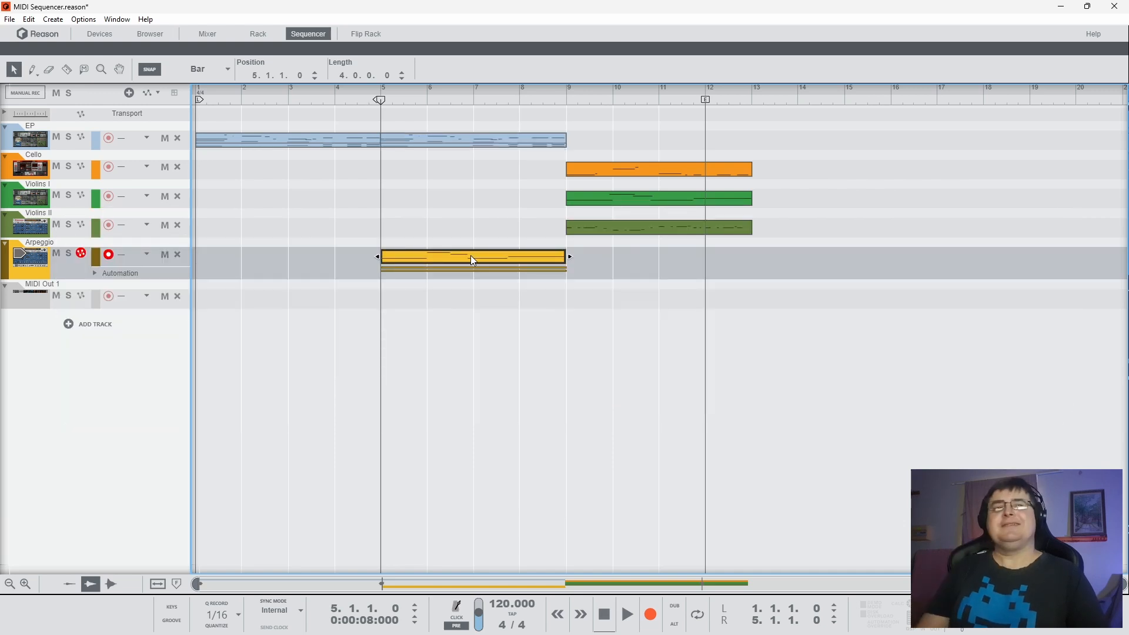
key(p)
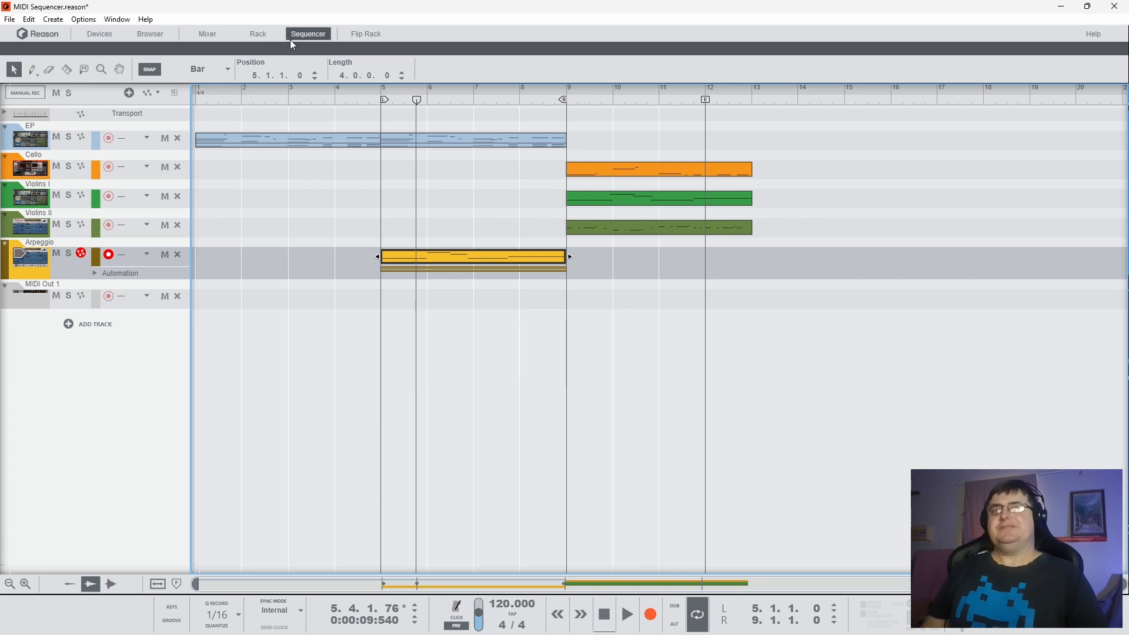
Step: Expand the Arpeggio track's Dual Arpeggio player in the rack and play its soloed mix channel
key(F6)
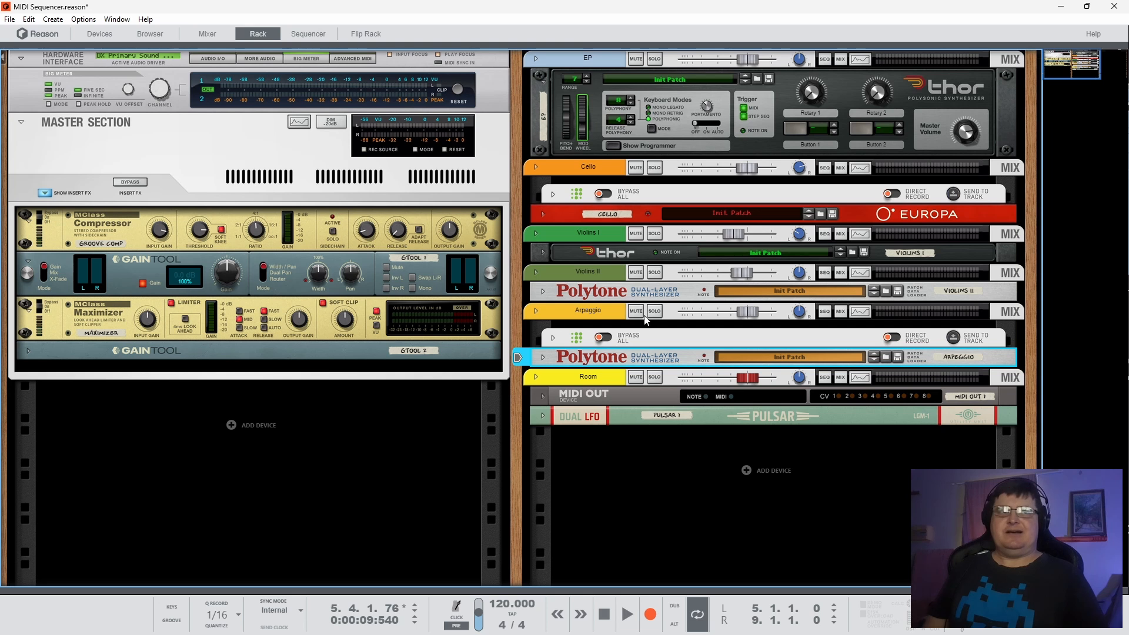
click(553, 340)
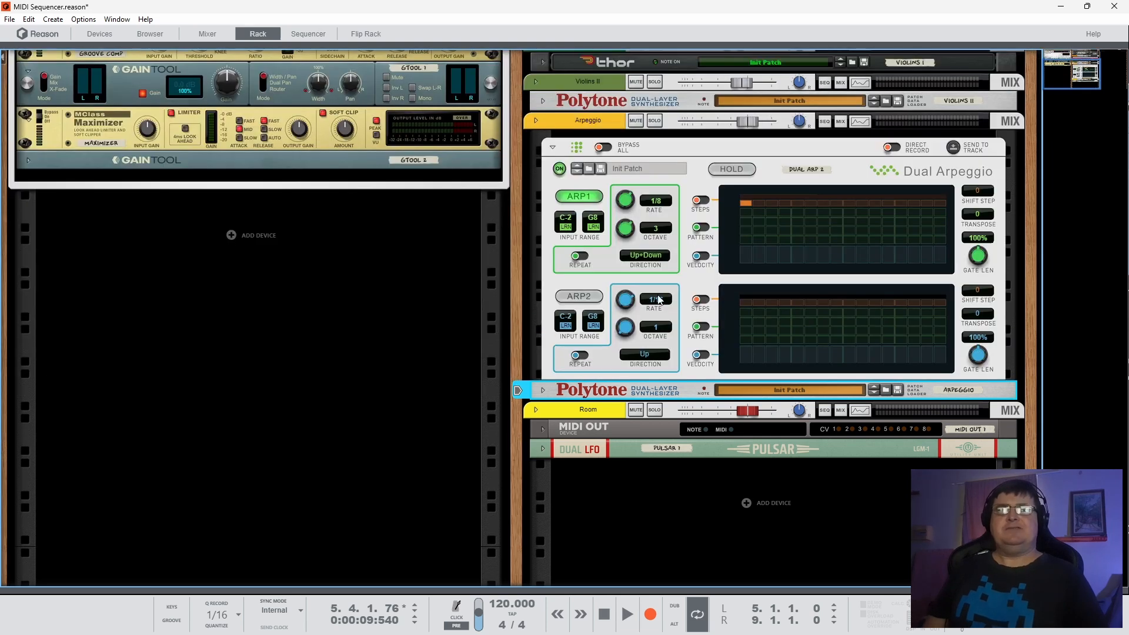
click(653, 120)
key(space)
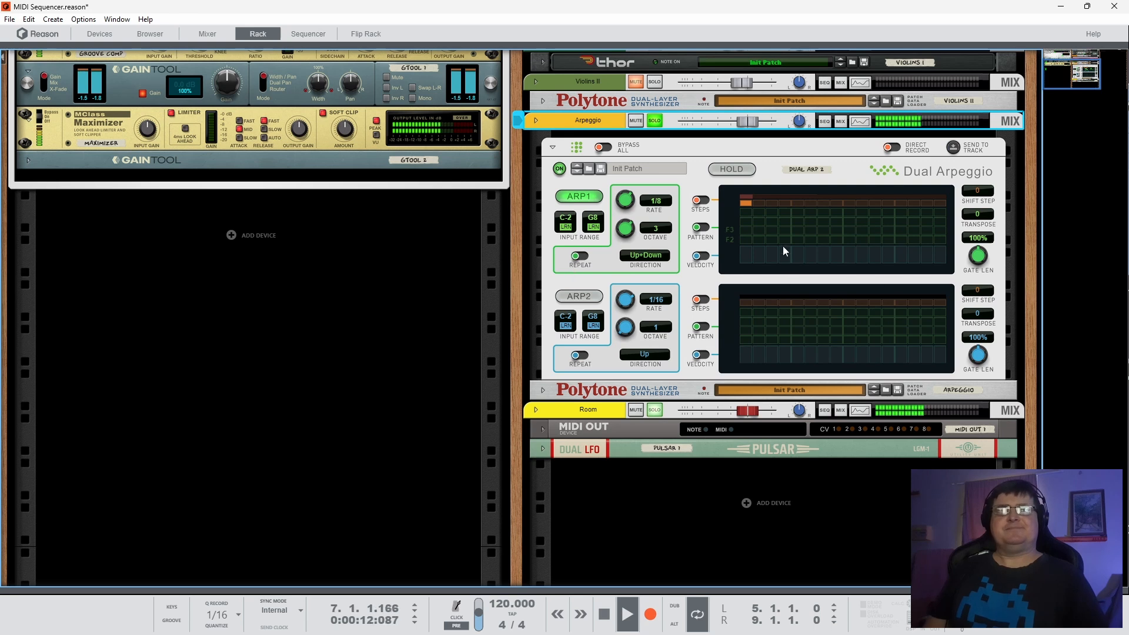
Step: Turn off the Dual Arpeggio player and play the Arpeggio track without it
click(559, 170)
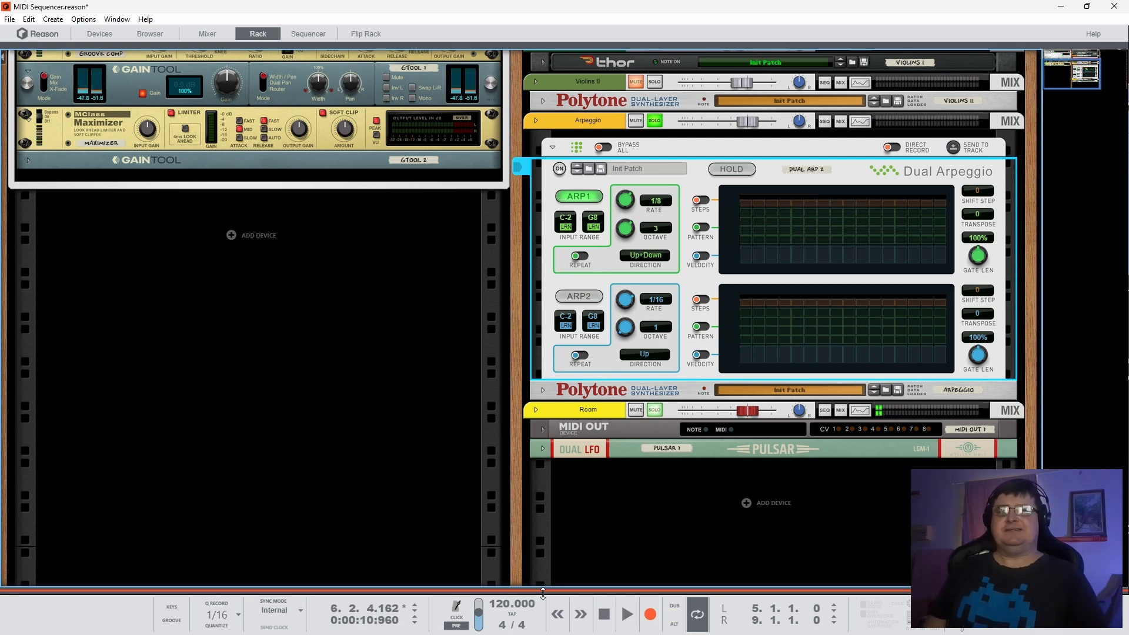
drag(543, 589, 599, 560)
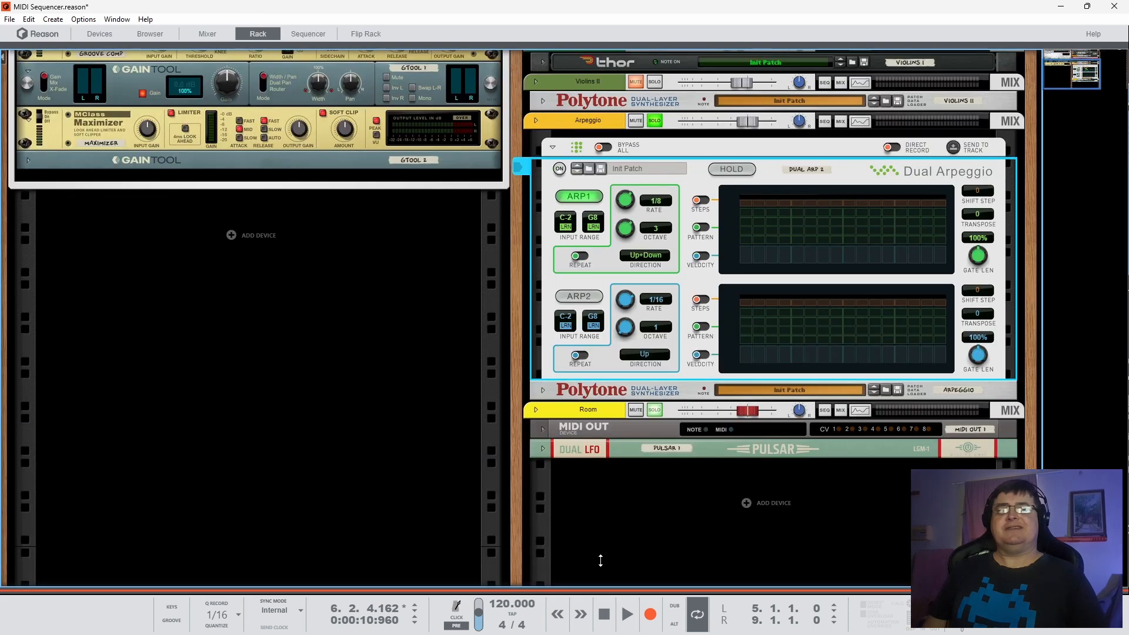
key(space)
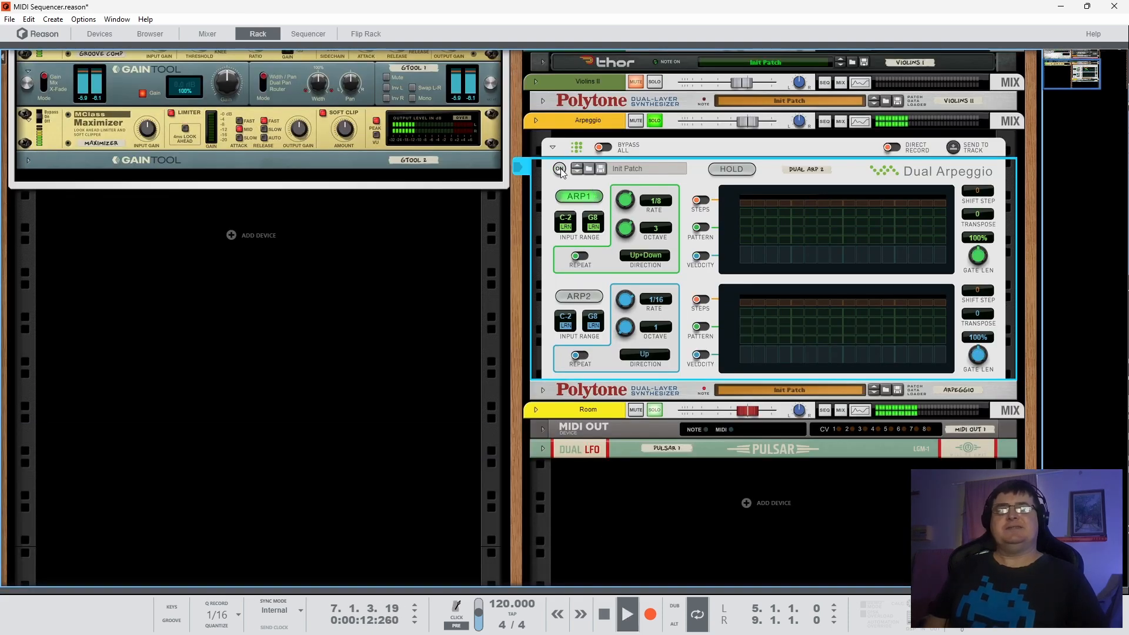
key(space)
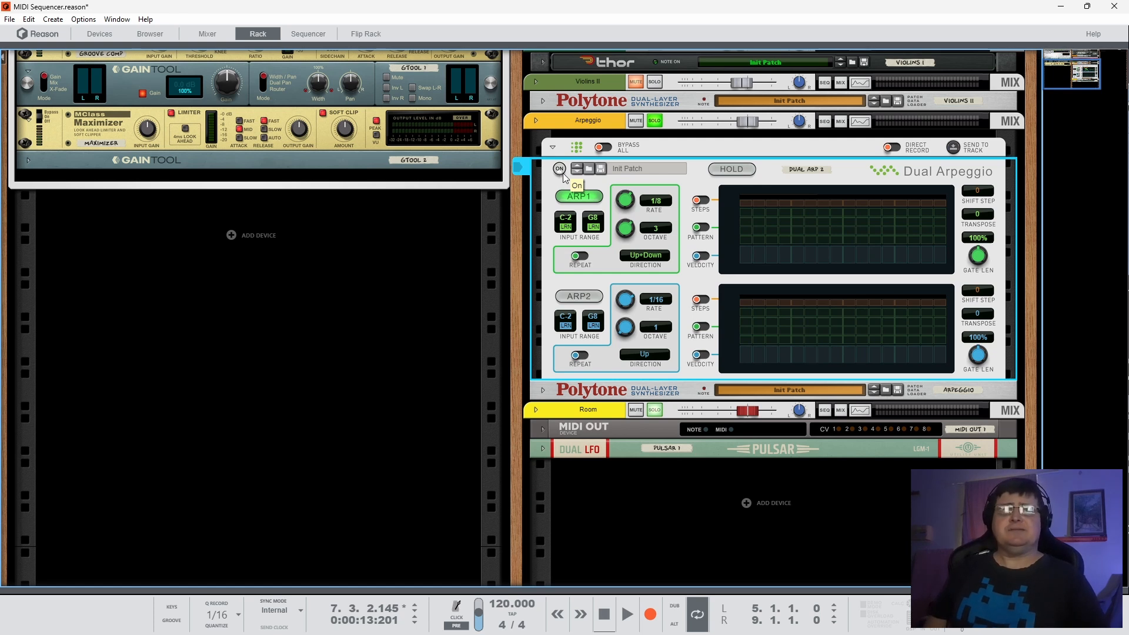
Step: Add a Scales & Chords player to the Arpeggio track and place it above the Dual Arpeggio in the player chain
right_click(691, 373)
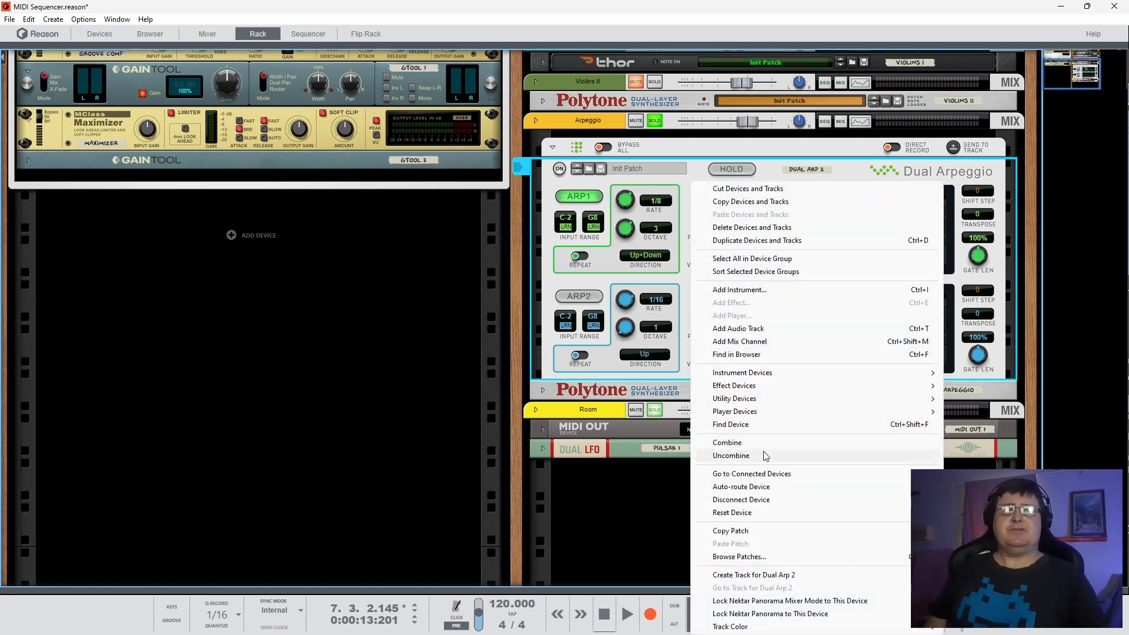
mouse_move(829, 418)
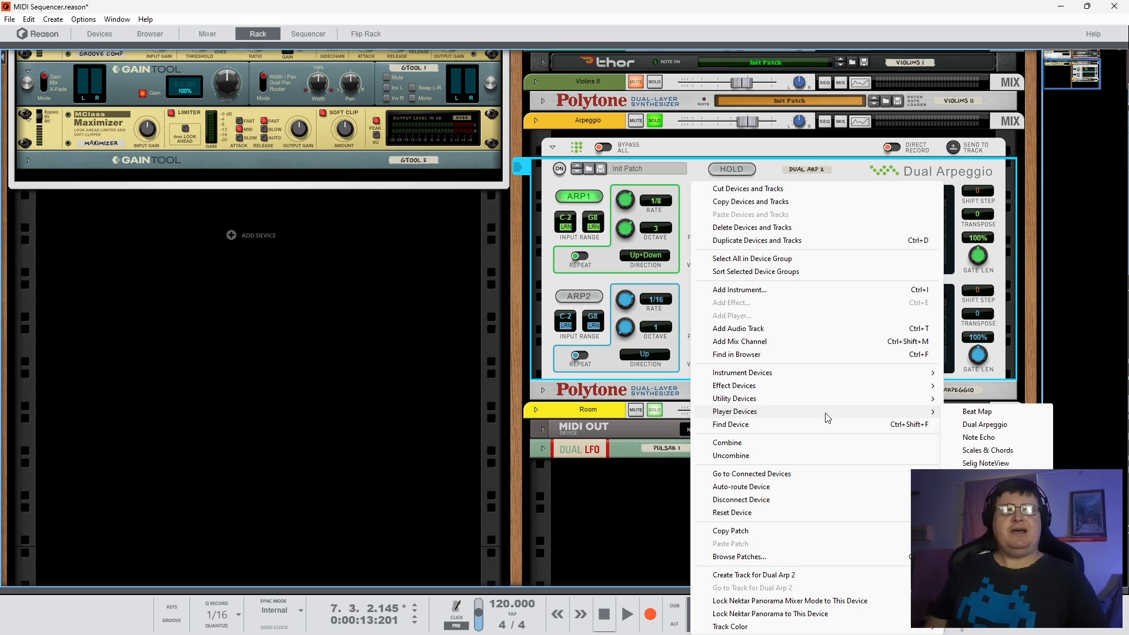
mouse_move(962, 481)
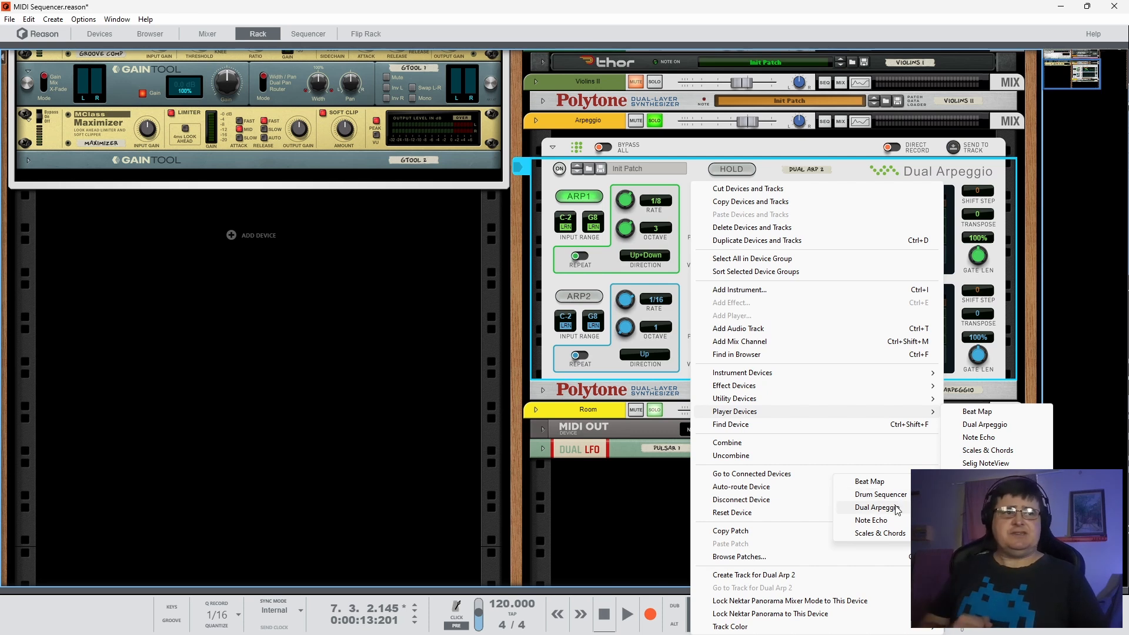
click(879, 535)
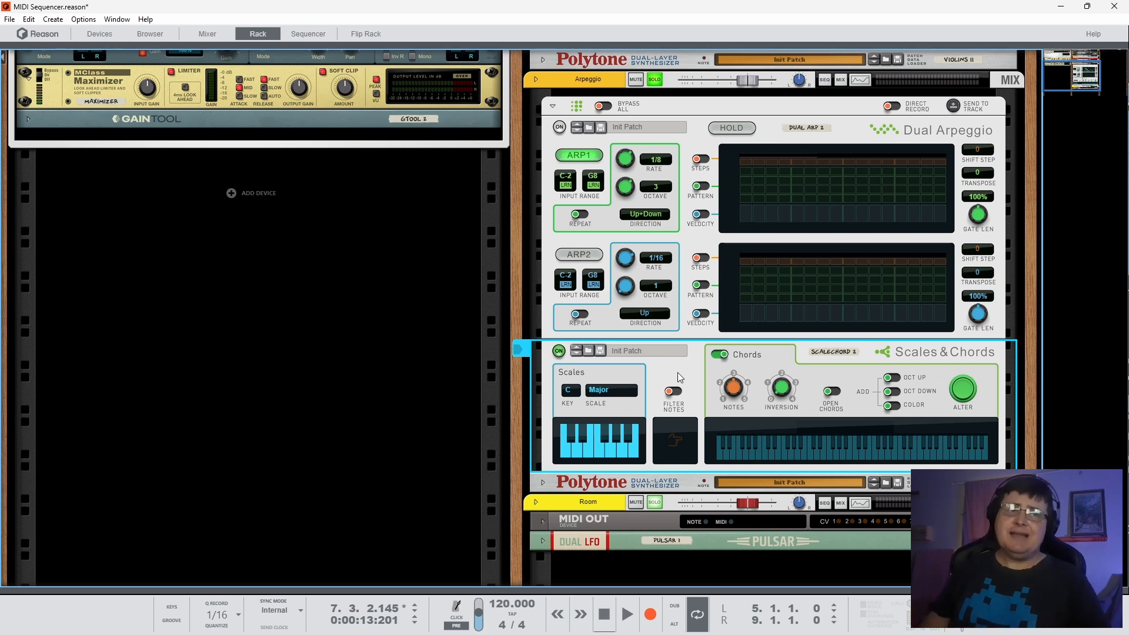
drag(678, 372, 739, 293)
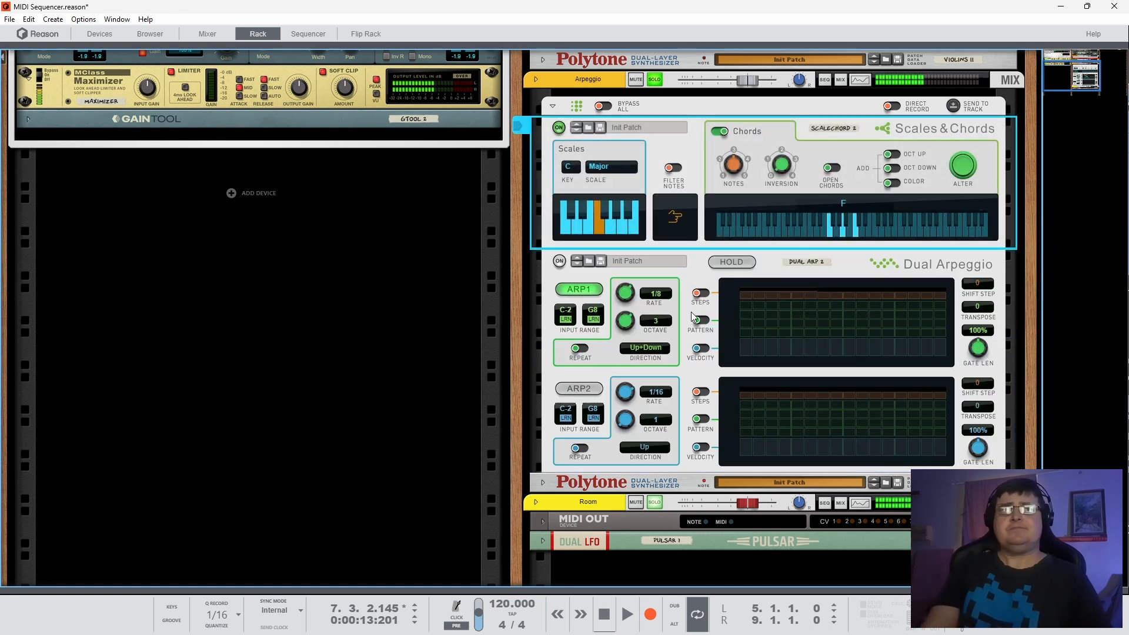
Step: Turn the Dual Arpeggio back on, play it with the Scales & Chords player, and unsolo the Arpeggio channel during playback
click(560, 262)
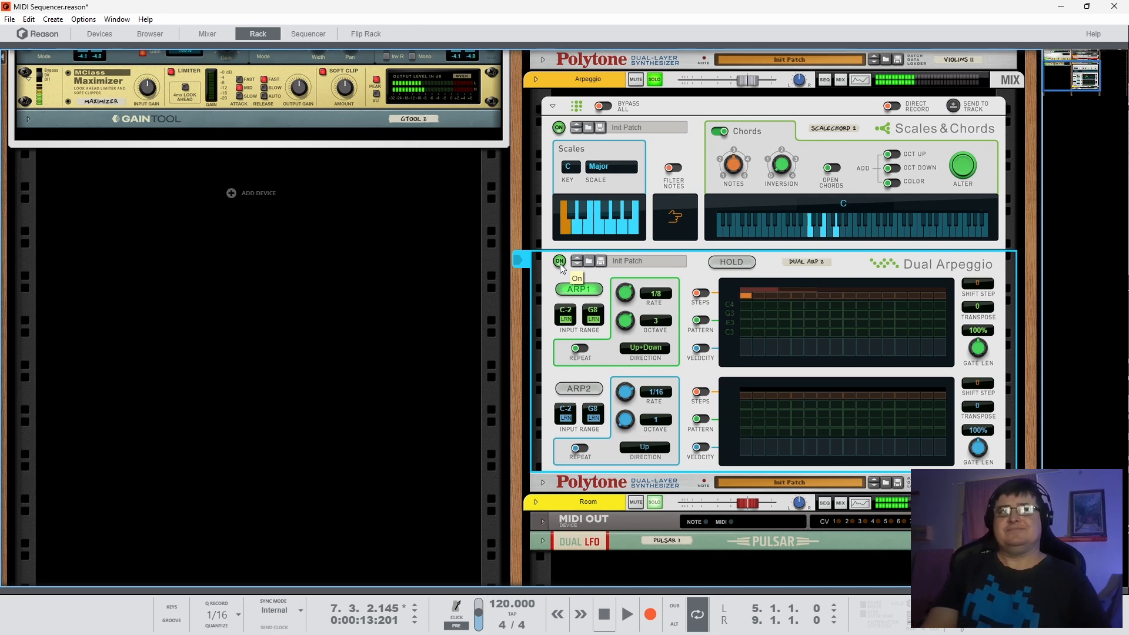
key(space)
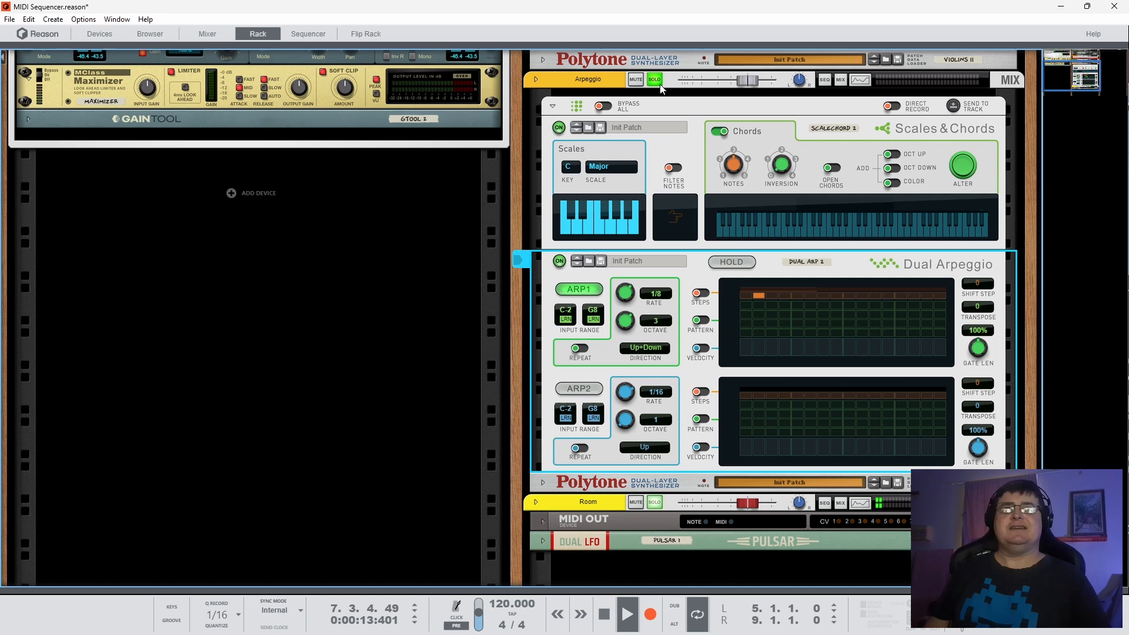
click(694, 609)
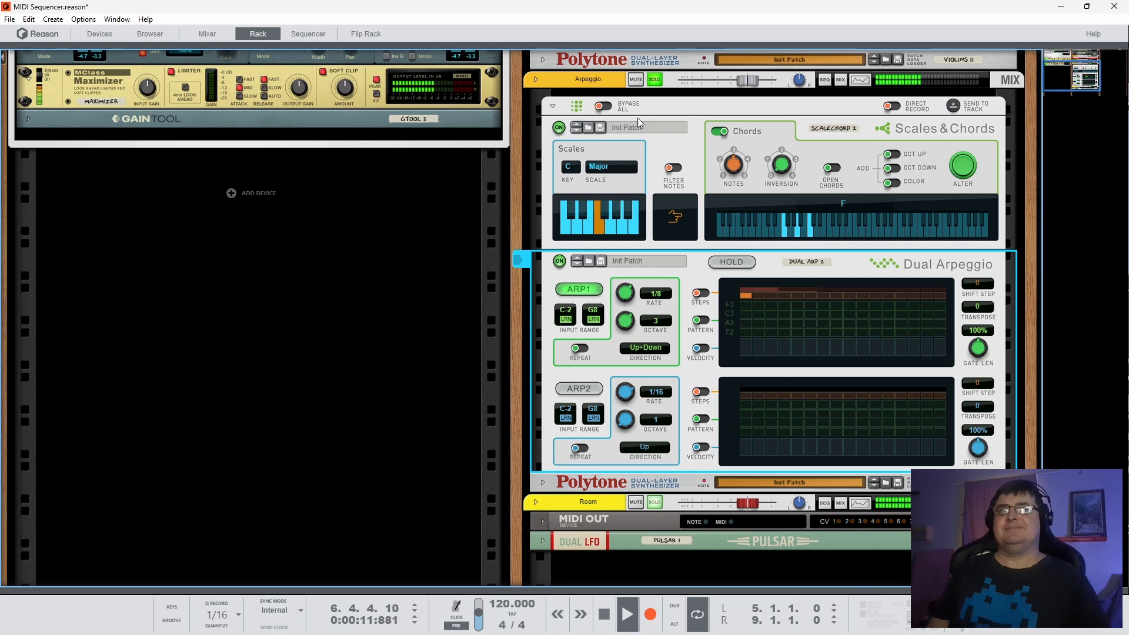
click(655, 79)
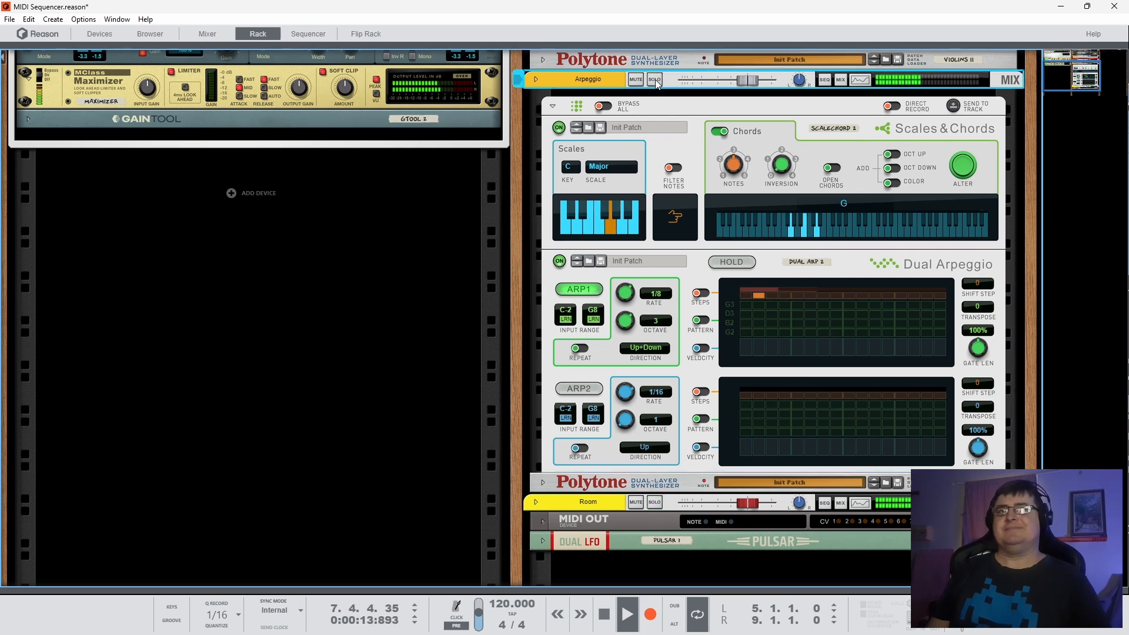
key(space)
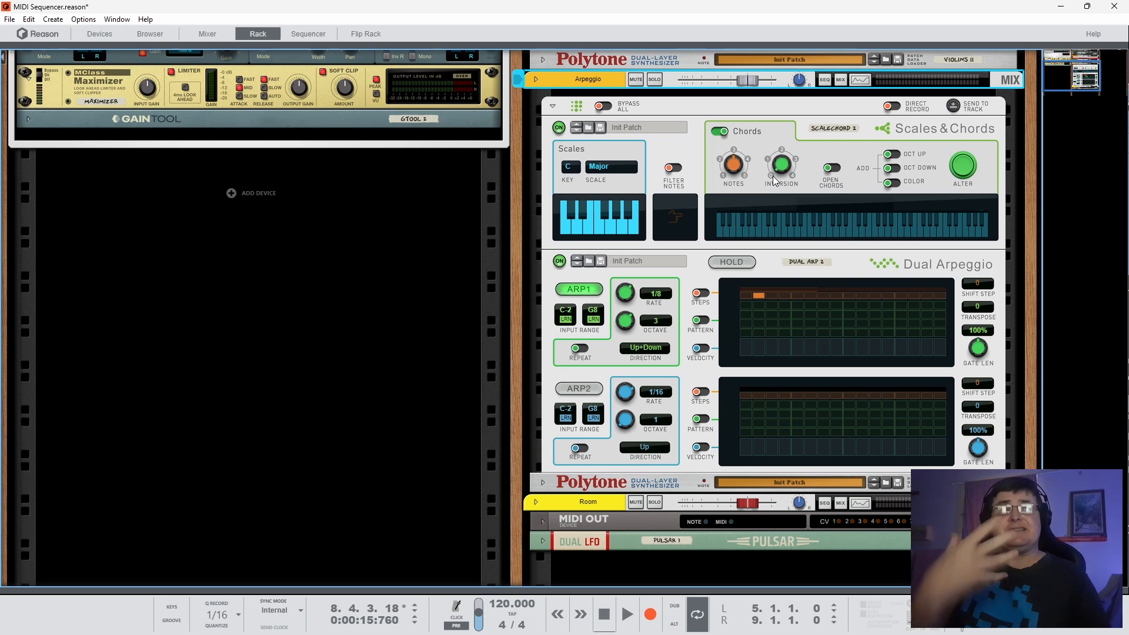
Step: Switch to the Player Transpose Example song and play it with the BeatMap player driving the Drums track
mouse_move(772, 175)
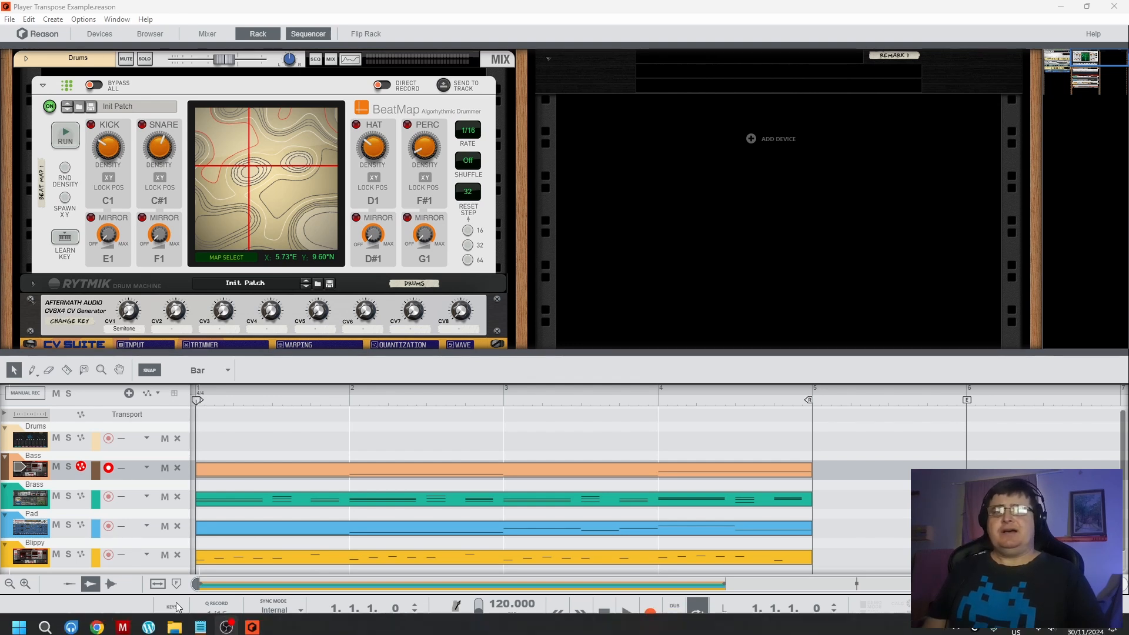
mouse_move(253, 621)
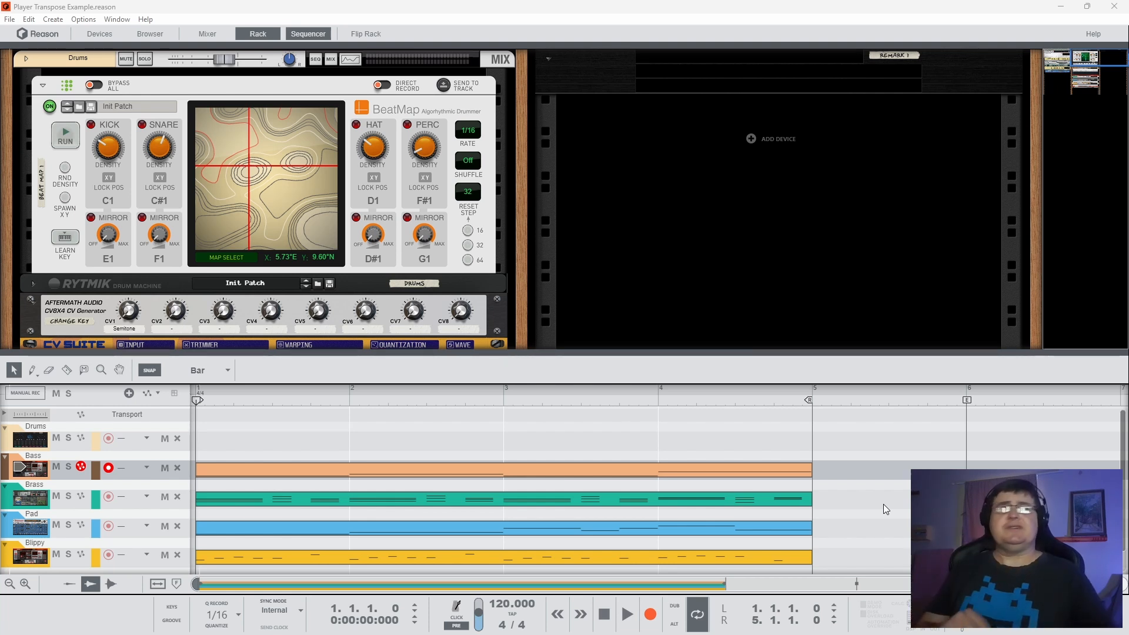
click(626, 615)
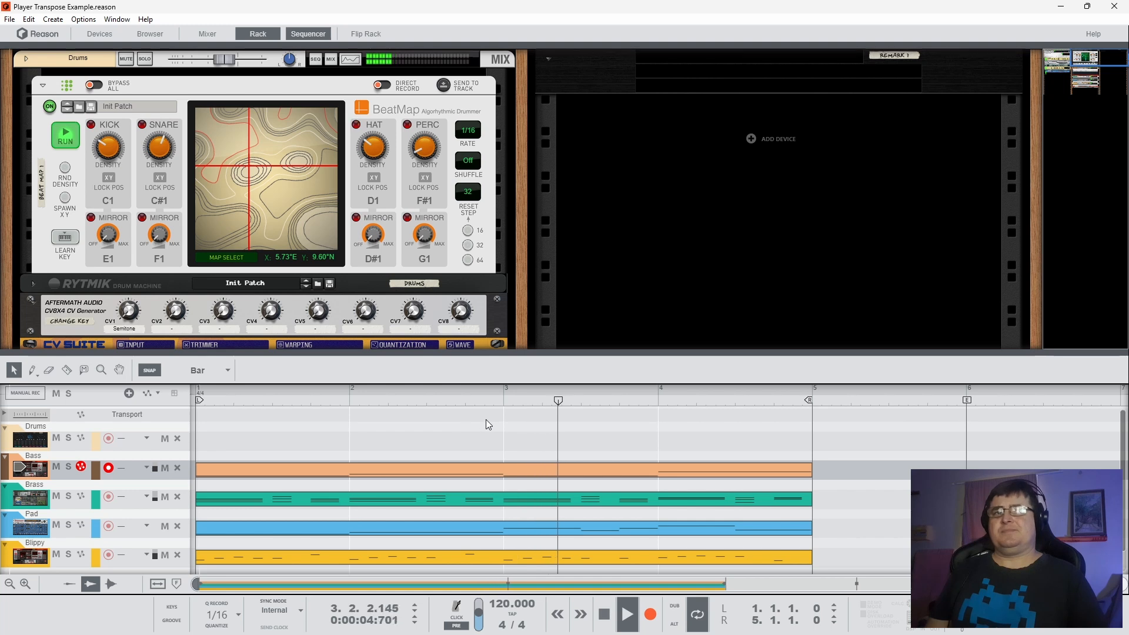
key(space)
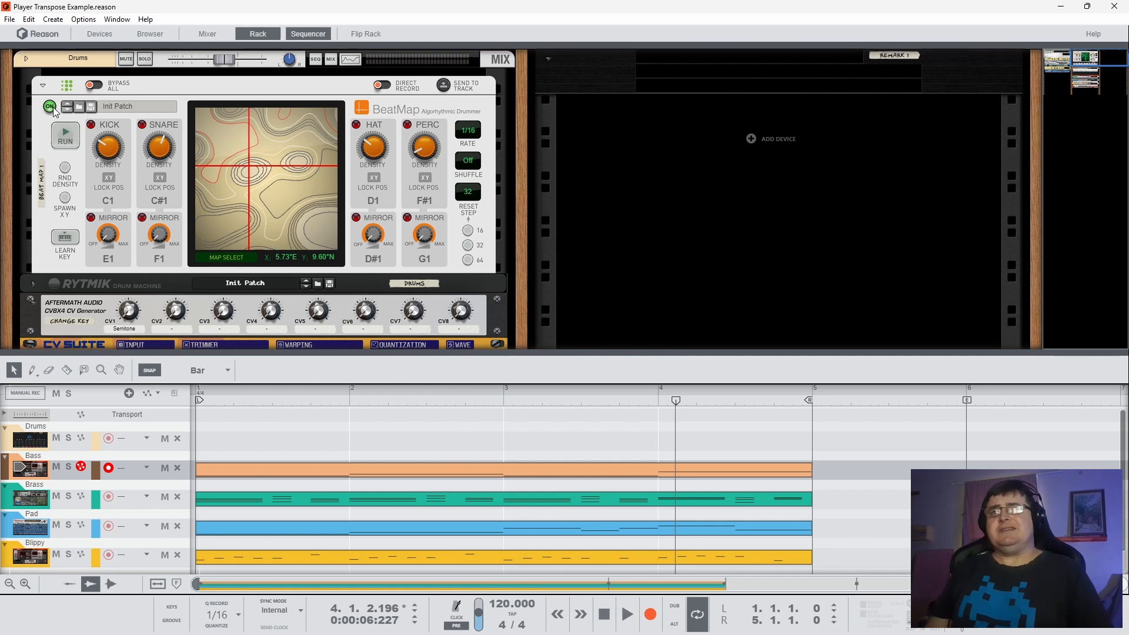
Step: Add an empty one-bar clip at the start of the Drums track and delete it
double_click(203, 443)
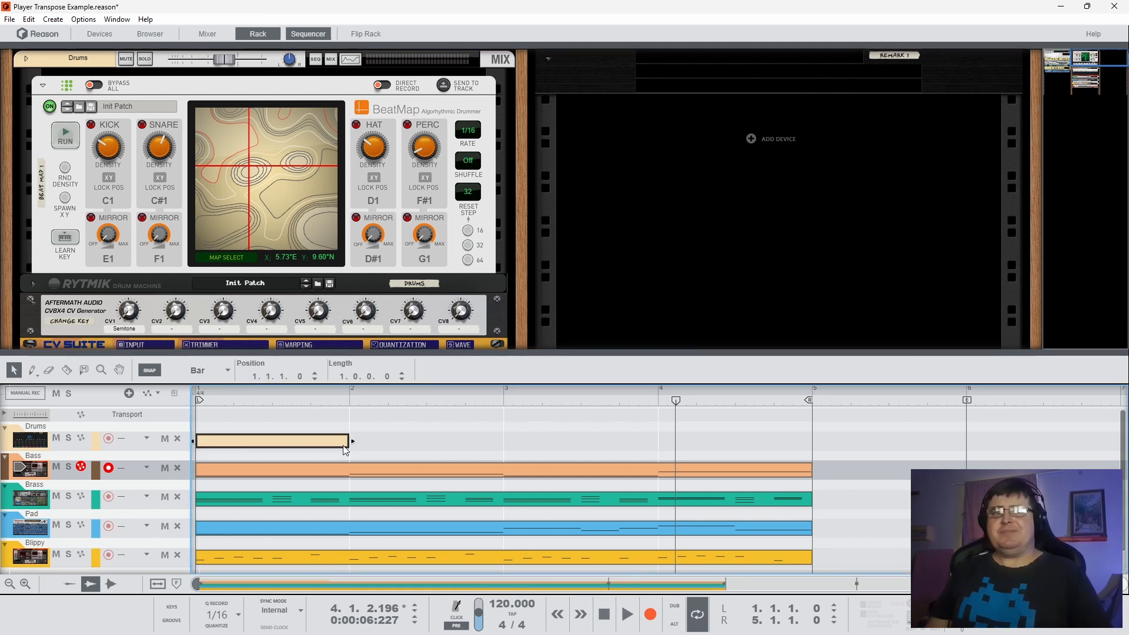
key(Delete)
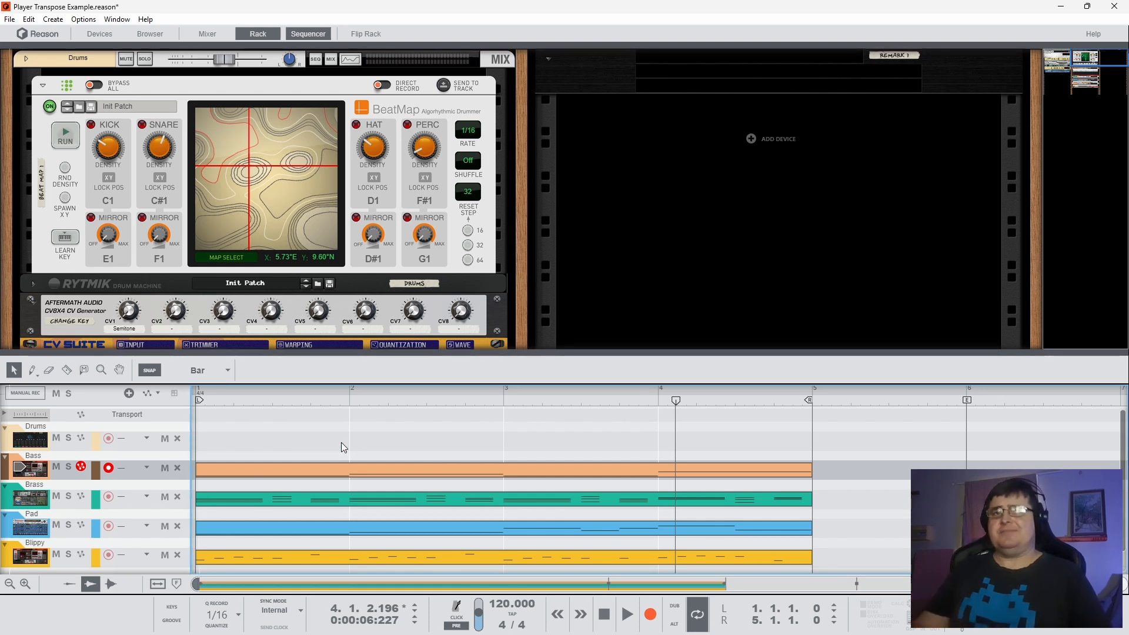
Step: Audition the BeatMap drum pattern during song playback and by running the player on its own with the transport stopped
click(629, 616)
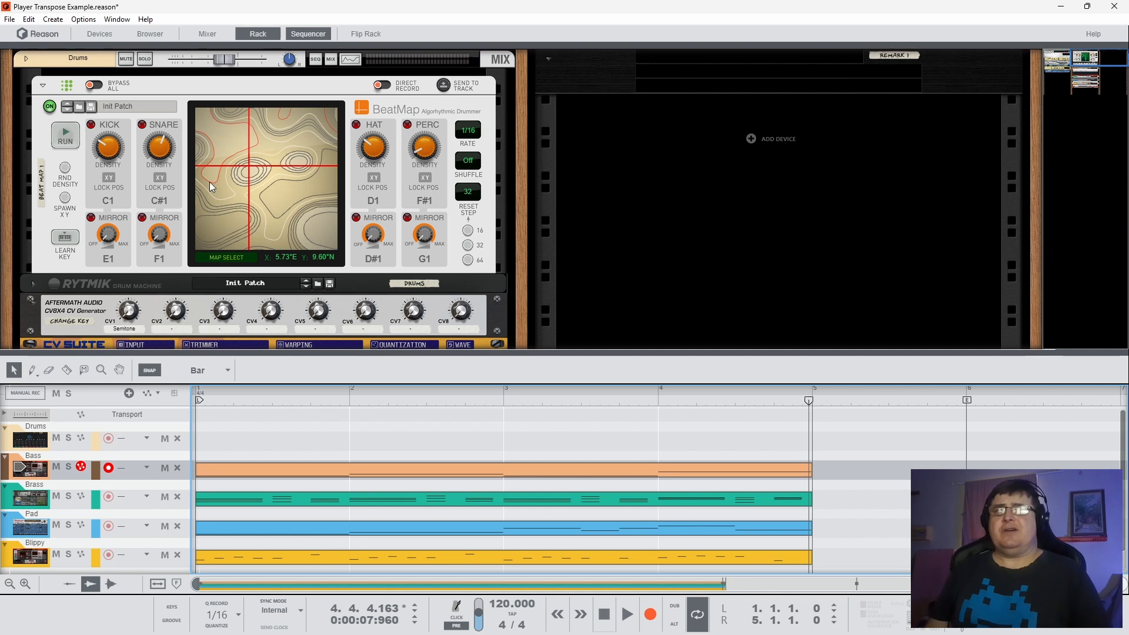
click(629, 619)
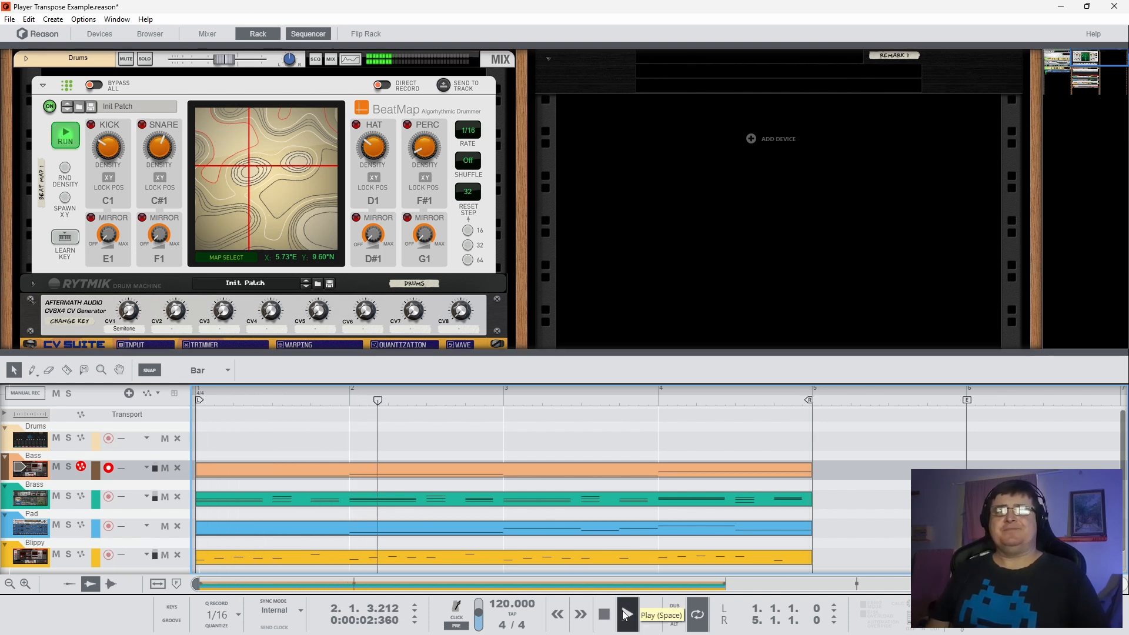
click(610, 621)
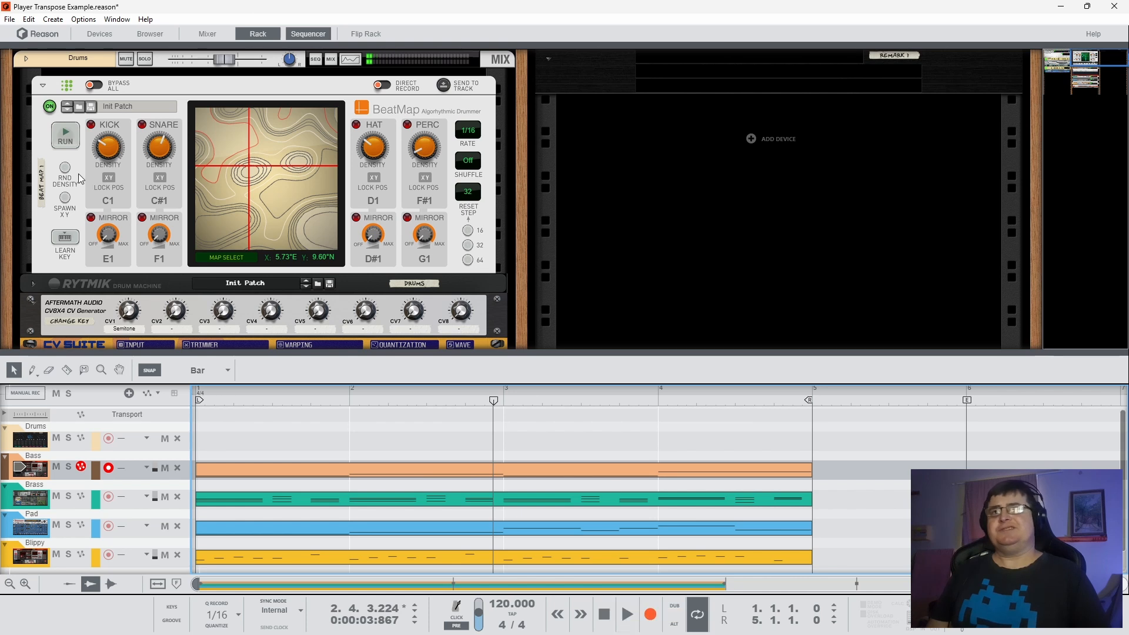
click(63, 137)
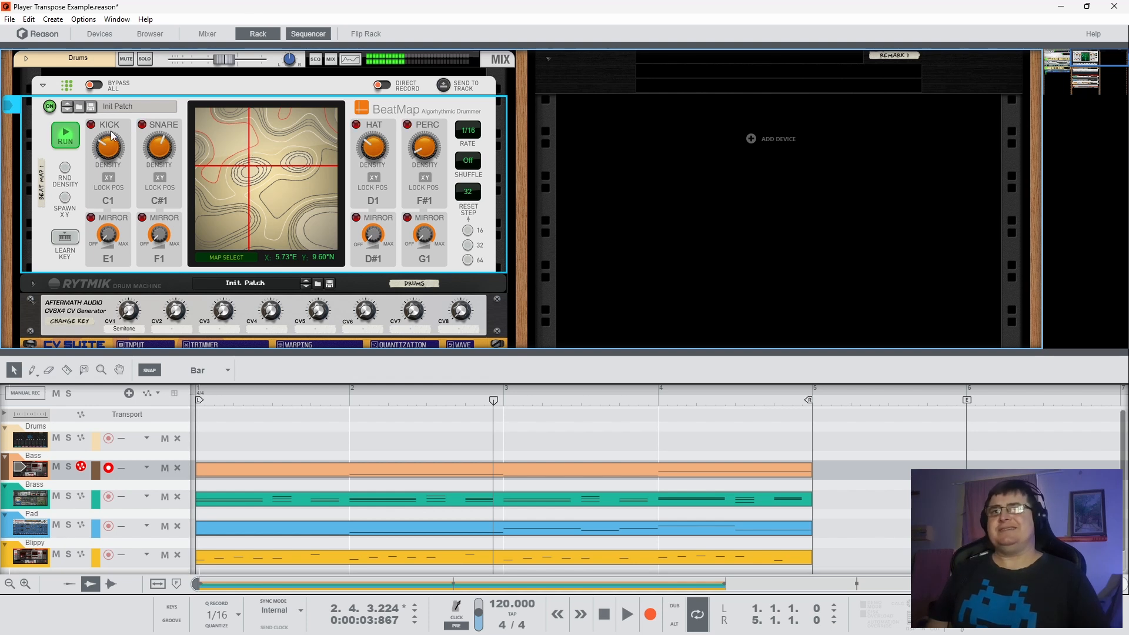
key(space)
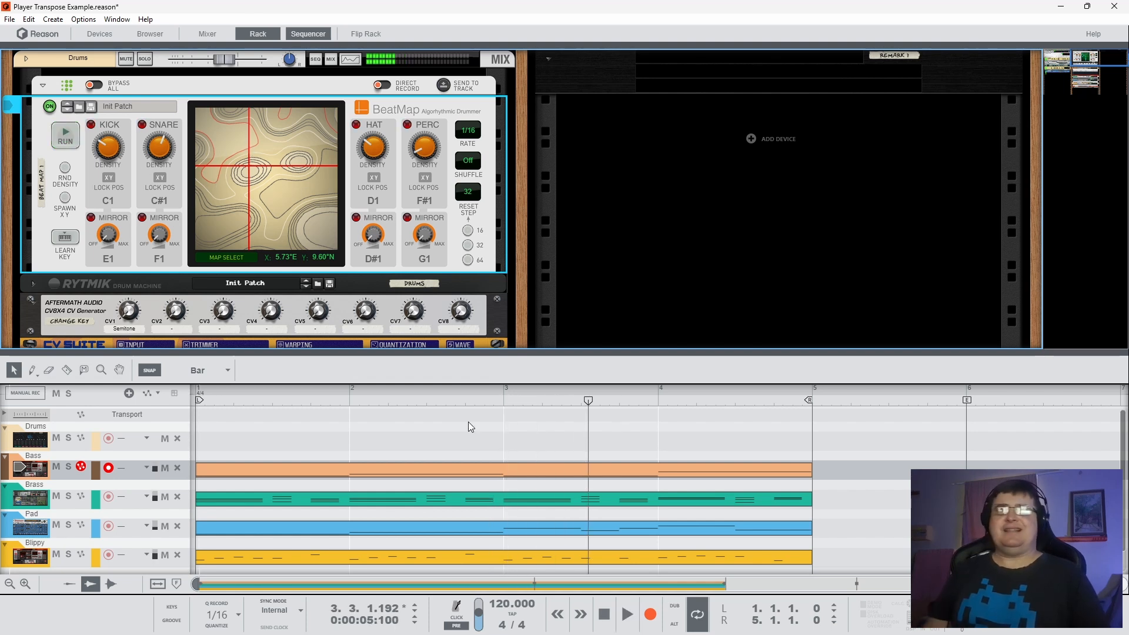
click(604, 614)
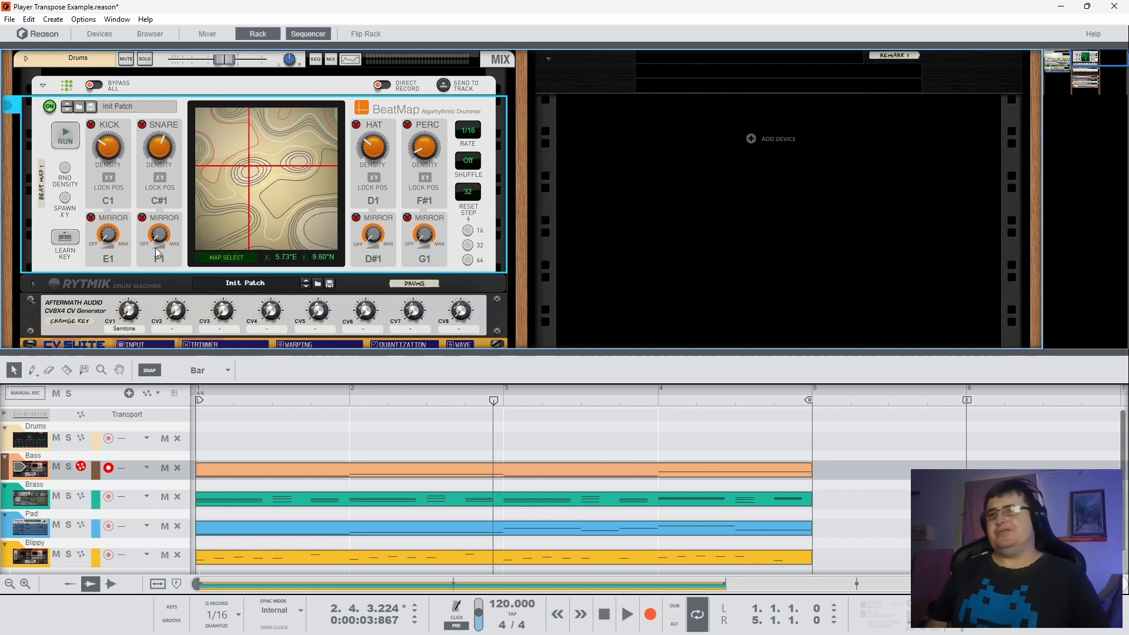
Step: Fold the BeatMap player, briefly unfold the Rytmik drum machine, and collapse the Drums track in the sequencer
click(43, 87)
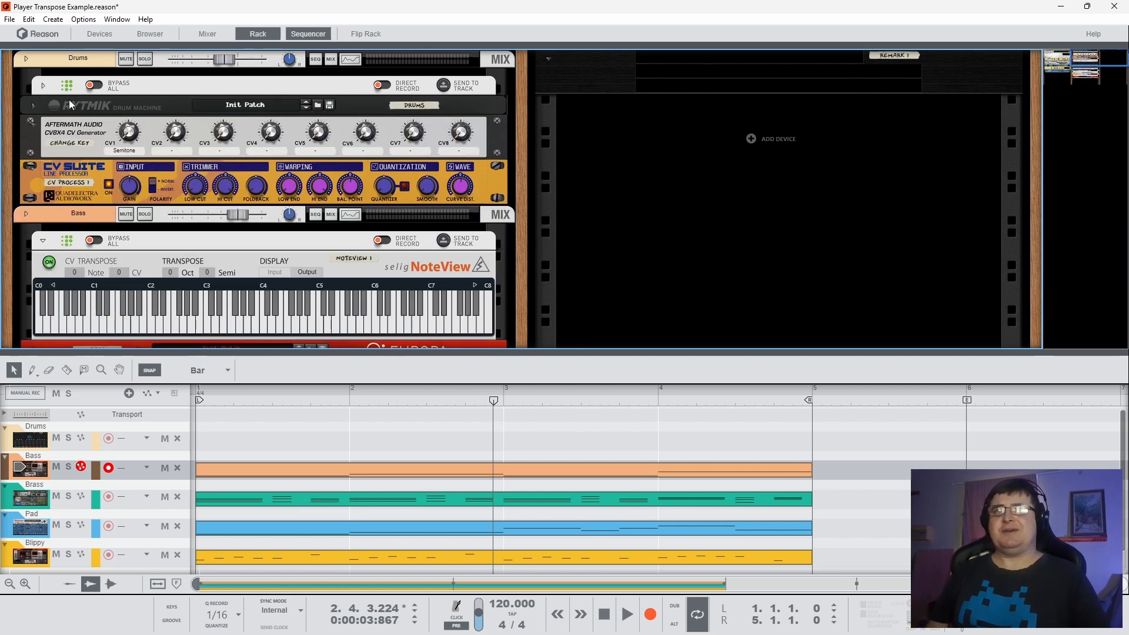
click(34, 106)
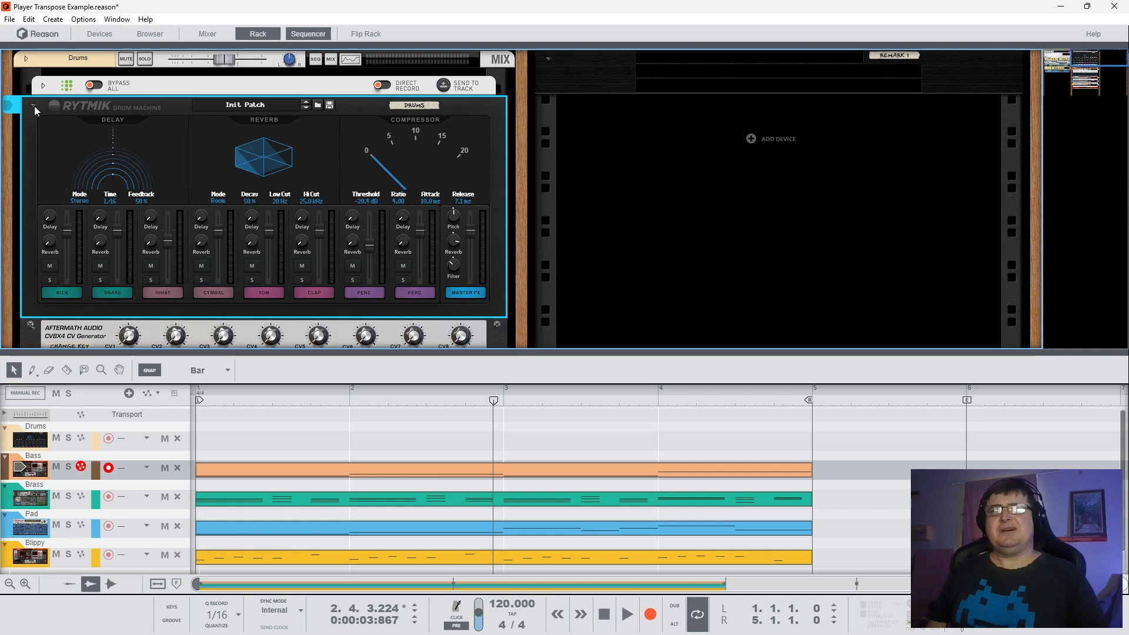
click(35, 106)
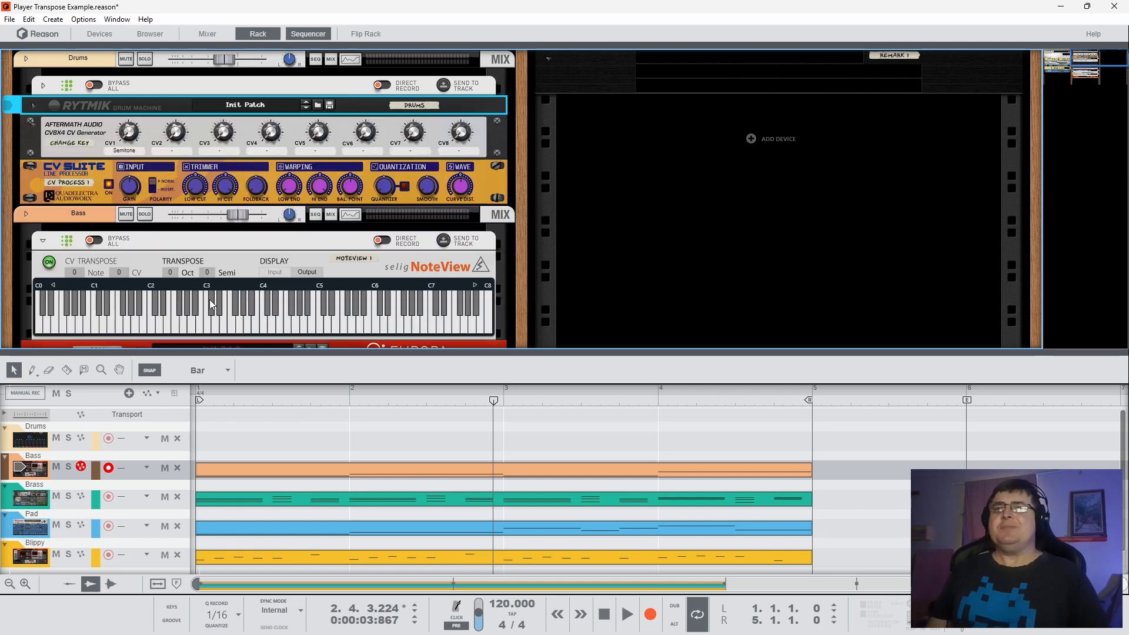
click(5, 431)
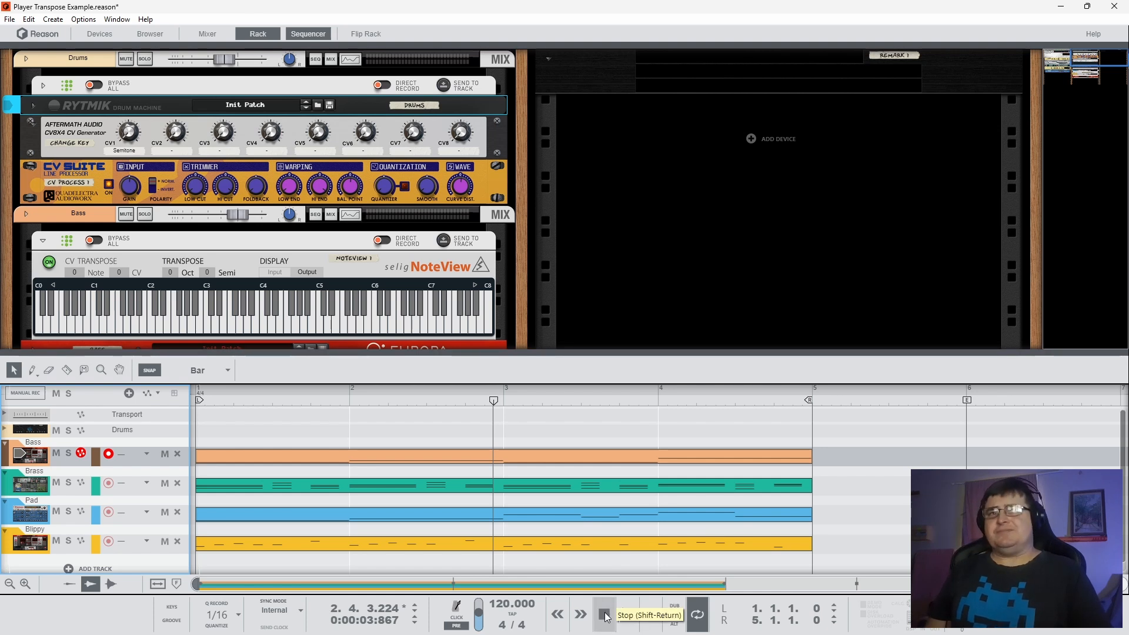
Step: Play the song from bar 1 to examine the Bass notes on the NoteView keyboard
click(606, 615)
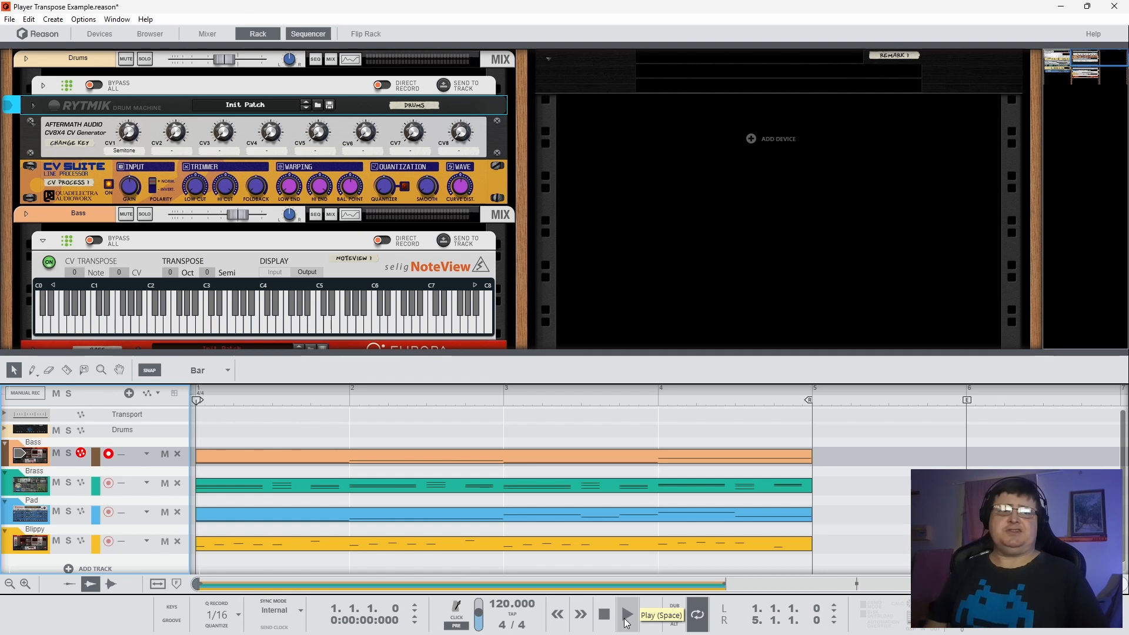
click(627, 615)
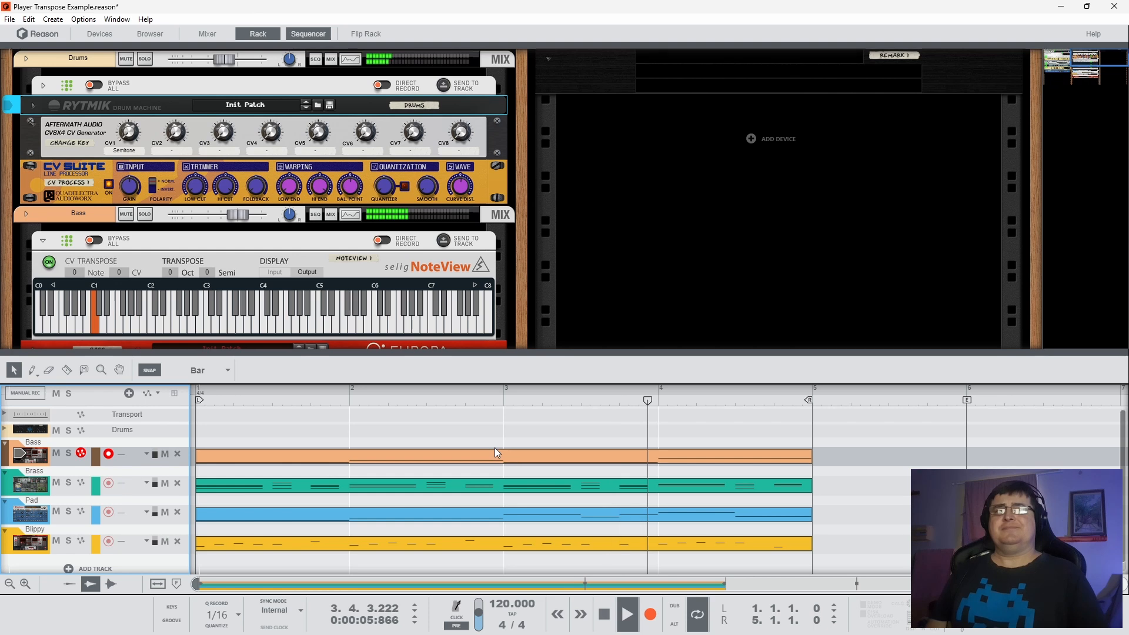
key(space)
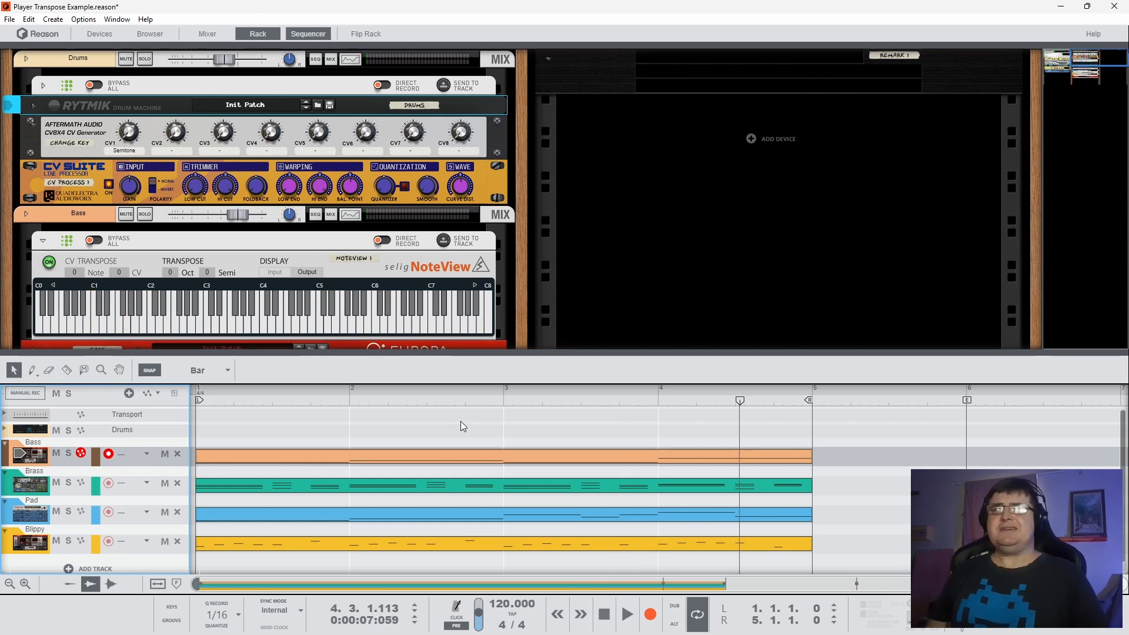
Step: Replay from the start, raise the CV generator's CV1 knob to transpose by 7 semitones, and invert the CV Process polarity
click(605, 615)
click(628, 615)
drag(130, 134, 134, 113)
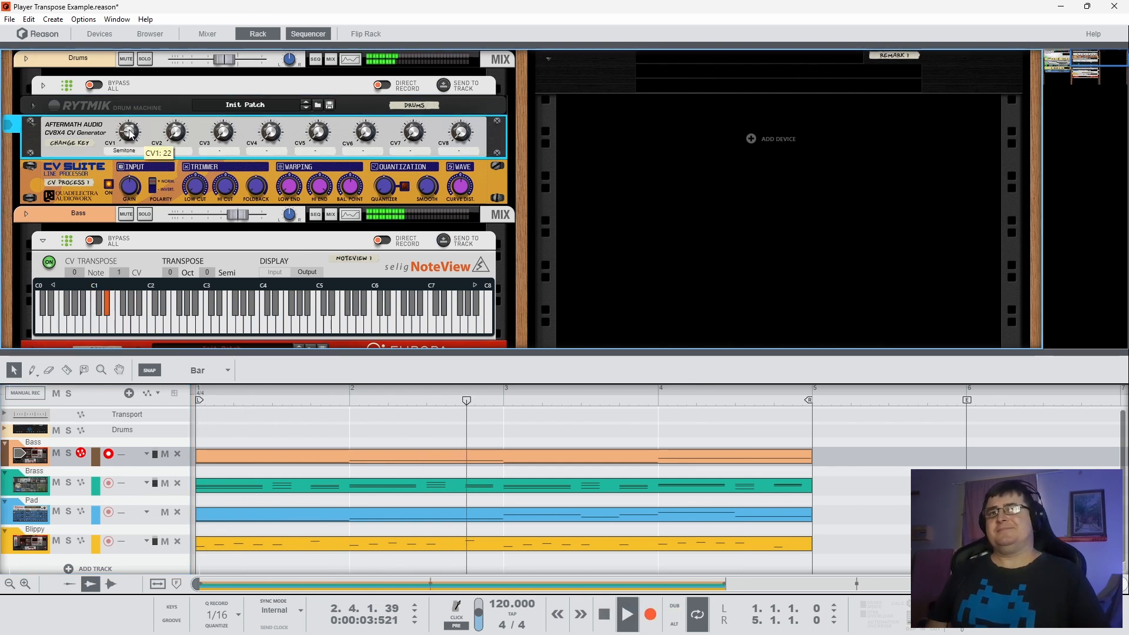
drag(130, 134, 137, 77)
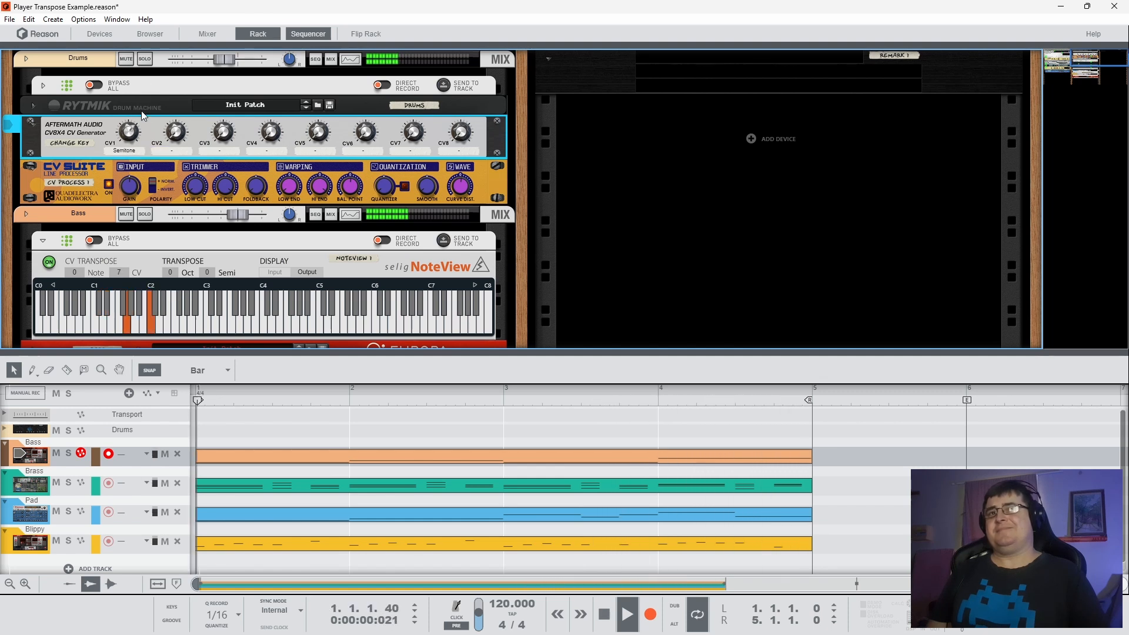
click(153, 188)
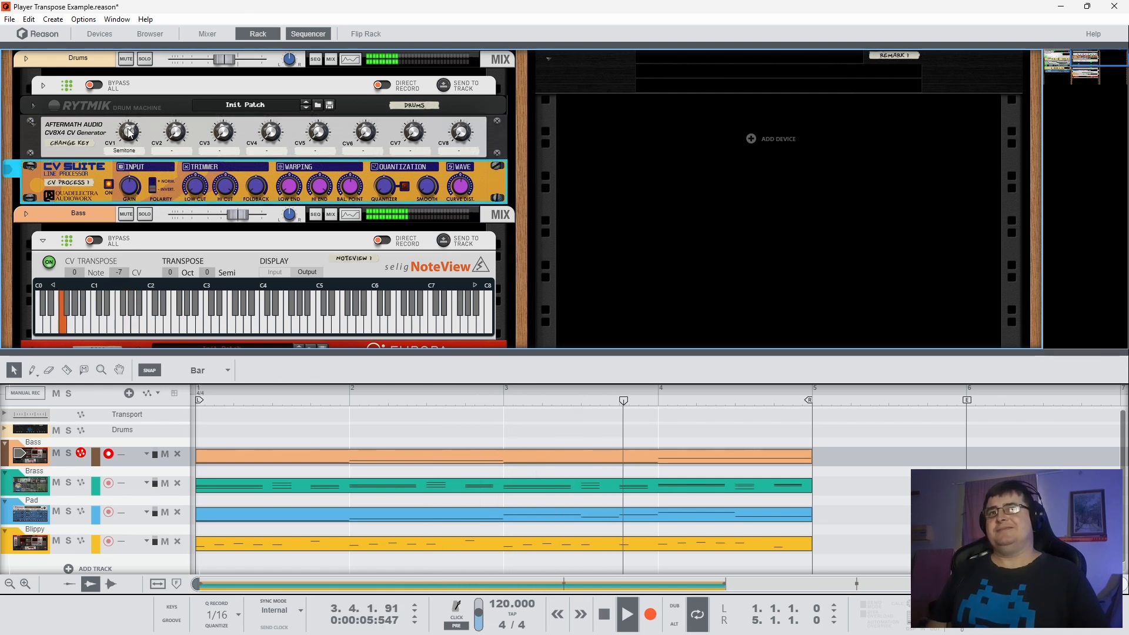
Step: Readjust the CV generator's CV1 knob to bring the transposition back toward zero during playback, and stop the song
drag(129, 132, 149, 218)
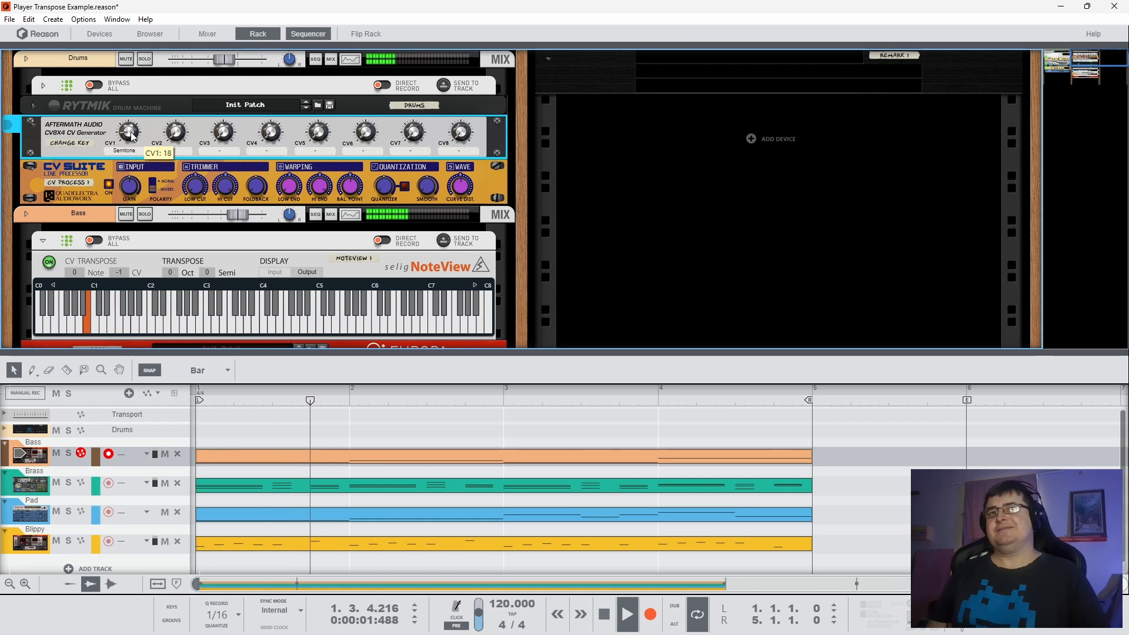
drag(132, 136, 139, 111)
key(space)
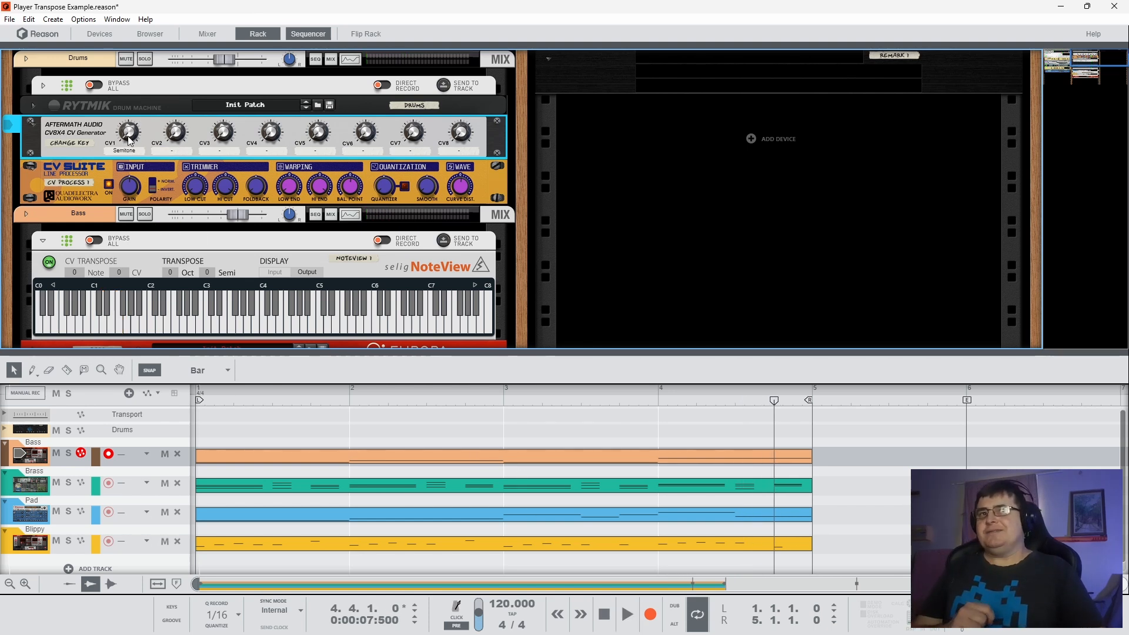
Step: Flip the rack to examine the CV1 output cabling between the CV generator, CV Process and NoteView
mouse_move(129, 137)
key(Tab)
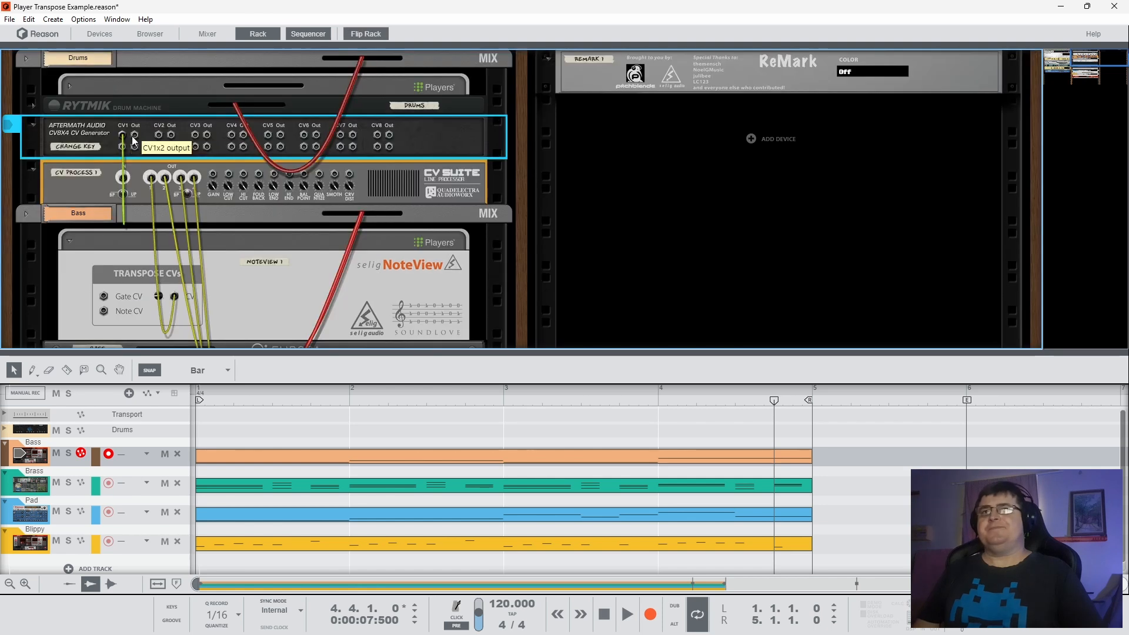
Step: Expand the rack and examine the CV Process outputs feeding the Bass, Brass, Pad and Blippy players, and return to the front view
key(F7)
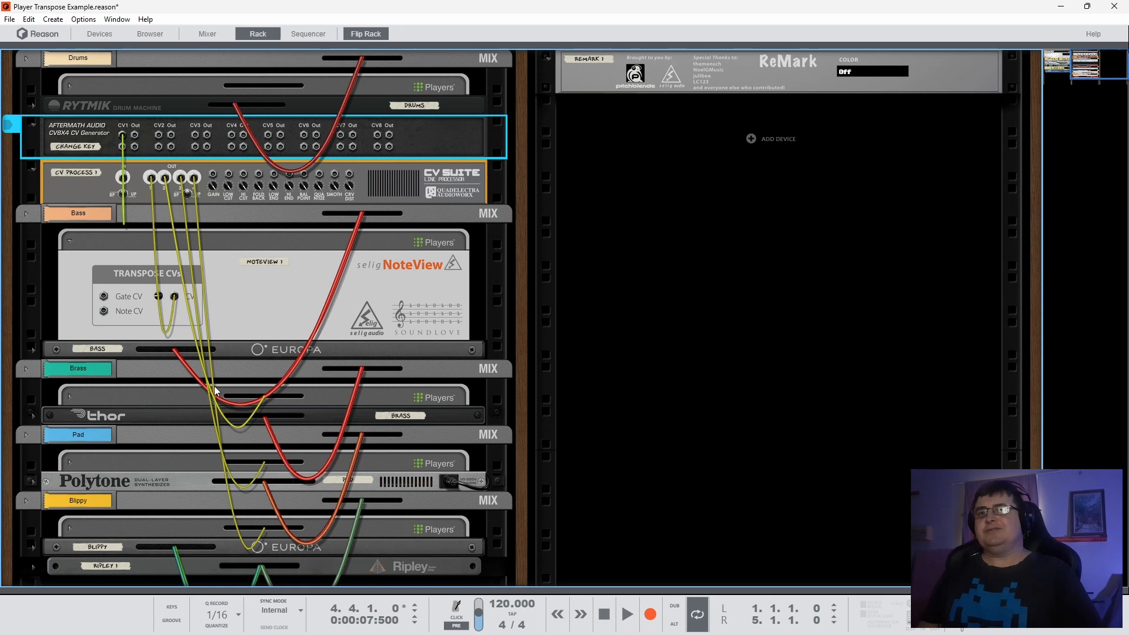
scroll(152, 389, down, 1)
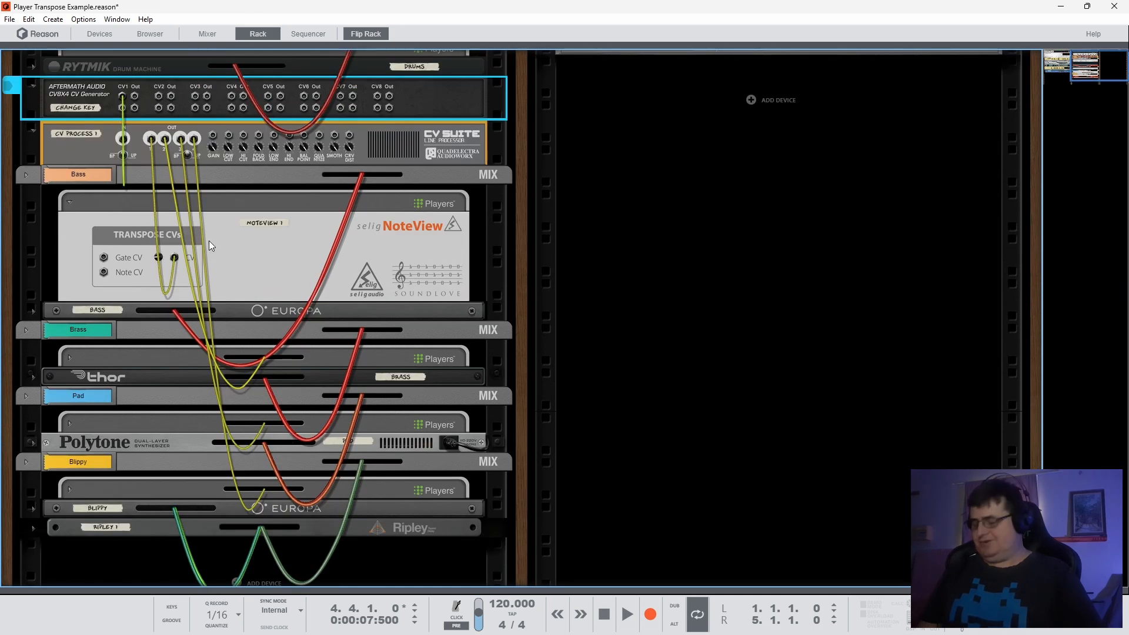
click(70, 358)
click(70, 356)
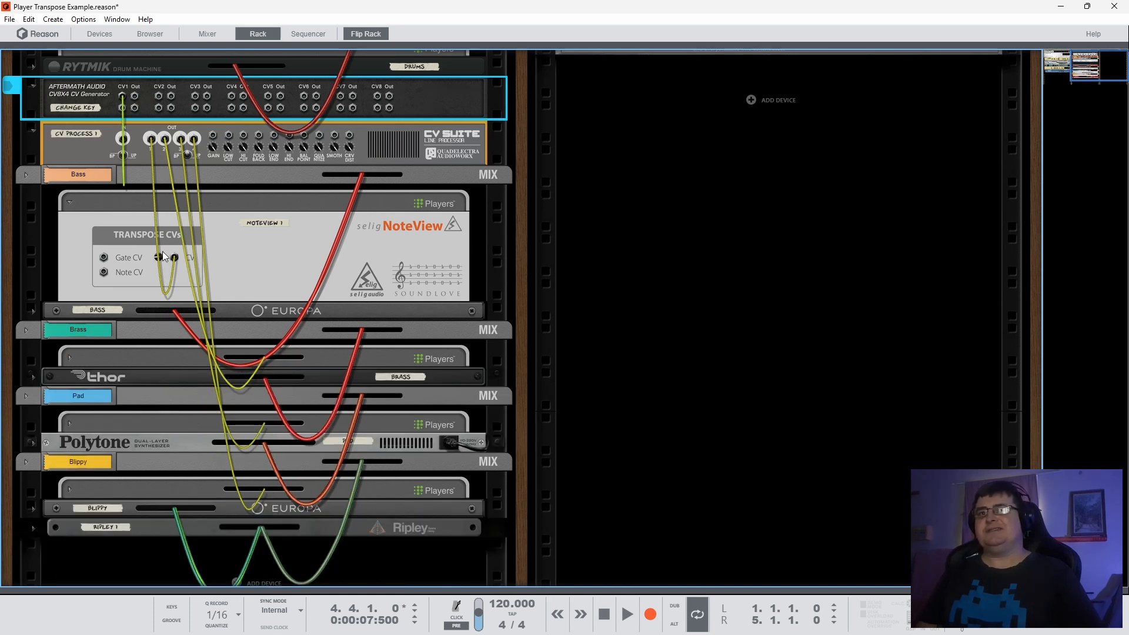
key(Tab)
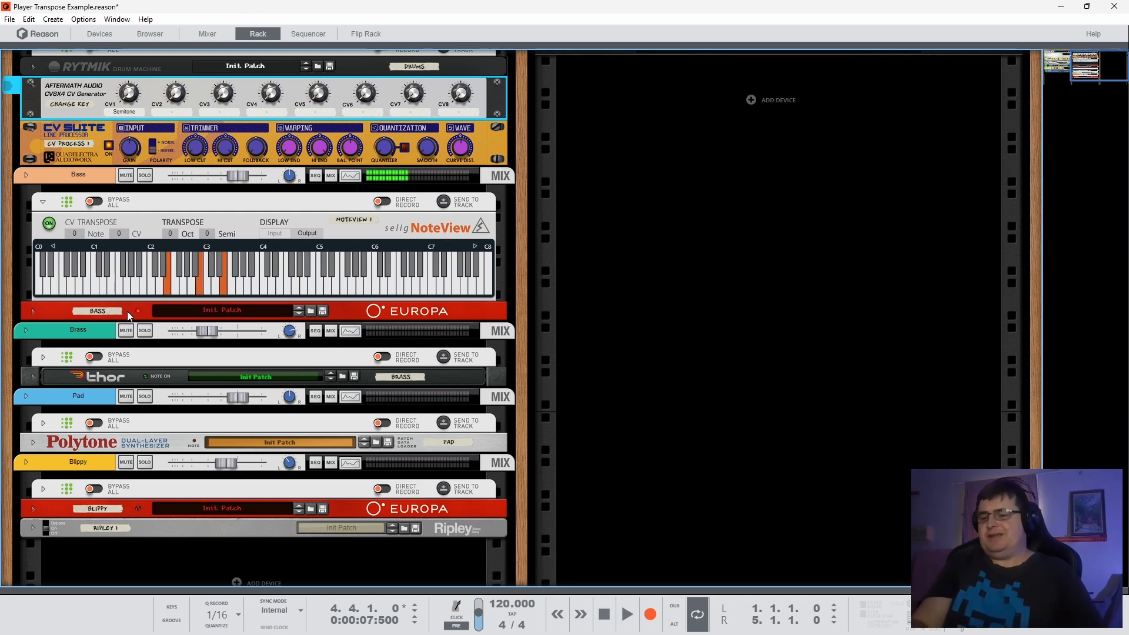
Step: Raise the CV generator's CV1 knob for an 11-semitone transposition, switching the CV Process polarity to invert and back to normal
drag(140, 91, 143, 6)
click(152, 148)
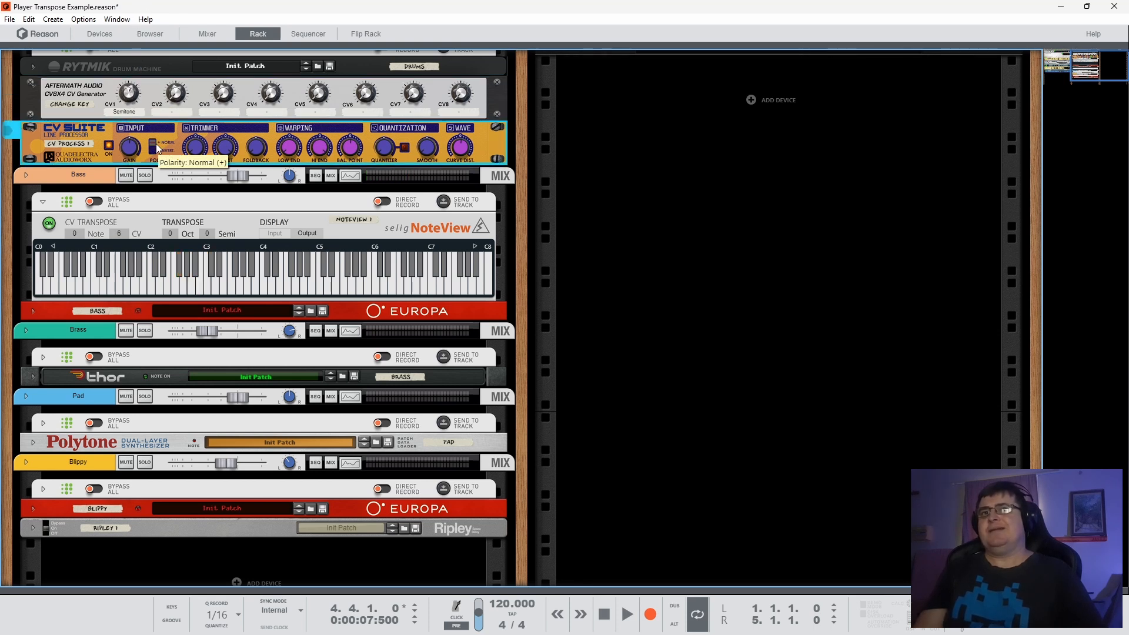
drag(136, 94, 144, 7)
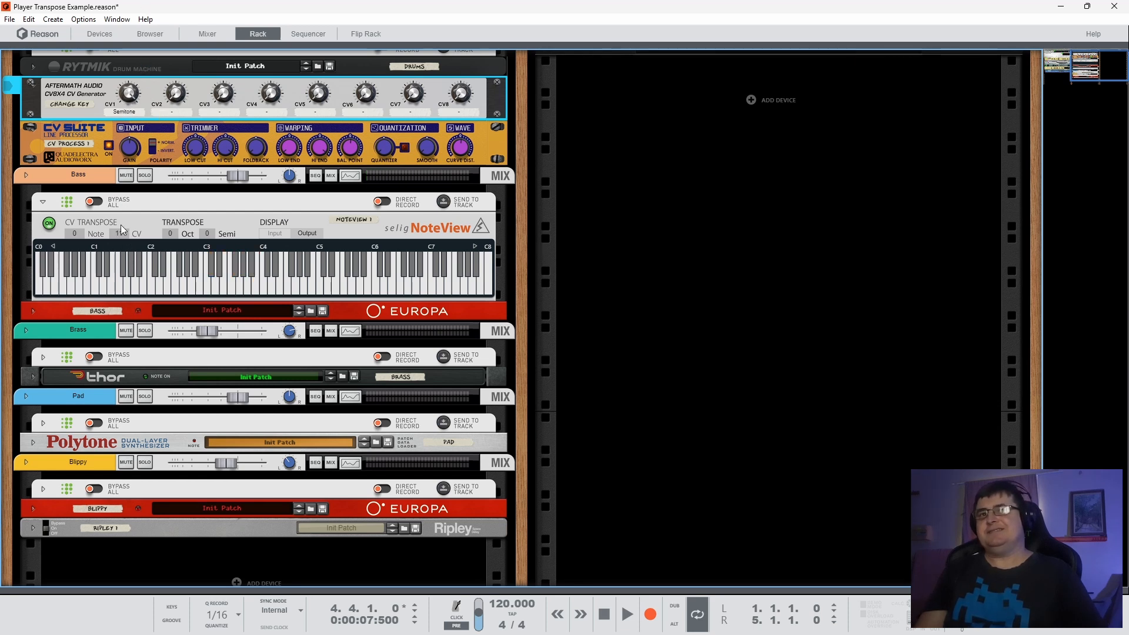
drag(134, 93, 153, 151)
click(153, 150)
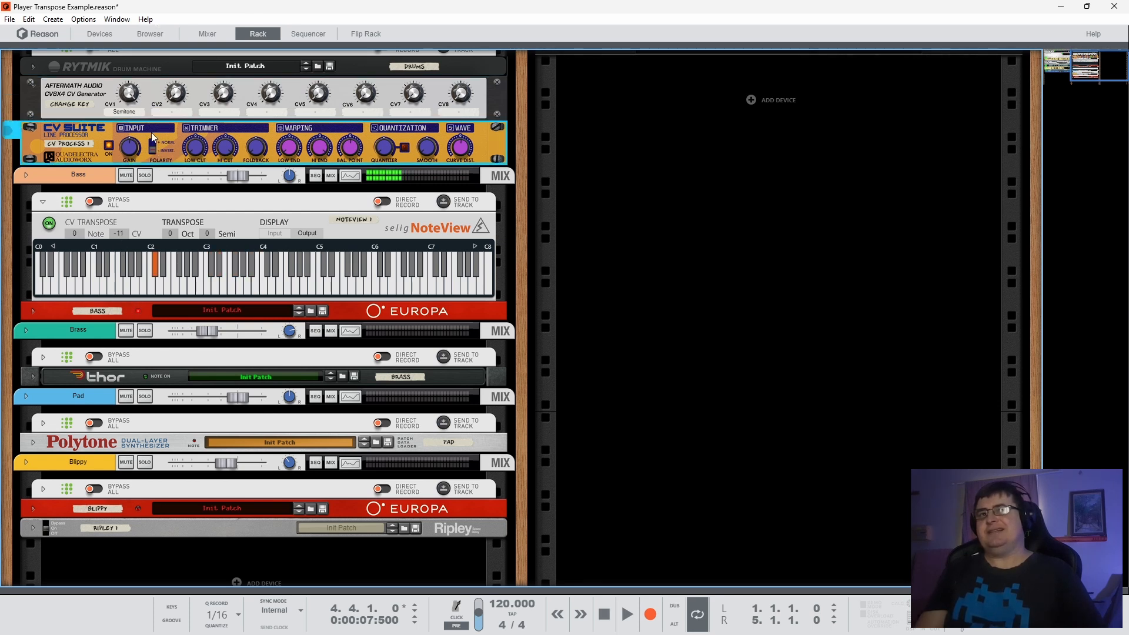
click(154, 146)
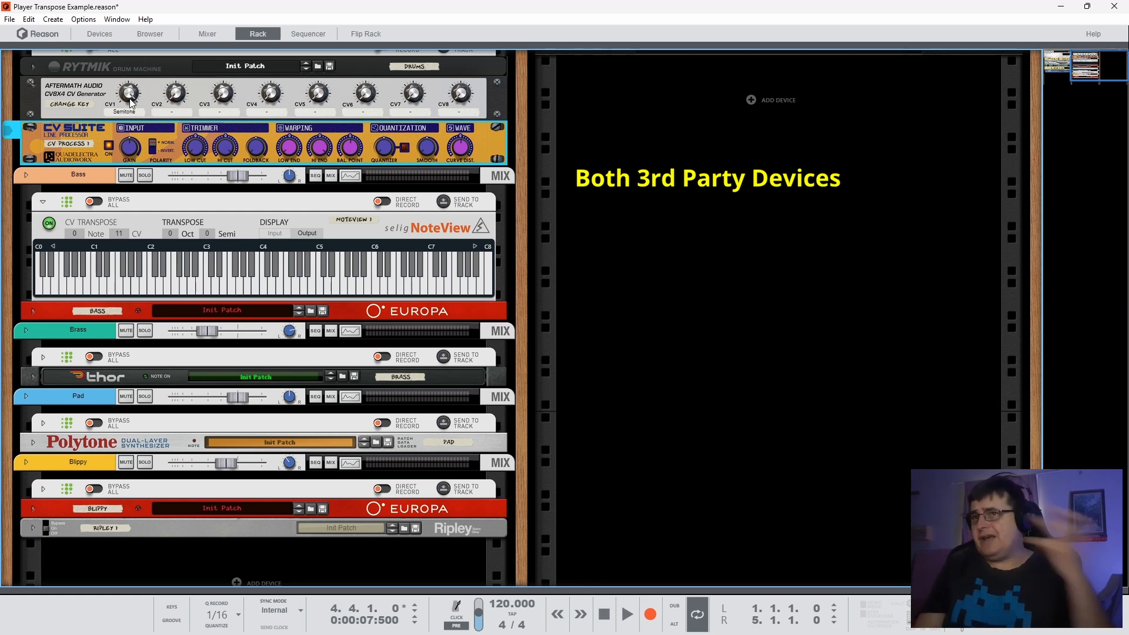
mouse_move(131, 103)
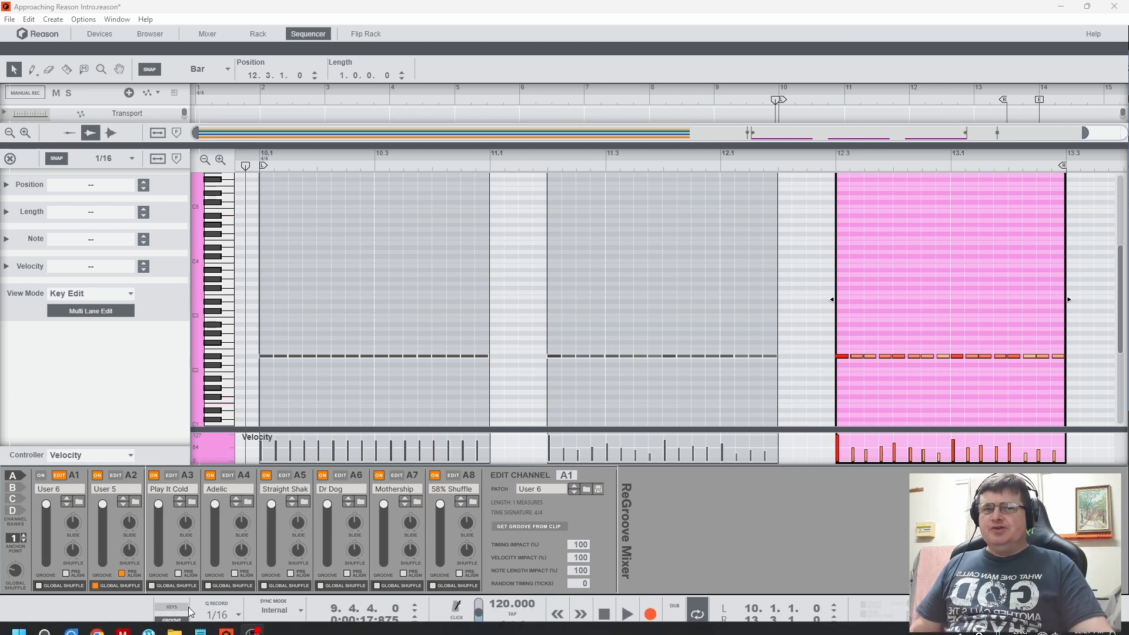
Step: Close the note editor to return to the arrangement, with the ReGroove Mixer shown below it
click(180, 622)
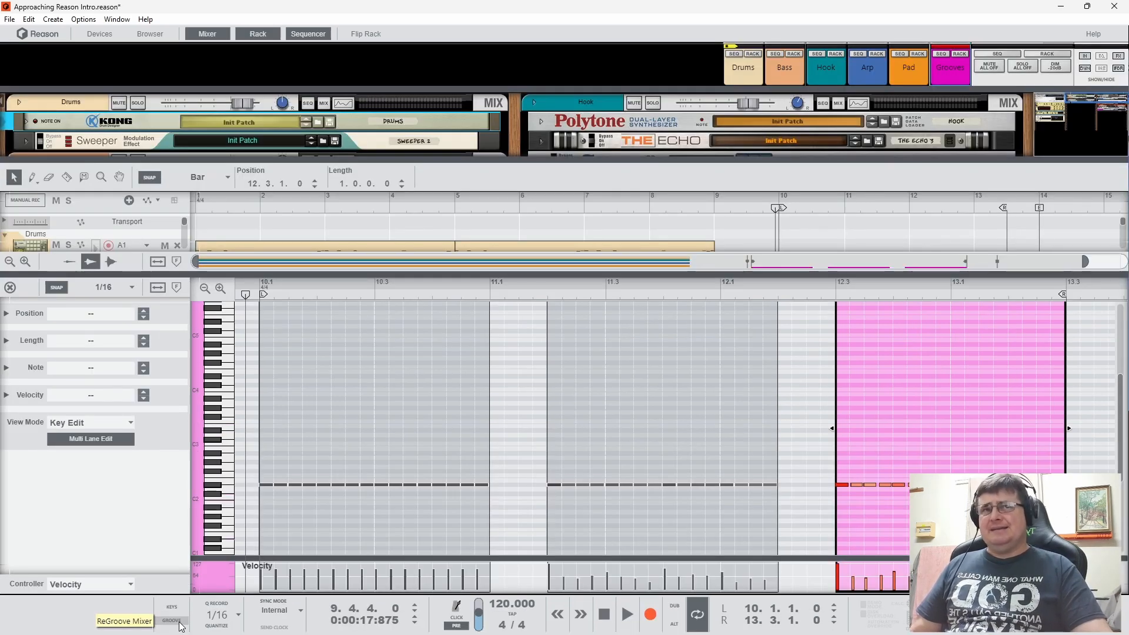
click(10, 288)
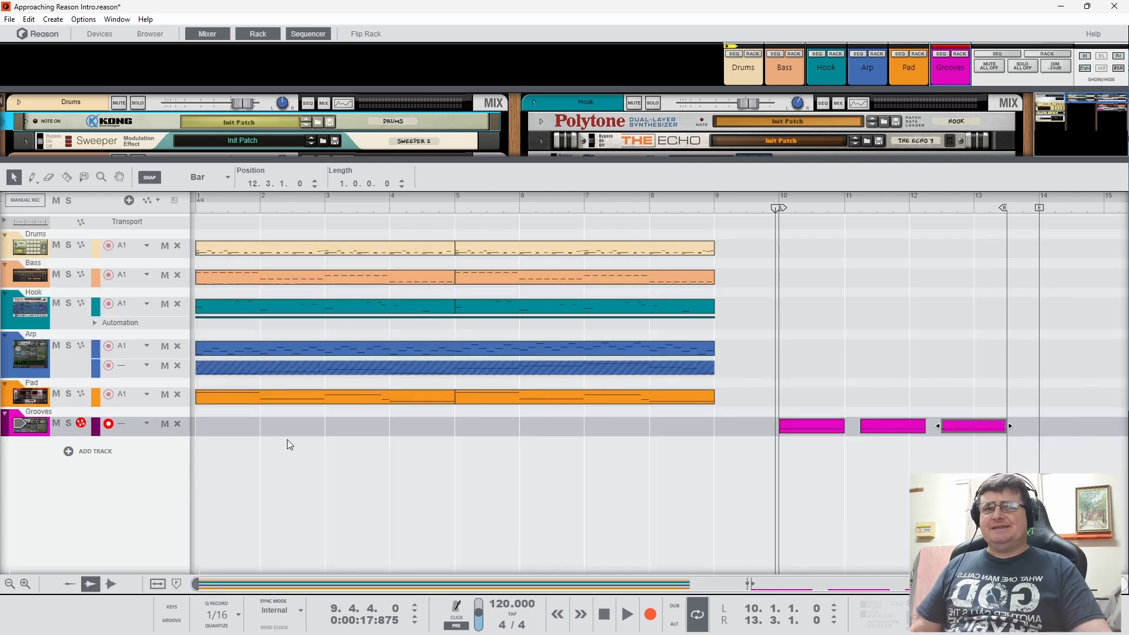
click(174, 624)
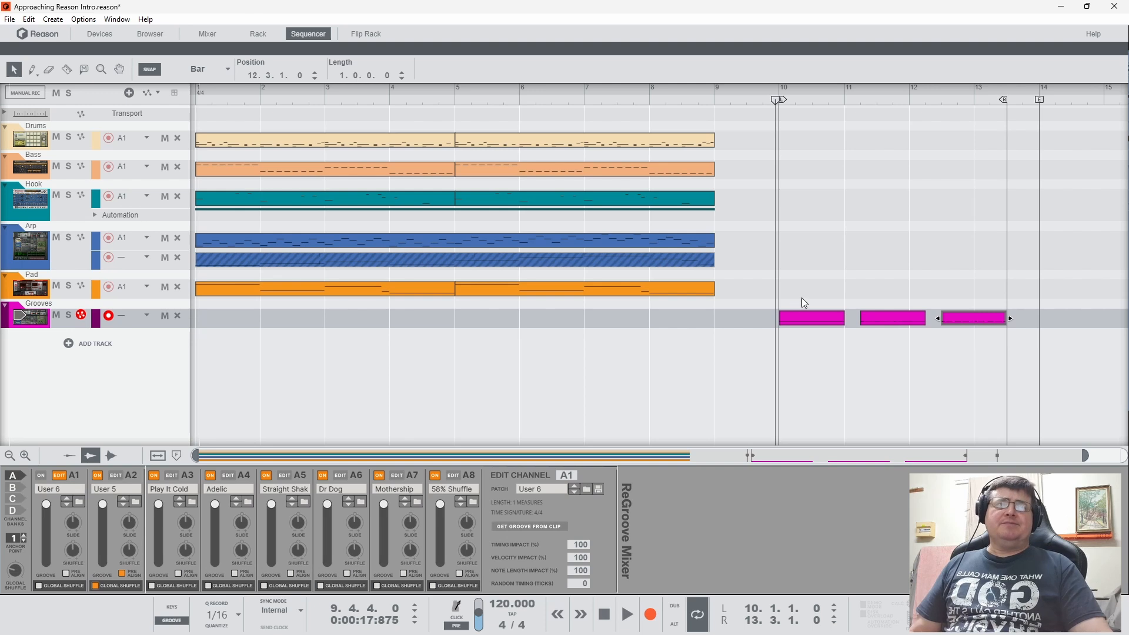
Step: Open the three Grooves clips together in the note editor and play them from the start
drag(807, 283, 1030, 333)
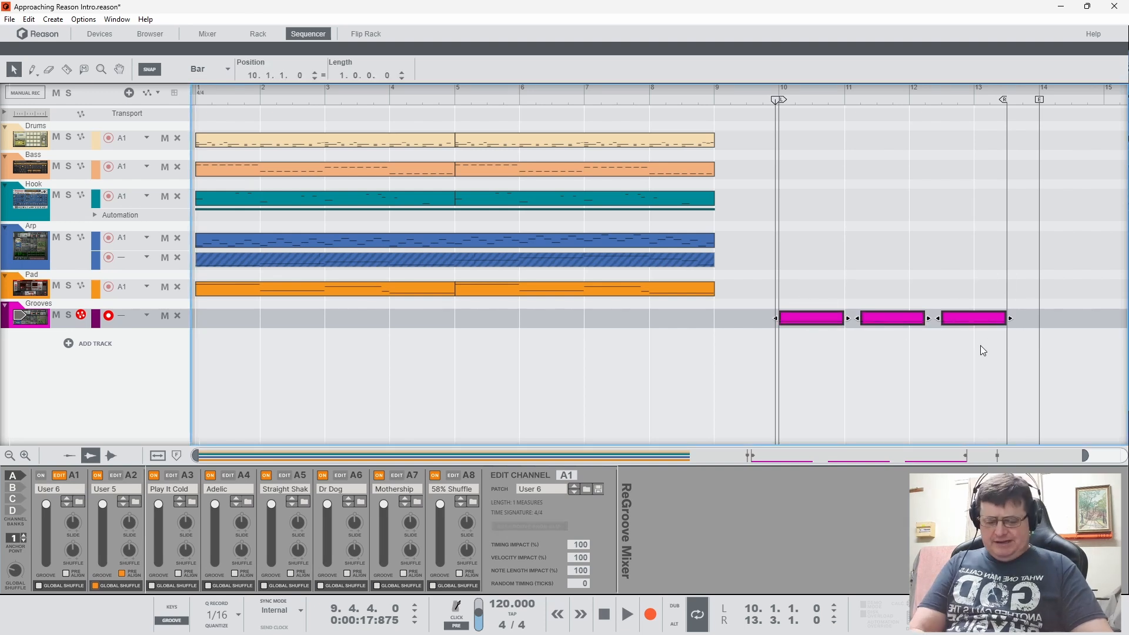
key(shift+Tab)
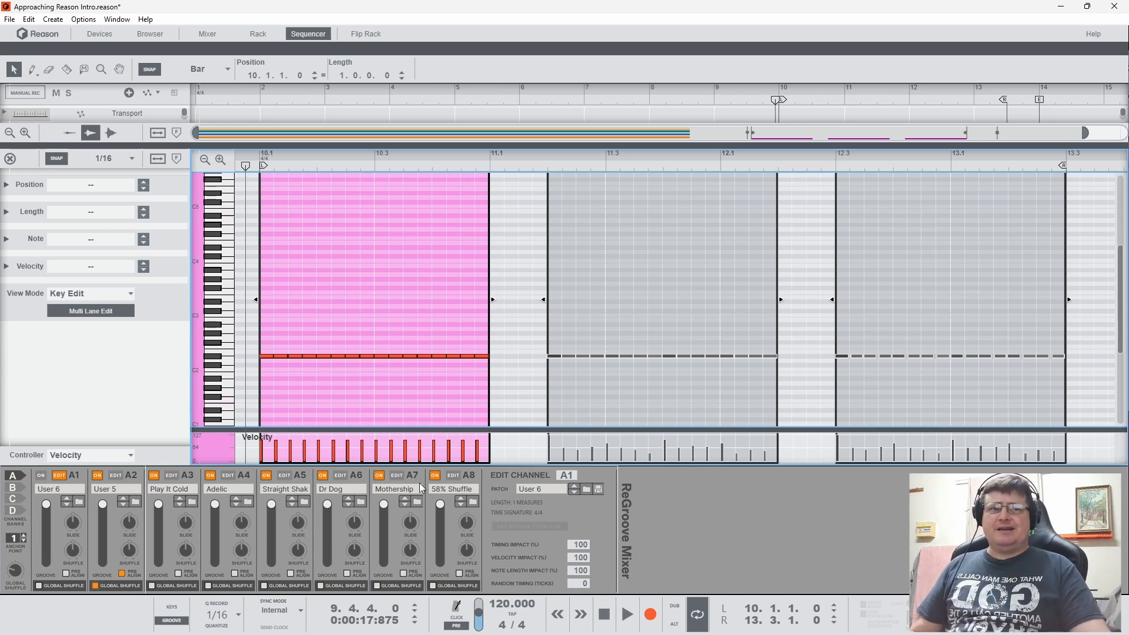
click(628, 624)
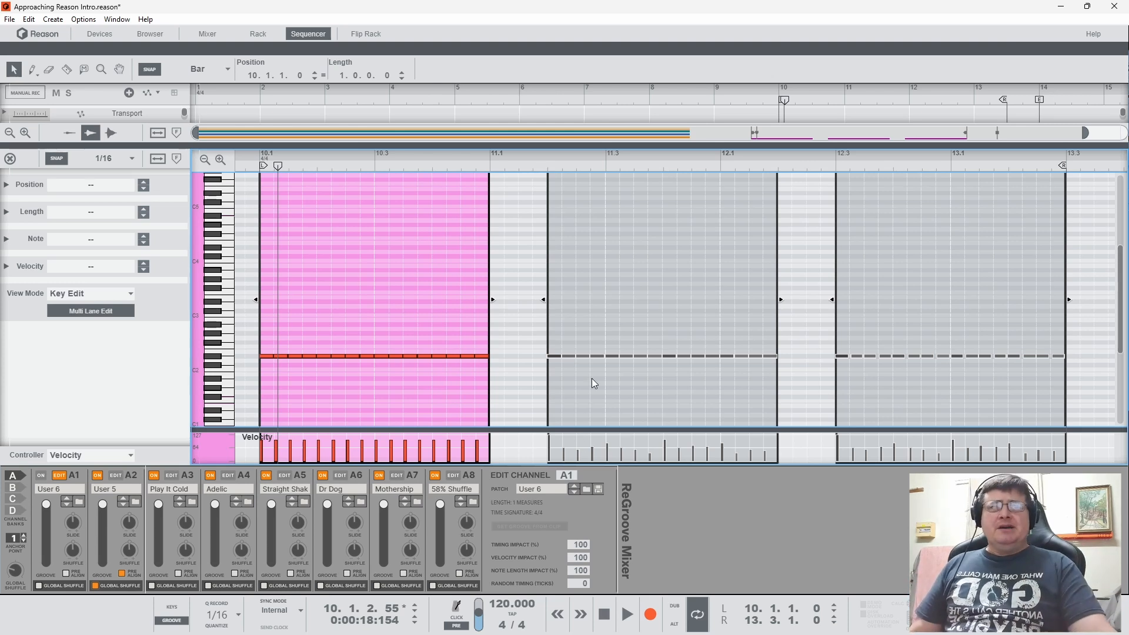
Step: Play the second Grooves clip from its start, and replay the first clip from bar 10 to compare the velocities
click(616, 219)
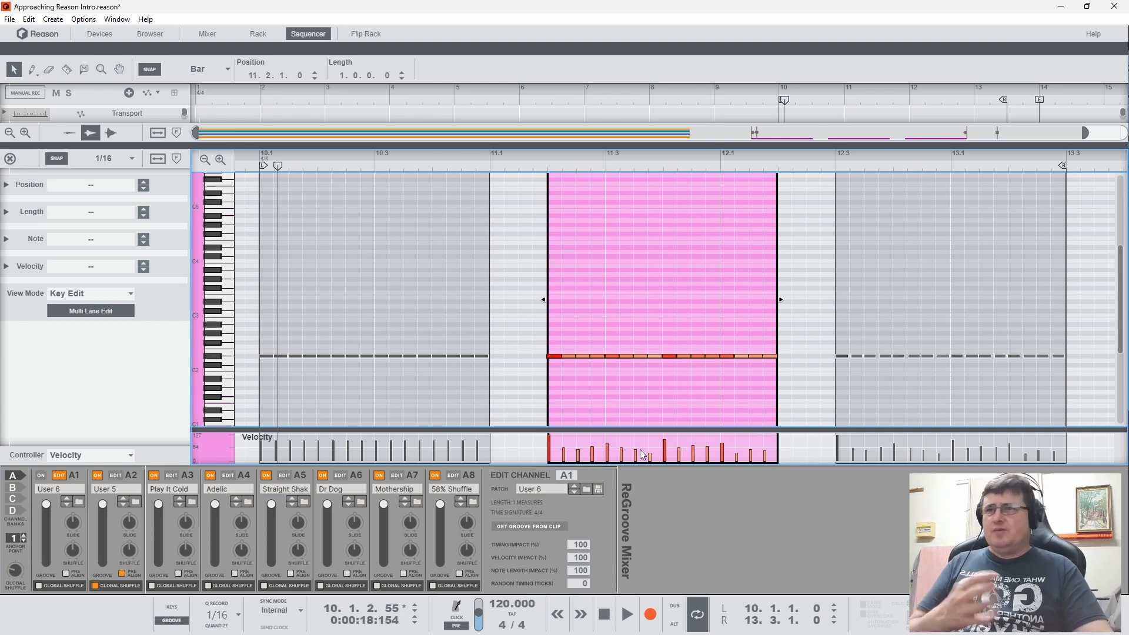
click(537, 167)
key(space)
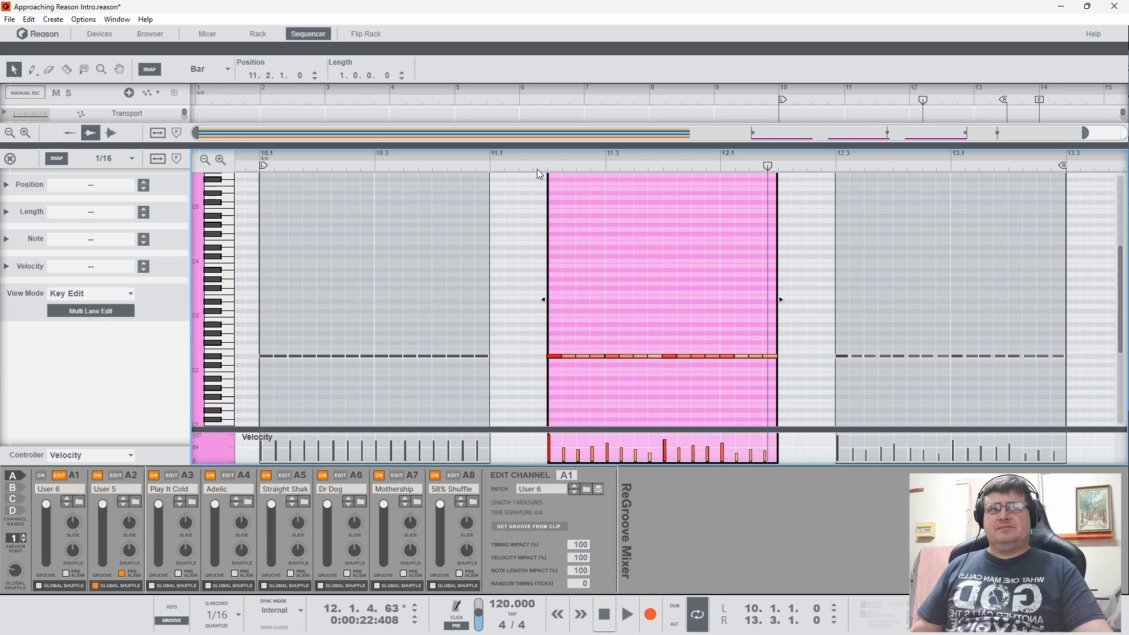
click(276, 168)
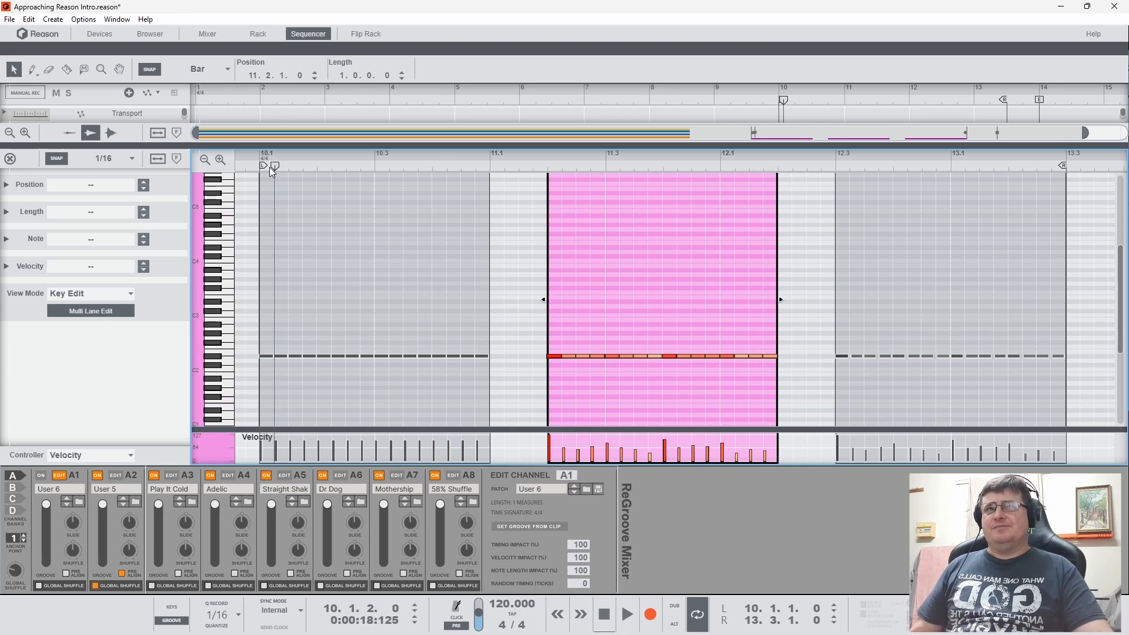
click(257, 168)
key(space)
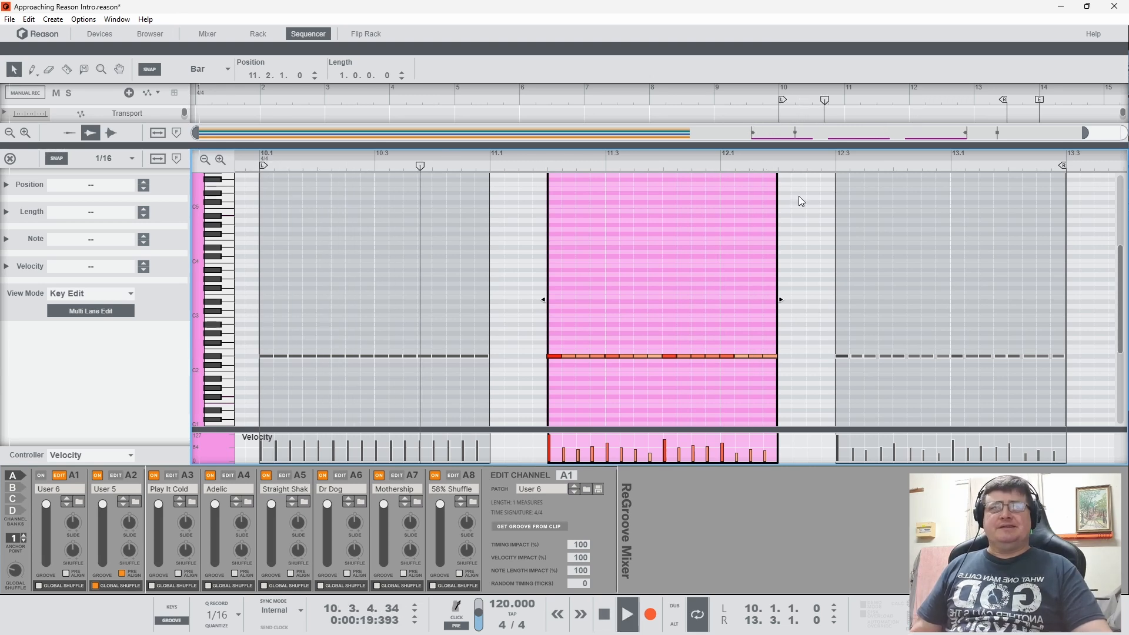
key(space)
Step: Examine the third Grooves clip's note timing up close, selecting the notes near 12.4.1 and 13.2.1, and return to the arrangement
click(841, 170)
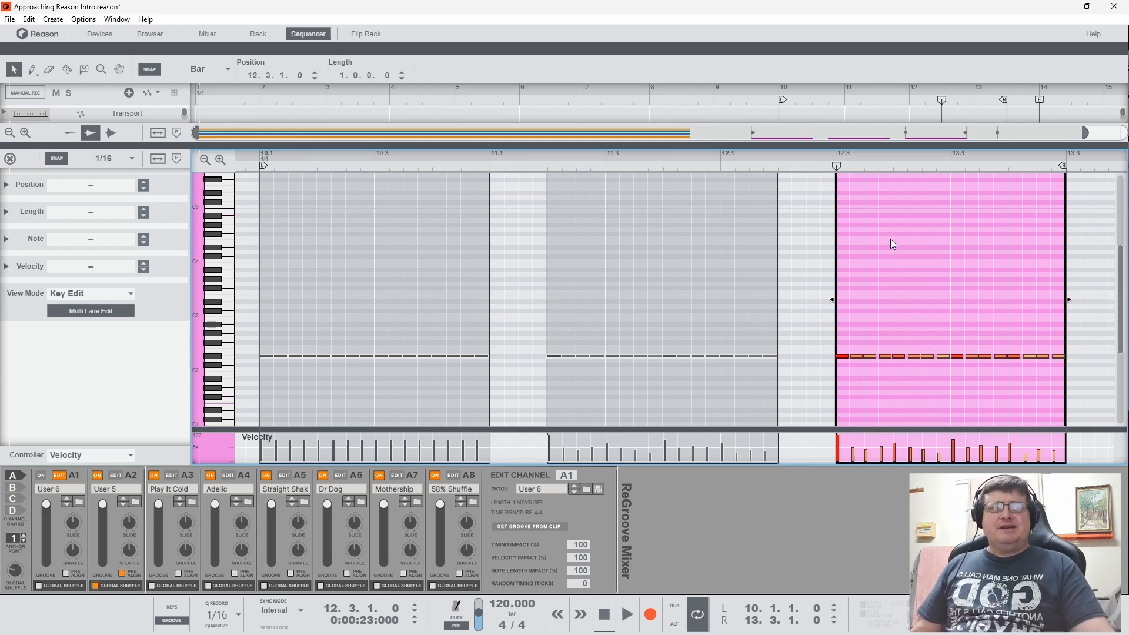
drag(894, 157, 459, 356)
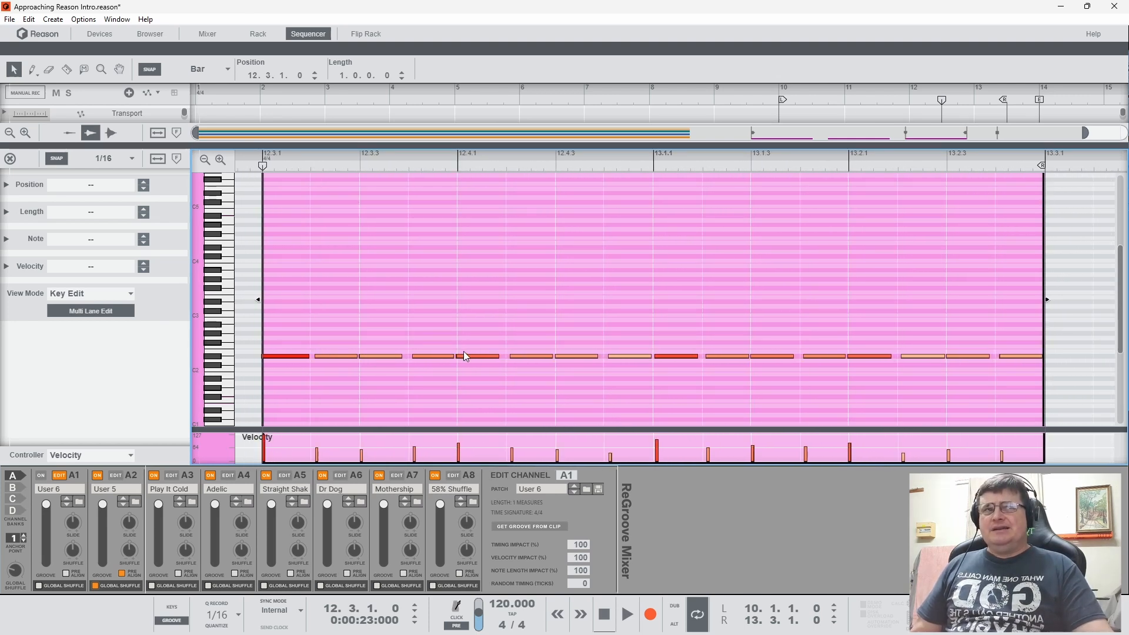
click(469, 358)
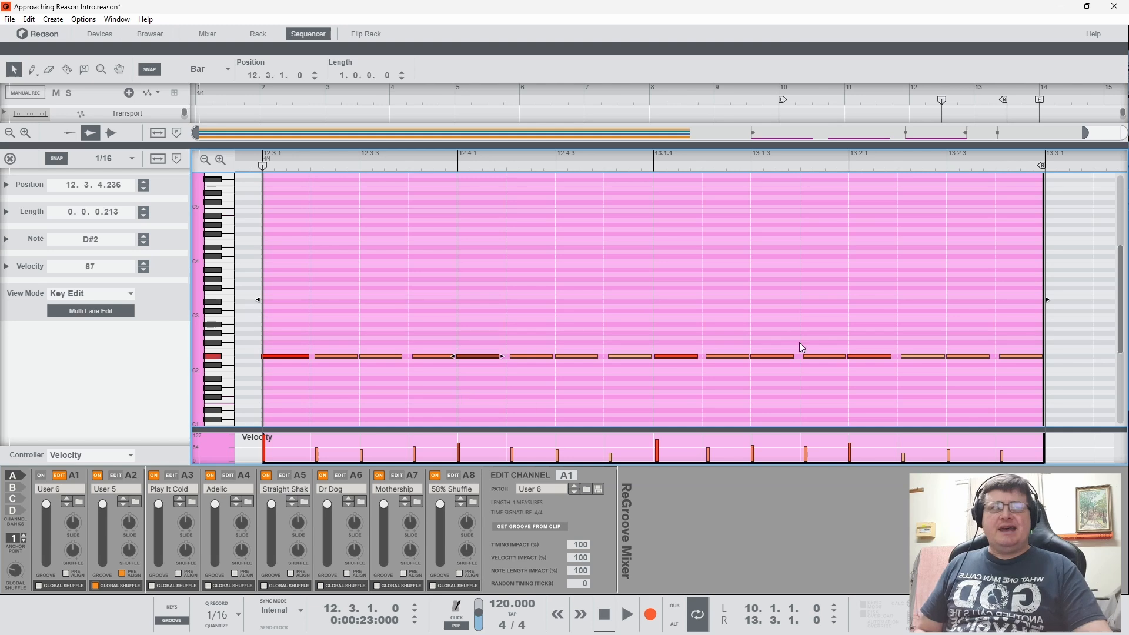
shift+click(867, 356)
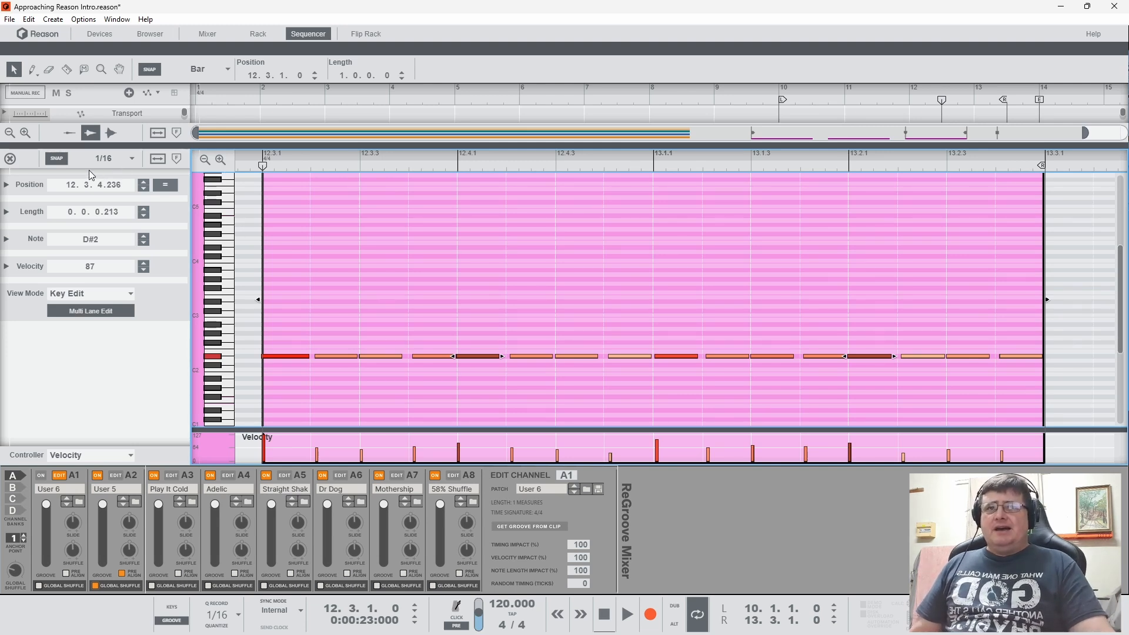
click(13, 161)
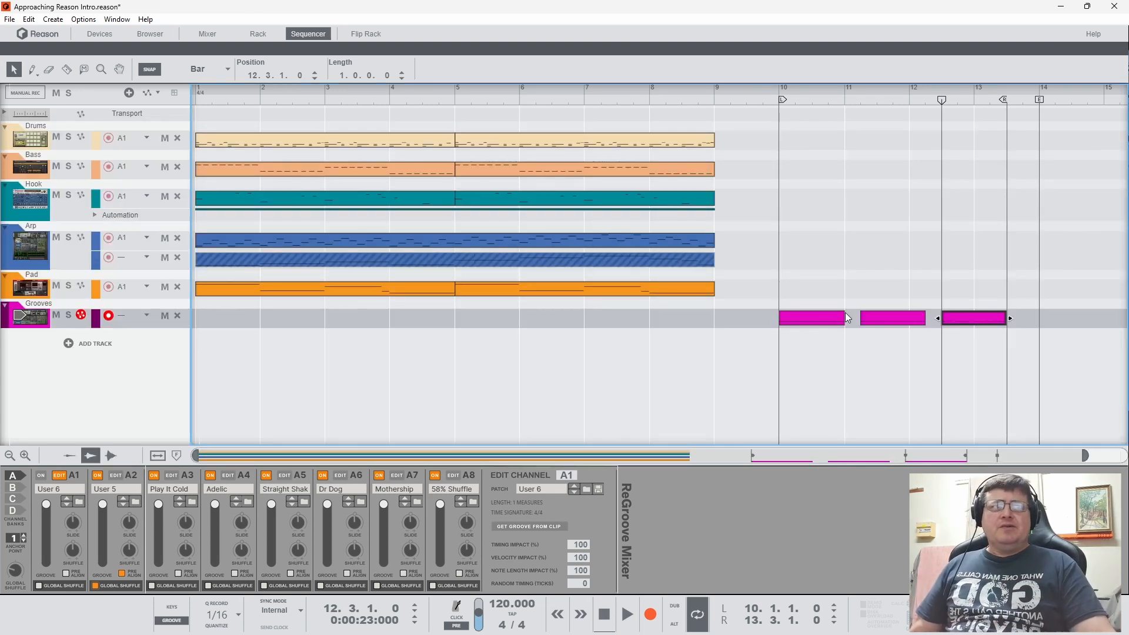
Step: Play the three Grooves clips from bar 10 in the arrangement to compare their feel, and stop the song
click(782, 103)
key(space)
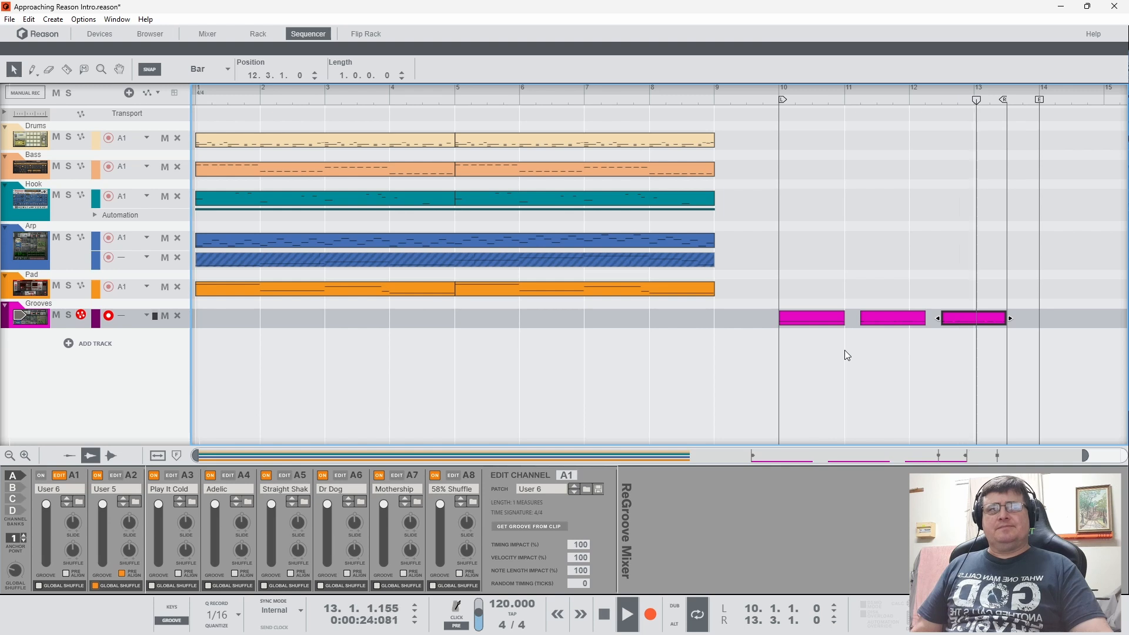
key(space)
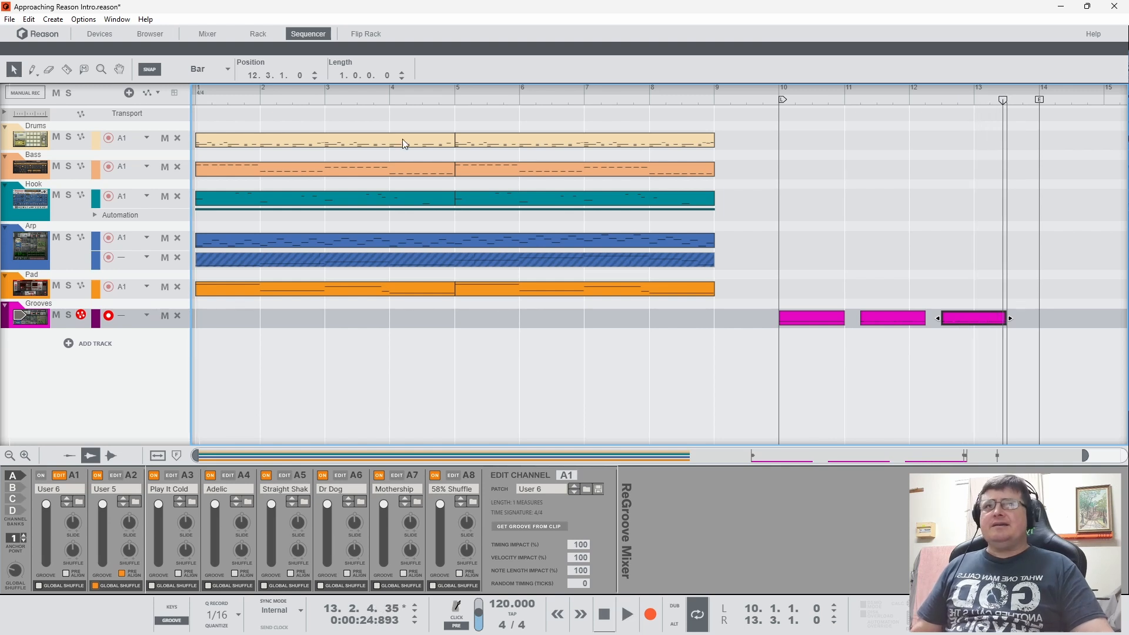
Step: Select both Drums clips, loop their range from bar 1 to bar 9, play it briefly and stop
click(472, 139)
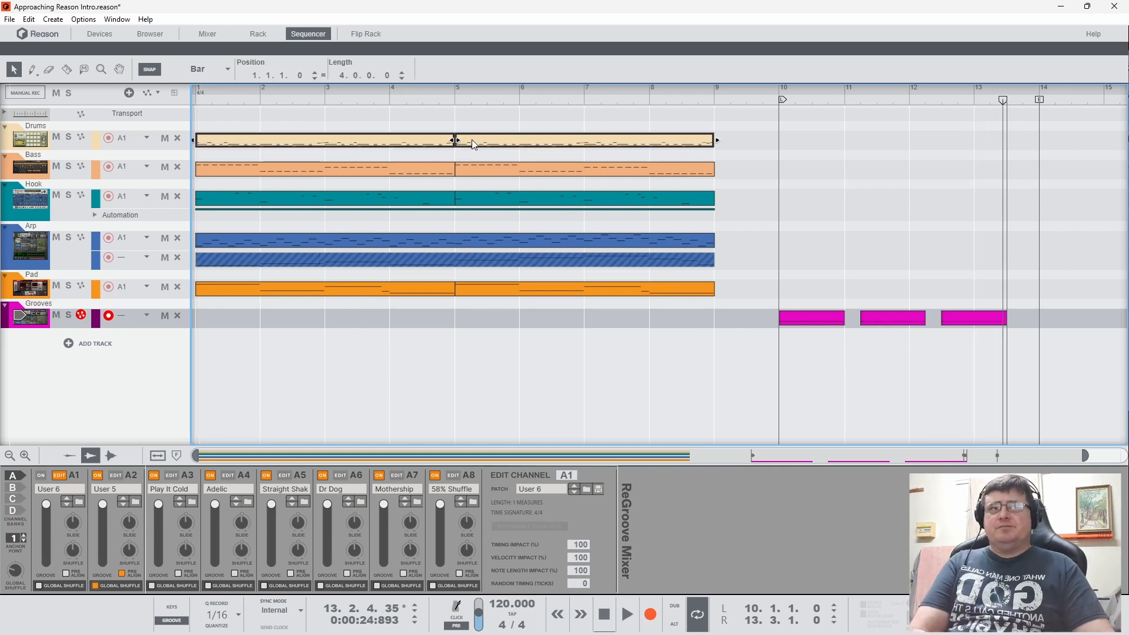
key(p)
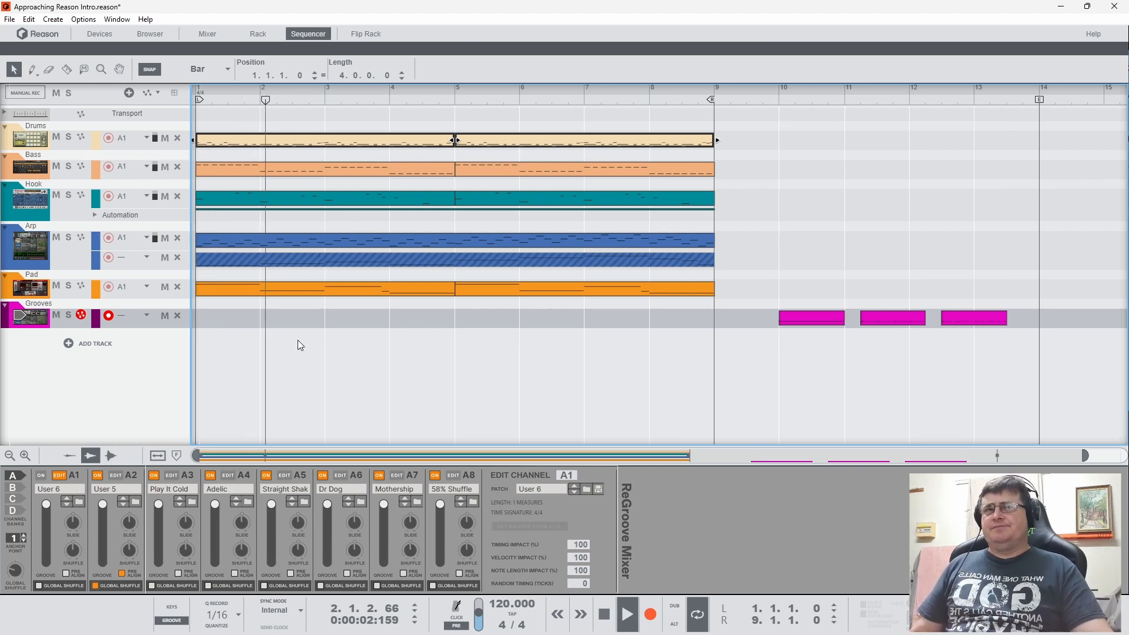
key(space)
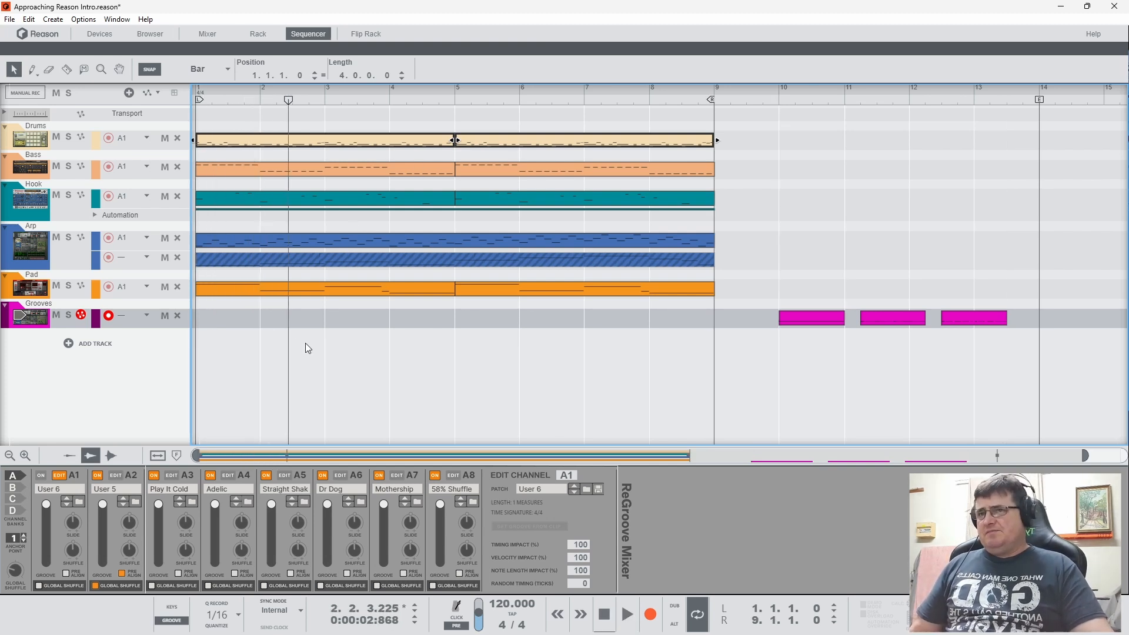
Step: Turn ReGroove channel A1 on while the looped song plays to hear its groove on the tracks, and stop playback
key(space)
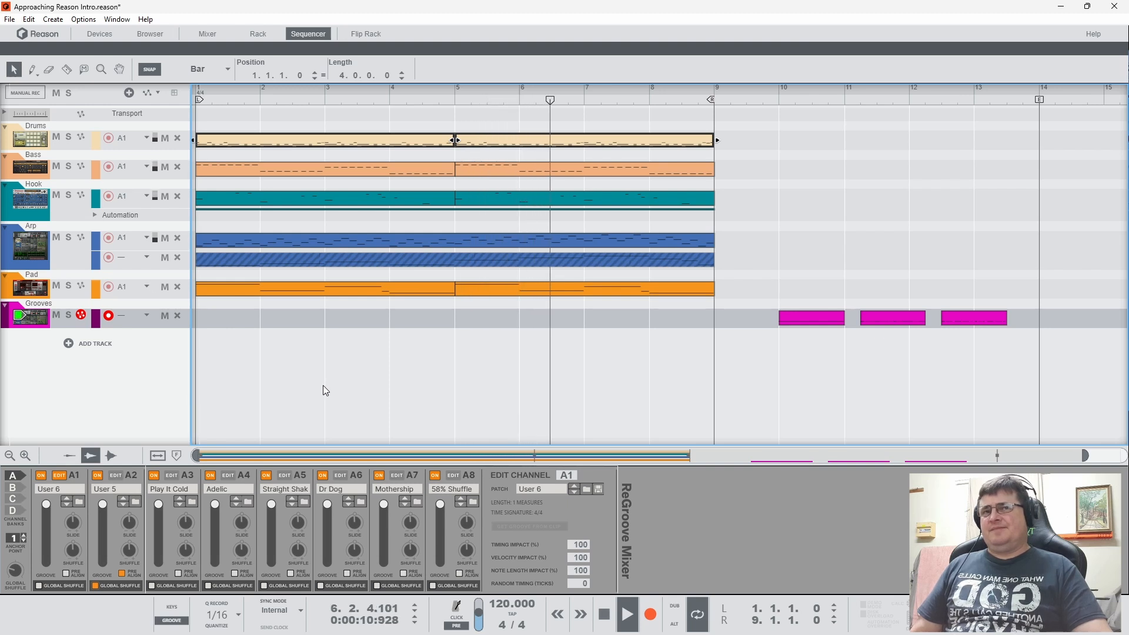
click(43, 477)
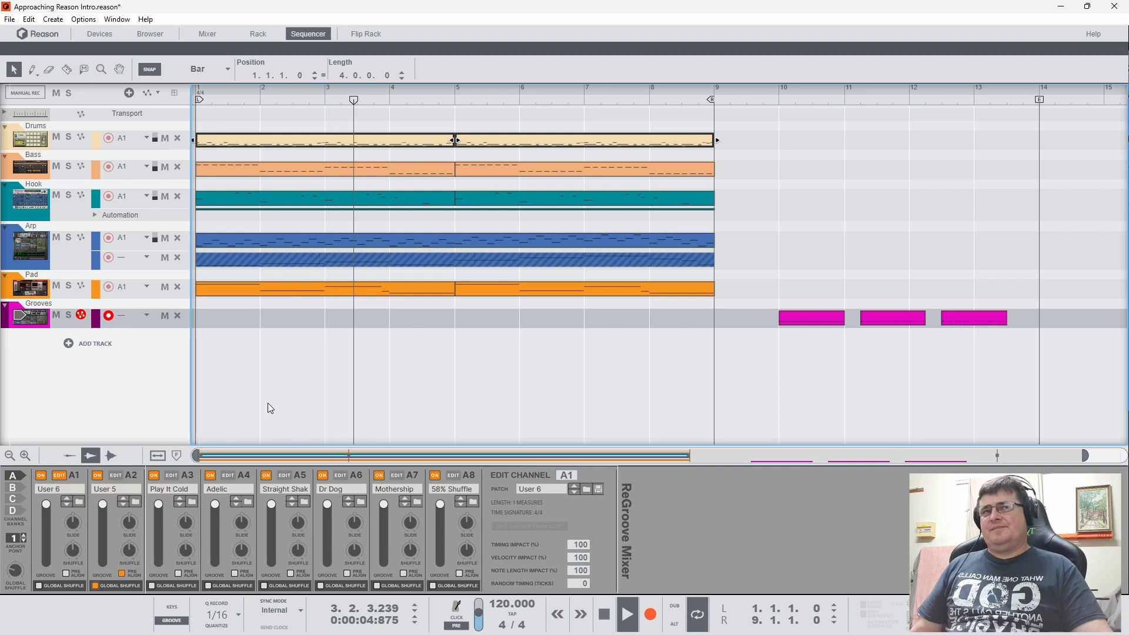
key(space)
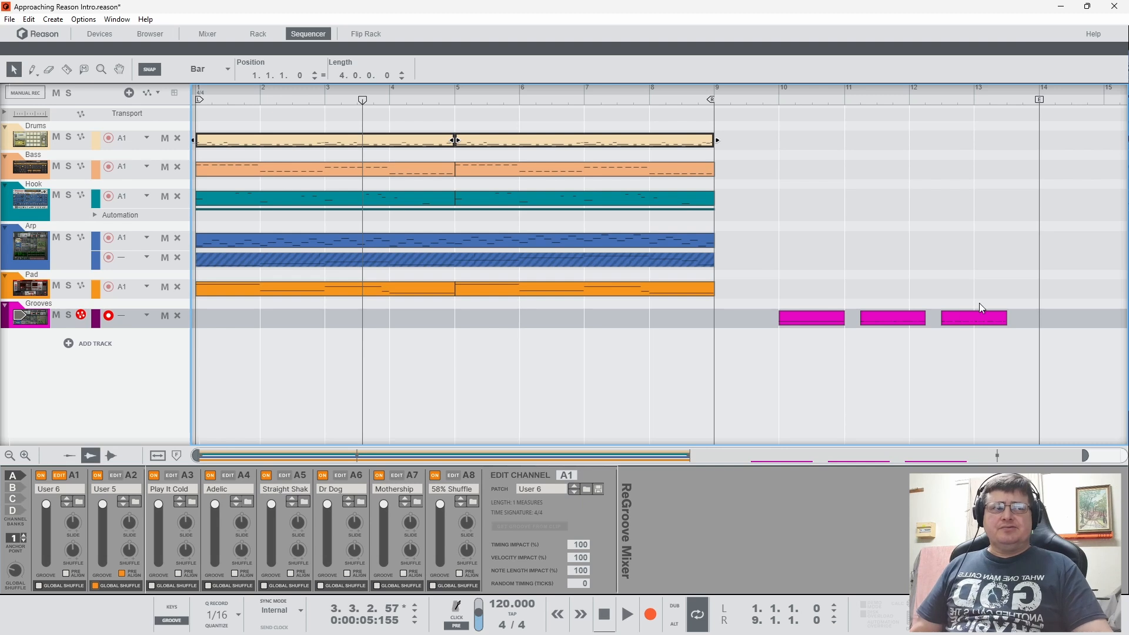
Step: Select the third Grooves clip, view the Drums track's groove channel options including Commit to Groove, and close them without choosing any
click(966, 321)
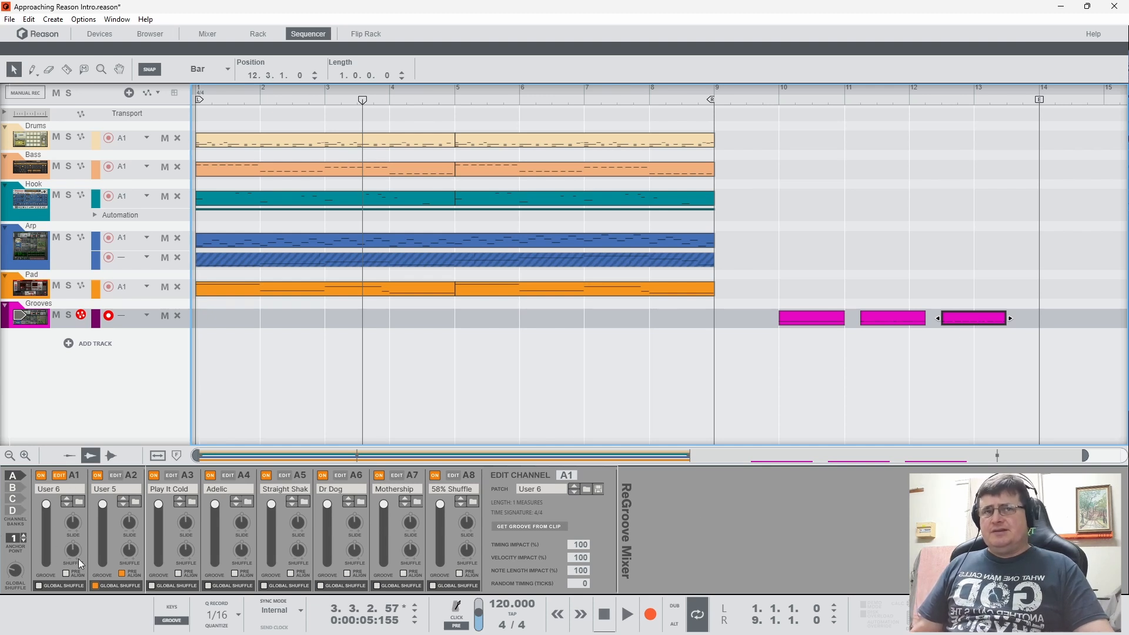
click(146, 139)
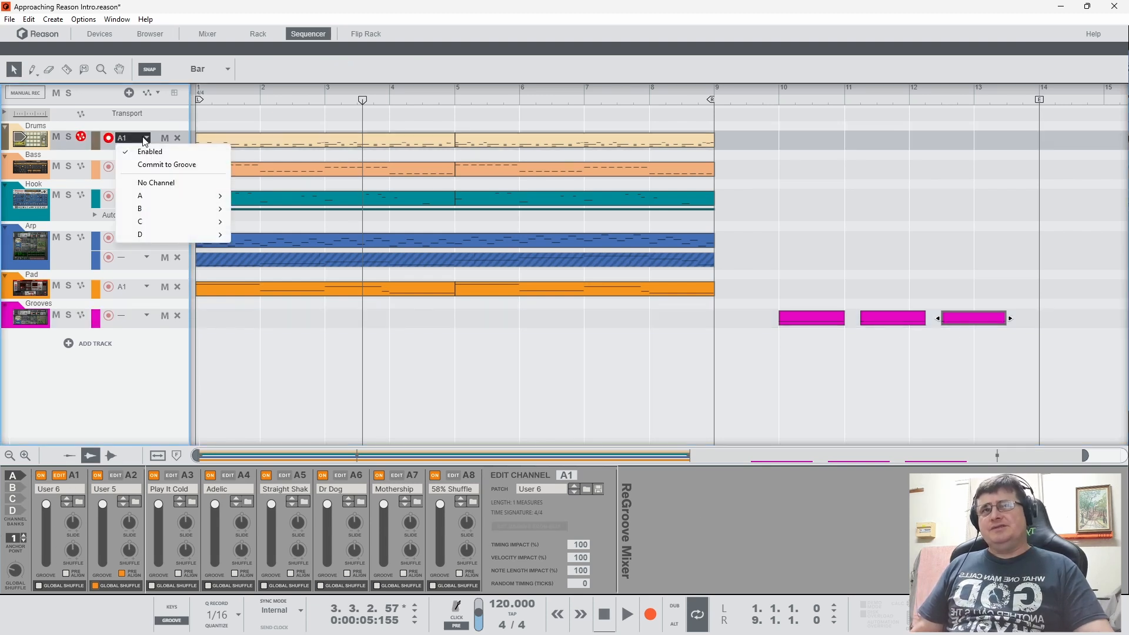
mouse_move(166, 237)
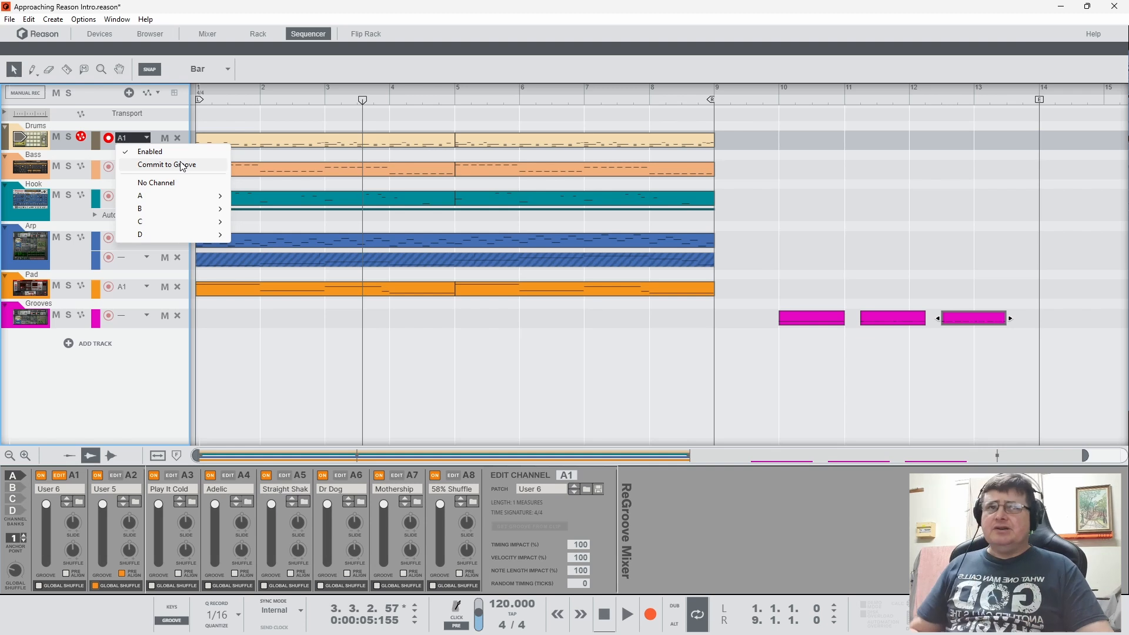
click(110, 399)
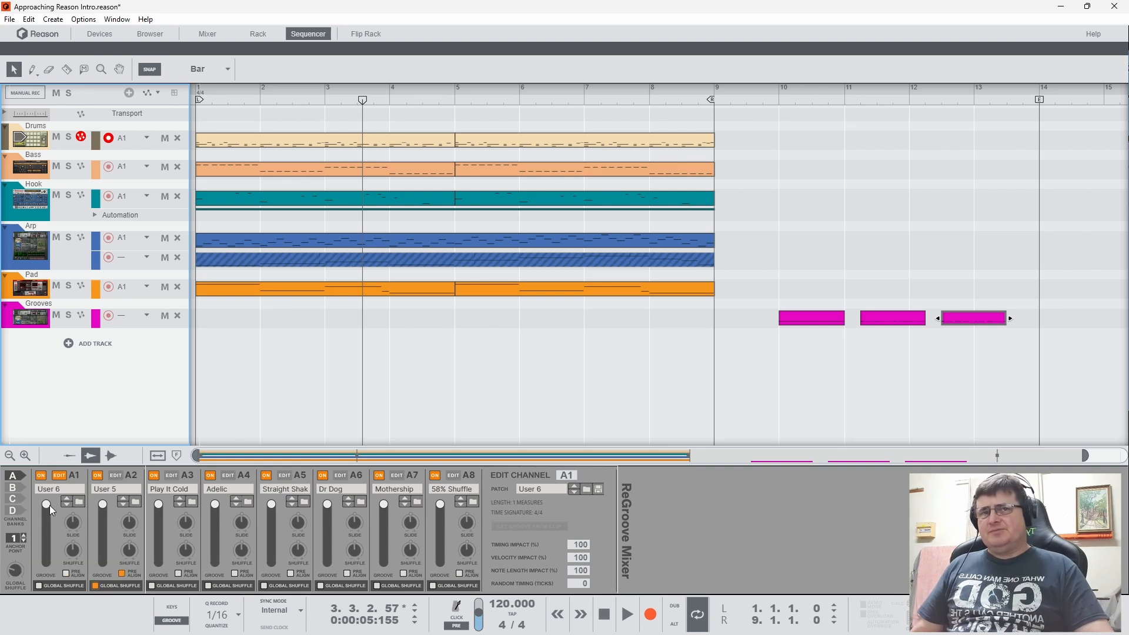
Step: Play the loop while comparing channel A1's groove amount at 0% and 100%, and stop playback
drag(47, 506, 57, 599)
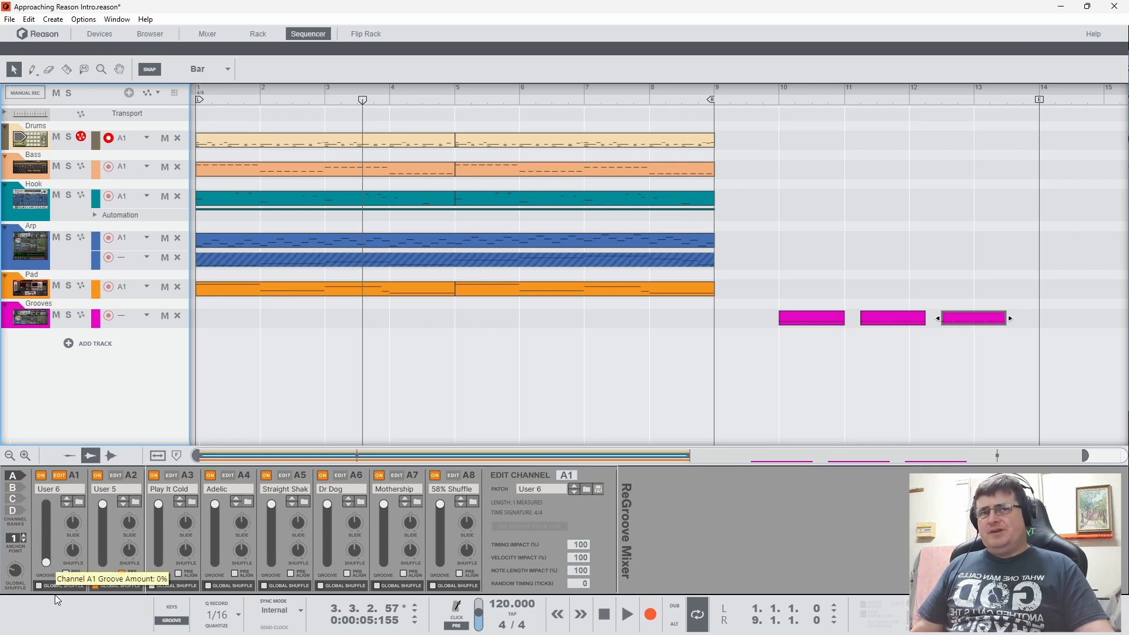
click(309, 405)
key(space)
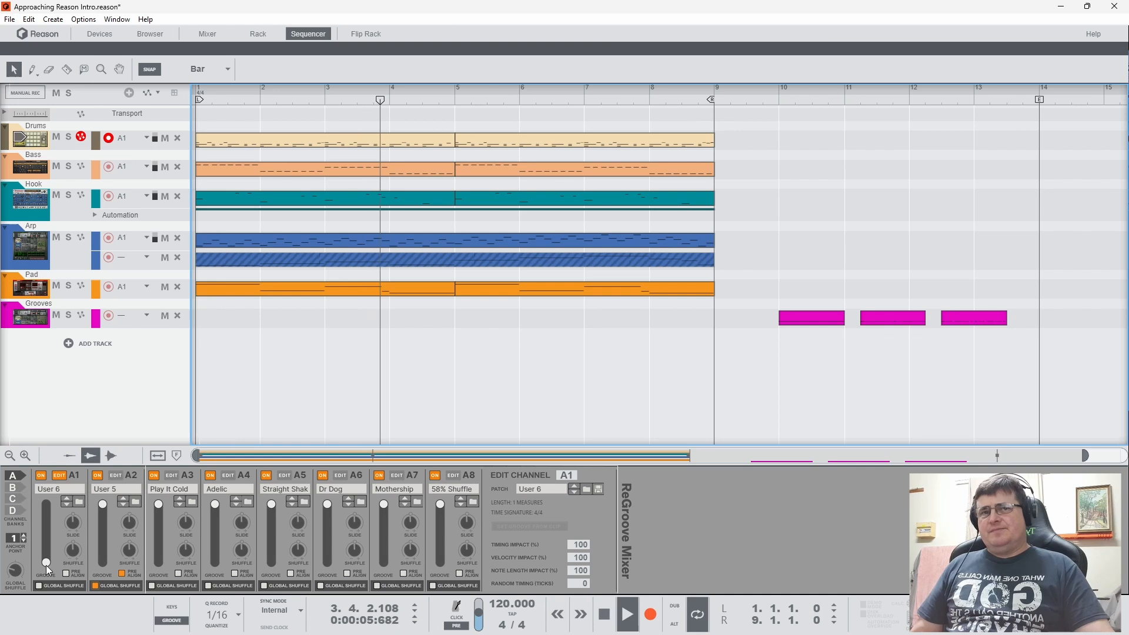
drag(48, 563, 59, 507)
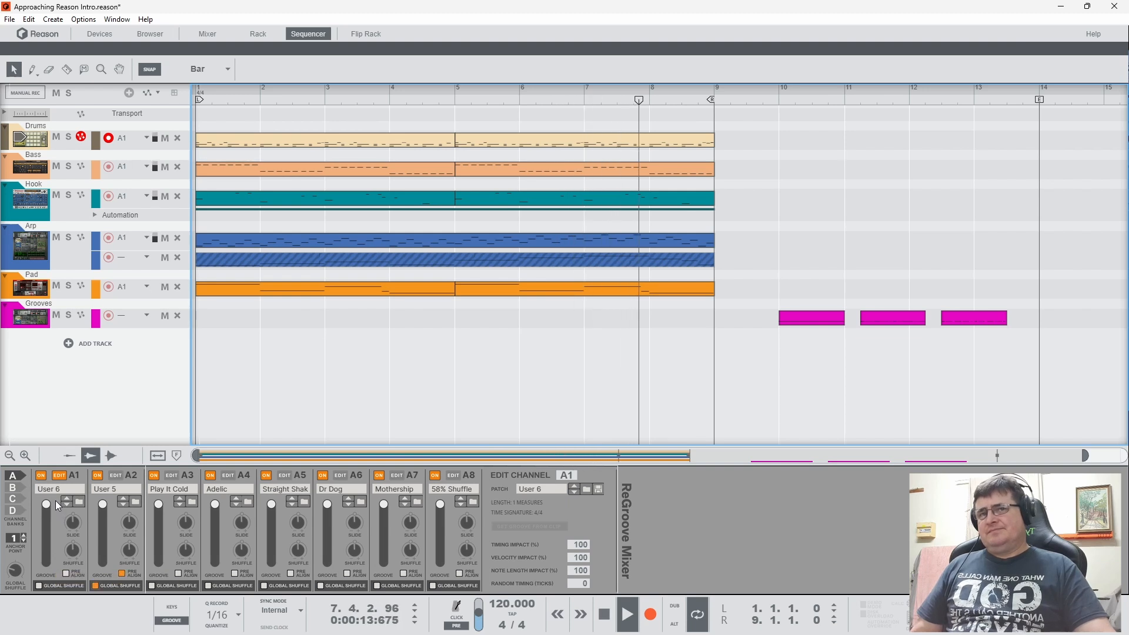
key(space)
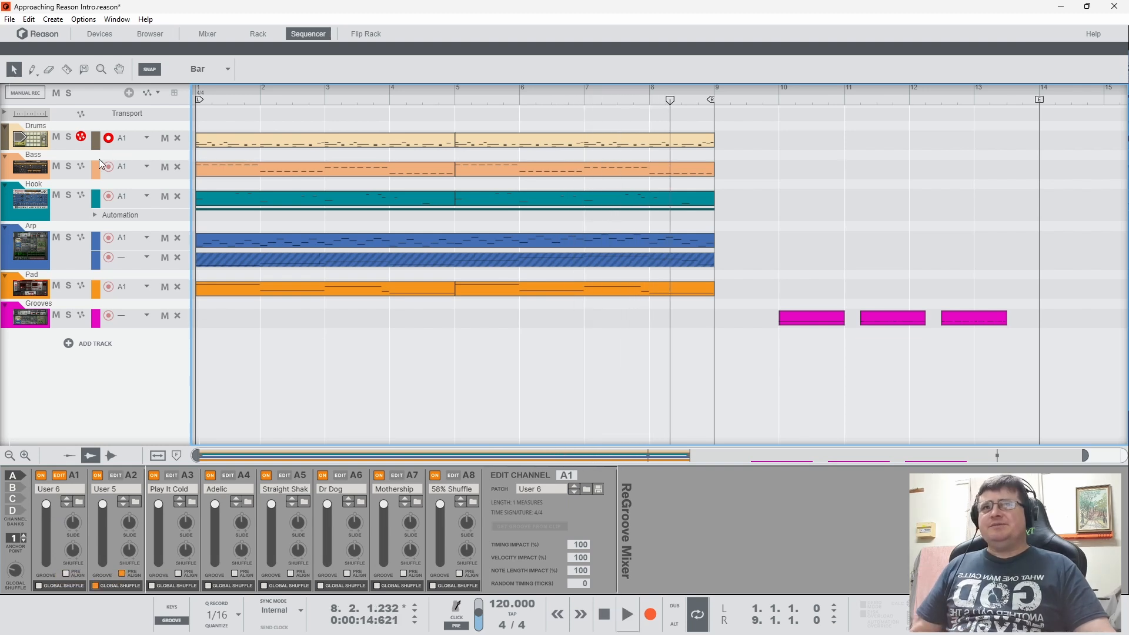
Step: Solo the Bass track, play it with A1's groove amount at 0% and 100%, set the amount to 73%, and unsolo Bass
click(69, 167)
drag(46, 504, 53, 564)
key(space)
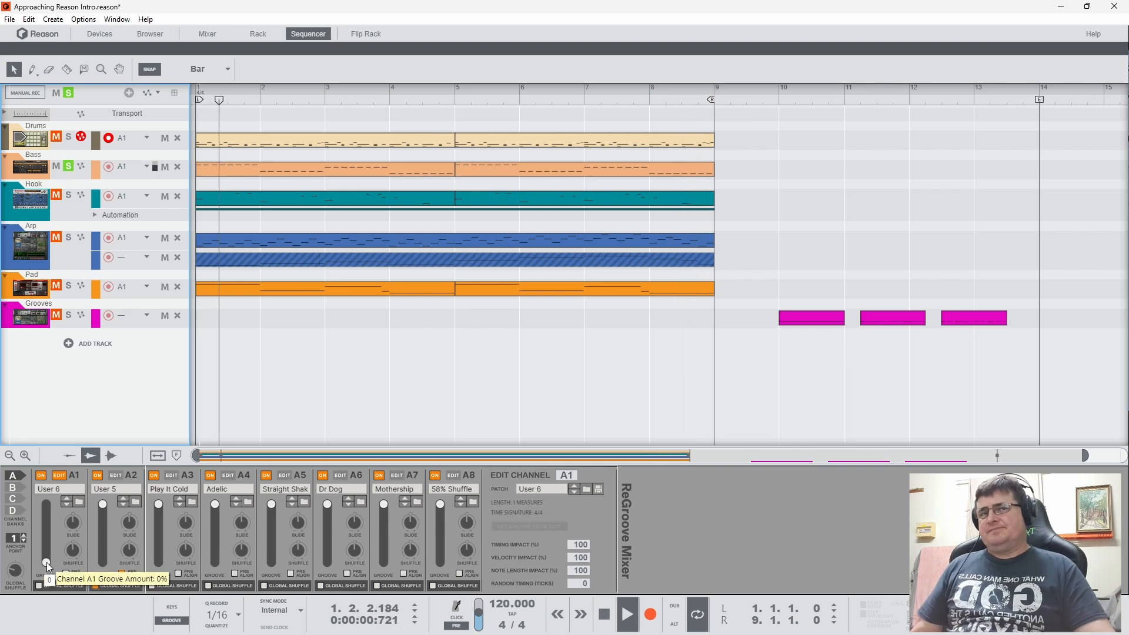
drag(48, 562, 57, 500)
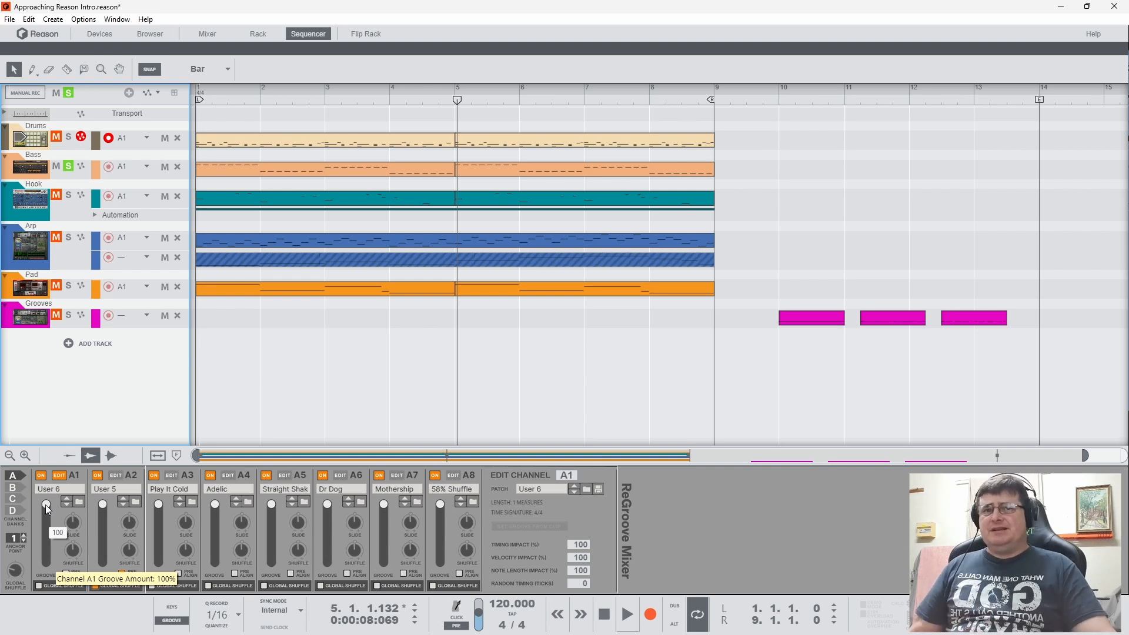
drag(46, 506, 46, 512)
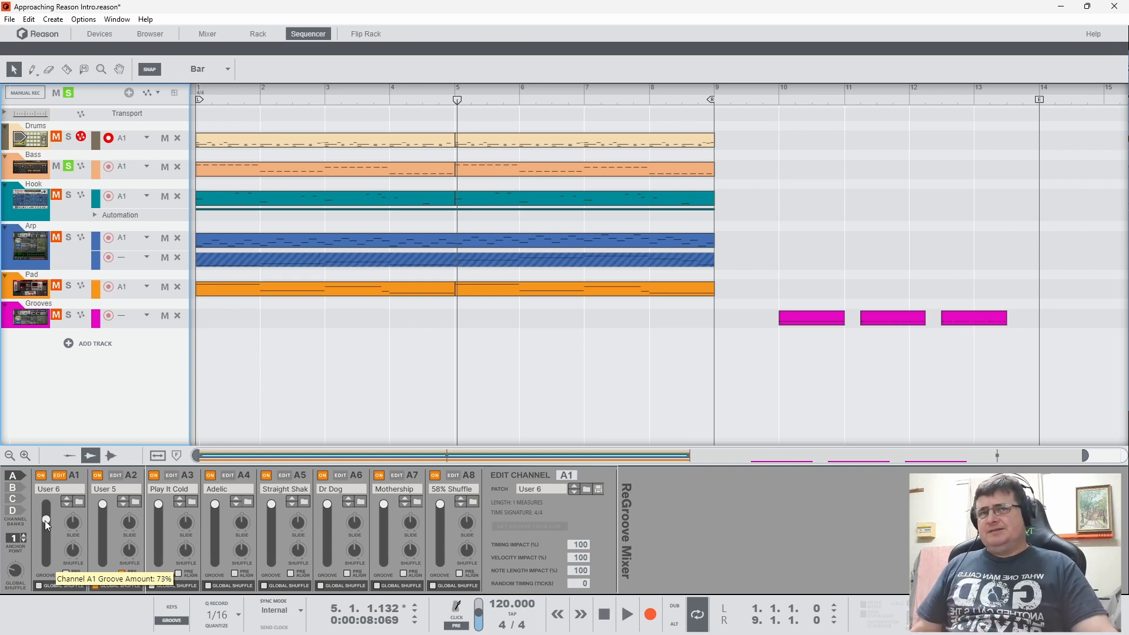
click(68, 167)
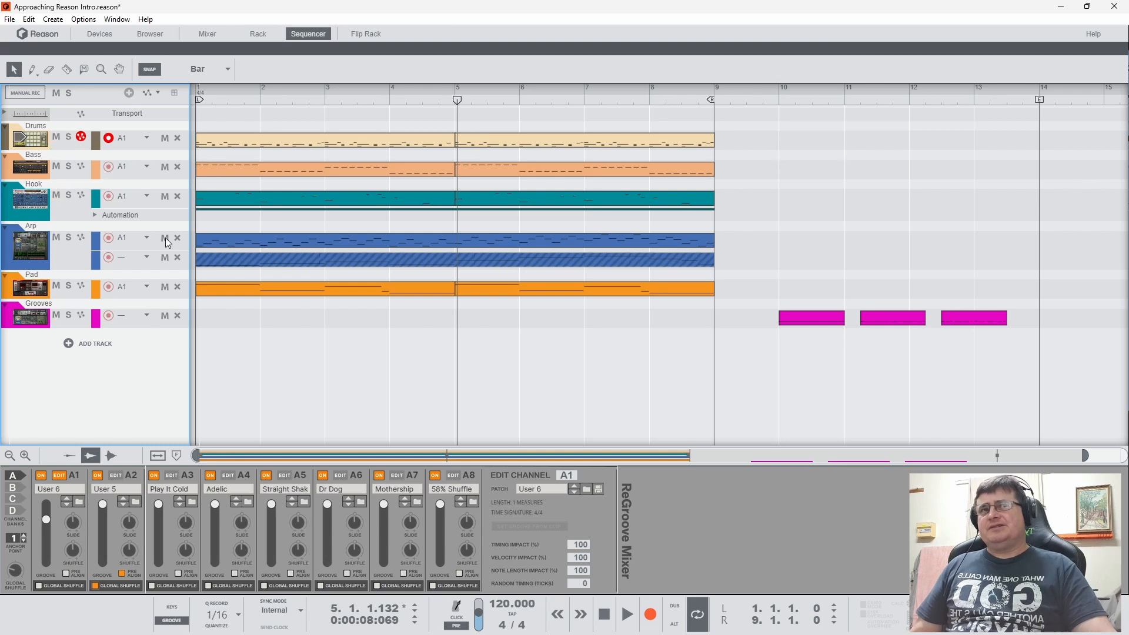
Step: View the notes and velocities of the third Grooves clip, return to the arrangement, and restore channel A1's groove amount to 100%
double_click(981, 321)
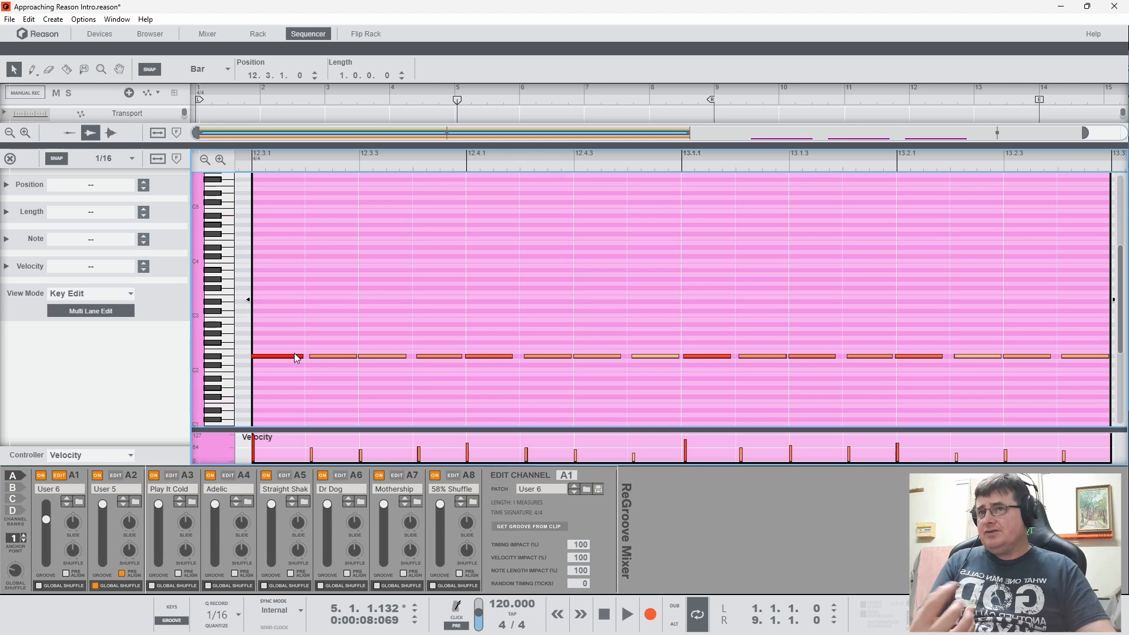
click(10, 158)
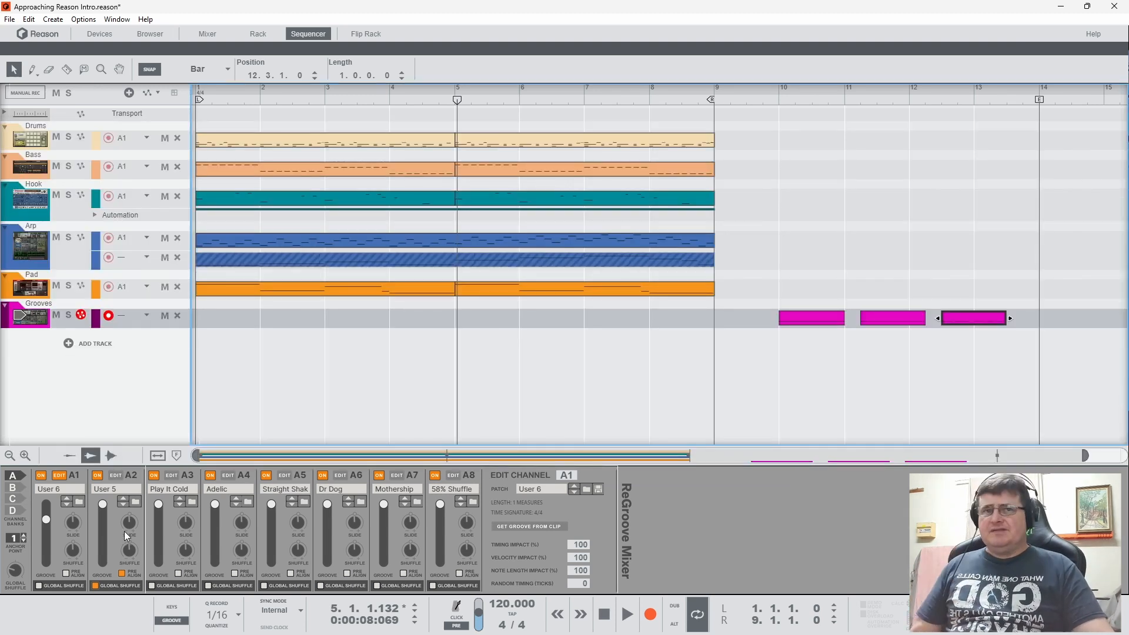
drag(44, 517, 59, 486)
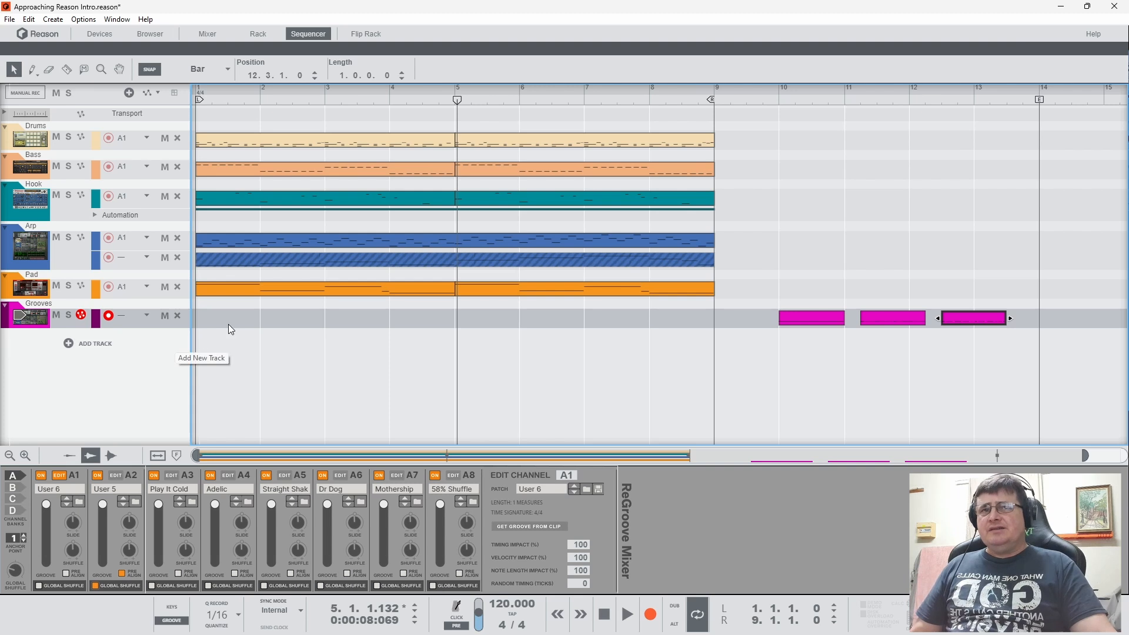
Step: Assign the Pad track to ReGroove channel A2, User 5
click(133, 287)
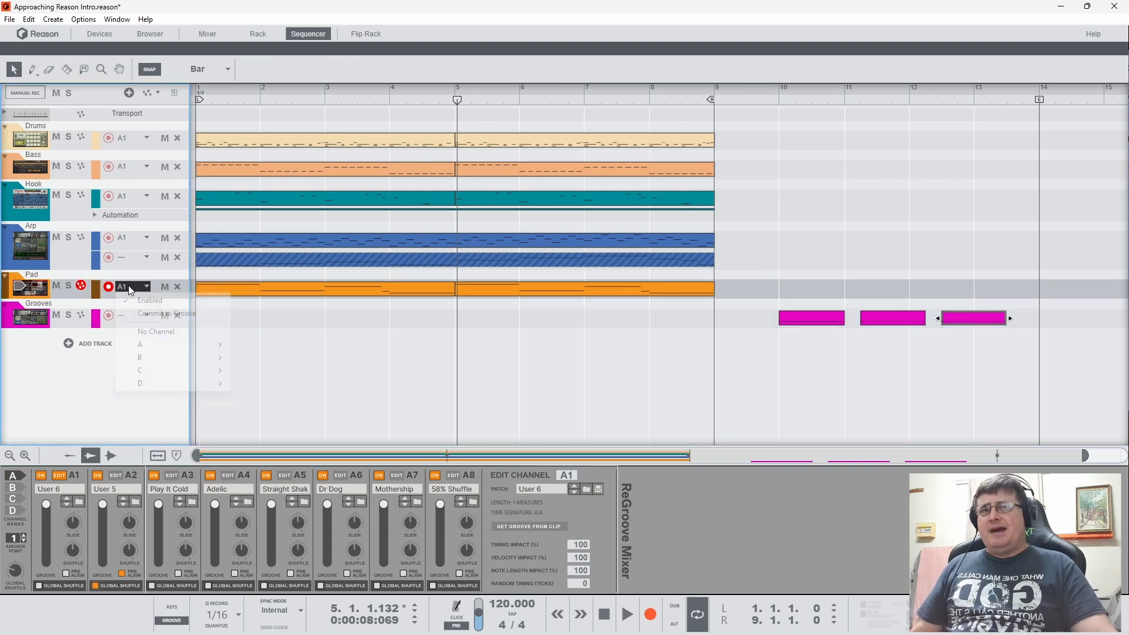
mouse_move(182, 346)
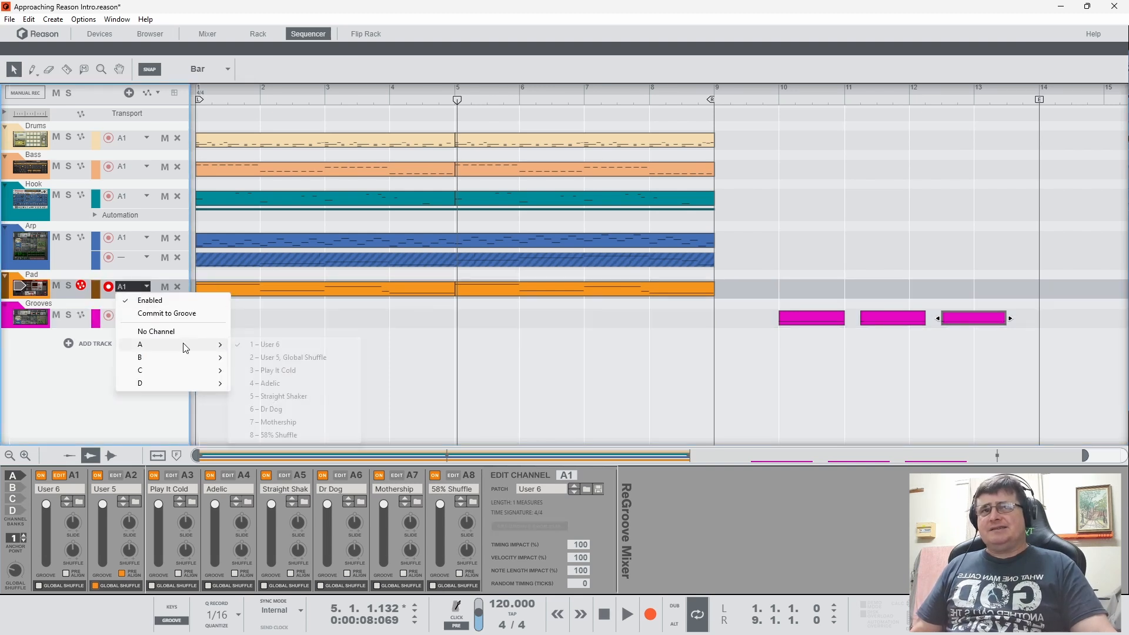
click(251, 359)
Step: Turn off Pre-Align and Global Shuffle on channel A2, set its slide to -31 ticks, and play the loop
click(122, 574)
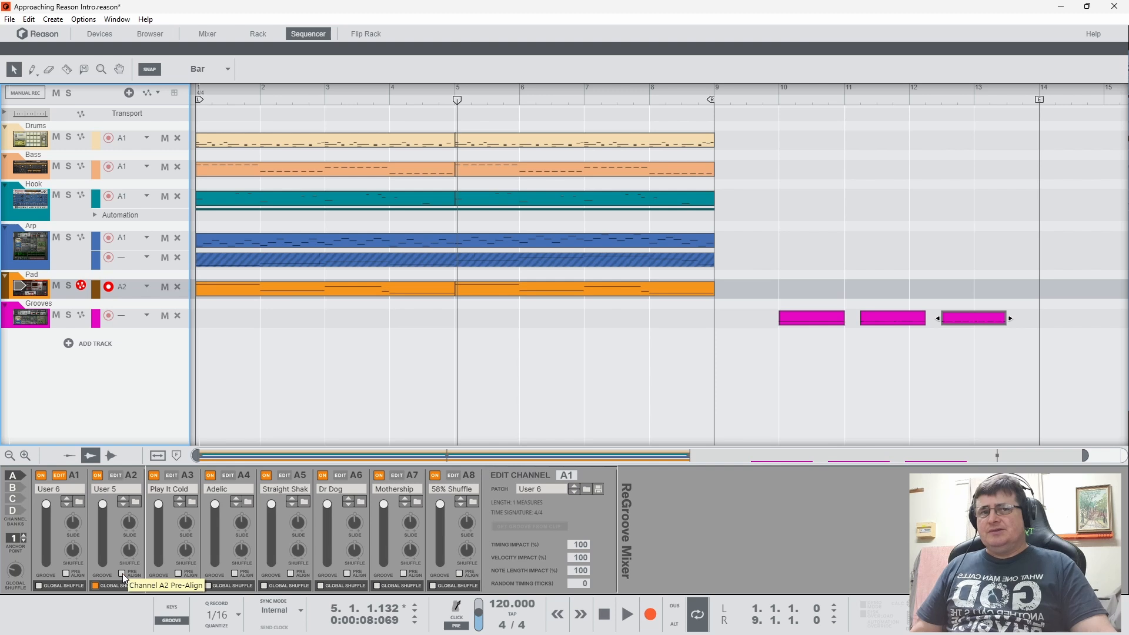
click(93, 586)
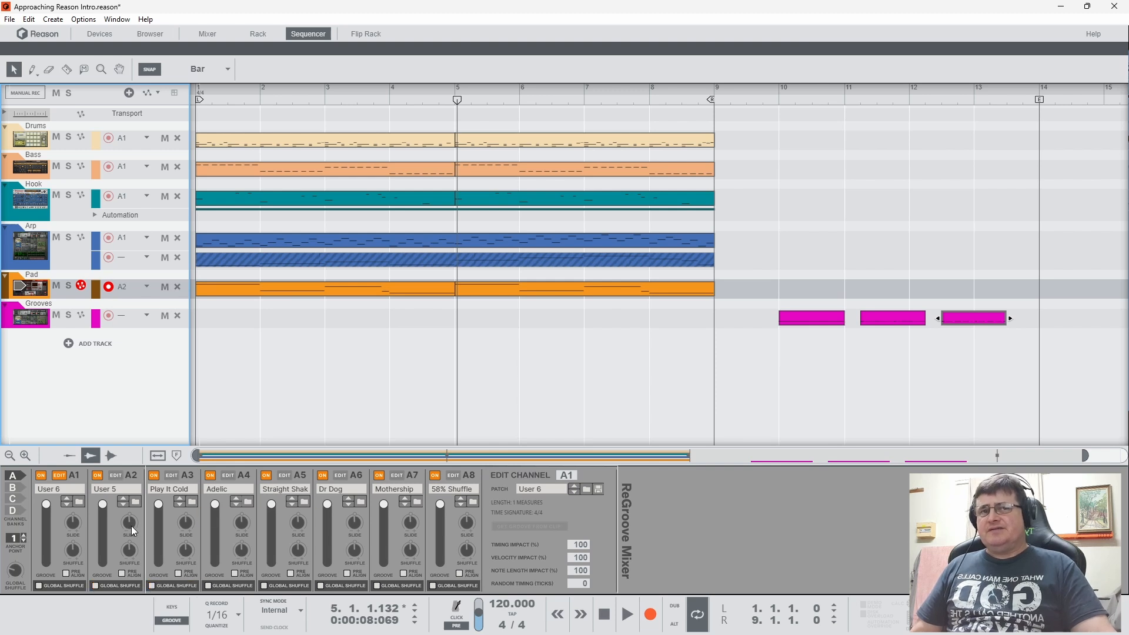
drag(132, 526, 132, 542)
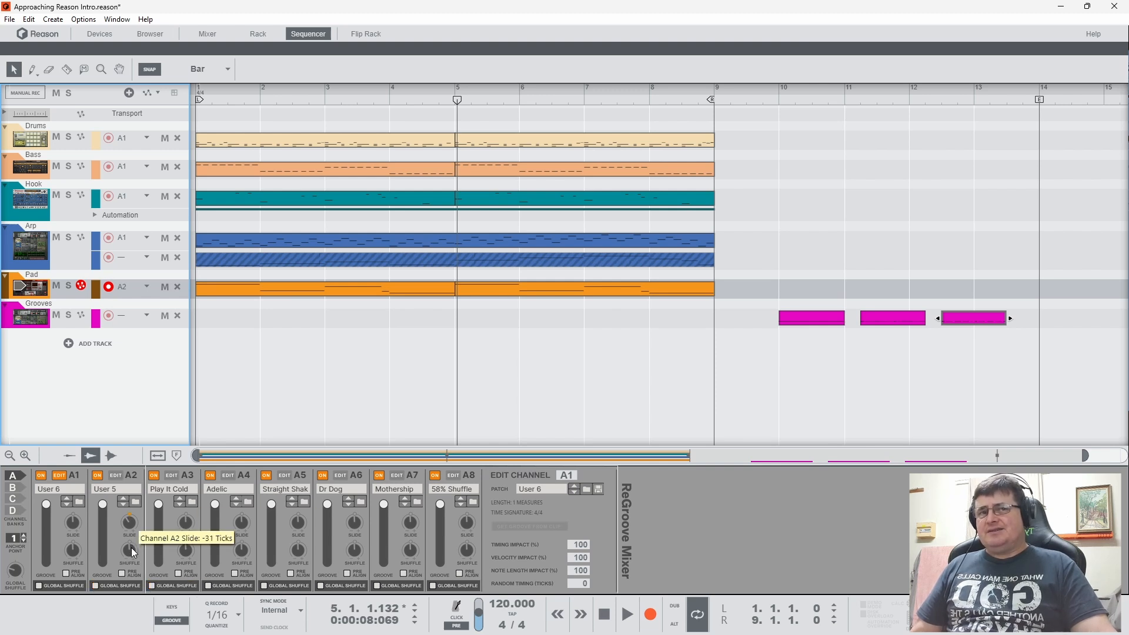
key(space)
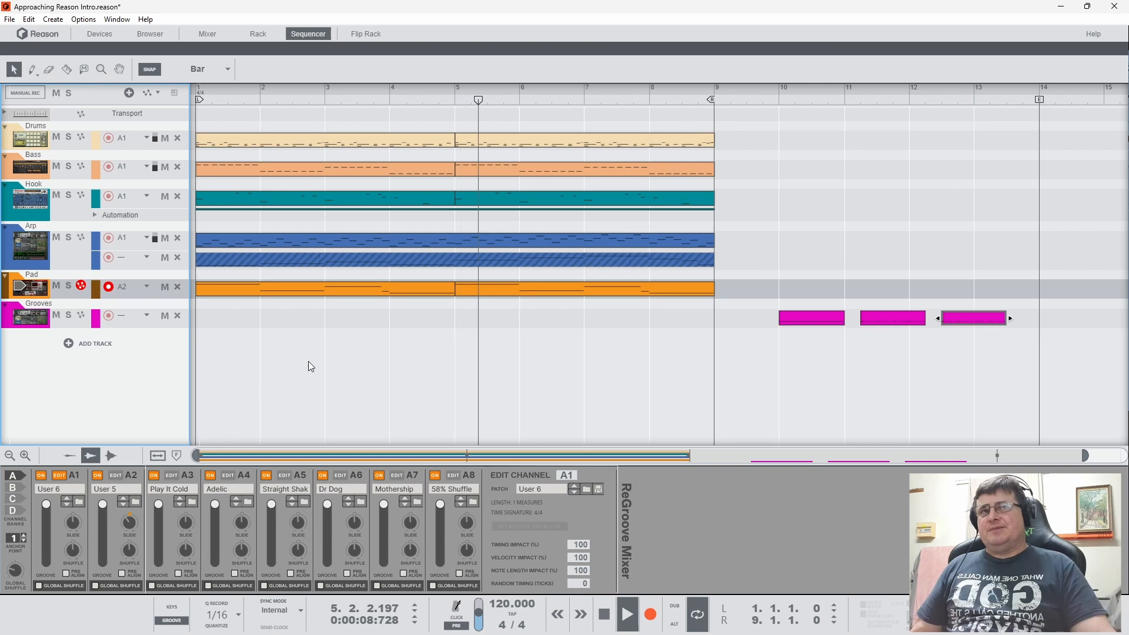
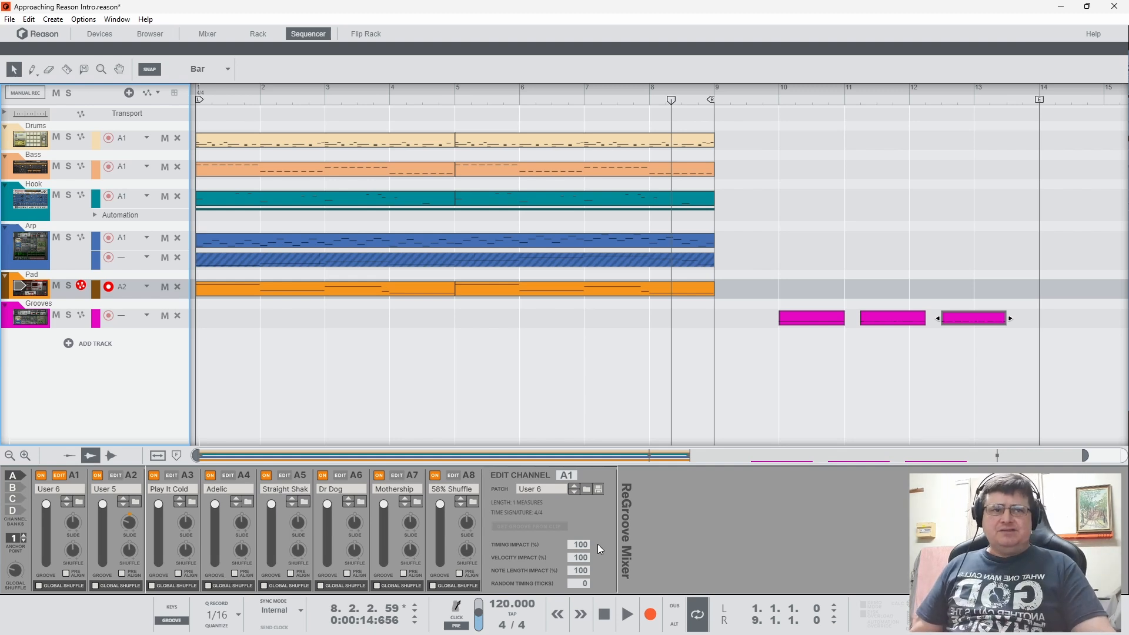
Step: Browse the available ReGroove patches for channel A1 and cancel without loading one
click(585, 490)
scroll(710, 428, down, 2)
scroll(710, 432, down, 15)
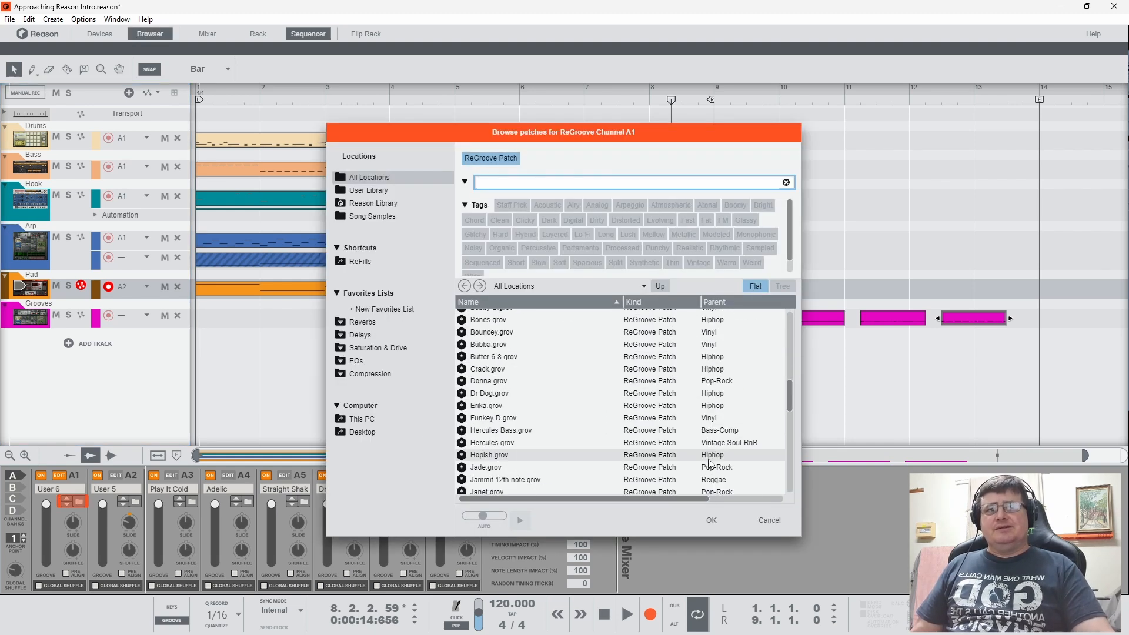
click(764, 520)
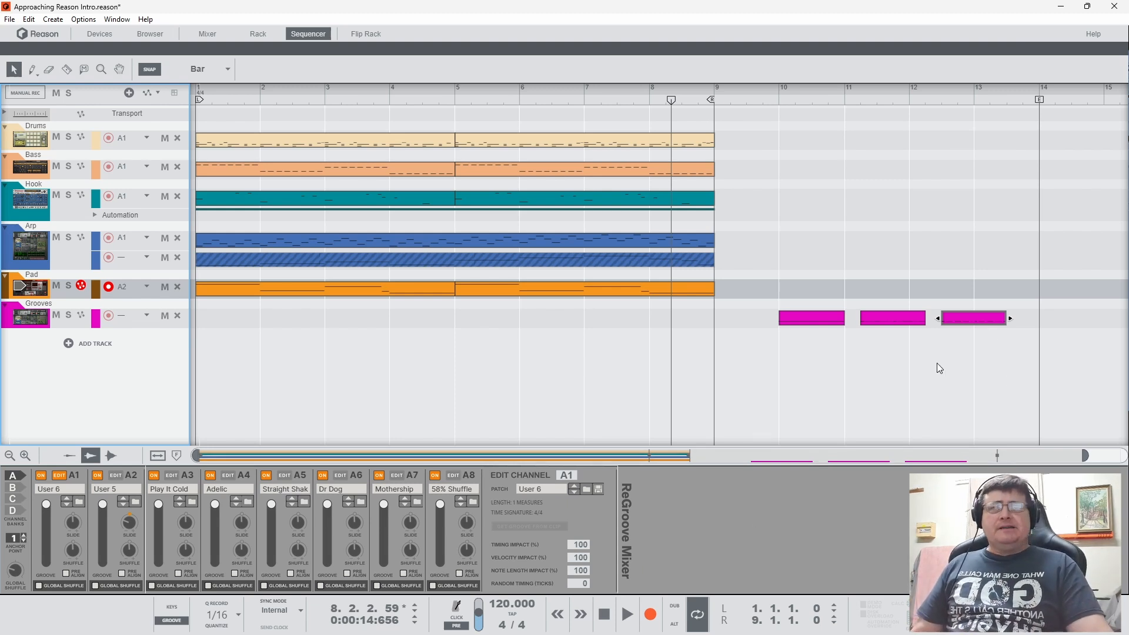
Step: Lower channel A1's groove amount to 8%, restore it to full, and toggle the ReGroove Mixer's display
drag(47, 505, 53, 562)
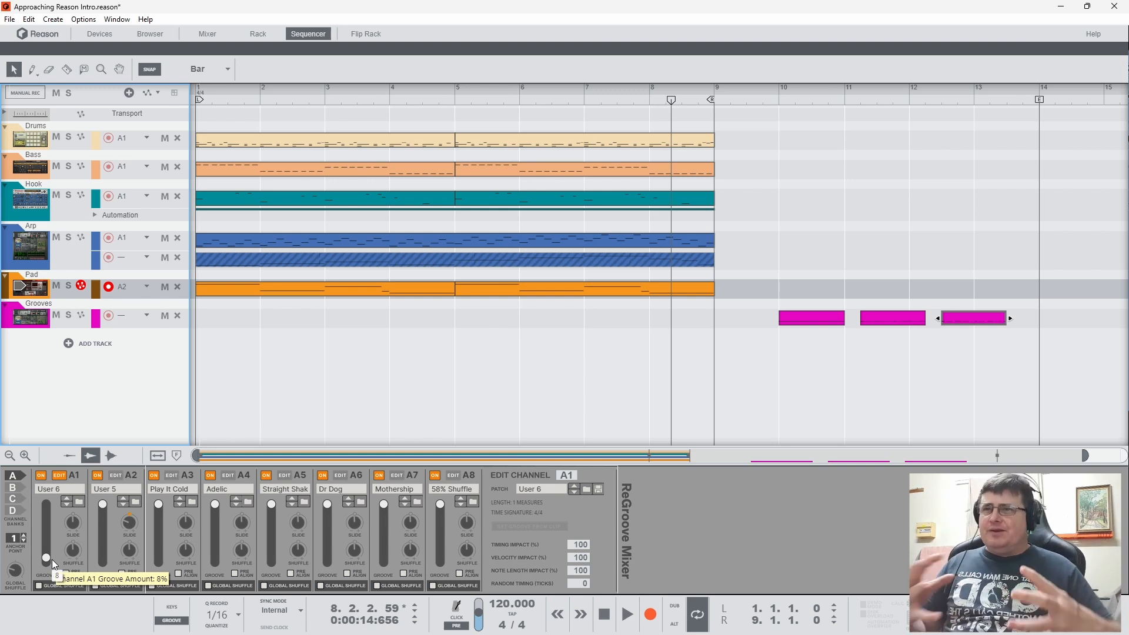
drag(53, 563, 72, 481)
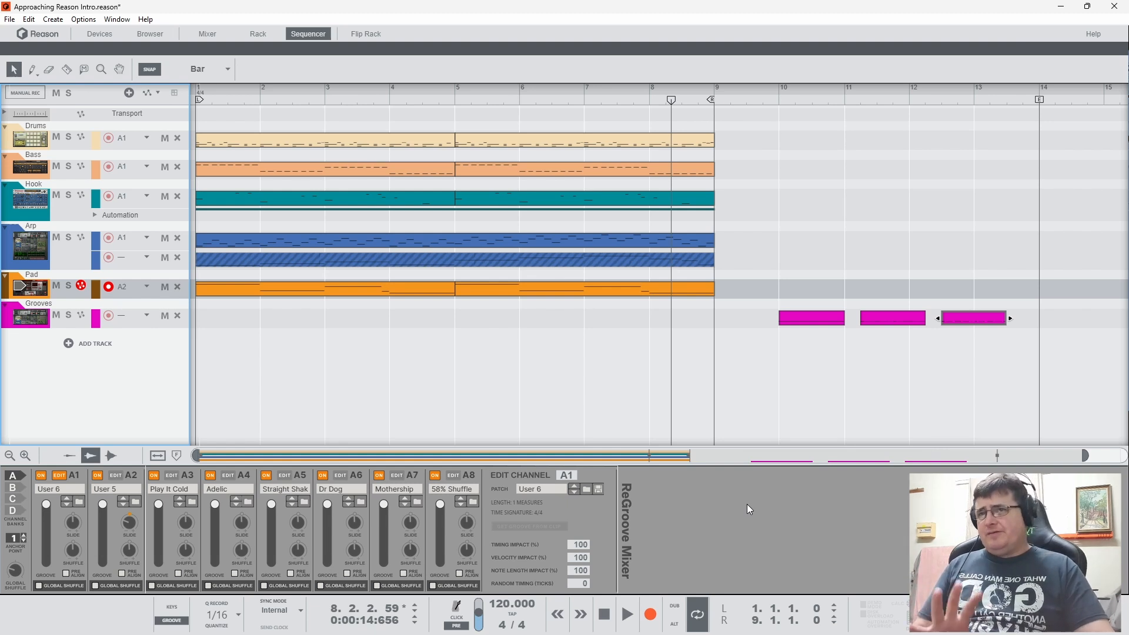
click(188, 615)
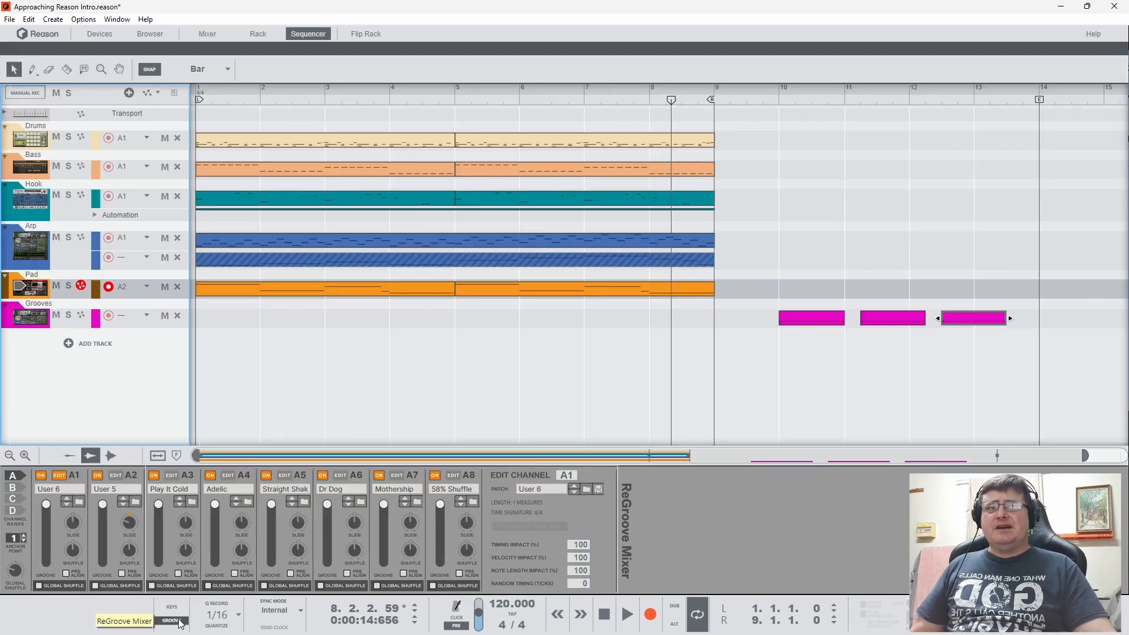
click(171, 621)
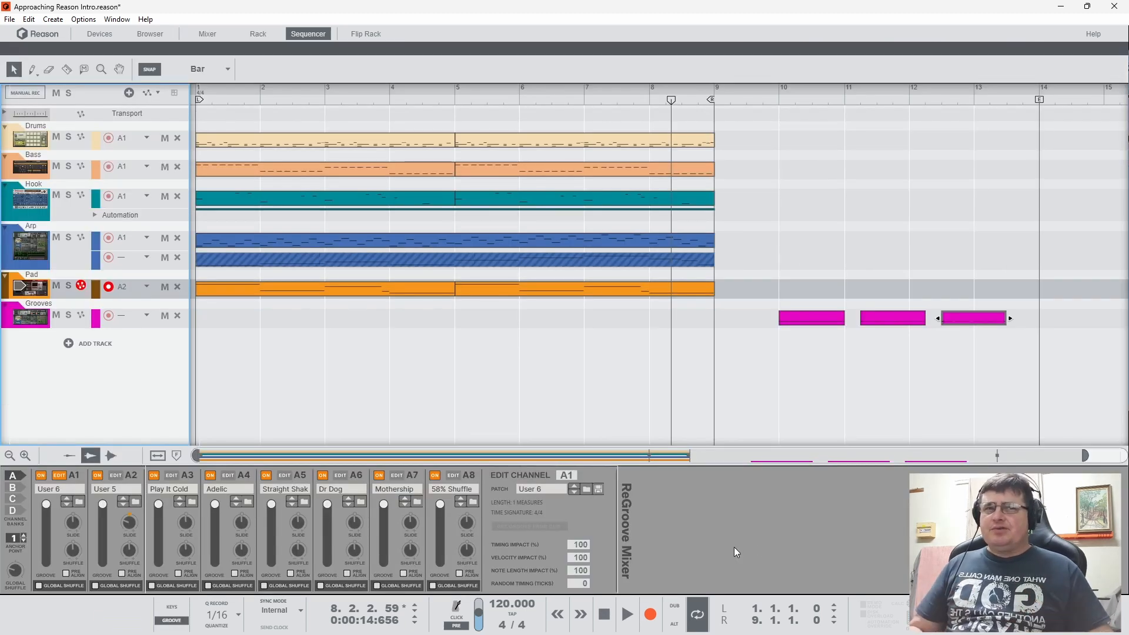
Step: Play the song from bar 1 with ReGroove channel A1 off, and toggle the channel during playback to compare the feel
click(206, 95)
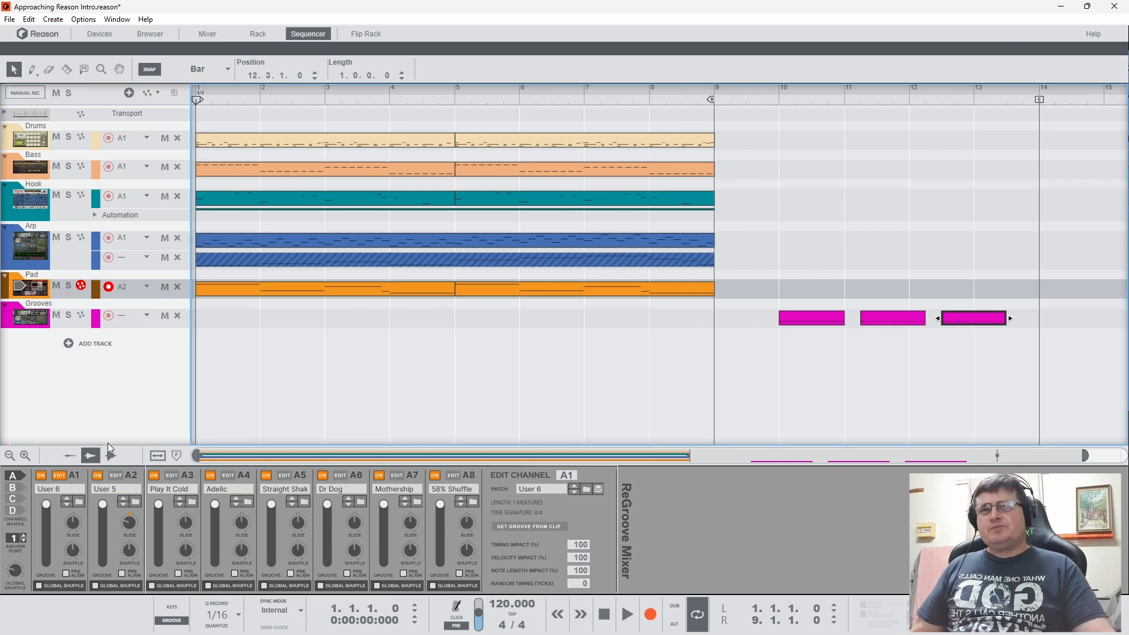
click(41, 475)
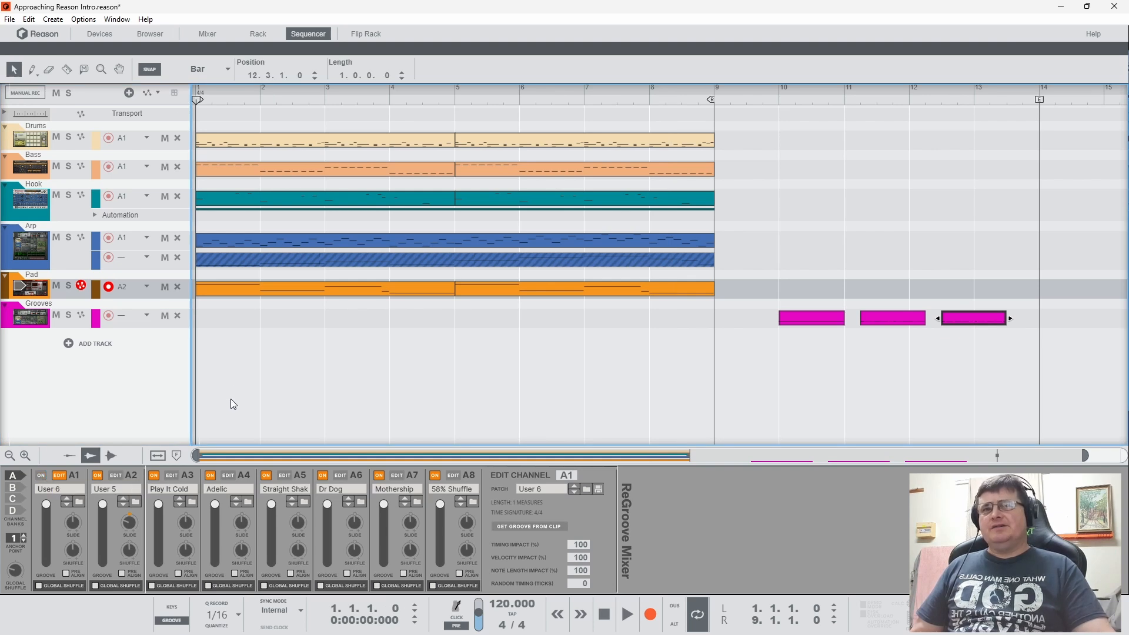
key(space)
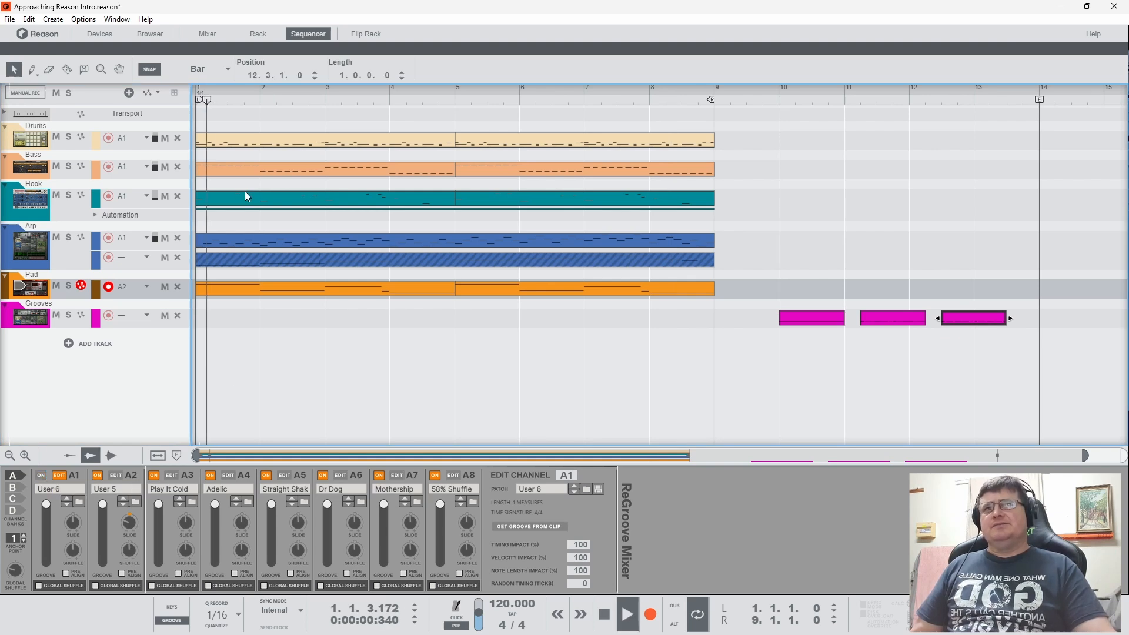
click(40, 476)
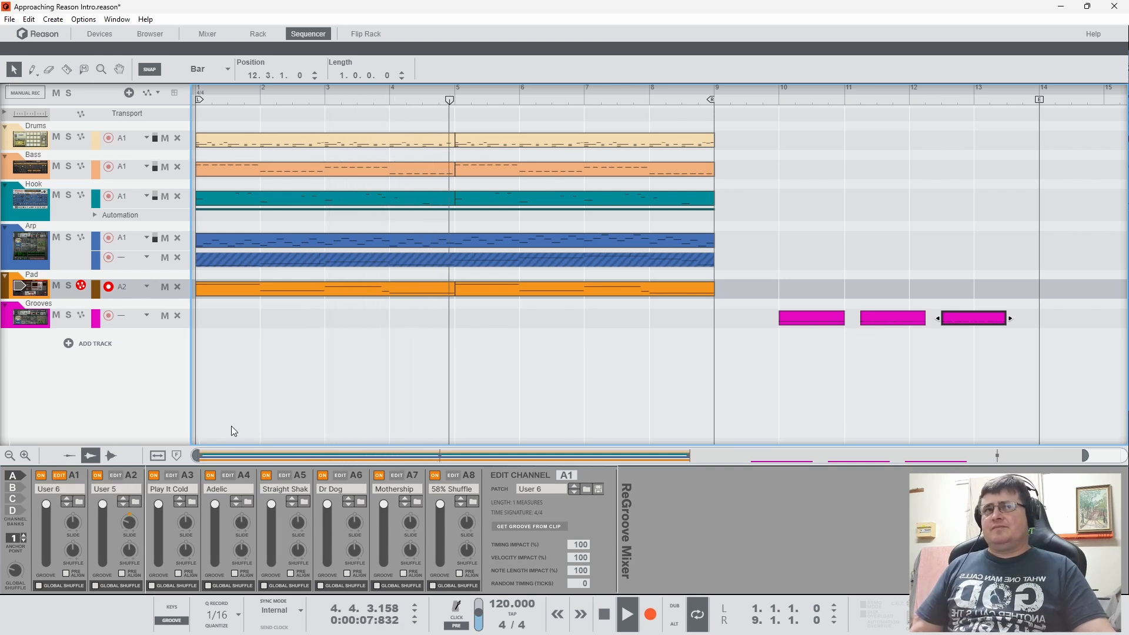
click(43, 476)
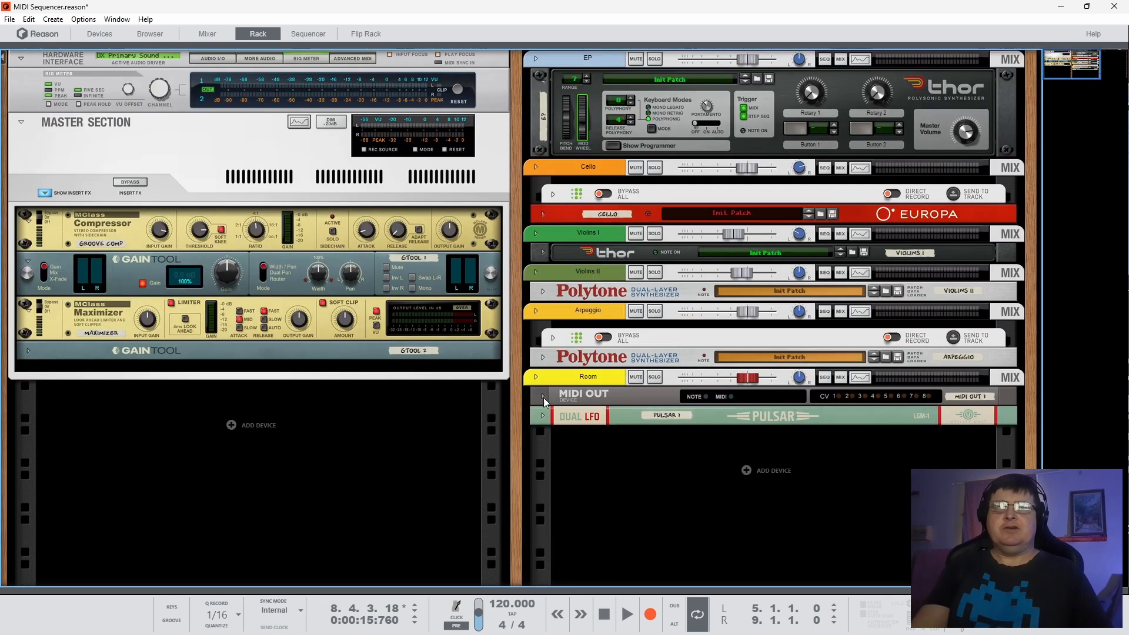
Step: Unfold the MIDI Out device in the MIDI Sequencer song's rack and give it keyboard input focus
click(544, 398)
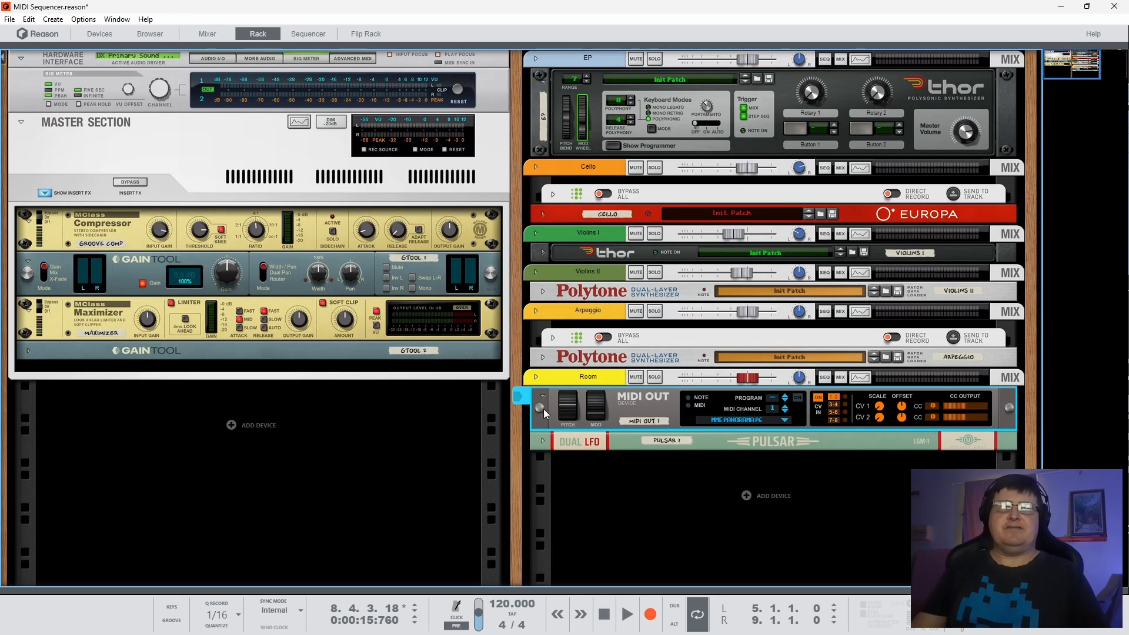
click(518, 399)
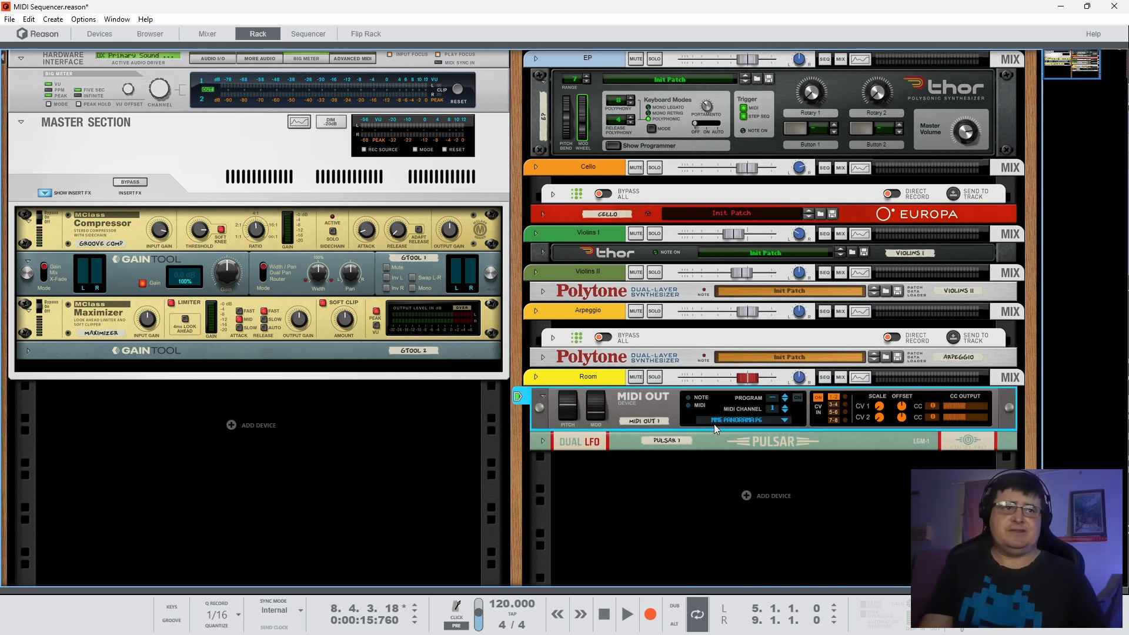
Step: Choose MME PANORAMA P6 as the MIDI Out device's output port and toggle its program change on and off
click(745, 421)
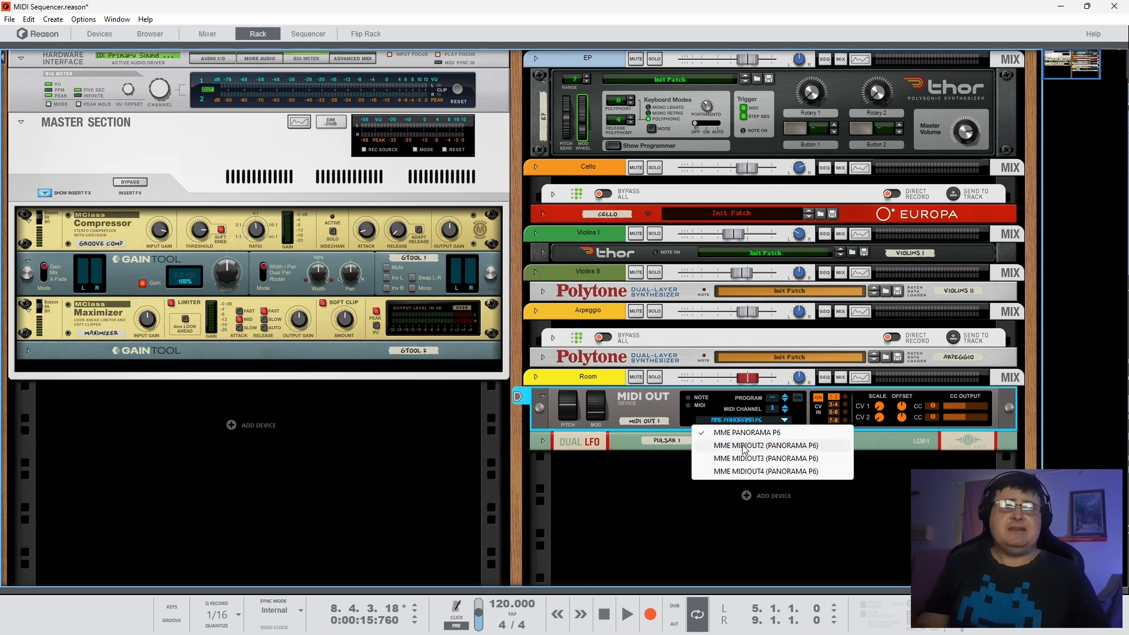
click(771, 436)
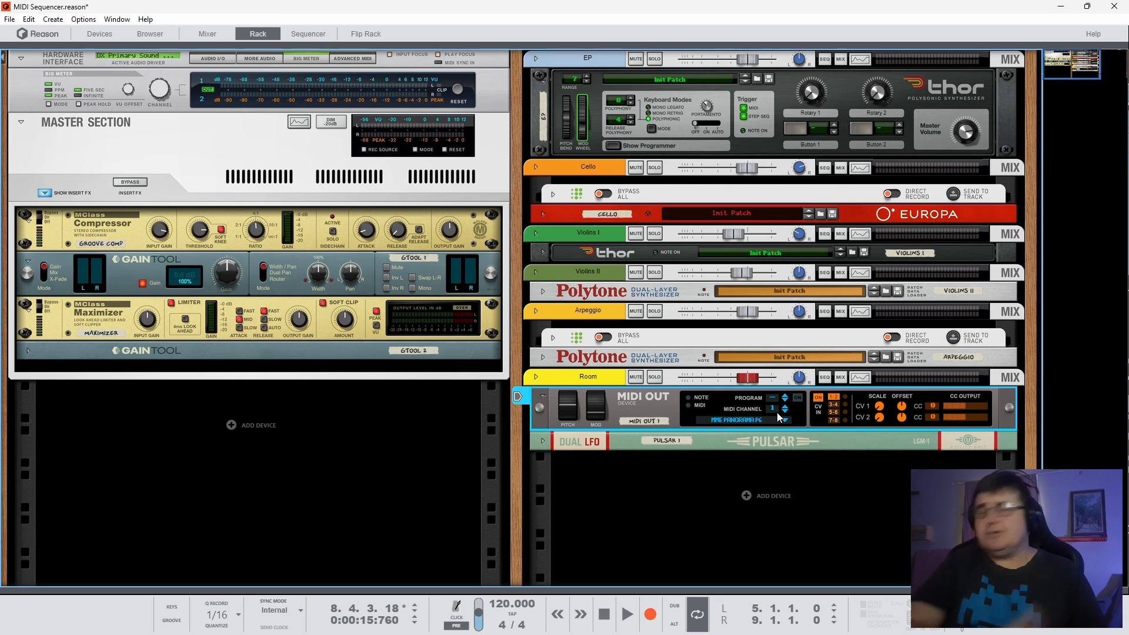
click(798, 400)
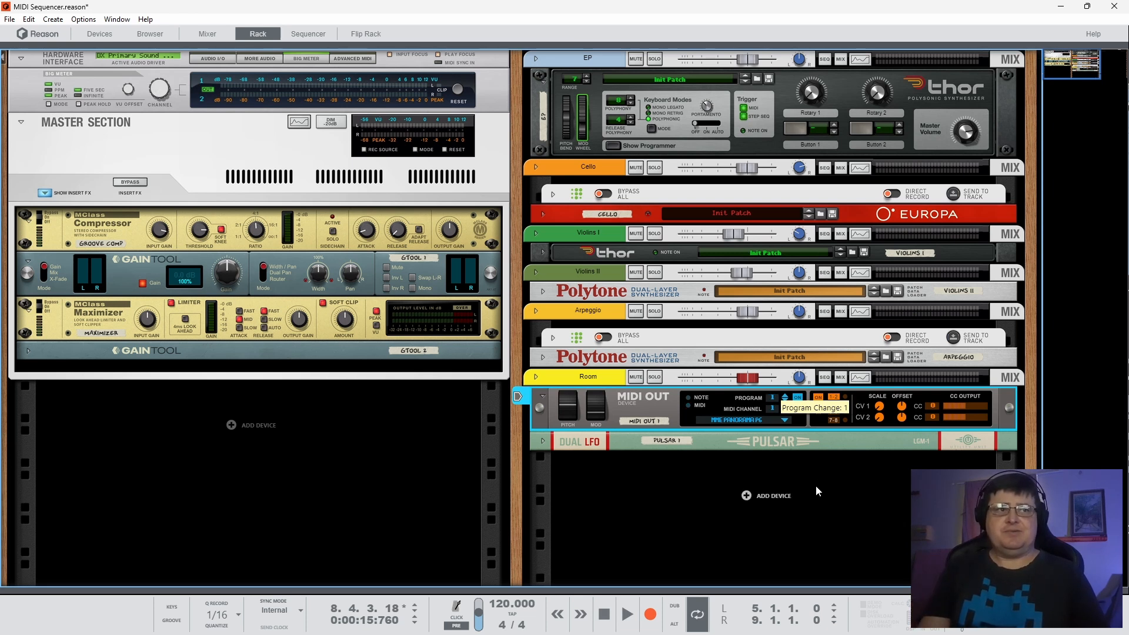
click(797, 399)
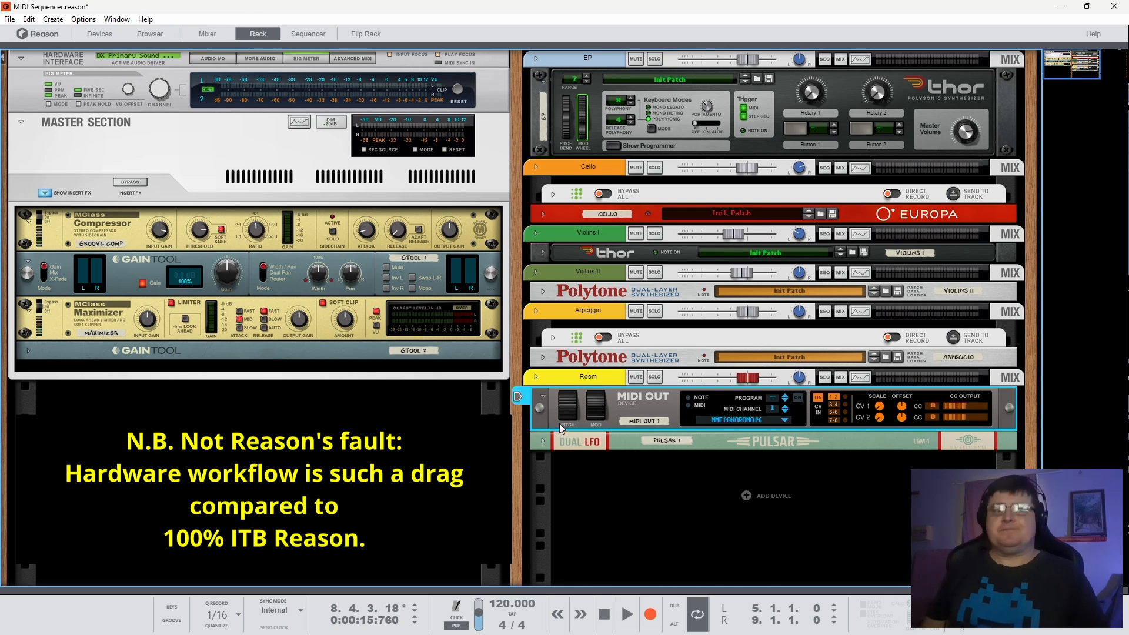
Step: Examine the cabling from the unfolded Pulsar 1 to the MIDI Out device's CV inputs on the rack's back, and return to the front
key(Tab)
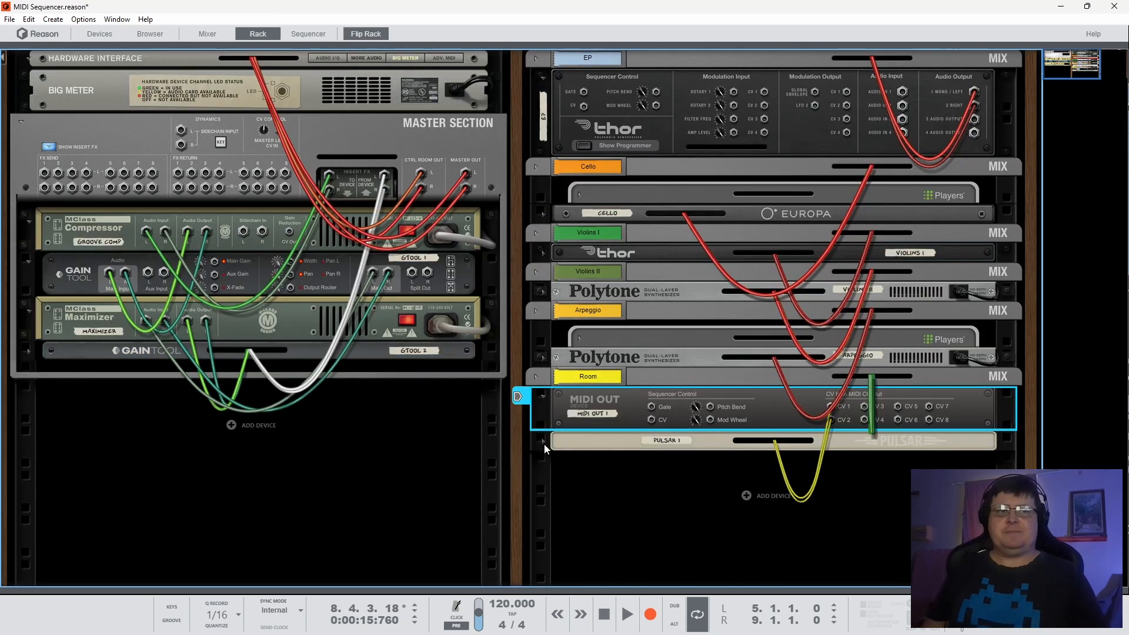
click(544, 444)
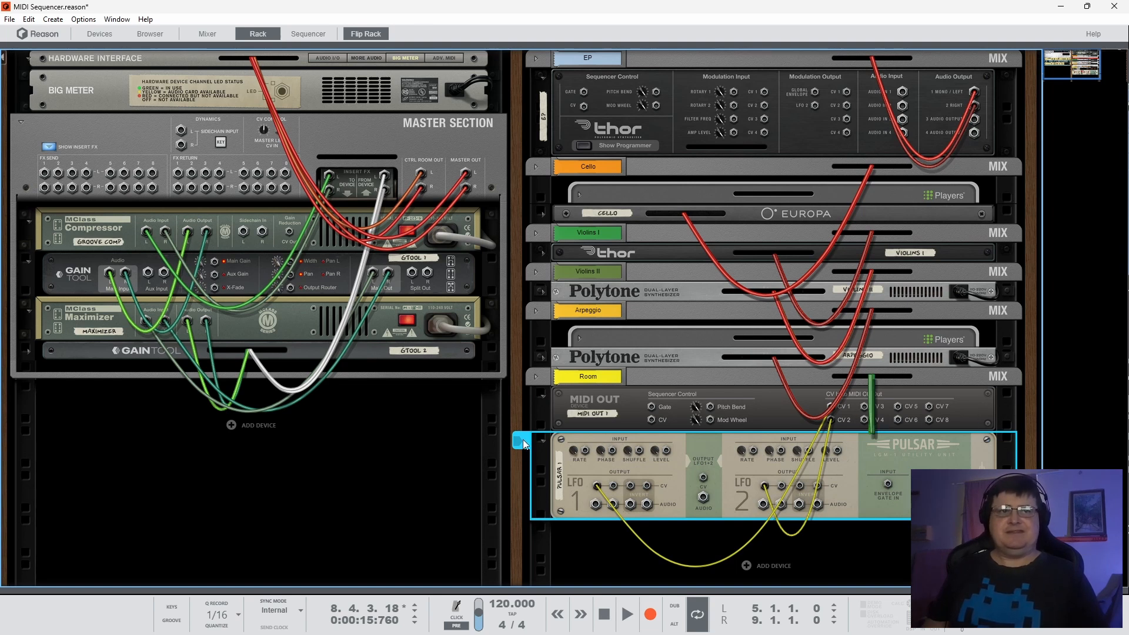
click(544, 443)
key(Tab)
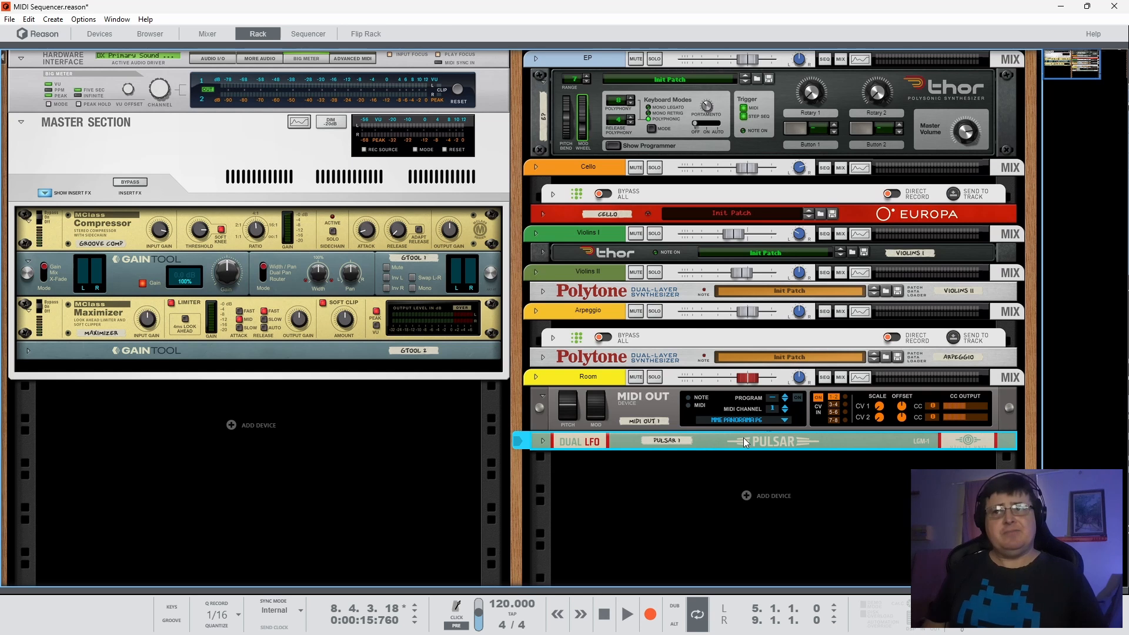
Step: Adjust the MIDI Out device's CV 1 scale, trying values such as 16 and 38, and toggle song playback
click(886, 407)
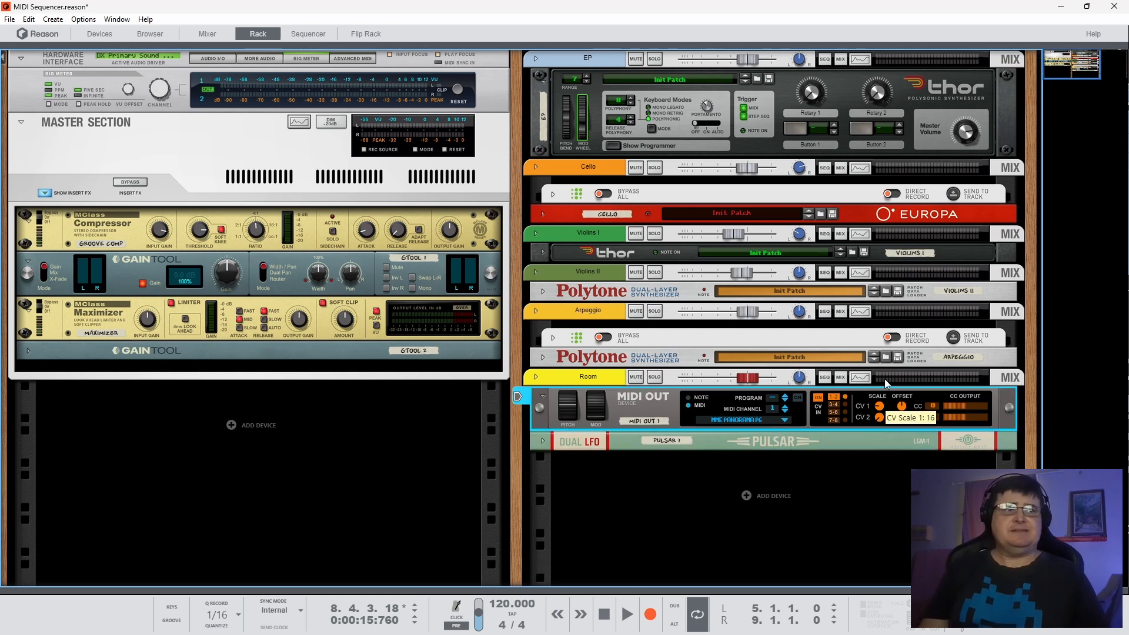
drag(885, 379, 884, 362)
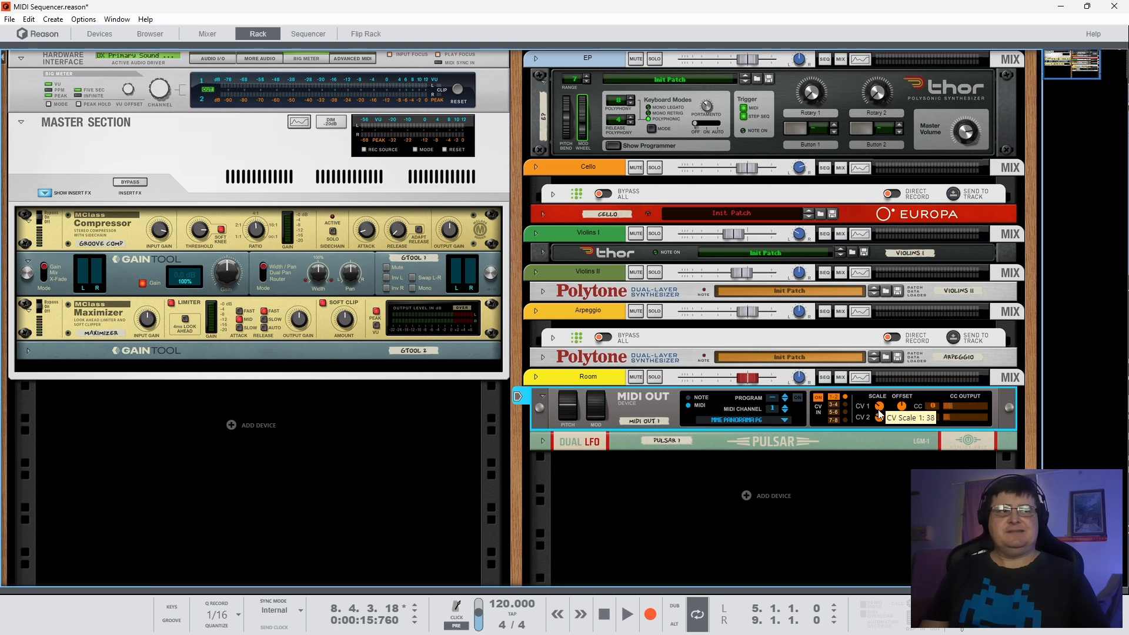
drag(879, 410, 862, 455)
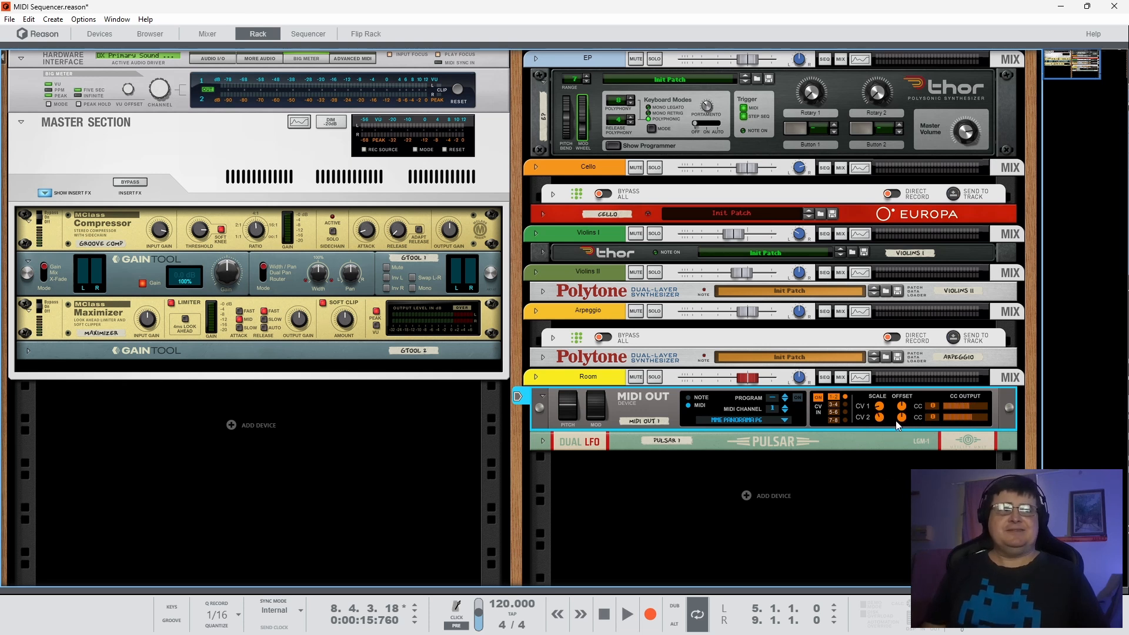
key(space)
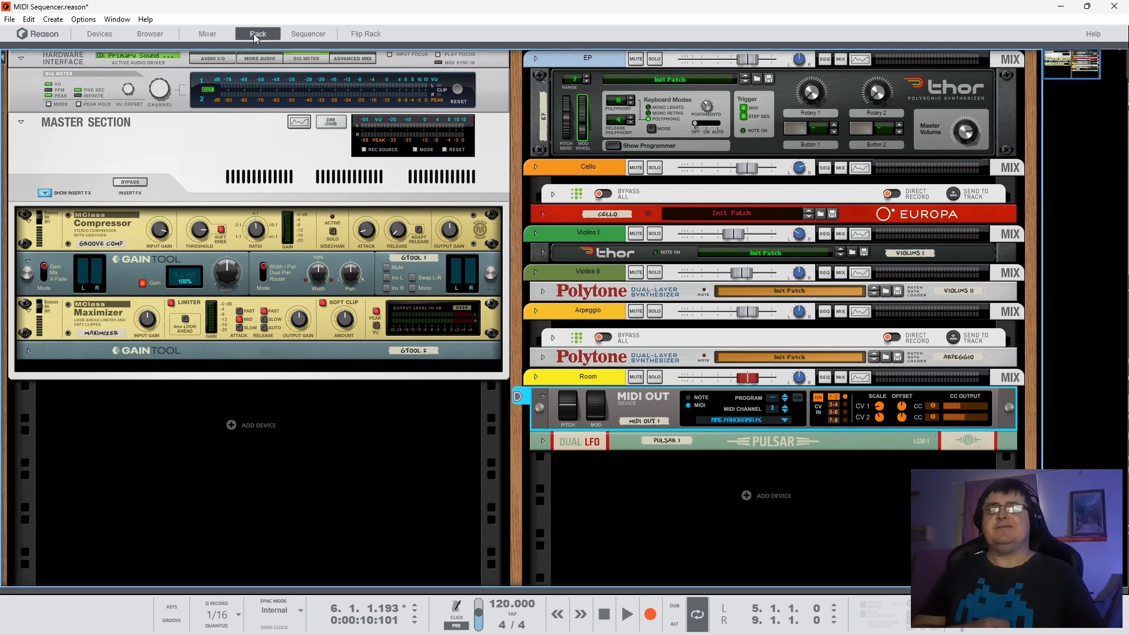
Step: Show only the sequencer, create a seven-bar clip from bar 1 on the MIDI Out 1 track, open it, and delete it
click(302, 35)
click(266, 34)
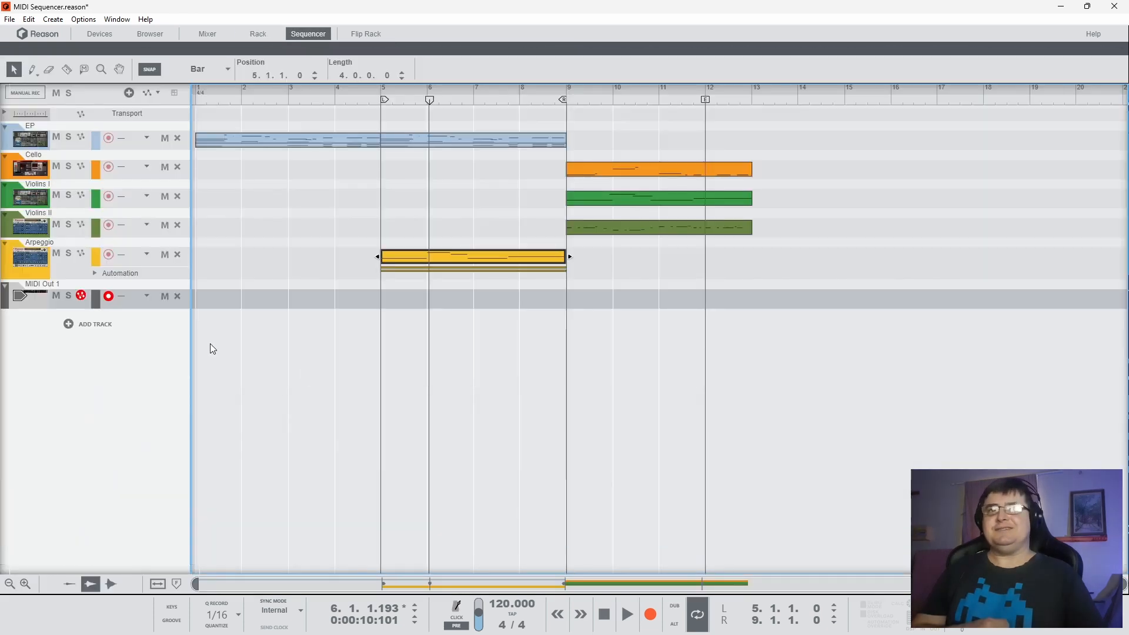
drag(203, 301, 520, 300)
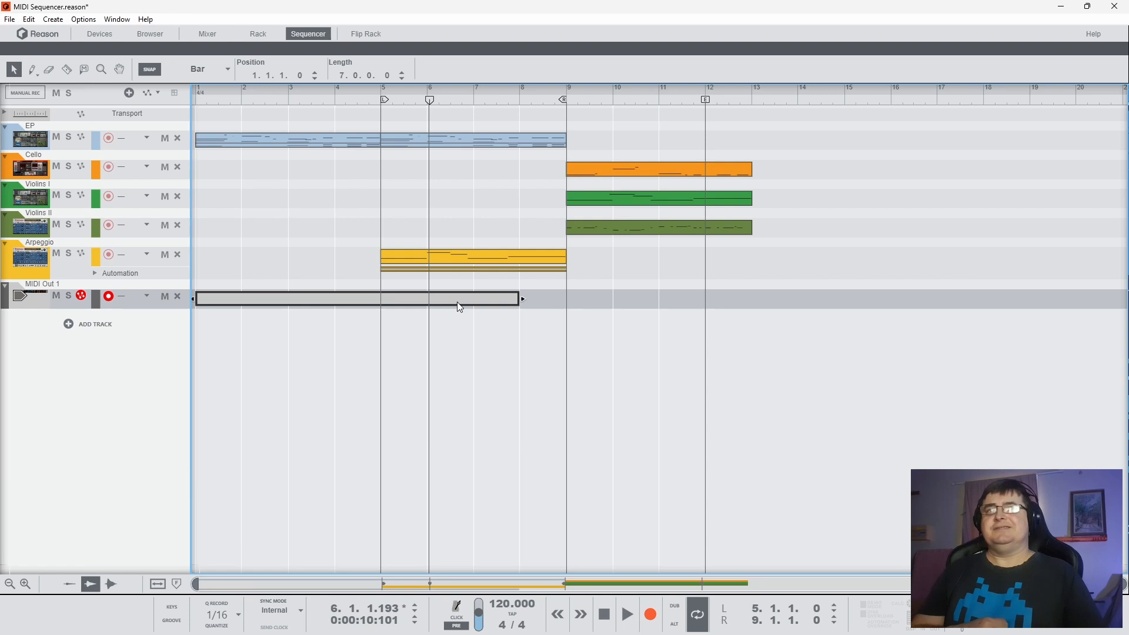
double_click(457, 301)
click(10, 247)
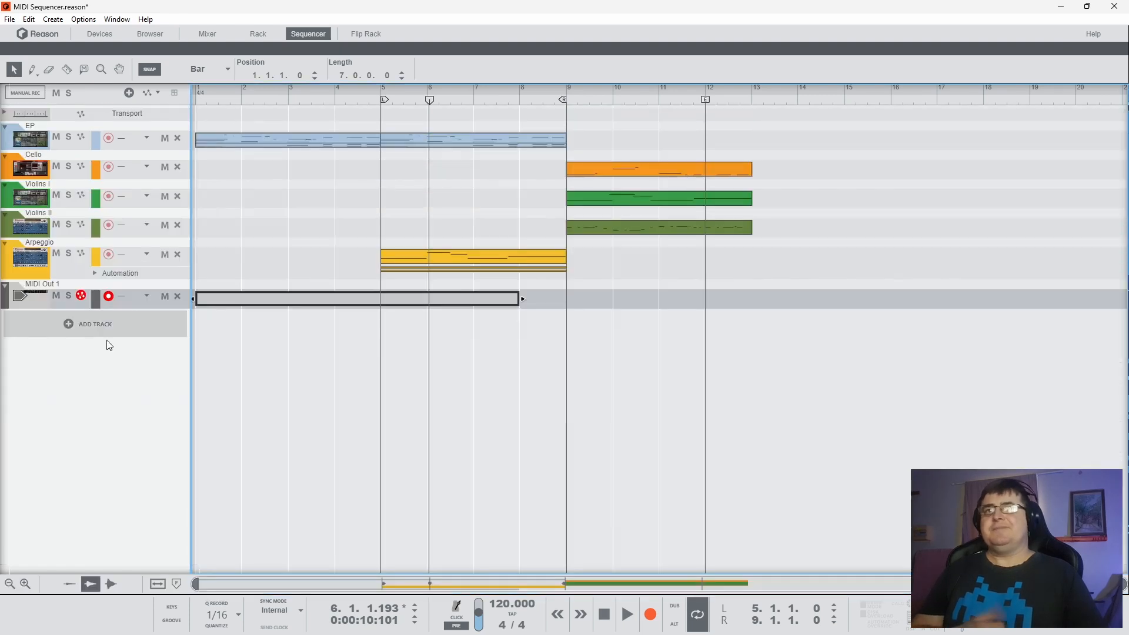
key(Delete)
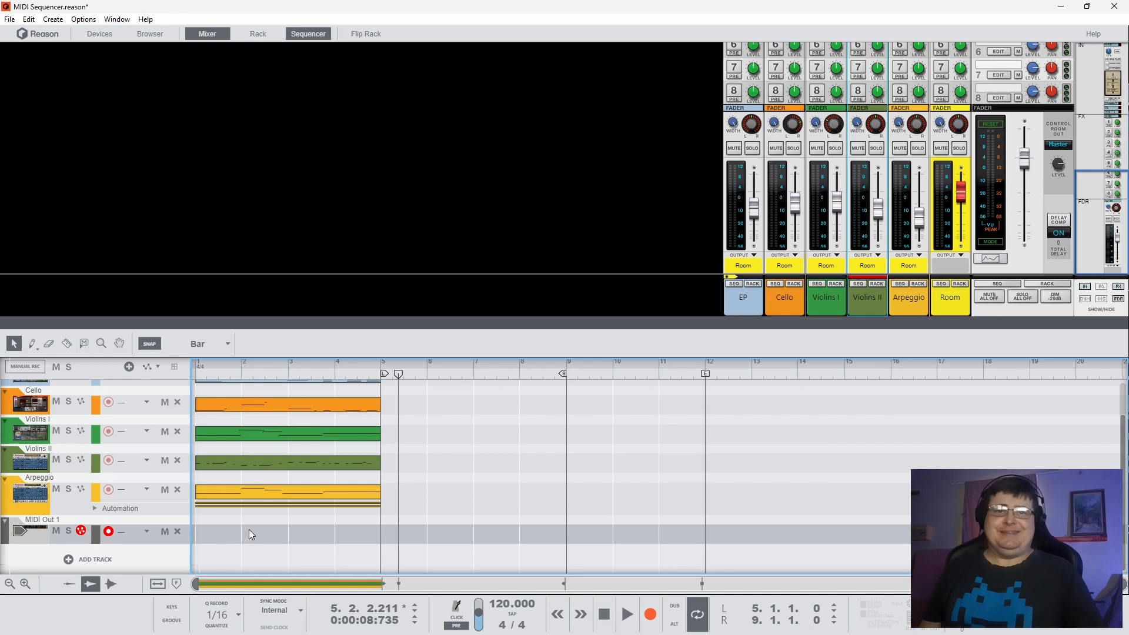
Step: Bounce the EP clip in place to audio and normalize the clip on the EP Bounced track
scroll(400, 494, up, 2)
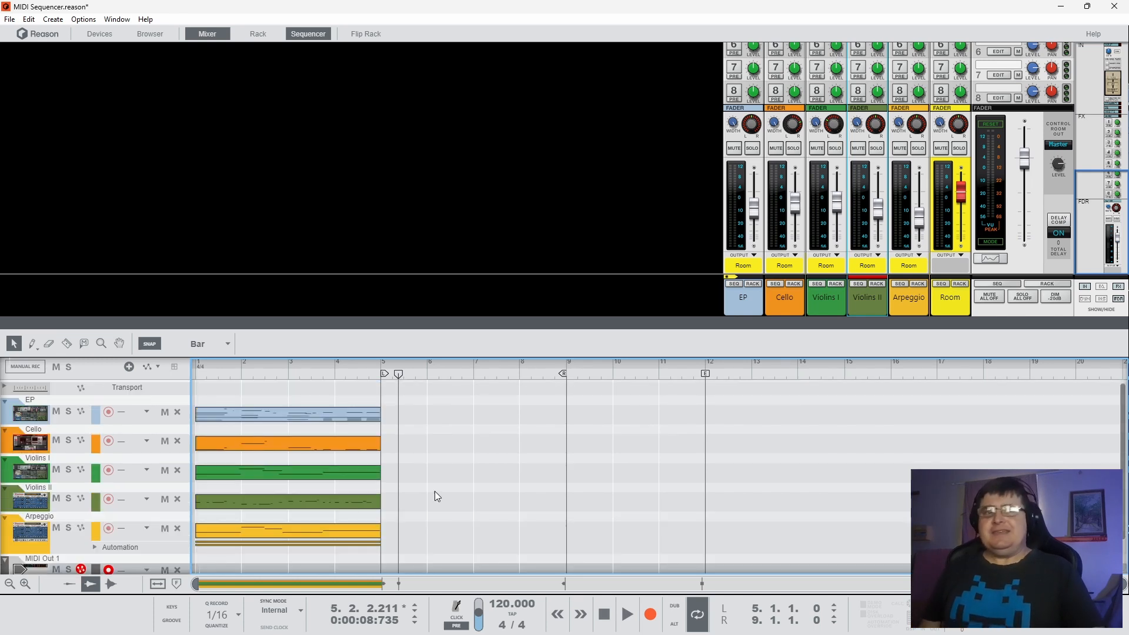
right_click(296, 417)
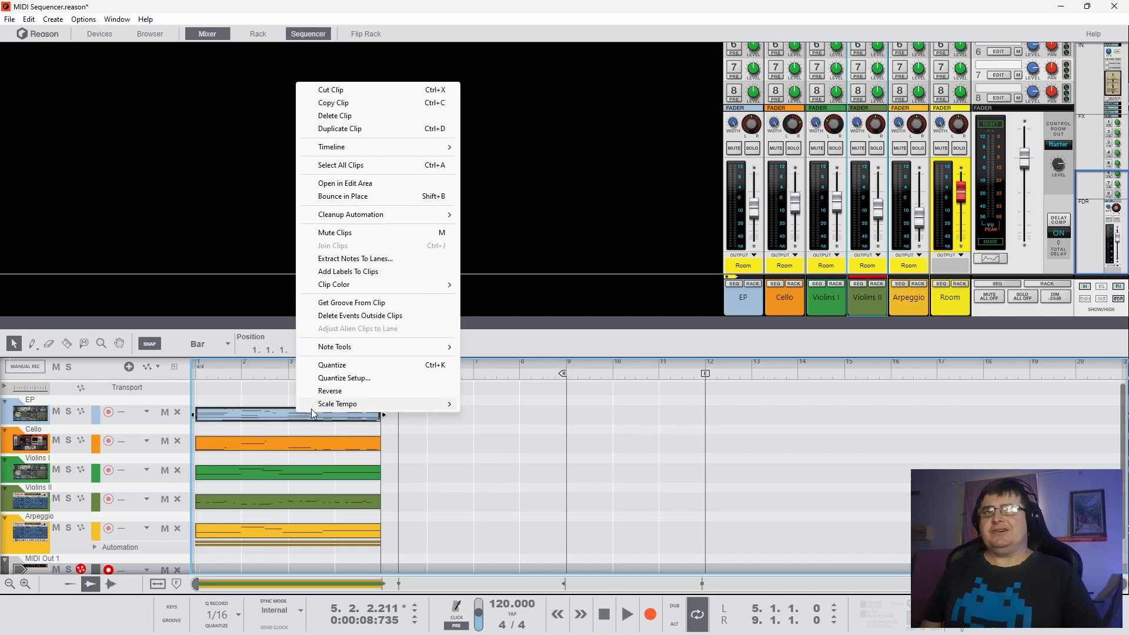
click(353, 196)
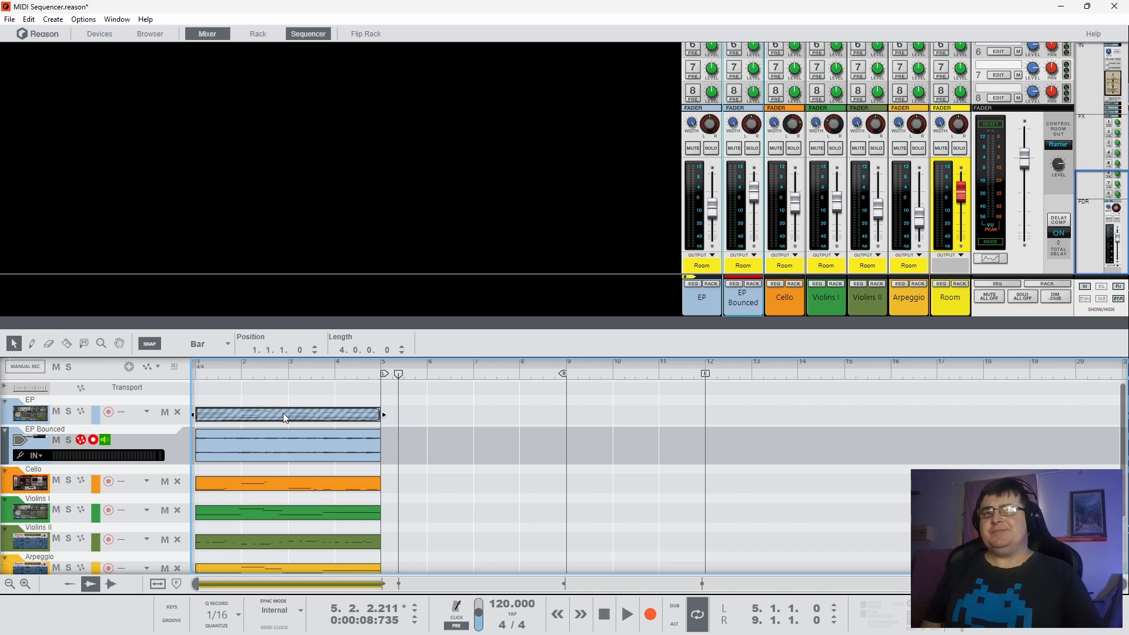
click(283, 445)
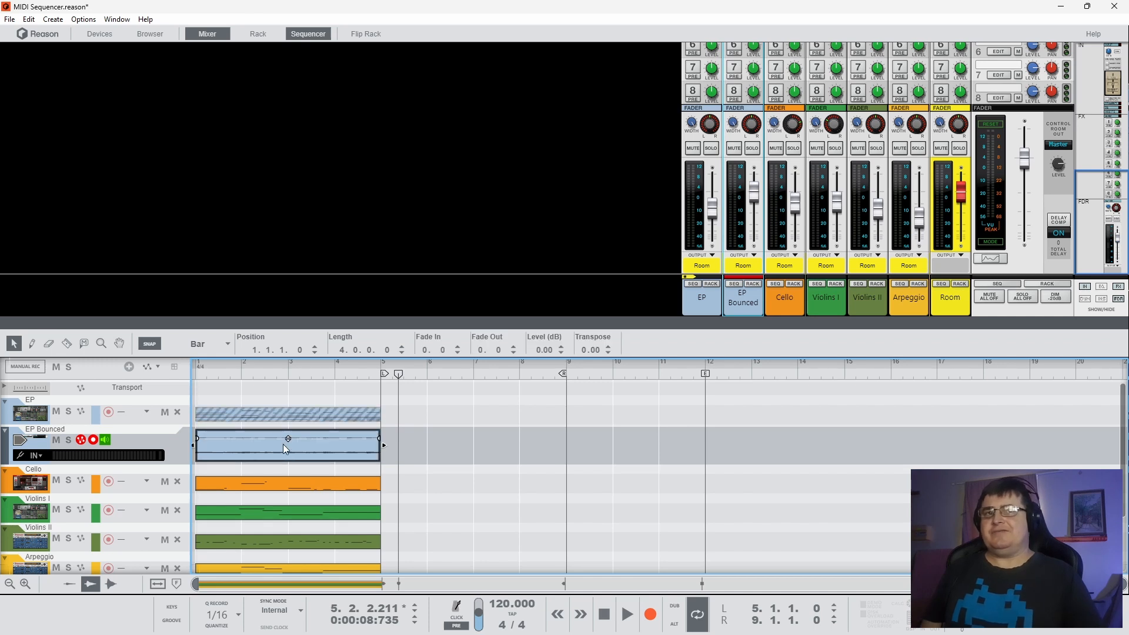
right_click(257, 452)
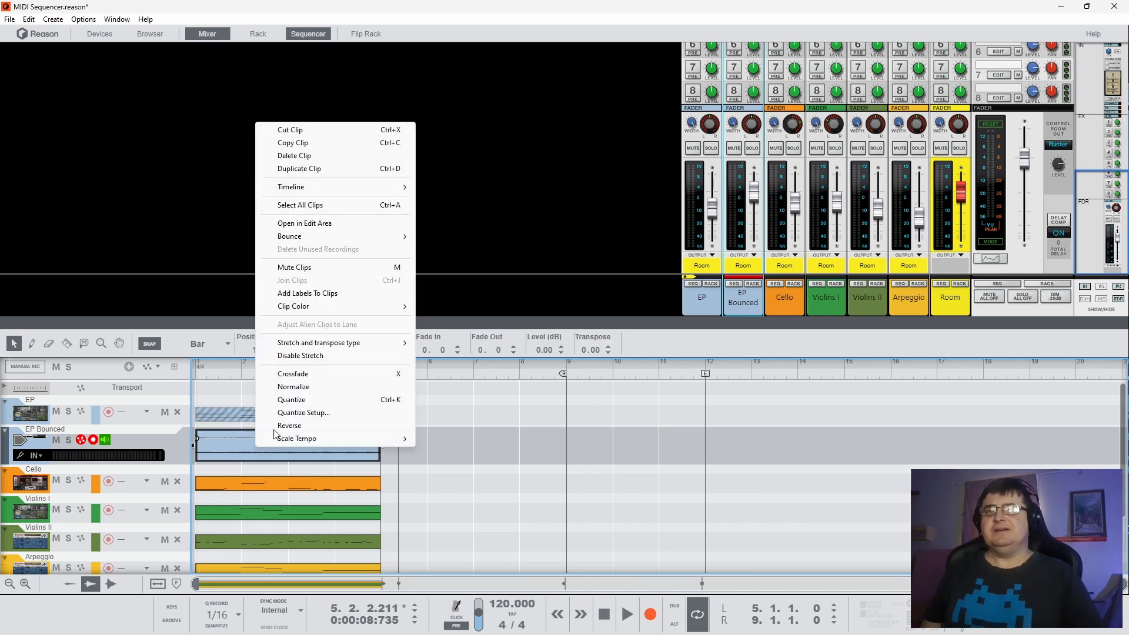
click(272, 453)
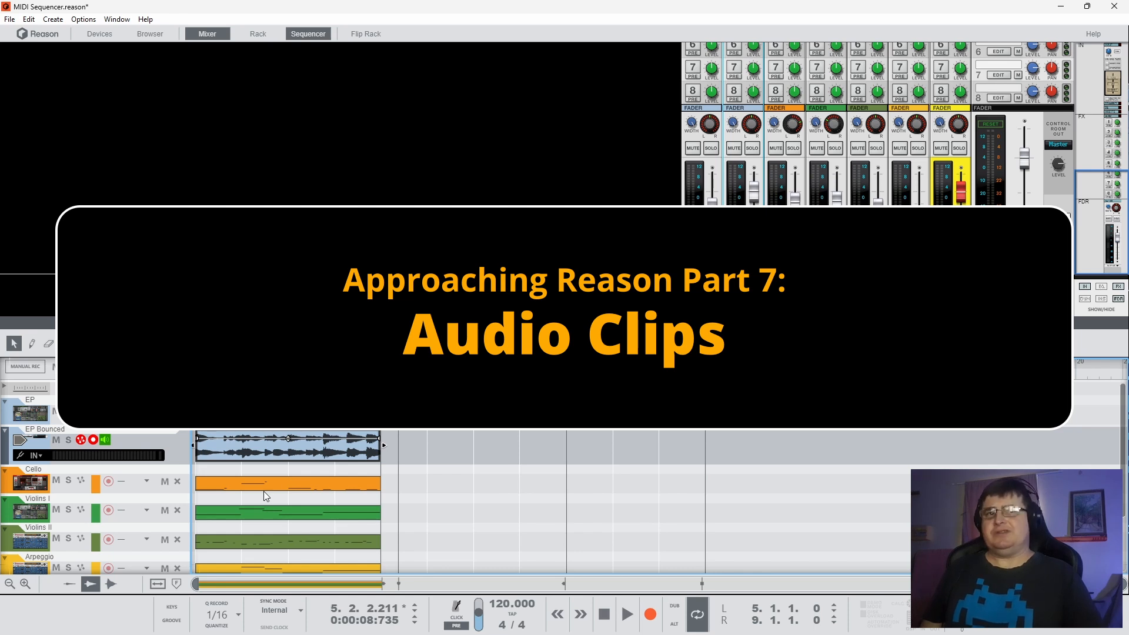
Step: Play the song from bar 1 and lower the EP Bounced channel level to -13.10 dB
click(199, 367)
key(space)
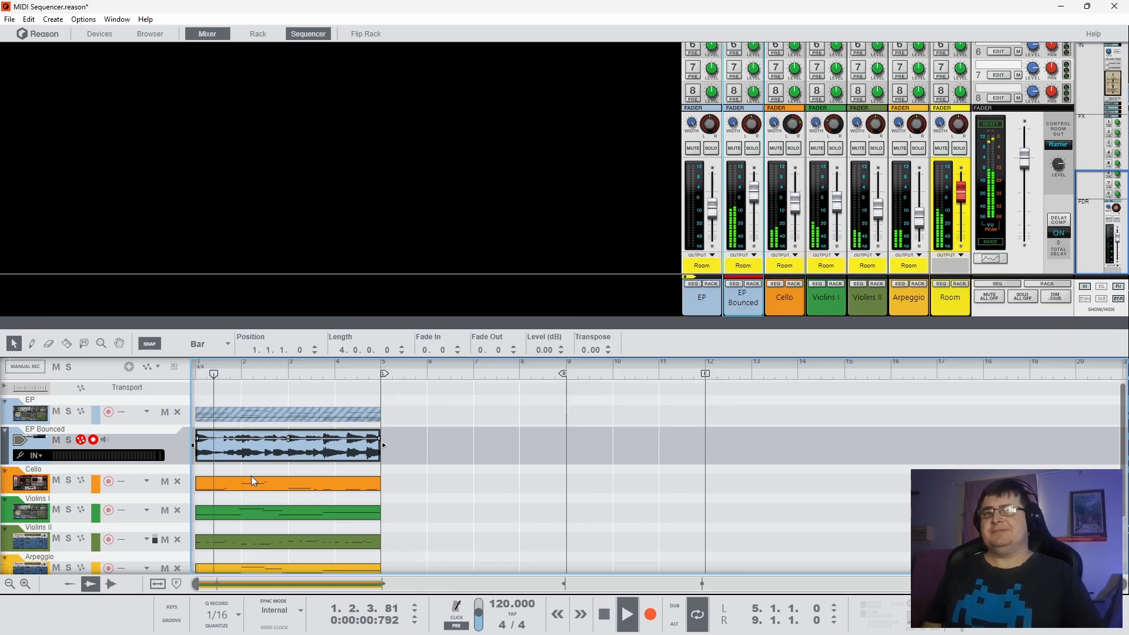
key(space)
drag(755, 196, 757, 215)
key(space)
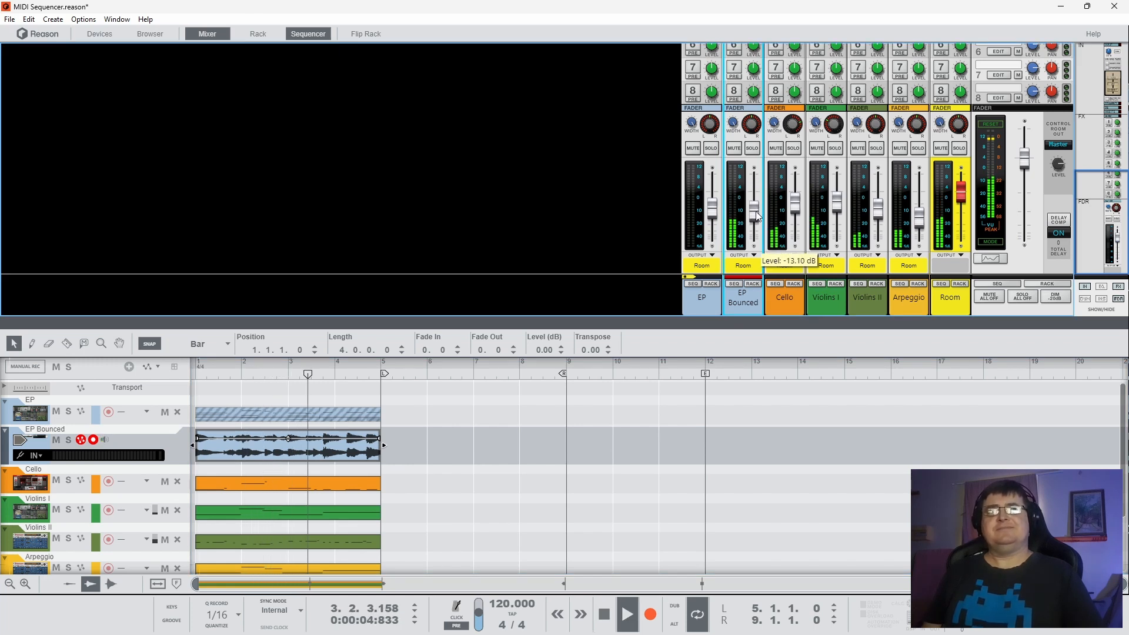
scroll(756, 214, up, 5)
scroll(755, 215, down, 5)
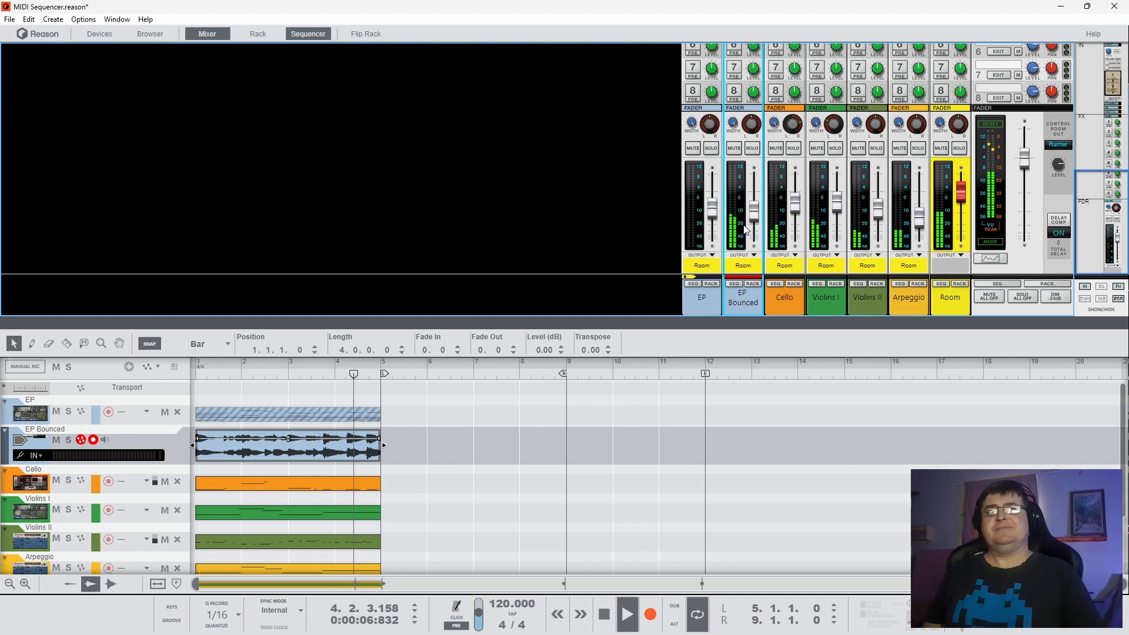
key(space)
Step: Move the EP Bounced audio clip to bar 5, open it in the edit area during playback, and close the editor
drag(235, 450, 443, 452)
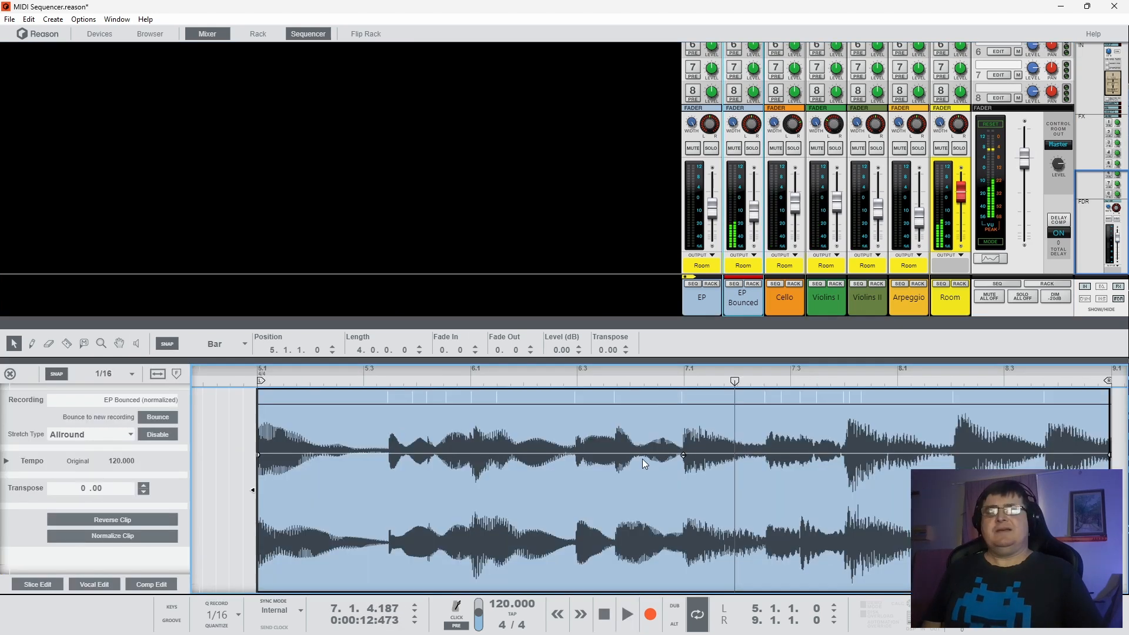
key(space)
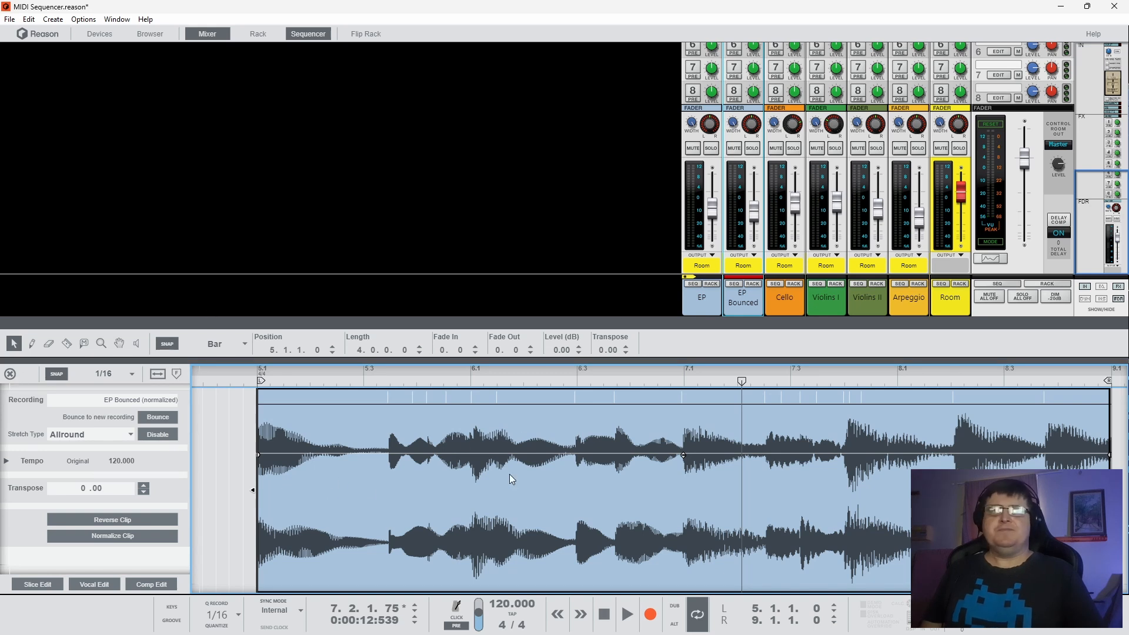
click(10, 374)
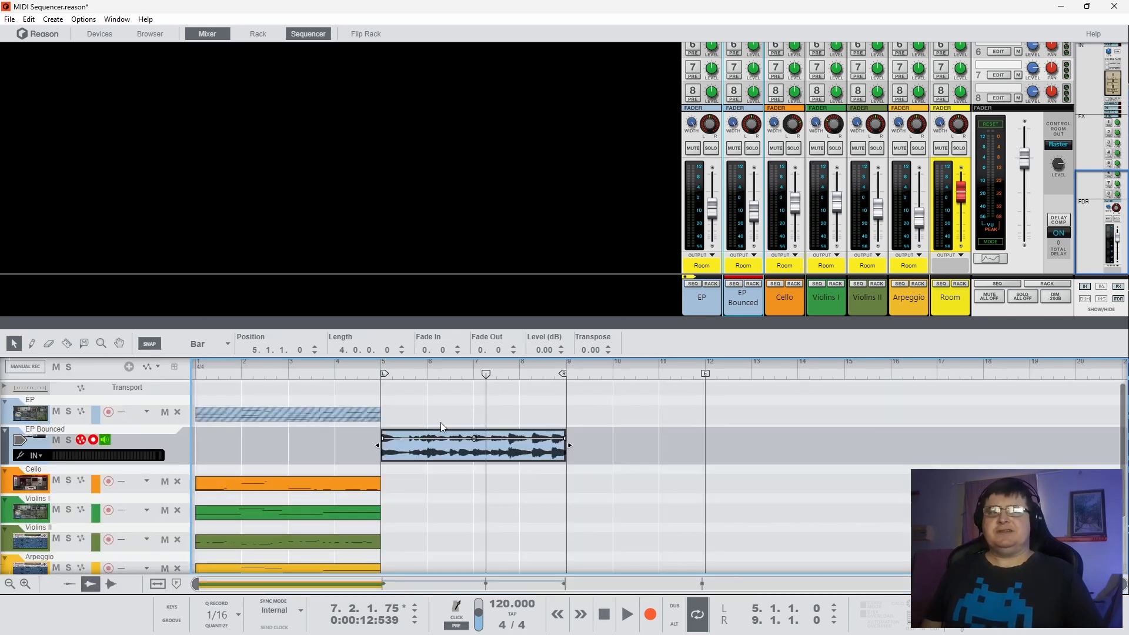
Step: Split the EP Bounced audio clip at bars 6, 7 and 8 with the Razor tool and return to the Selection tool
key(r)
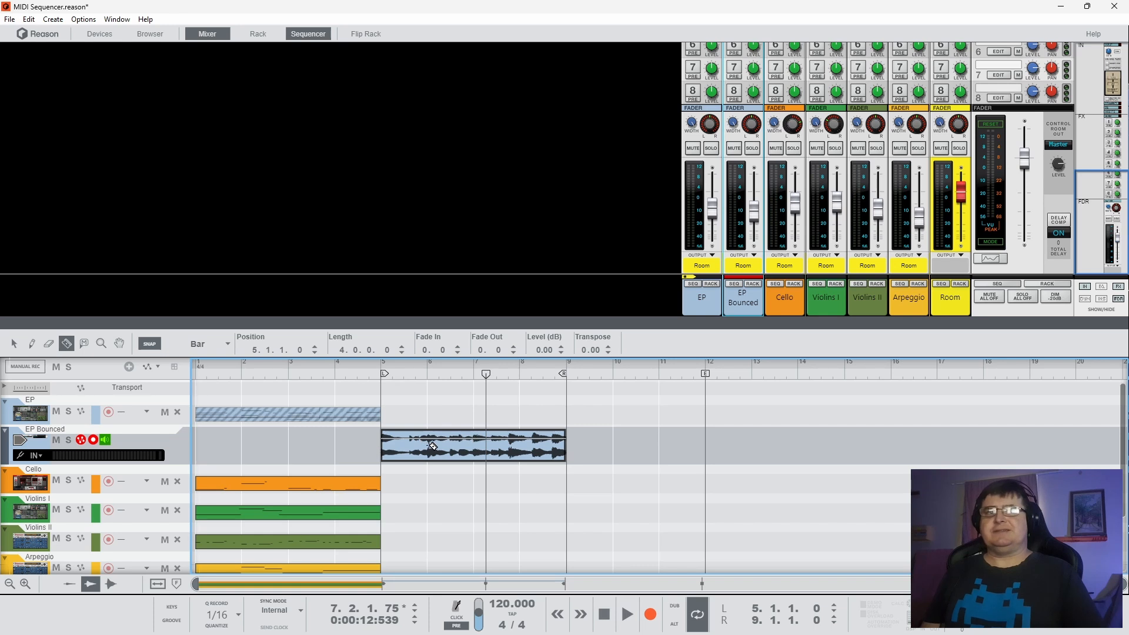
click(428, 446)
click(476, 448)
click(520, 447)
key(q)
Step: Normalize the one-bar audio clip at bar 7 and try to apply a crossfade to it
right_click(486, 440)
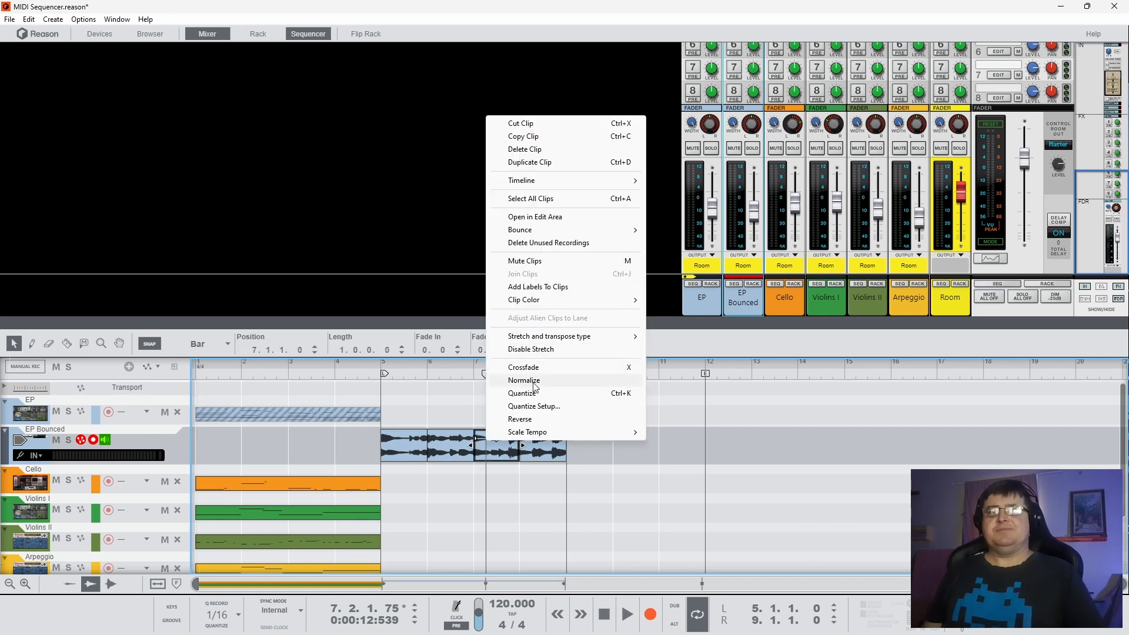
click(524, 380)
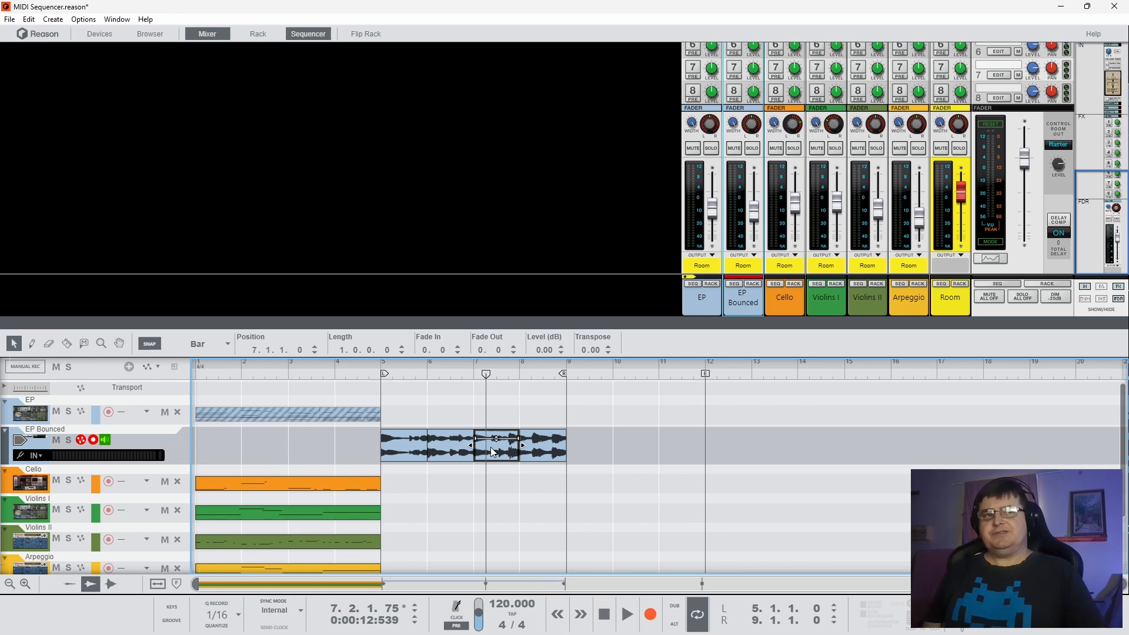
right_click(493, 452)
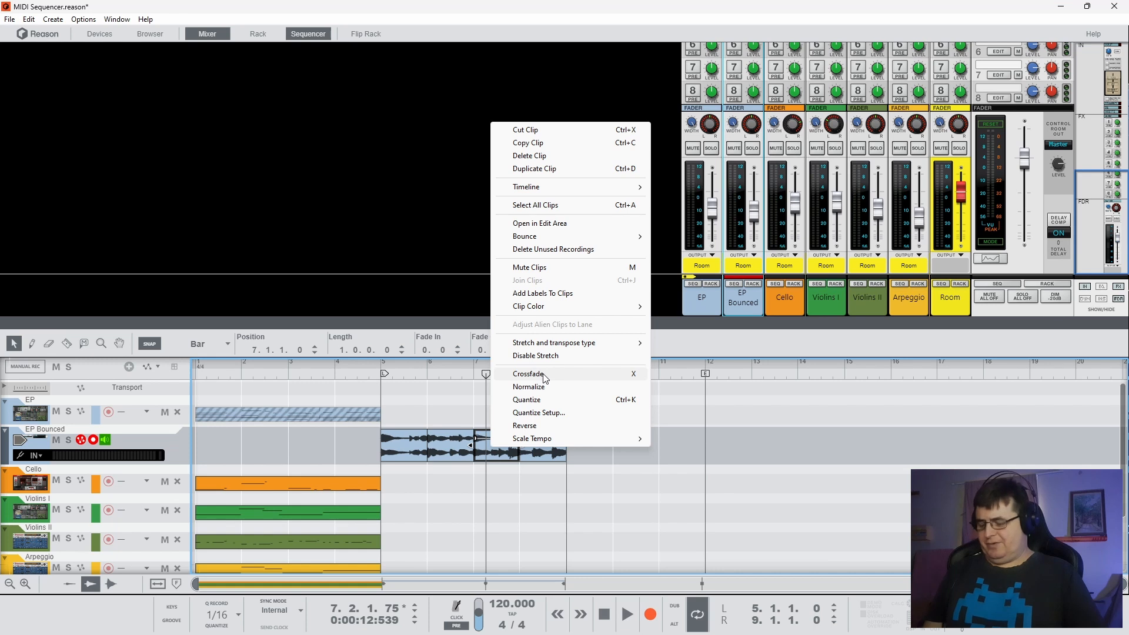
click(545, 378)
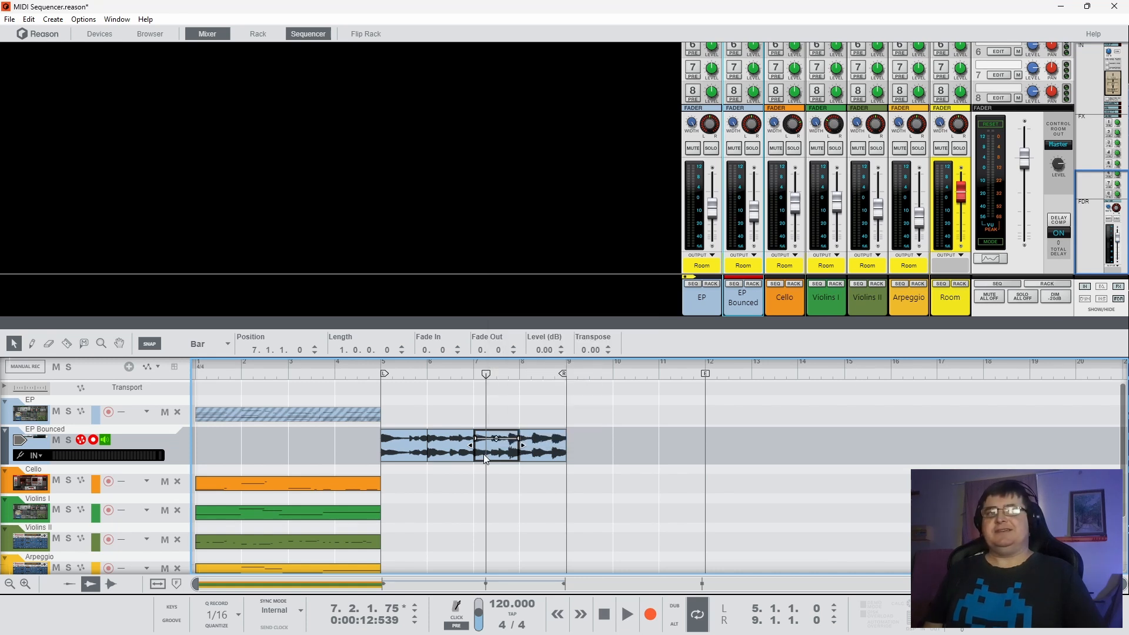
Step: Using 1/16 snap, move the bar 7 audio clip to 6.4.2.0, overlapping the preceding clip with a crossfade, and play the transition
mouse_move(494, 452)
mouse_down()
mouse_move(467, 455)
mouse_move(479, 462)
mouse_up()
key(ctrl+5)
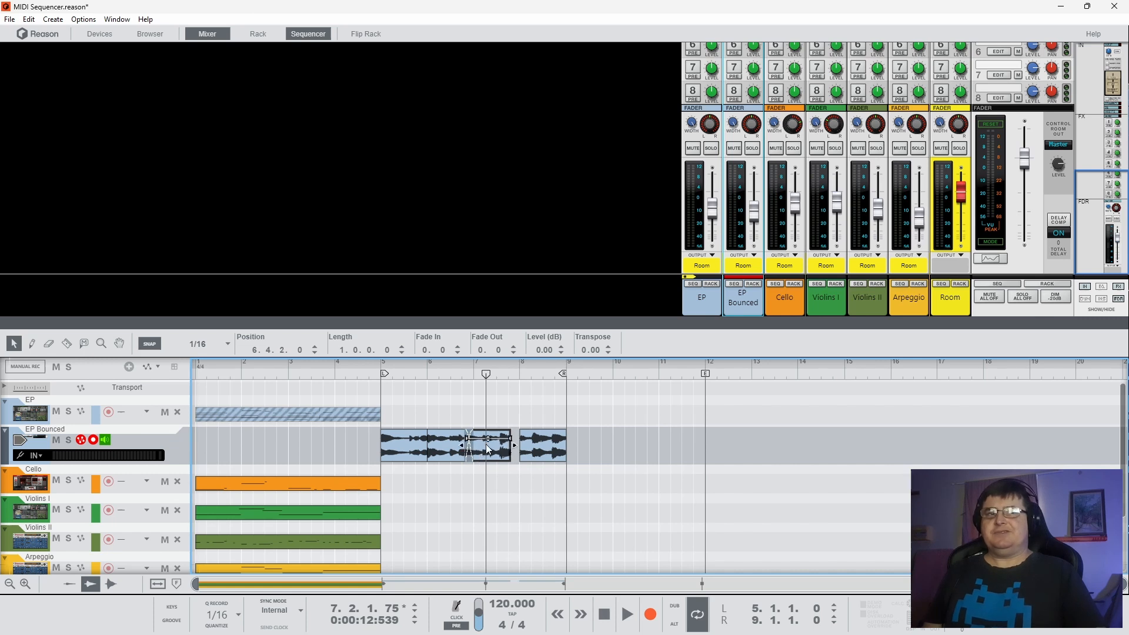
right_click(487, 451)
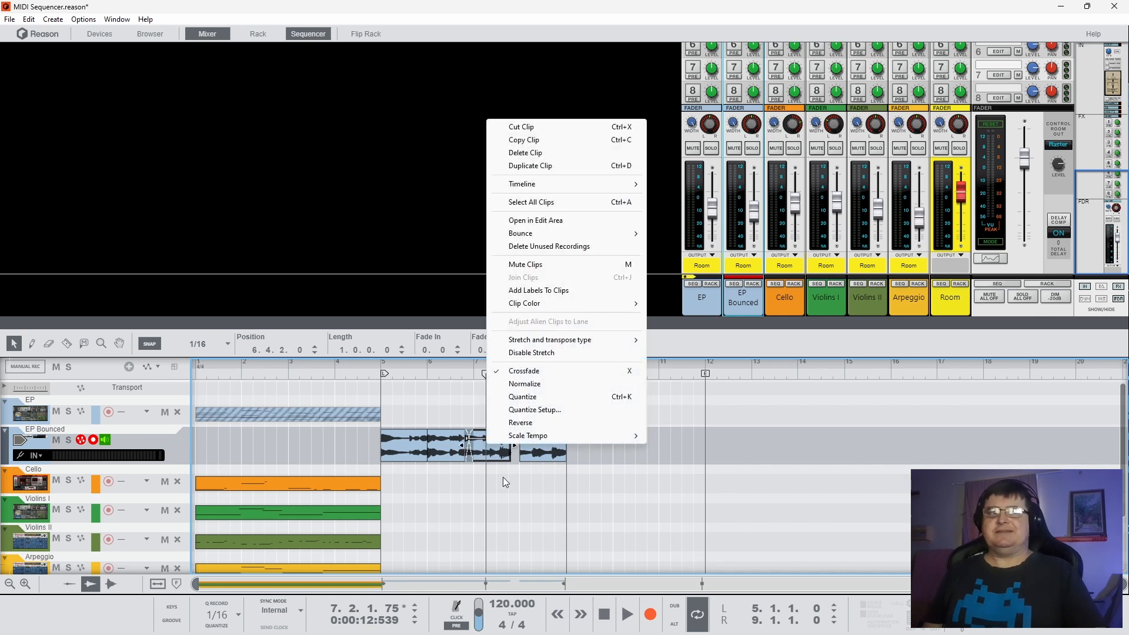
key(Escape)
key(space)
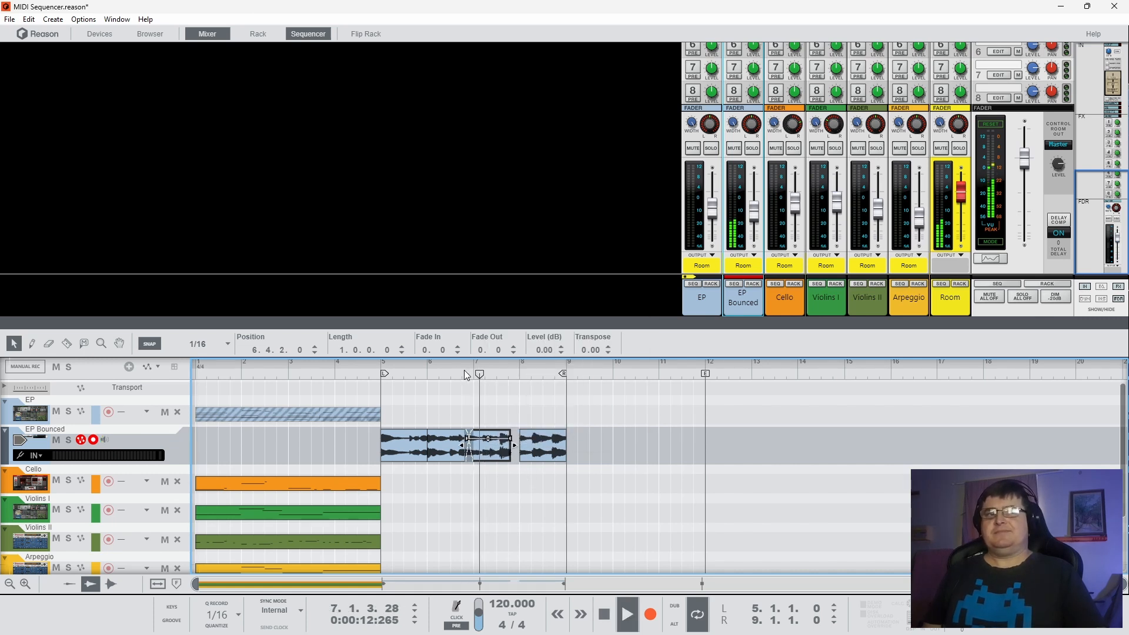
Step: Reverse the EP Bounced audio clip at 6.4.2.0 and play the clips within the loop
key(space)
right_click(491, 440)
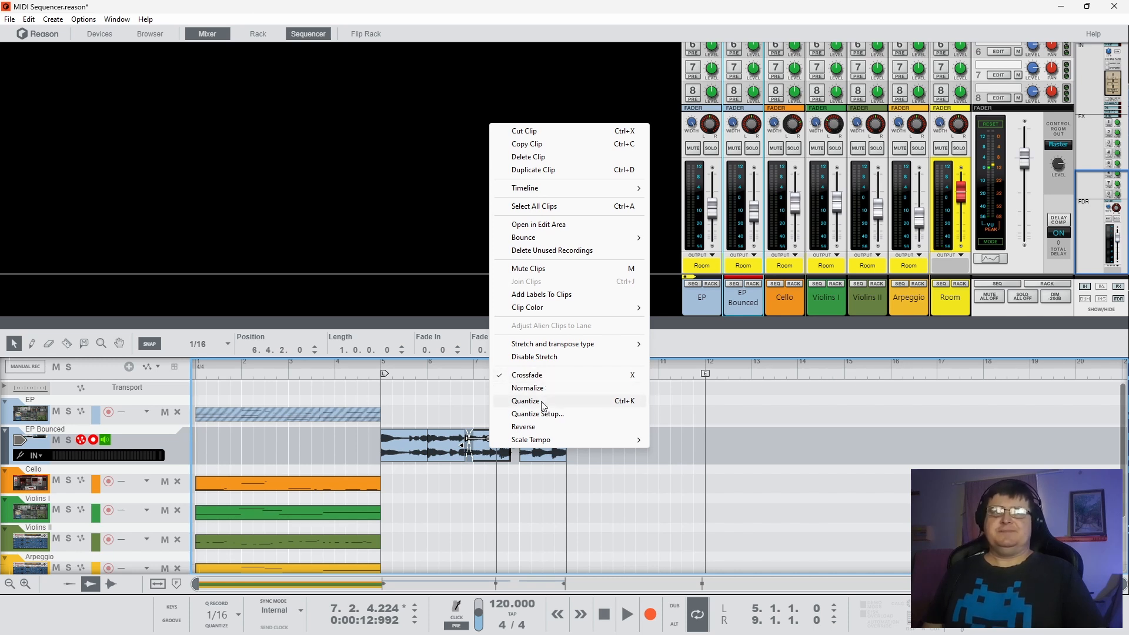
click(540, 428)
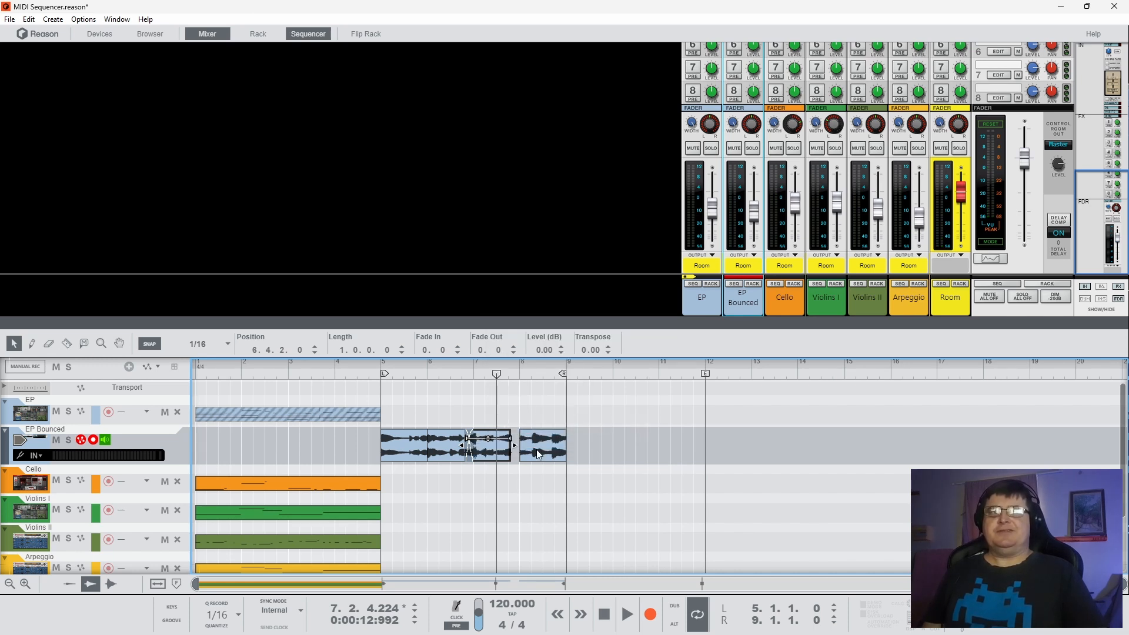
click(445, 374)
key(space)
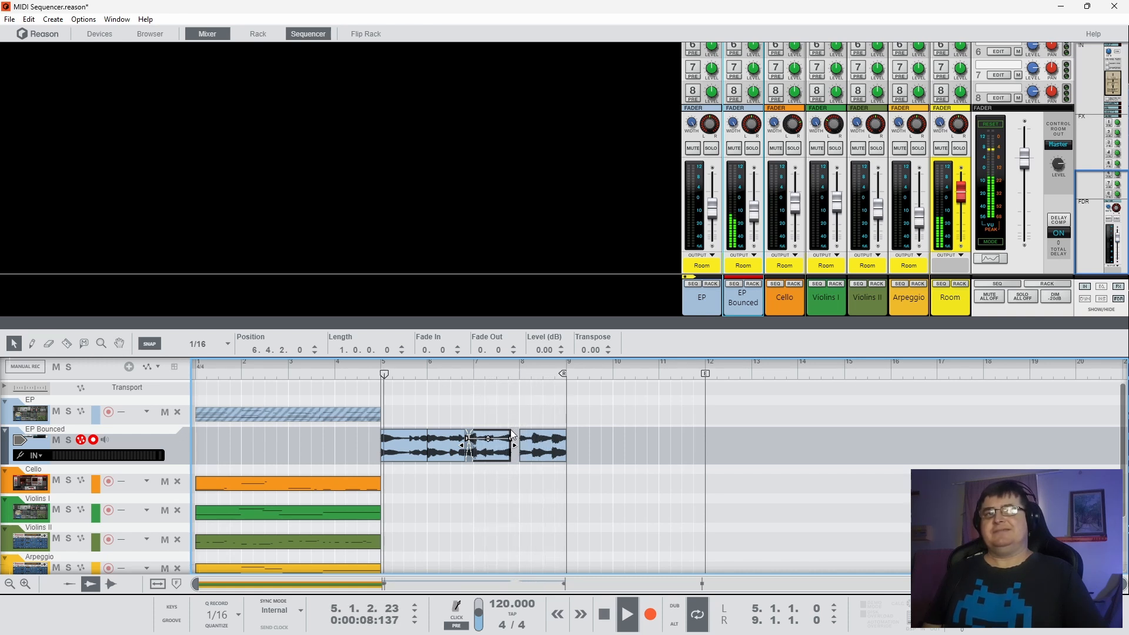
key(space)
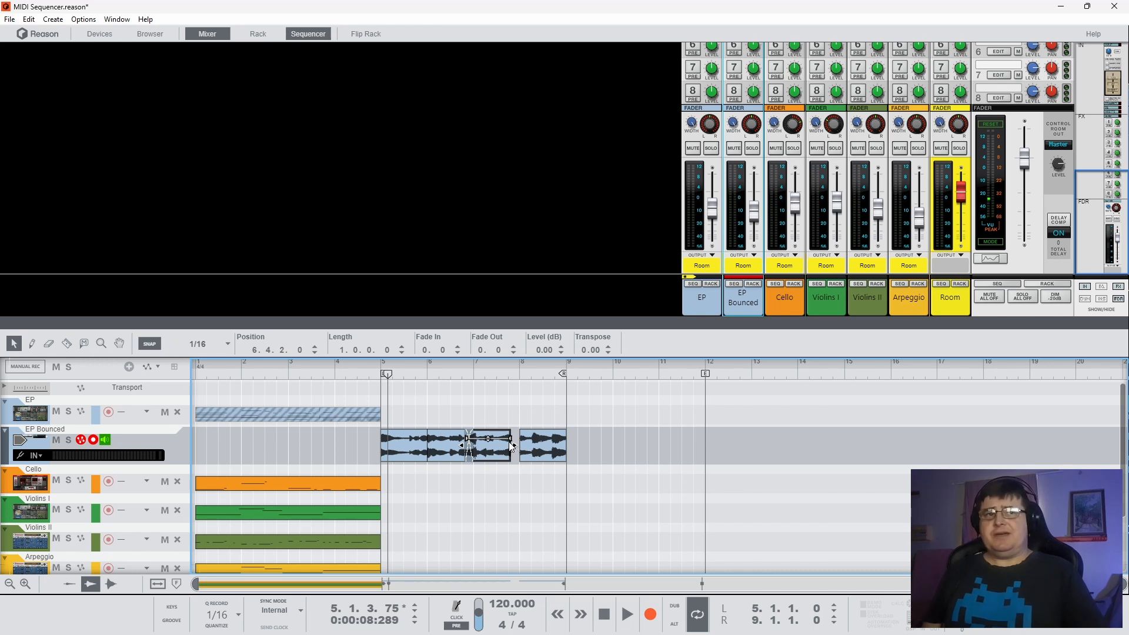
Step: Set the fade-in of the EP Bounced clip at bar 5 to 0.21 and play from 4.4.4.0
click(392, 442)
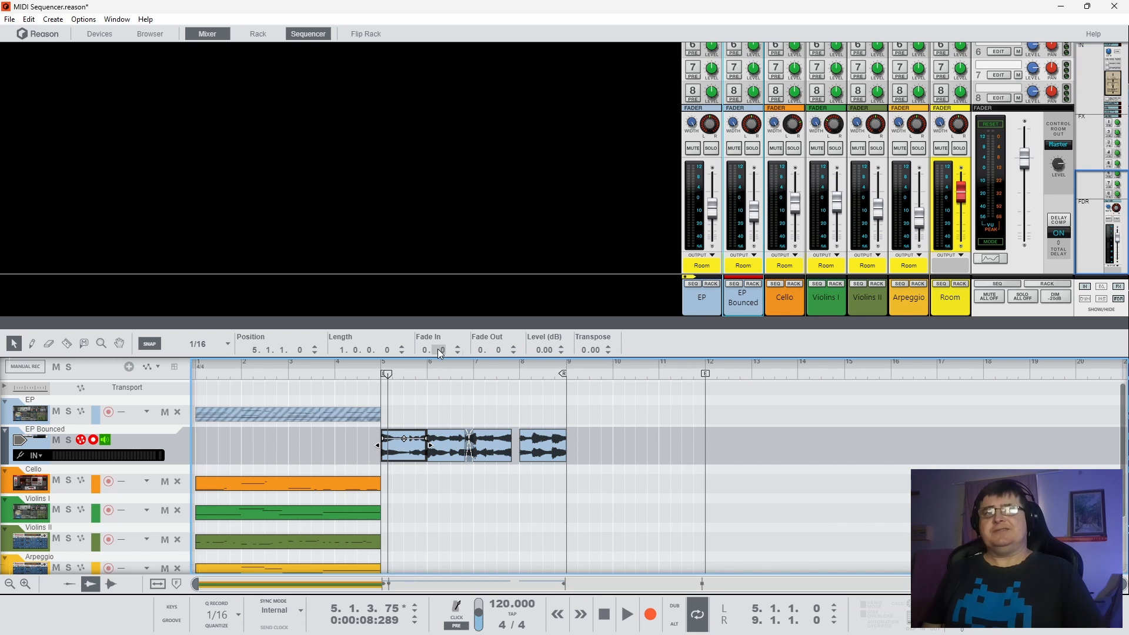
drag(425, 350, 432, 277)
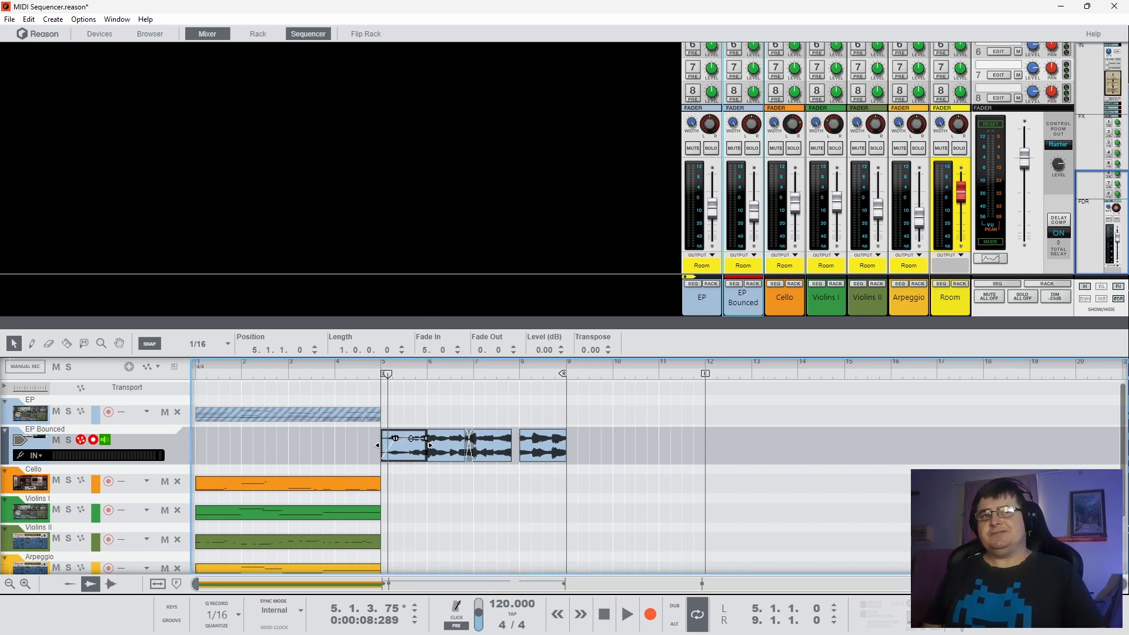
drag(395, 438, 377, 439)
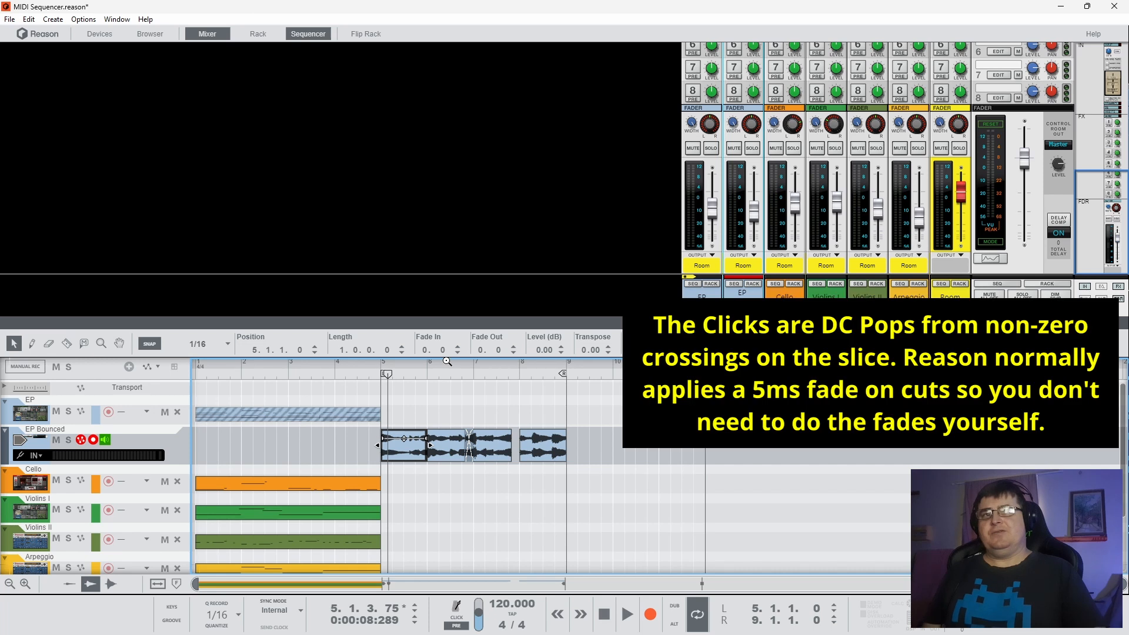
drag(446, 353, 450, 342)
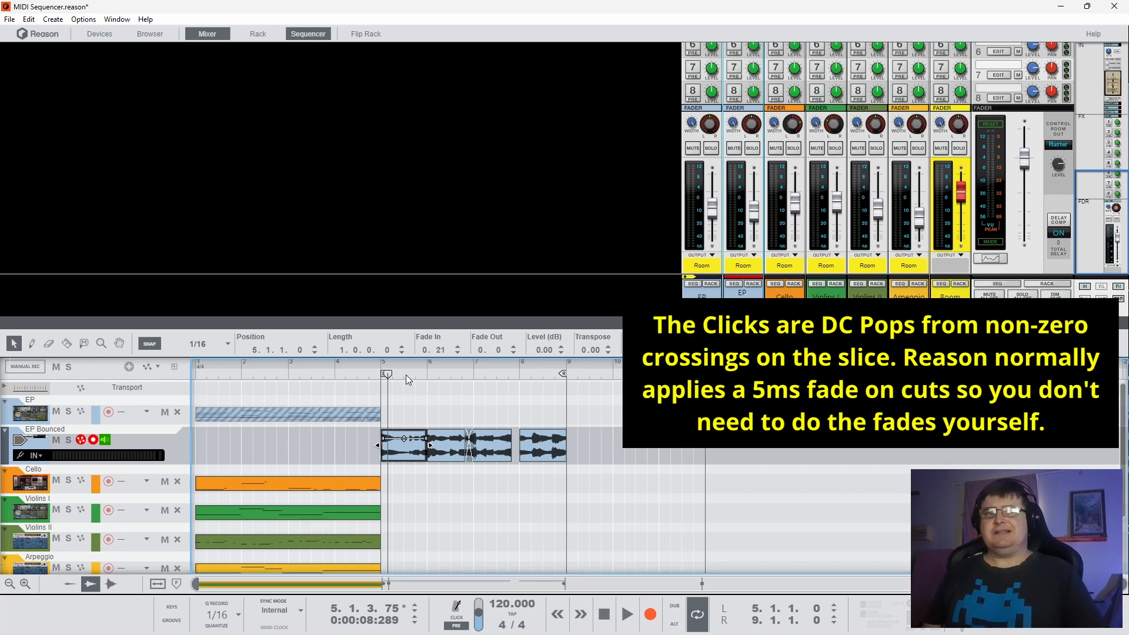
drag(372, 375, 378, 377)
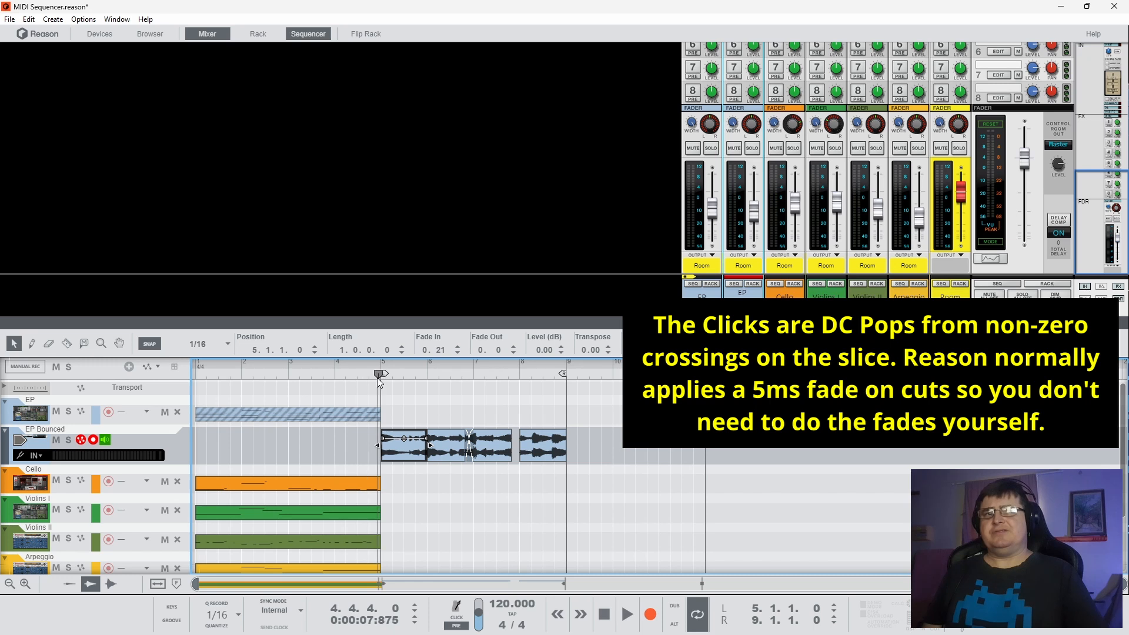
key(space)
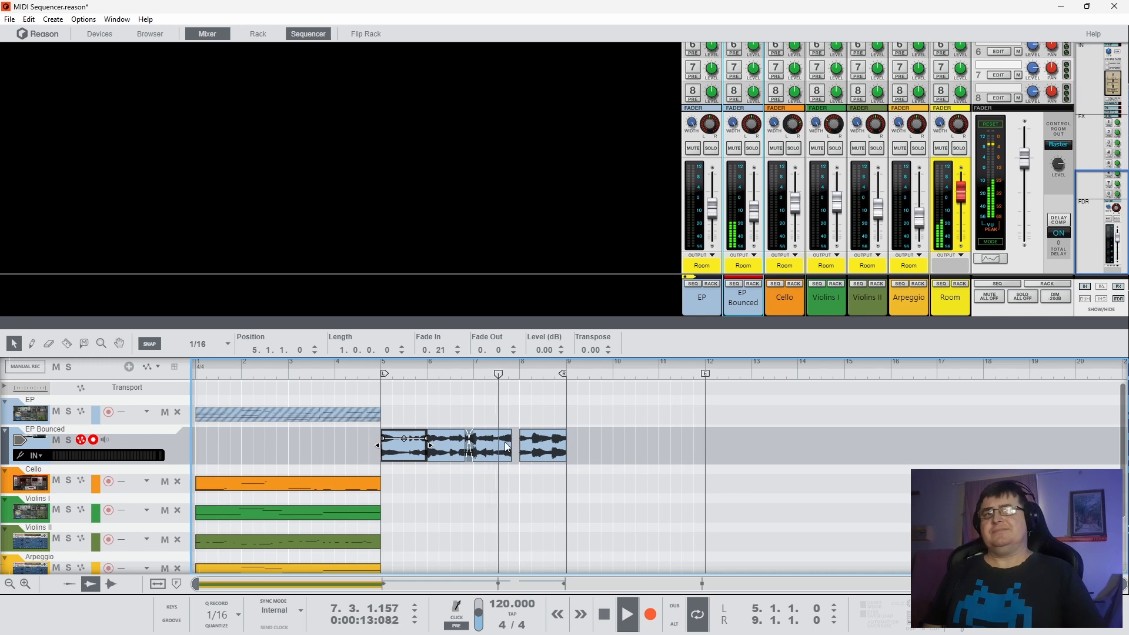
key(space)
Step: Copy the reversed audio clip at 6.4.2.0 to 10.2.1.0 and reverse the copy
click(540, 448)
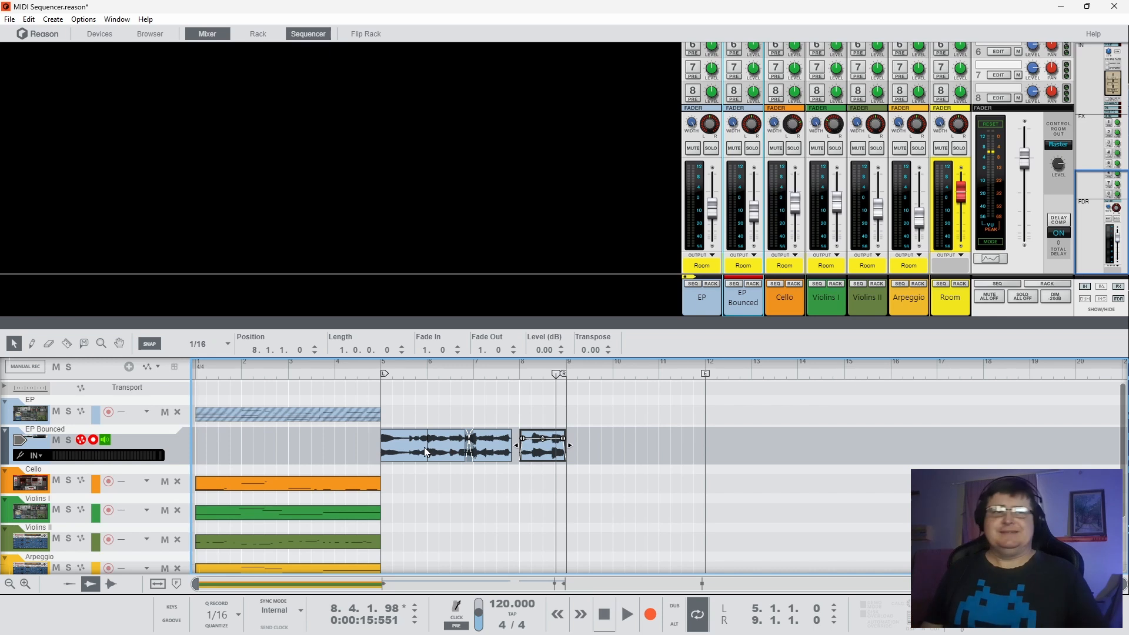
click(490, 452)
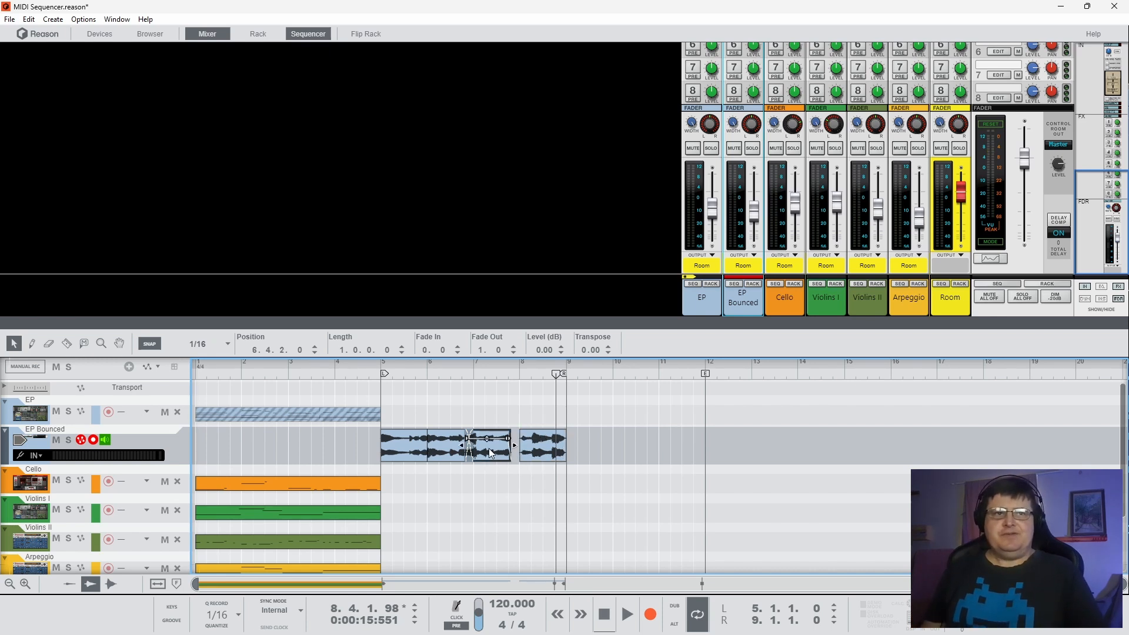
drag(488, 453, 645, 442)
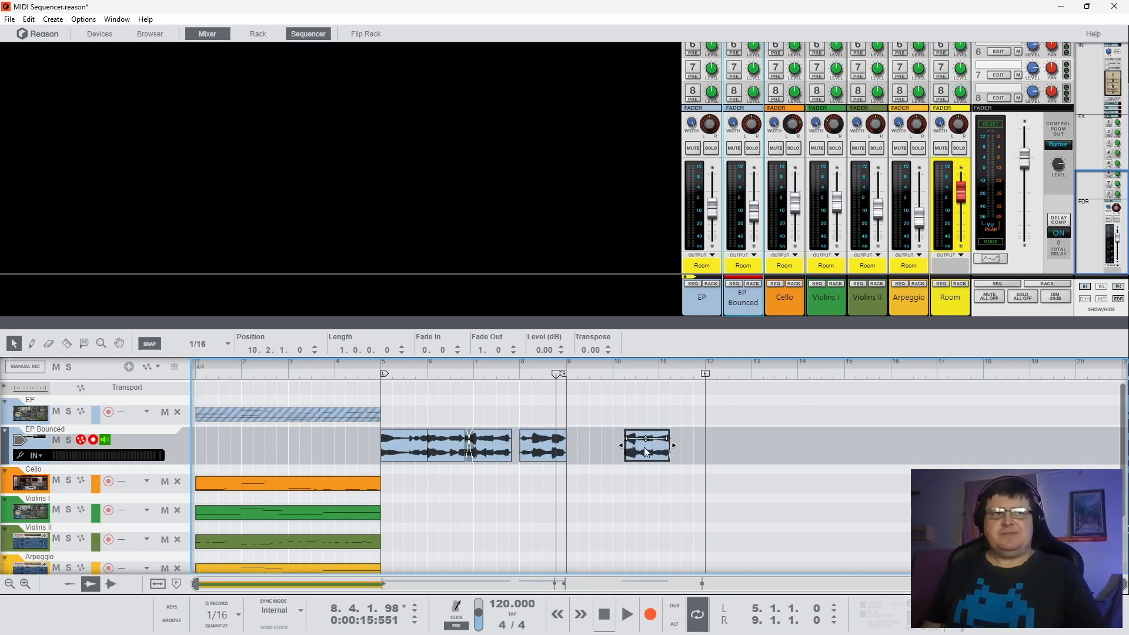
right_click(645, 452)
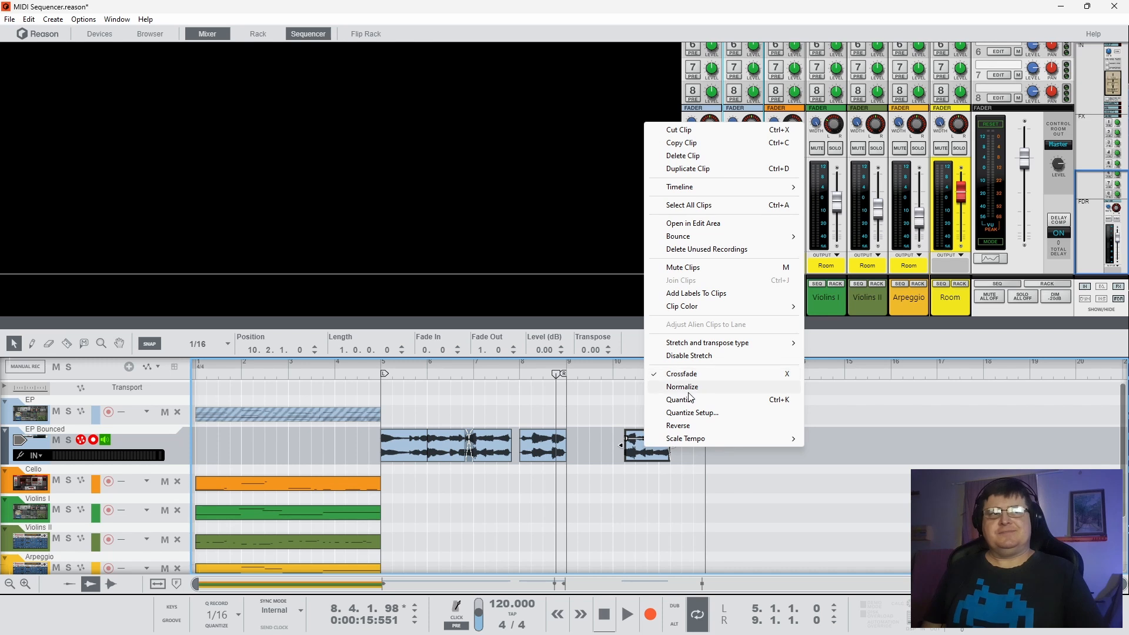
click(682, 425)
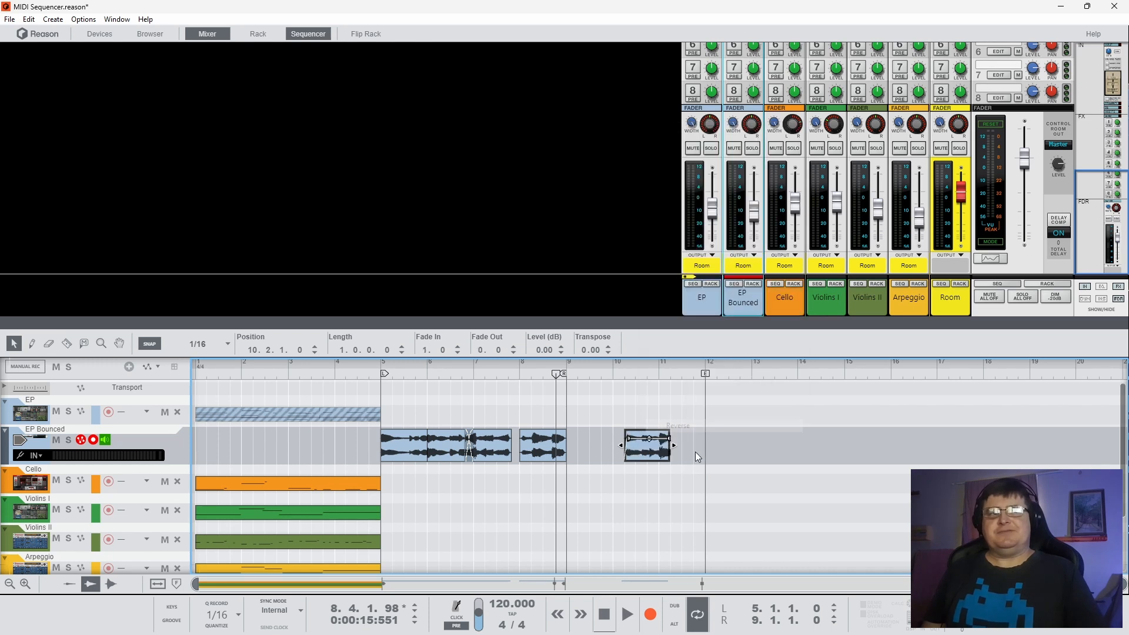
Step: Trim the copied clip to a length of 0.1.1.0, move it to 7.4.1.0 over the neighbouring clips, and play the transition
drag(625, 449, 514, 457)
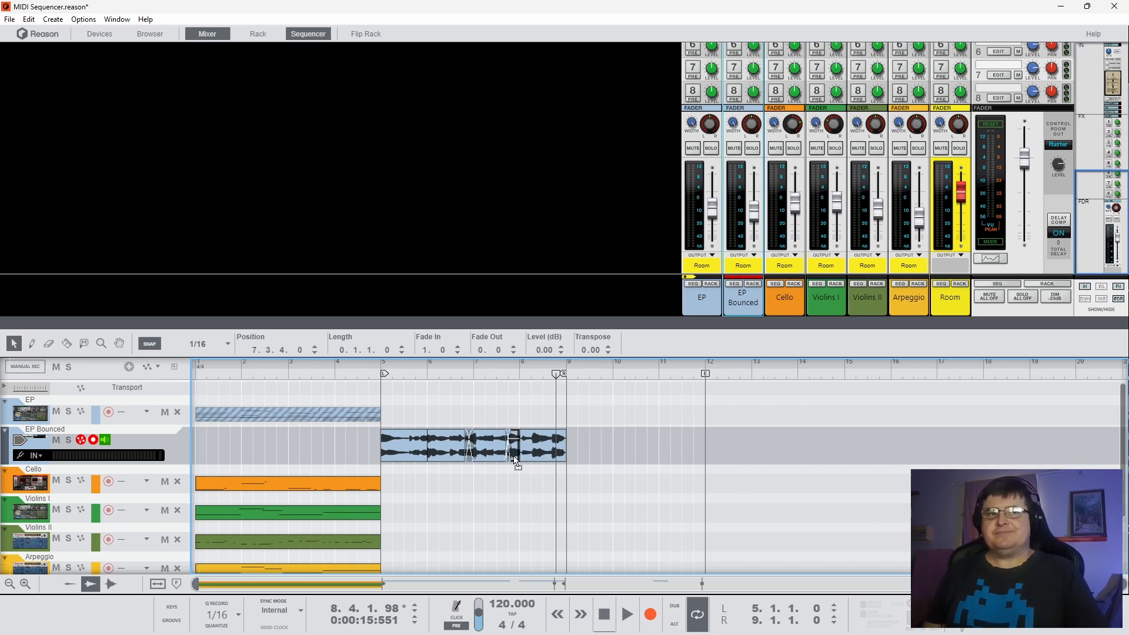
click(492, 374)
key(space)
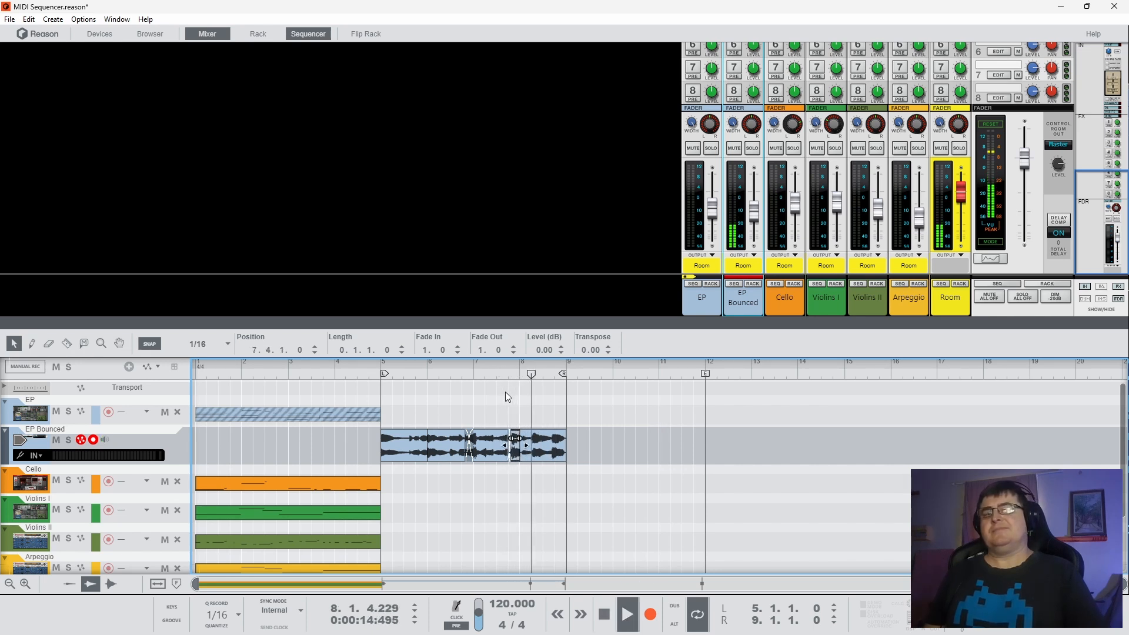
key(space)
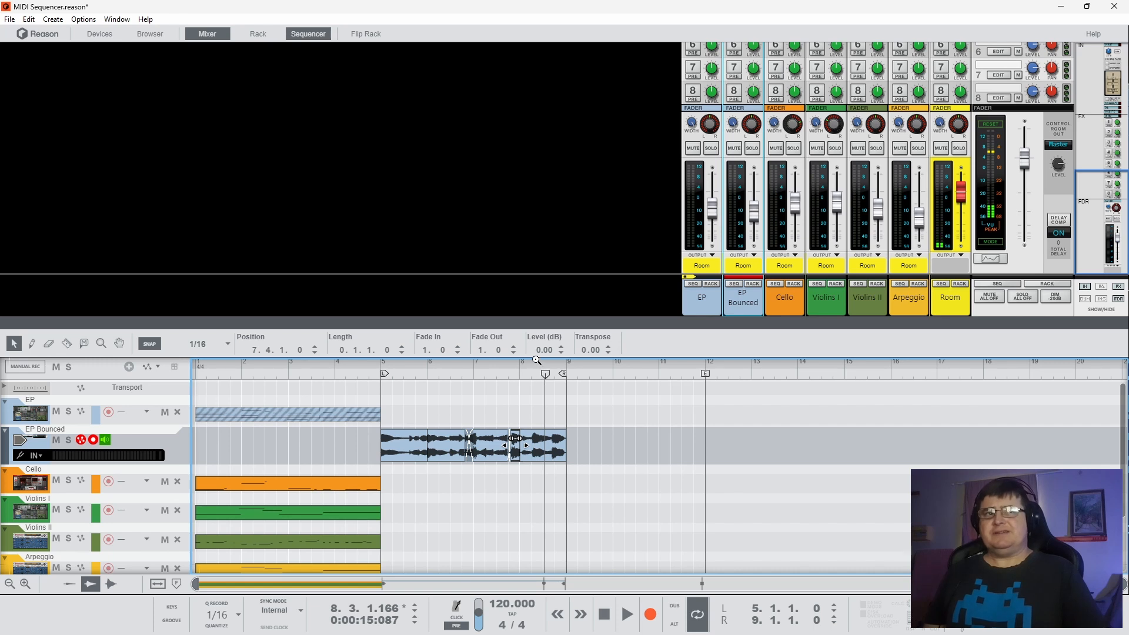
Step: Set the short clip at 7.4.1.0 to a level of -9.28 dB and a transpose of -5.00, and play it back
drag(538, 353, 534, 387)
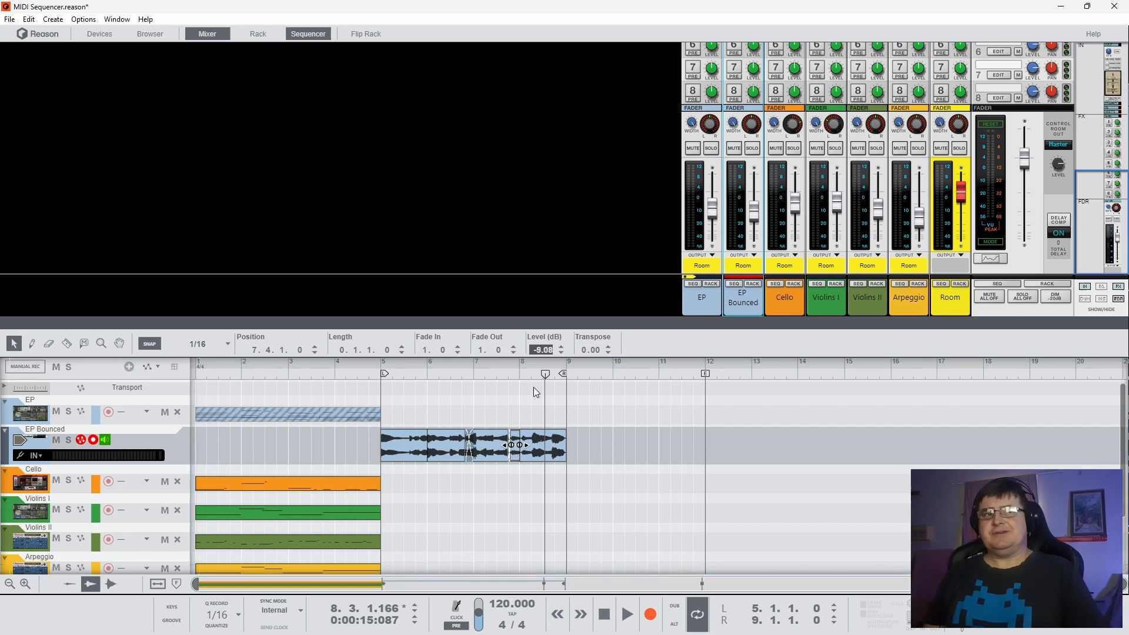
click(489, 440)
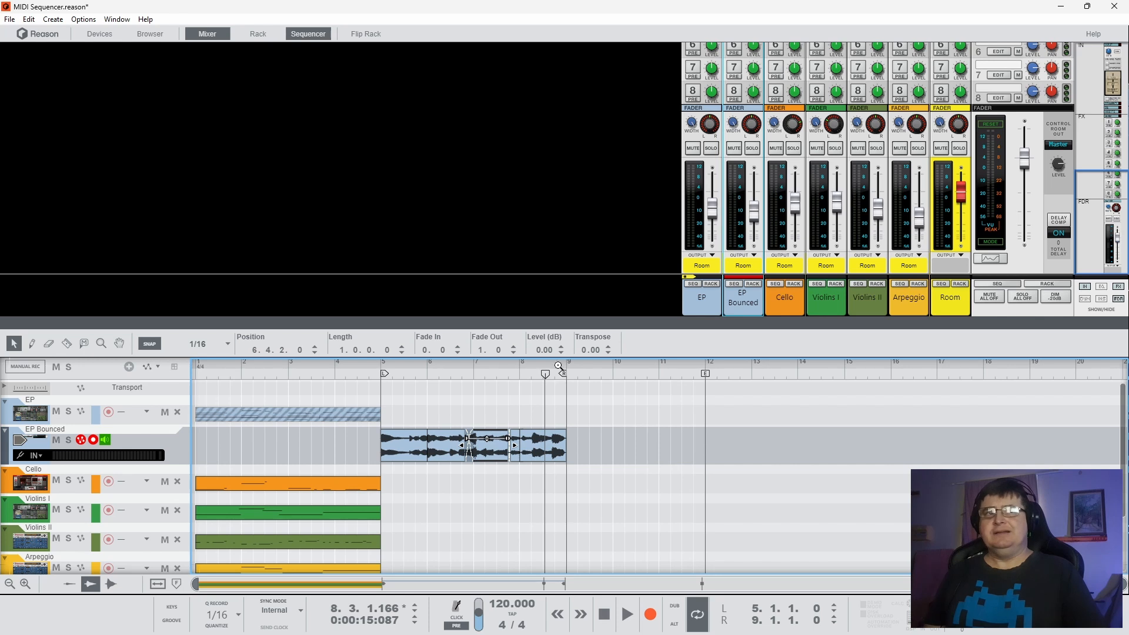
click(517, 456)
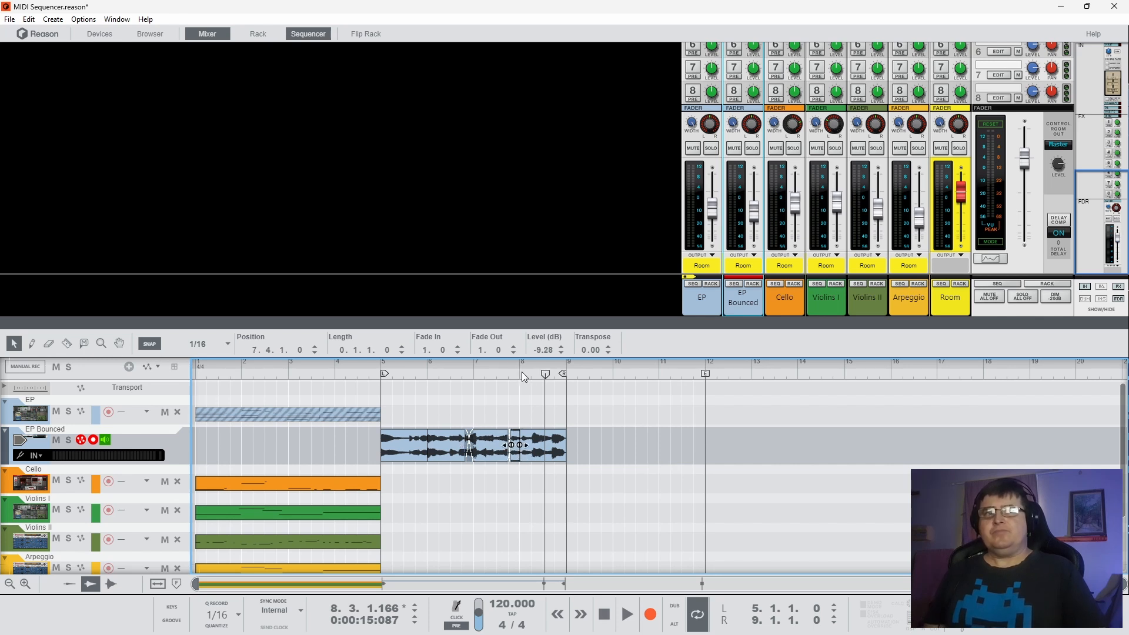
drag(582, 354, 581, 362)
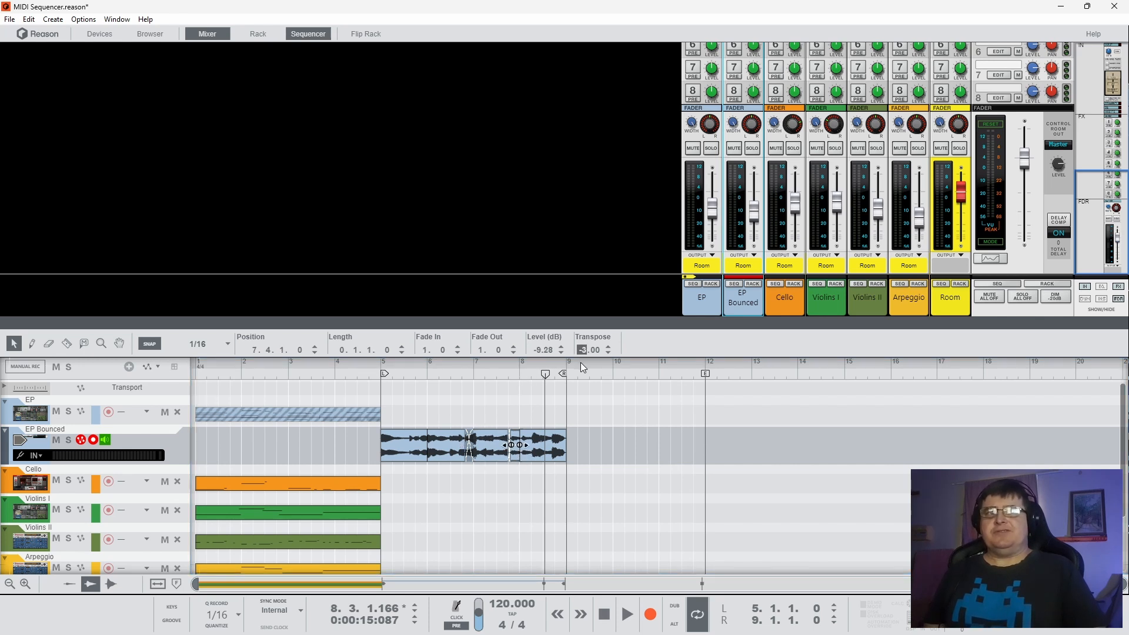
click(520, 376)
key(space)
click(476, 377)
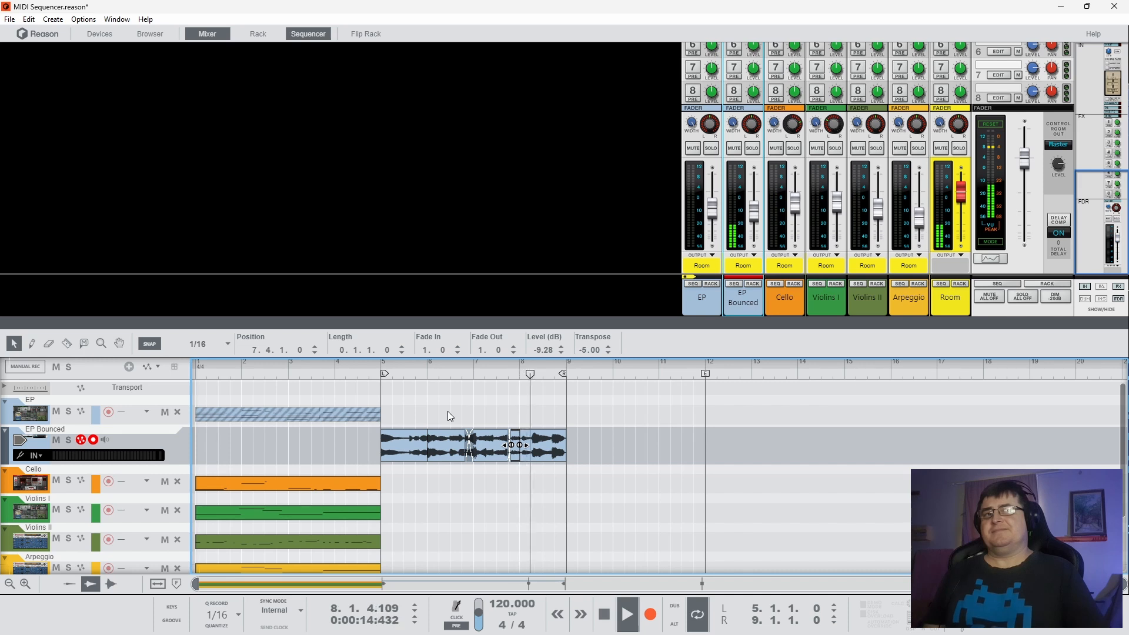
key(space)
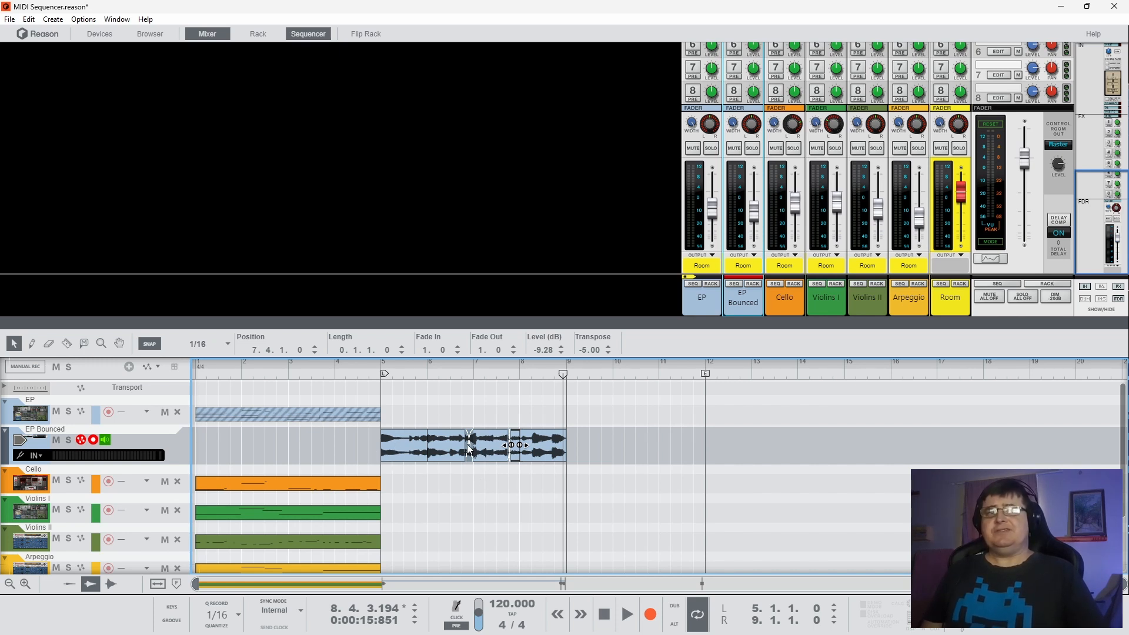
Step: Reshape the crossfade curve where the clip at 6.4.2.0 overlaps the preceding clip
drag(481, 365, 548, 551)
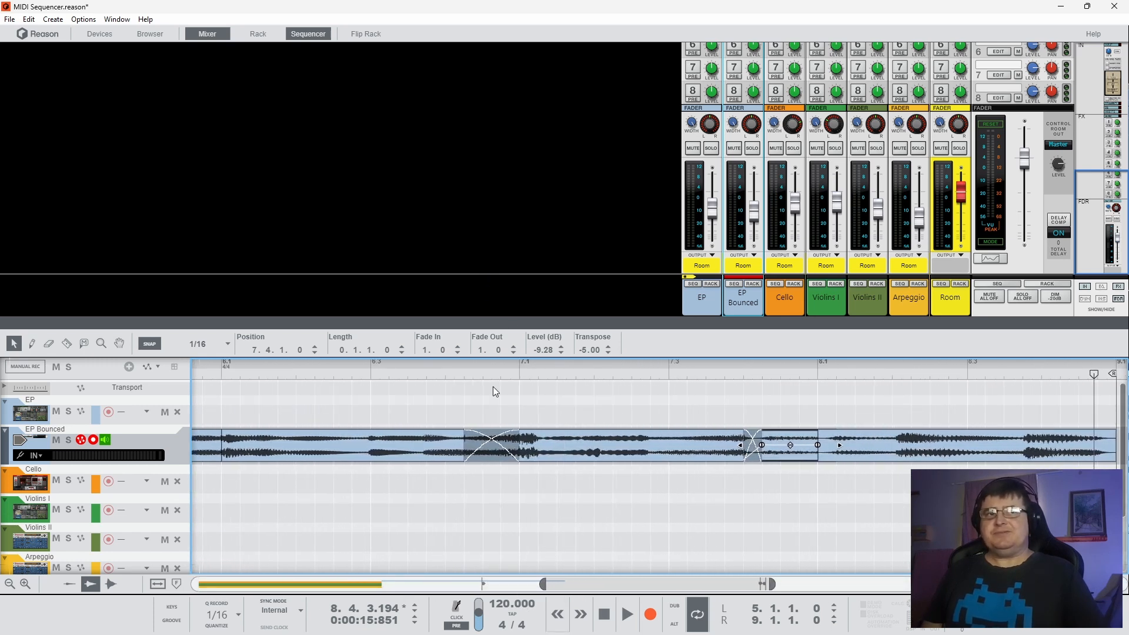
click(500, 451)
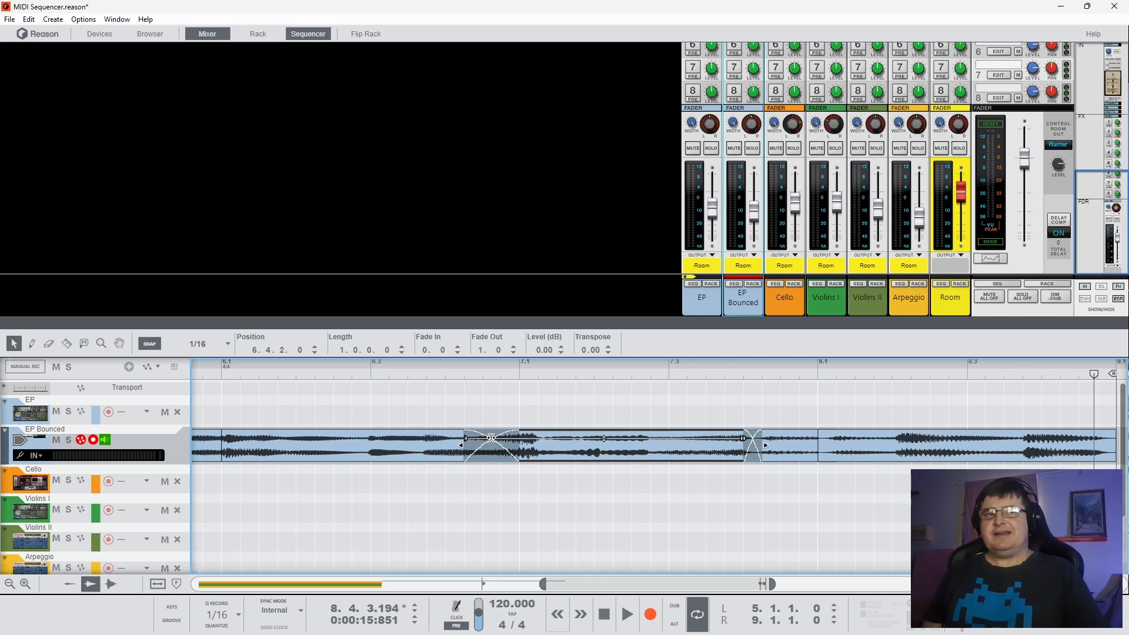
mouse_move(502, 438)
mouse_down()
mouse_move(484, 437)
mouse_move(512, 438)
mouse_move(480, 438)
mouse_up()
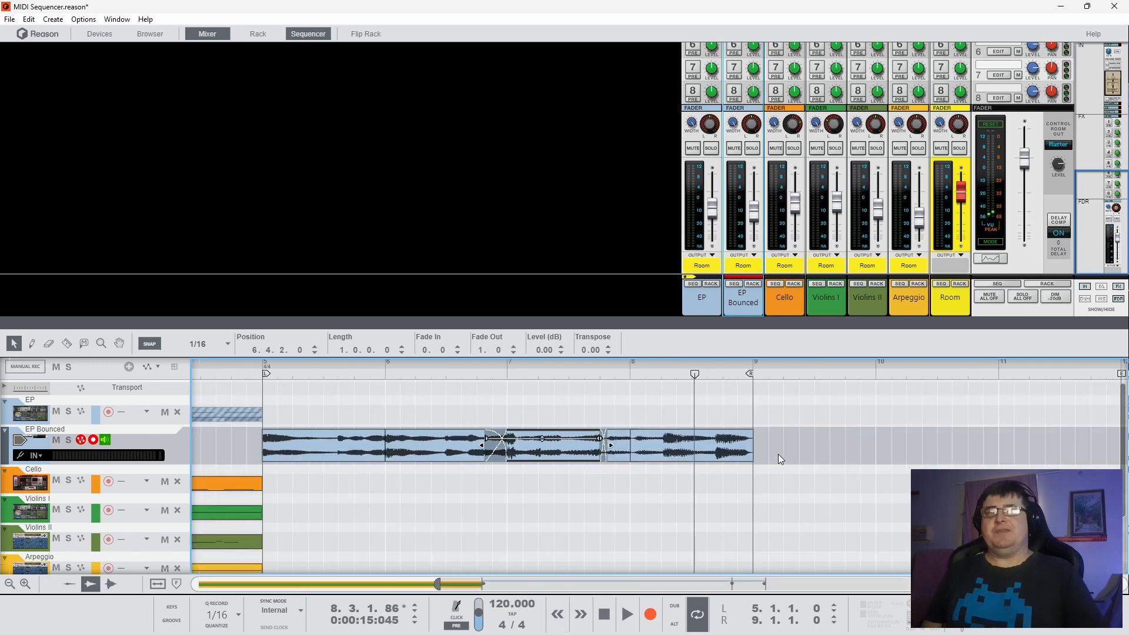
Step: Examine the EP Bounced clips at close zoom, open the bar 5 clip in the edit area, and close the editor
drag(780, 455, 306, 442)
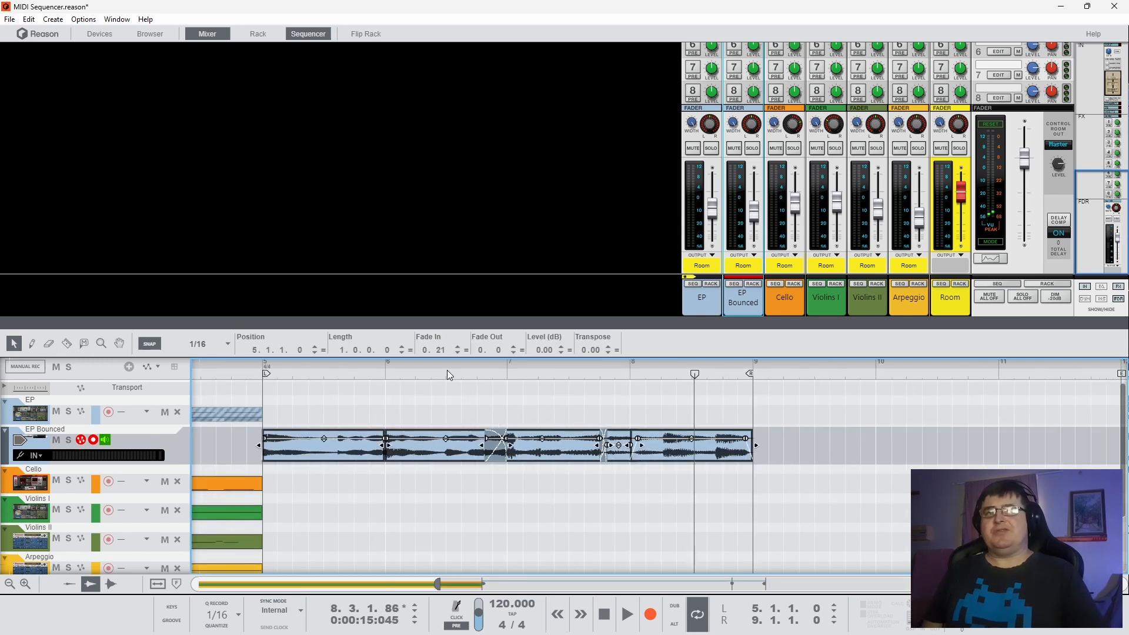
drag(450, 370, 580, 634)
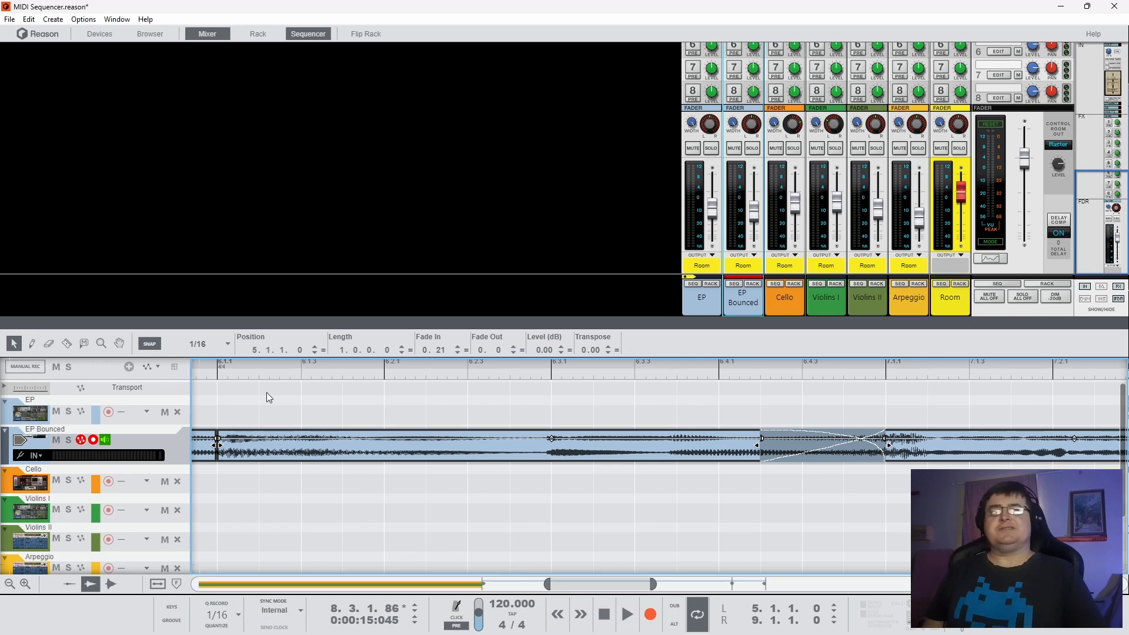
key(h)
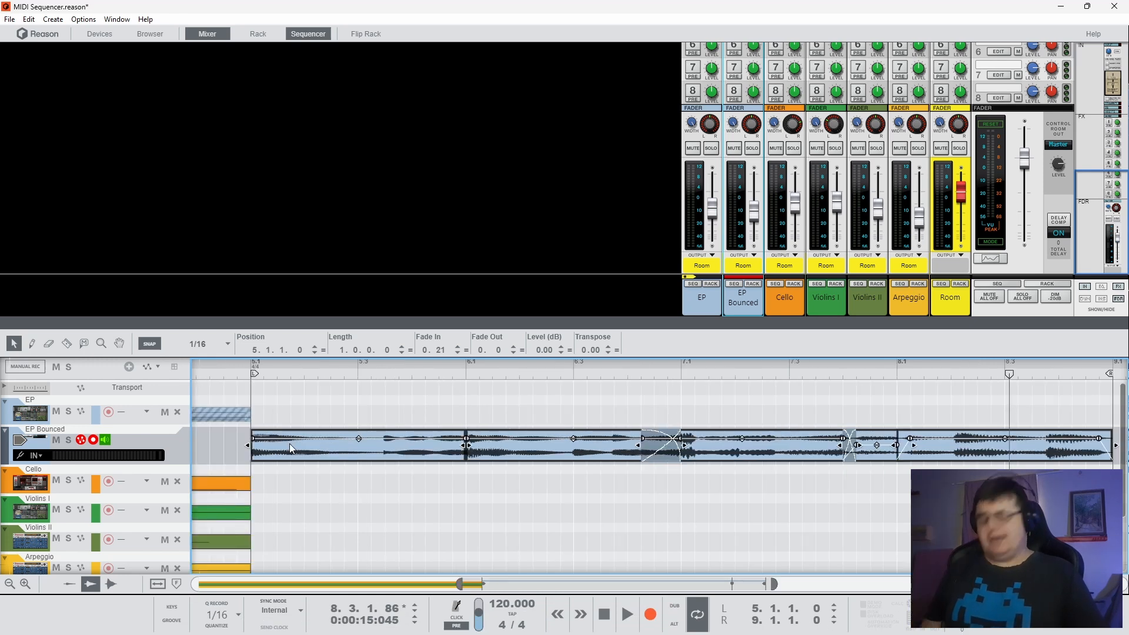
drag(484, 373, 433, 256)
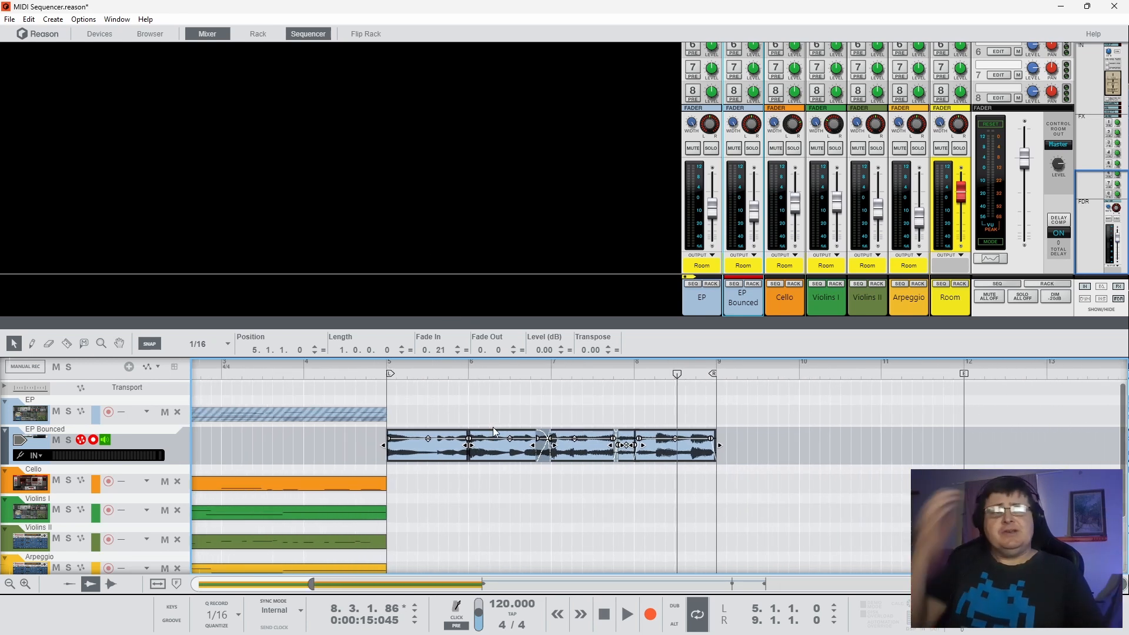
double_click(432, 455)
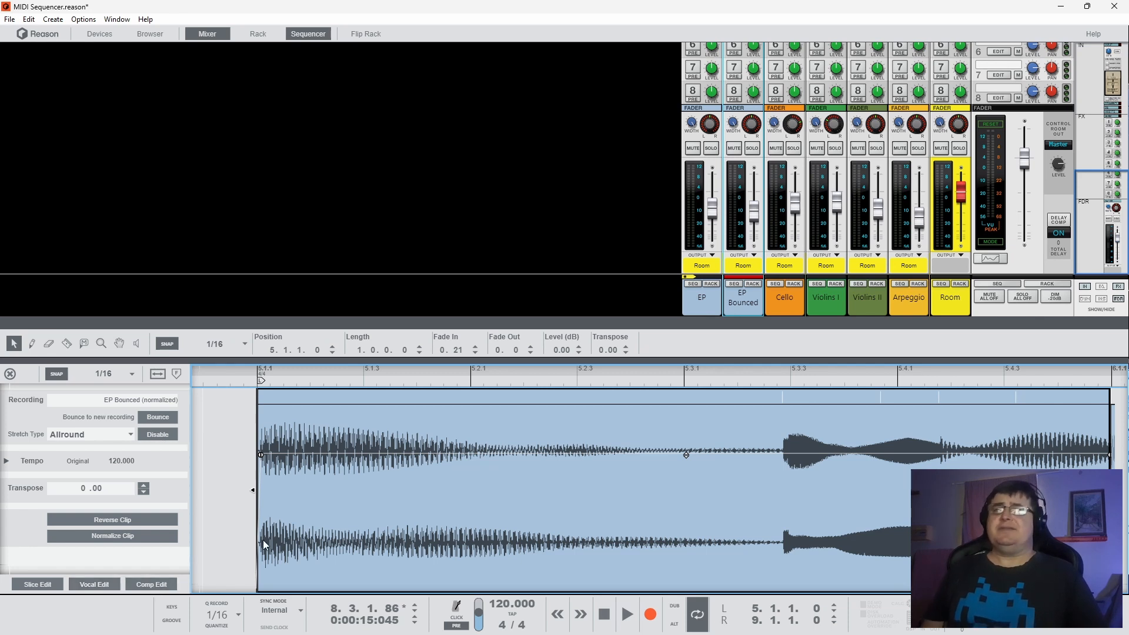
click(10, 374)
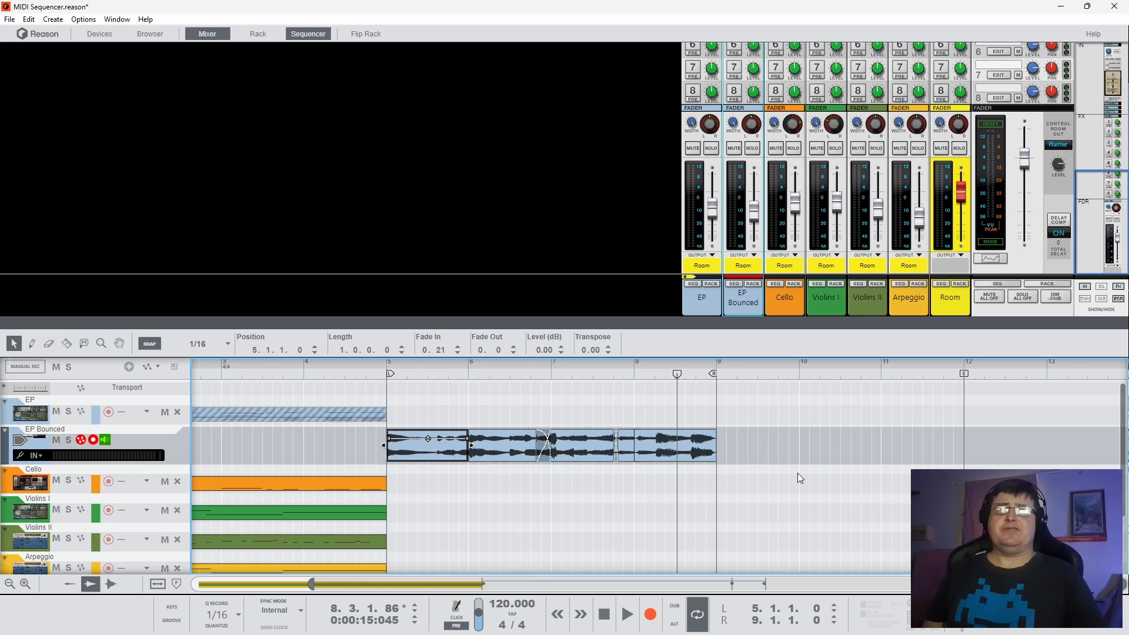
Step: Select all the clips on the EP Bounced track and reset the EP Bounced channel's level fader
drag(775, 453, 440, 451)
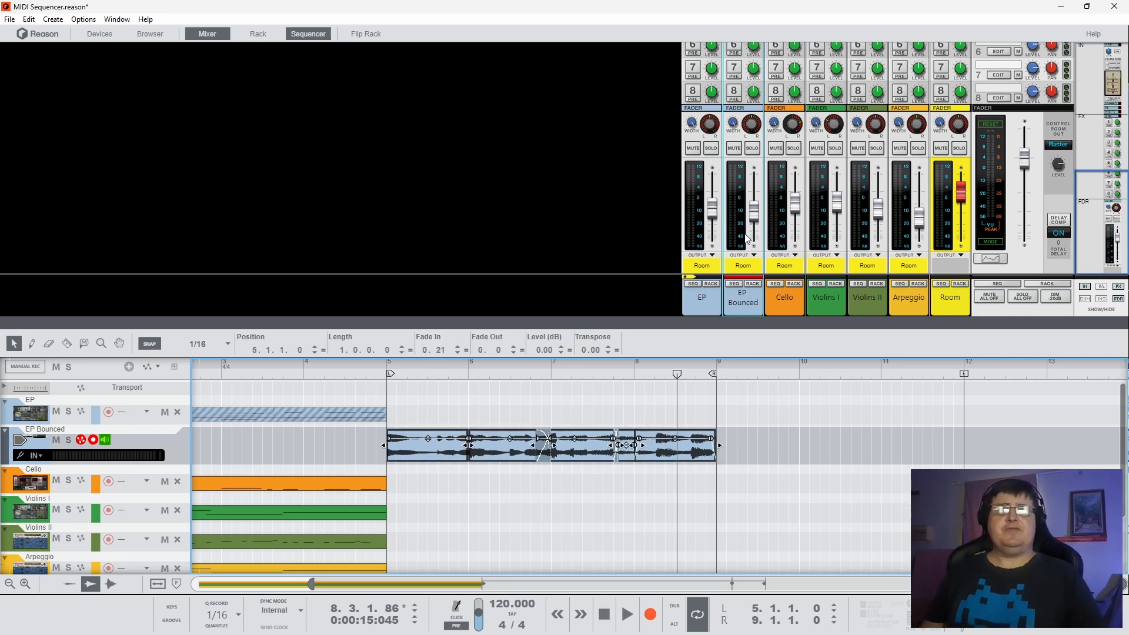
click(757, 218)
right_click(453, 457)
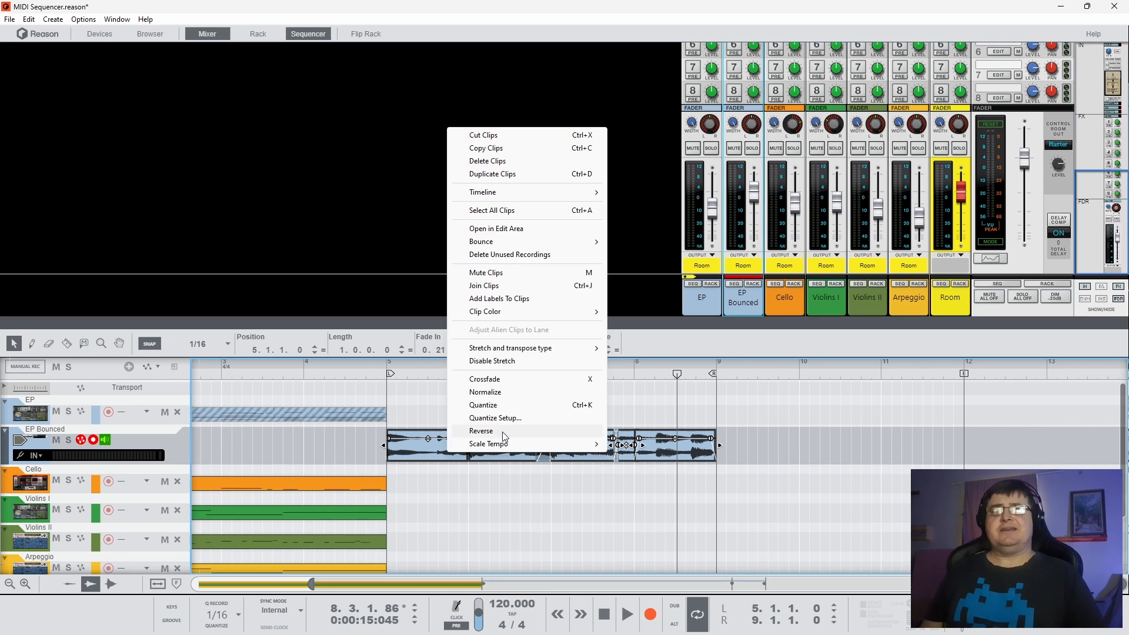
key(Escape)
Step: Bounce the EP Bounced mixer channel over the loop range to a new track in the song, with mixer settings set to None
click(10, 20)
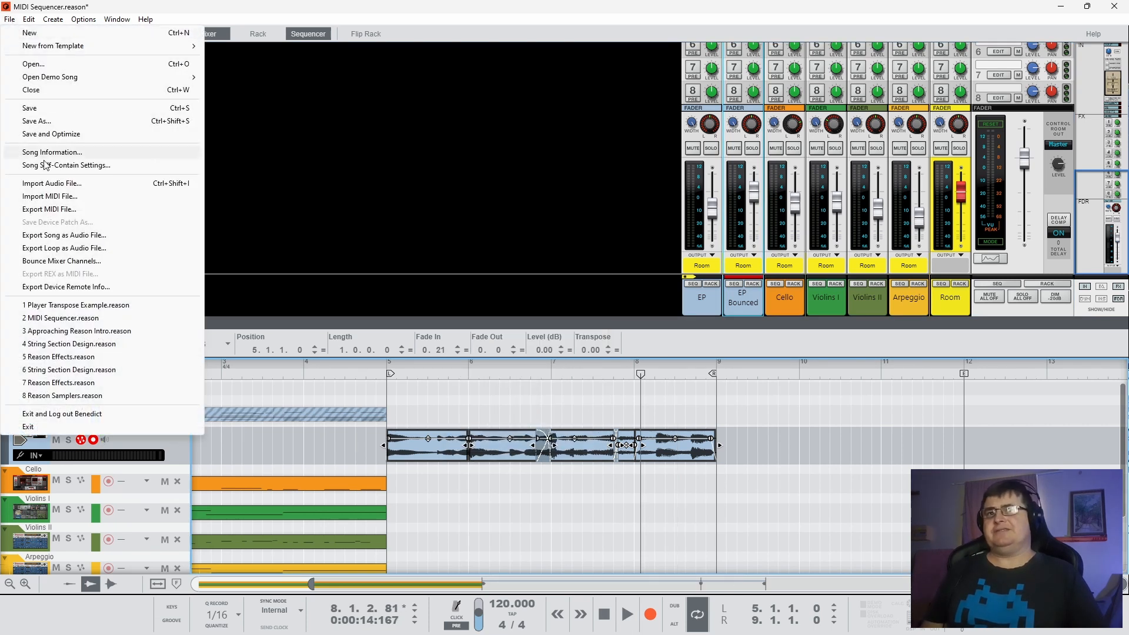
click(59, 260)
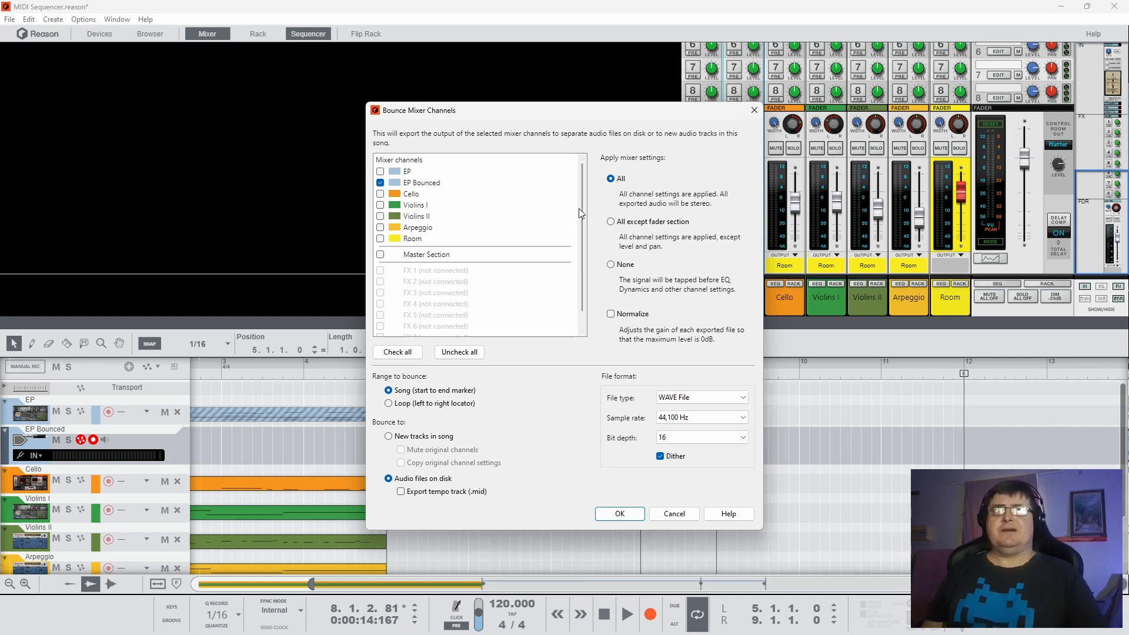
click(418, 406)
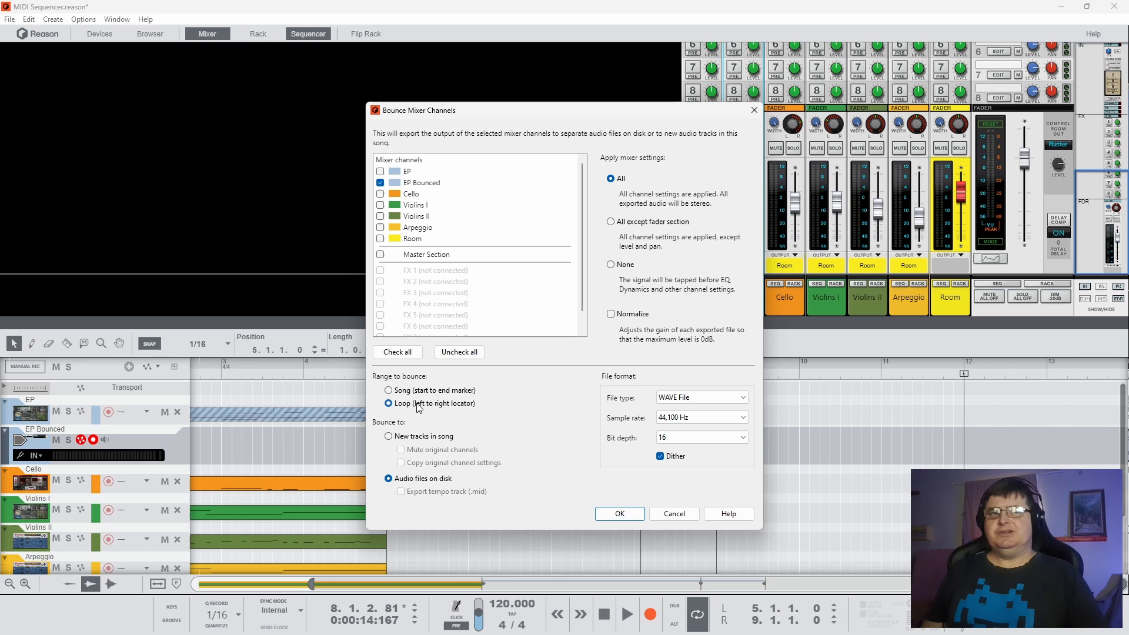
click(389, 436)
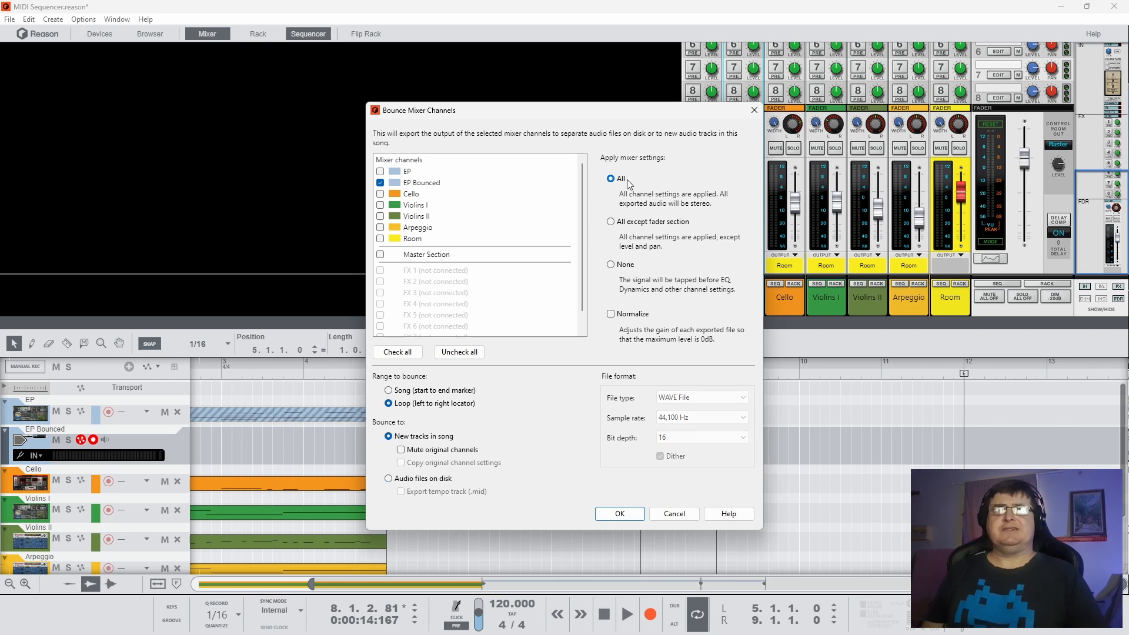
click(612, 265)
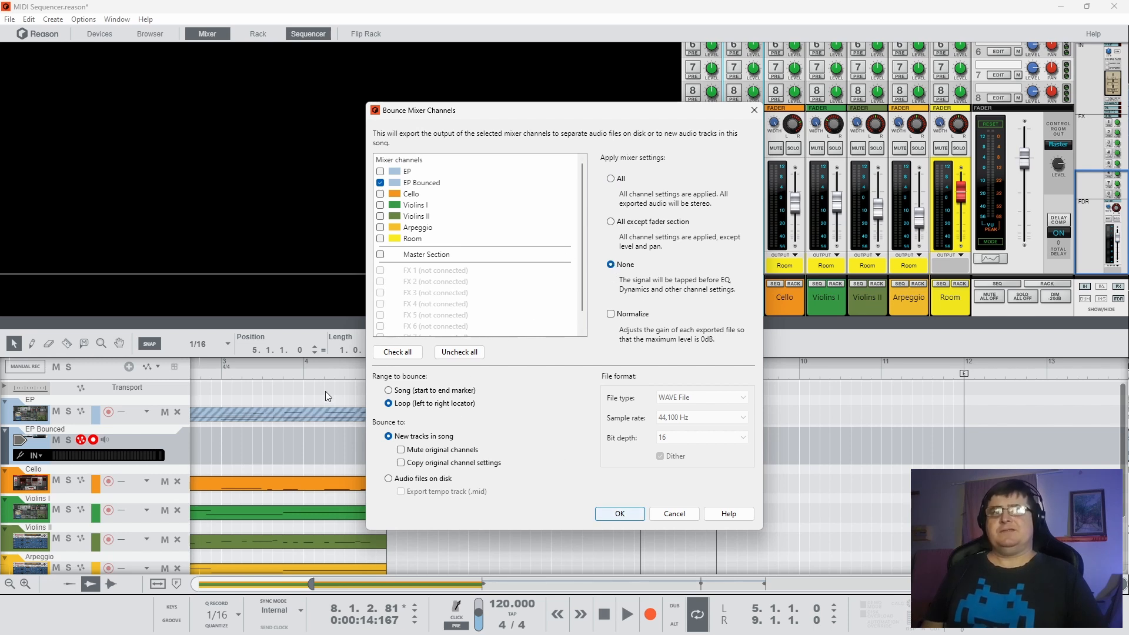
click(609, 514)
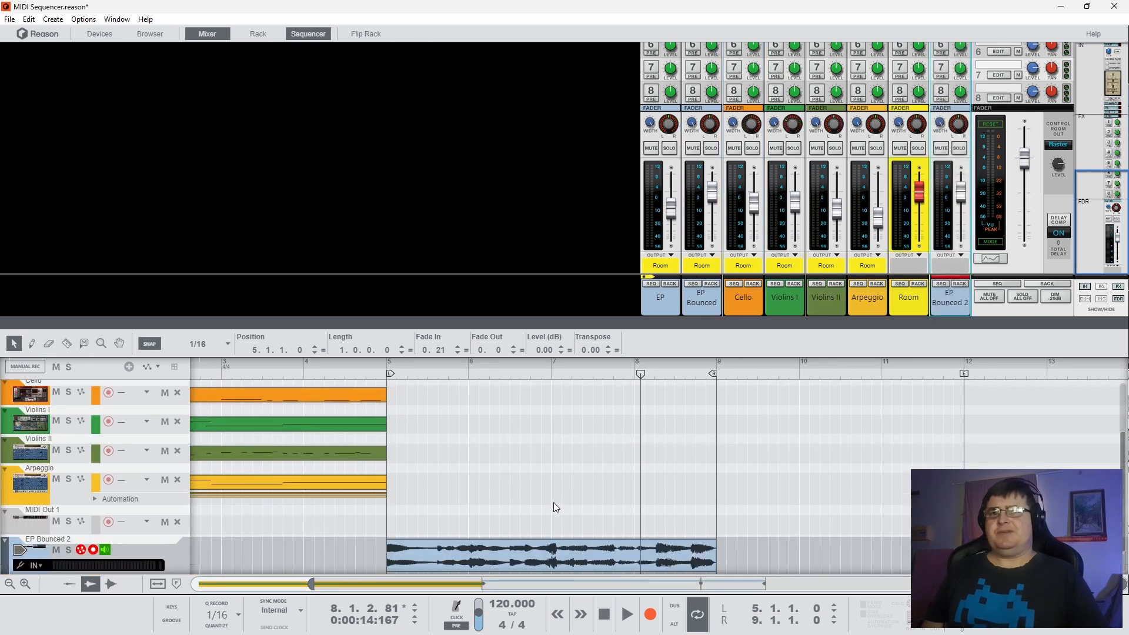
Step: Move the newly bounced audio track directly below the EP Bounced track in the track list
scroll(557, 488, down, 1)
scroll(564, 483, up, 3)
scroll(557, 492, down, 3)
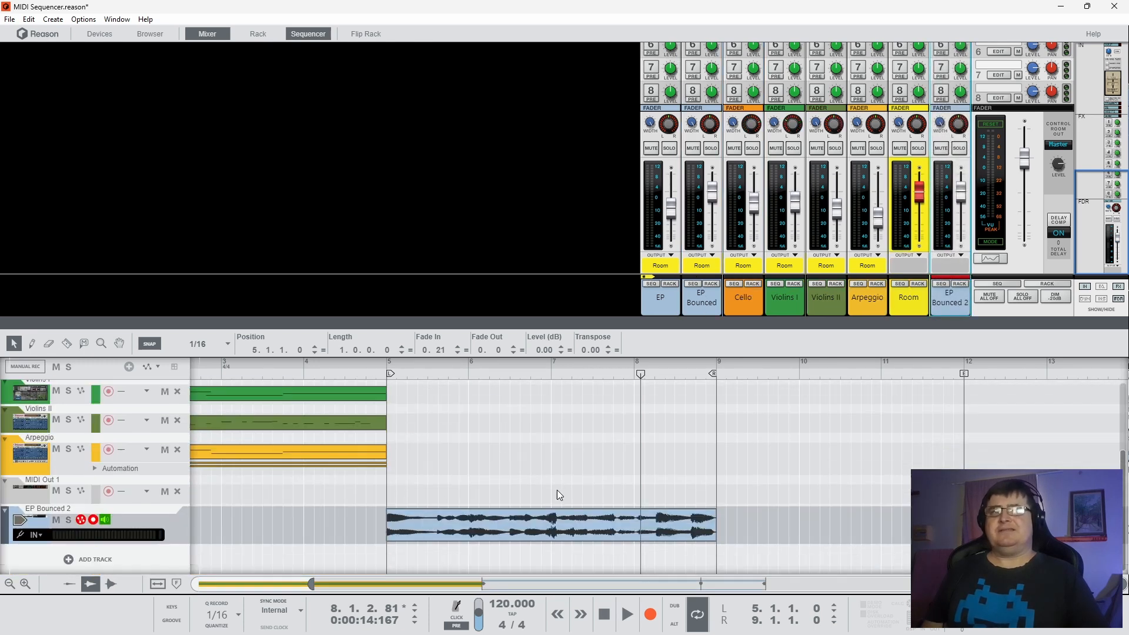
scroll(518, 504, up, 3)
scroll(522, 496, down, 3)
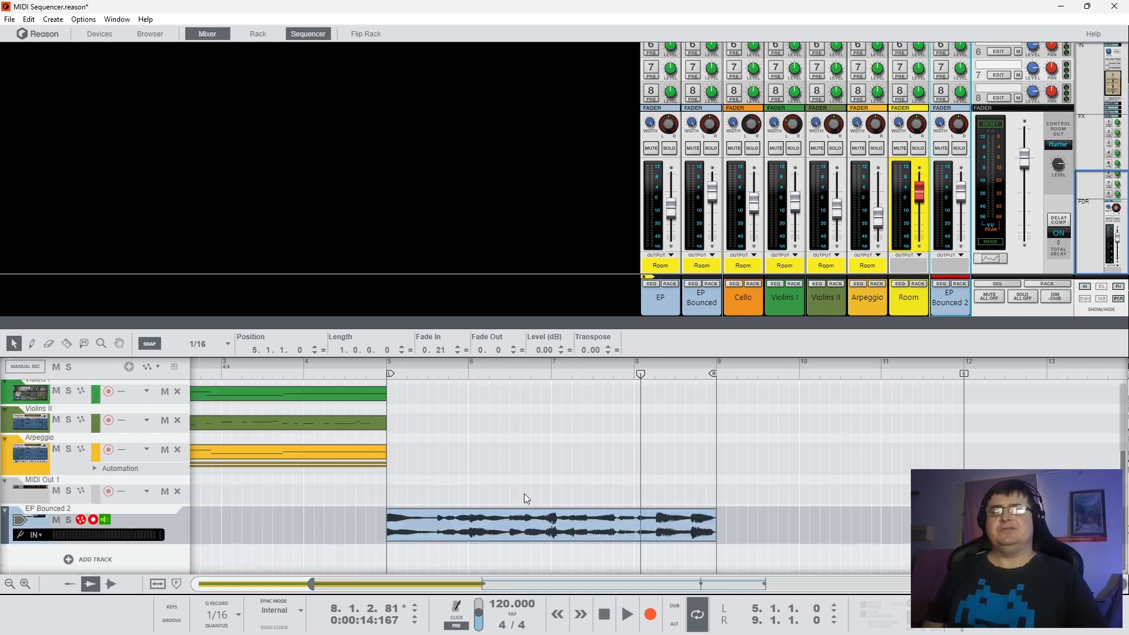
drag(7, 522, 40, 464)
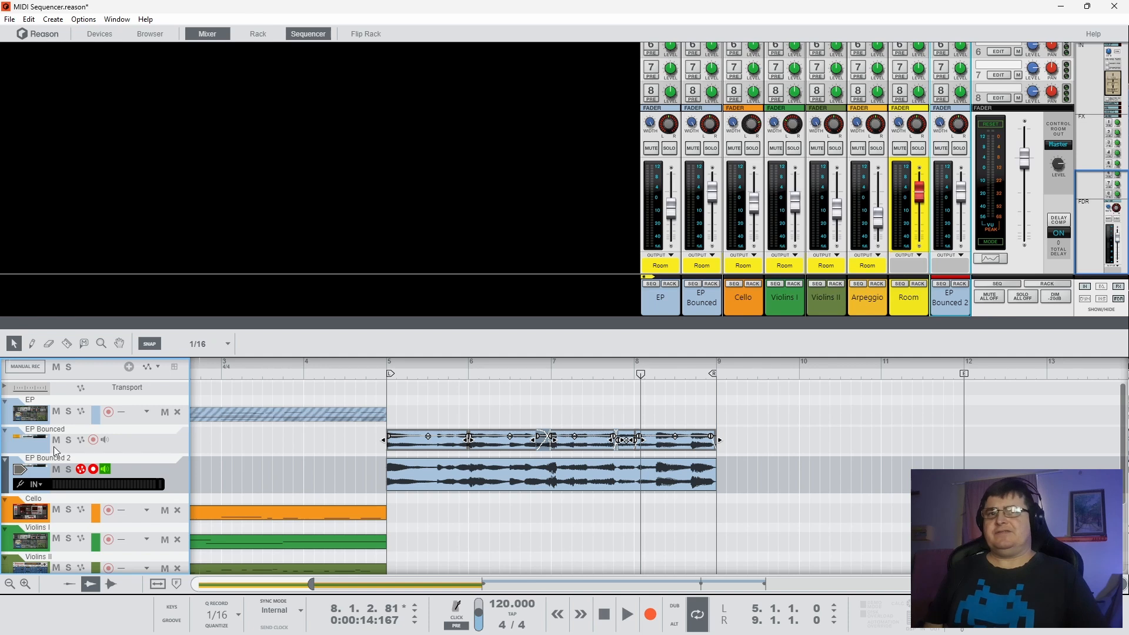
Step: Mute the EP Bounced track and play the newly bounced track within the loop
click(56, 440)
click(446, 372)
key(space)
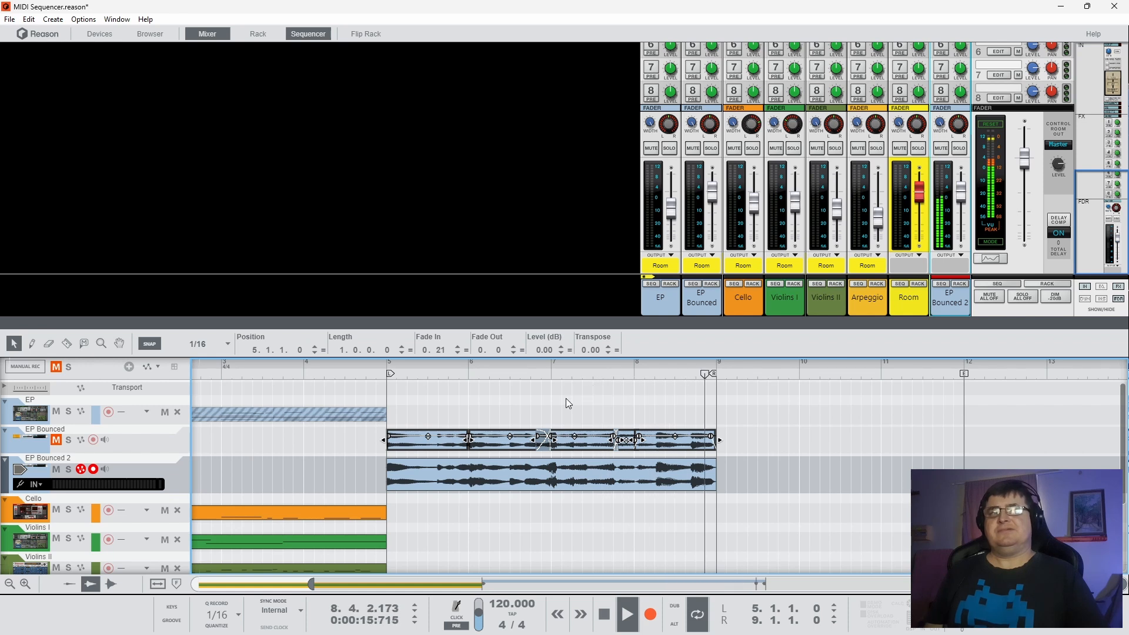
key(space)
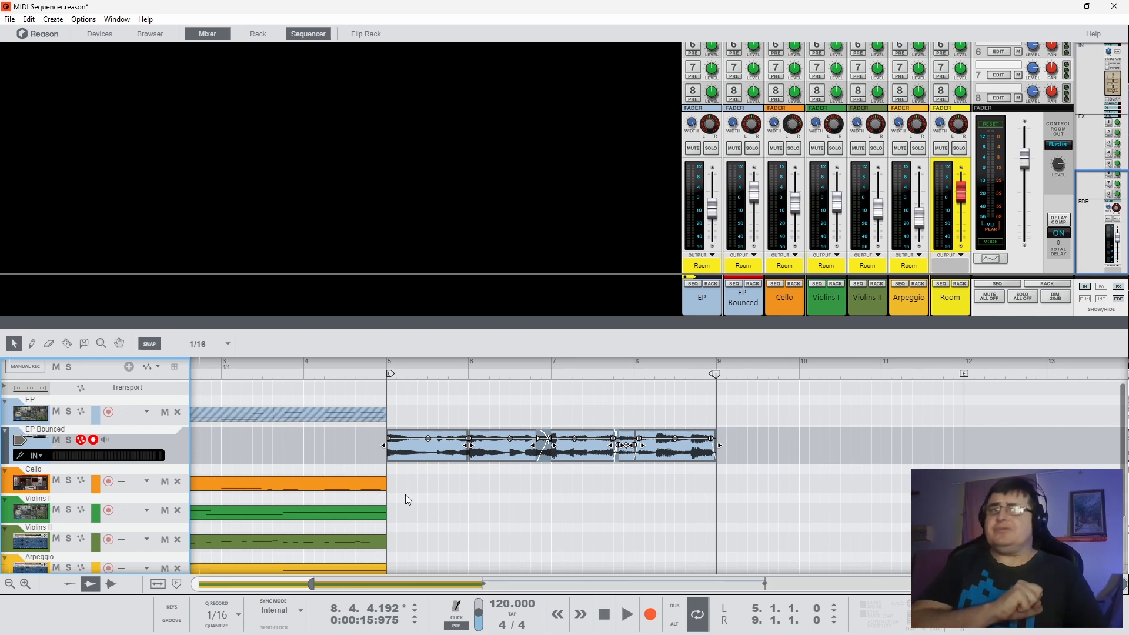
click(10, 18)
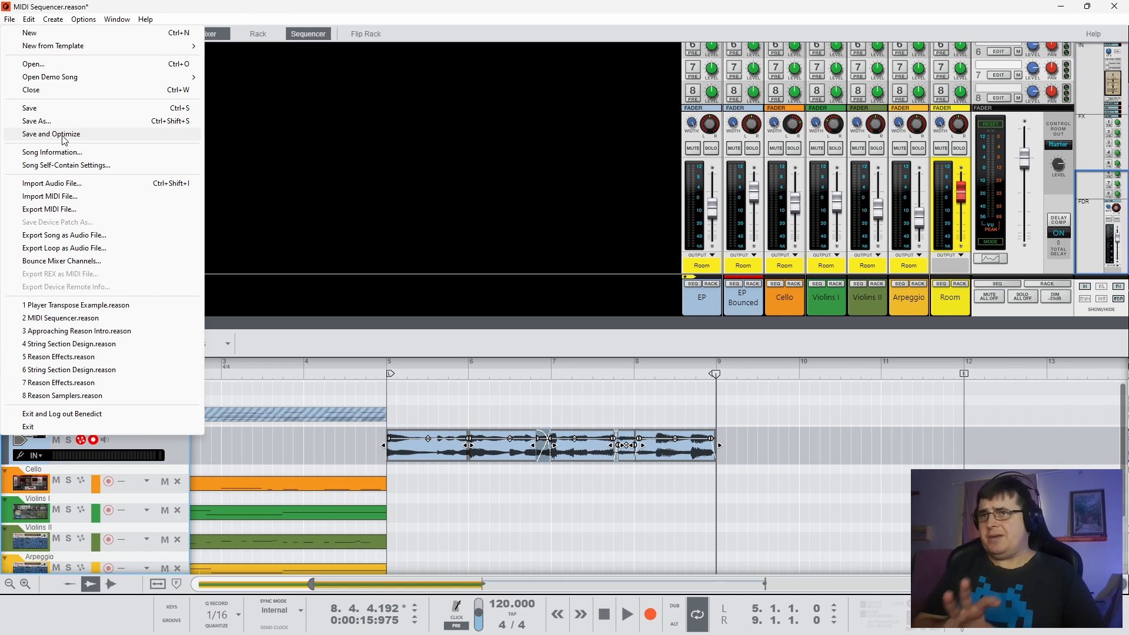
click(489, 501)
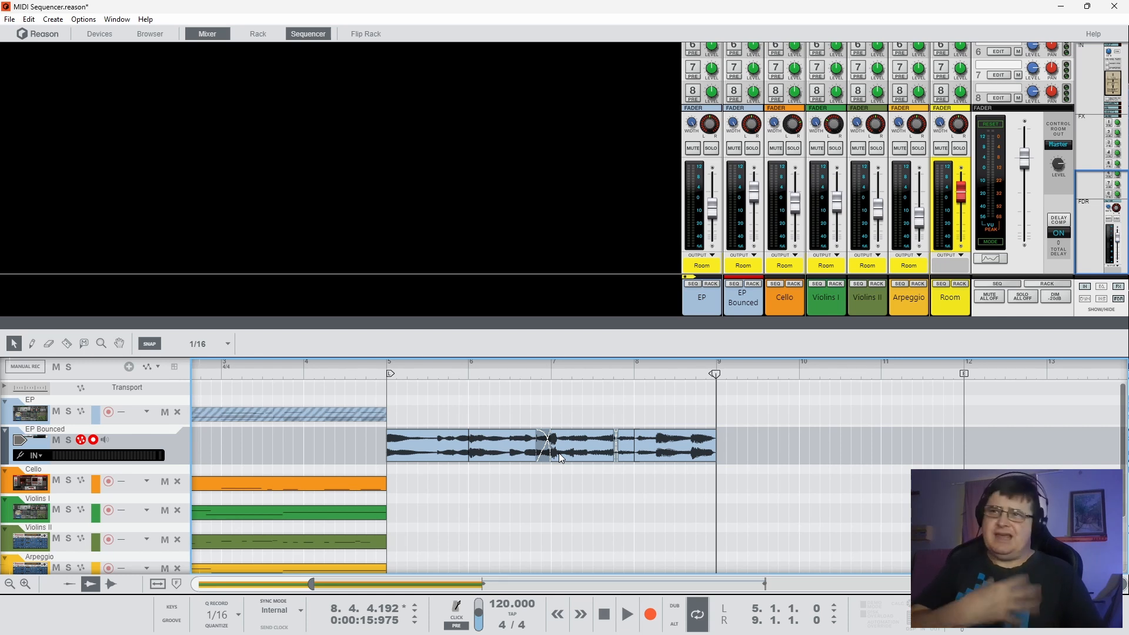
click(9, 21)
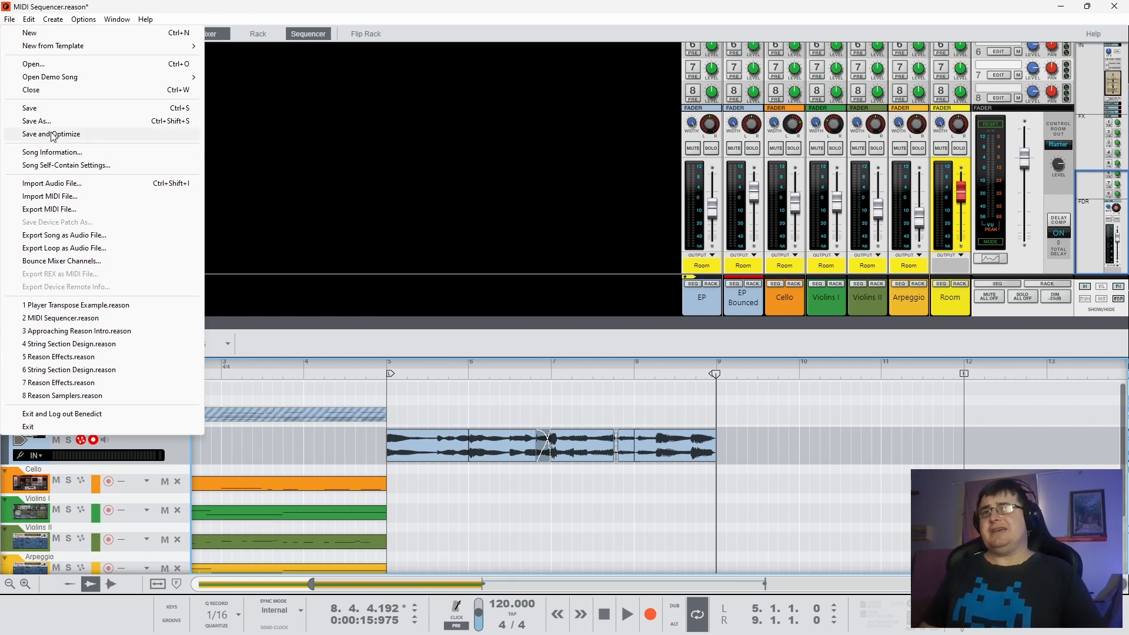
click(547, 483)
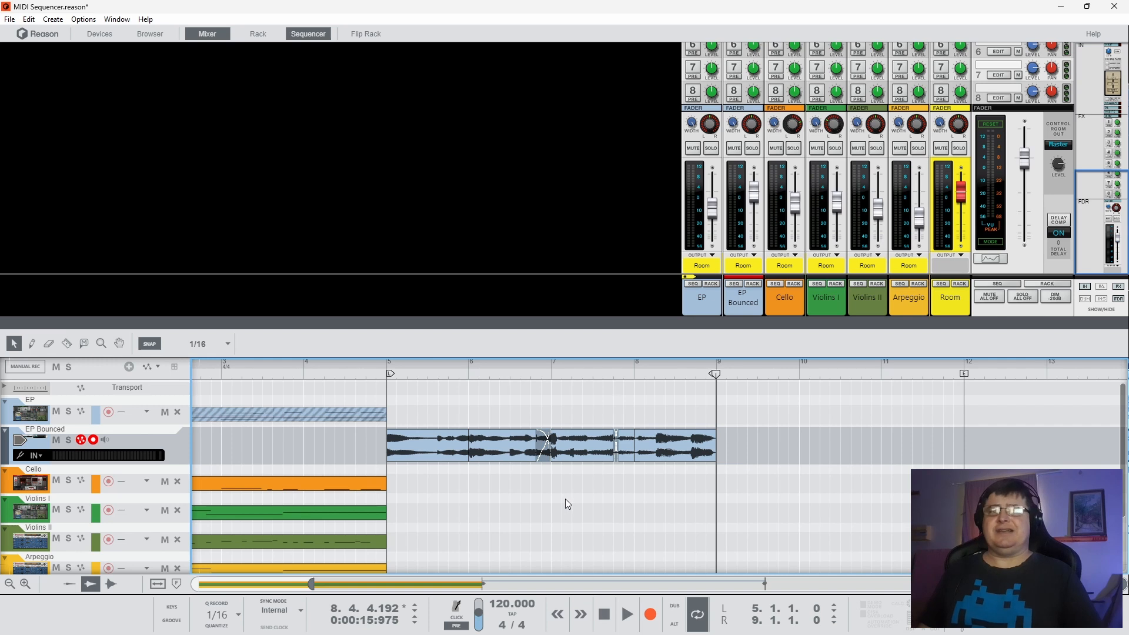
Step: Add a new audio track directly below the EP Bounced track
scroll(566, 499, down, 2)
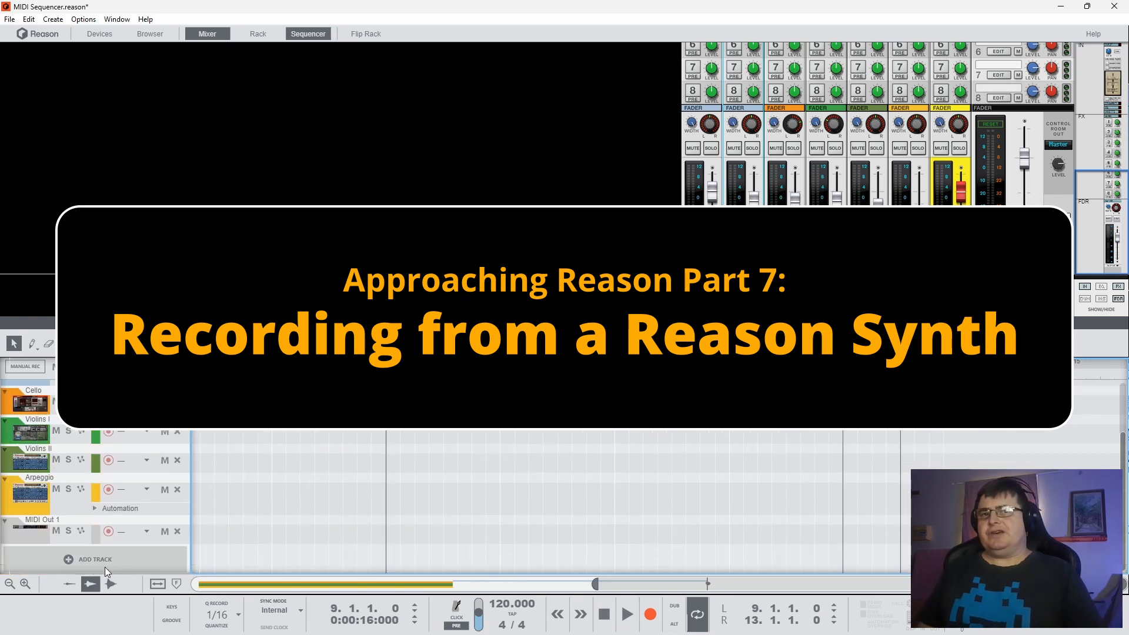
scroll(106, 571, up, 3)
right_click(153, 438)
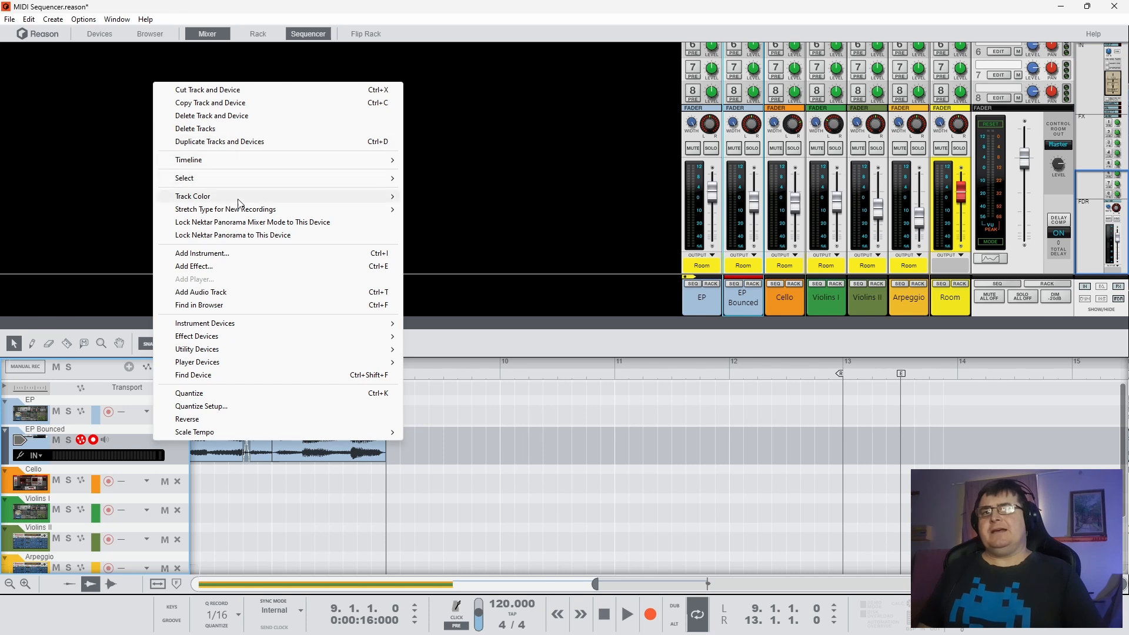
mouse_move(244, 213)
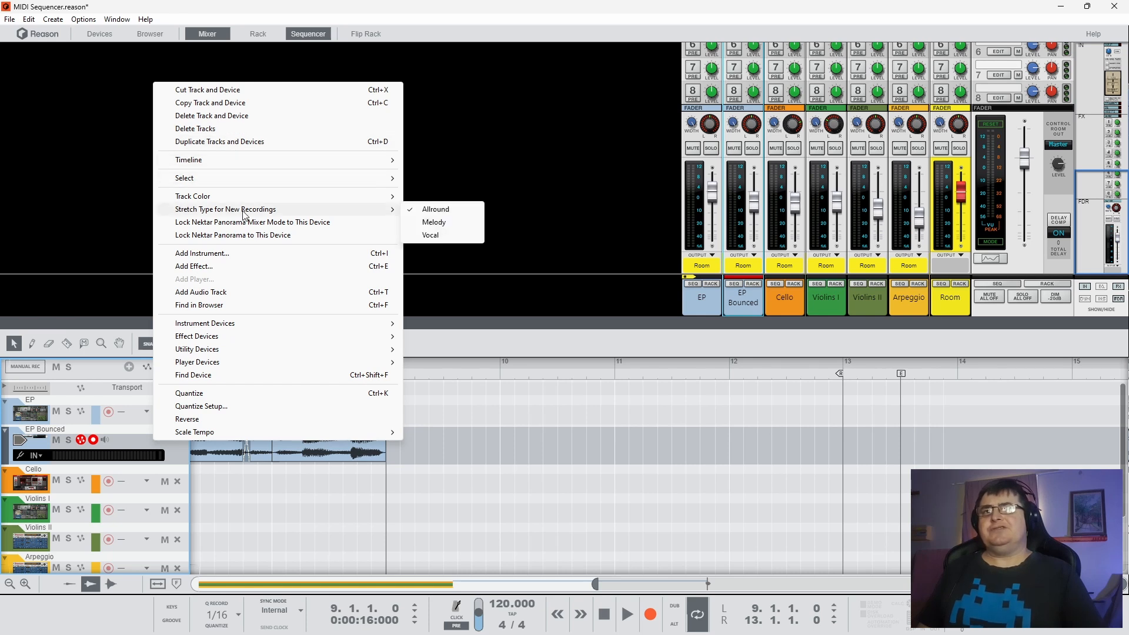
click(239, 292)
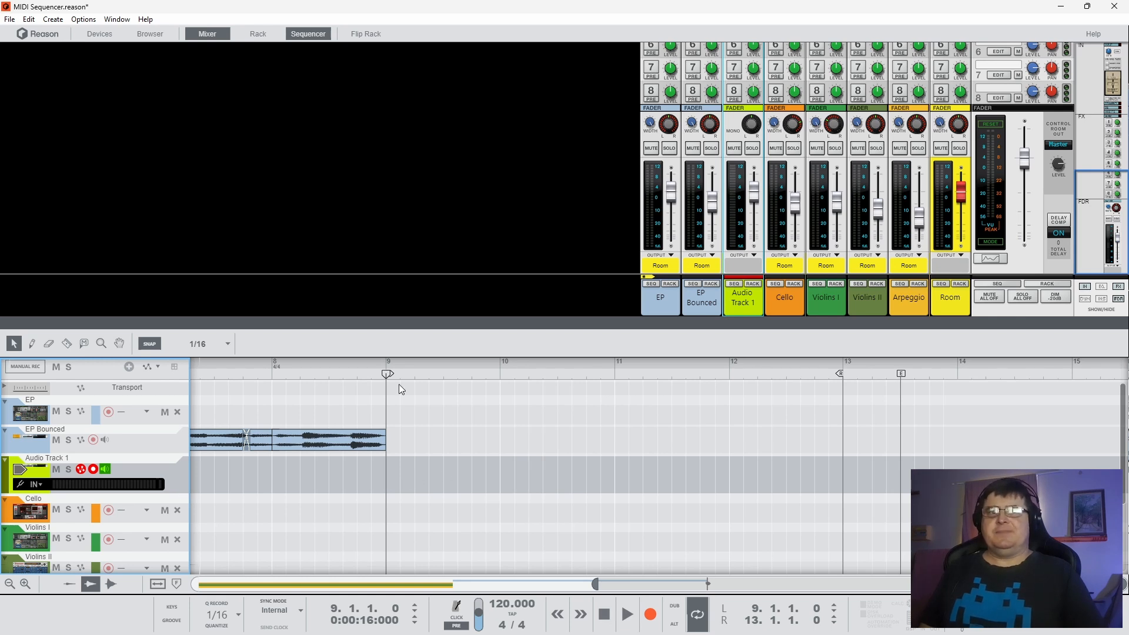
Step: Show the rack instead of the mixer and inspect the Rec Source setting on the EP mix channel
click(35, 484)
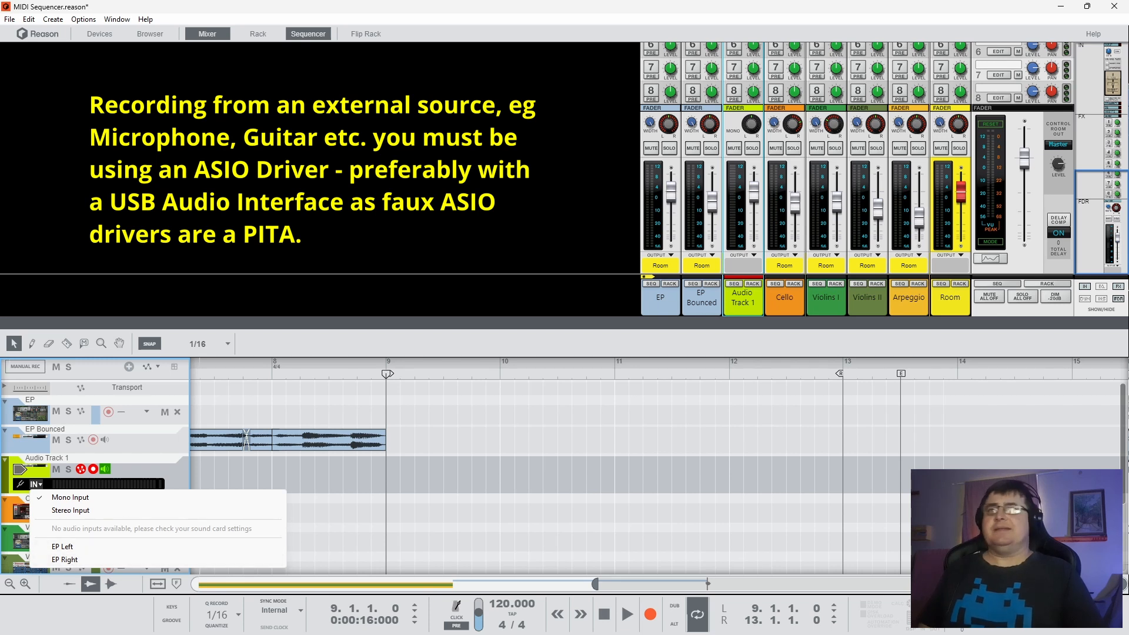
click(249, 35)
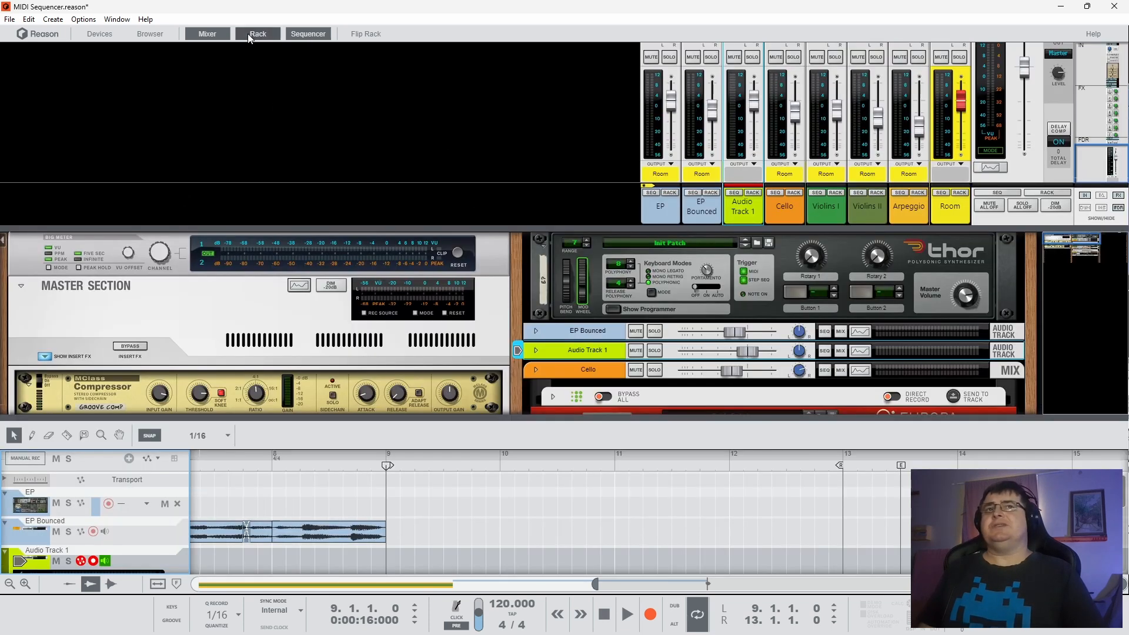
click(218, 38)
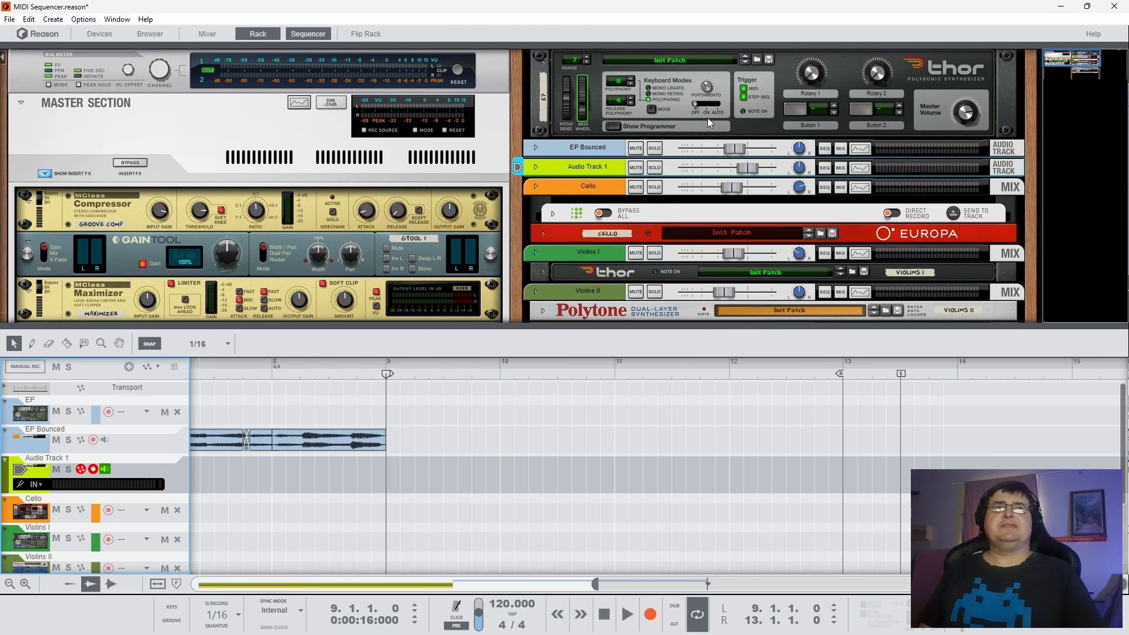
scroll(708, 117, up, 1)
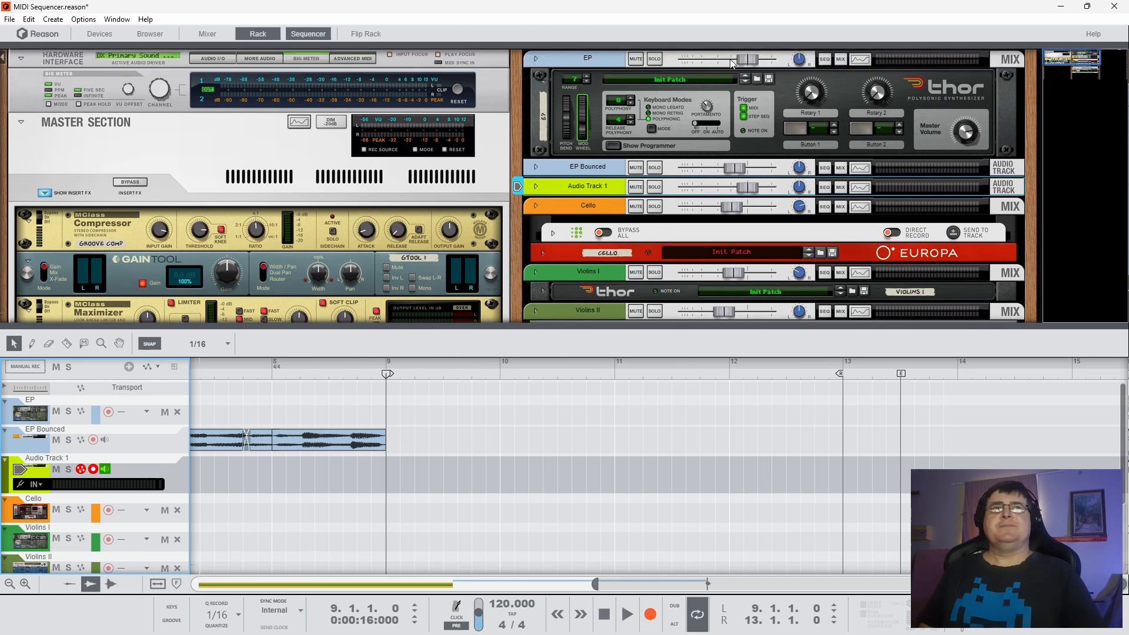
click(536, 58)
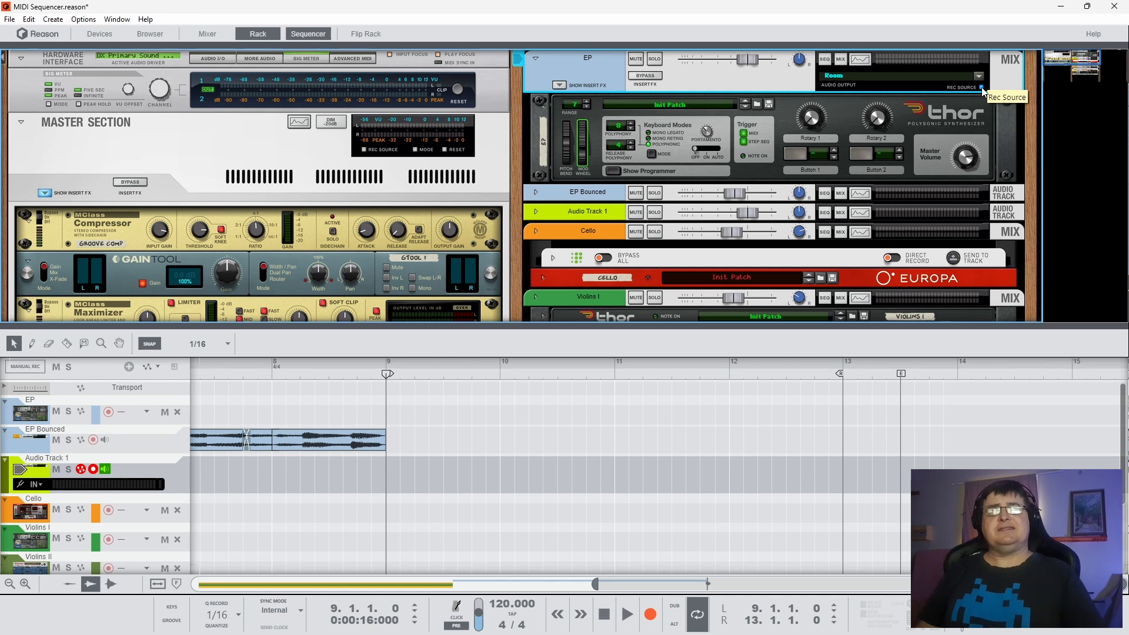
click(536, 58)
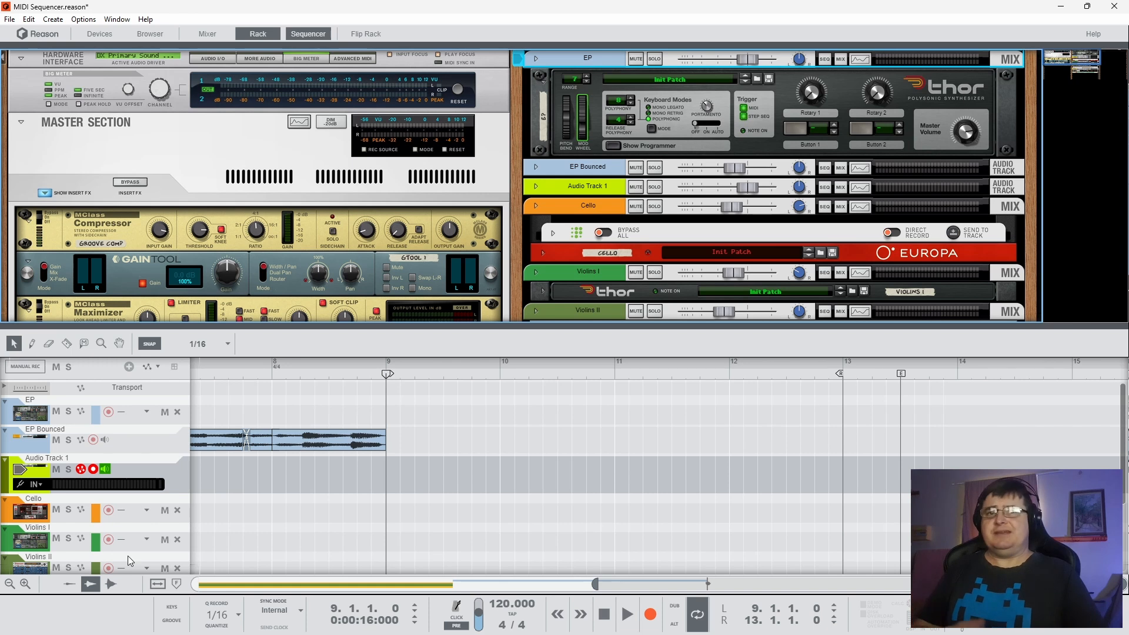
Step: Set Audio Track 1 to stereo input with EP as its recording source
click(38, 486)
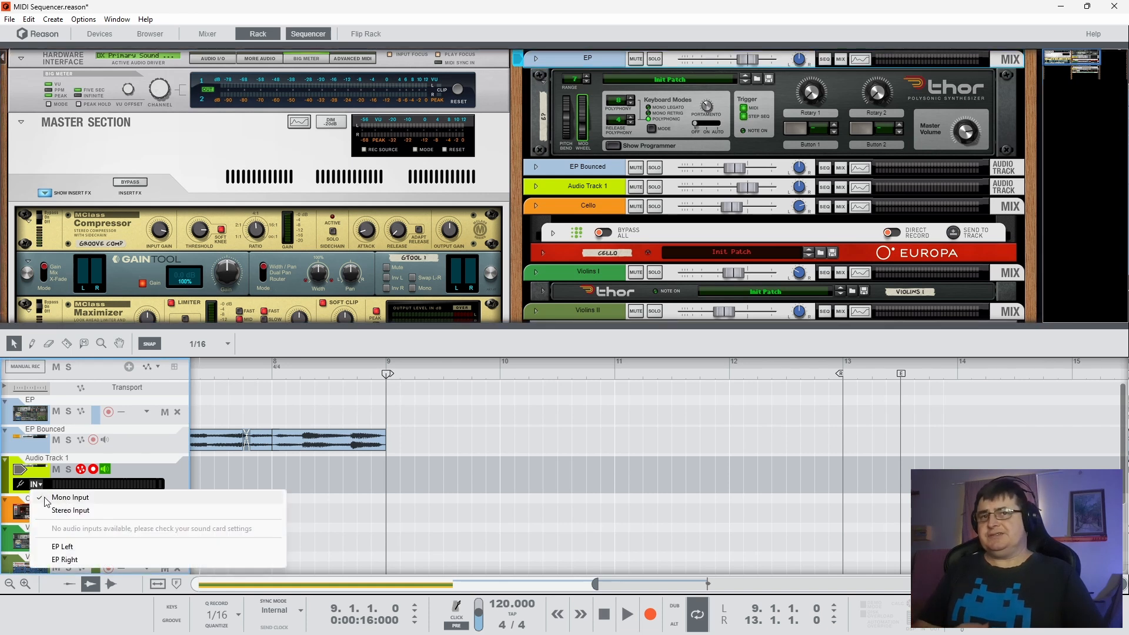
click(48, 511)
click(38, 486)
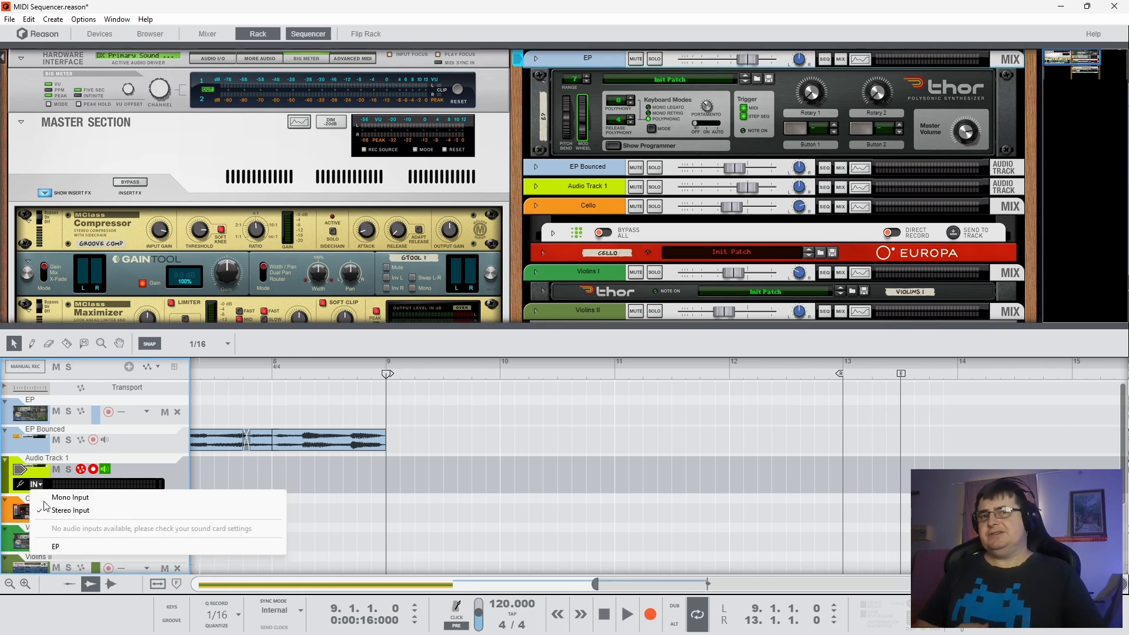
click(56, 547)
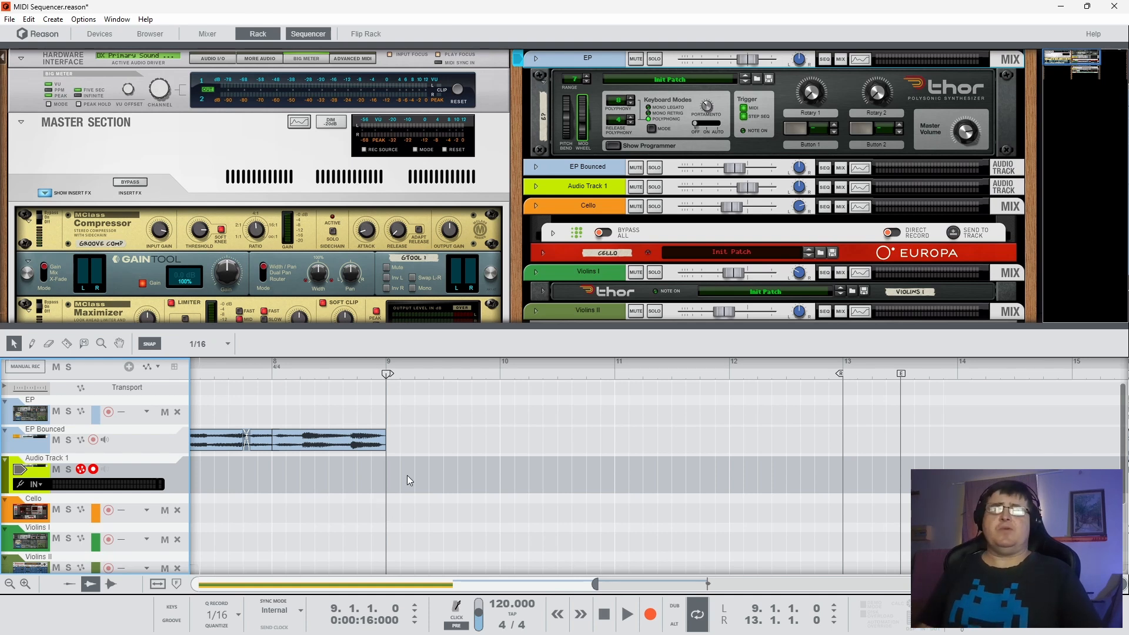
Step: Give the EP track keyboard focus, record-enable Audio Track 1, and turn off record enable on EP
click(20, 413)
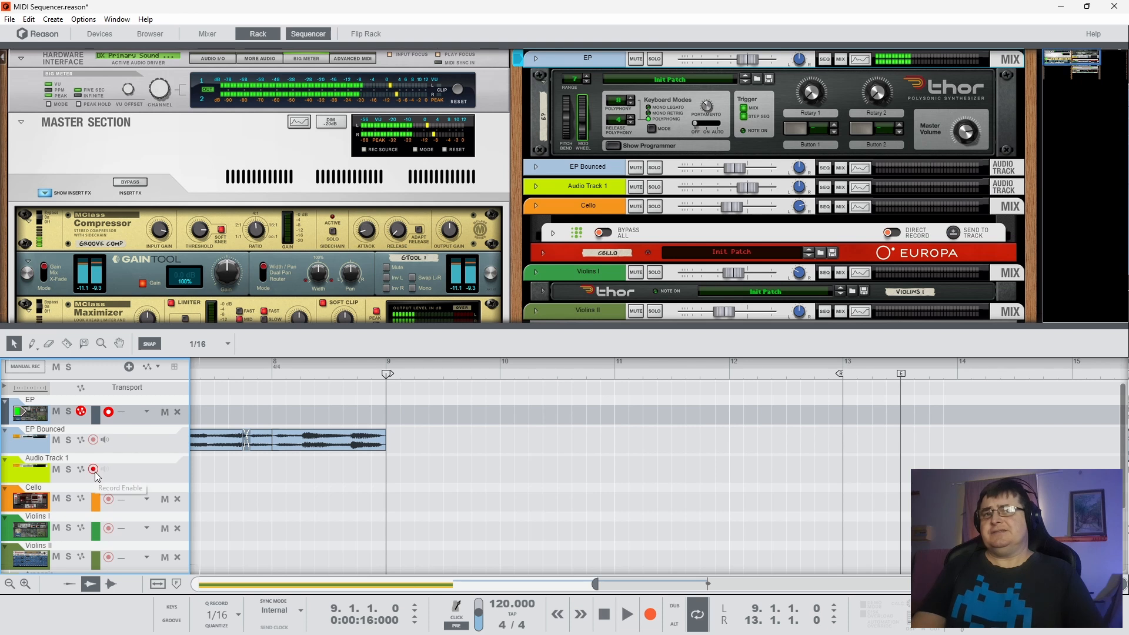
click(94, 470)
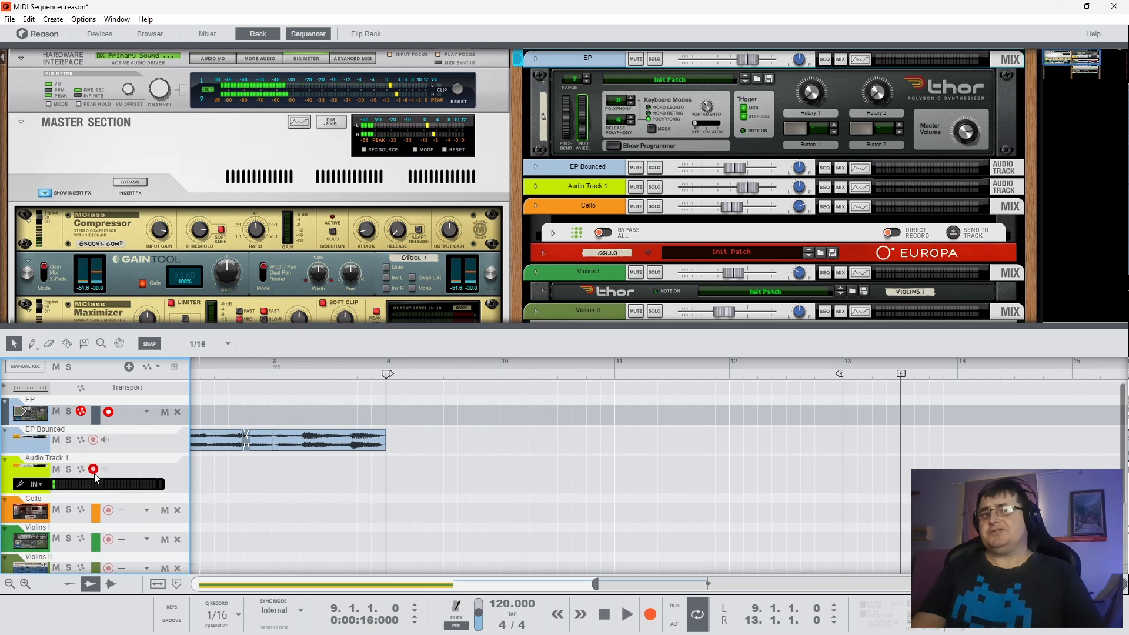
click(109, 412)
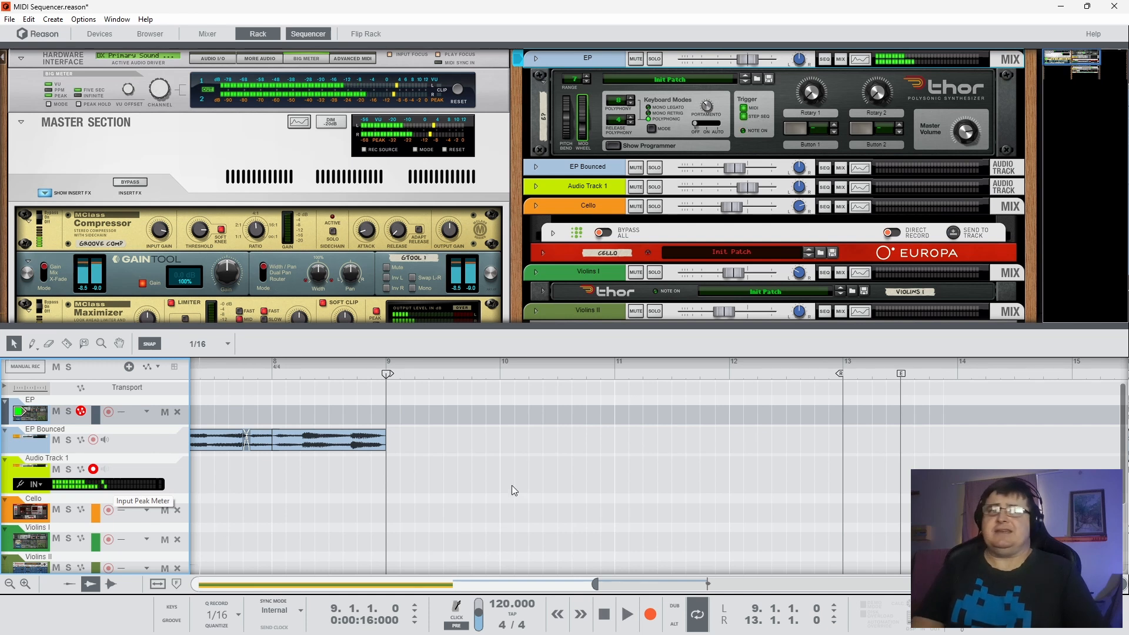
Step: Record the EP synth's output onto Audio Track 1 from bar 9 to bar 13 and stop the transport
click(650, 615)
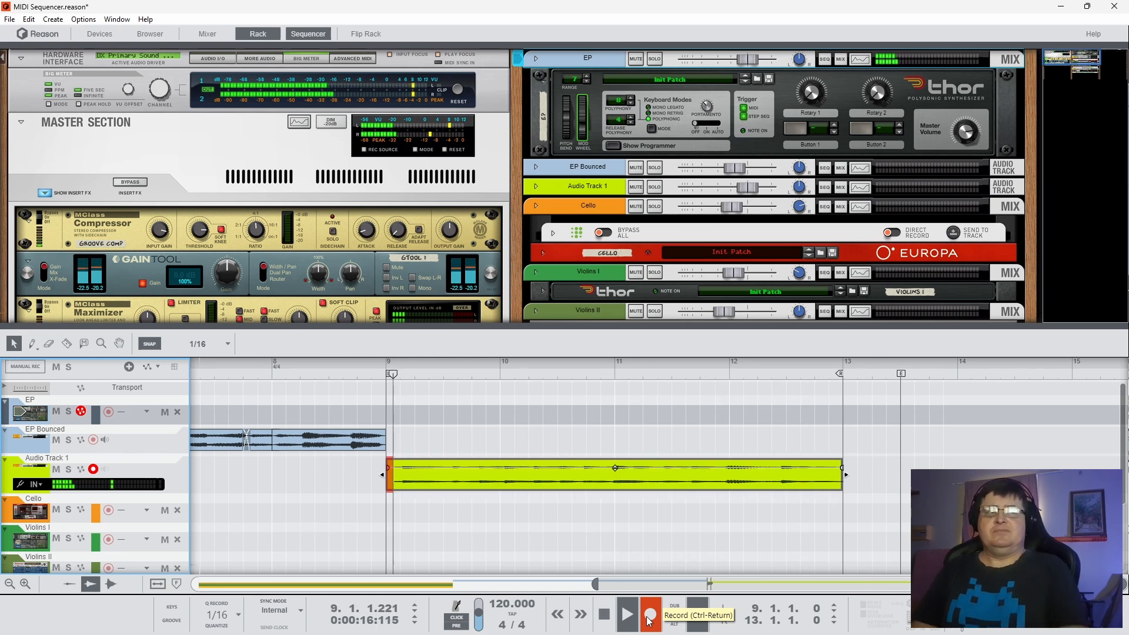
key(space)
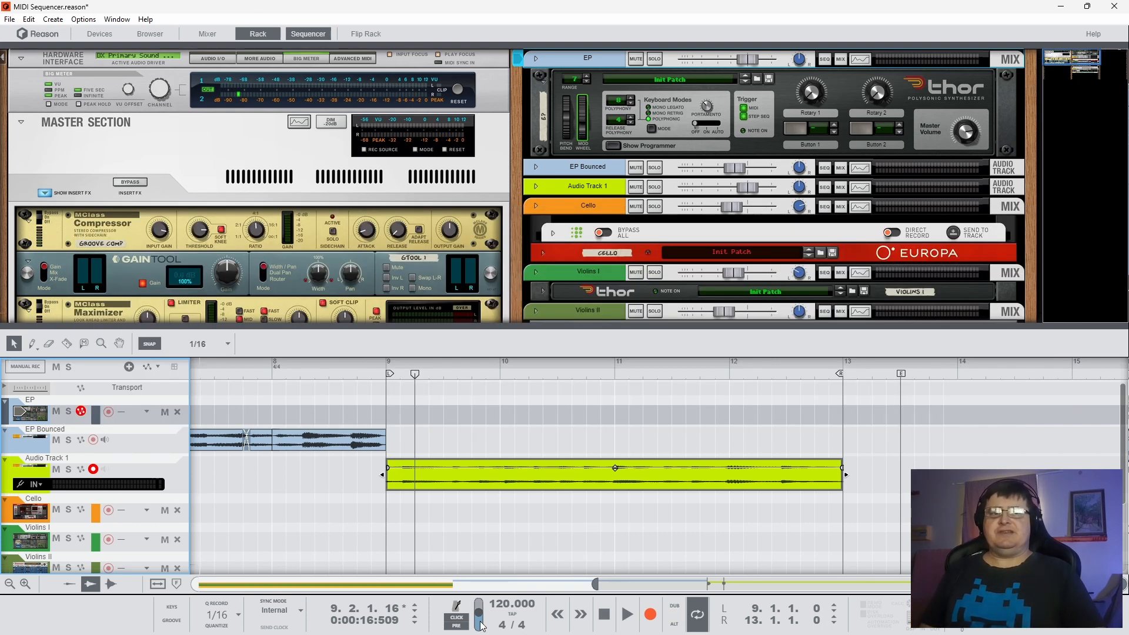
Step: Open the recorded Audio Track 1 clip in Comp Edit with the rack hidden to enlarge the sequencer
double_click(539, 474)
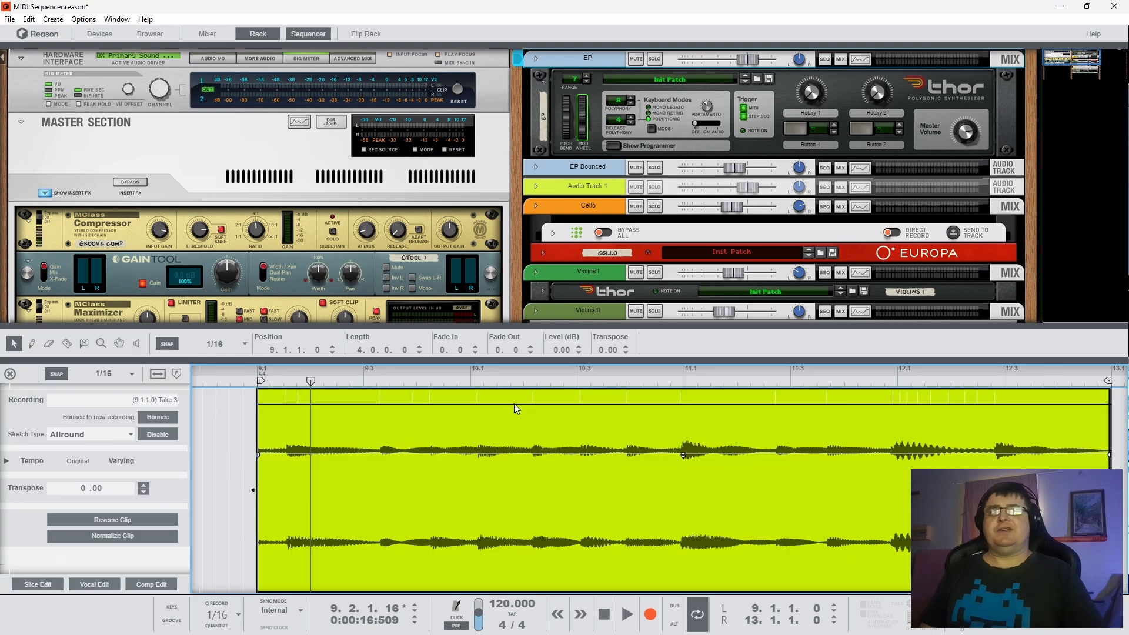
key(F7)
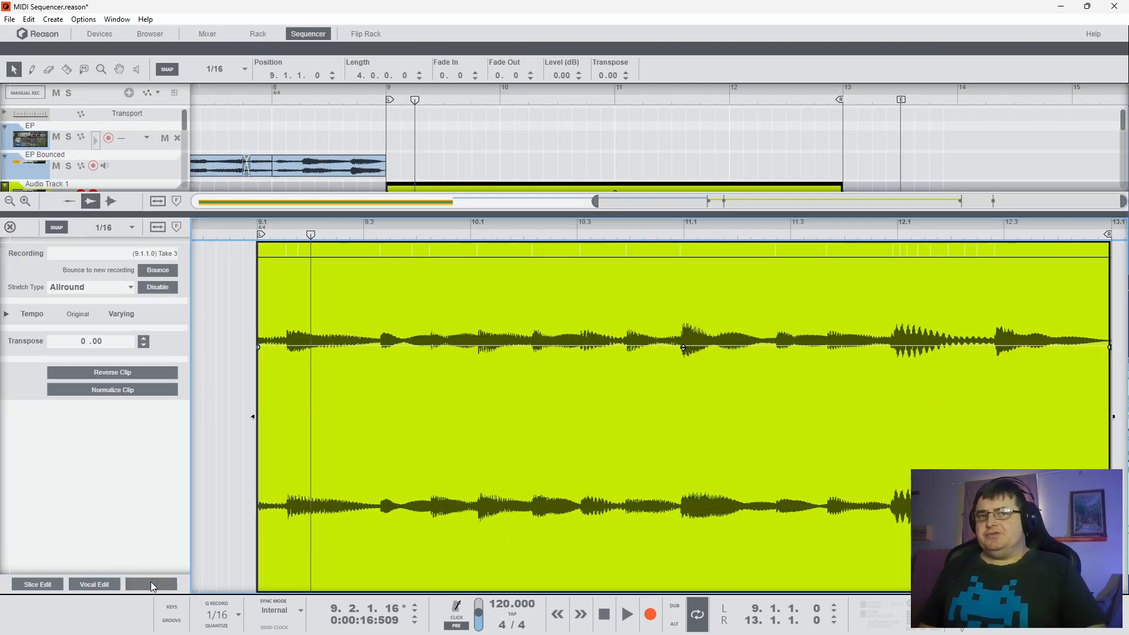
click(151, 584)
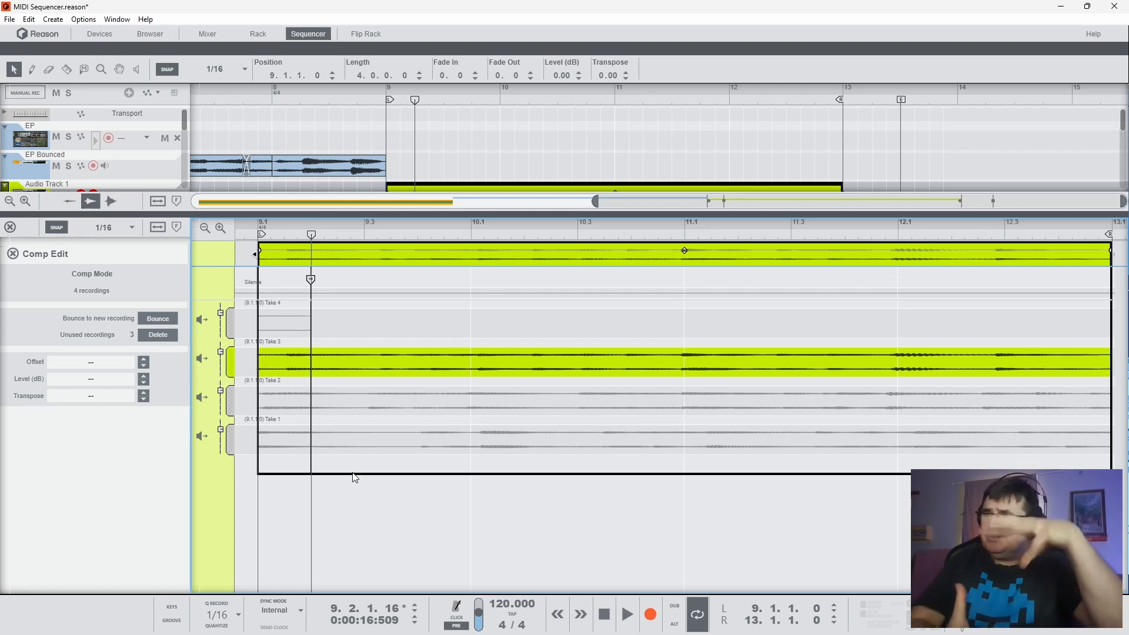
Step: Delete the incomplete Take 4 comp row
click(285, 331)
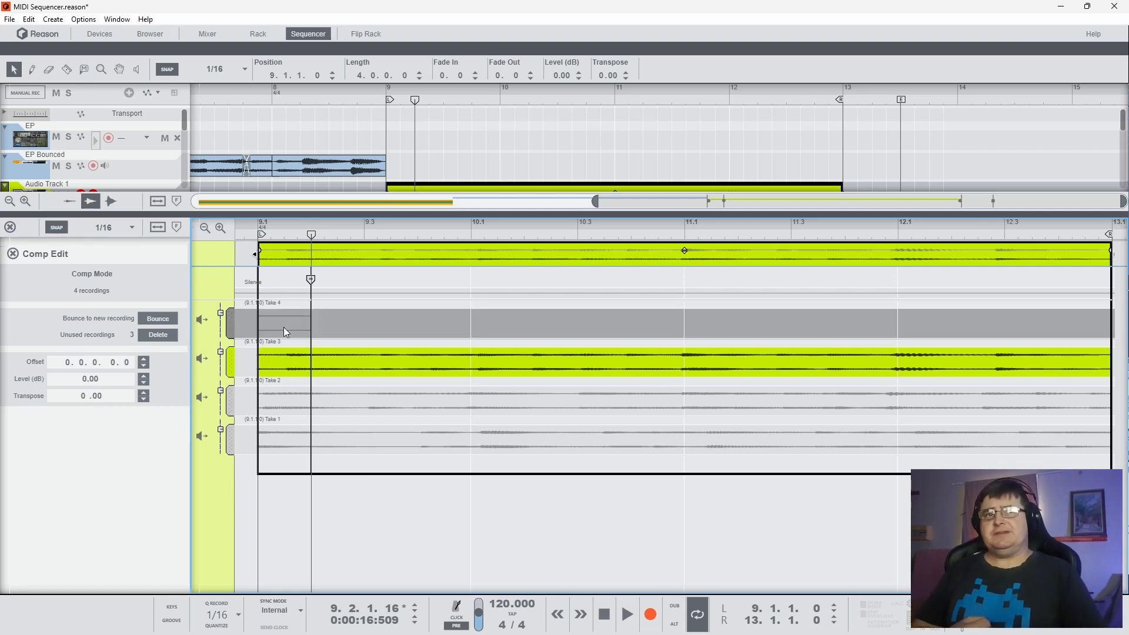
right_click(284, 332)
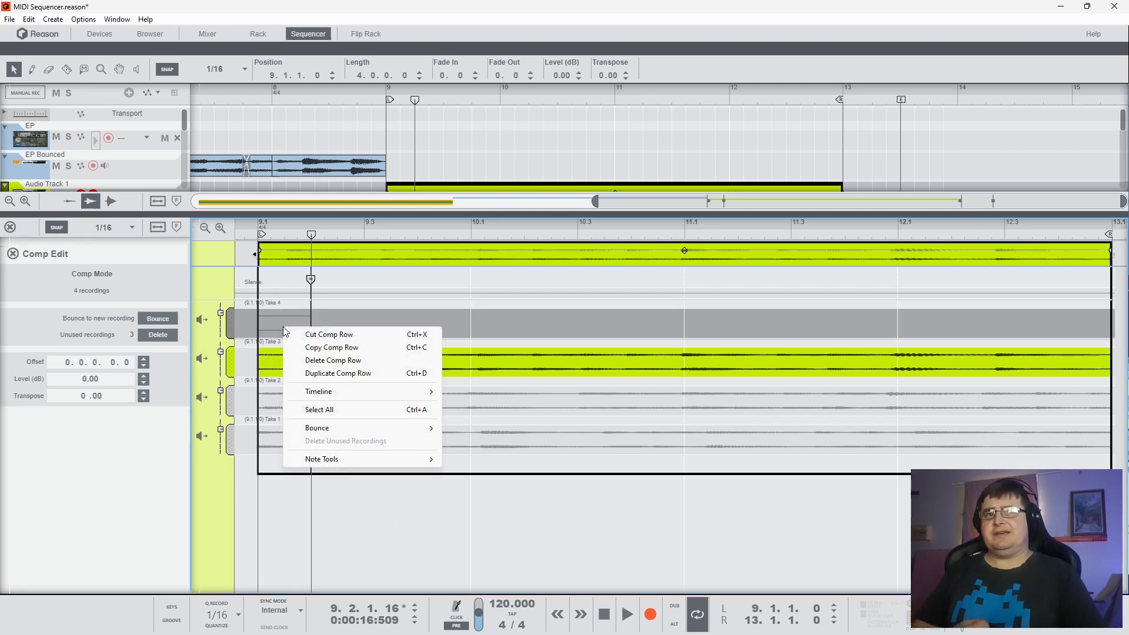
click(360, 361)
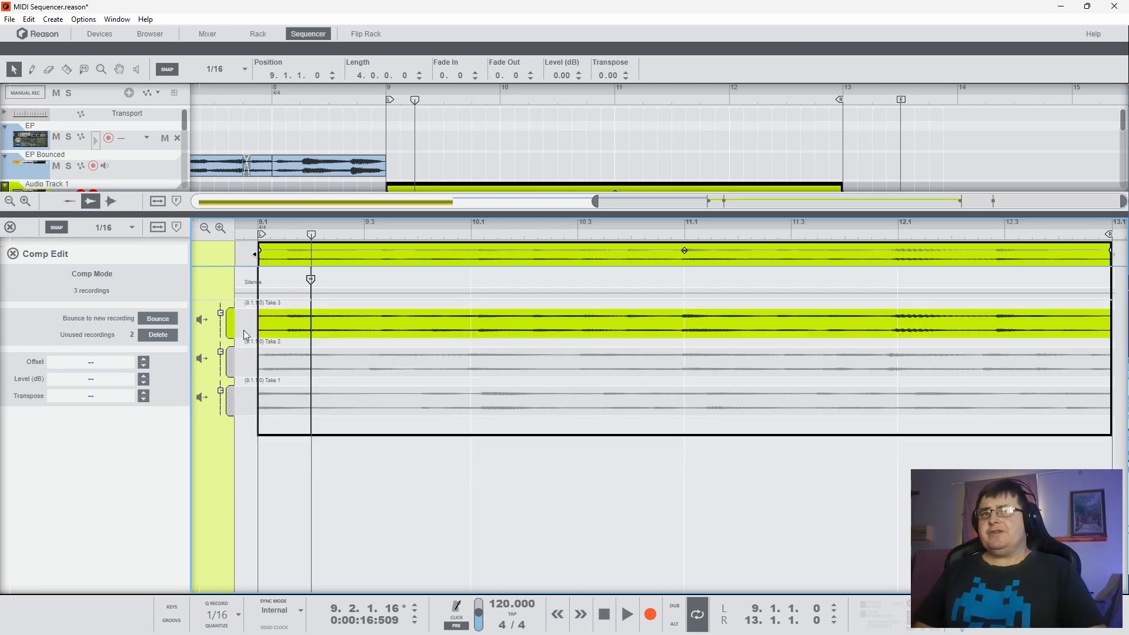
Step: Play the clip near bar 9 and audition Take 3 in Single Take Mode, then stop playback
drag(289, 234, 269, 238)
key(space)
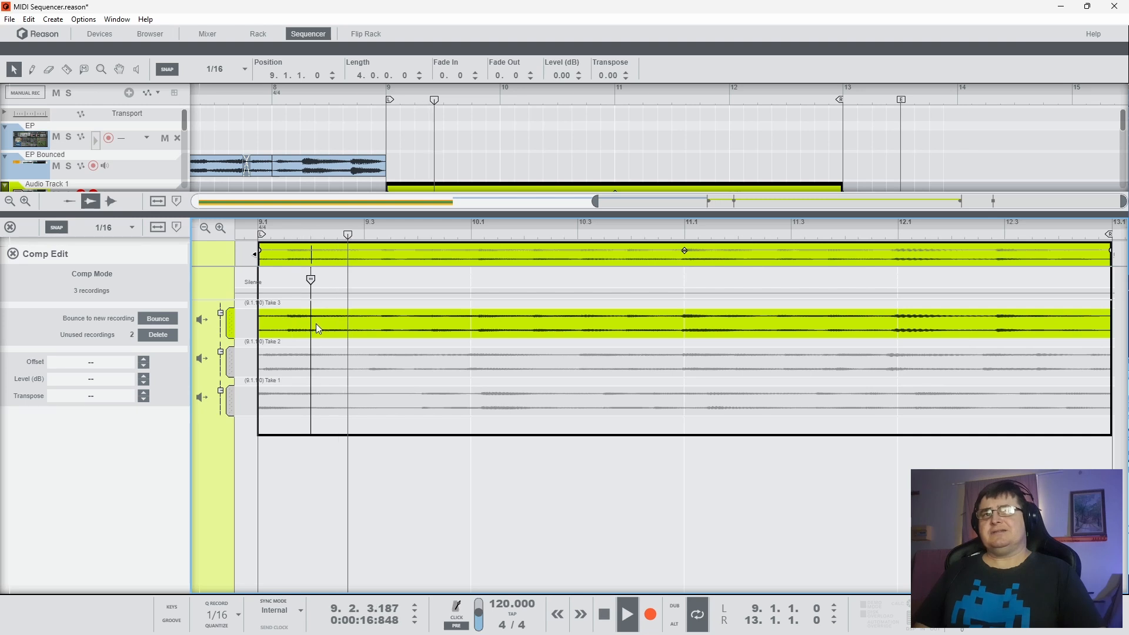
click(233, 327)
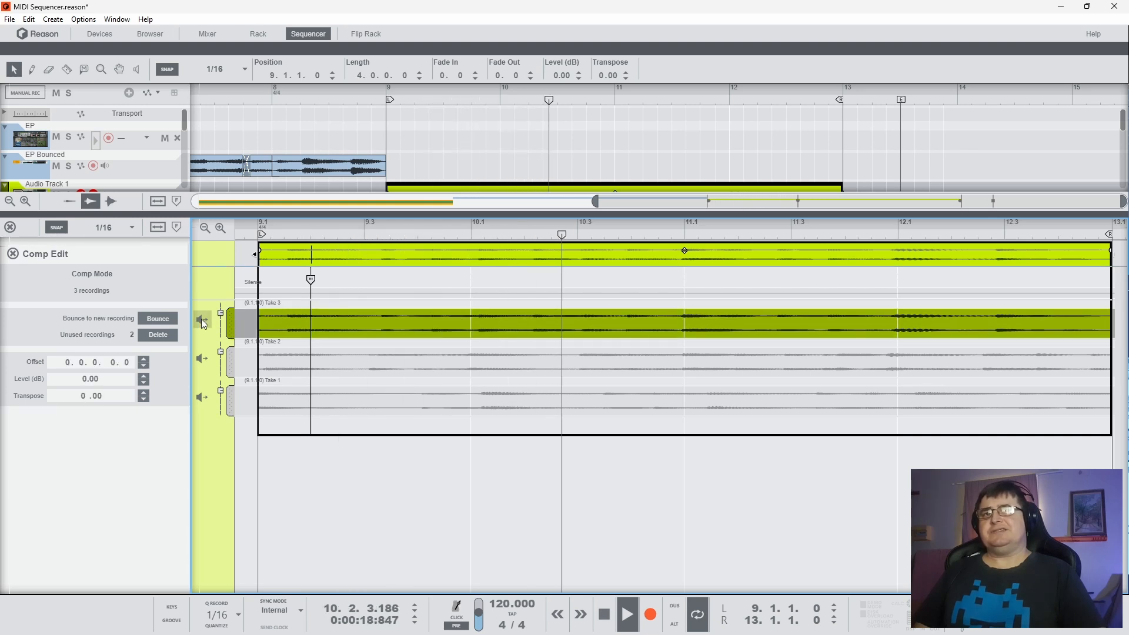
click(202, 320)
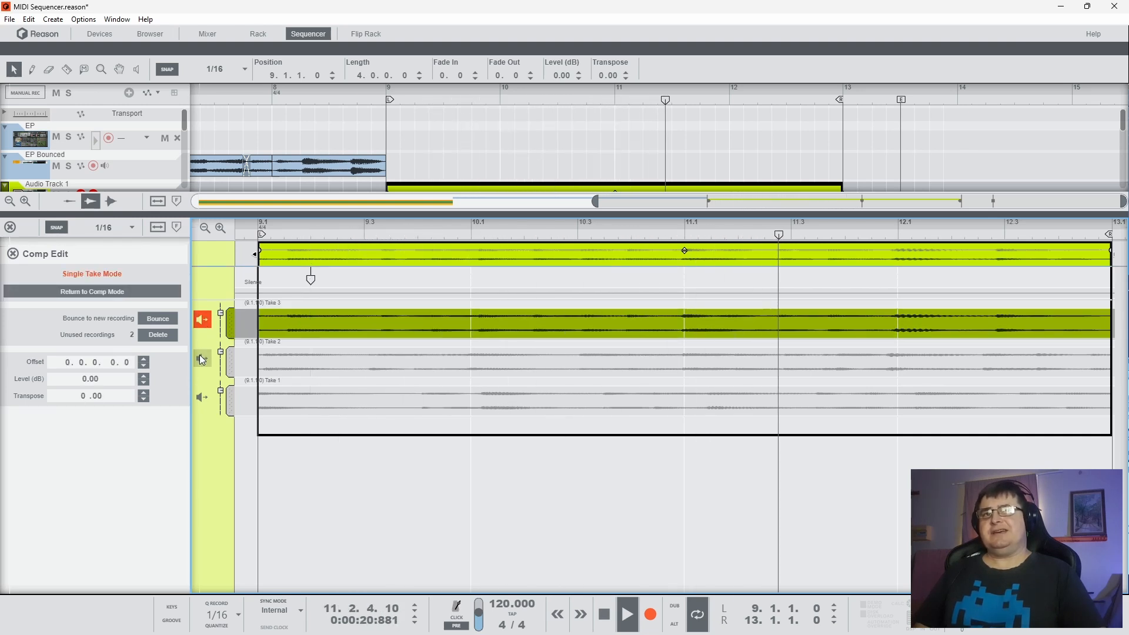
key(space)
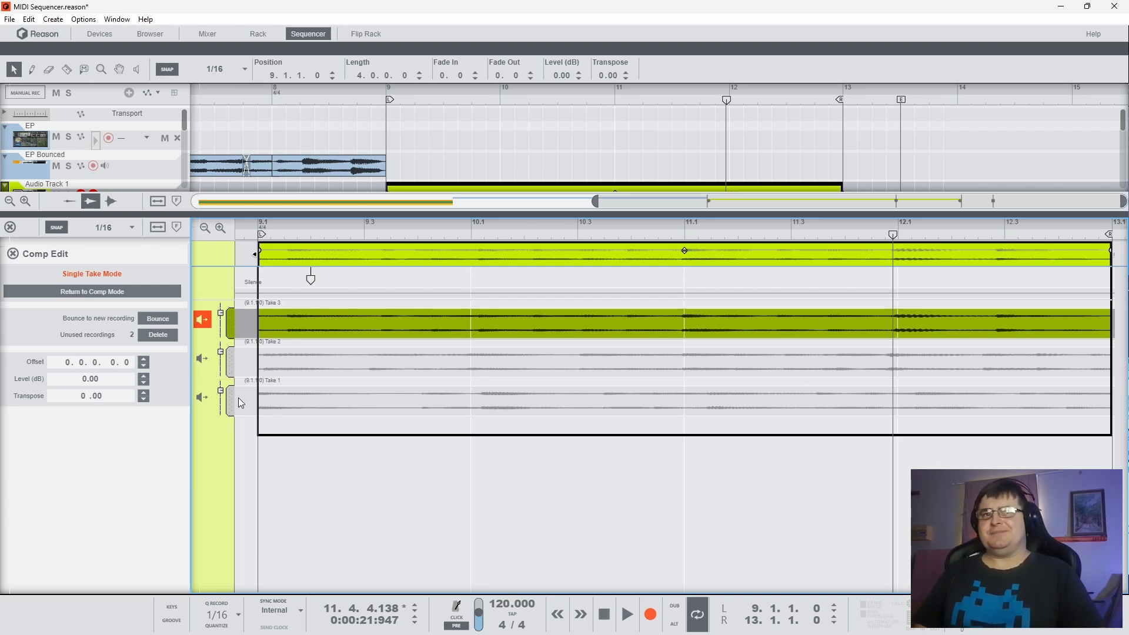
Step: Reorder the comp rows as Take 1, Take 2, Take 3, and play the clip in Comp Mode
drag(232, 403, 237, 319)
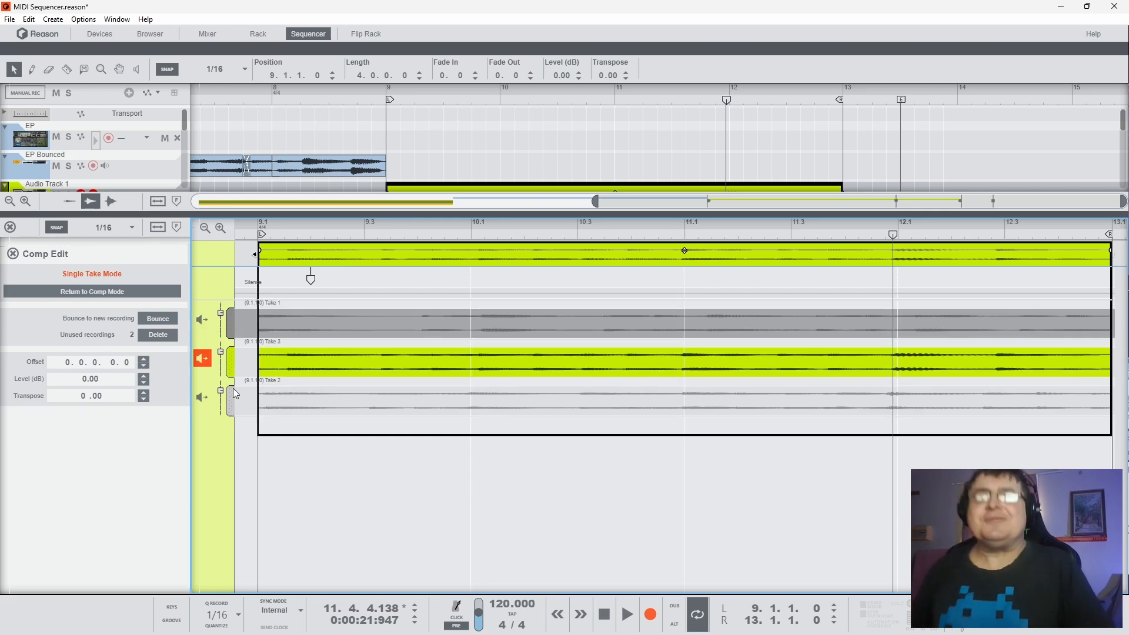
drag(227, 401, 230, 366)
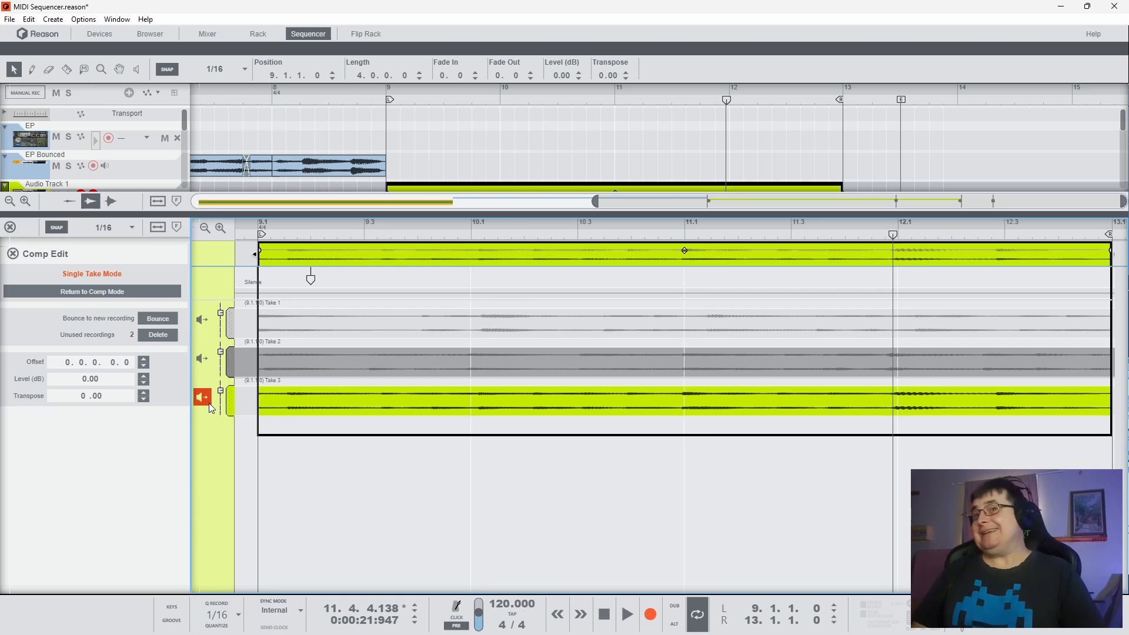
key(space)
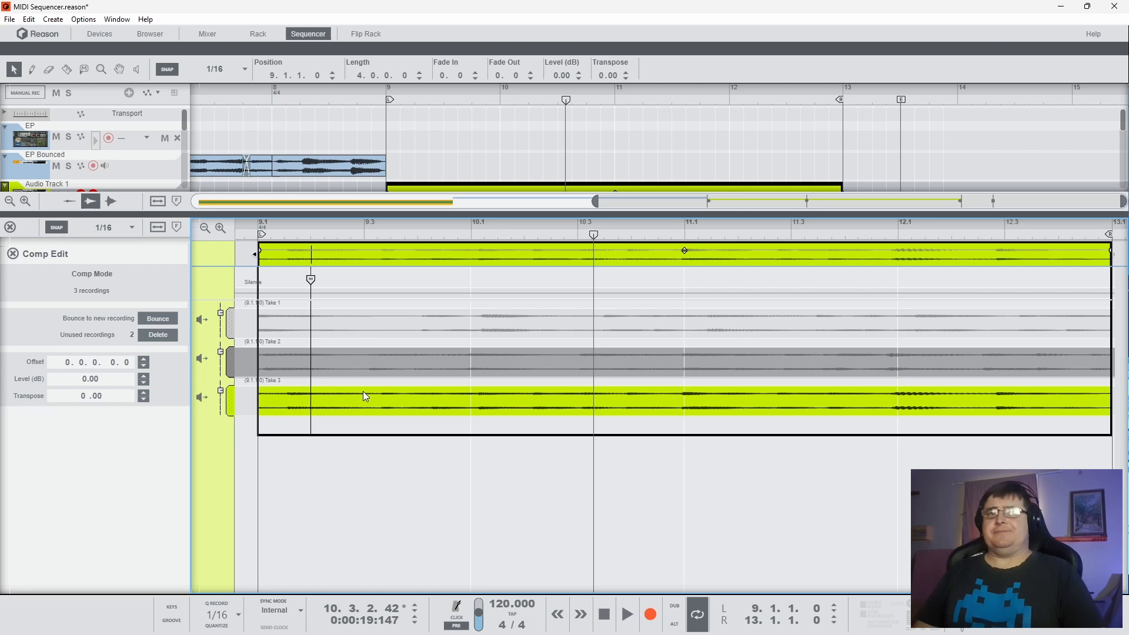
Step: With the Razor tool, cut the comp at 9.3.2, assign 10.1 to 10.3 to Take 2, and 9.3 to 10.1 to Take 1
key(r)
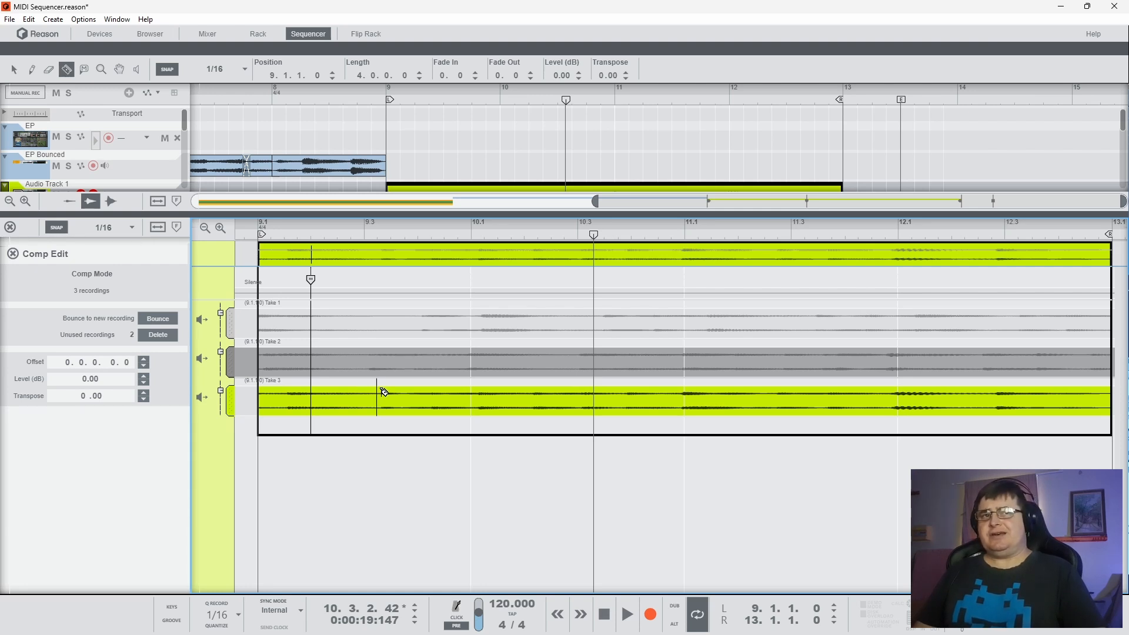
click(383, 393)
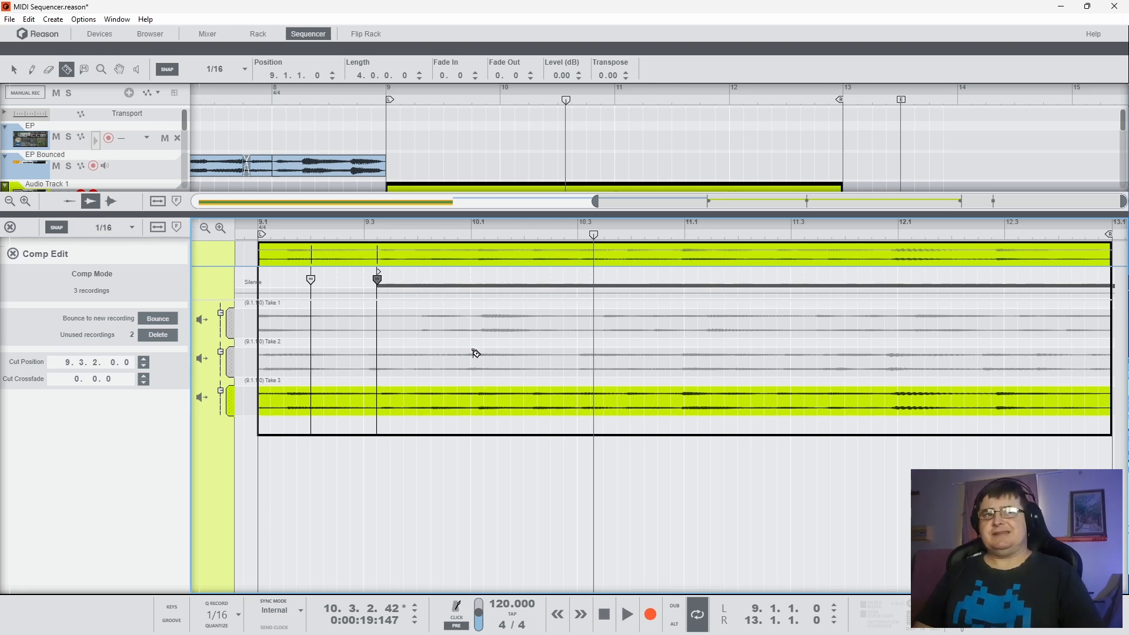
drag(475, 354, 581, 350)
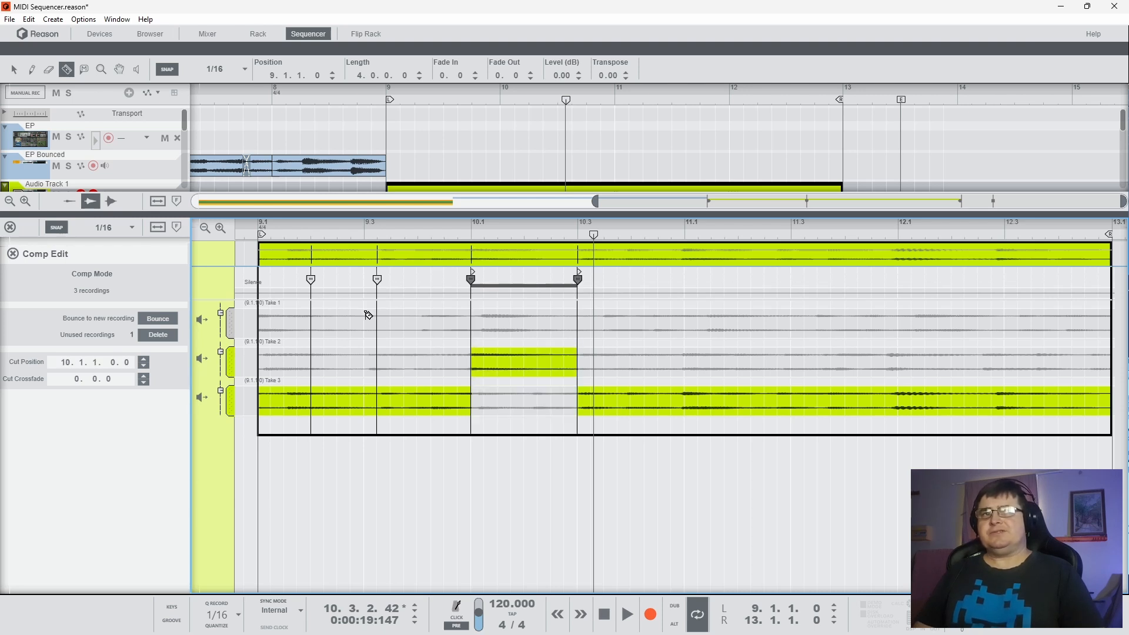
drag(367, 316, 468, 318)
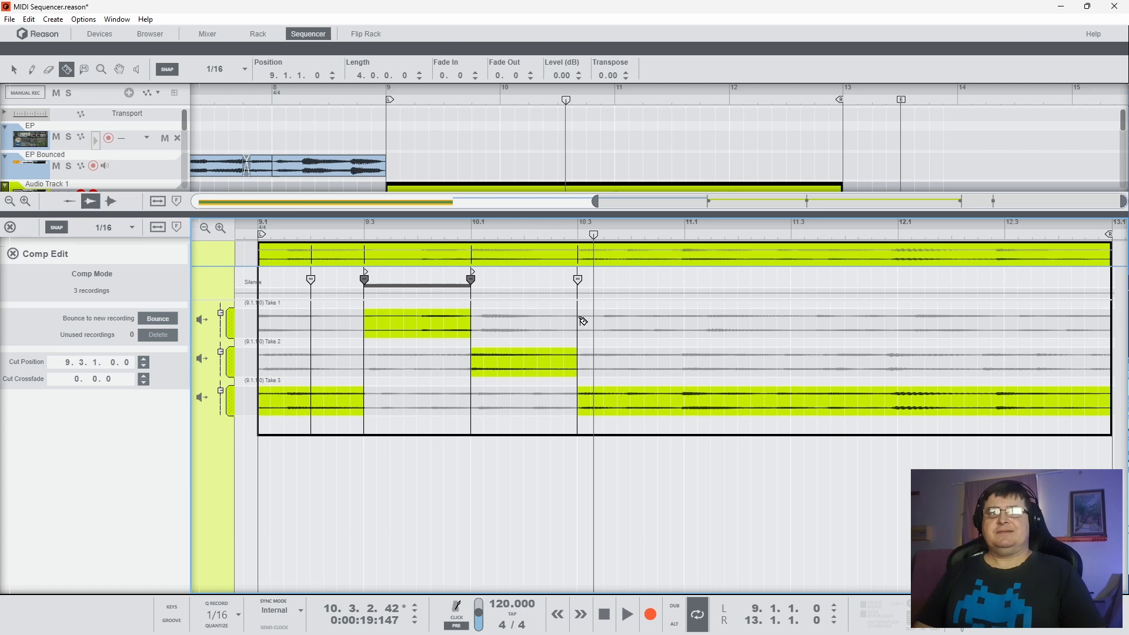
Step: Assign 10.3 to 11.1 to Take 1, 11.1 to 11.4.4 to Take 3, and 11.4.4 to 12.2.4 to Take 2
drag(582, 321, 684, 318)
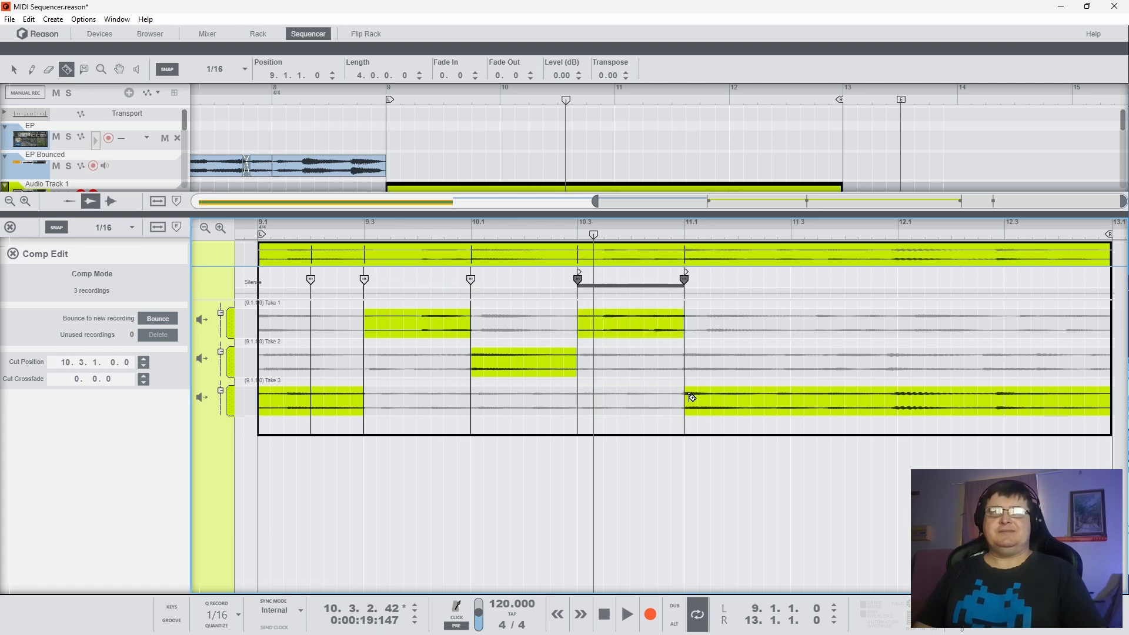
drag(688, 399, 887, 386)
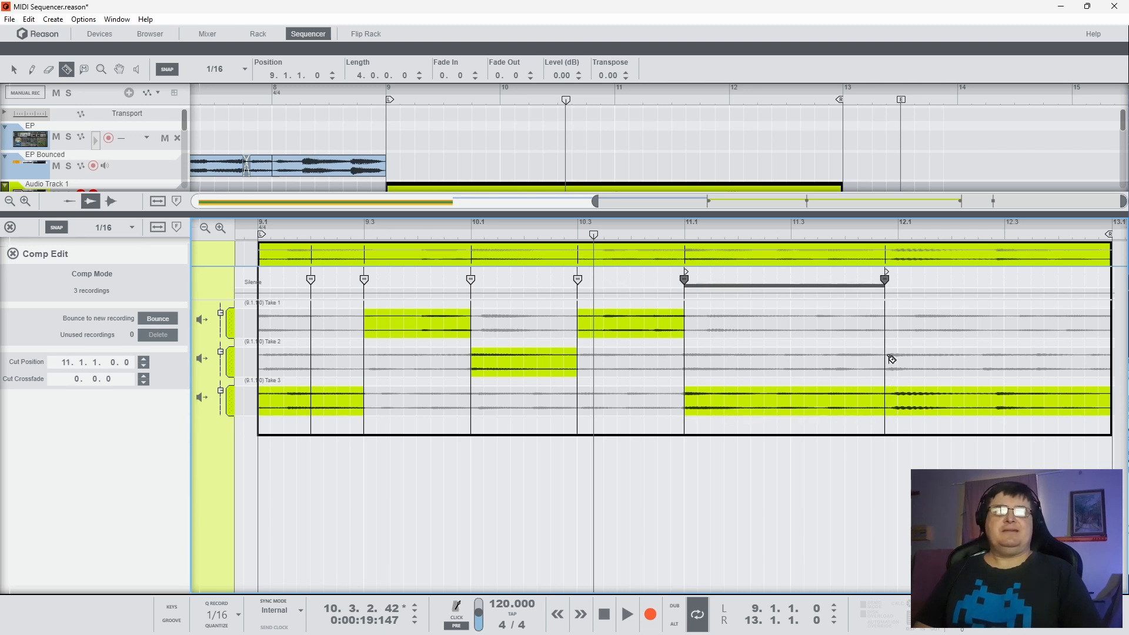
drag(890, 359, 993, 361)
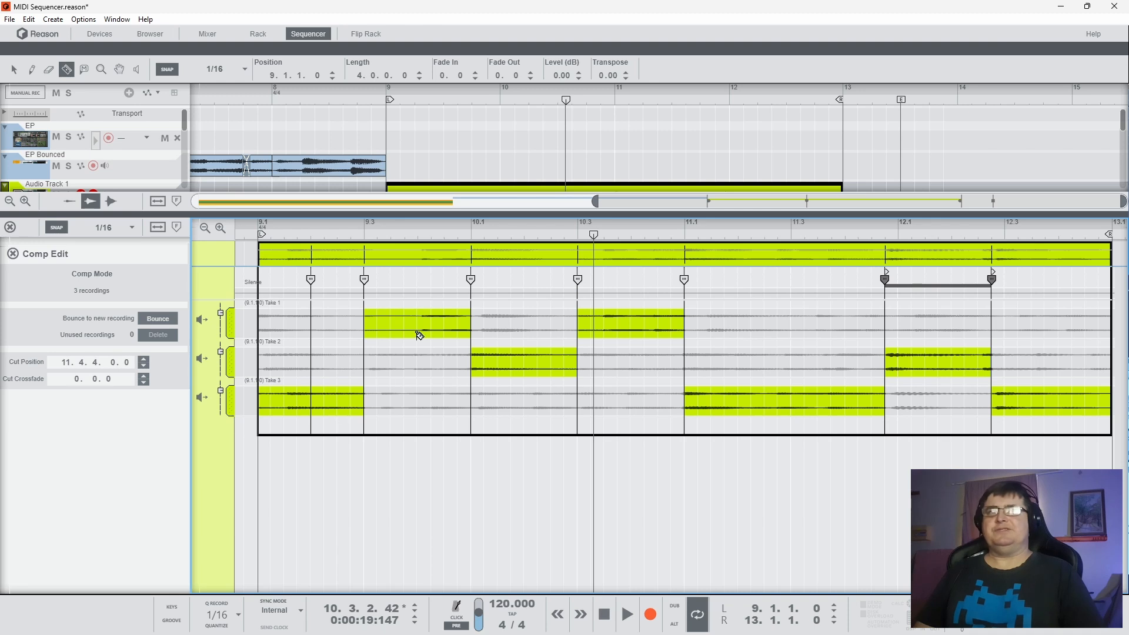
Step: Switch to the Selection tool and play the comped clip from bar 9, stopping partway through bar 11
key(q)
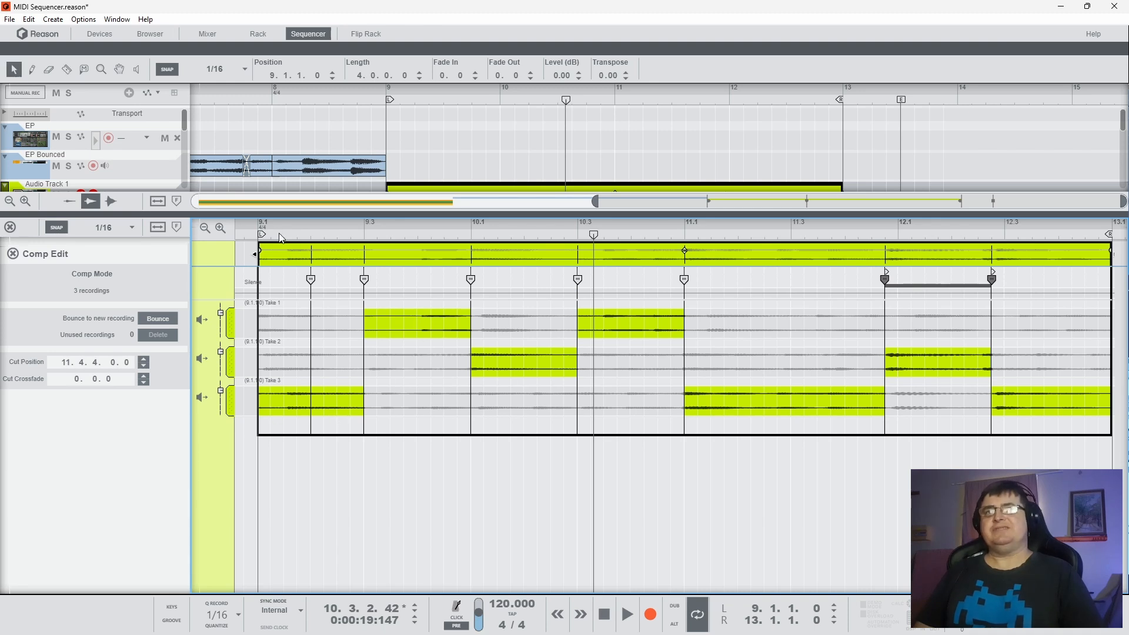
click(389, 105)
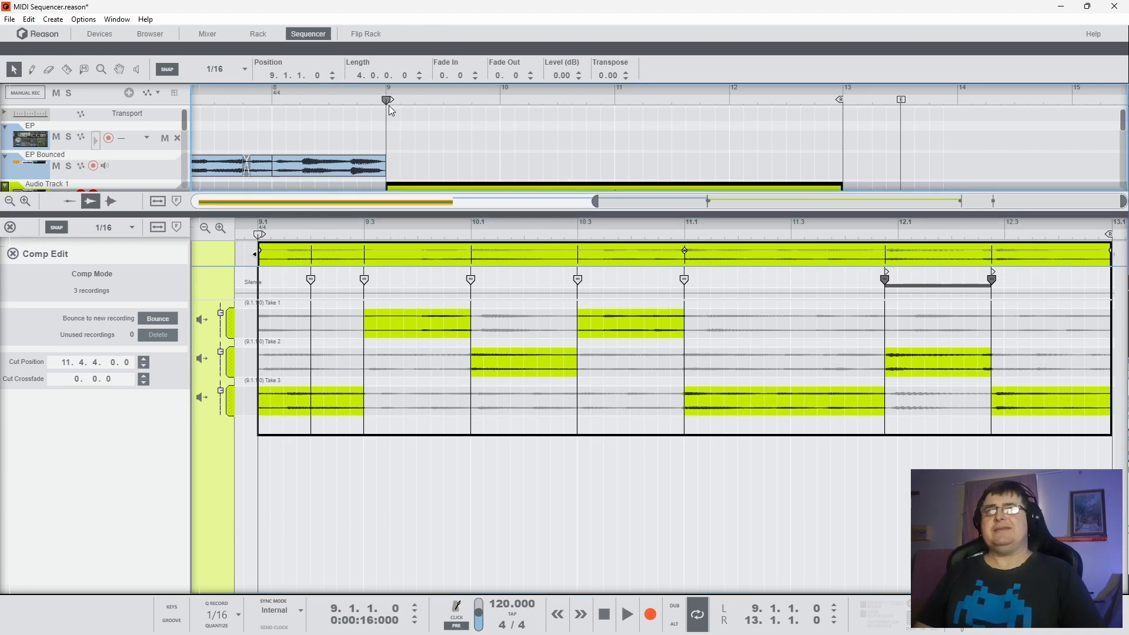
key(space)
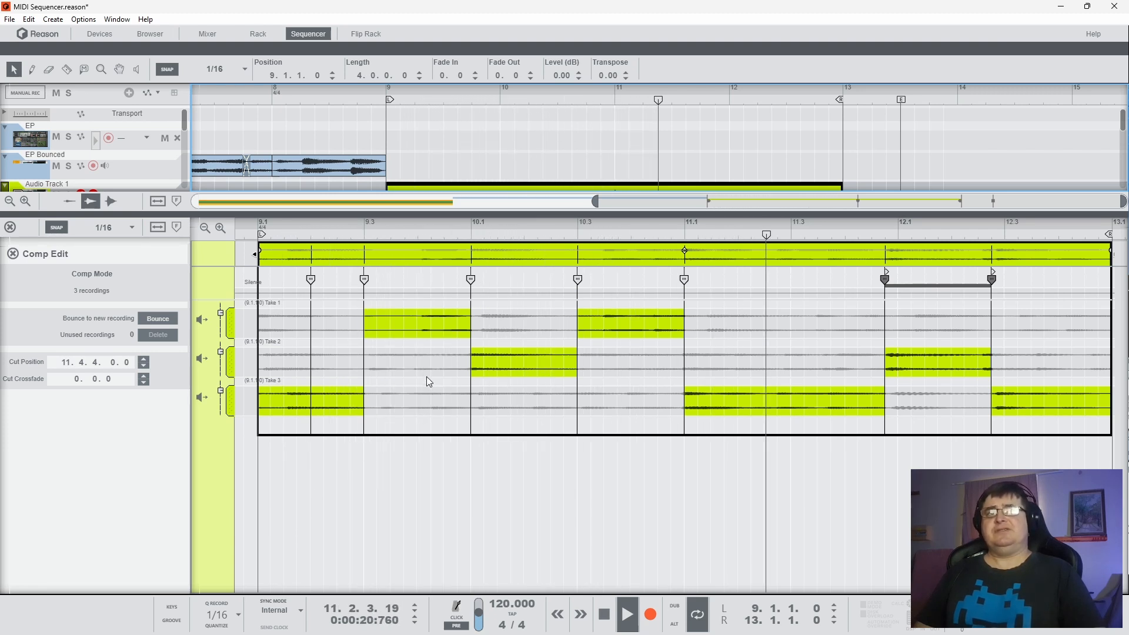
key(space)
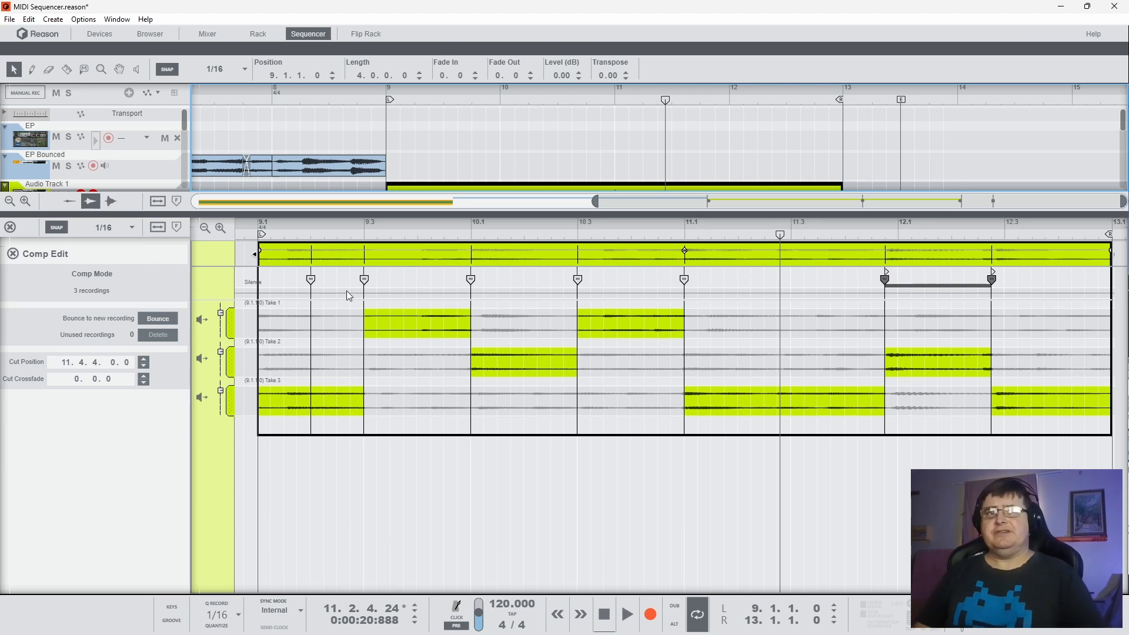
Step: Delete the unneeded first comp cut near 9.2
click(311, 280)
right_click(311, 280)
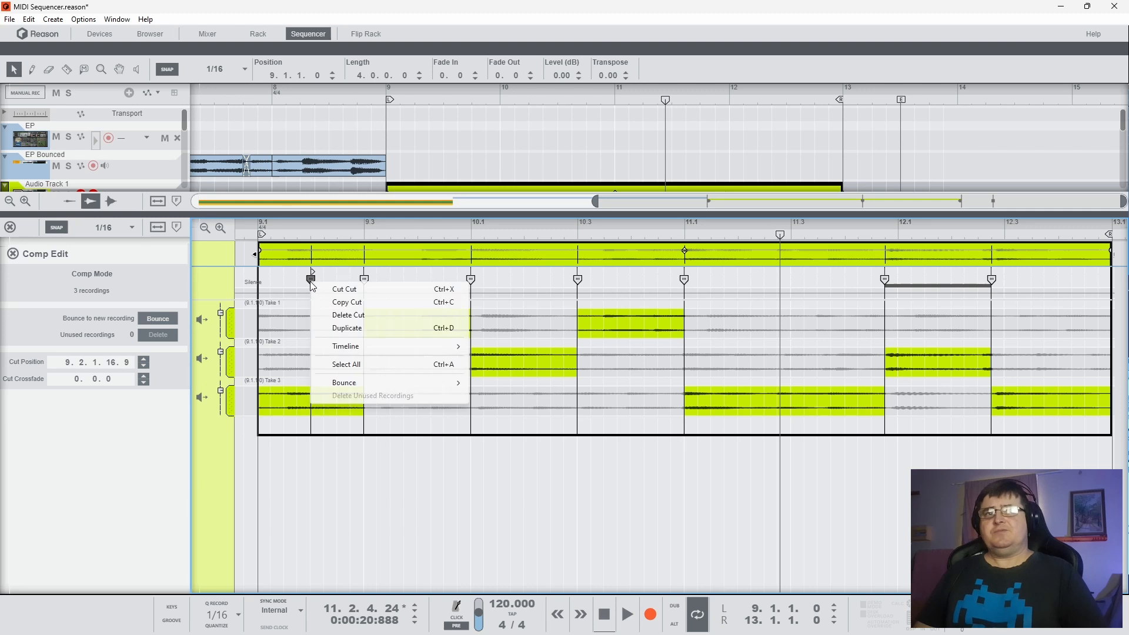
click(327, 315)
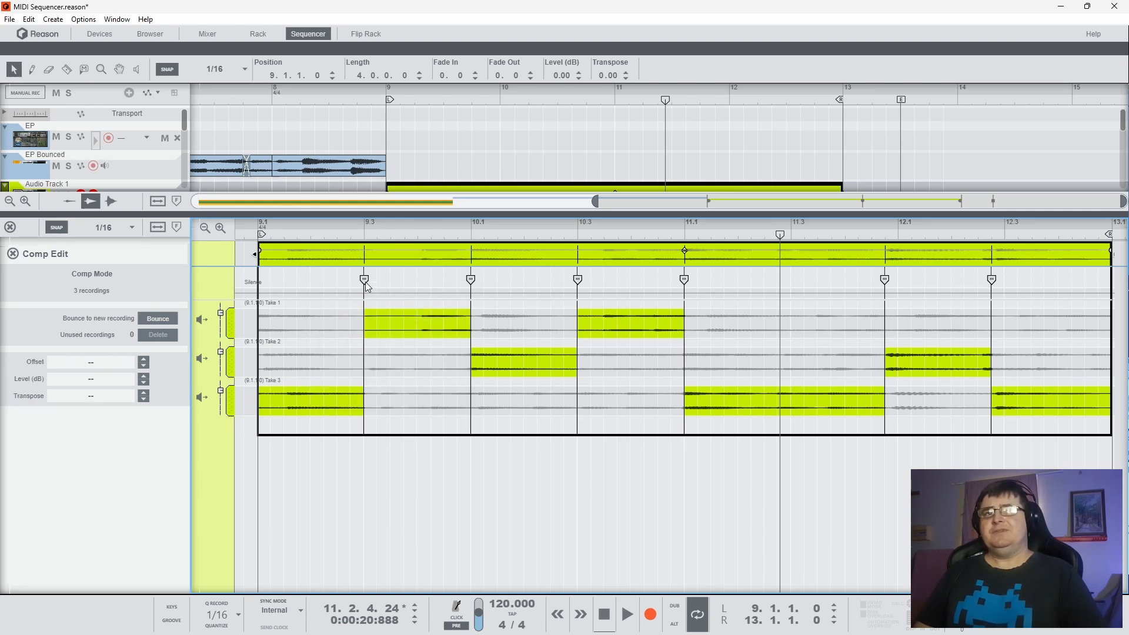
Step: Add a crossfade of about 0.162.14 at the 9.3 cut between Take 3 and Take 1, and play across it
click(365, 281)
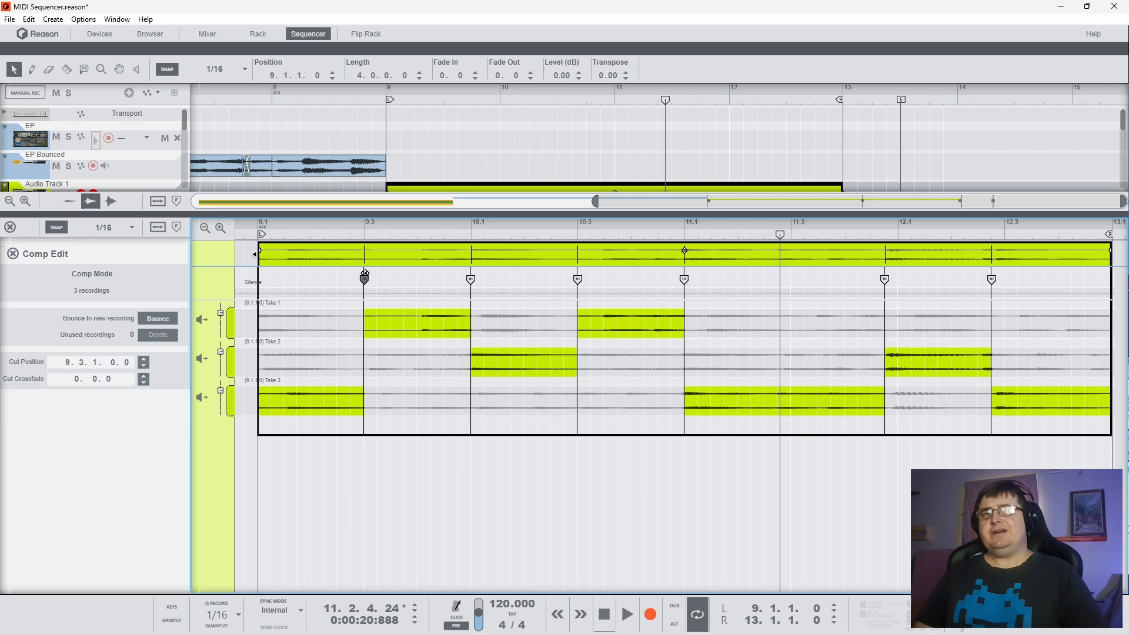
drag(365, 273, 370, 271)
click(330, 232)
key(space)
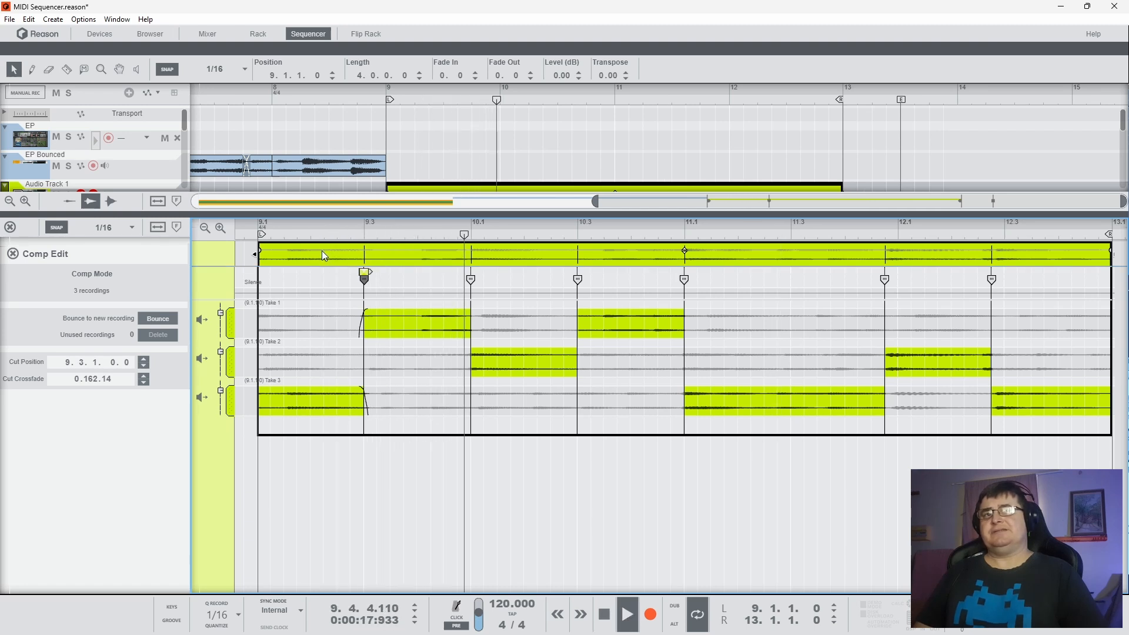
key(space)
Step: Apply a crossfade of about 0.162.12 to all comp cuts from 10.1 onward and briefly play the result
click(472, 282)
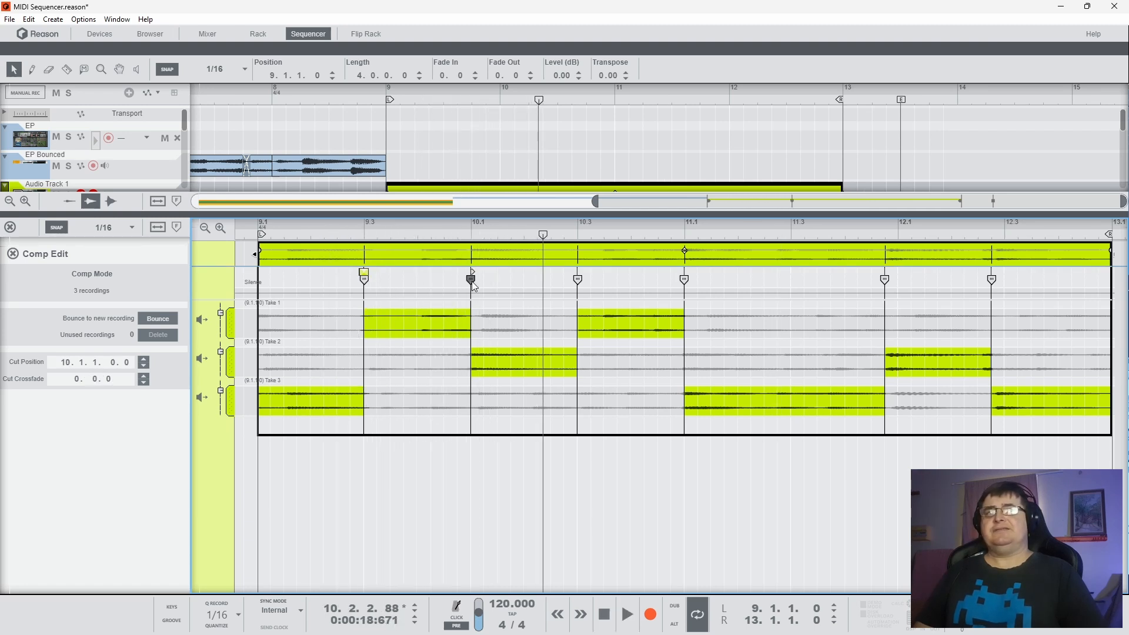
shift+click(578, 279)
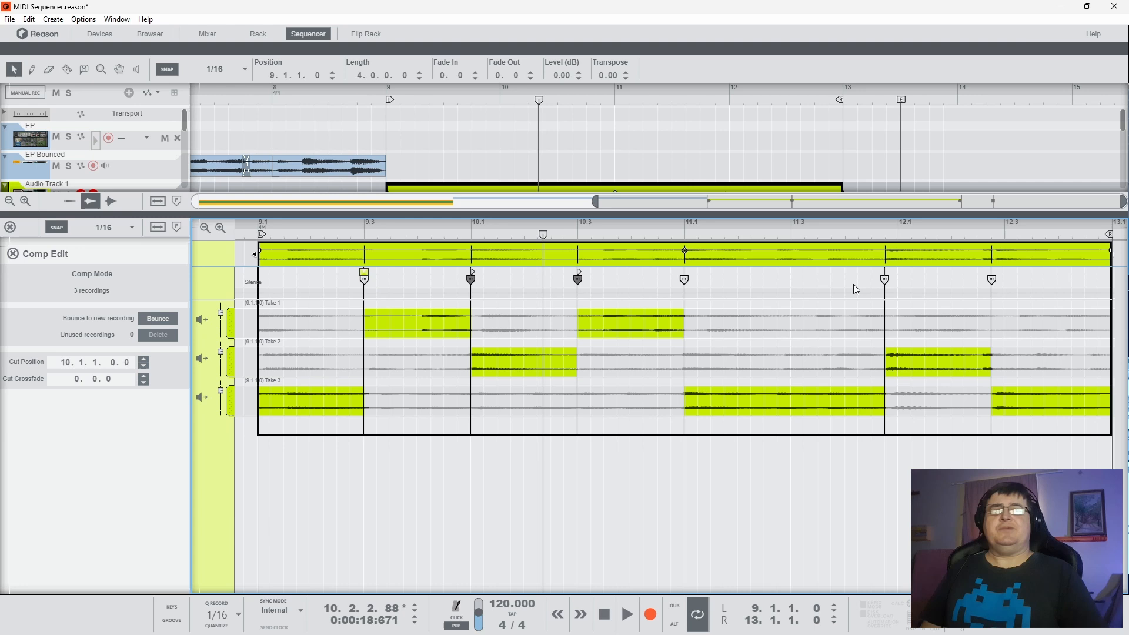
shift+click(992, 281)
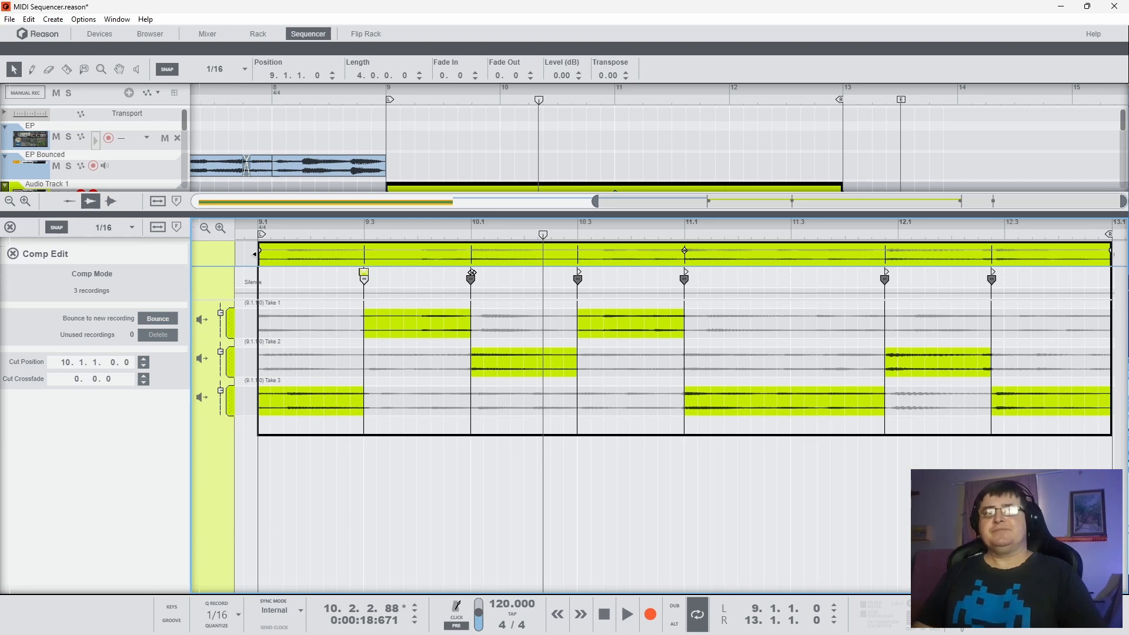
drag(472, 273, 476, 272)
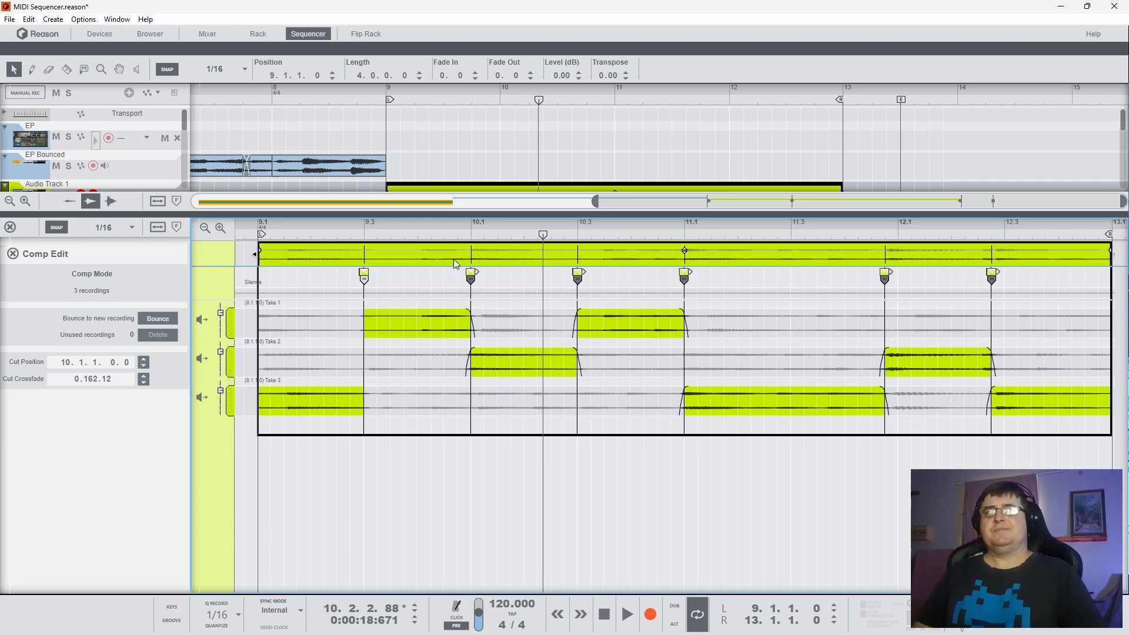
key(space)
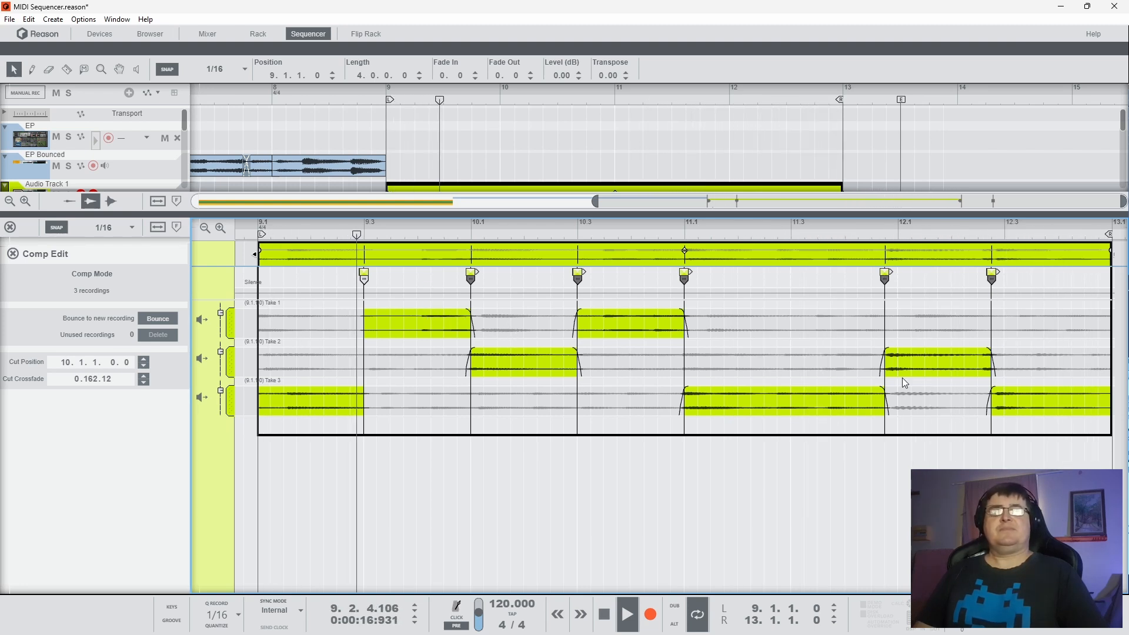
key(space)
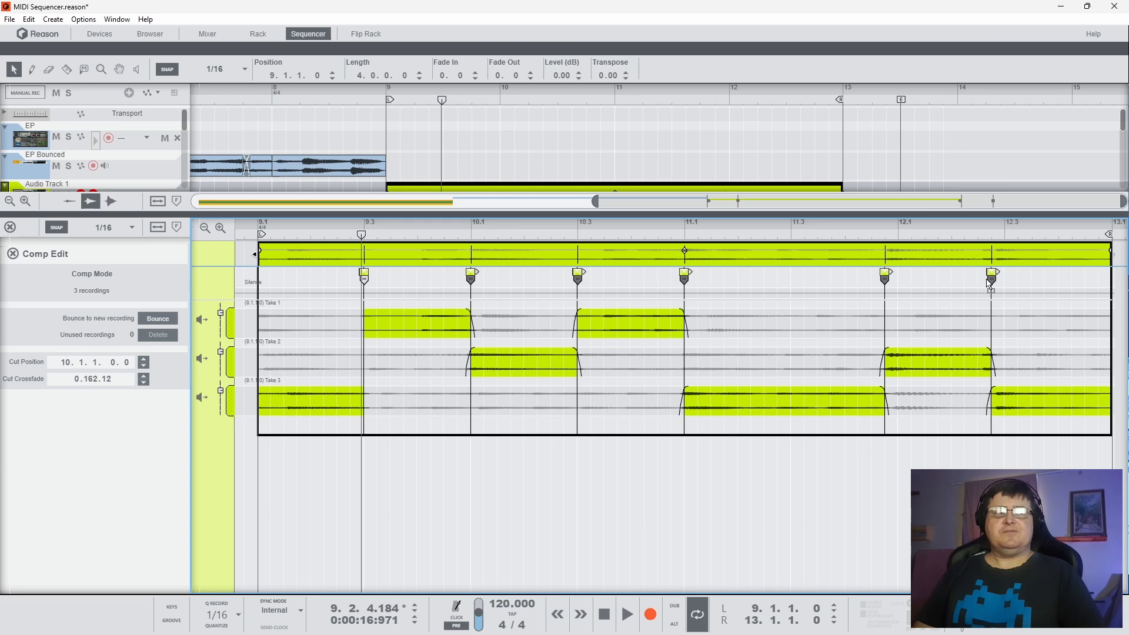
Step: Move the last comp cut, between Take 2 and Take 3, to 12.2.3
drag(989, 279, 986, 288)
click(1033, 285)
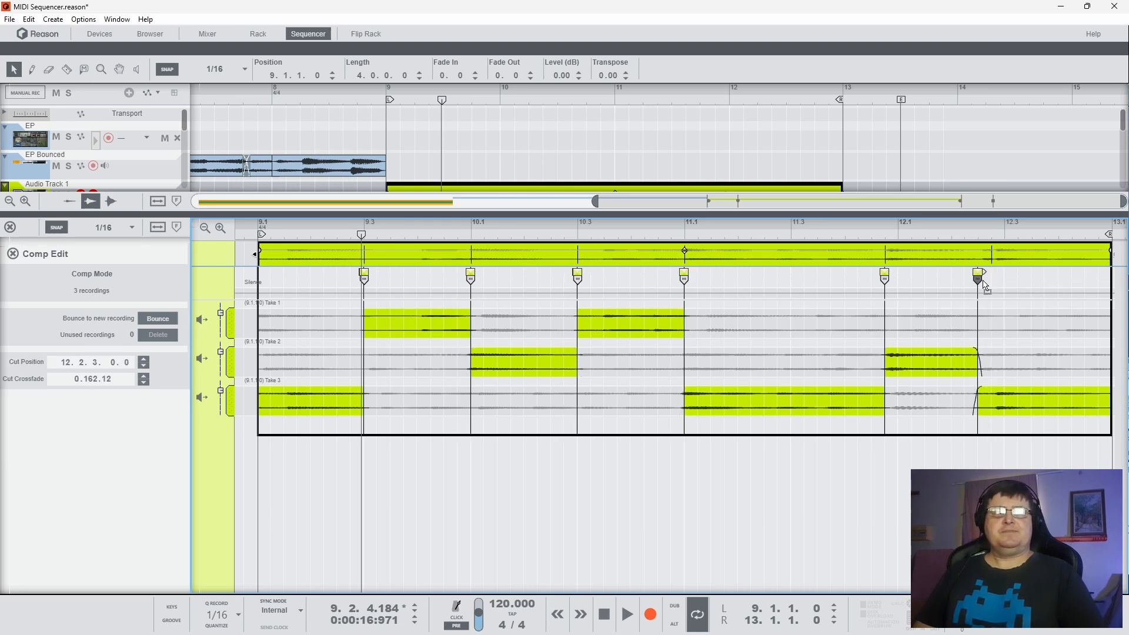
Step: Play the comp across its last cut at 12.2.3, starting from 12.1.4, and on into the looped start
click(986, 289)
click(938, 234)
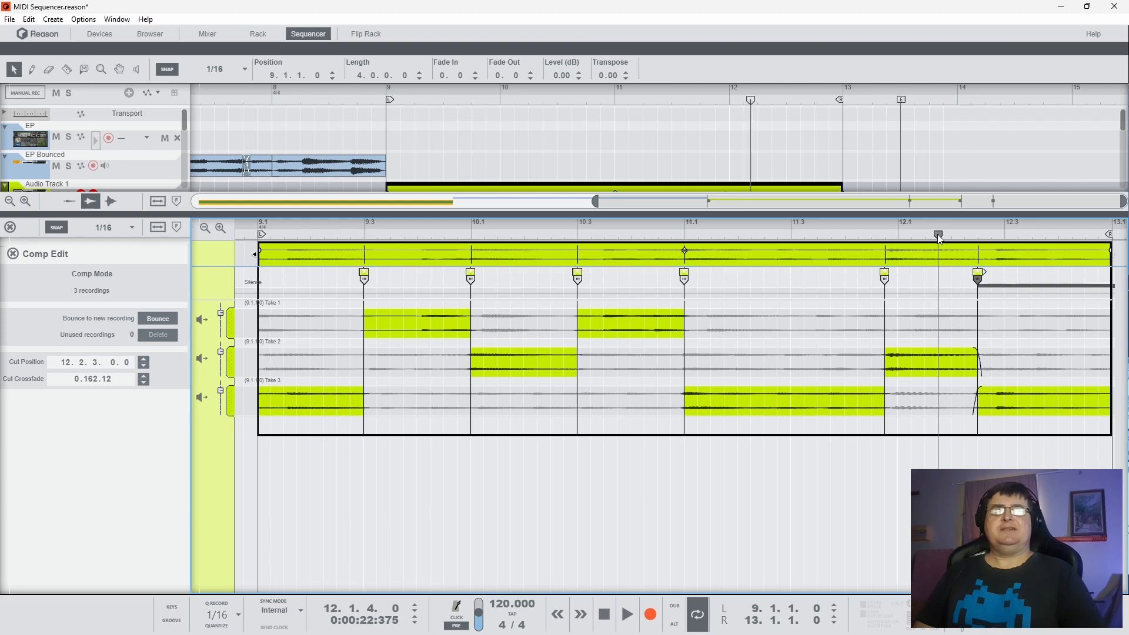
key(space)
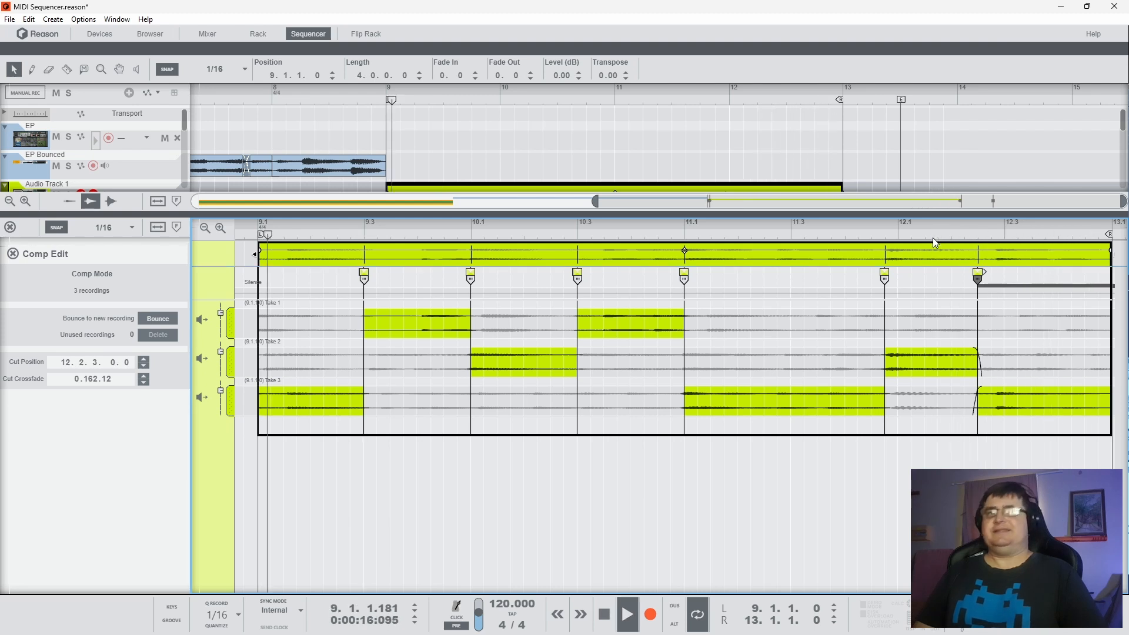
key(space)
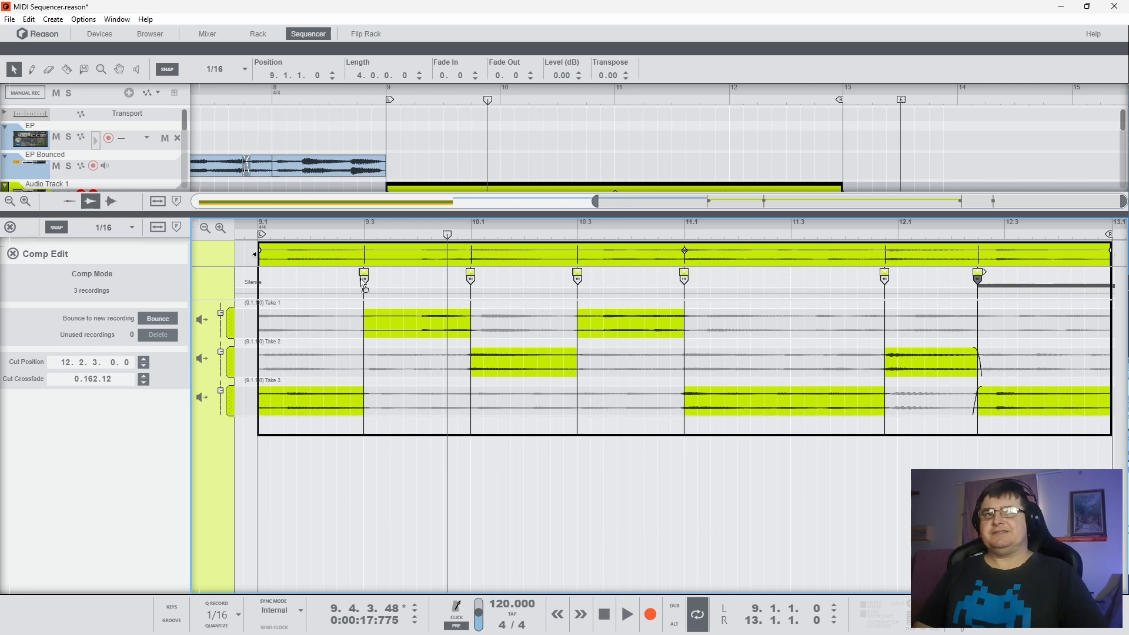
Step: Move the first comp cut, between Take 3 and Take 1, to 9.2.4 and play the comp
drag(363, 284, 355, 285)
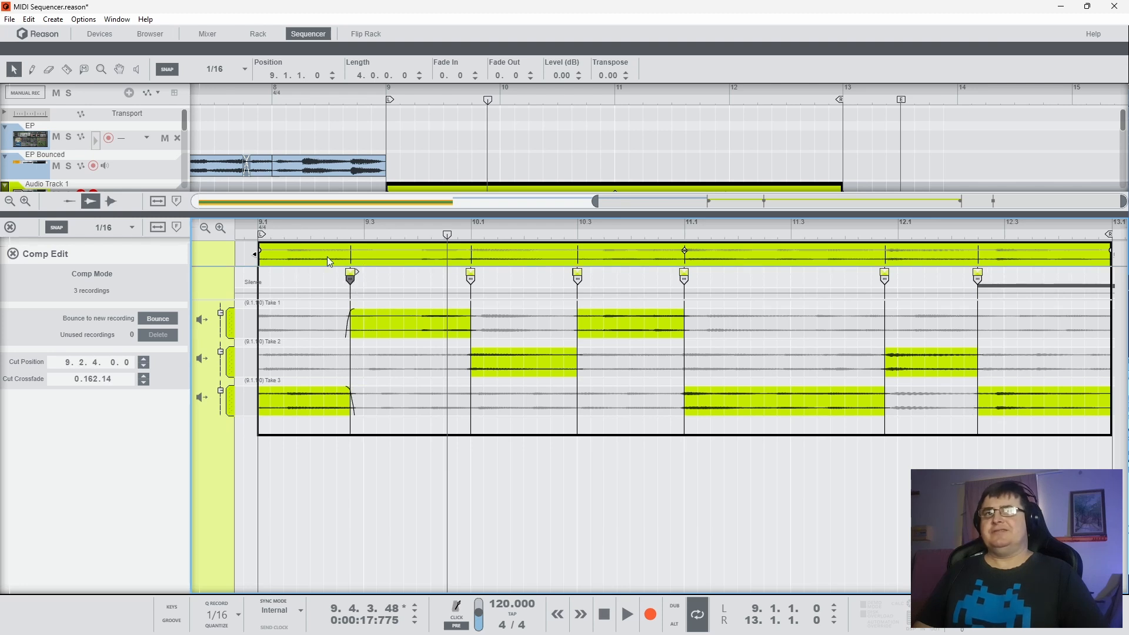
key(space)
click(325, 238)
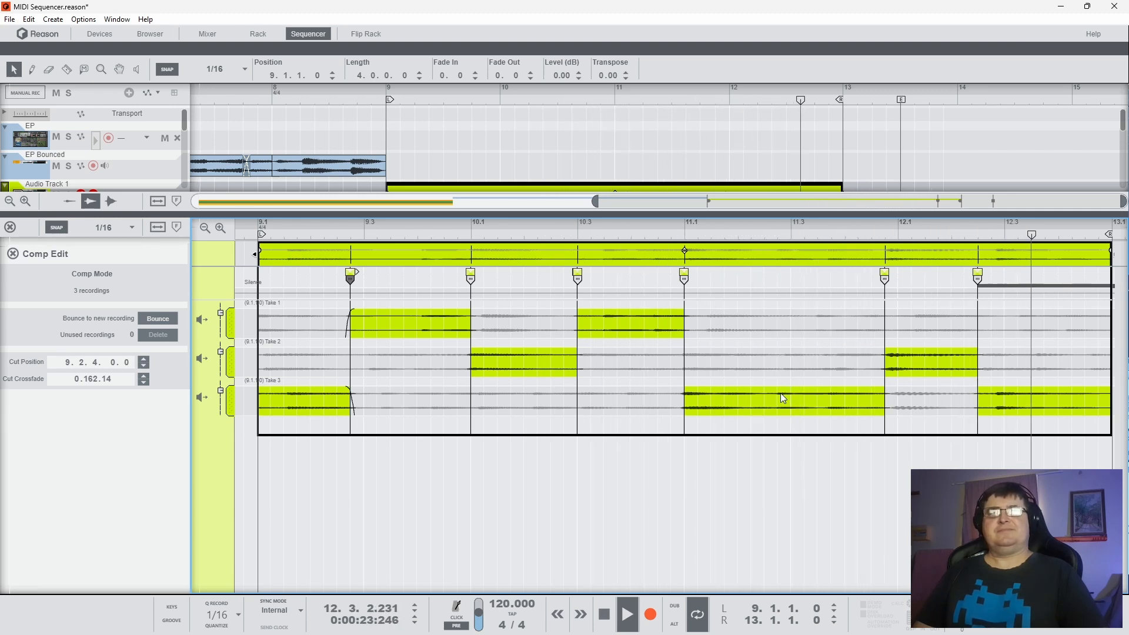
key(space)
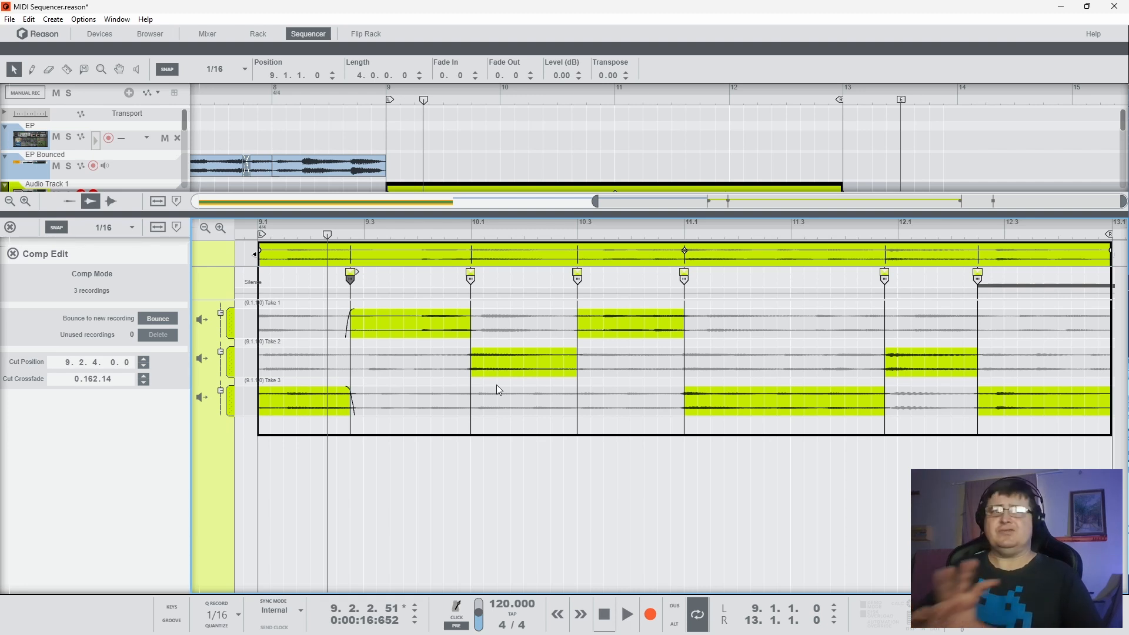
Step: Try Bounce in Place on the comped clip and undo the bounce
right_click(330, 258)
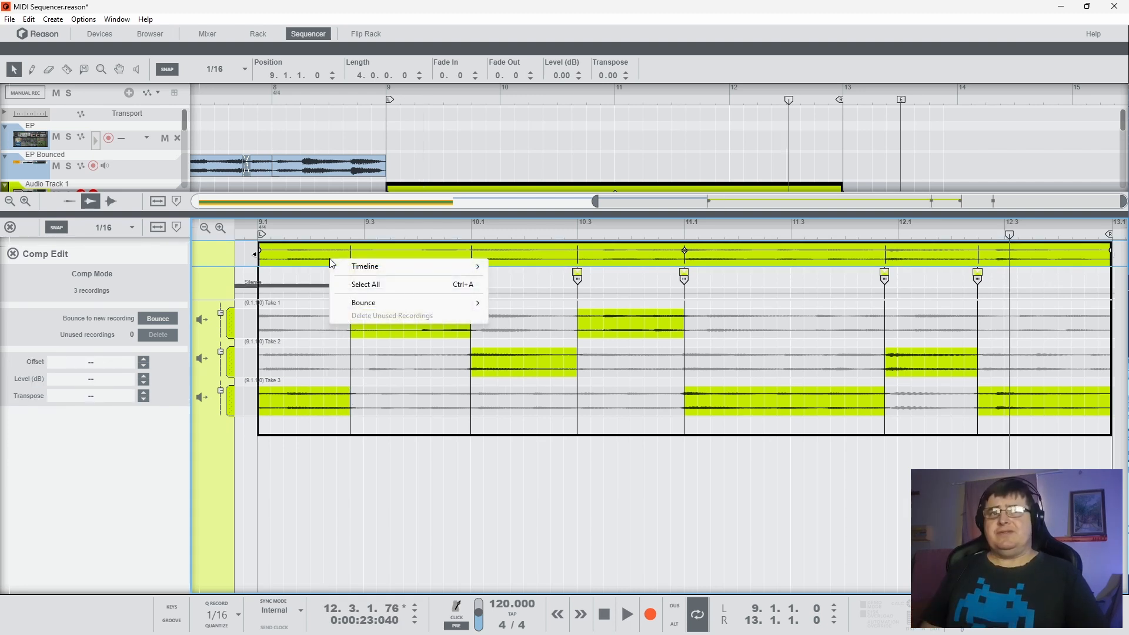
mouse_move(365, 303)
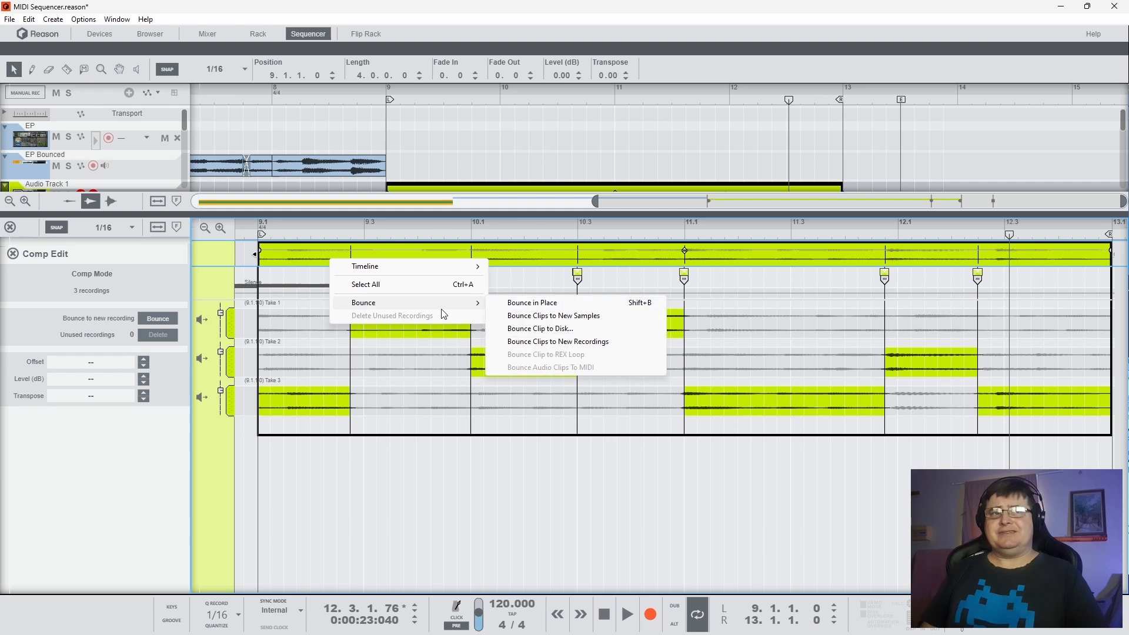
click(529, 304)
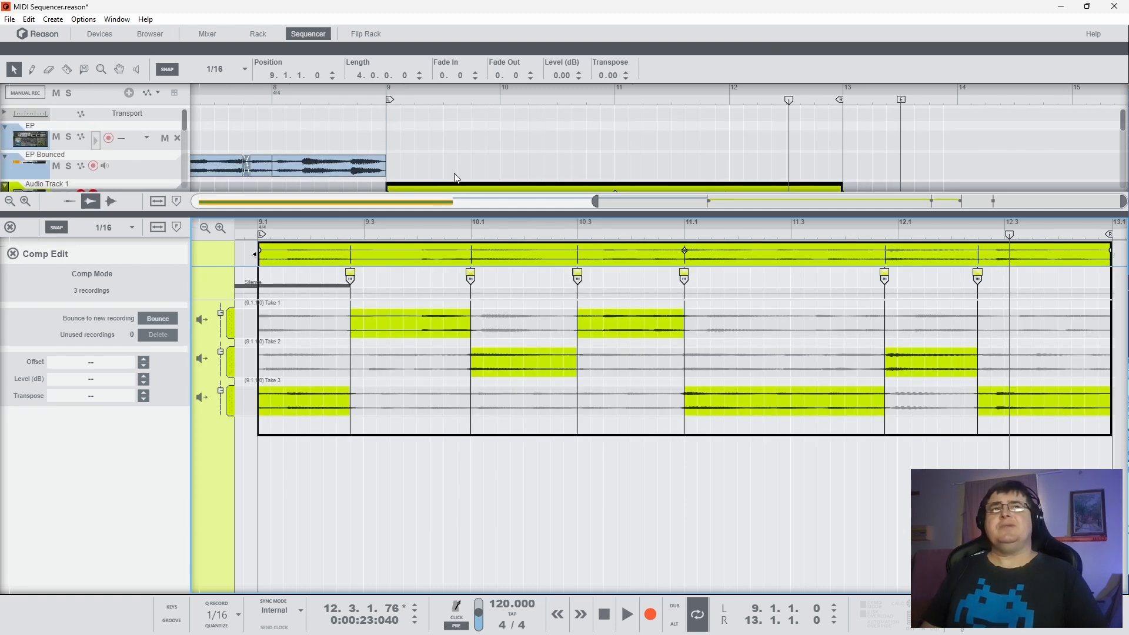
key(ctrl+z)
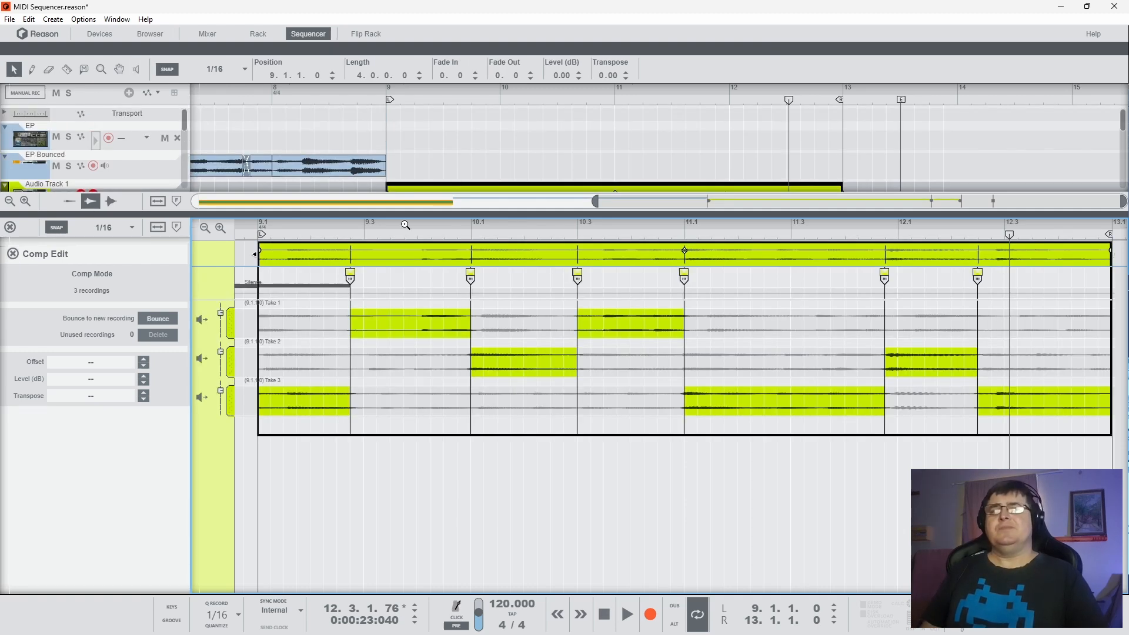
Step: Bounce the comped takes to a new recording and play the resulting clip from bar 9
click(157, 319)
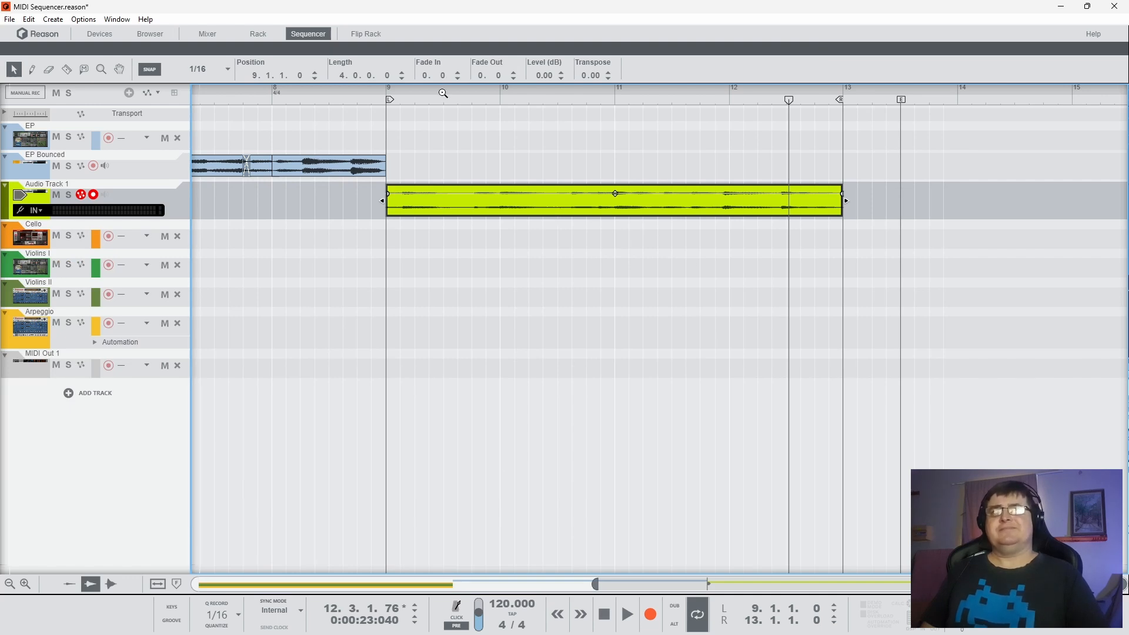
click(386, 97)
key(space)
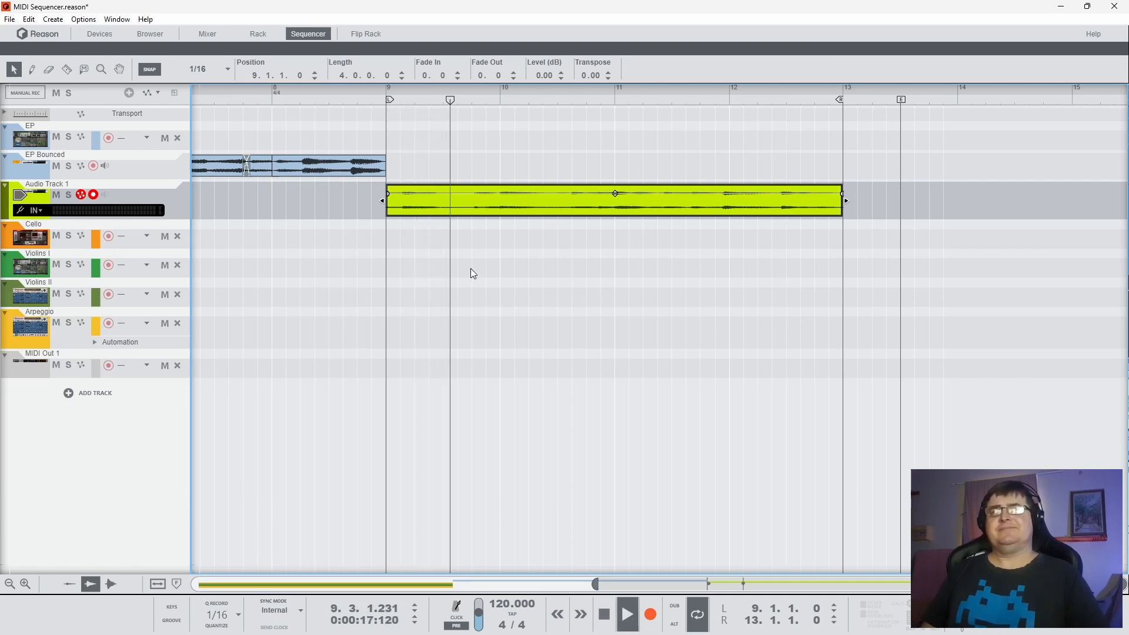
Step: Open the bounced Audio Track 1 clip in Vocal Edit, accepting Vocal stretch mode, and play its opening notes
double_click(470, 200)
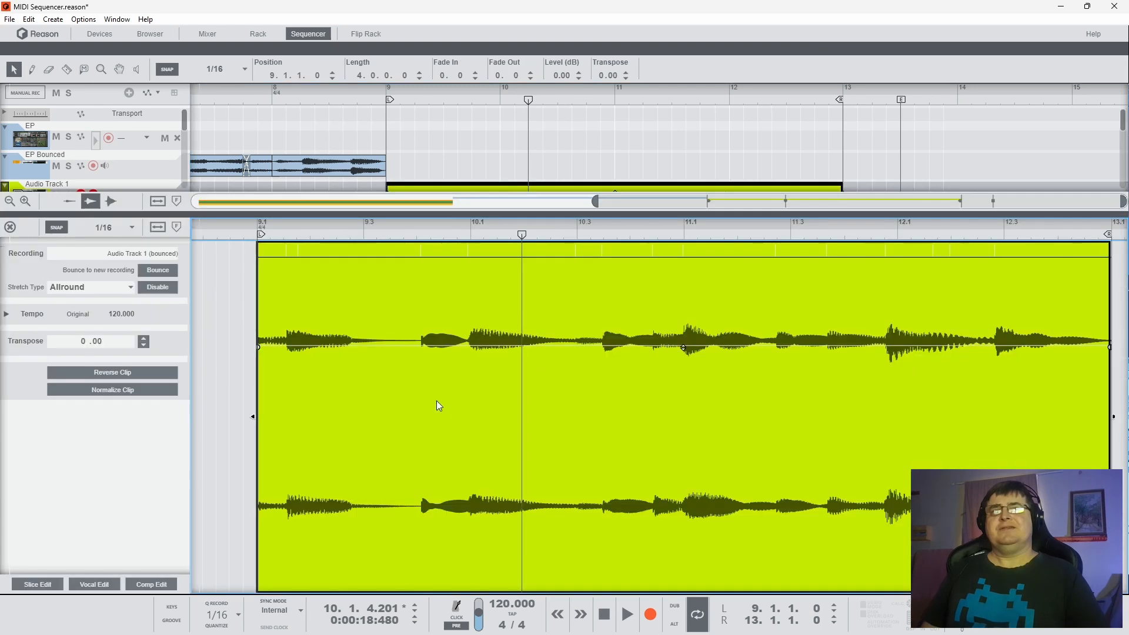
click(116, 584)
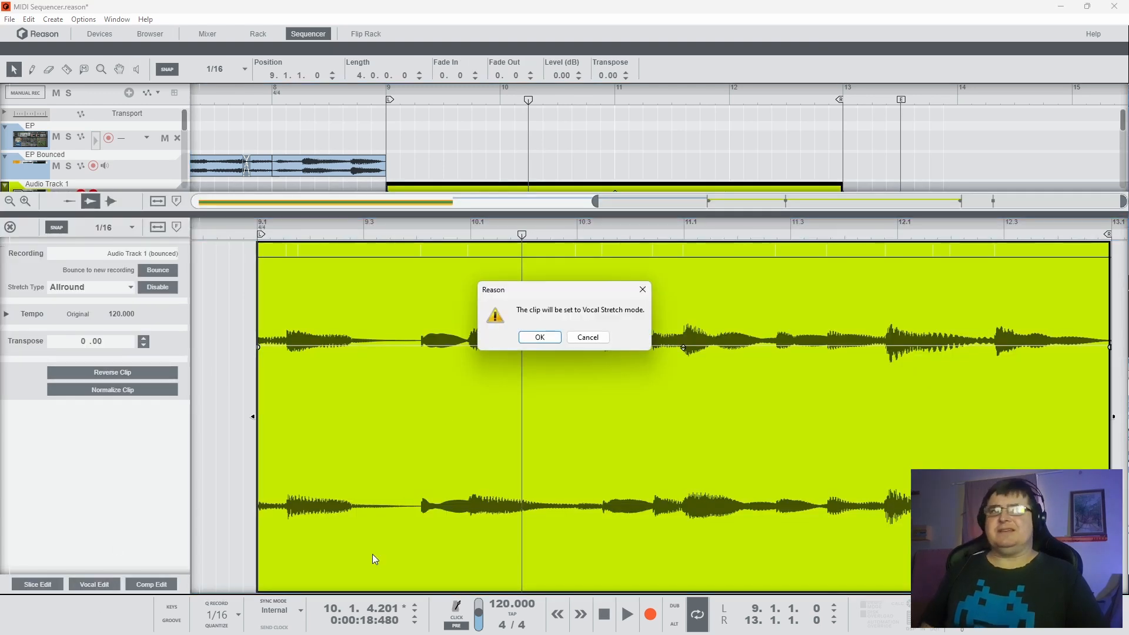
click(538, 337)
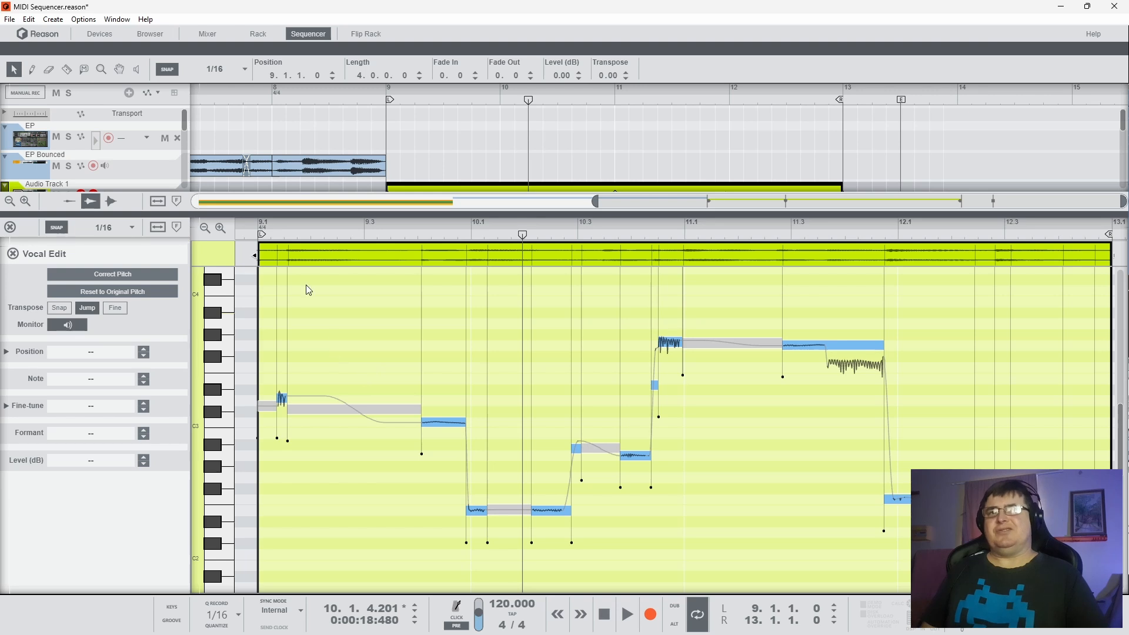
click(285, 234)
key(space)
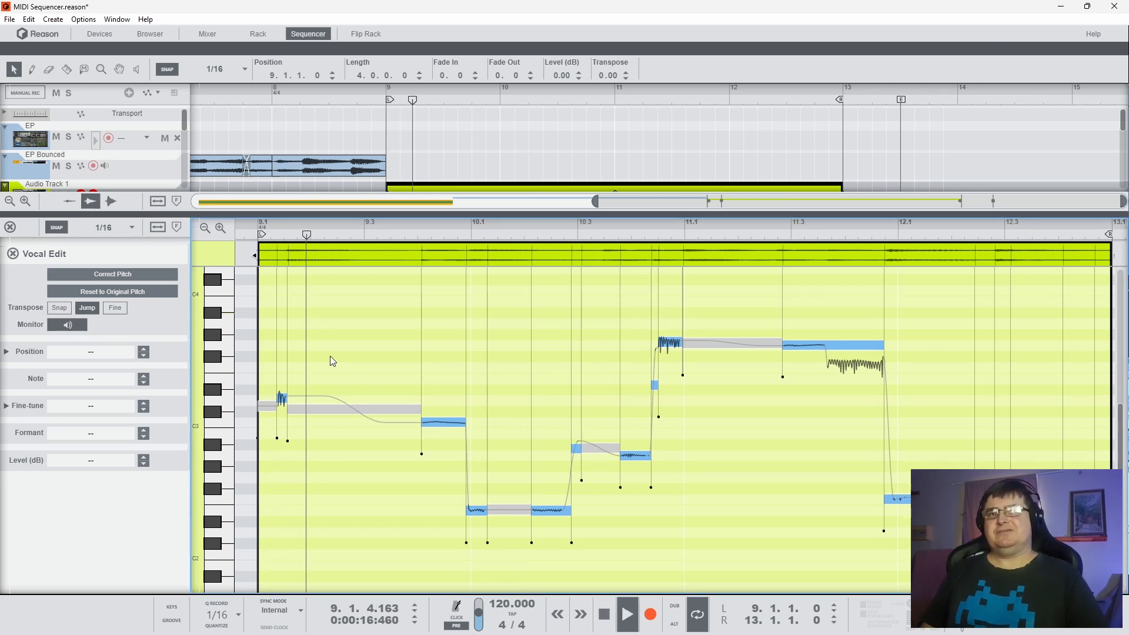
key(space)
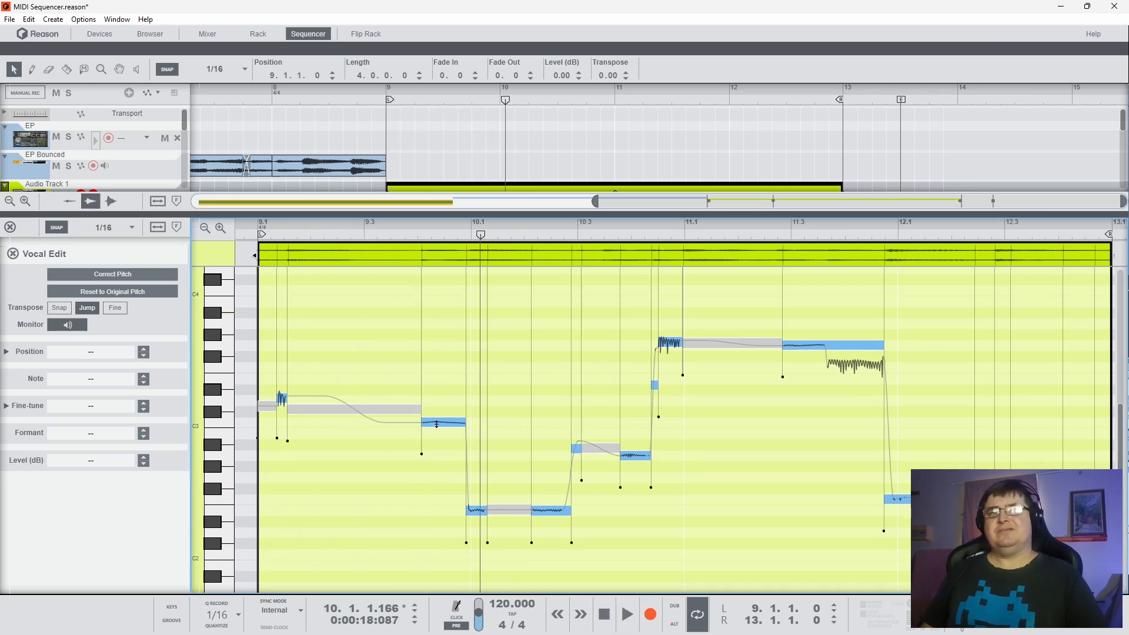
Step: Raise the note at 9.4.1 to E 3 and play the phrase before closing the clip editor
click(436, 421)
drag(437, 416, 442, 376)
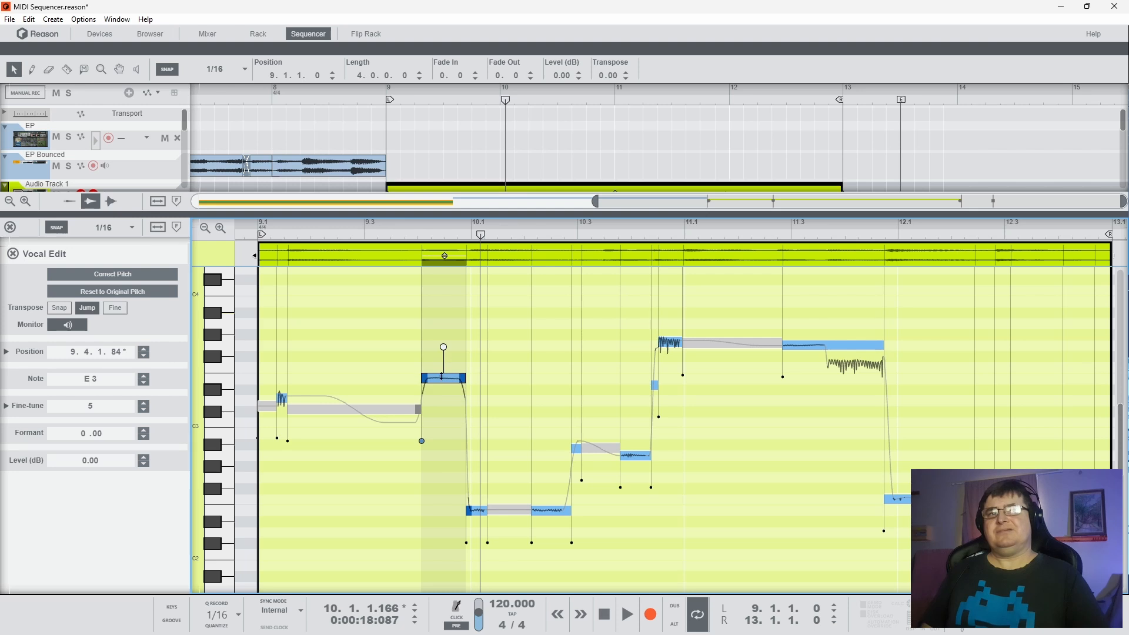
click(305, 233)
key(space)
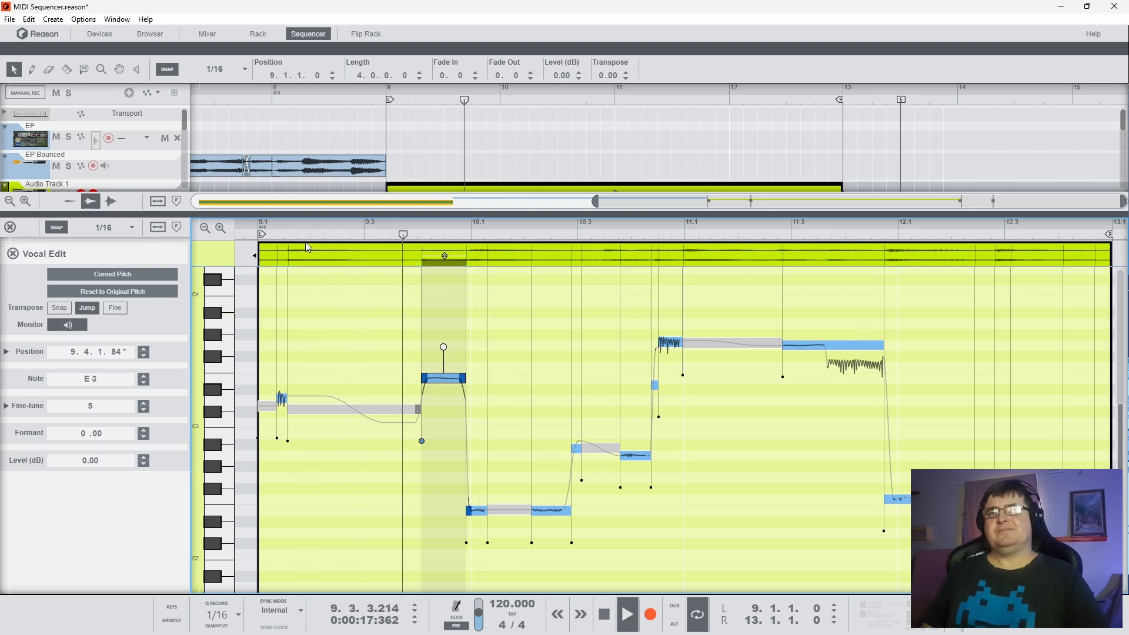
key(space)
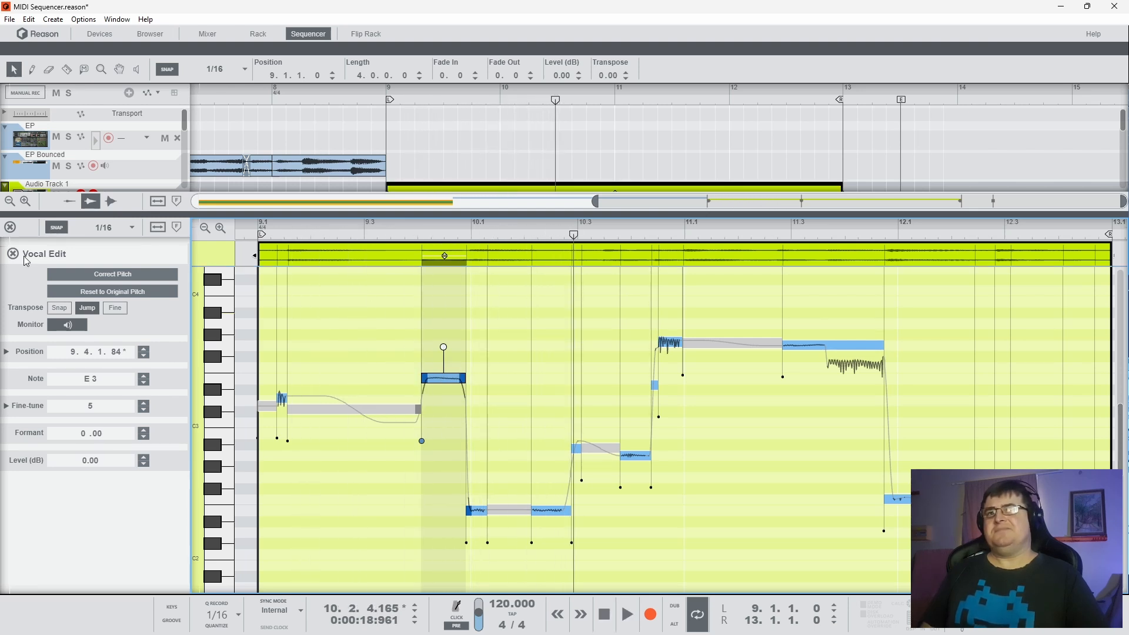
click(16, 254)
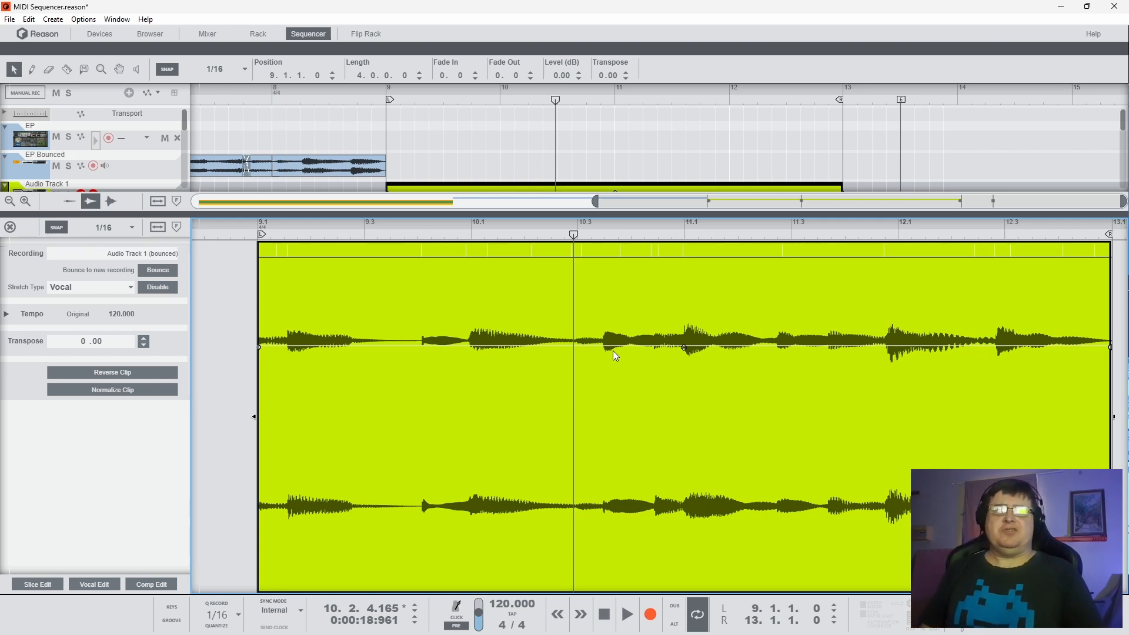
click(10, 227)
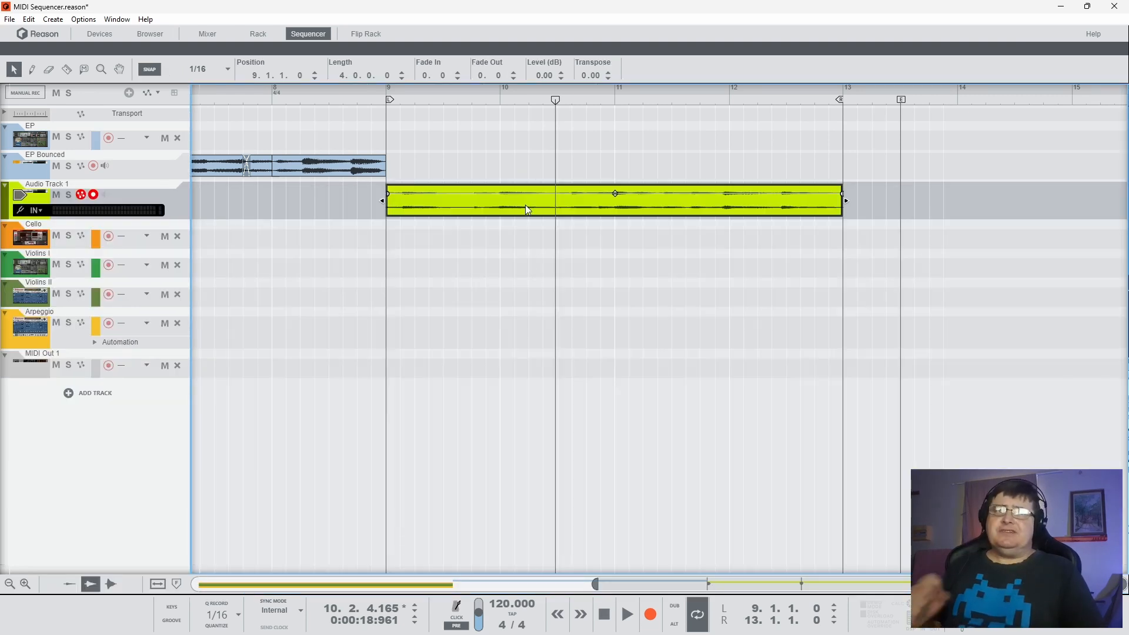